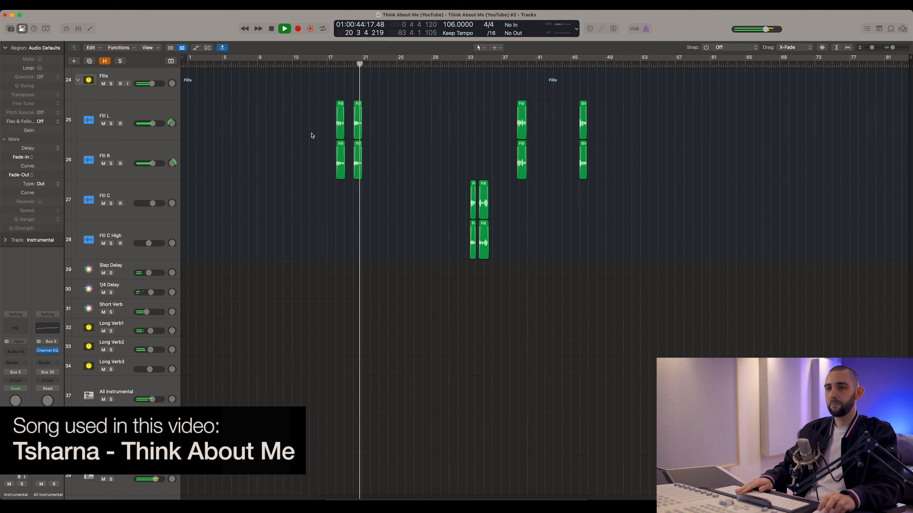
Step: Review the fill, backing vocal and lead vocal tracks while the song plays
scroll(312, 136, up, 5)
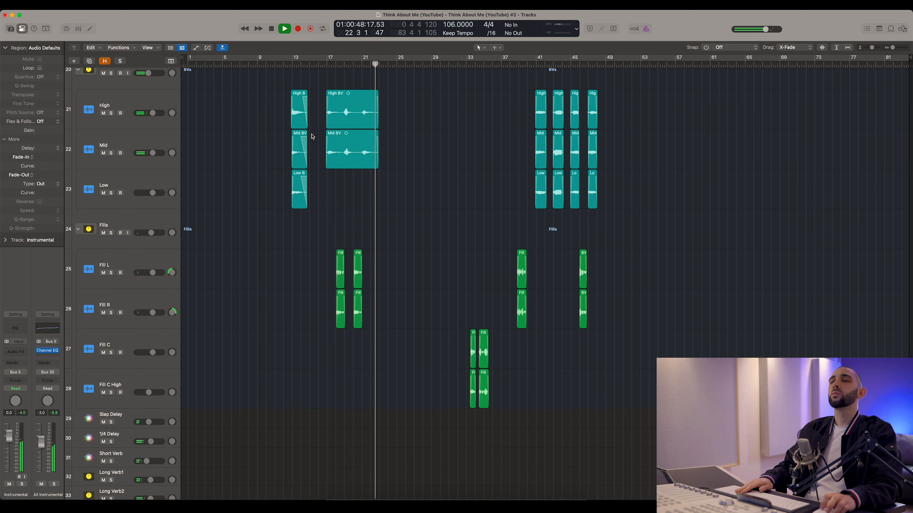
scroll(312, 135, up, 4)
scroll(312, 135, up, 7)
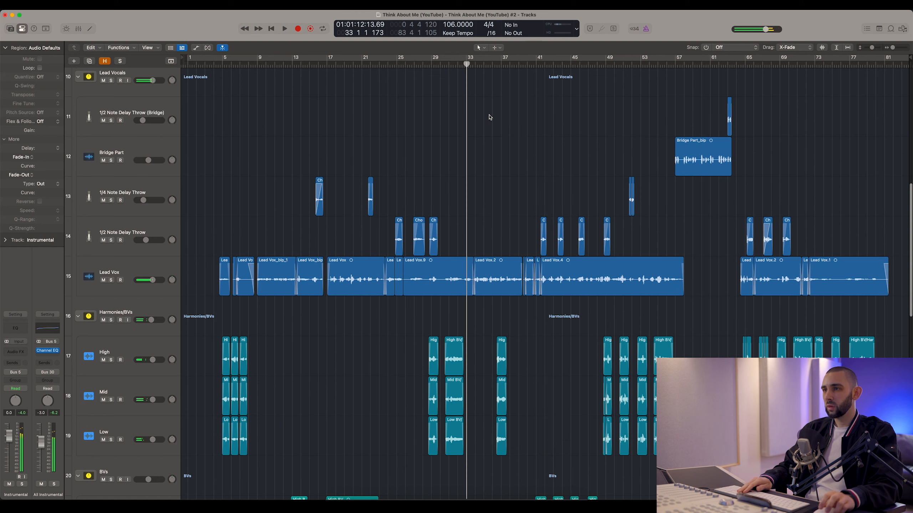
Step: Play the song from about bar 46 to bar 57 and review the lead, harmony, backing, fill and adlib tracks
drag(511, 65, 522, 65)
click(588, 65)
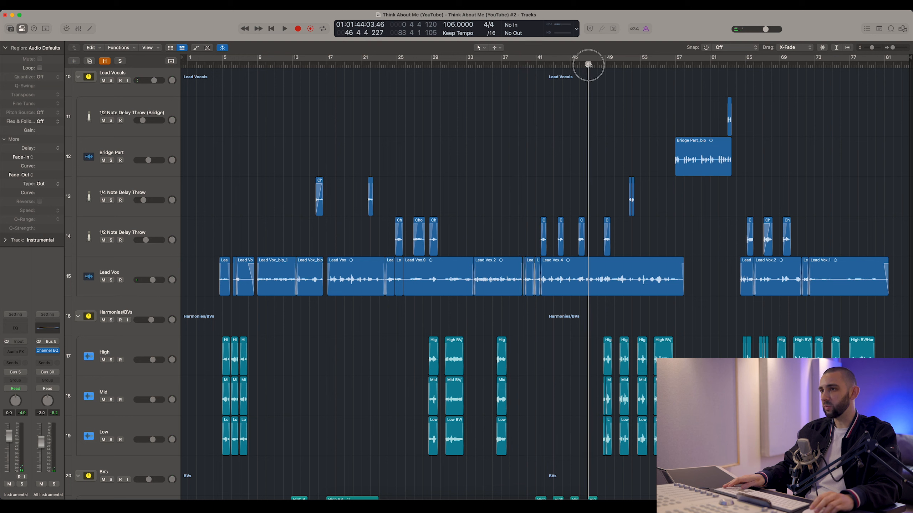
key(space)
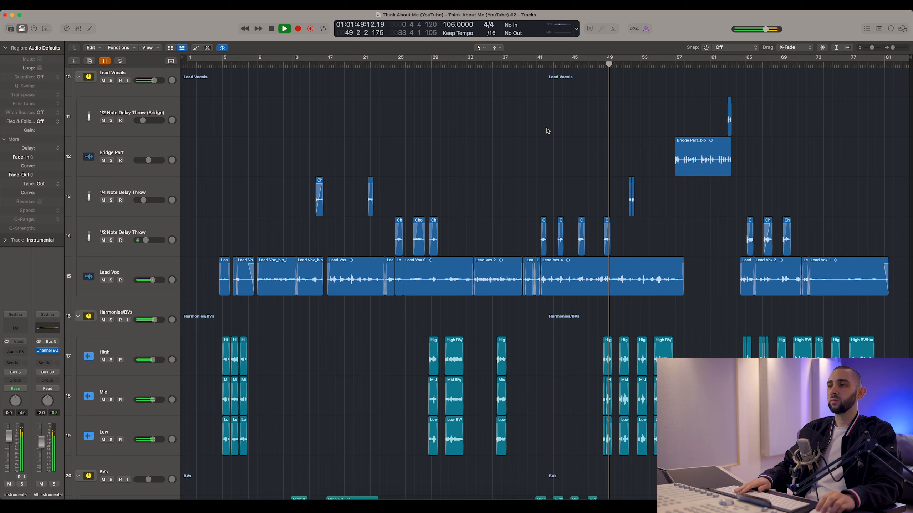
scroll(548, 131, down, 3)
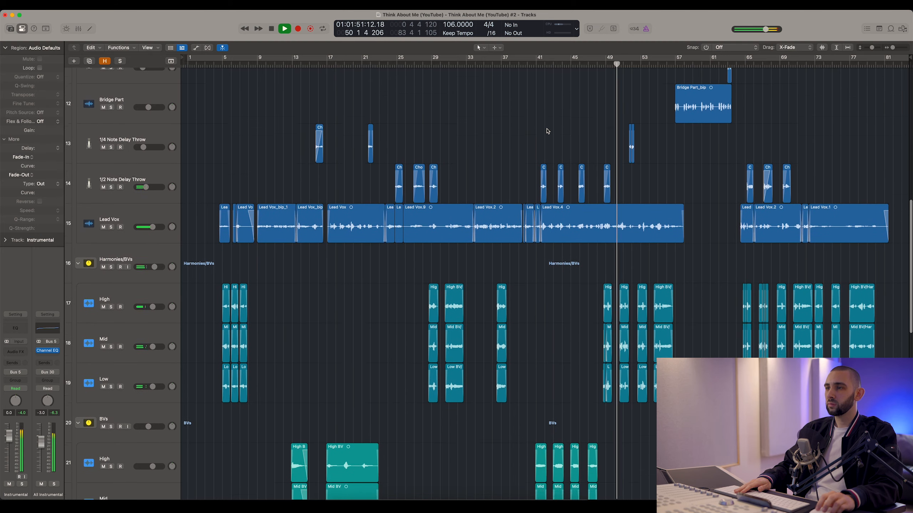
scroll(547, 131, down, 3)
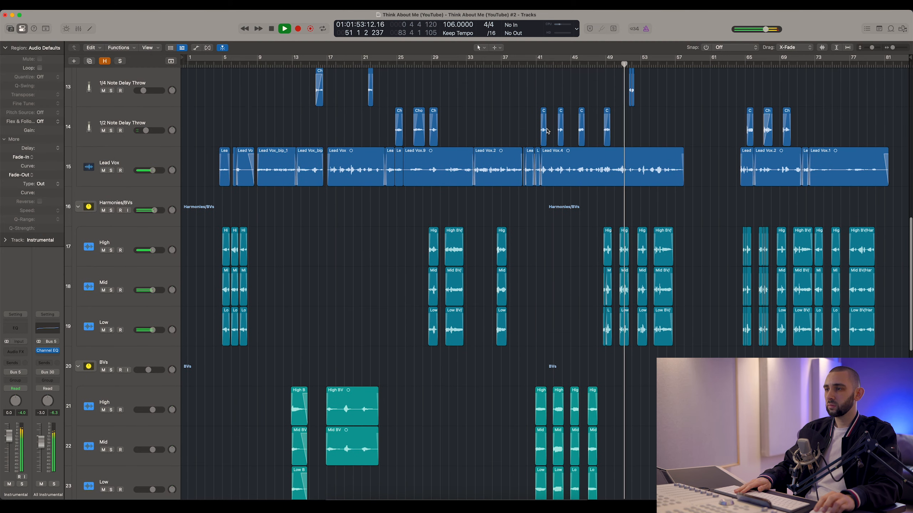
scroll(547, 131, down, 4)
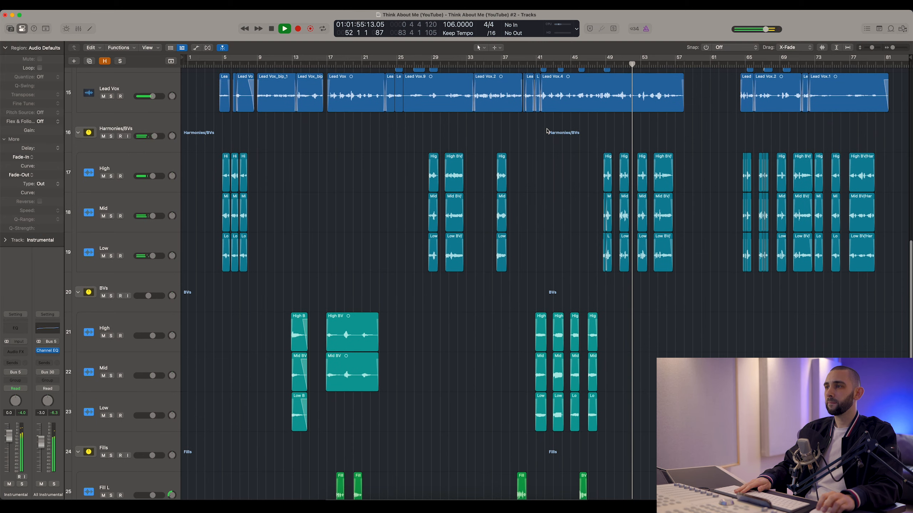
scroll(547, 130, down, 11)
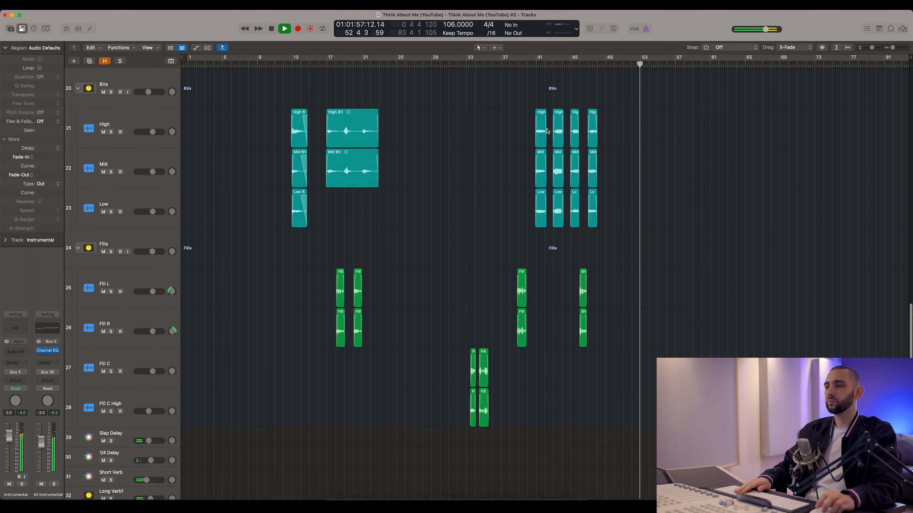
scroll(547, 131, up, 16)
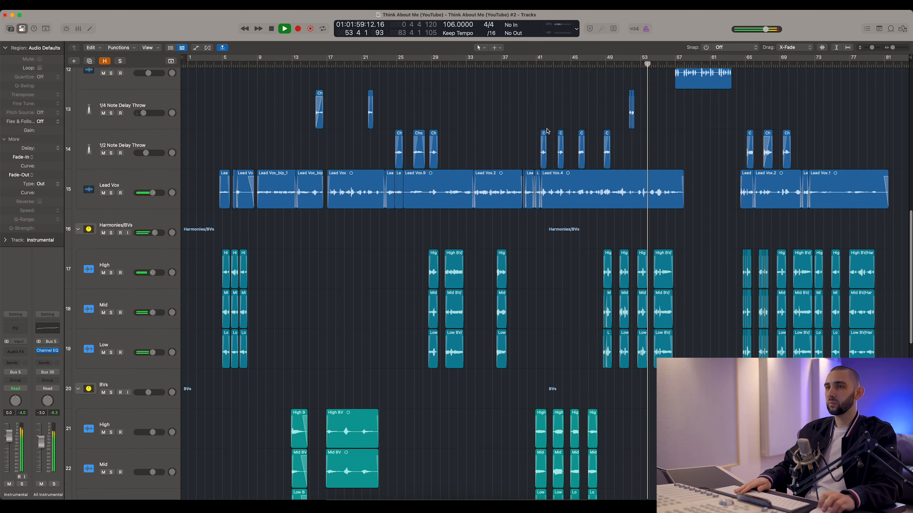
scroll(547, 131, up, 4)
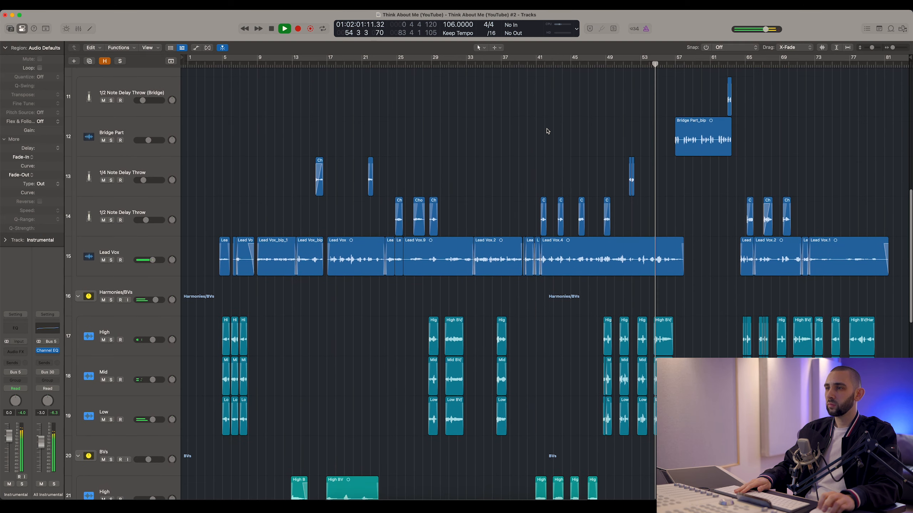
scroll(547, 131, up, 5)
scroll(547, 131, up, 5)
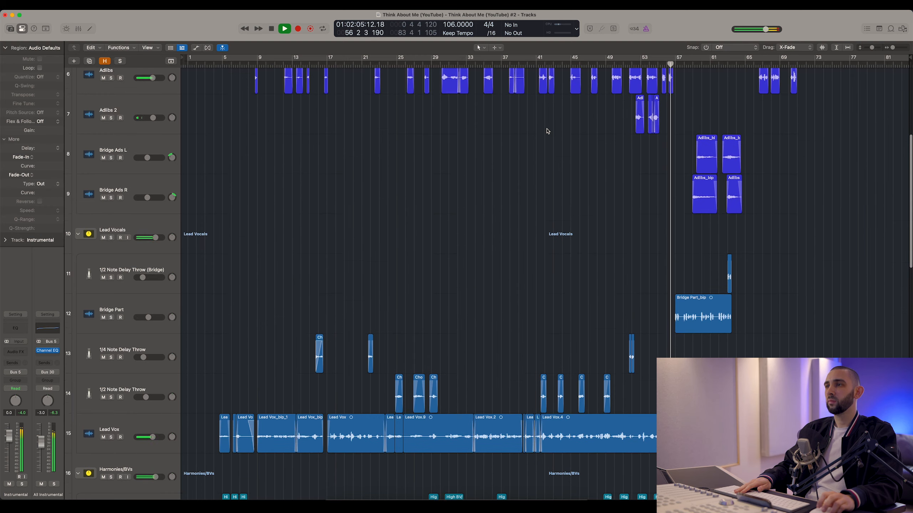
scroll(547, 131, up, 4)
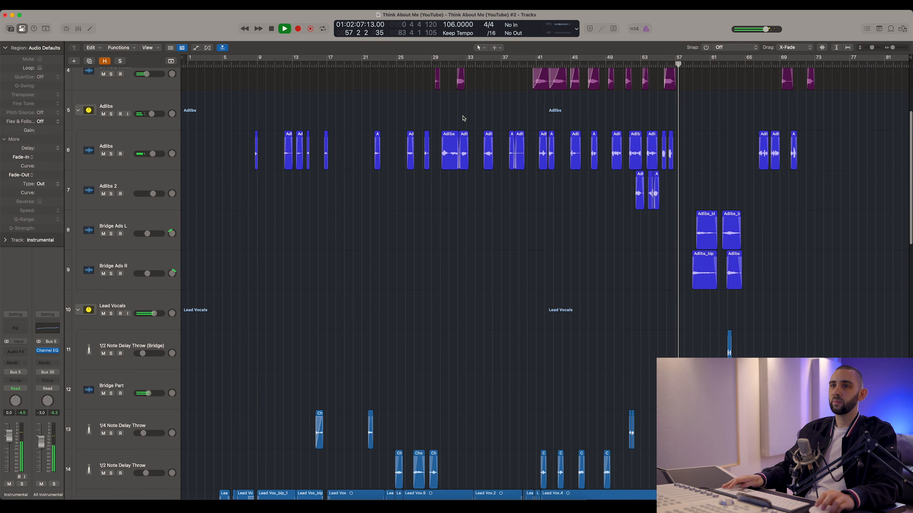
key(space)
Step: Switch the project to its Raw Vocals alternative
scroll(289, 135, down, 10)
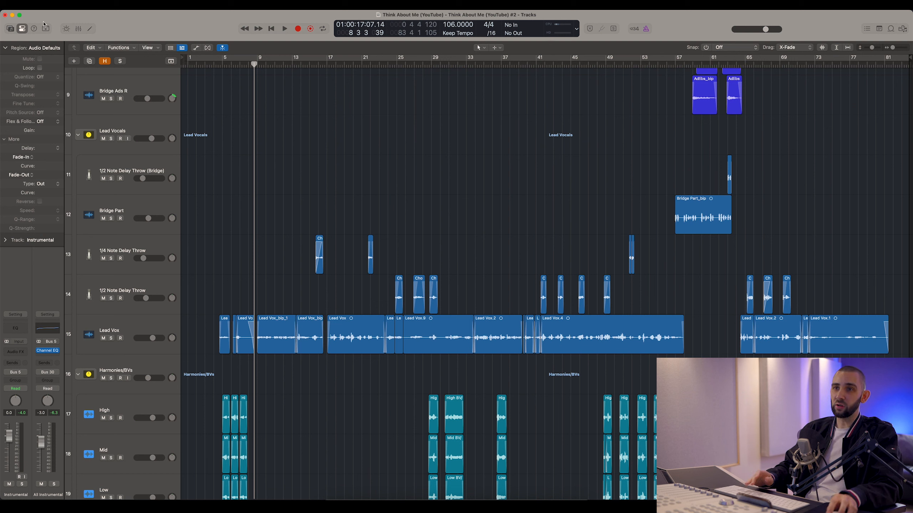
click(54, 10)
mouse_move(90, 110)
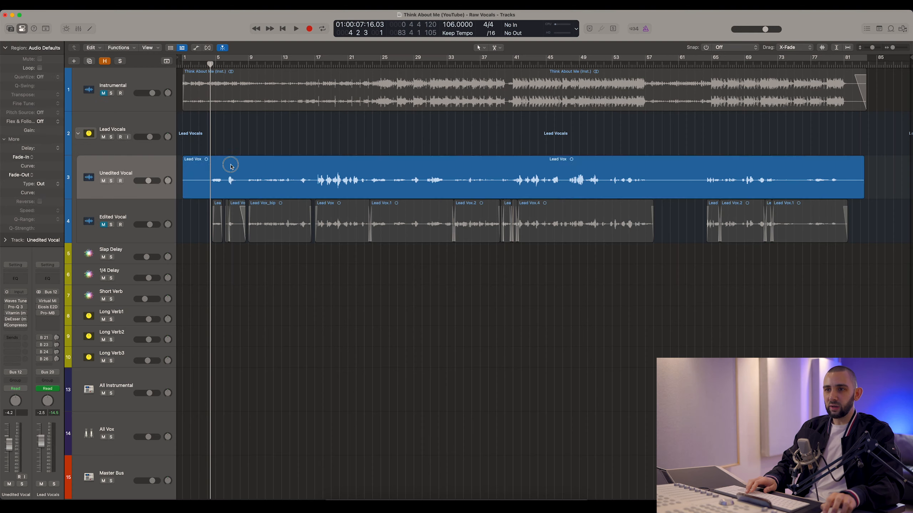
Step: Examine the Lead Vox region on the Unedited Vocal track along the whole song, ending with the full arrangement in view
click(231, 167)
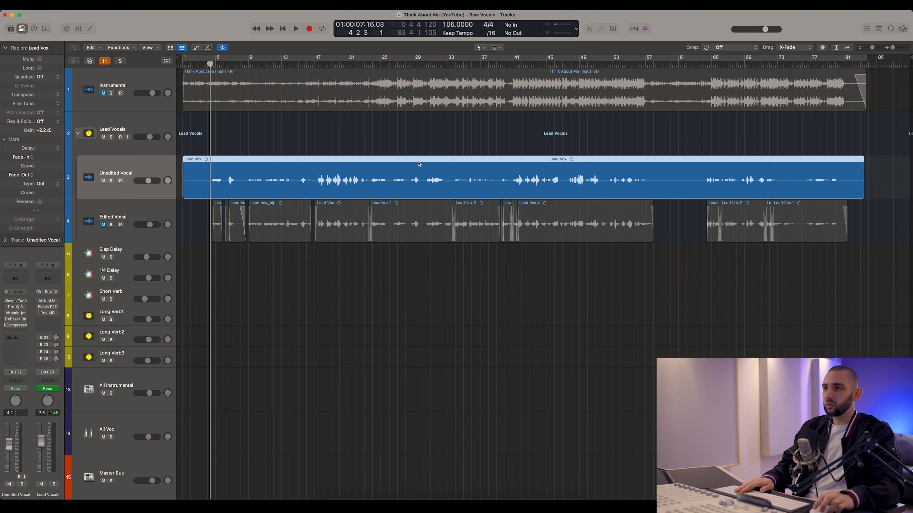
key(super+Right)
key(super+Right)
key(super+Left)
key(super+Left)
key(super+Left)
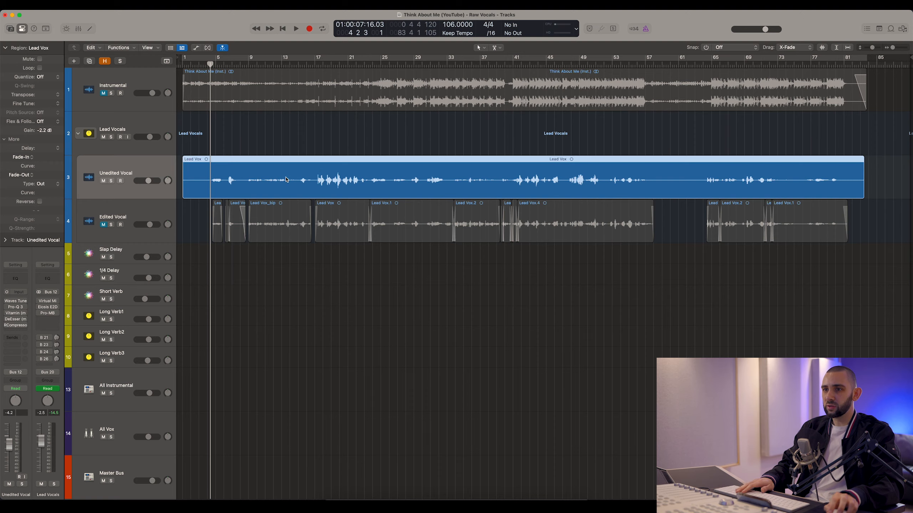
key(super+Right)
key(super+Right)
key(super+Right)
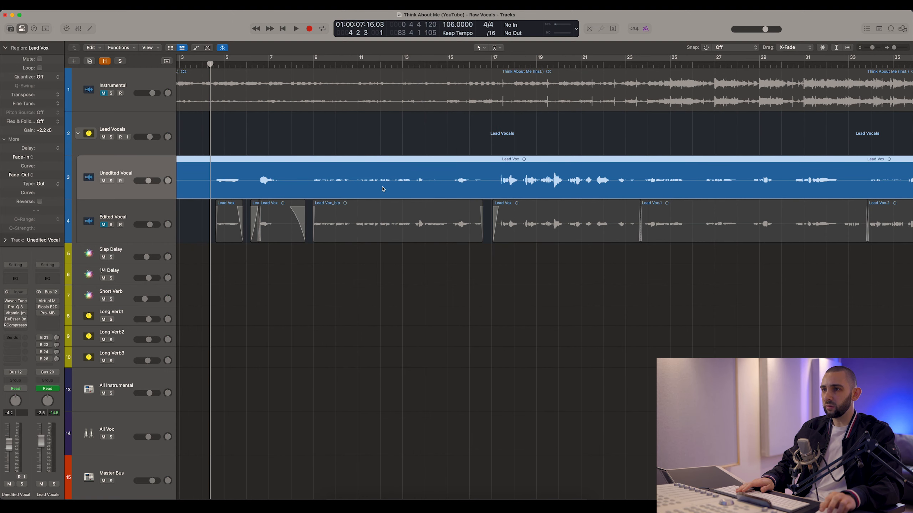
scroll(495, 180, right, 10)
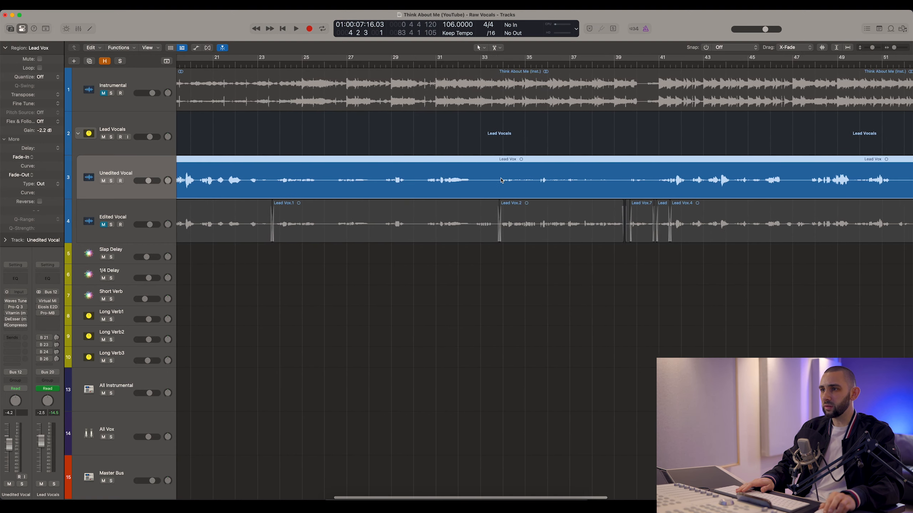
scroll(501, 180, right, 8)
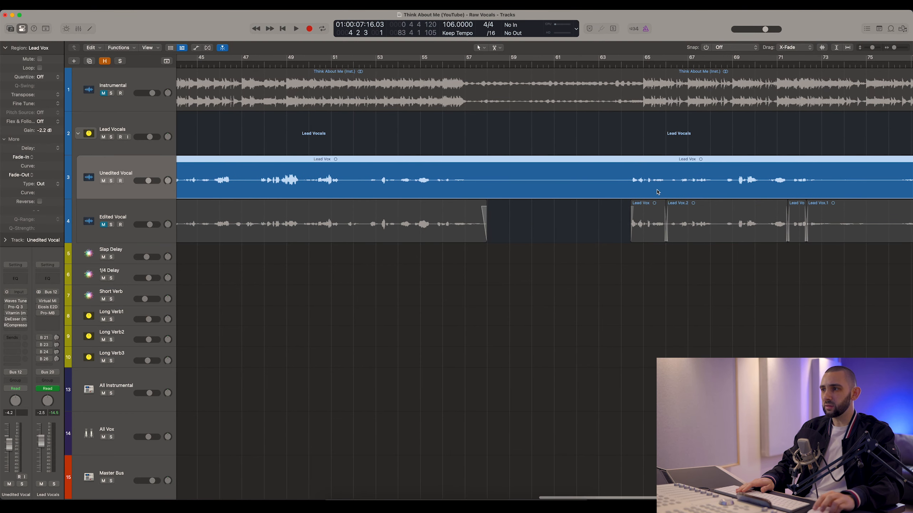
scroll(679, 187, right, 3)
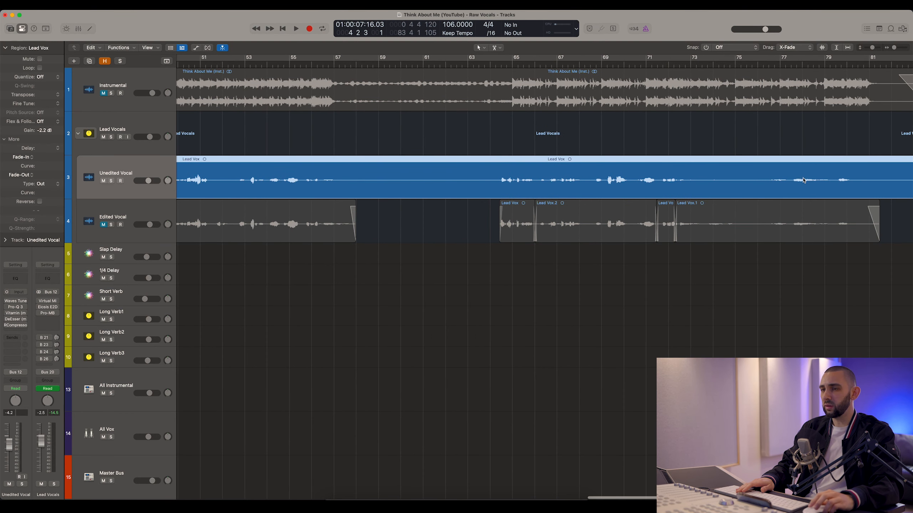
scroll(804, 180, left, 15)
click(484, 158)
click(474, 137)
key(z)
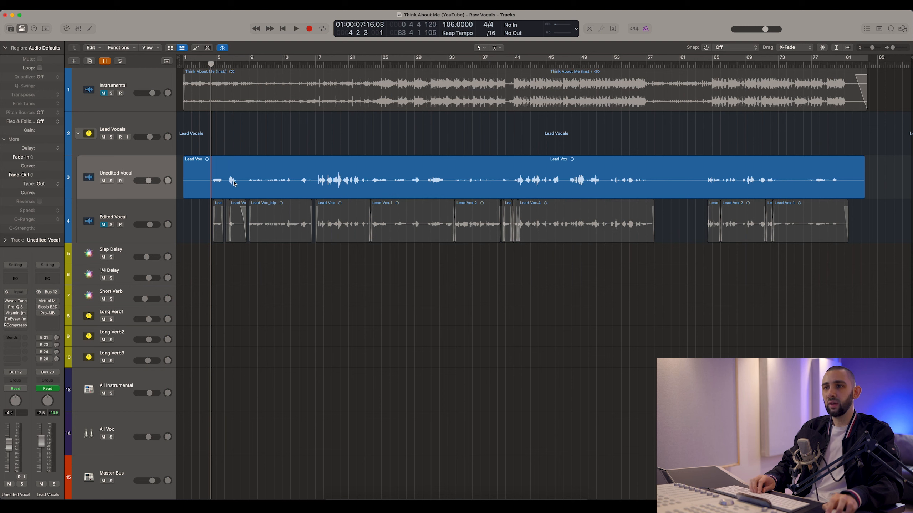
Step: Select the Lead Vox region on the Unedited Vocal track and turn on waveform zoom to enlarge the waveforms
click(278, 177)
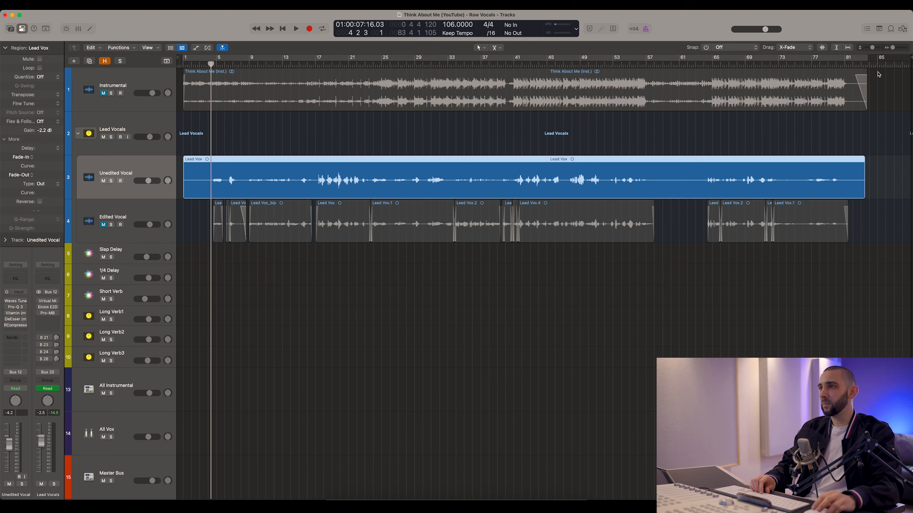
click(823, 49)
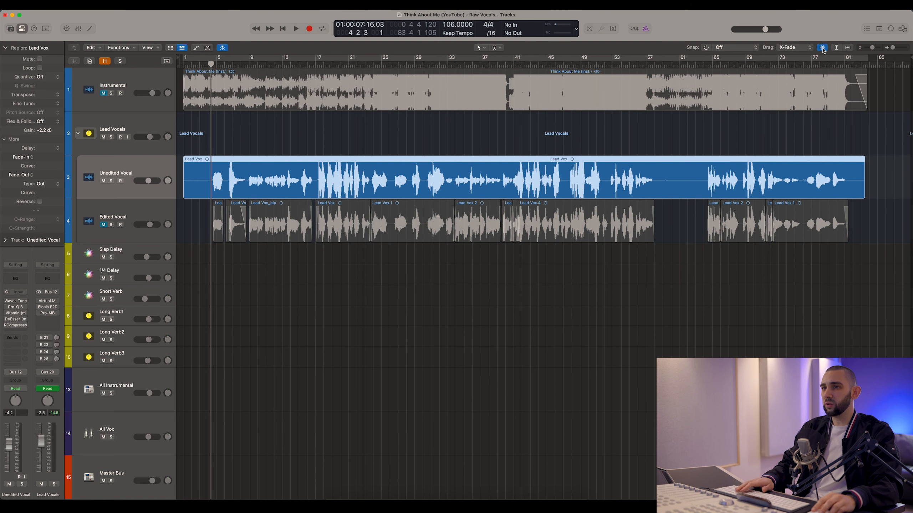
click(823, 49)
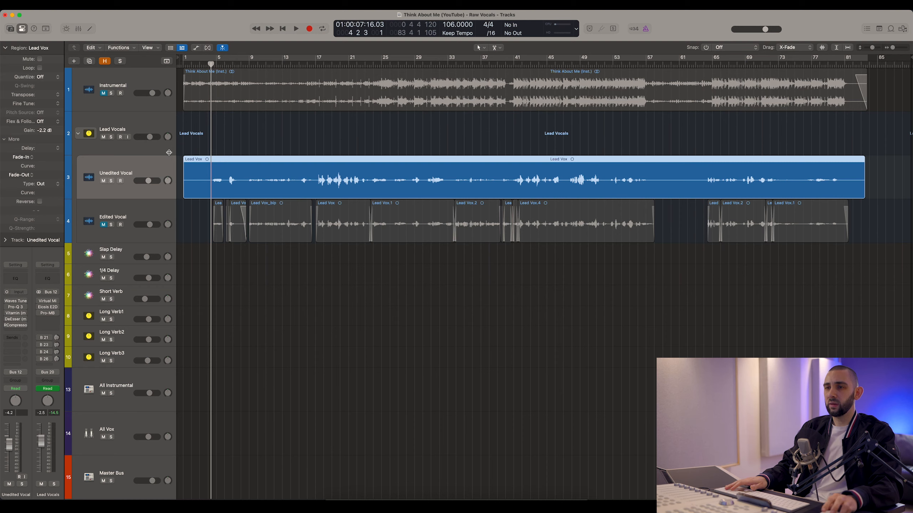
key(super+Right)
key(super+Right)
key(super+Right)
click(822, 48)
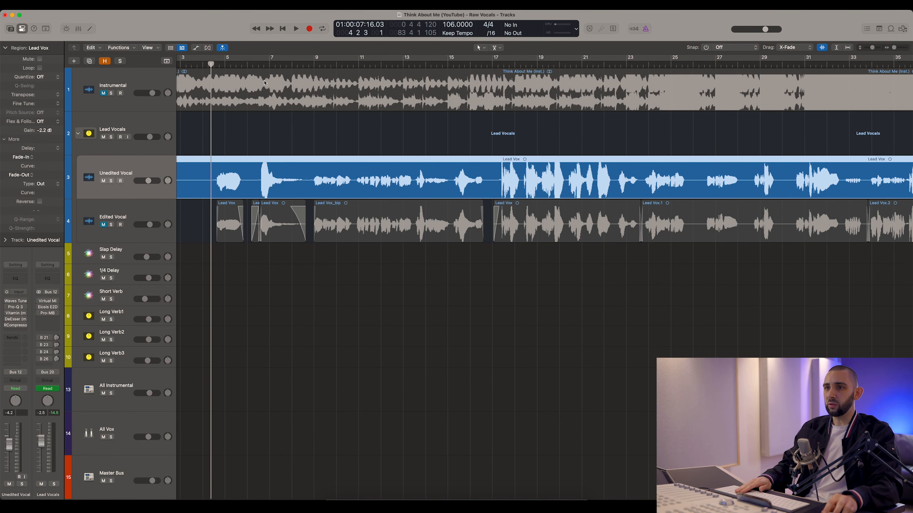
Step: Play the unedited vocal through bars 8 to 12, then replay it from about bar 11.4 while examining its waveform
drag(293, 65, 309, 65)
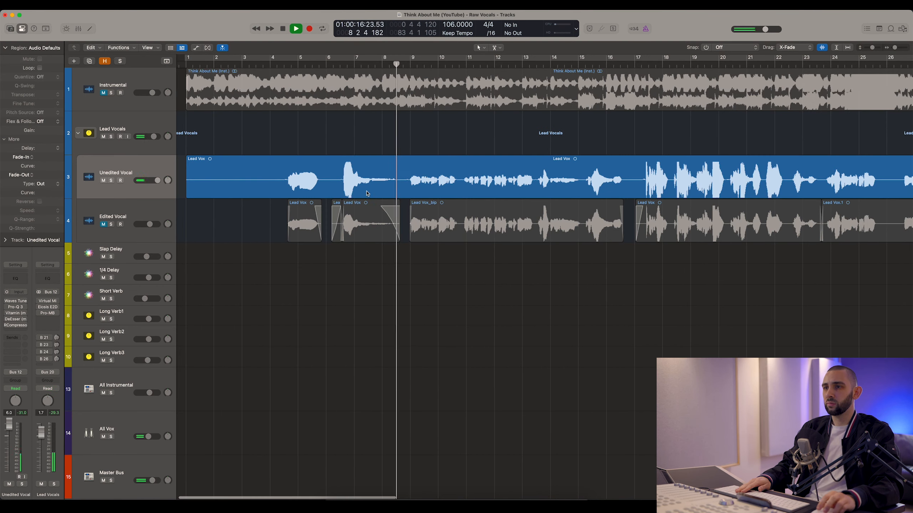
key(super+Right)
key(super+Right)
key(super+Right)
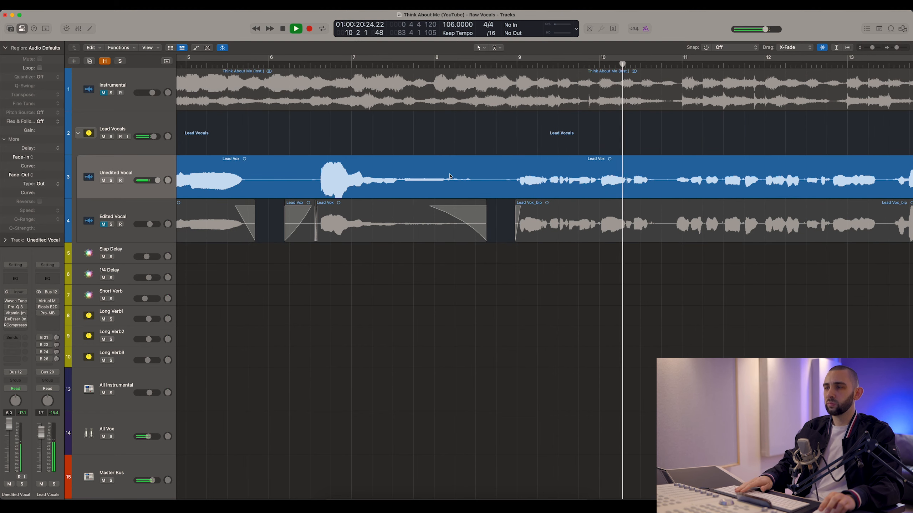
scroll(449, 177, right, 5)
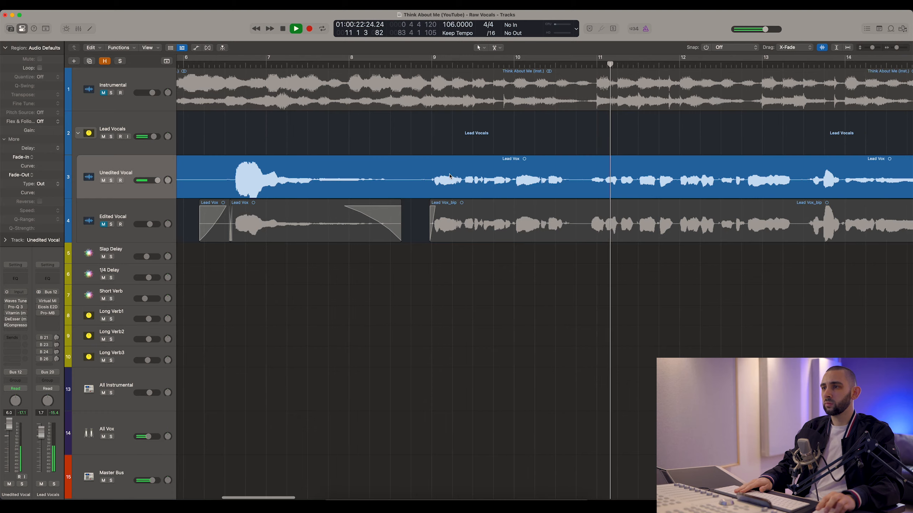
scroll(494, 180, right, 4)
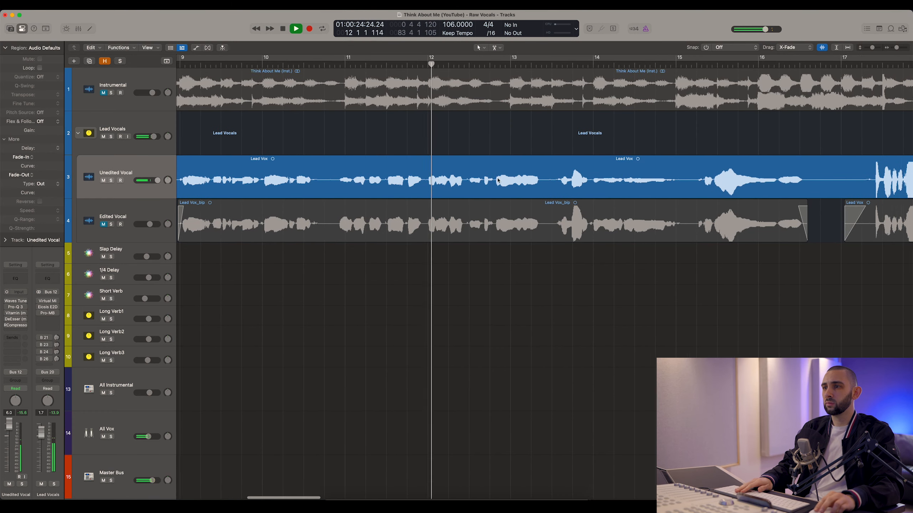
key(super+Right)
key(super+Right)
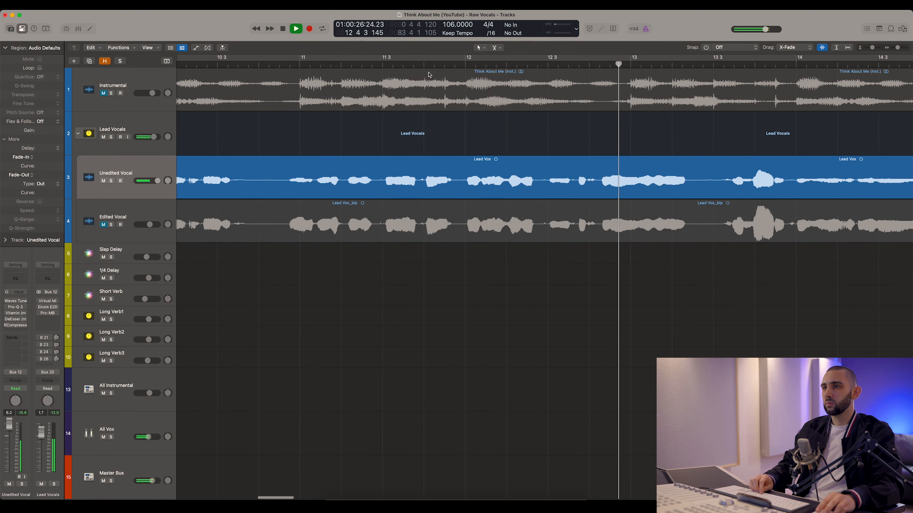
click(425, 66)
key(space)
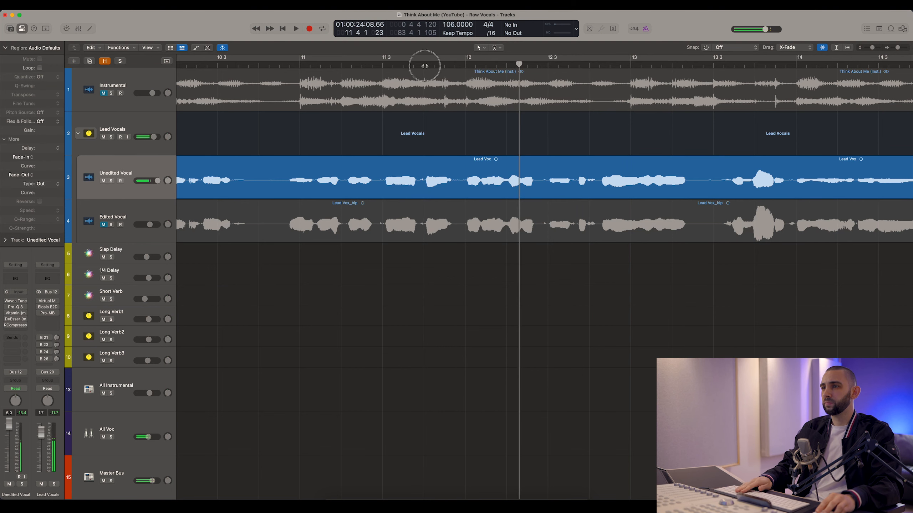
Step: Examine the unedited vocal's waveform around bar 11, first within the wider song and again up close
key(super+Left)
key(super+Left)
key(super+Left)
key(super+Left)
key(super+Left)
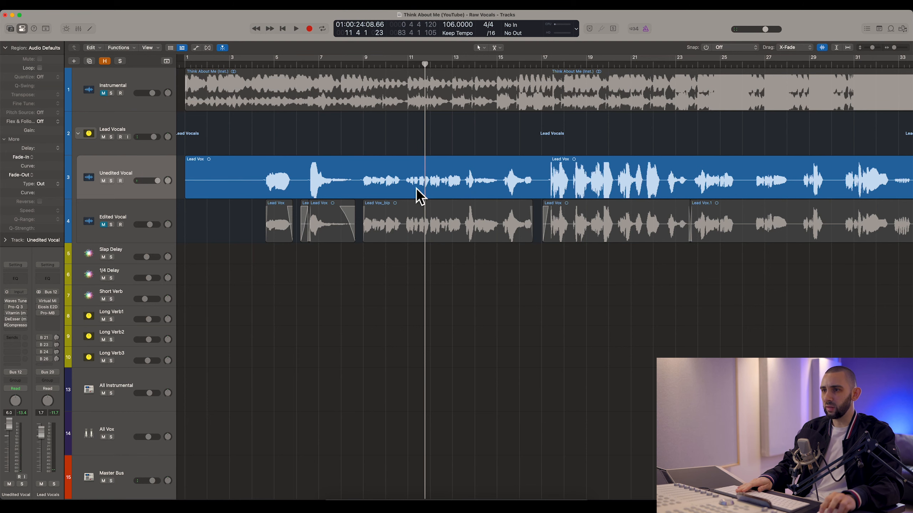
key(super+Right)
key(super+Right)
key(super+Right)
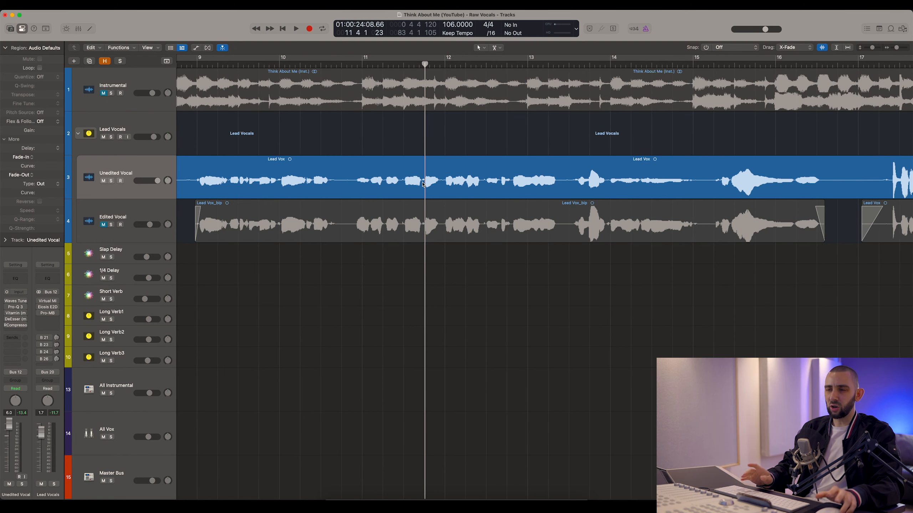
Step: Place the playhead in the gap near bar 13.2 of the unedited vocal, audition it and inspect the spot up close
key(super+Right)
drag(425, 64, 639, 66)
key(space)
scroll(649, 115, right, 3)
key(space)
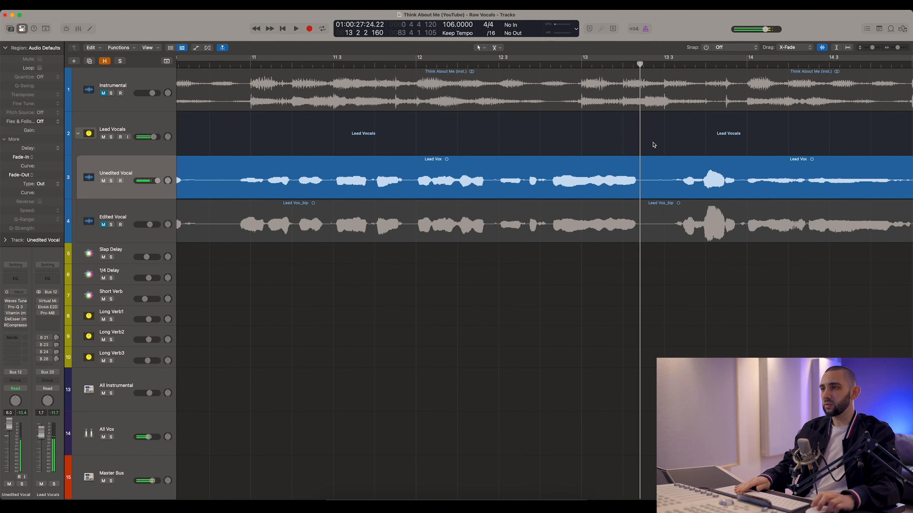
key(super+Right)
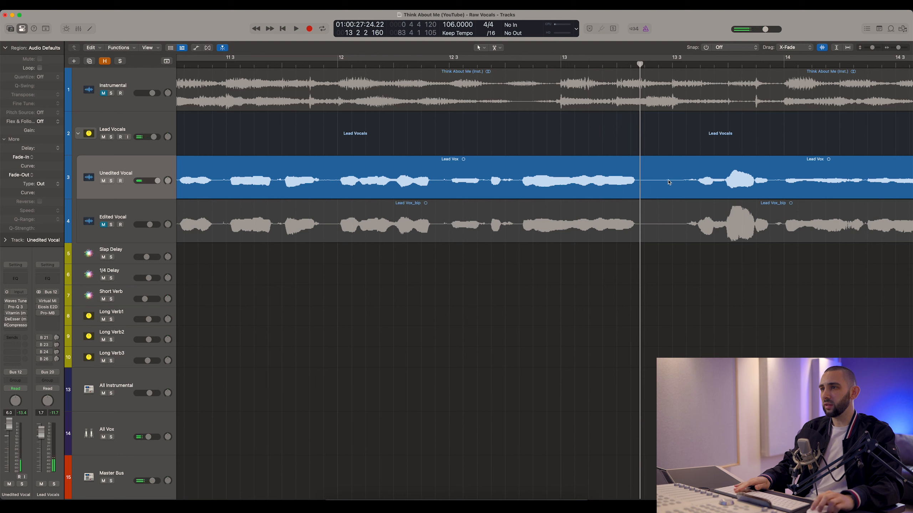
Step: Play the unedited vocal from about bar 12.3 into bar 13, then examine its waveform within the wider song
click(459, 65)
key(space)
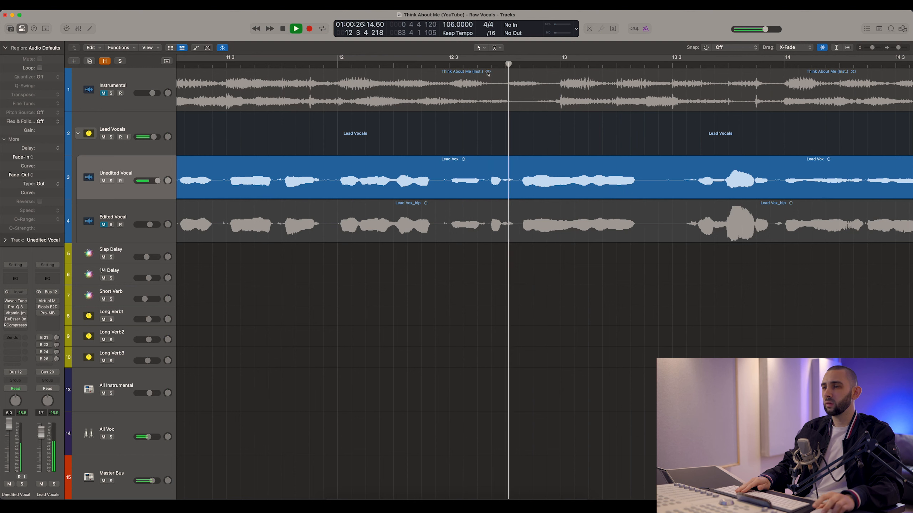
key(space)
key(super+Left)
key(super+Left)
key(super+Left)
key(super+Left)
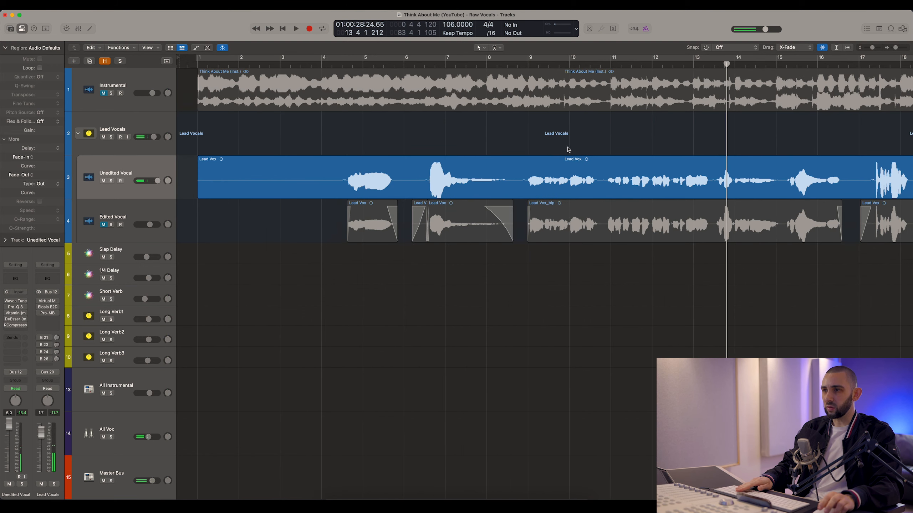
key(super+Left)
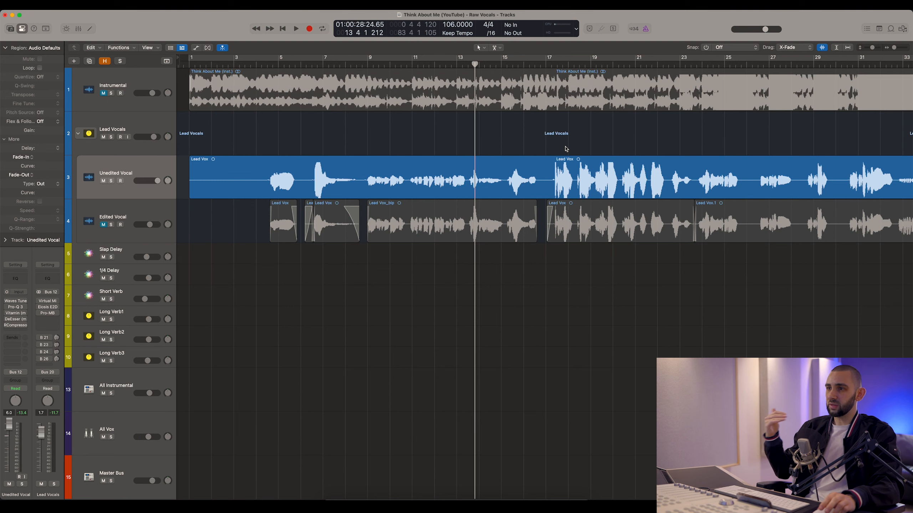
scroll(566, 151, right, 3)
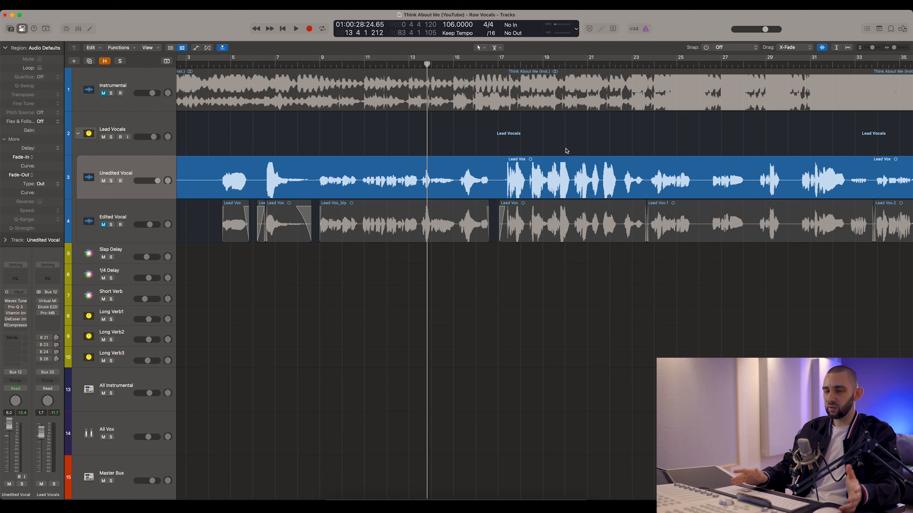
Step: Examine the unedited vocal's waveform around bars 13 to 16 up close, comparing it with the edited vocal below
key(super+Right)
key(super+Right)
key(super+Right)
key(super+Right)
key(super+Right)
key(super+Right)
key(super+Right)
key(super+Right)
key(super+Right)
key(super+Right)
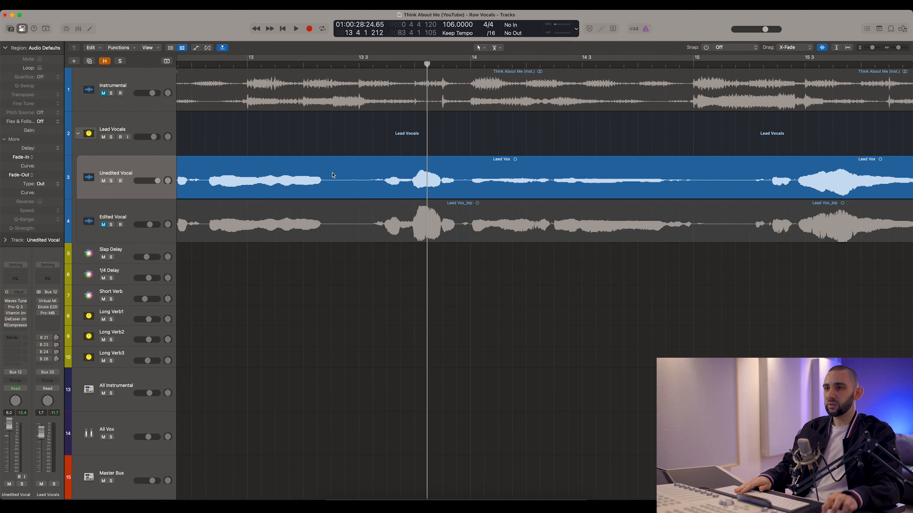
key(super+Left)
key(super+Left)
key(super+Left)
key(super+Left)
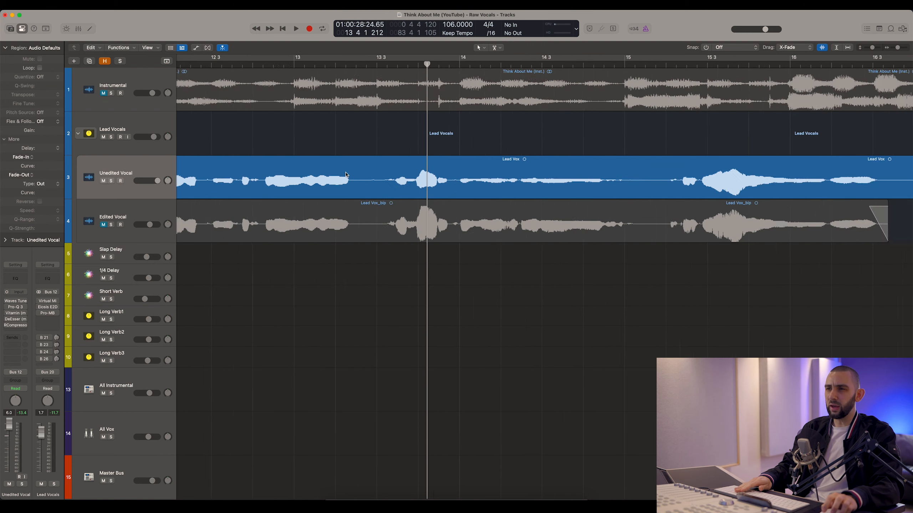
Step: Place the playhead near bar 12.2 and examine the unedited vocal's level differences across most of the song
click(299, 63)
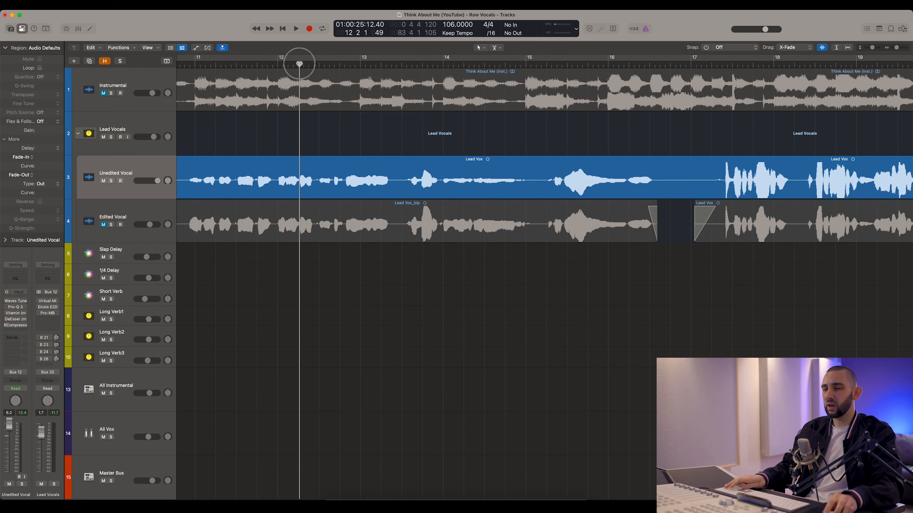
key(super+Left)
key(super+Left)
key(super+Left)
key(super+Left)
key(super+Left)
key(super+Left)
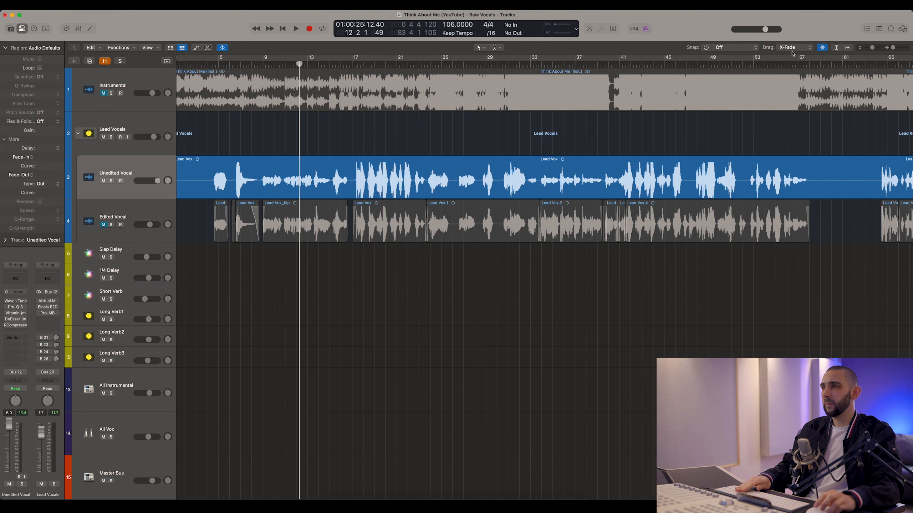
Step: Play the unedited vocal from about bar 15 into bar 20, examining how the waveform changes between the sections
click(351, 63)
click(333, 64)
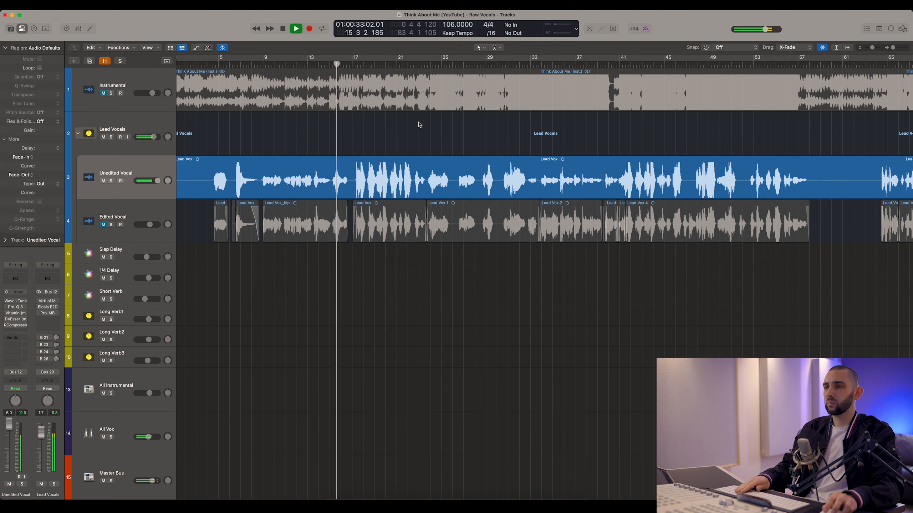
key(super+Right)
key(super+Right)
key(super+Right)
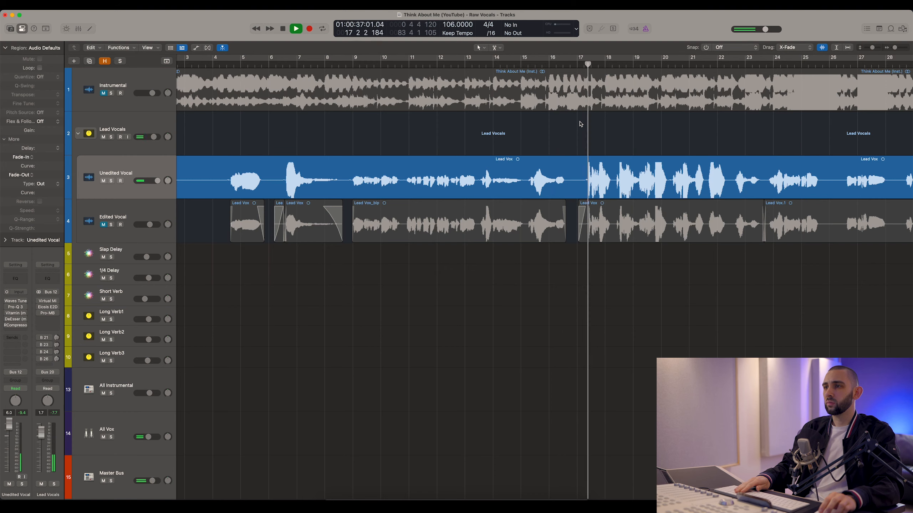
key(super+Left)
key(super+Left)
key(super+Left)
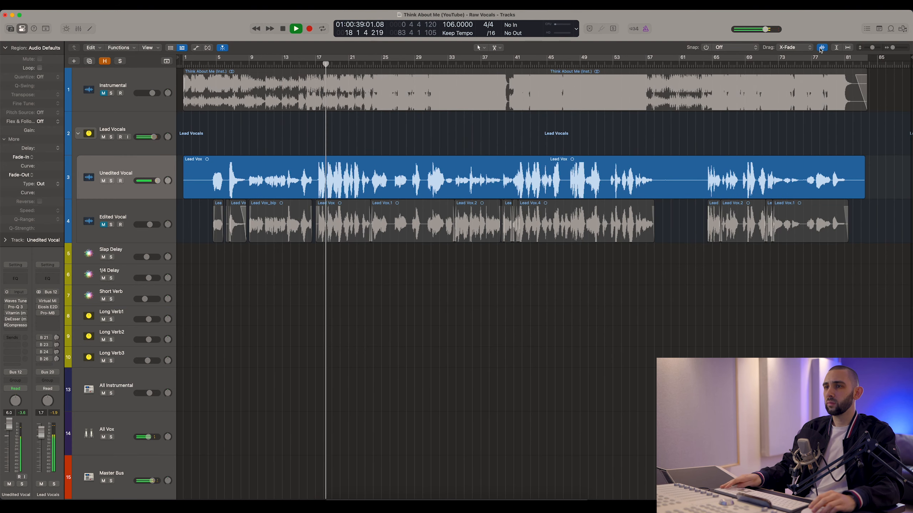
key(super+Right)
key(super+Right)
key(super+Right)
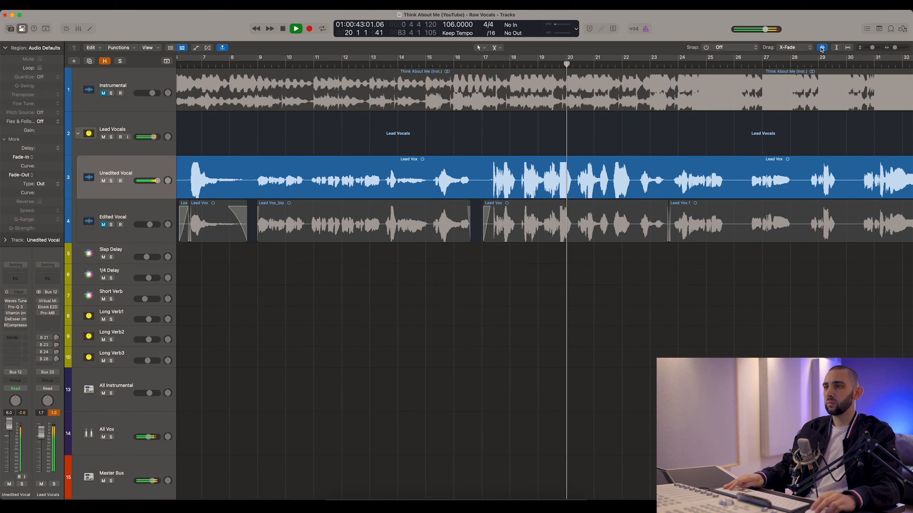
key(space)
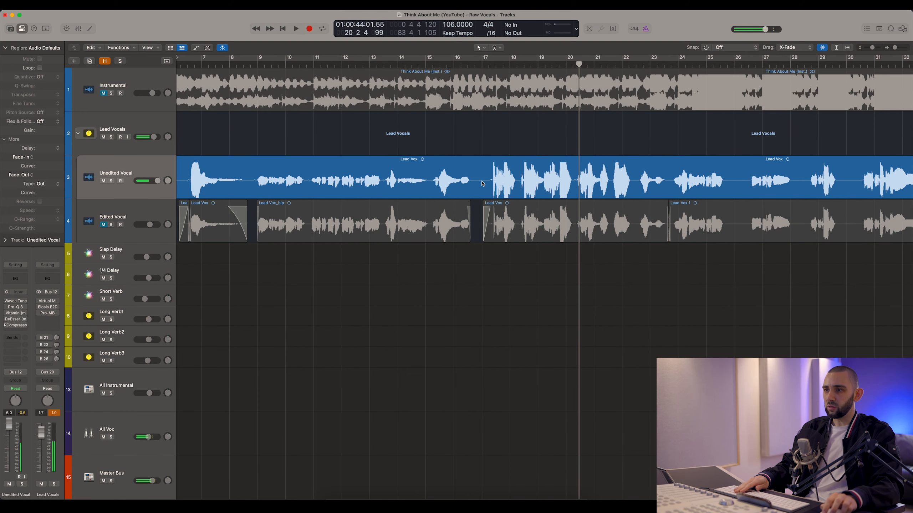
Step: Select the Lead Vox region on the Unedited Vocal track, then turn off waveform zoom with the whole song in view
key(super+Right)
key(super+Right)
click(439, 179)
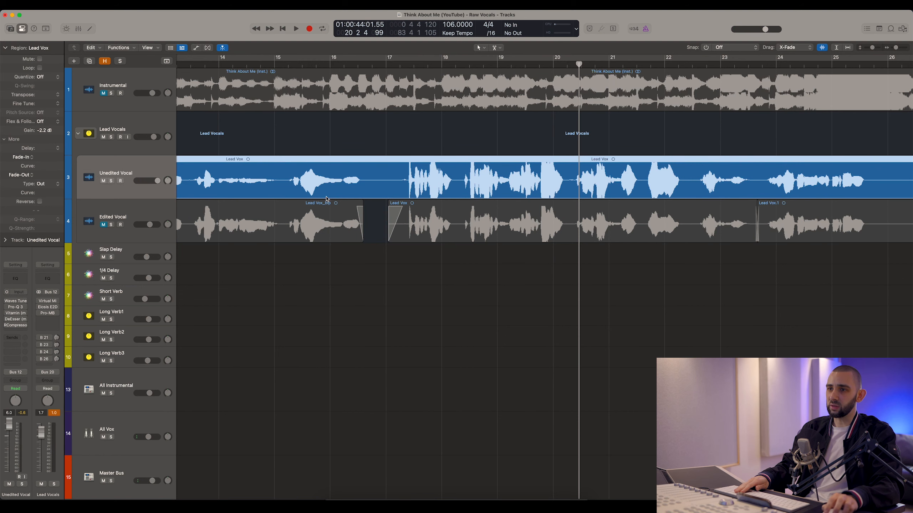
key(super+Left)
key(super+Left)
key(super+Left)
key(super+Left)
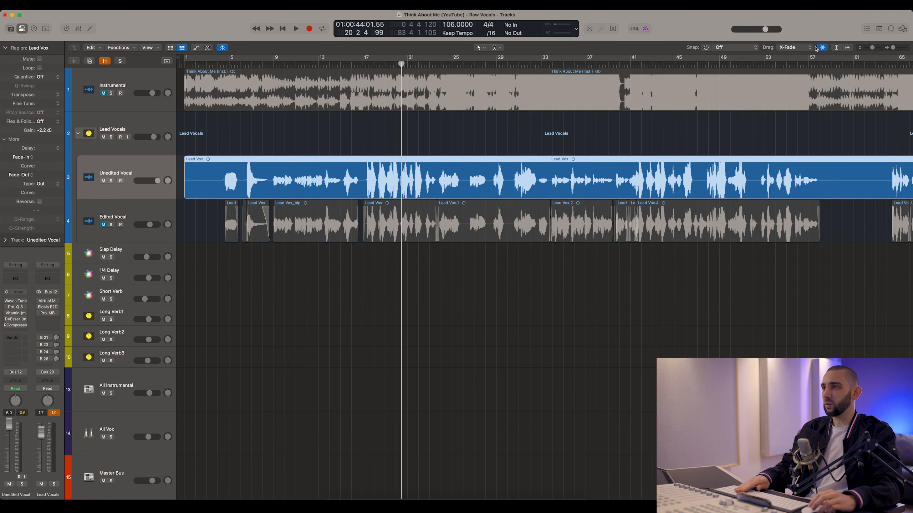
key(super+Left)
Step: Split the unedited vocal region between song sections at about bars 8, 16, 23 and 40
super+click(241, 185)
super+click(314, 186)
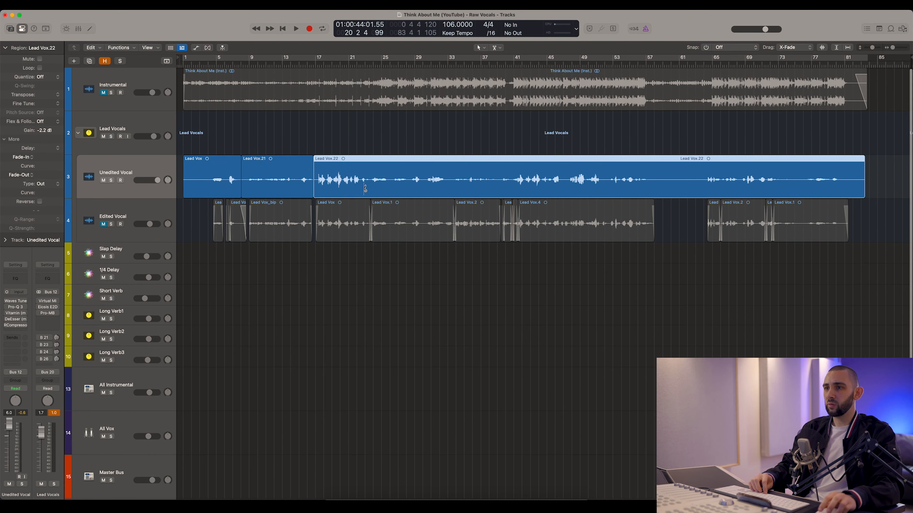
super+click(370, 186)
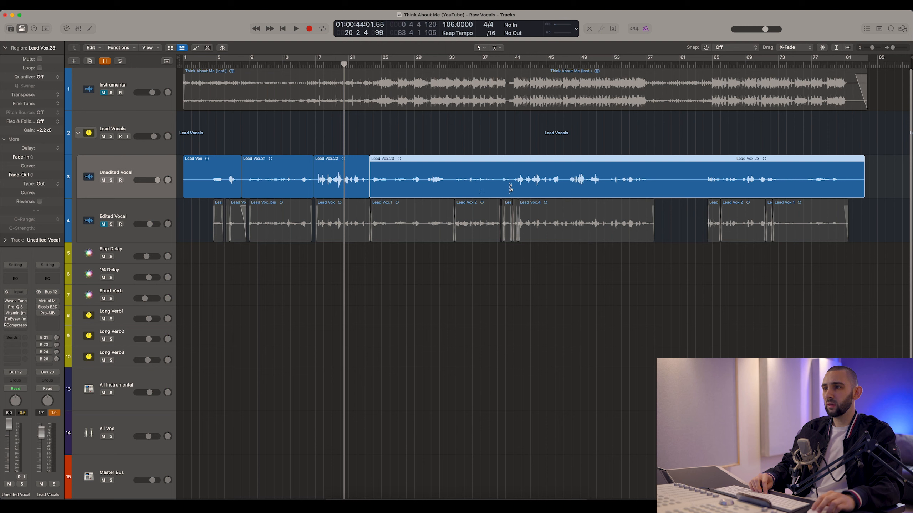
super+click(511, 188)
Step: Raise the gain of the Lead Vox.21 region, trying the Gain Tool before setting the region gain to about +6 dB
click(277, 176)
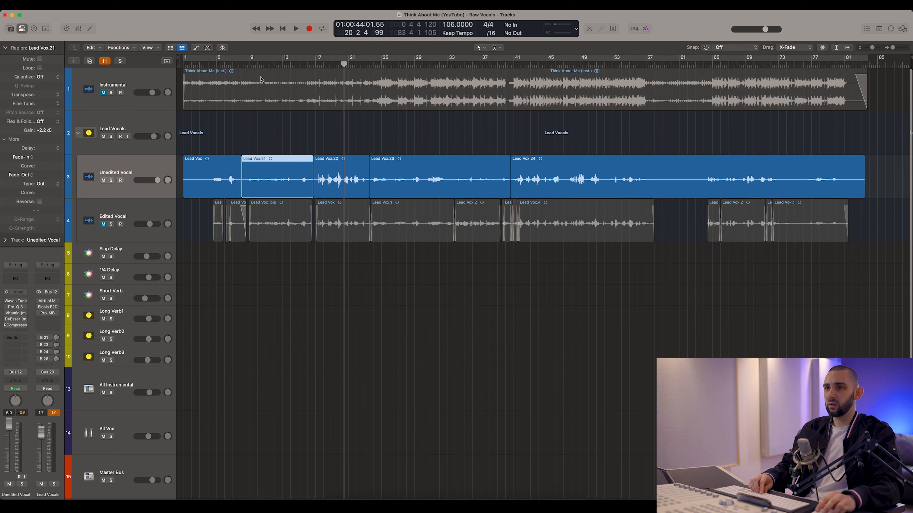
click(249, 66)
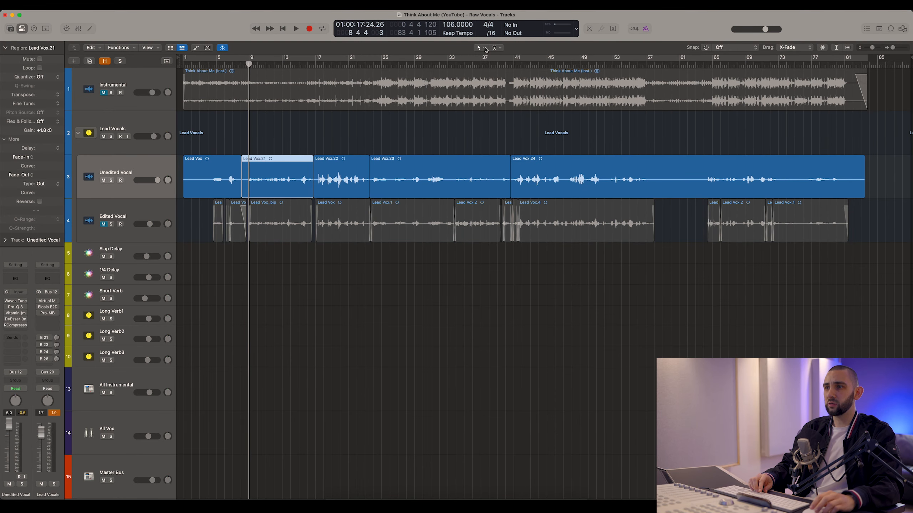
click(486, 49)
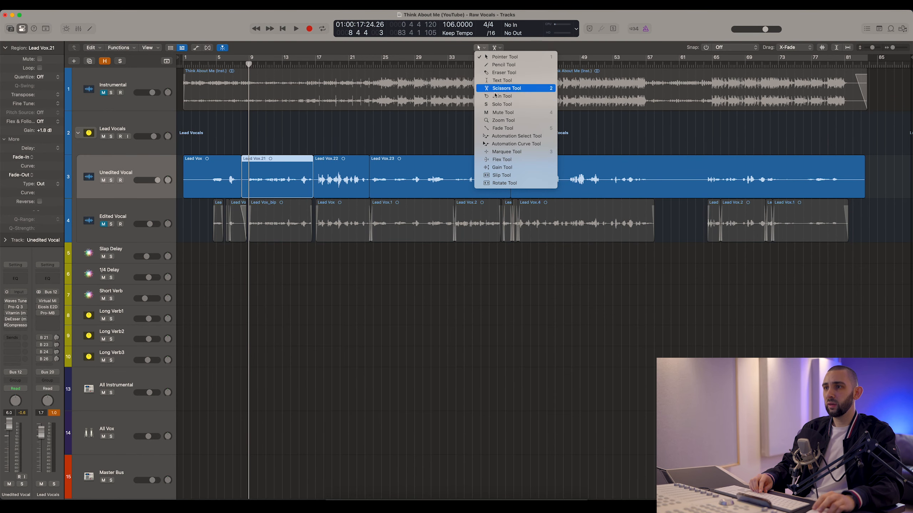
click(495, 152)
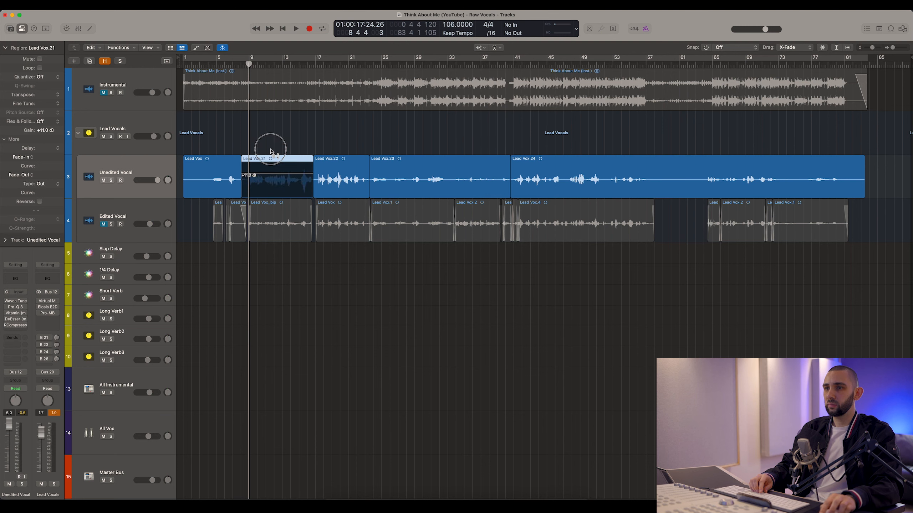
click(480, 48)
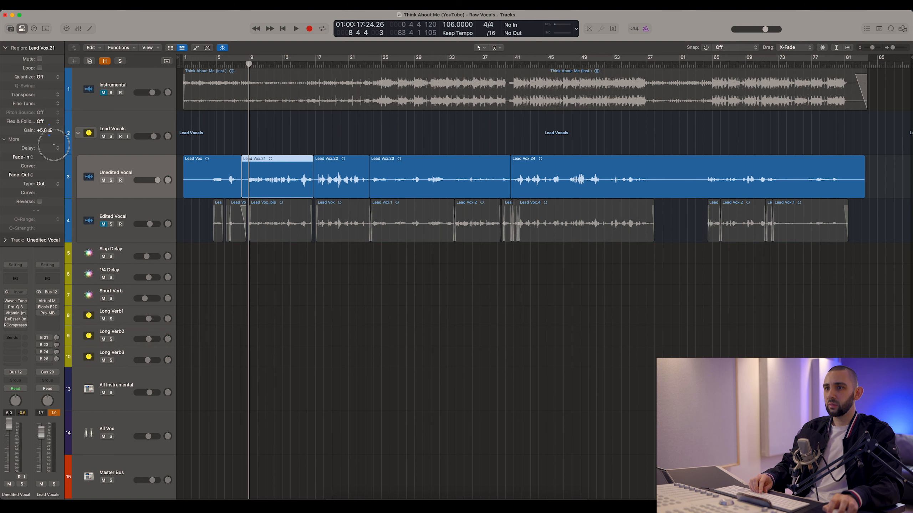
Step: Lower the Lead Vox.22 region's gain to about -4 dB and raise the Lead Vox.23 region's gain to +3.2 dB
click(331, 168)
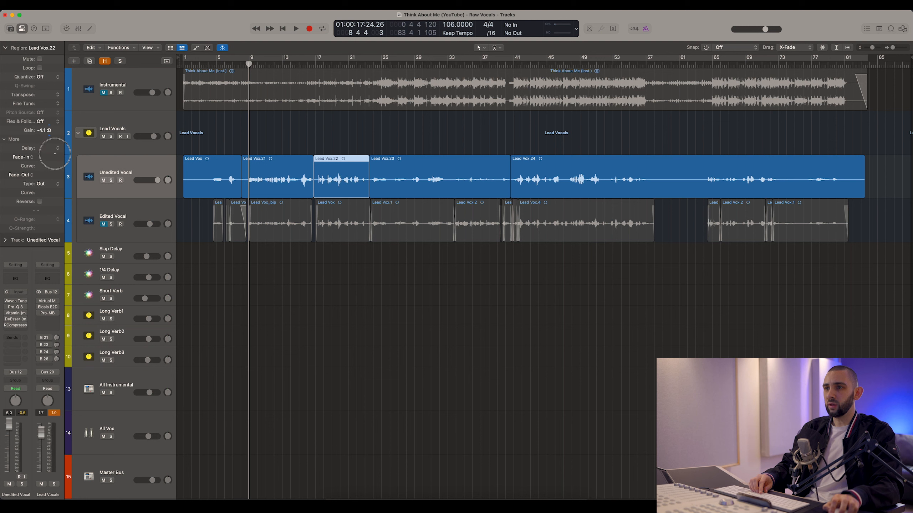
click(424, 190)
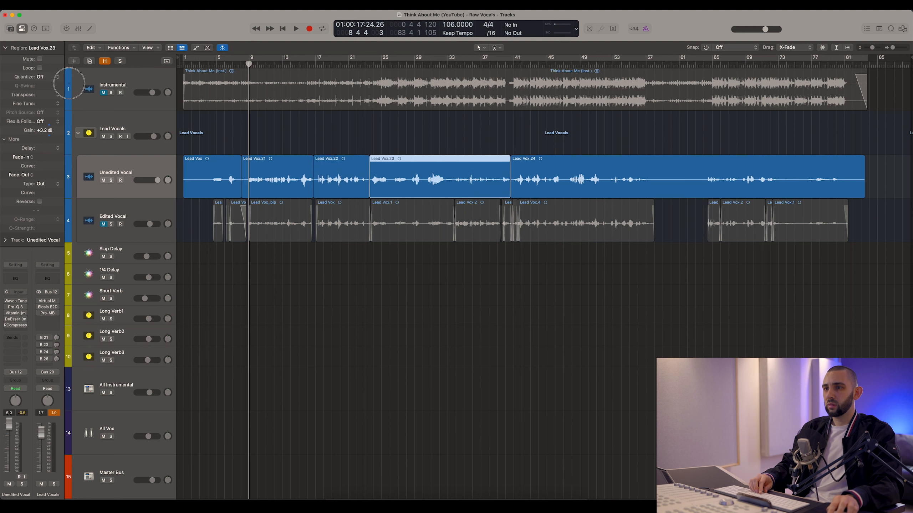
Step: Split the unedited vocal near bars 32 and 51, setting Lead Vox.25's gain to about +6 dB and Lead Vox.26's to +1.3 dB
click(445, 184)
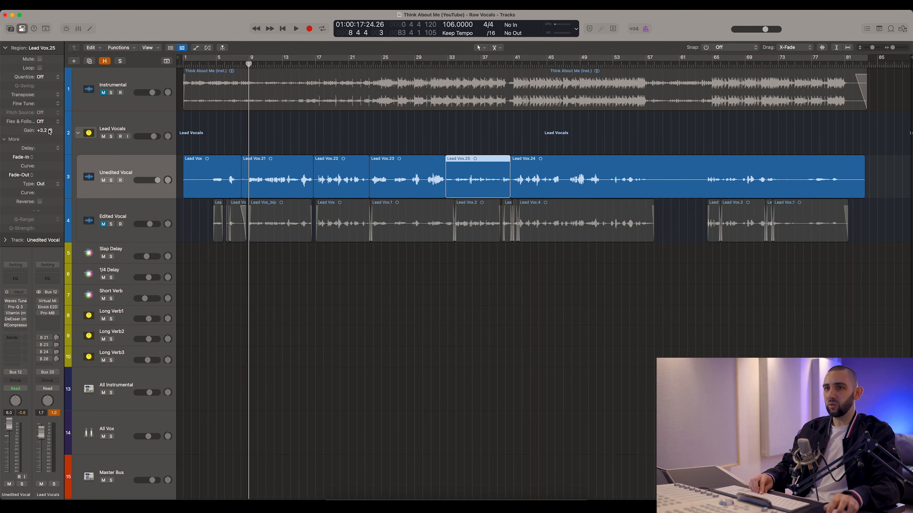
click(584, 186)
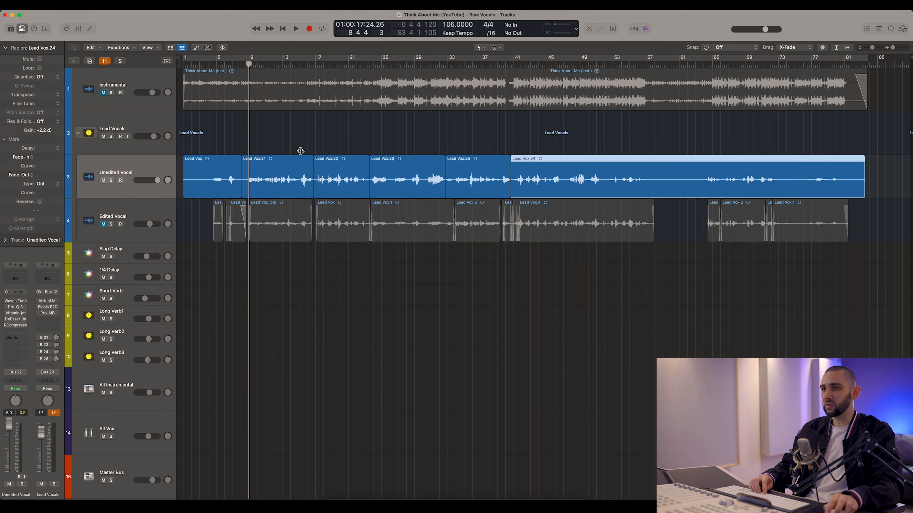
click(602, 195)
drag(48, 130, 45, 87)
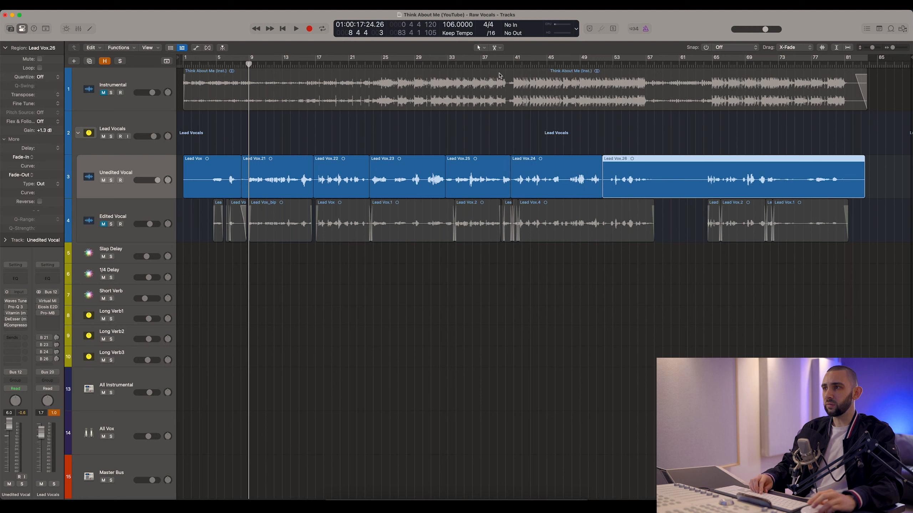
Step: Split the Lead Vox.21 region near bar 15 and lower the Unedited Vocal track's volume to 2.9 dB
drag(238, 62, 300, 66)
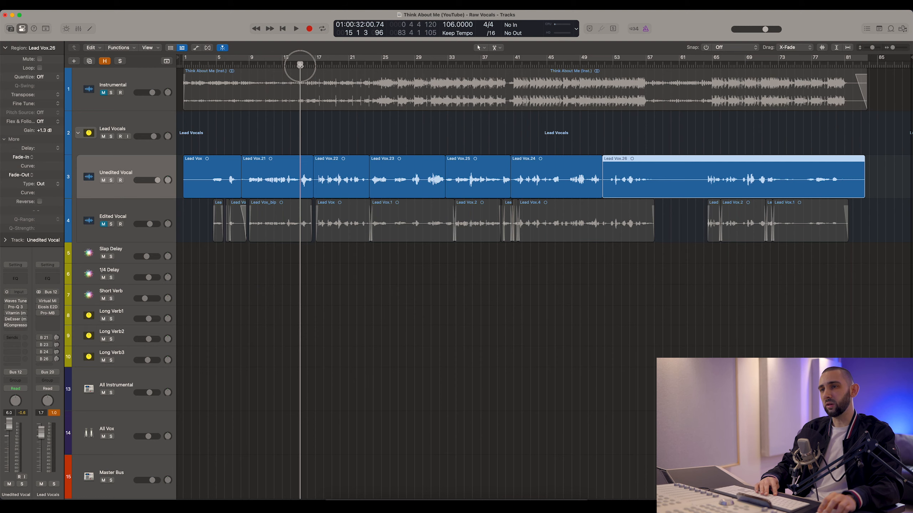
key(space)
Step: Play the gain-adjusted vocal from about bar 12 into bar 19 to check the levels across the splits
click(310, 66)
key(space)
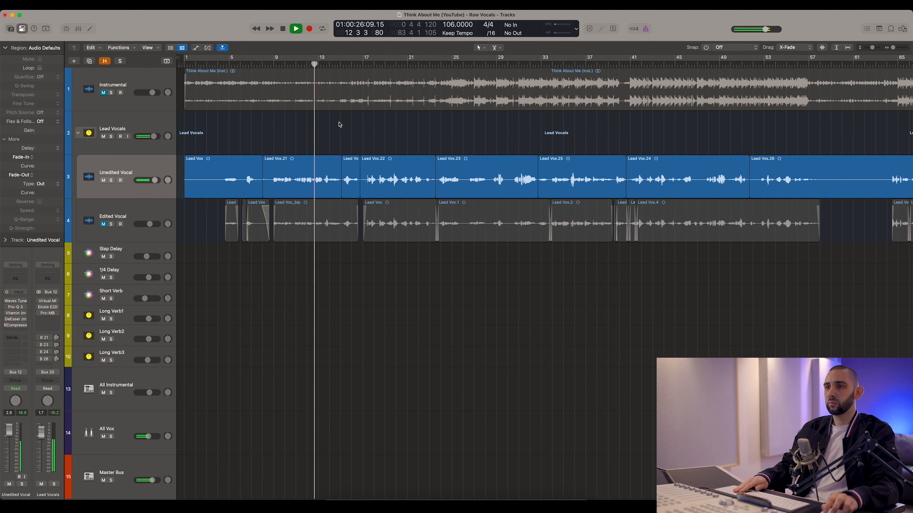
key(super+Right)
key(super+Right)
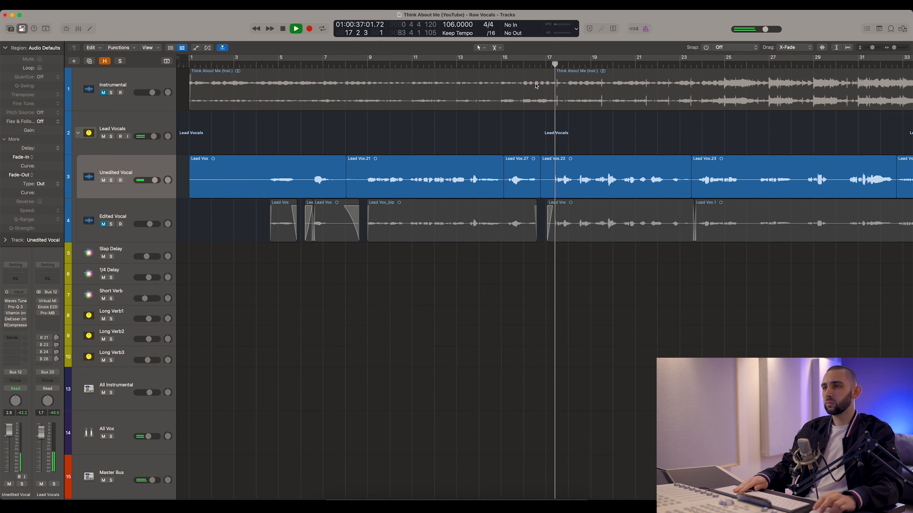
key(super+Left)
key(super+Left)
key(super+Left)
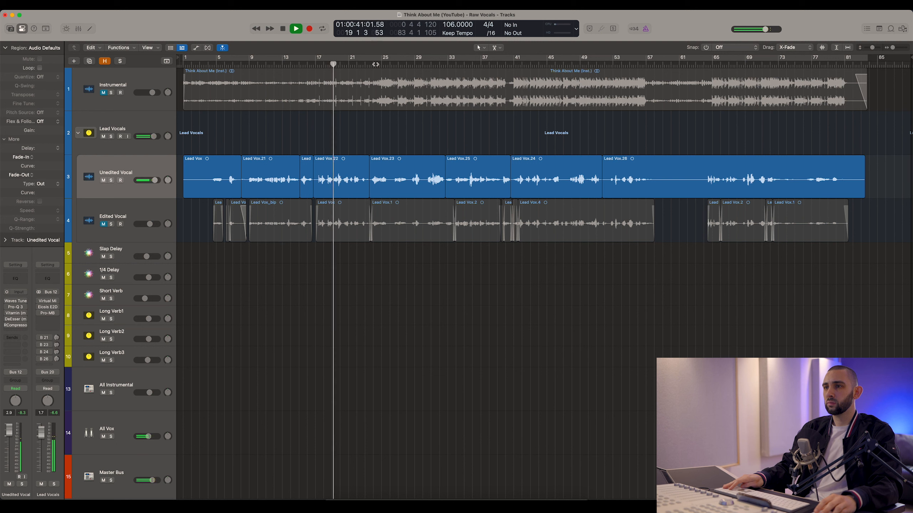
Step: Play from about bar 24, set the Lead Vox.23 region's gain to +0.8 dB, and check the neighbouring regions' gains
click(376, 65)
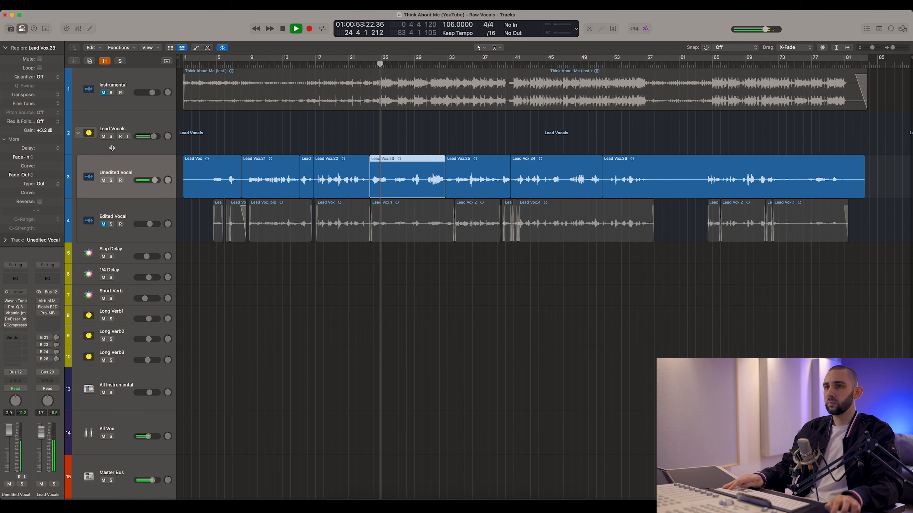
click(329, 176)
key(space)
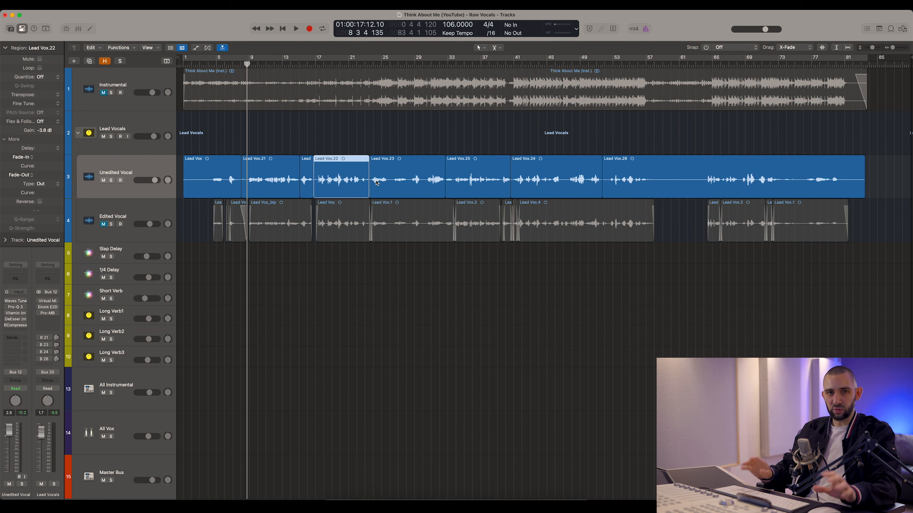
click(390, 183)
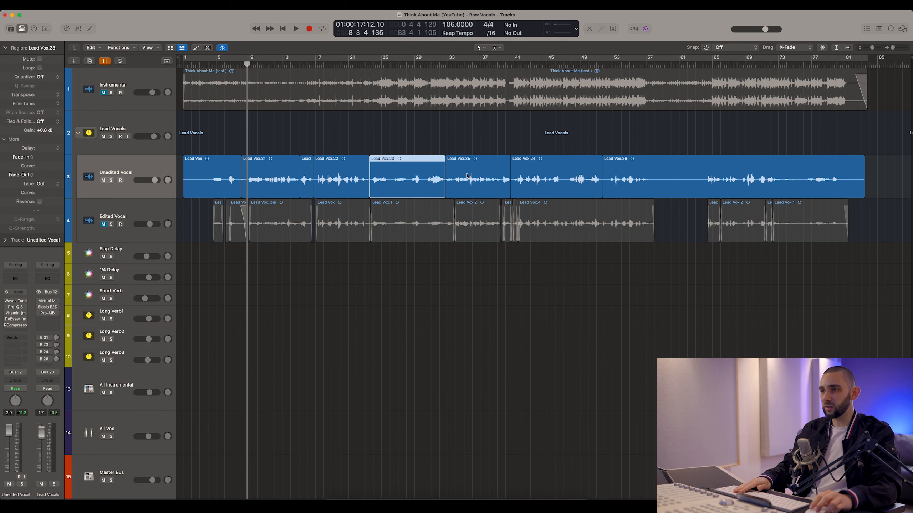
click(466, 176)
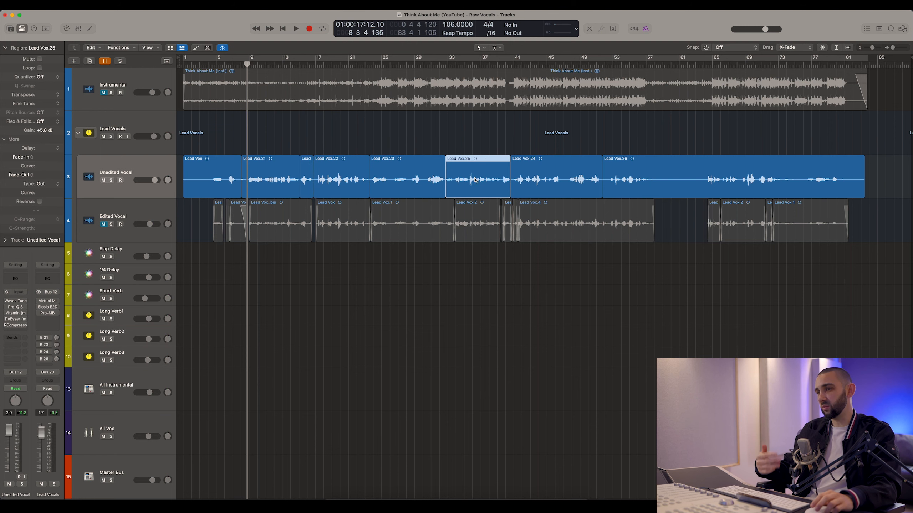
Step: Select the Unedited Vocal regions Lead Vox.21, Lead Vox.25, Lead Vox.24 and Lead Vox.26 to compare their gain settings
click(533, 179)
click(264, 177)
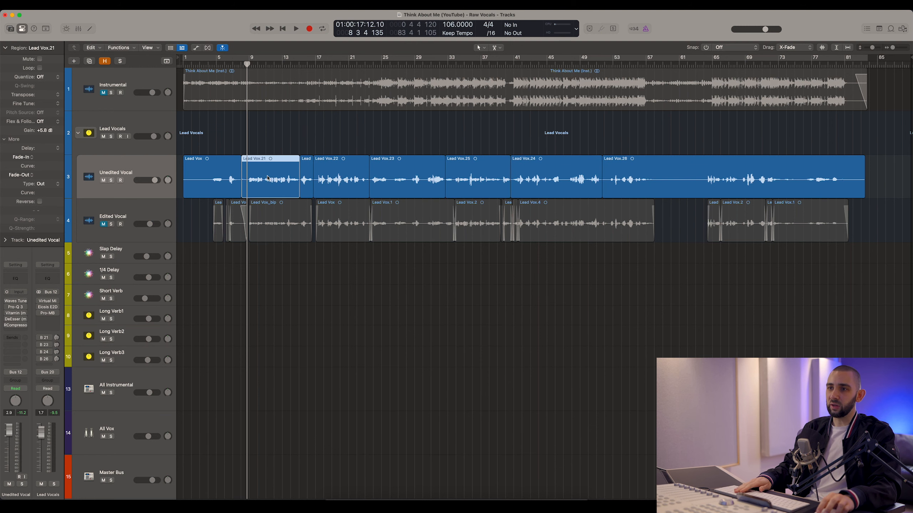
key(super+Right)
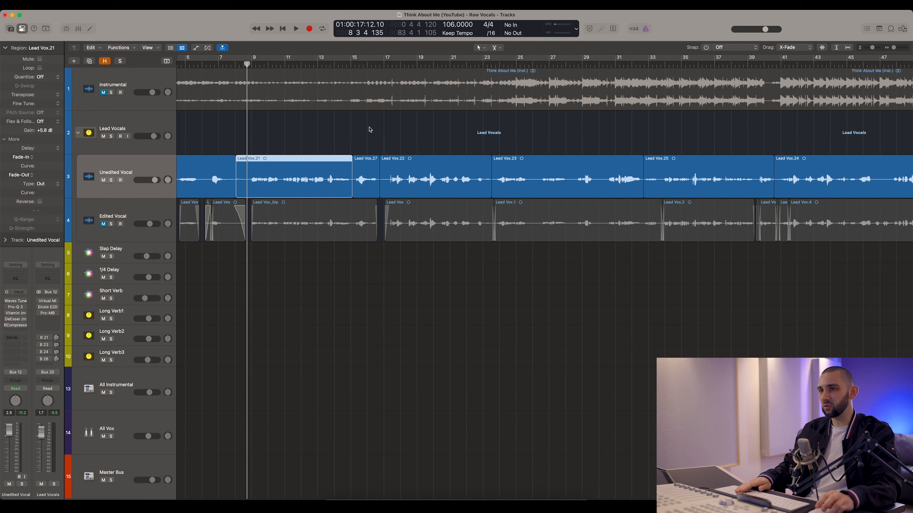
click(680, 172)
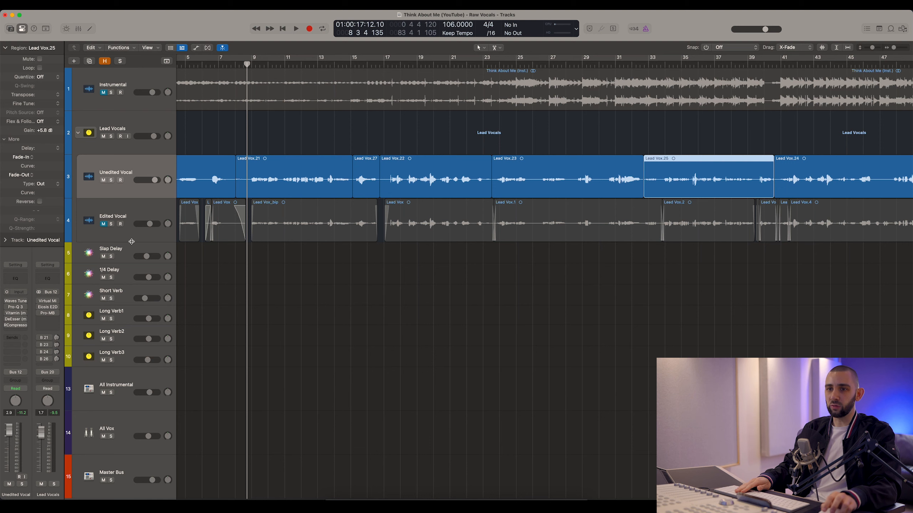
key(super+Left)
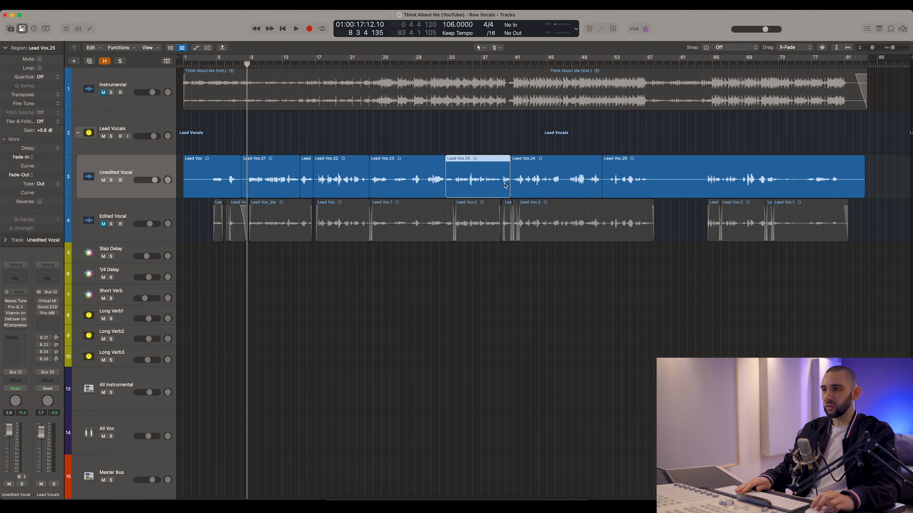
click(587, 189)
click(630, 189)
click(493, 187)
click(546, 189)
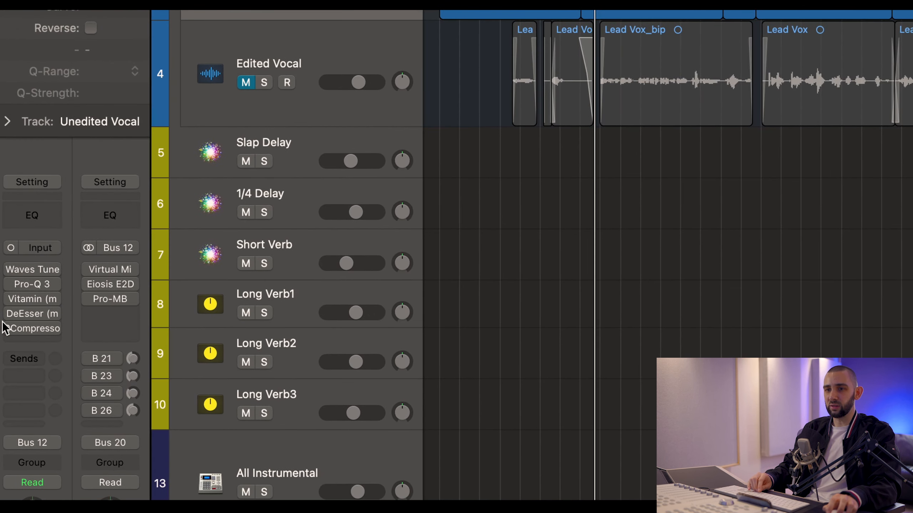
Step: Enlarge the waveform display of the audio regions across all tracks
click(21, 330)
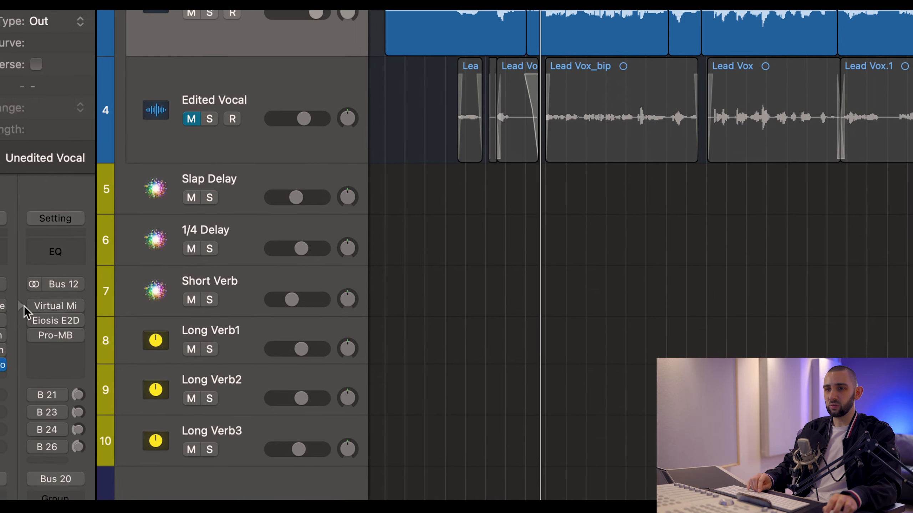
click(101, 272)
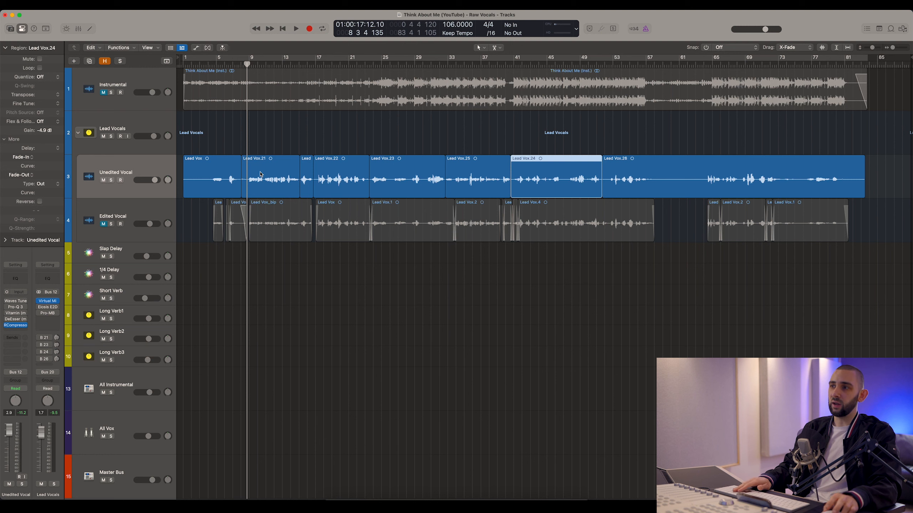
click(822, 49)
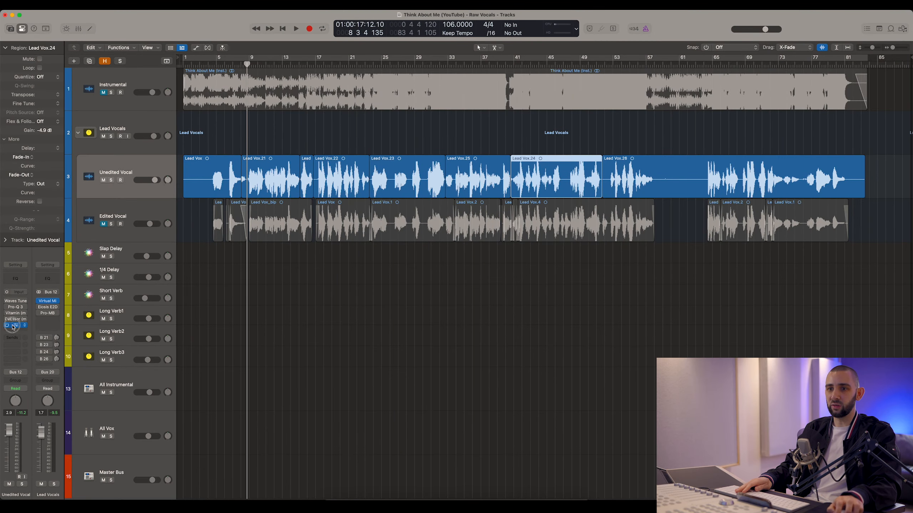
Step: Open the Unedited Vocal's RCompressor, raise its threshold to -18.9, and lower the Unedited Vocal fader to -3.2 dB and Lead Vocals to -1.9 dB
click(13, 325)
drag(329, 129, 476, 187)
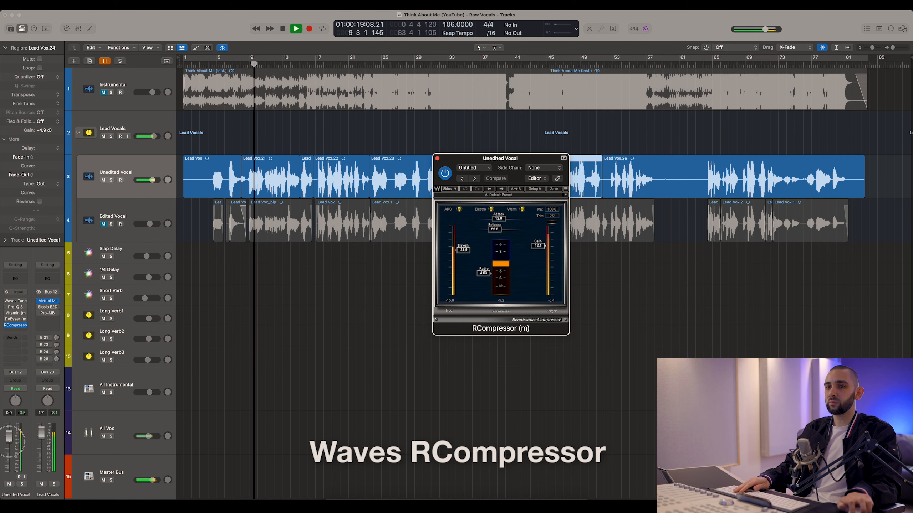
drag(9, 440, 43, 444)
drag(464, 248, 463, 242)
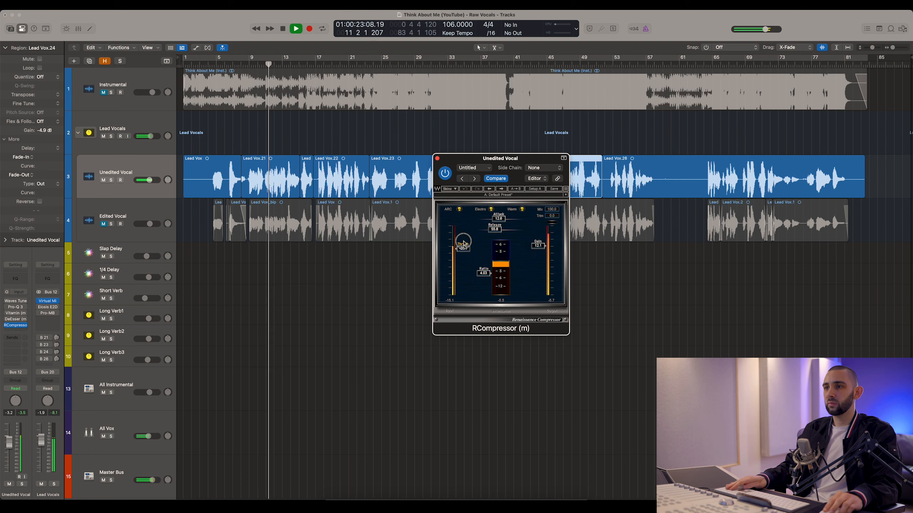
Step: Open the Virtual Mix Rack on the Lead Vocals bus to view its modules, stop playback, and close the plug-in
click(47, 302)
drag(354, 103, 528, 131)
key(space)
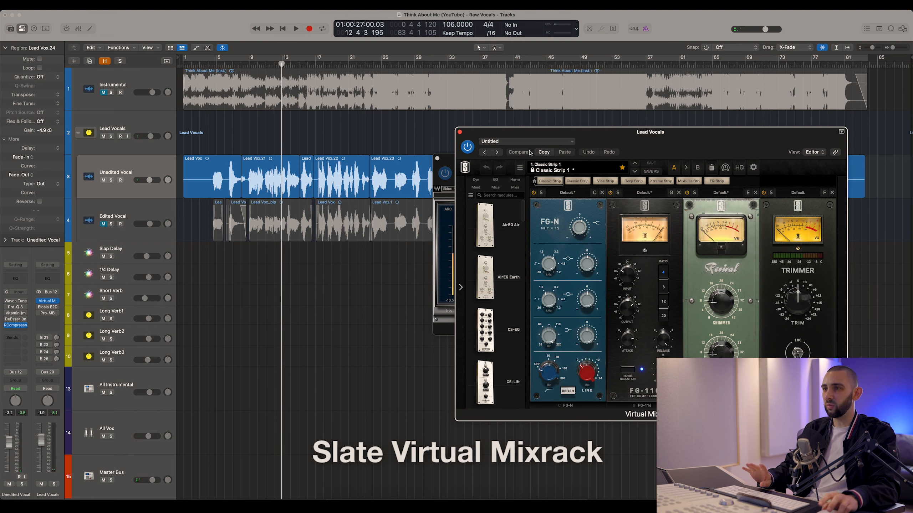
click(460, 132)
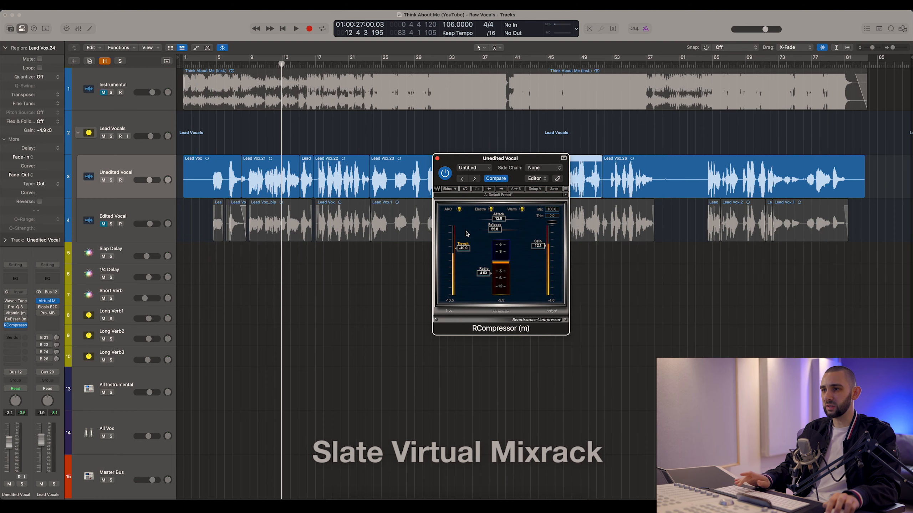
Step: Play the vocal from about bar 17 and readjust the RCompressor's threshold and output gain
click(266, 63)
drag(266, 63, 316, 63)
key(space)
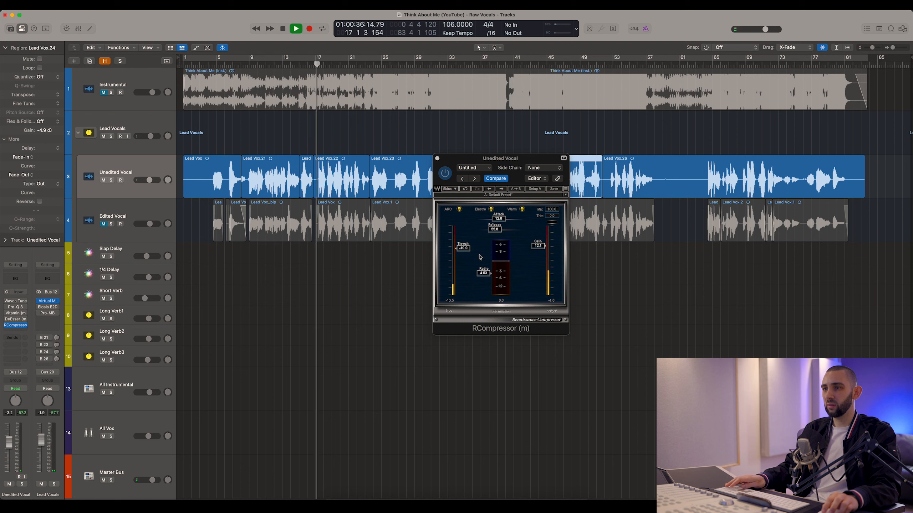
click(480, 256)
mouse_move(463, 248)
mouse_down()
mouse_move(464, 236)
mouse_move(464, 251)
mouse_up()
drag(537, 247, 538, 266)
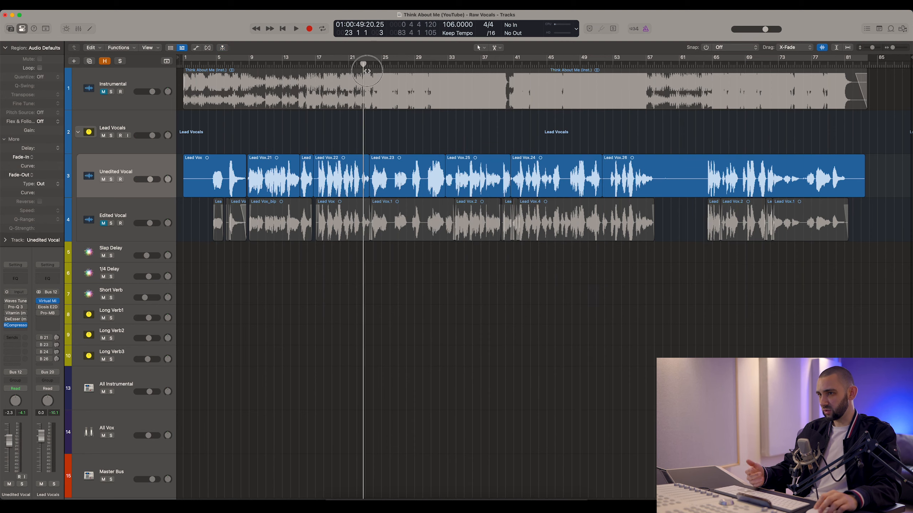
Step: Solo the Edited Vocal track, move the playhead to about bar 4, and turn off the enlarged waveform display
drag(359, 103, 205, 102)
drag(828, 256, 212, 227)
click(111, 223)
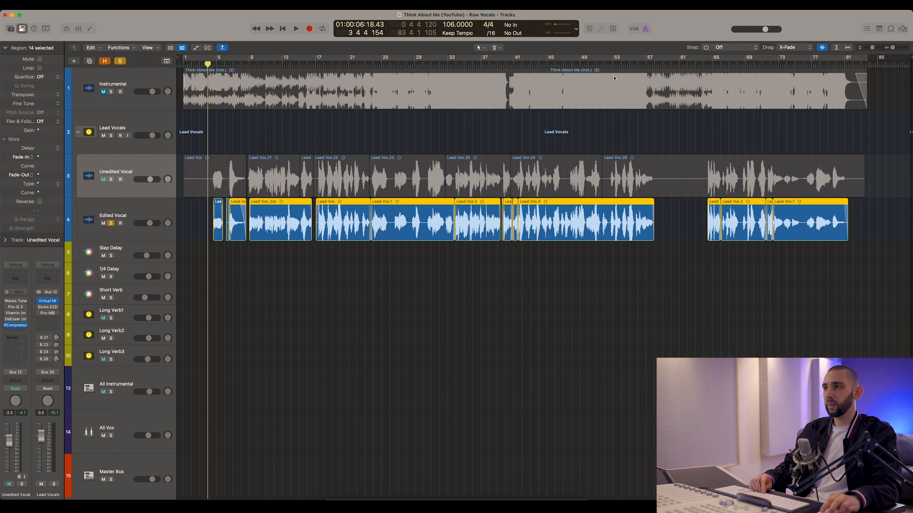
click(822, 48)
click(273, 281)
Step: Examine the cuts, gaps and fades between the Edited Vocal regions across the song
key(super+Right)
key(super+Right)
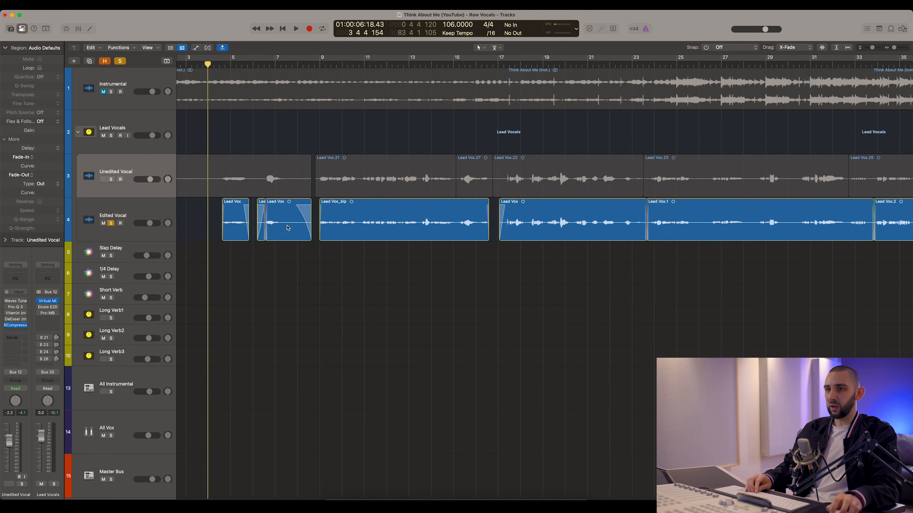
scroll(513, 232, right, 15)
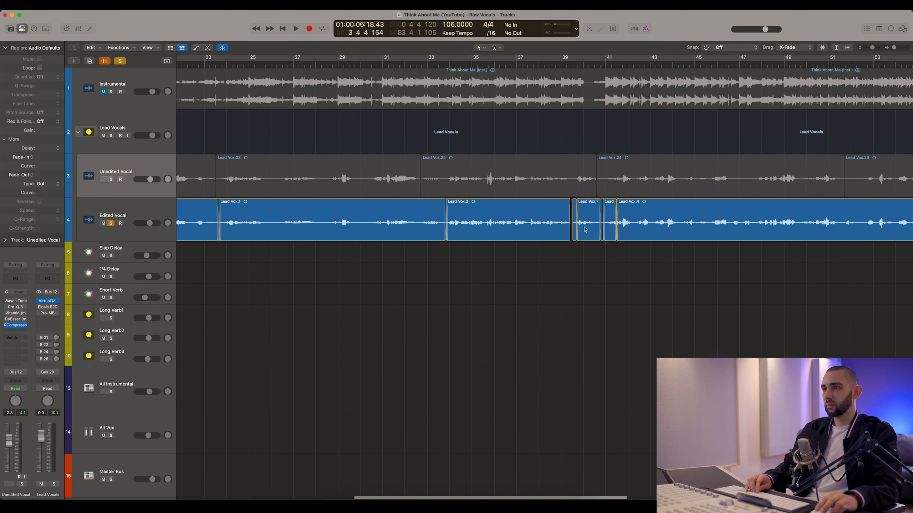
scroll(585, 230, left, 15)
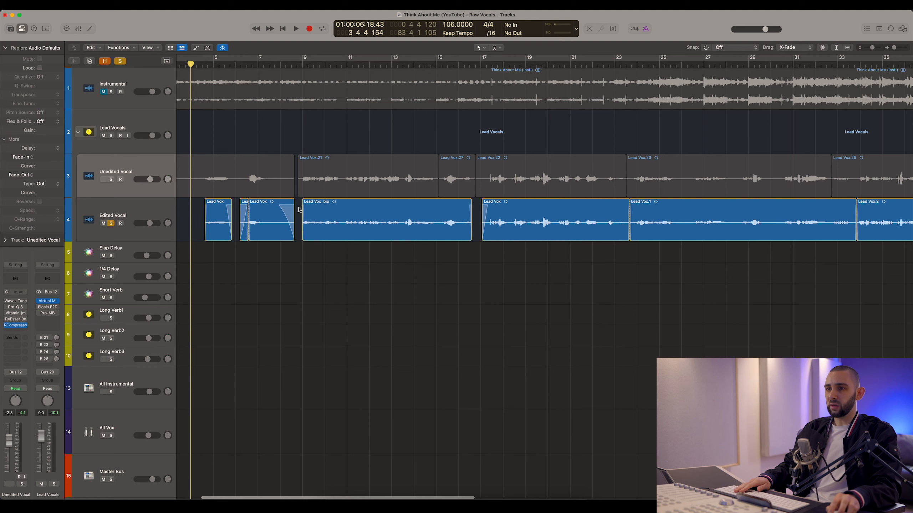
key(super+Right)
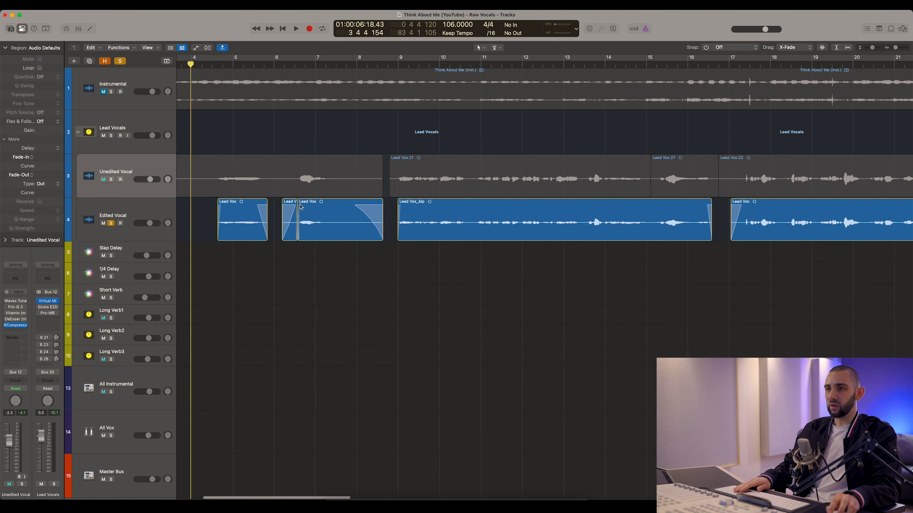
key(super+Left)
key(super+Left)
key(super+Left)
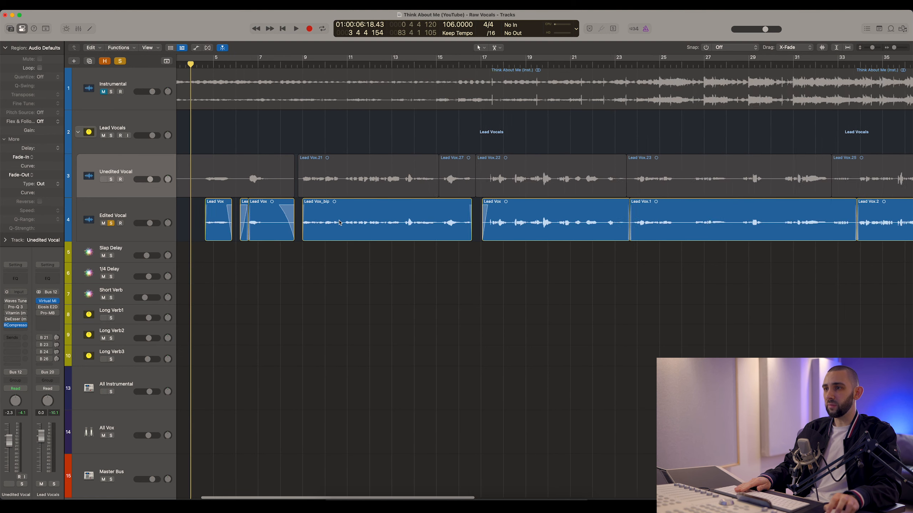
scroll(397, 213, right, 5)
scroll(397, 212, left, 8)
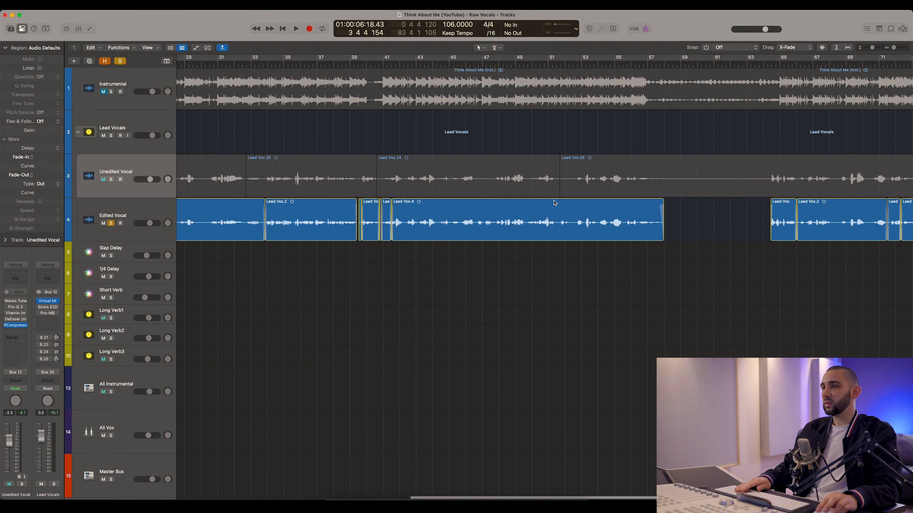
Step: Solo the Unedited Vocal track, play it from just before bar 9, and enlarge the waveforms
alt+click(111, 180)
click(292, 133)
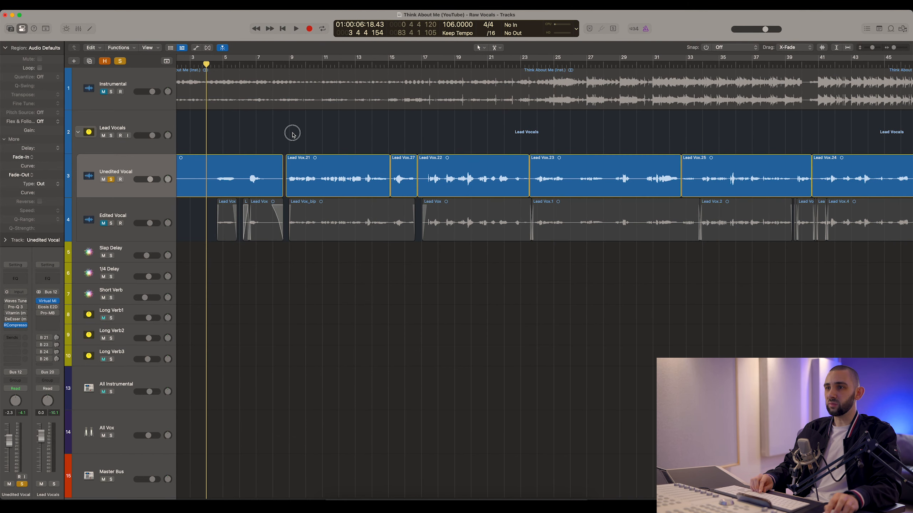
mouse_move(286, 64)
mouse_down()
mouse_move(305, 65)
mouse_move(286, 66)
mouse_up()
key(space)
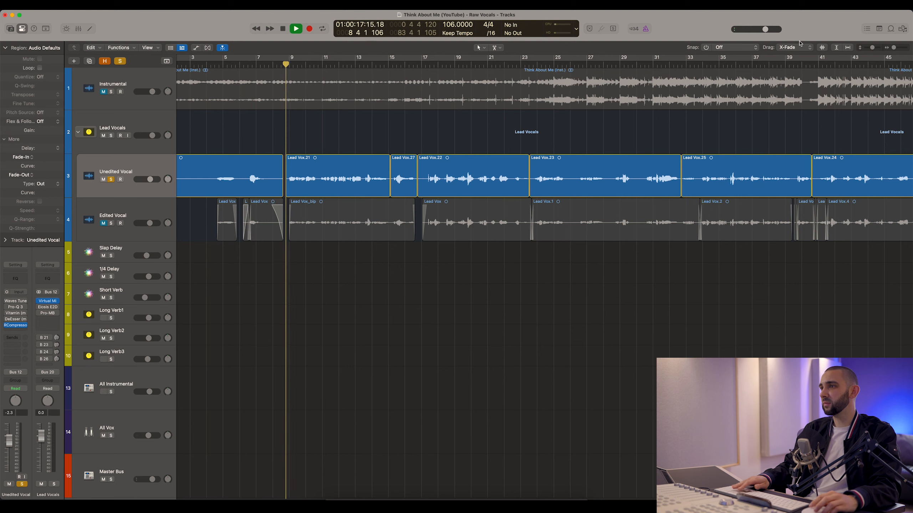
click(821, 49)
key(super+Right)
key(super+Right)
key(super+Right)
key(super+Right)
key(super+Right)
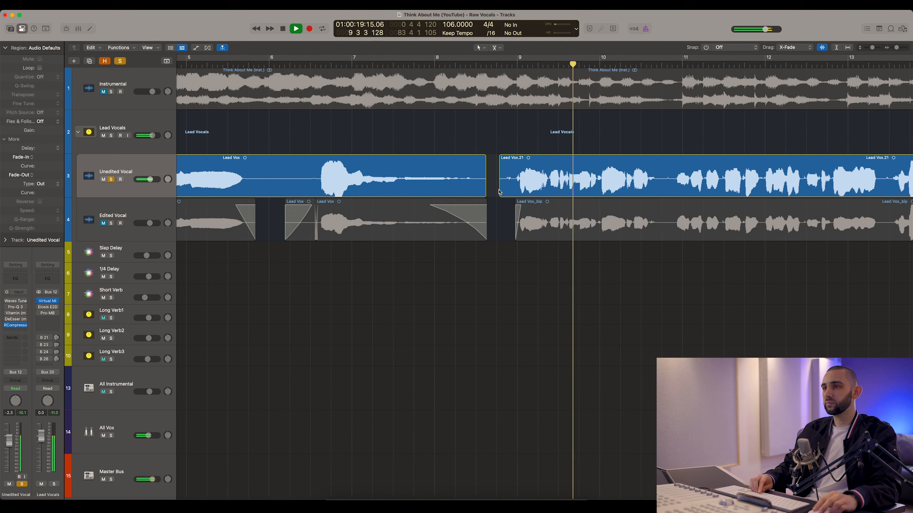
Step: Extend the start of Lead Vox.21 slightly earlier, split off the breath just before bar 9, and lower the breath's gain
drag(500, 190, 495, 189)
key(space)
click(492, 65)
key(space)
super+click(515, 181)
click(507, 182)
drag(49, 130, 59, 197)
Step: Fade out the end of the first Lead Vox region, fade in the breath before bar 9, and set its gain to -3.0 dB
mouse_move(493, 189)
mouse_down()
mouse_move(515, 190)
mouse_move(468, 190)
mouse_up()
ctrl+shift+click(487, 194)
click(505, 183)
drag(49, 130, 49, 141)
key(space)
click(489, 64)
key(super+Right)
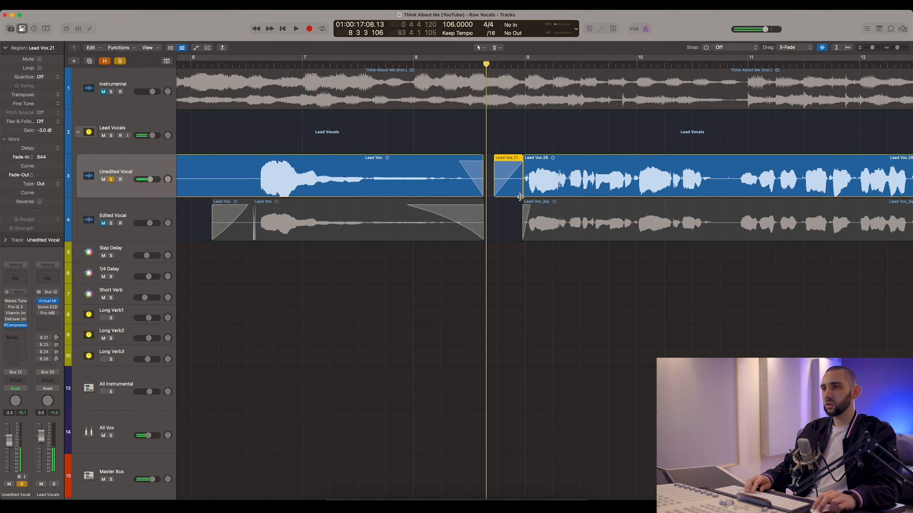
Step: Crossfade the breath region into Lead Vox.28 with an EqP fade of 20 and set the breath's fade-in curve to -11
drag(525, 191, 523, 190)
click(512, 189)
key(super+Right)
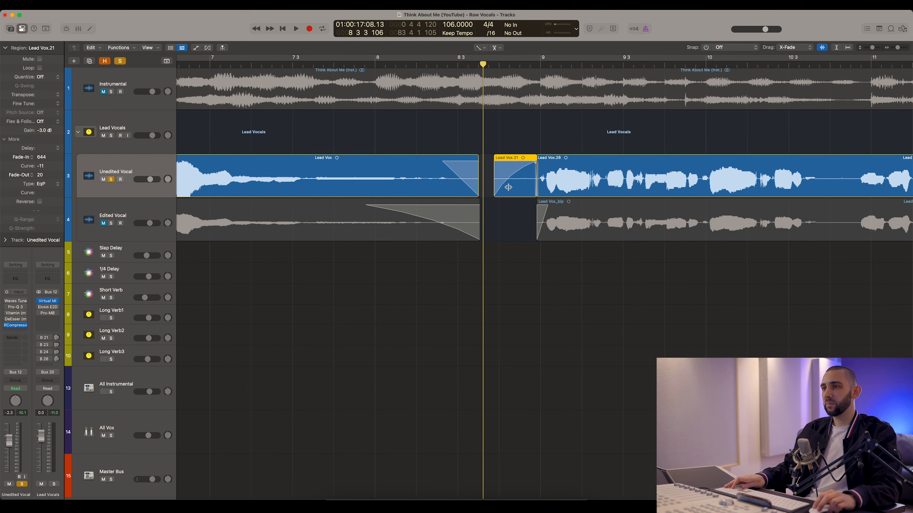
click(501, 205)
click(508, 187)
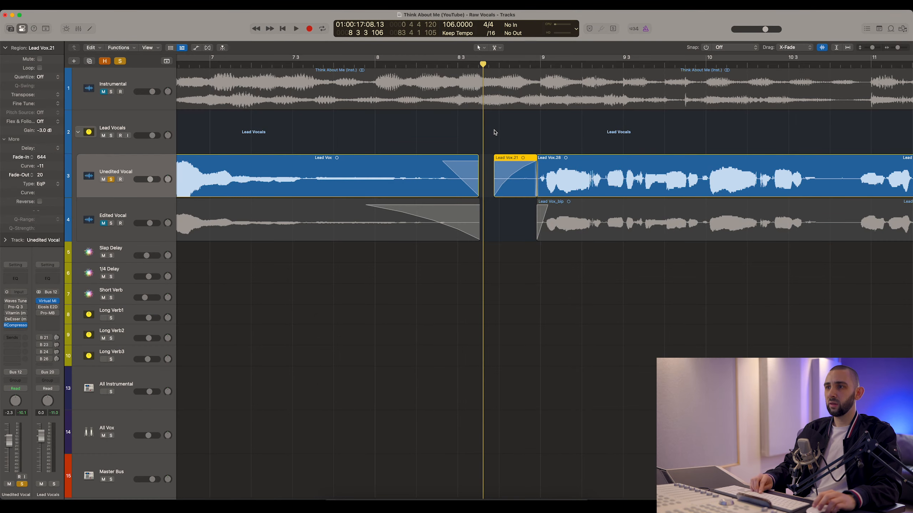
Step: Lengthen the first Lead Vox region's fade-out to 768 and play the transition from about bar 8 into bar 9
click(495, 132)
click(438, 62)
click(380, 62)
drag(423, 174, 485, 192)
key(space)
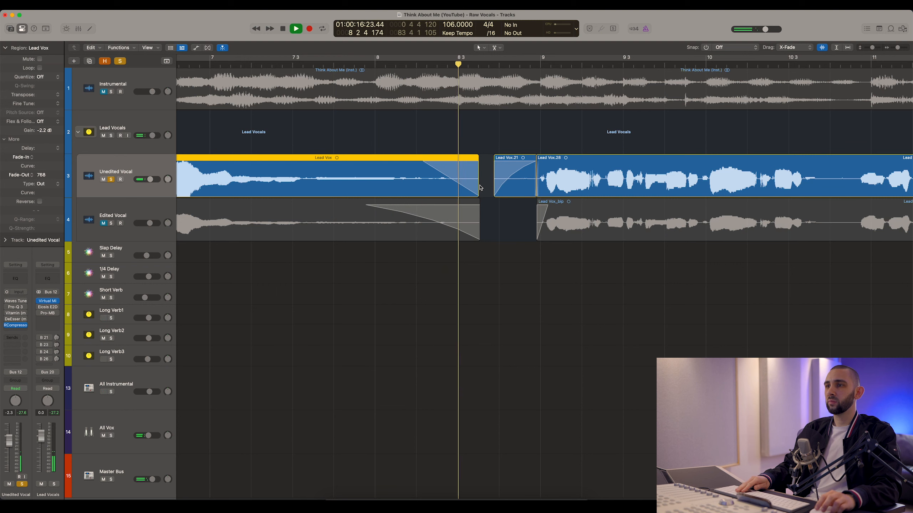
scroll(481, 187, right, 3)
click(480, 187)
key(space)
Step: Delete the separate breath region before bar 9, extend Lead Vox.28's start back over the gap, and play the transition
drag(486, 186, 448, 185)
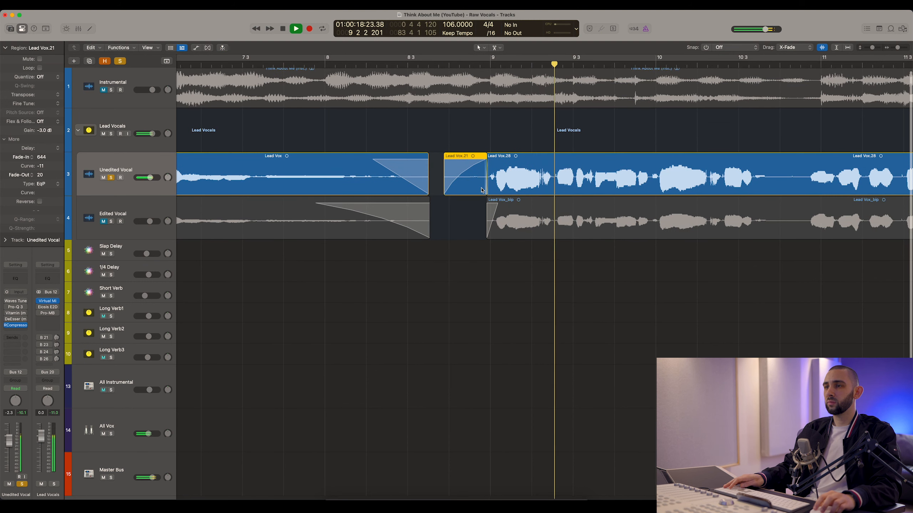
click(458, 189)
key(Delete)
key(space)
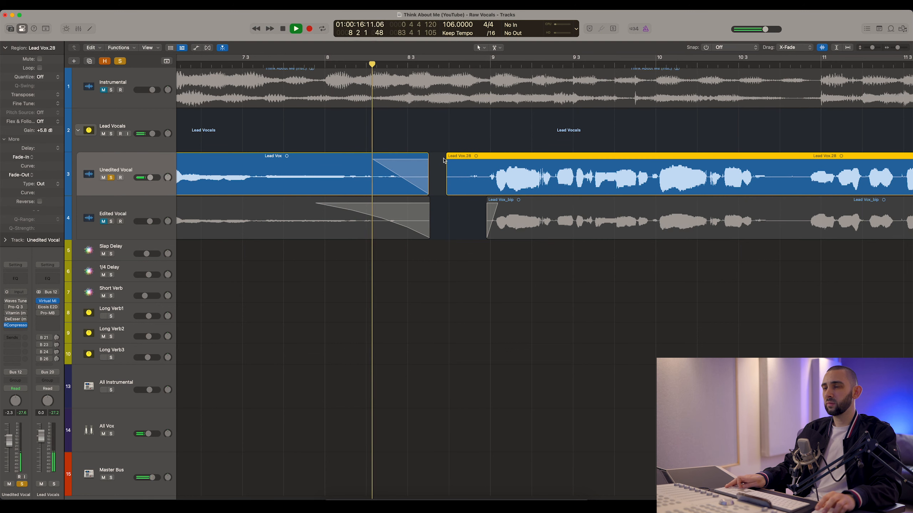
Step: Split off the breath before bar 9 again with -1.5 dB gain, a 444 fade-in and a 14 EqP crossfade into Lead Vox.29
key(space)
click(69, 5)
click(86, 16)
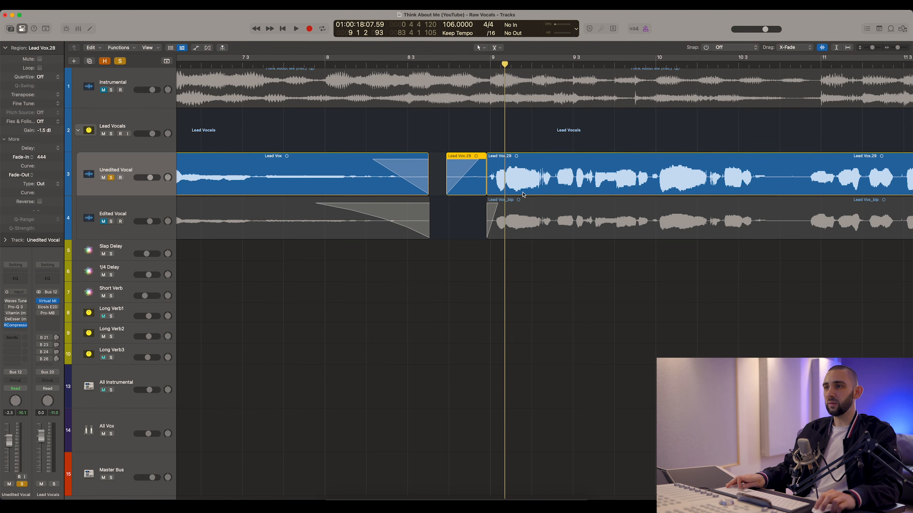
drag(486, 188, 487, 189)
Step: Play the transition into bar 9 to check the softened breath and its crossfade
click(423, 64)
key(space)
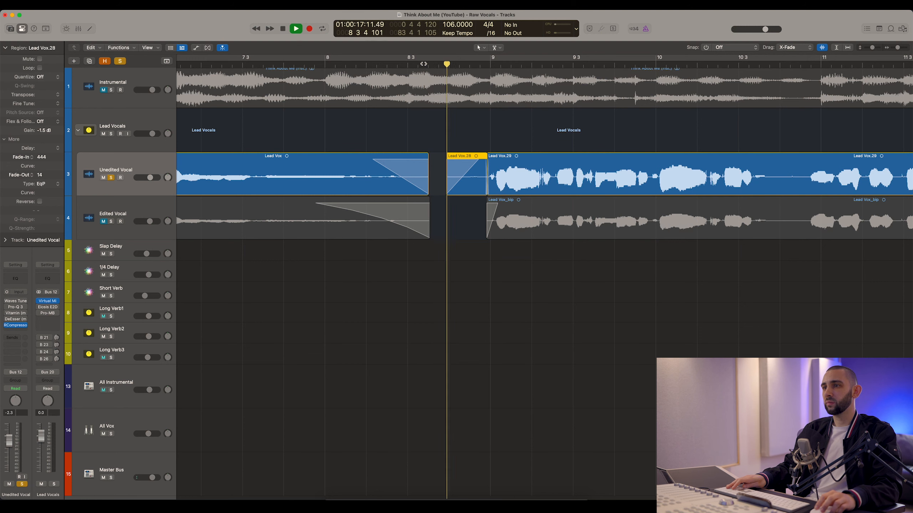
key(super+Left)
key(space)
click(480, 204)
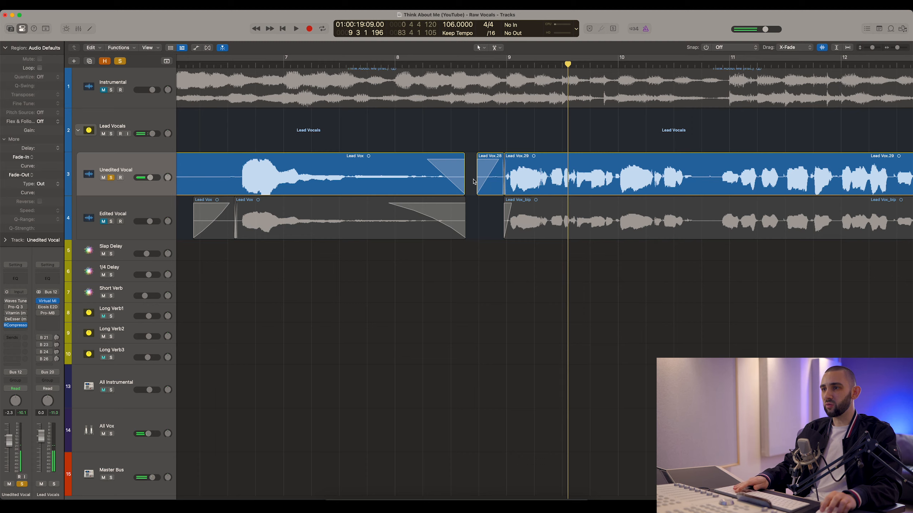
Step: Set the fade-in curve of the breath region Lead Vox.28 to 3
key(super+Right)
click(444, 179)
drag(433, 191, 431, 189)
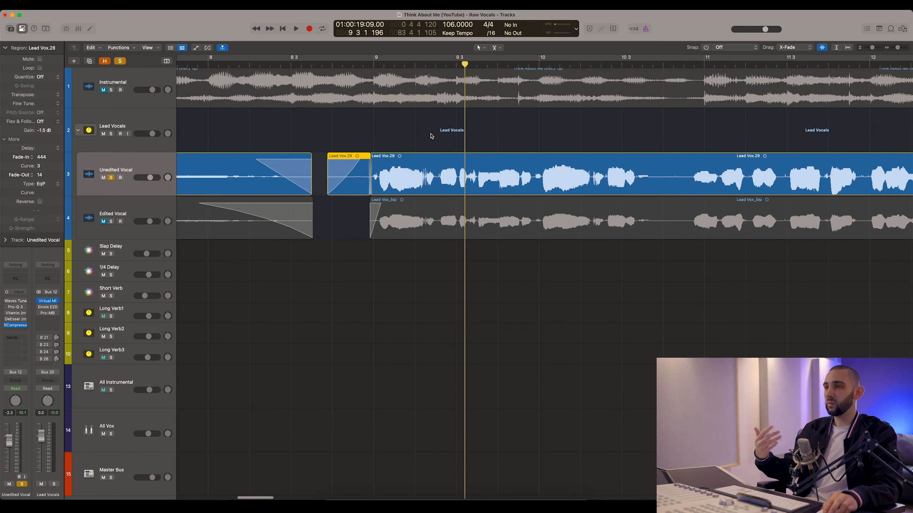
Step: Play the soloed Unedited Vocal from about bar 10 to check the following phrase
scroll(431, 136, right, 5)
drag(308, 67, 404, 67)
key(space)
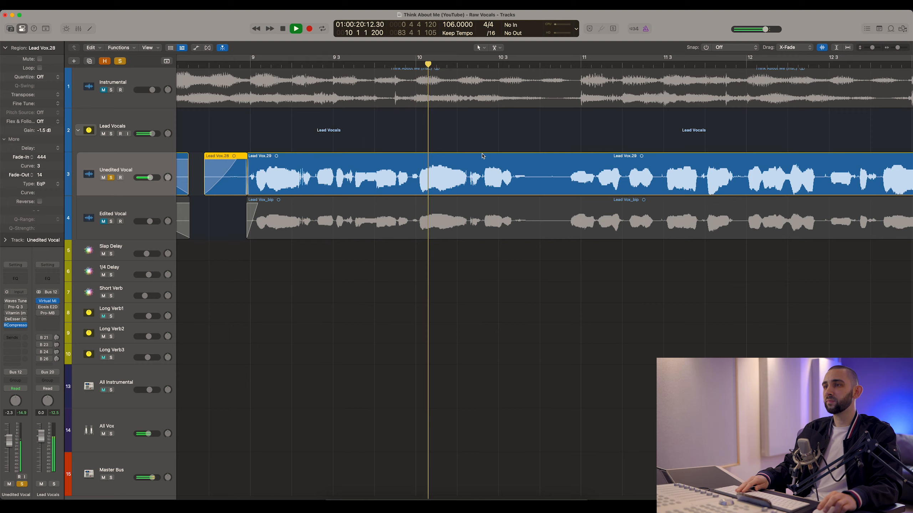
Step: Replay the soloed Unedited Vocal around bar 10 to check the gap and breath leading into bar 11
scroll(485, 173, right, 2)
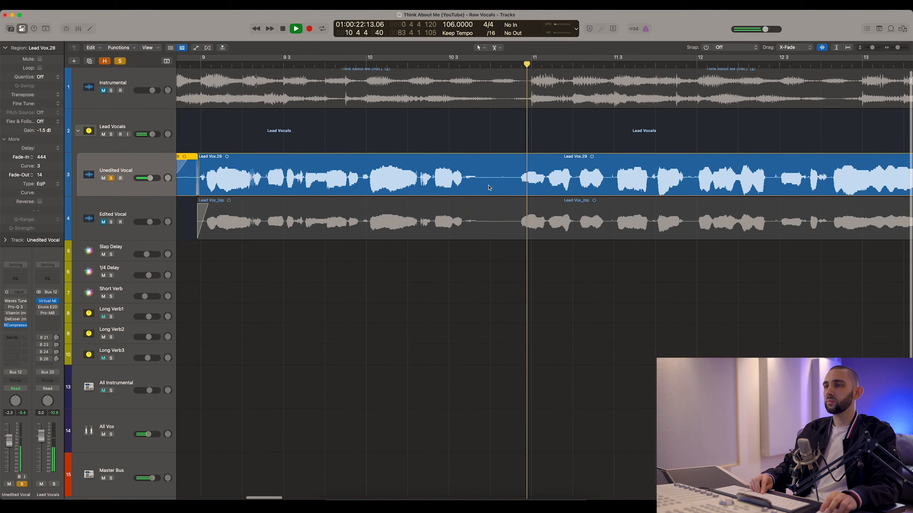
key(space)
click(401, 64)
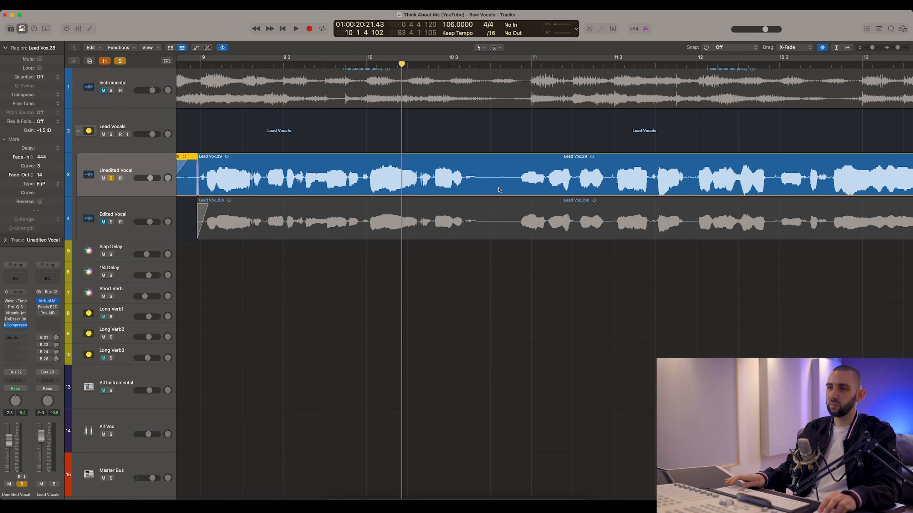
key(space)
scroll(489, 188, right, 2)
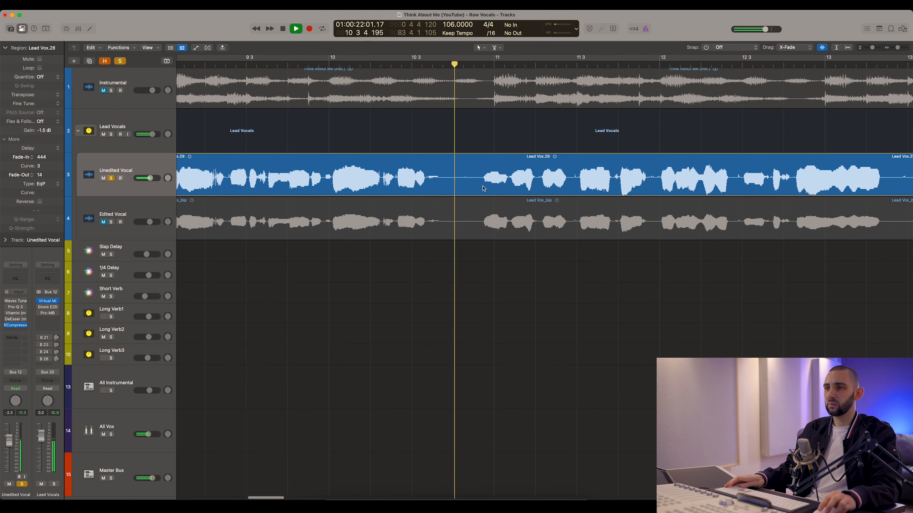
key(space)
Step: Split off the breath before bar 11 at -1.5 dB with a 322 fade-in and 15 EqP crossfade, and fade out the preceding region by 126
scroll(479, 188, left, 2)
click(544, 182)
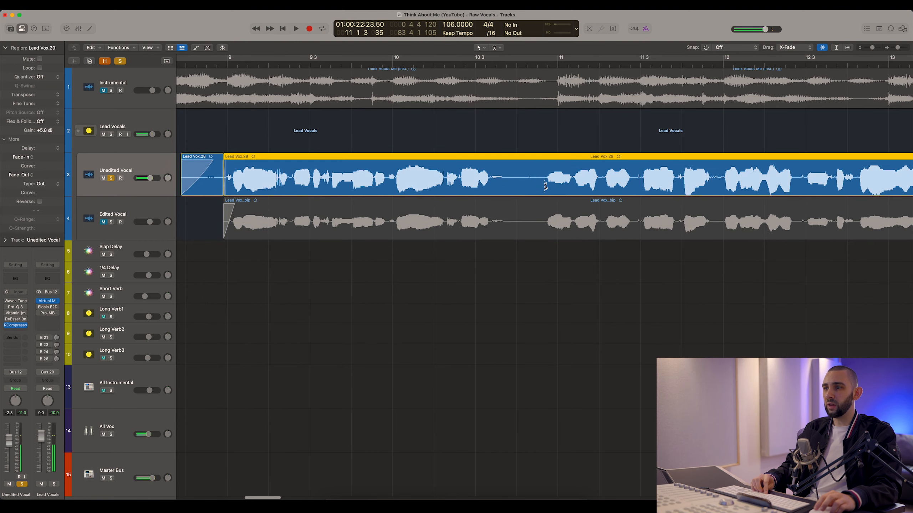
click(506, 180)
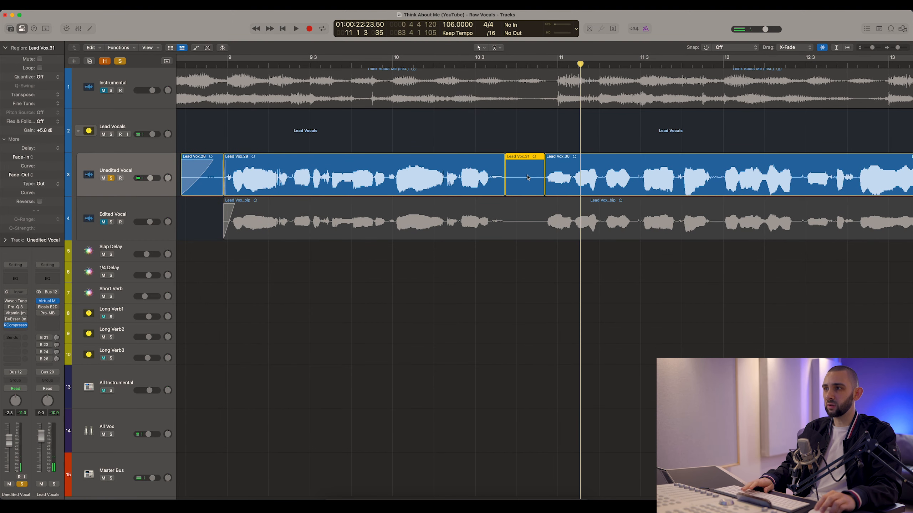
key(Delete)
drag(201, 184, 509, 191)
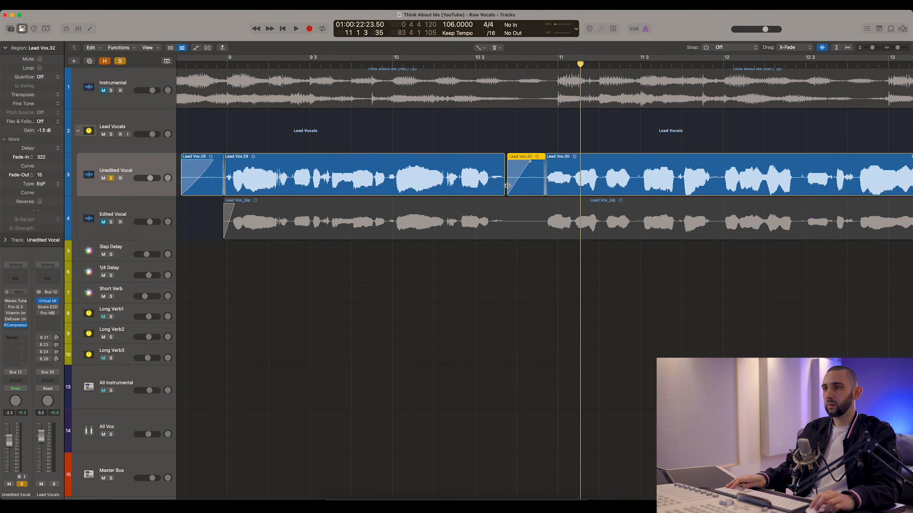
click(502, 183)
Step: Play from about bar 10 to check the lowered breath and the fades before bar 11
click(363, 64)
key(space)
scroll(377, 136, right, 3)
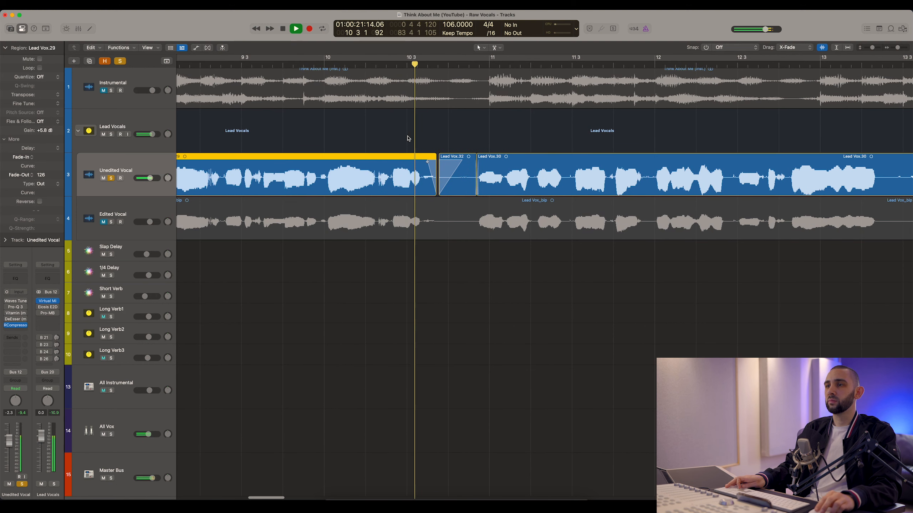
click(452, 185)
key(space)
key(space)
Step: Trim the start of the breath region before bar 11 and lengthen its crossfade into the following region to 44
drag(477, 189, 476, 189)
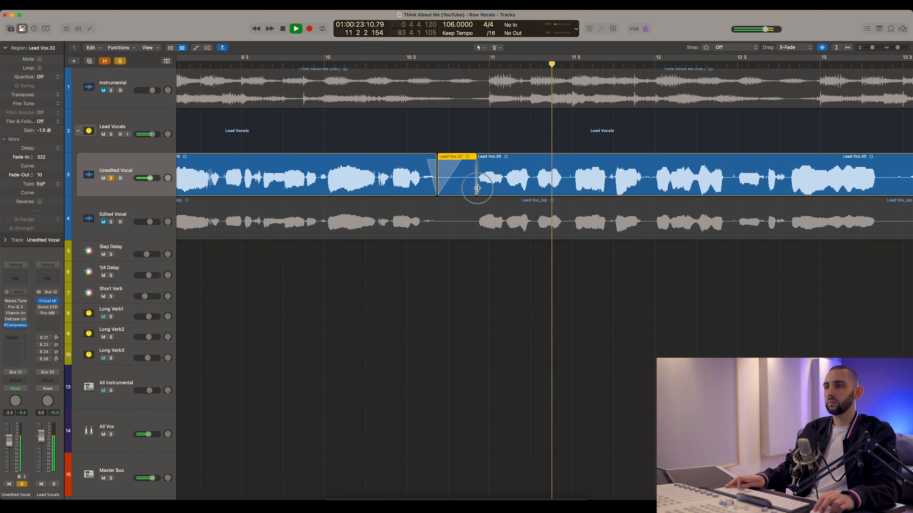
double_click(474, 188)
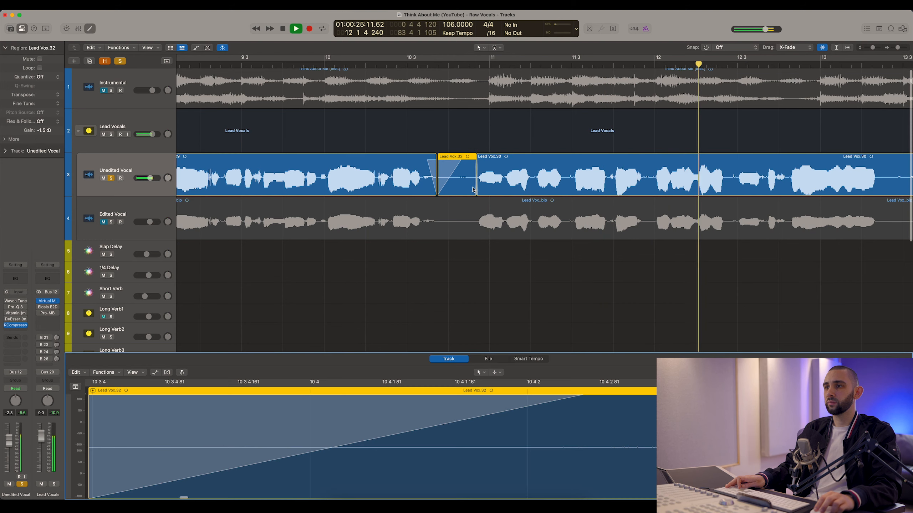
key(e)
drag(461, 185, 466, 186)
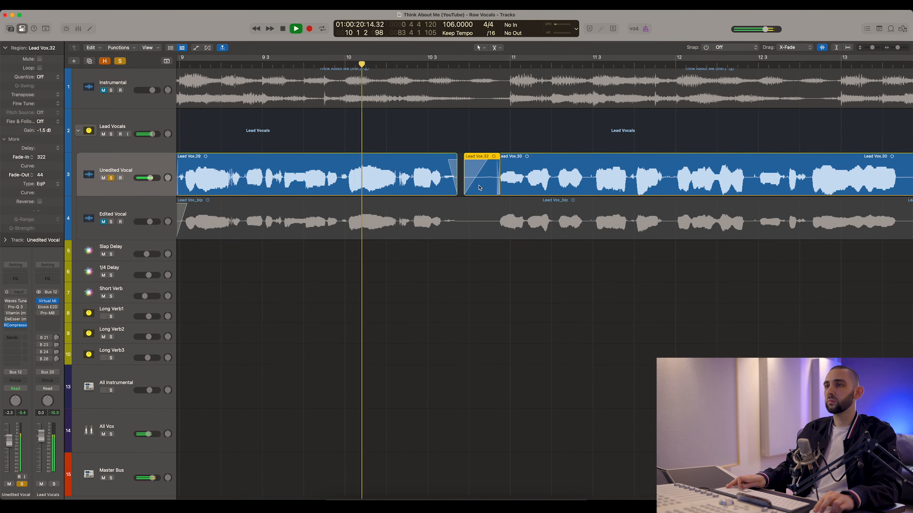
Step: Listen through the trimmed breath and its longer crossfade, from bar 10 to about bar 12
scroll(479, 187, right, 3)
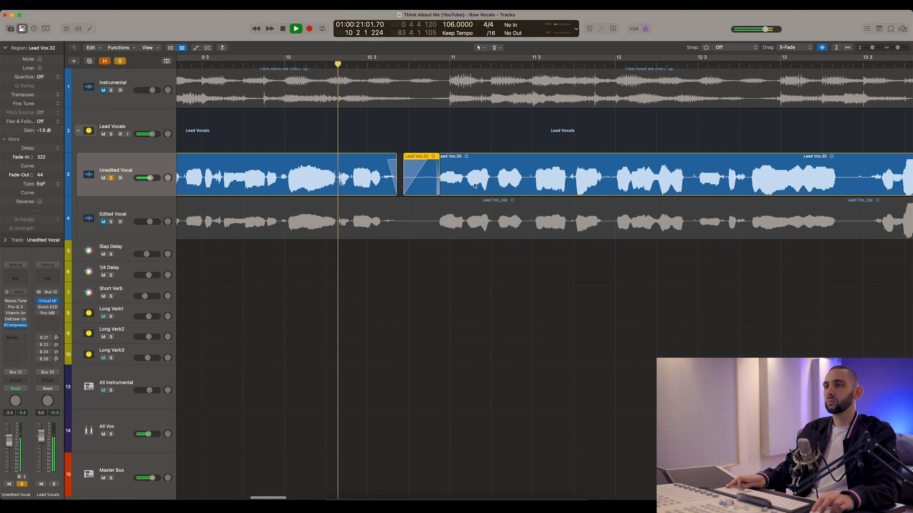
click(444, 188)
click(424, 188)
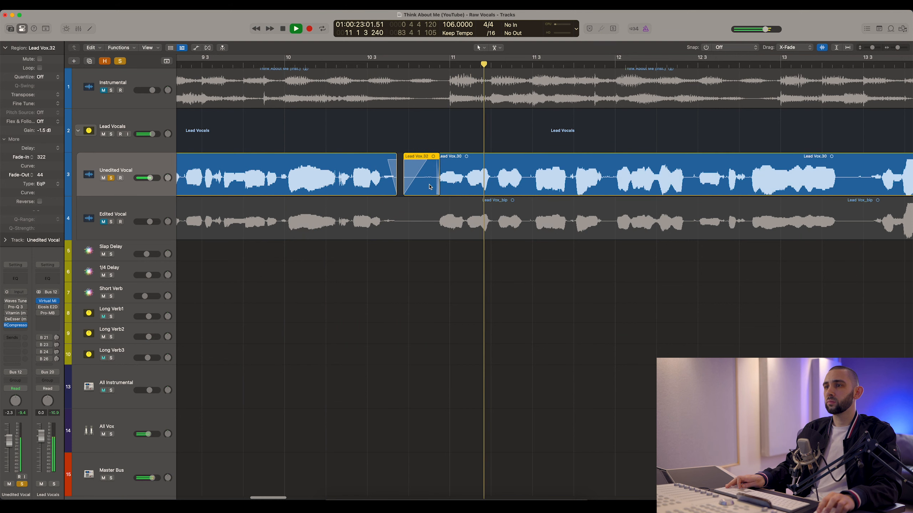
click(445, 189)
key(space)
scroll(423, 188, right, 2)
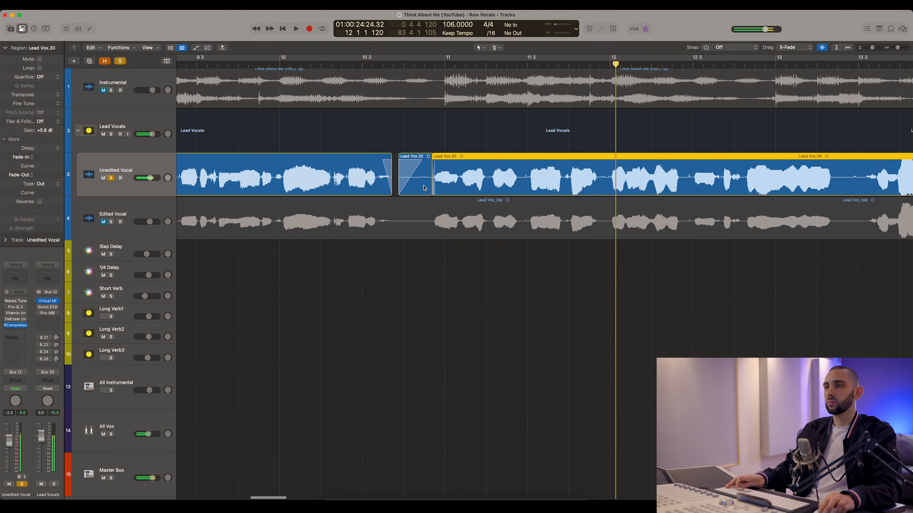
Step: Mute the breath region before bar 11 and play the vocal through into bar 12
click(380, 137)
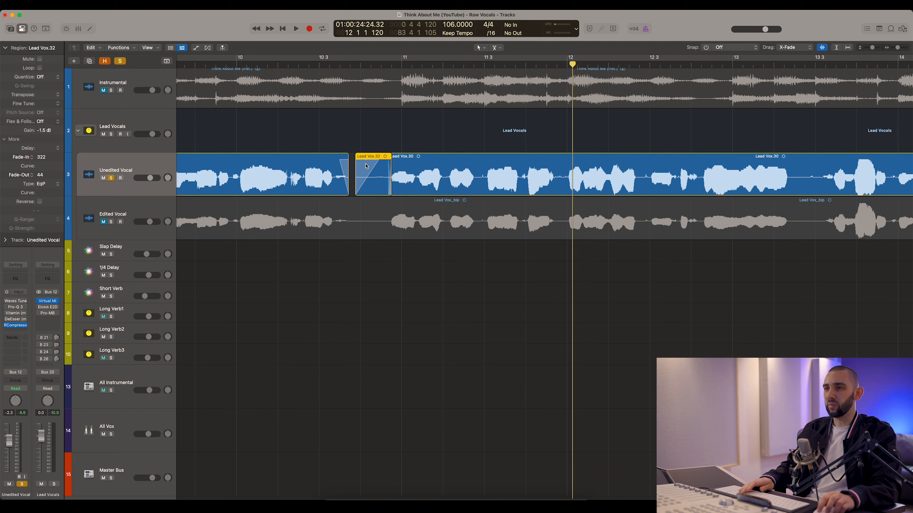
drag(391, 69, 478, 74)
key(space)
scroll(460, 149, right, 1)
scroll(428, 187, up, 3)
scroll(428, 188, right, 6)
key(space)
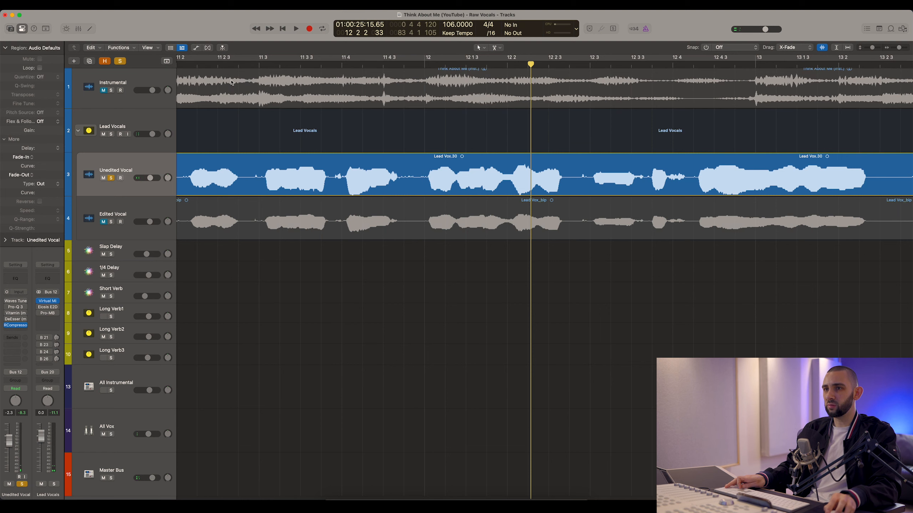
Step: Cut out the noise just before bar 12, with a 51 fade-out on the preceding region and a 36 fade-in on the following one
click(218, 64)
key(space)
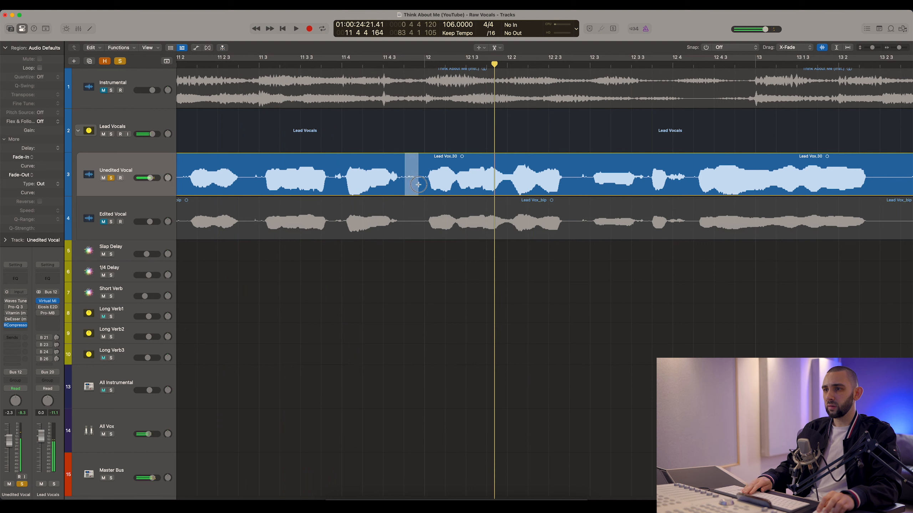
drag(421, 185, 430, 186)
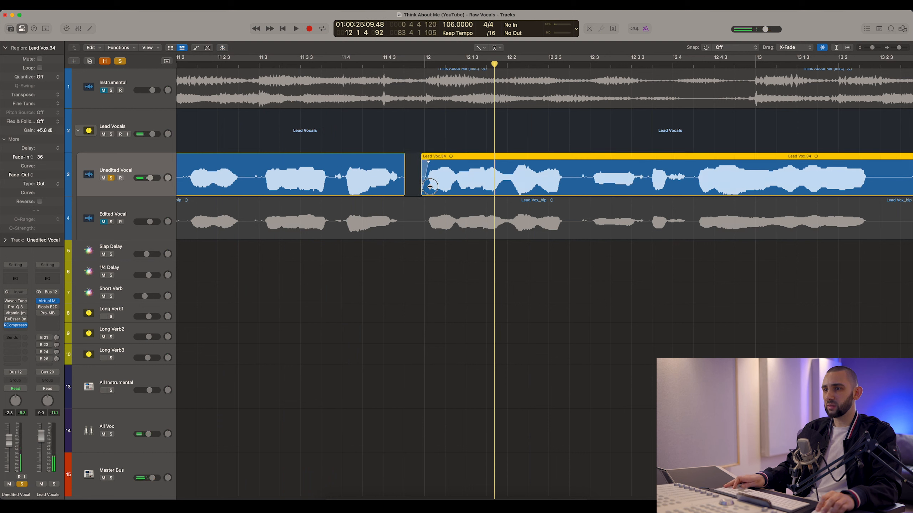
click(400, 179)
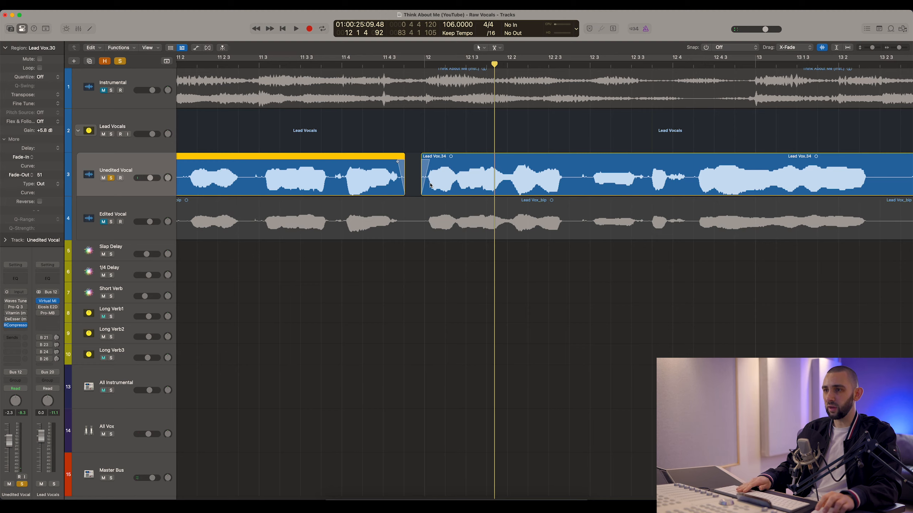
Step: Play the soloed vocal across the cut before bar 12 to check that the new fades sound natural
key(super+Left)
key(super+Left)
scroll(363, 179, left, 3)
drag(283, 66, 295, 66)
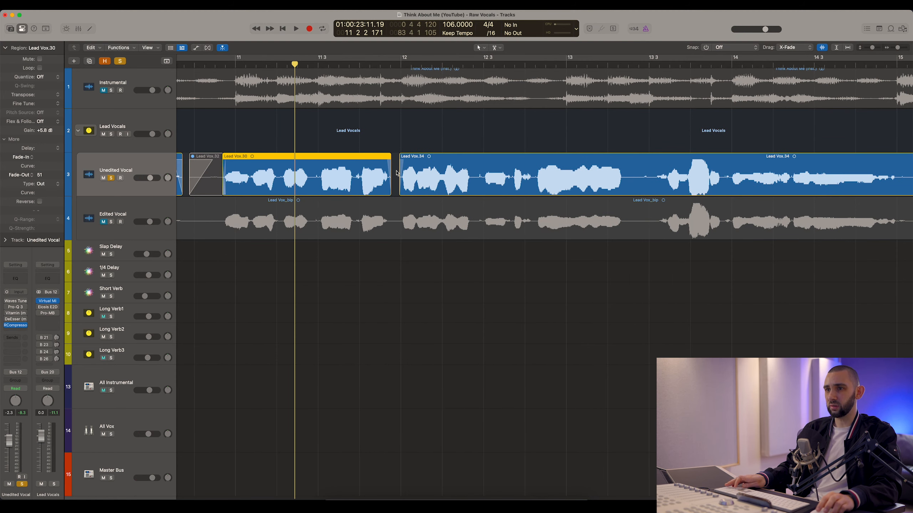
key(space)
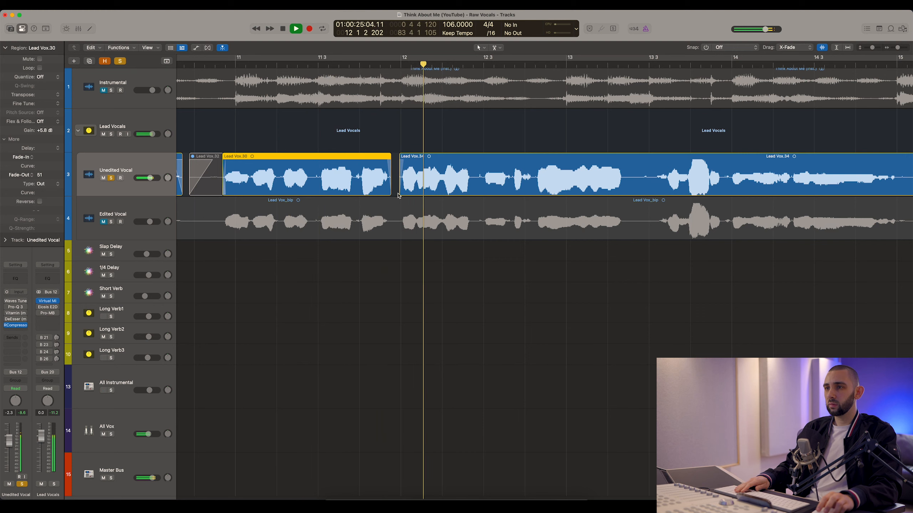
key(super+Right)
key(super+Right)
click(467, 191)
key(space)
key(space)
click(448, 193)
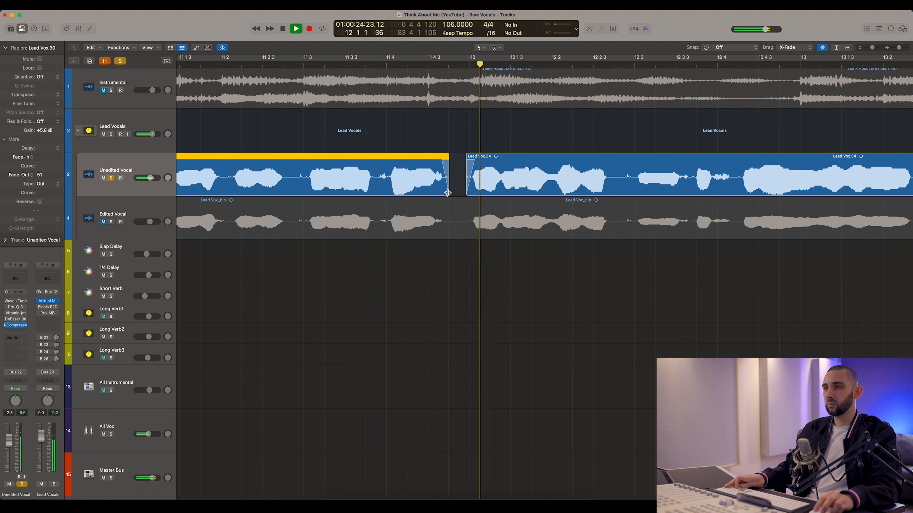
key(space)
click(456, 195)
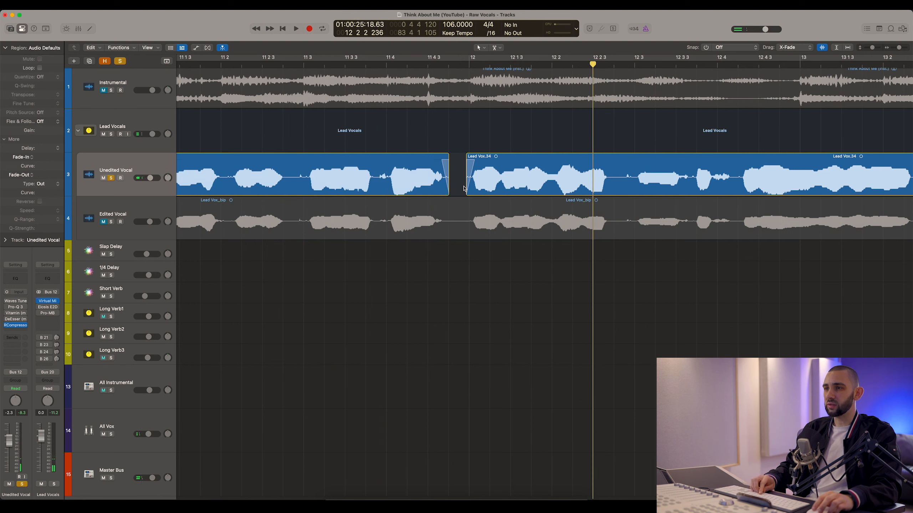
Step: Solo the Instrumental alongside the Unedited Vocal and play from about bar 11 to judge the edits in context
click(111, 91)
key(super+Left)
drag(367, 67, 405, 65)
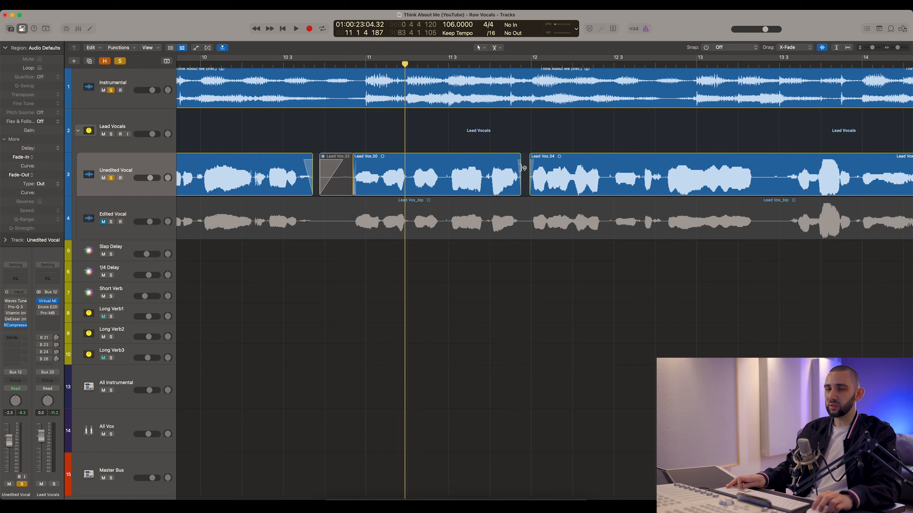
key(space)
scroll(524, 151, right, 2)
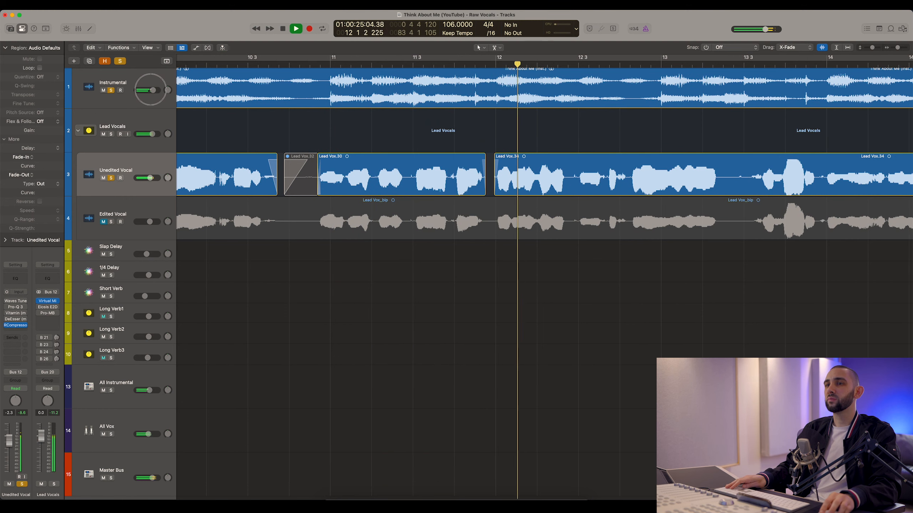
Step: Compare the passage from bar 11 with the Lead Vocals delay and reverb sends enabled, then unsolo the Instrumental
click(136, 168)
key(space)
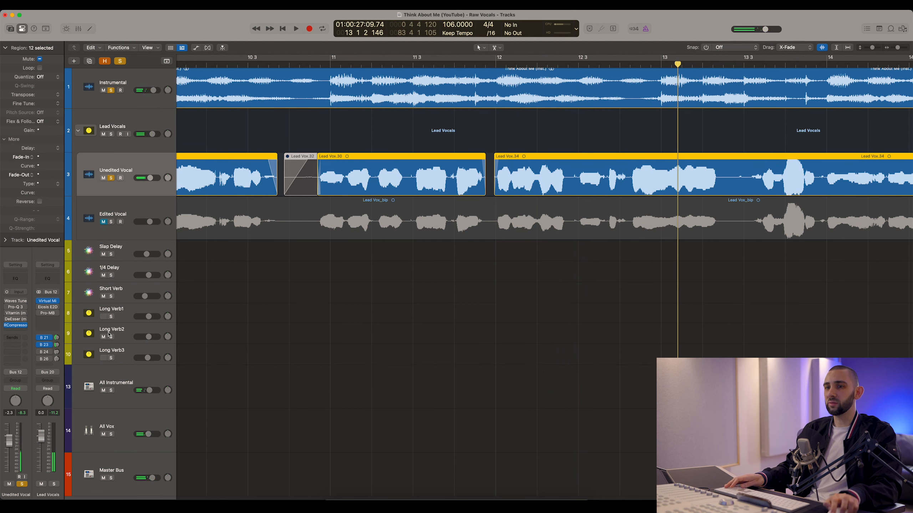
click(359, 66)
key(space)
click(492, 144)
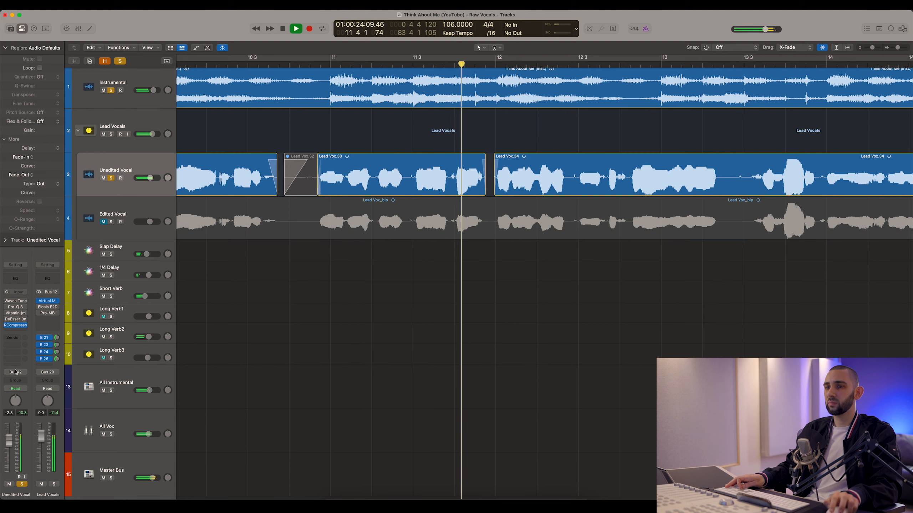
key(space)
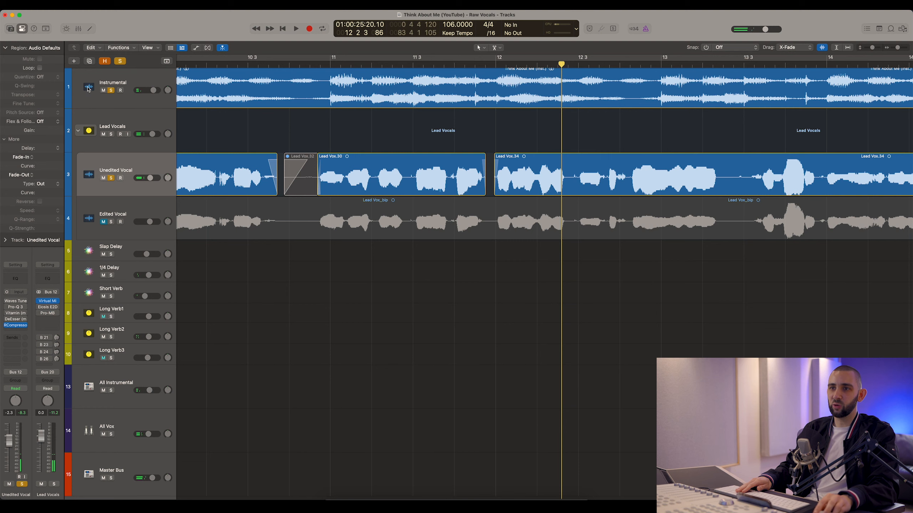
click(111, 91)
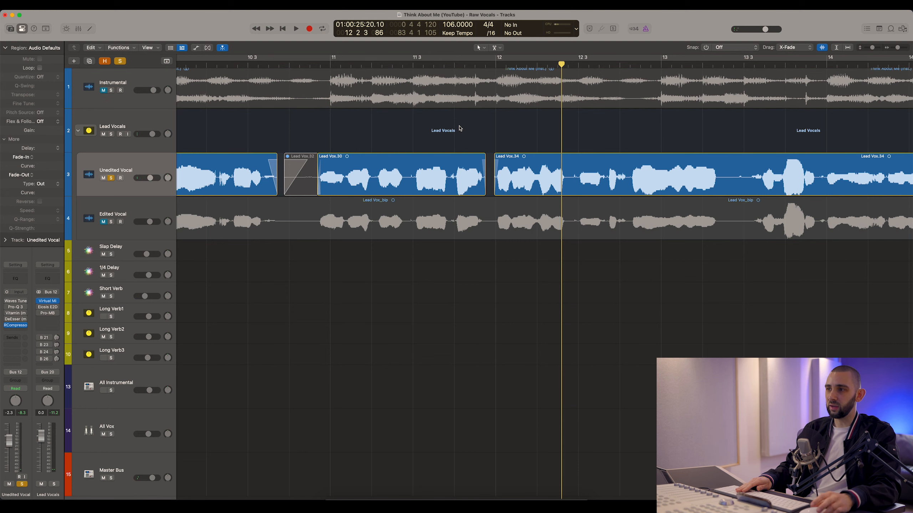
Step: Play the vocal around bar 13 and split the quiet gap near 13.3 into its own region before the next breath
scroll(480, 152, right, 3)
key(super+Right)
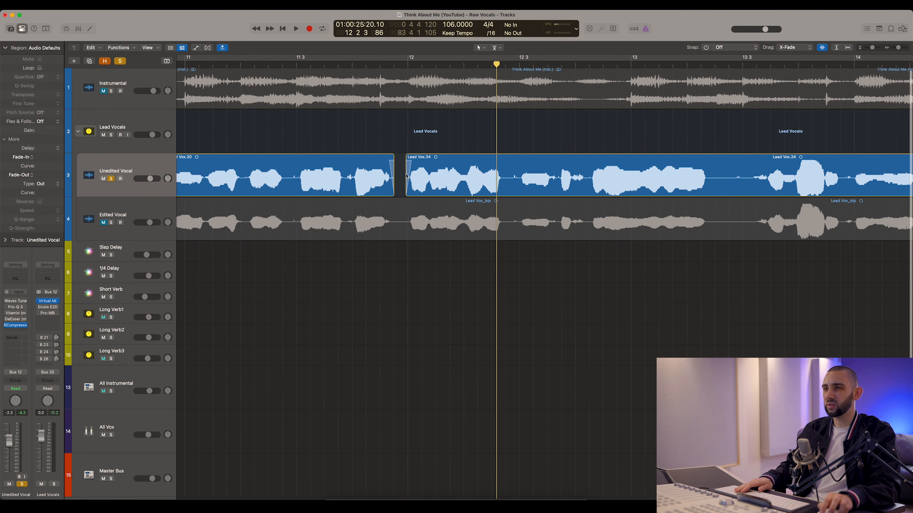
key(super+Right)
key(space)
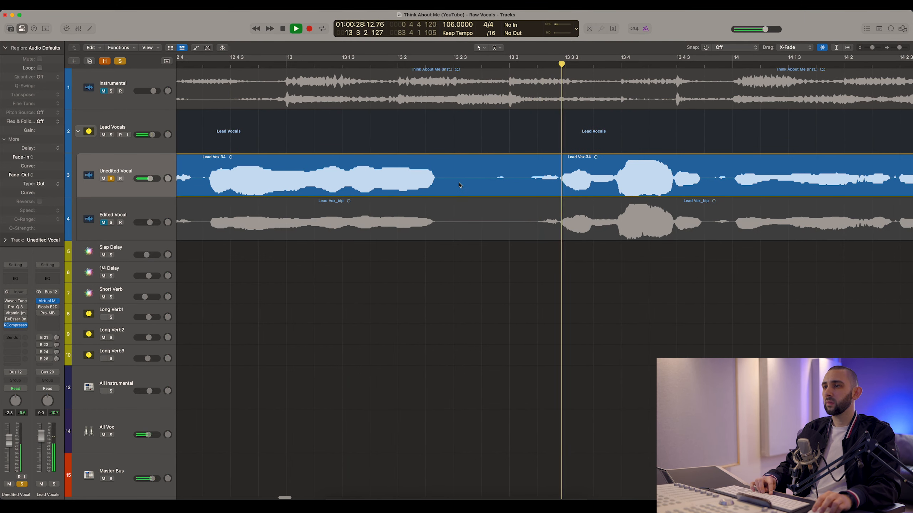
super+click(447, 184)
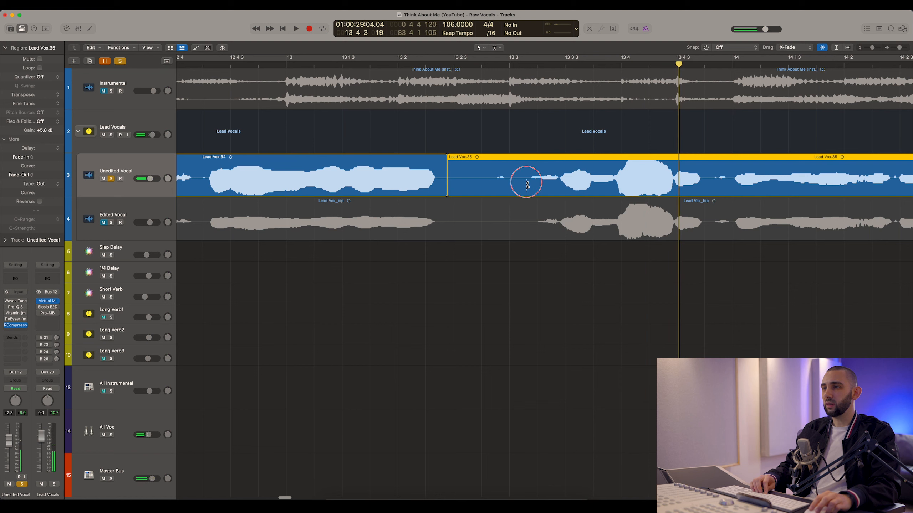
super+click(527, 183)
Step: Play from about bar 13 to check the isolated quiet gap, and delete the gap region
drag(315, 64, 310, 64)
key(space)
key(space)
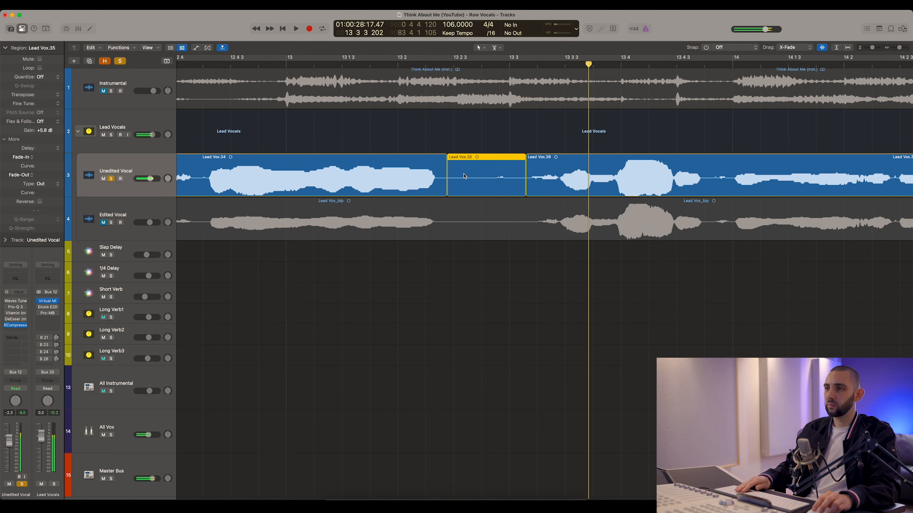
key(super+Left)
key(super+Left)
key(super+Left)
key(super+Left)
key(super+Left)
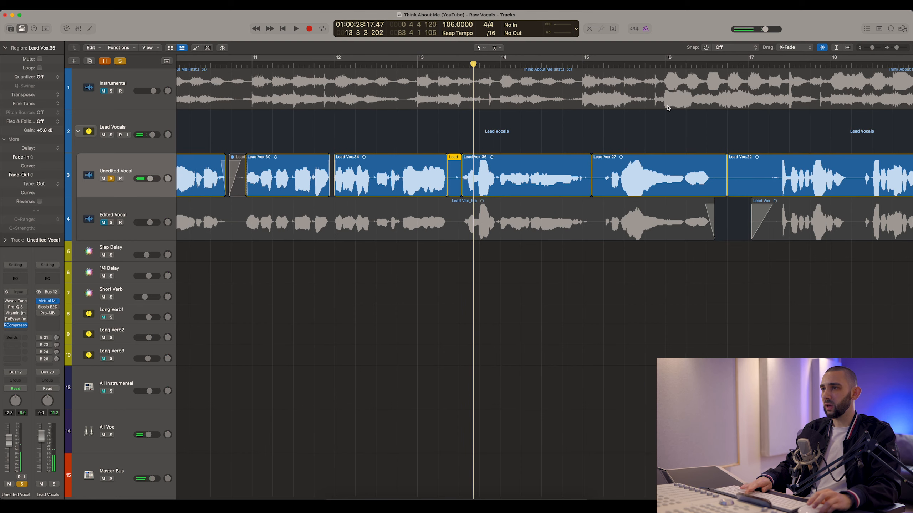
Step: Play the vocal from about bar 16.4 and split the quiet breath before the phrase at 17.4 into its own region
drag(731, 65, 742, 68)
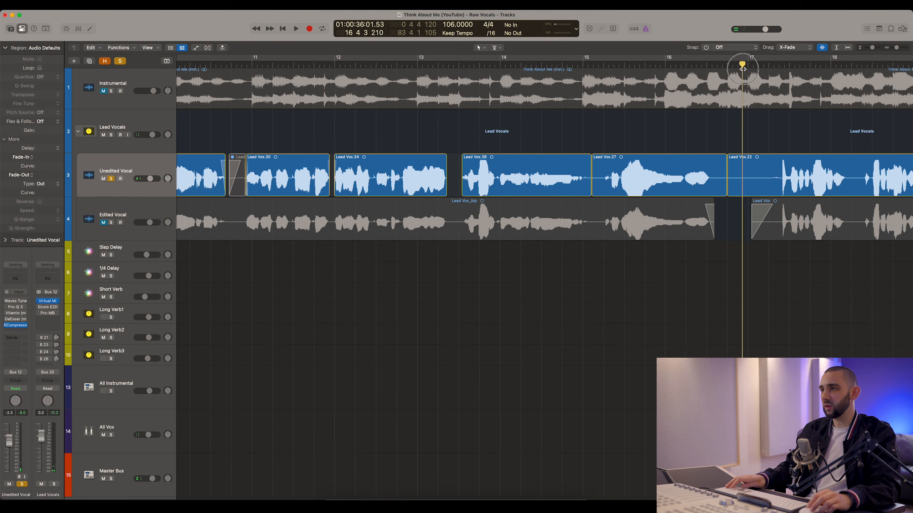
key(space)
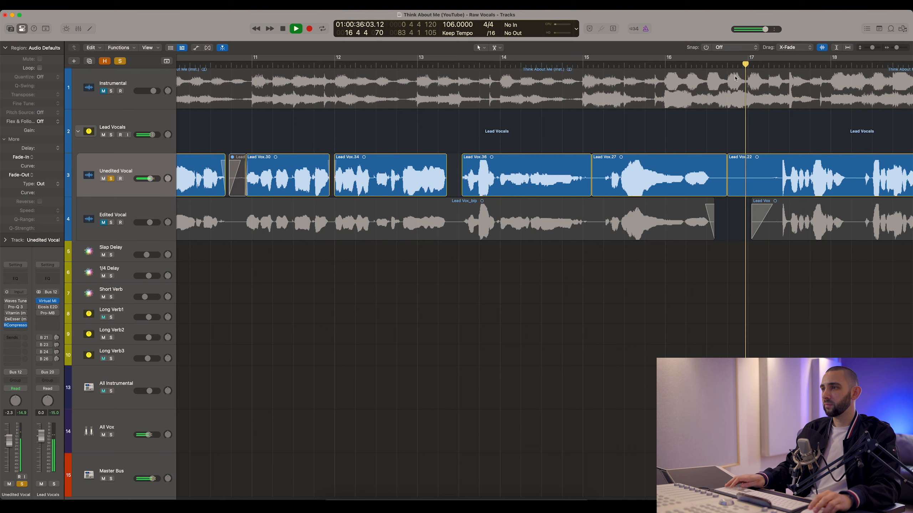
scroll(781, 183, right, 7)
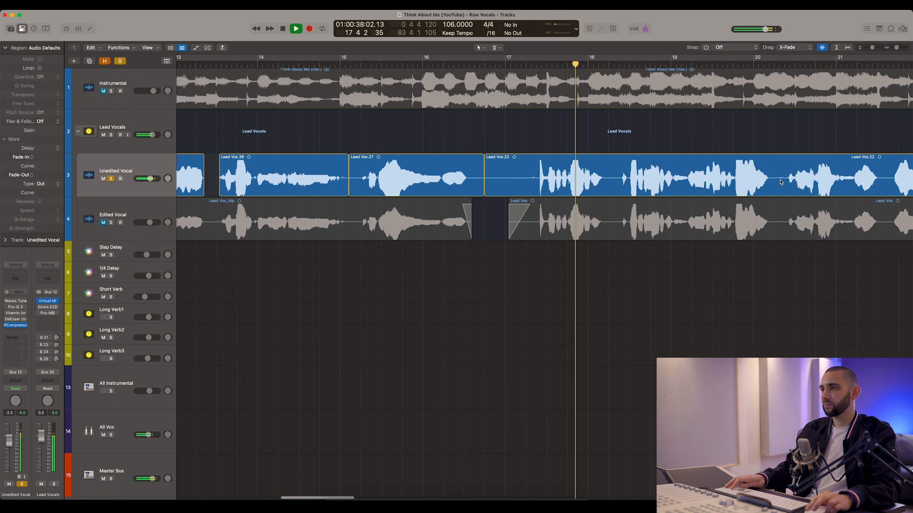
scroll(575, 108, left, 2)
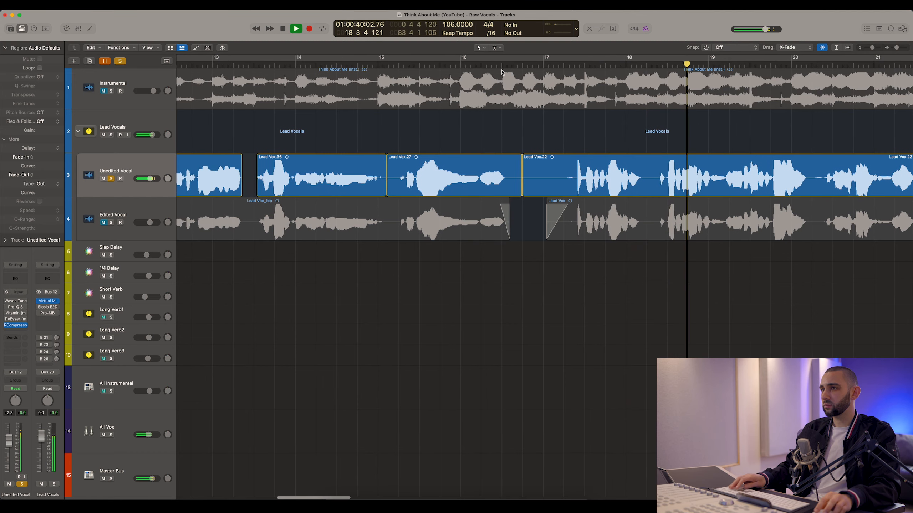
click(574, 172)
scroll(647, 173, left, 8)
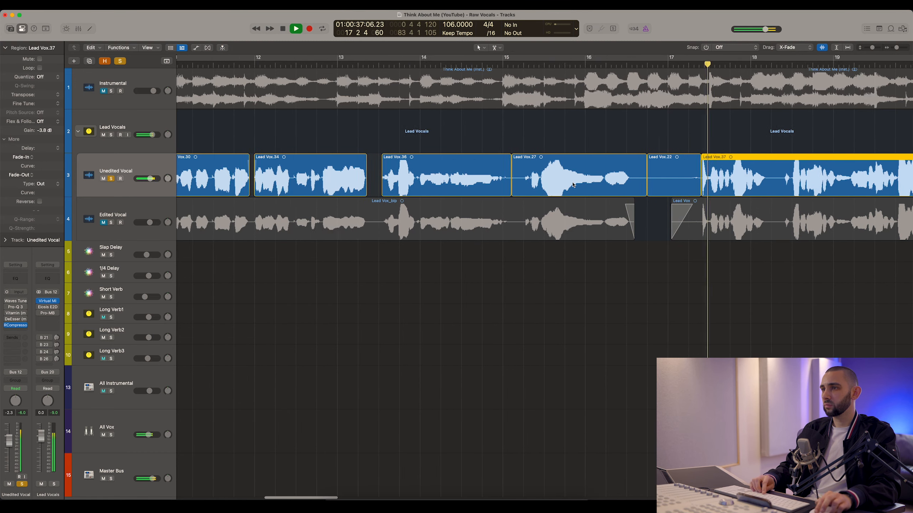
click(738, 184)
Step: Copy the isolated breath into the empty gap near 13.3, directly before Lead Vox.36, and play from about bar 13
drag(738, 184, 436, 179)
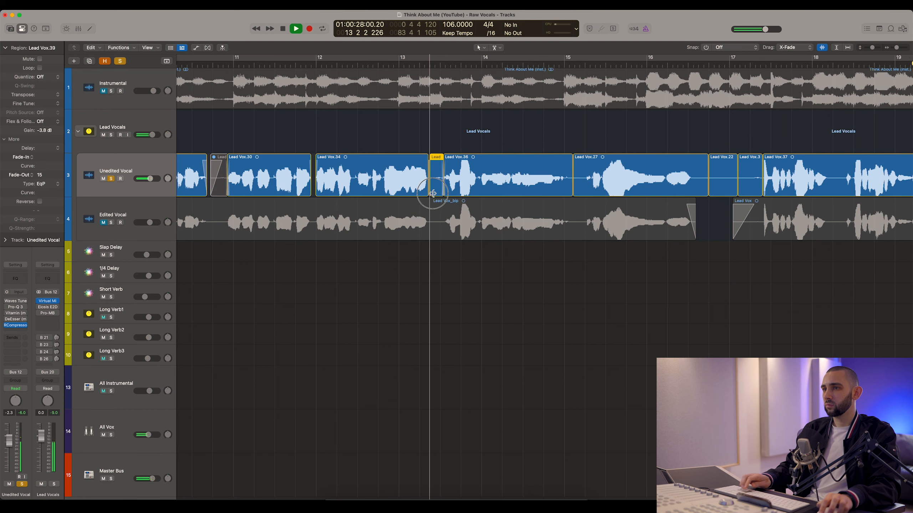
click(389, 65)
key(super+Right)
scroll(442, 124, right, 8)
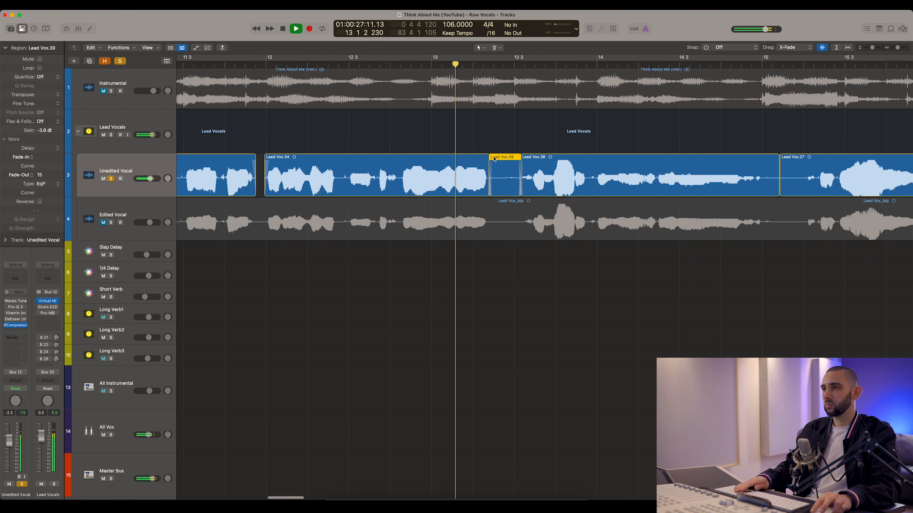
Step: Set the copied breath region's gain to -7.9 dB and play it back
drag(45, 131, 51, 138)
key(space)
key(space)
Step: Fade out the end of Lead Vox.34 and fade in the copied breath near 13.3, checking the transition by playback
drag(428, 192, 444, 187)
key(space)
key(space)
key(super+Right)
drag(547, 185, 575, 161)
key(space)
key(space)
click(563, 129)
key(super+Left)
key(super+Left)
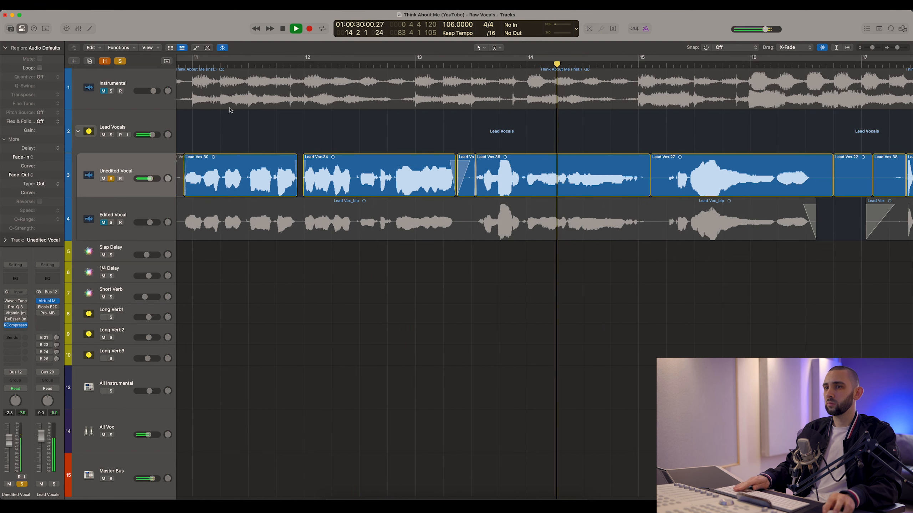
Step: Solo the Instrumental, enable the Lead Vocals sends to buses 24 and 26, and play from bar 12 to judge the breath in context
click(111, 91)
click(387, 64)
click(39, 359)
click(44, 352)
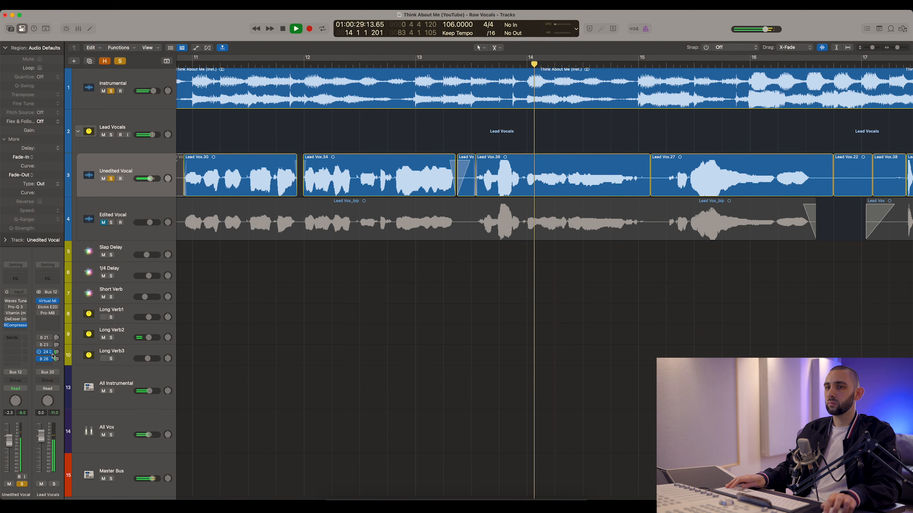
click(305, 63)
Step: Set the All Instrumental channel's level to -2.2 dB
drag(43, 432, 44, 433)
key(Up)
key(Up)
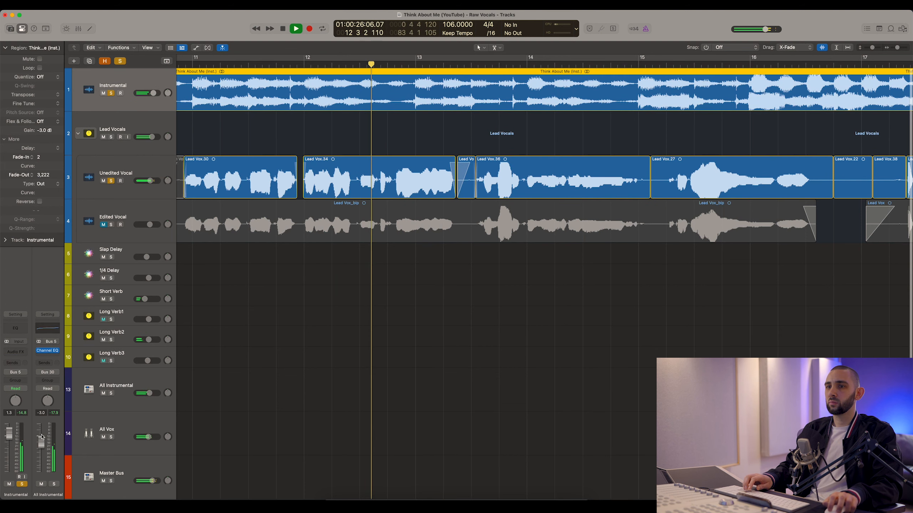
click(341, 315)
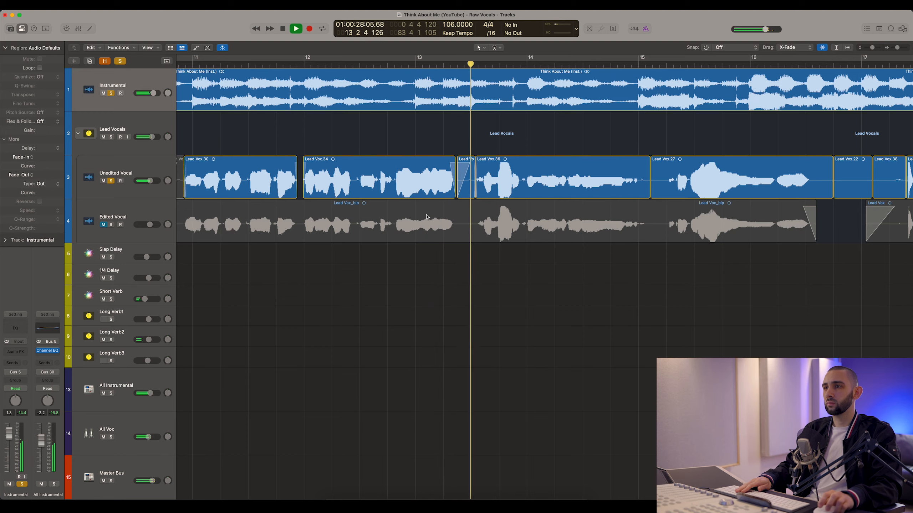
Step: Mute the Instrumental and replay the vocal around bar 13 to check the inserted breath and its fades up close
key(super+Right)
key(super+Right)
click(506, 180)
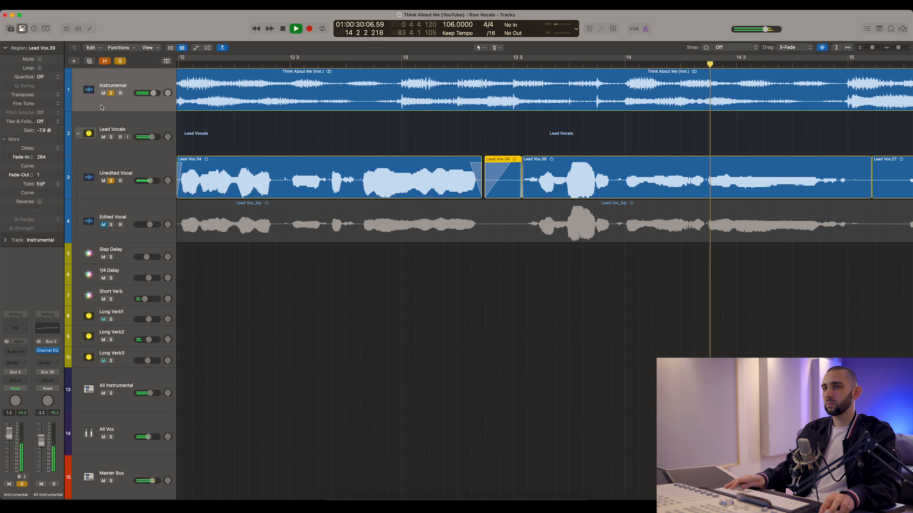
click(103, 93)
click(454, 66)
key(super+Right)
key(super+Right)
click(522, 143)
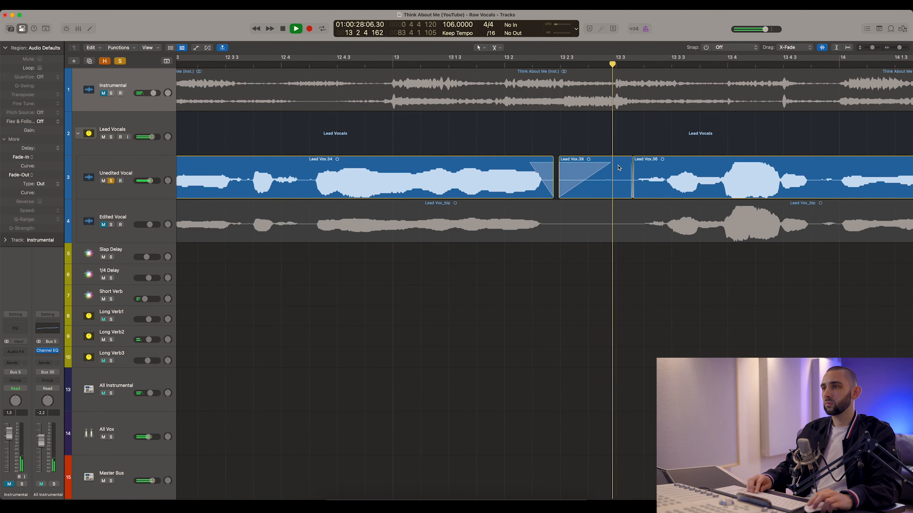
scroll(619, 168, right, 3)
click(519, 183)
key(space)
key(space)
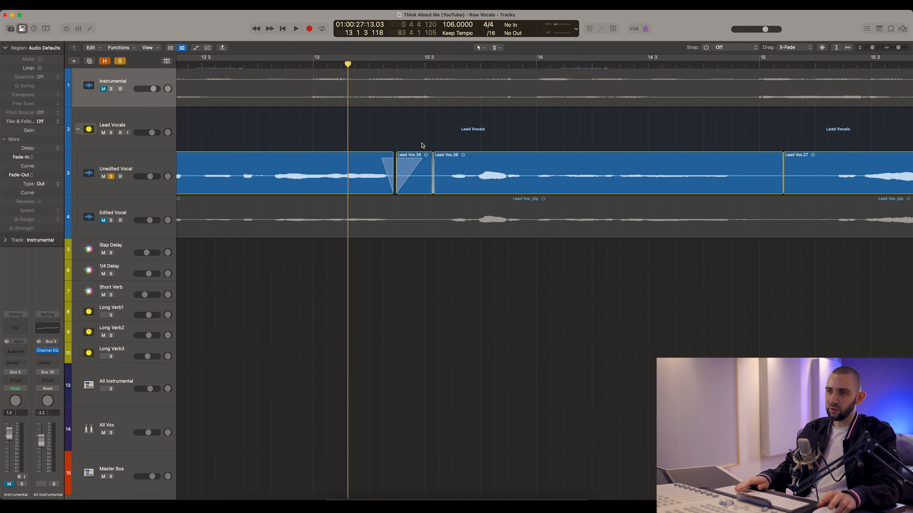
Step: Mute the short breath regions near 10.8 and 13.4 on the Unedited Vocal track
key(super+Left)
key(super+Left)
key(super+Left)
key(super+Left)
key(super+Left)
key(super+Left)
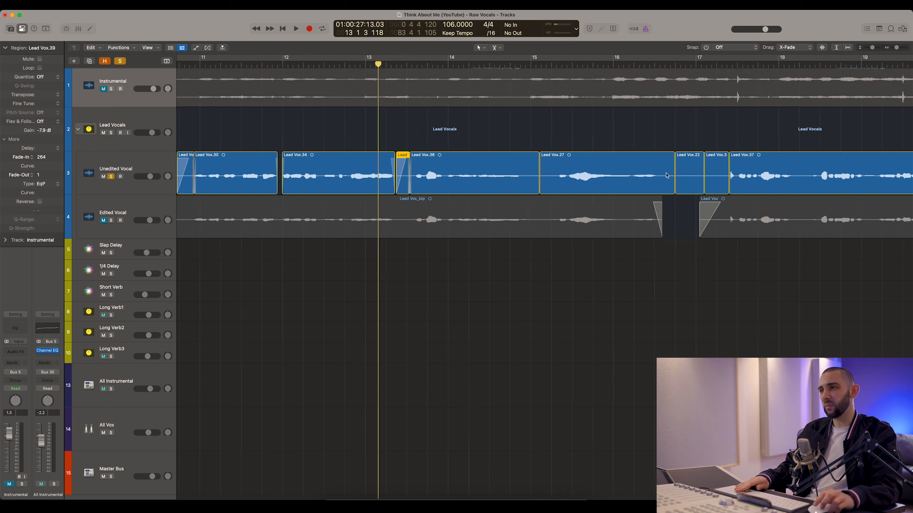
key(super+Right)
key(super+Right)
key(super+Right)
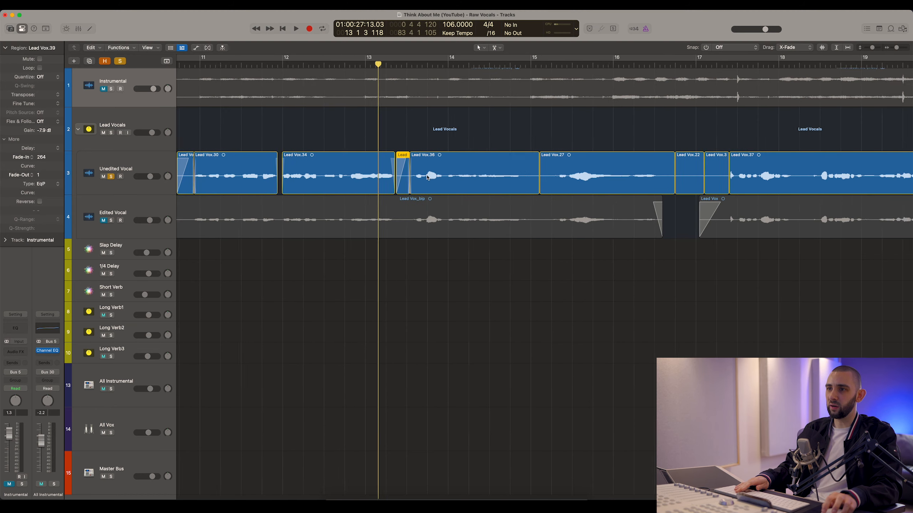
scroll(437, 178, left, 2)
key(t)
key(m)
click(436, 178)
scroll(359, 175, left, 3)
click(274, 175)
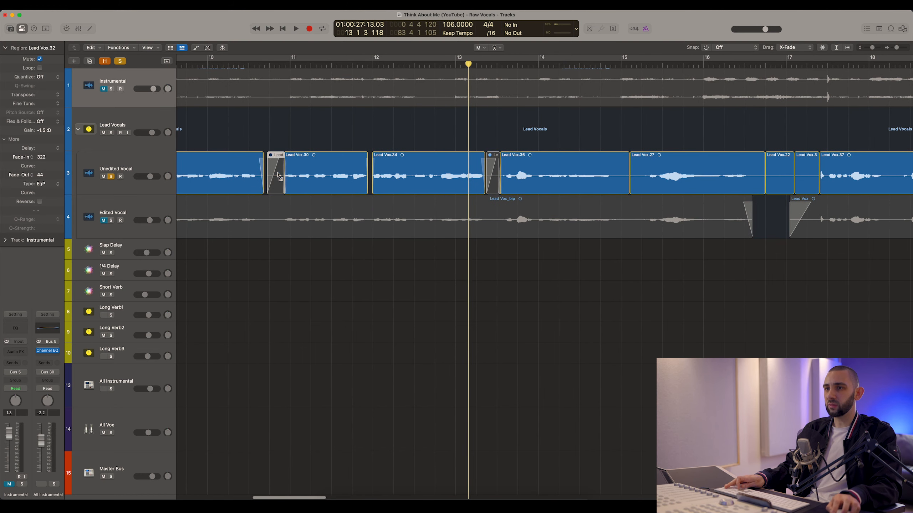
scroll(315, 169, left, 3)
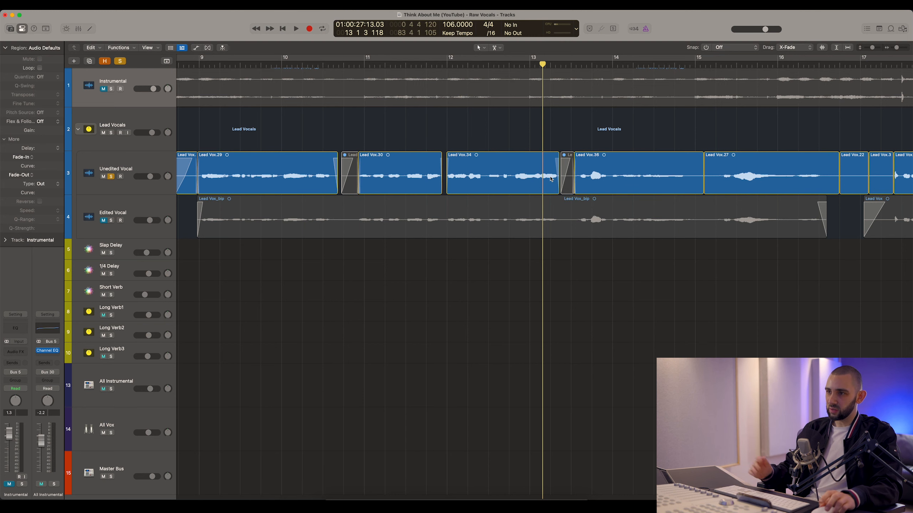
Step: Try deleting the two muted breath regions and fading in the starts of Lead Vox.30 and Lead Vox.36 instead
scroll(542, 170, right, 3)
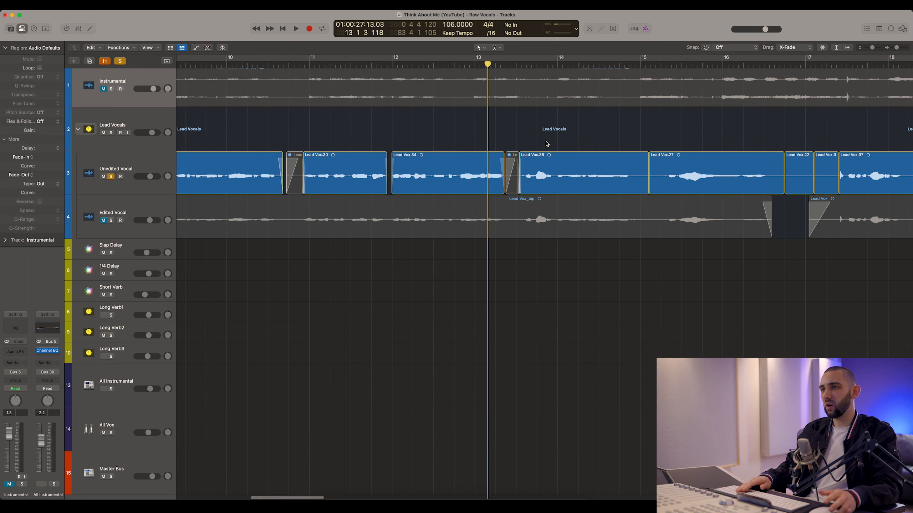
key(super+Right)
key(Delete)
scroll(544, 191, left, 10)
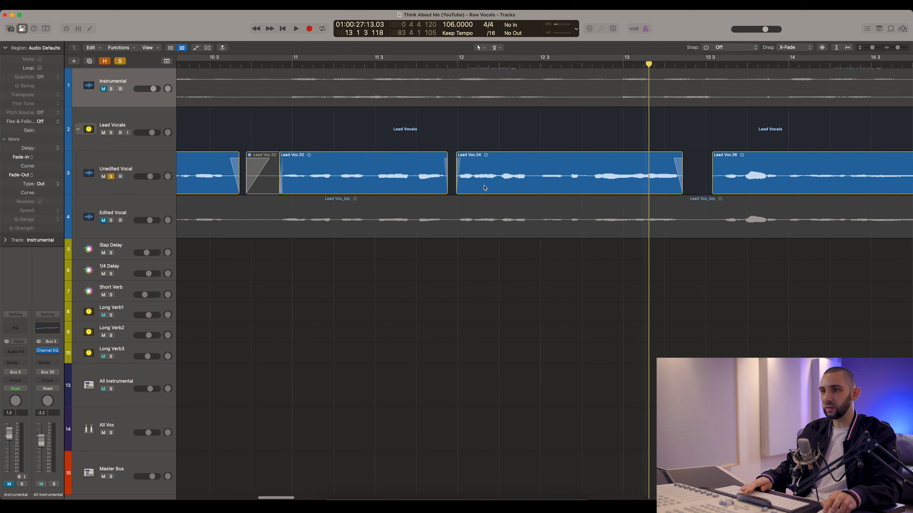
click(363, 177)
key(Delete)
drag(380, 177, 370, 177)
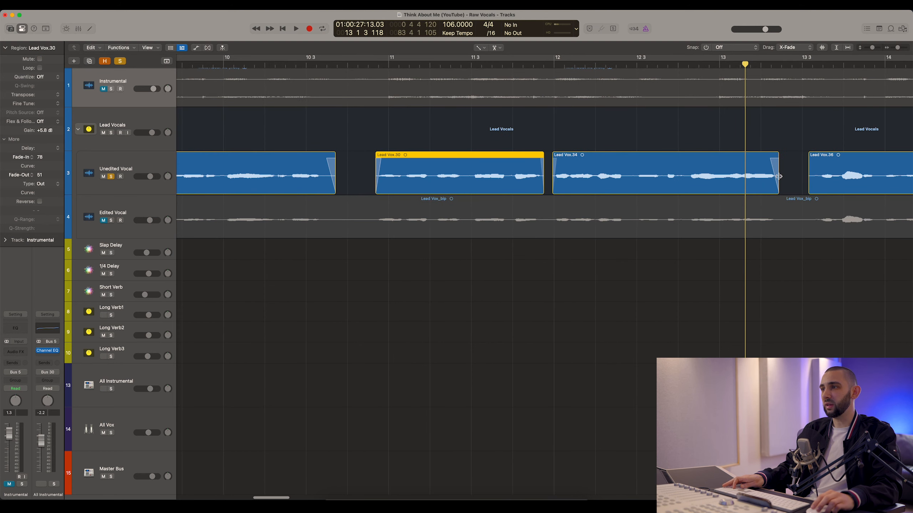
drag(815, 173, 795, 173)
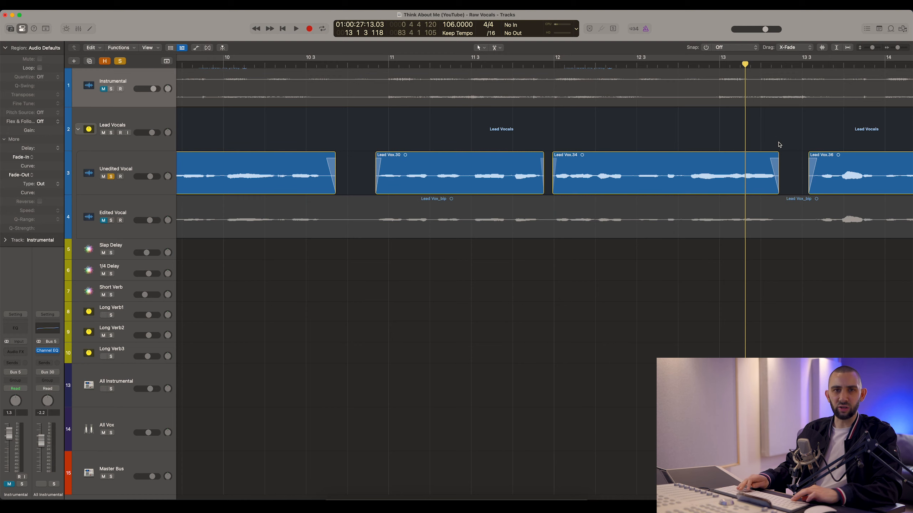
key(super+Left)
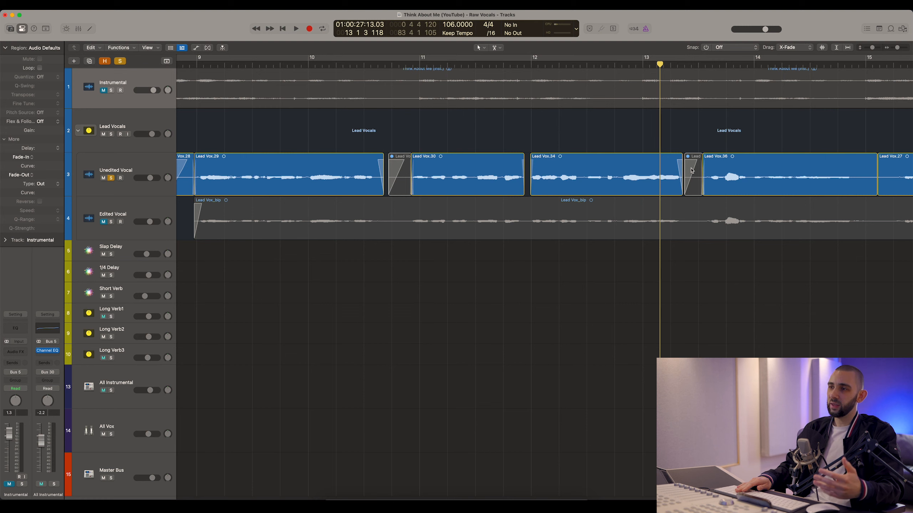
Step: Crossfade Lead Vox.25 into Lead Vox.24 near bar 40.6 and set Lead Vox.25's gain to +6.7 dB
key(super+Left)
key(super+Left)
key(super+Left)
key(super+Left)
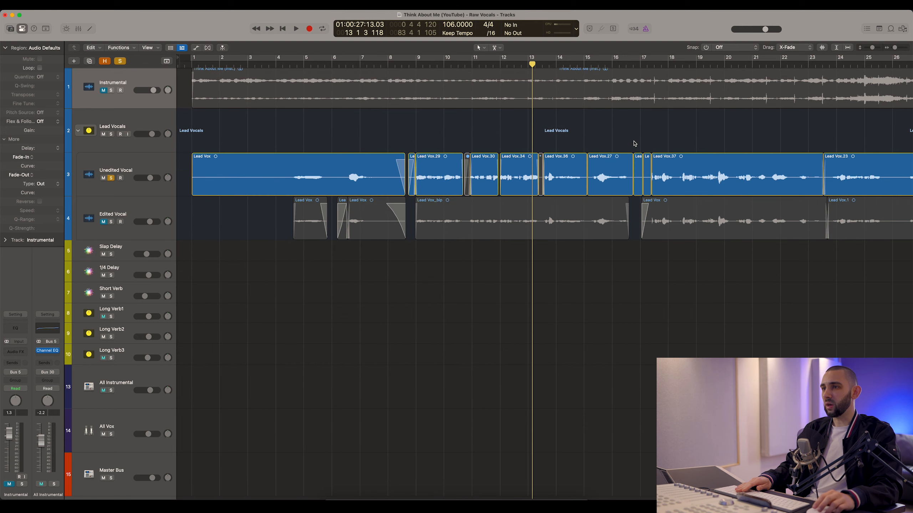
key(super+Right)
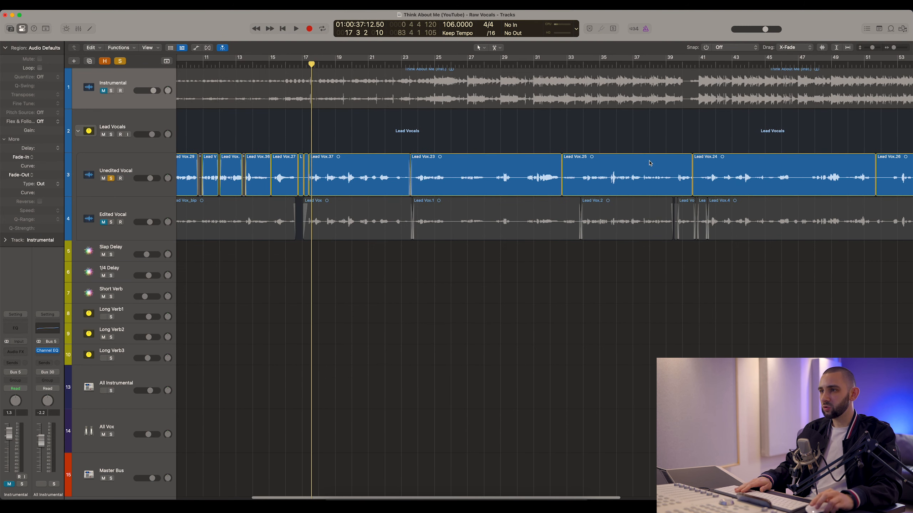
key(super+Right)
scroll(712, 186, right, 5)
drag(693, 186, 696, 185)
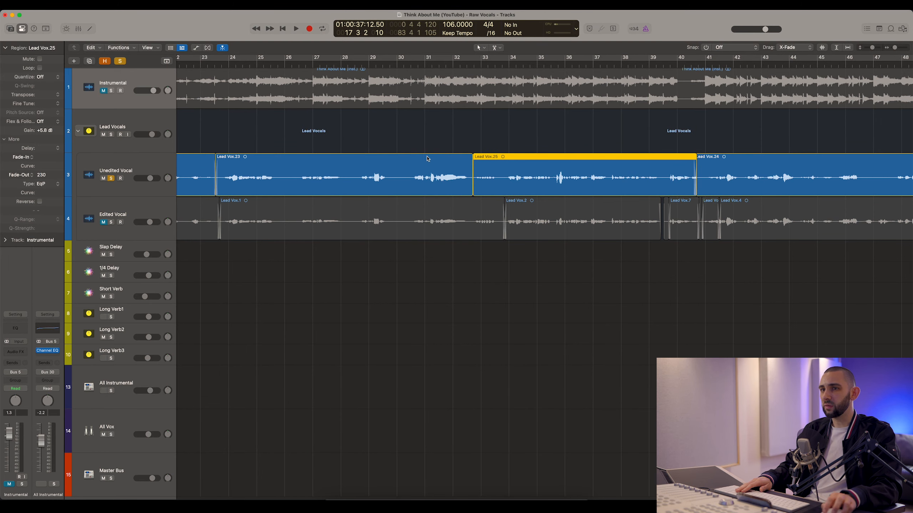
drag(49, 120, 49, 124)
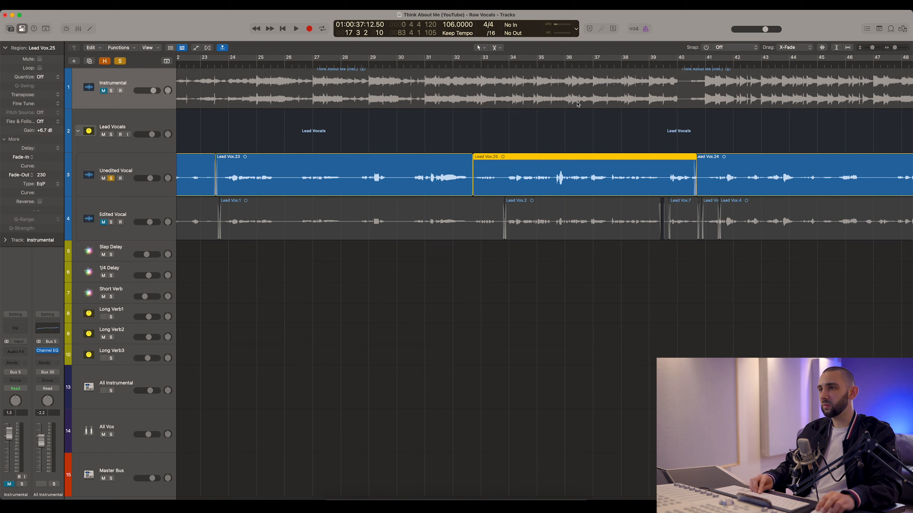
Step: Play the vocal from about bar 37.3 through bar 42 with enlarged waveforms to check the transition between Lead Vox.25 and Lead Vox.24
click(609, 61)
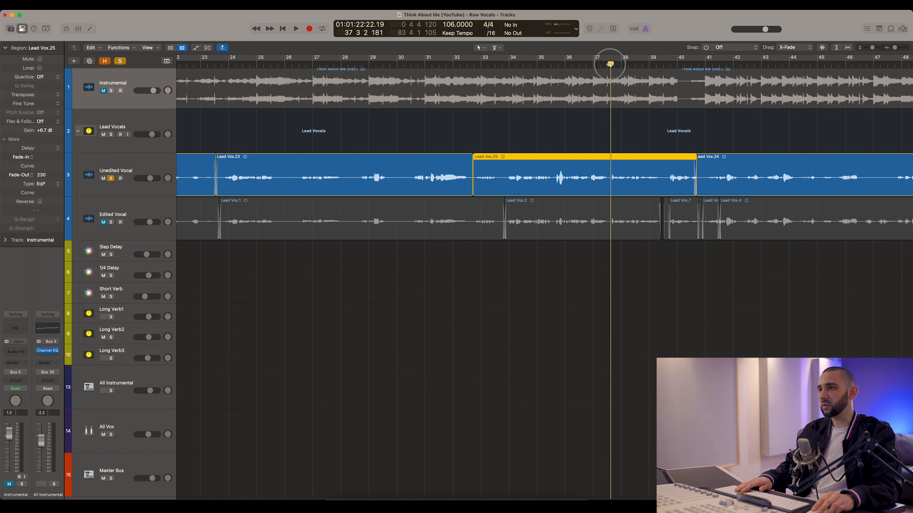
click(823, 49)
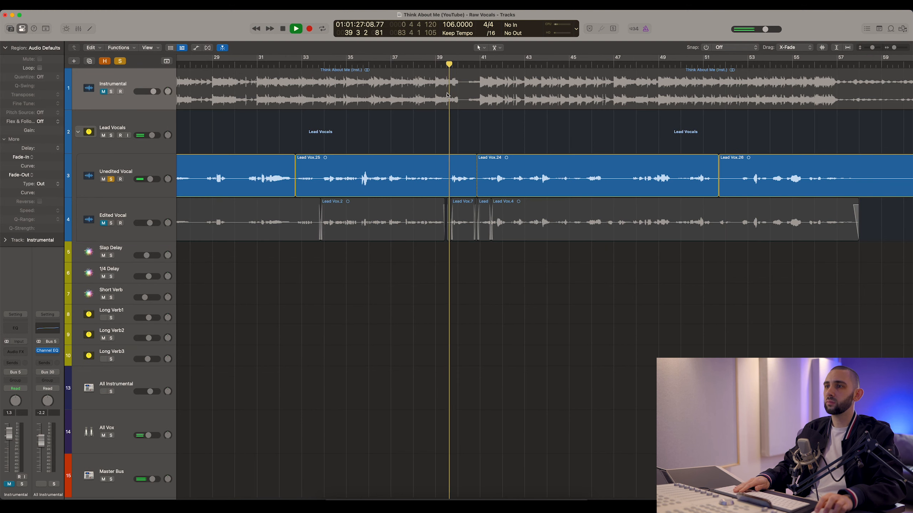
scroll(492, 129, up, 5)
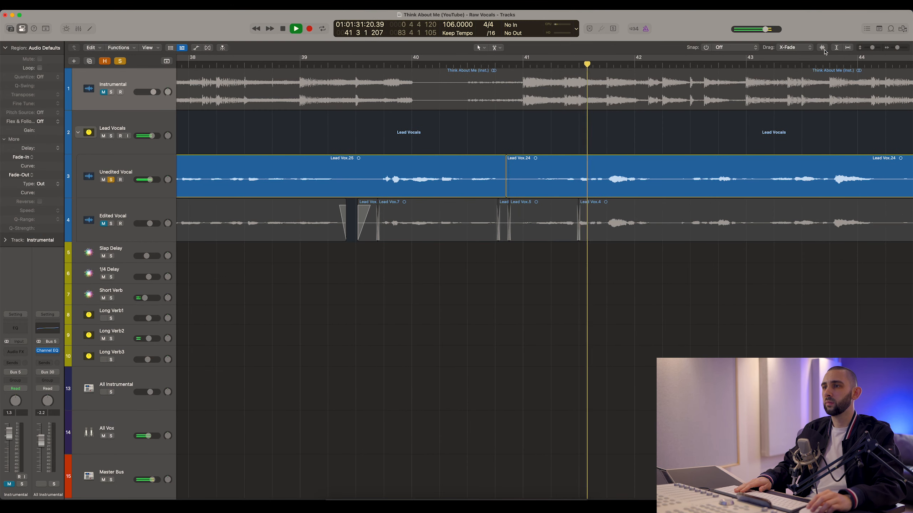
scroll(524, 158, up, 4)
key(space)
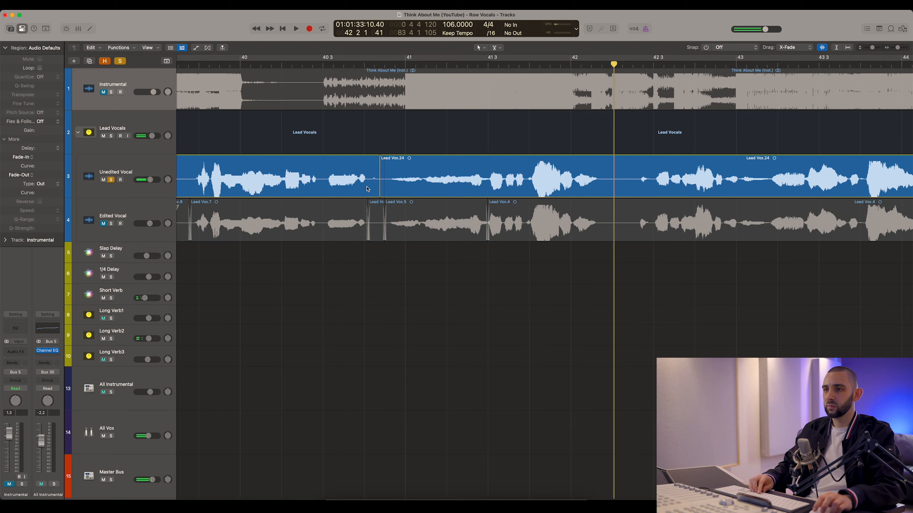
Step: Compare the gain settings of Lead Vox.25 and Lead Vox.24, and place the playhead at about bar 39.3
scroll(328, 147, left, 3)
click(421, 188)
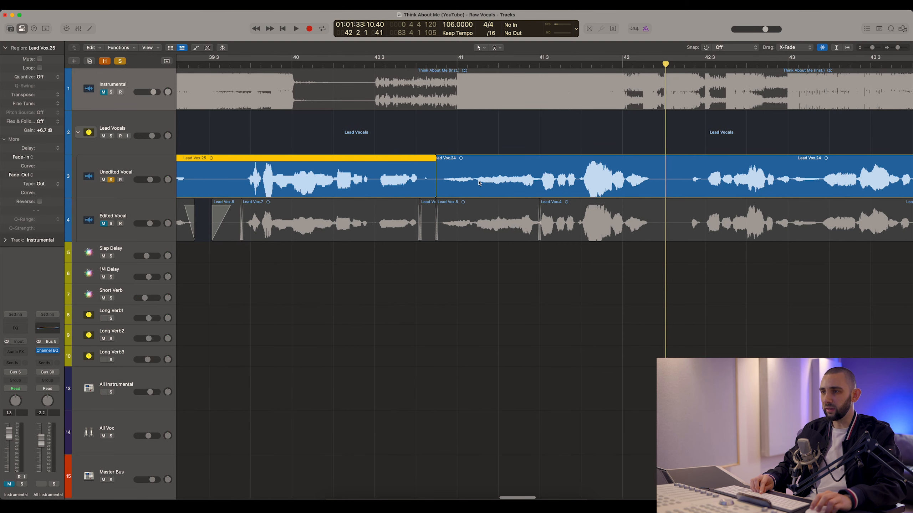
click(599, 178)
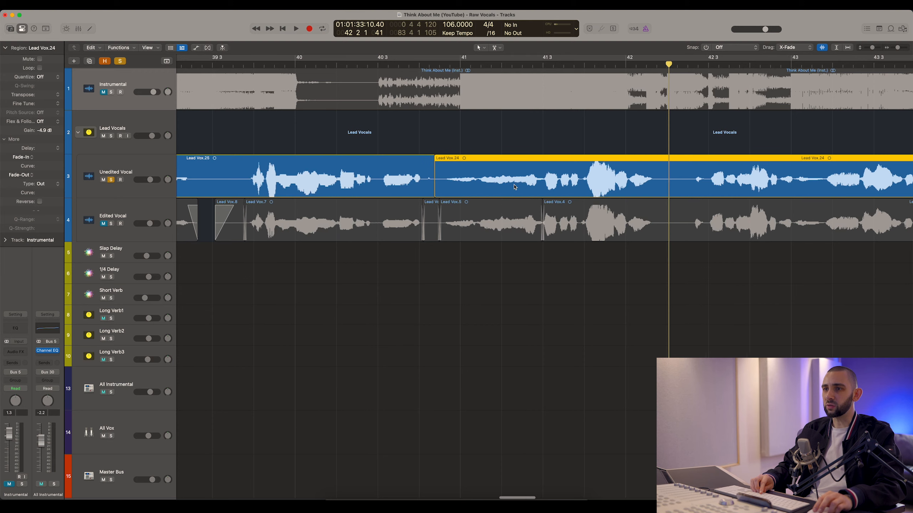
scroll(304, 84, left, 3)
click(268, 66)
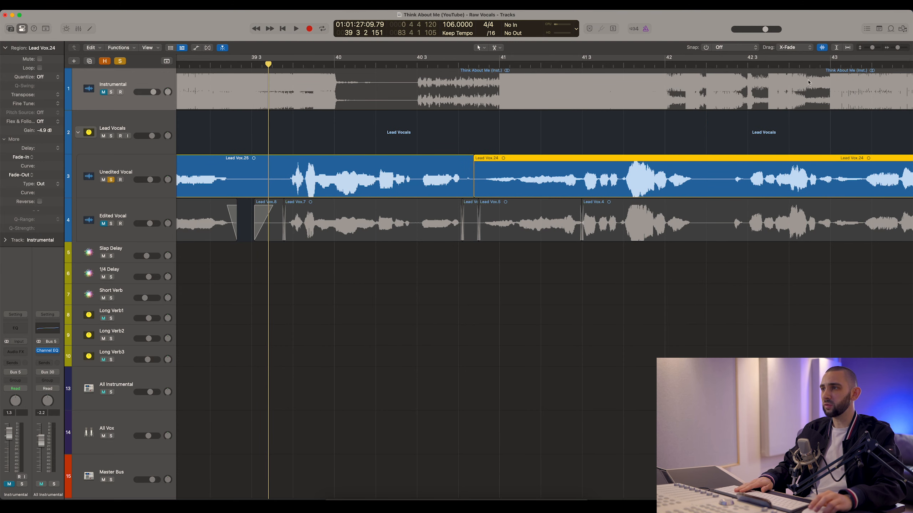
Step: Return the waveforms to normal height and compare the levels of both regions around the split near bar 41
click(824, 50)
key(super+Left)
click(470, 141)
click(416, 183)
click(483, 187)
click(392, 180)
click(520, 188)
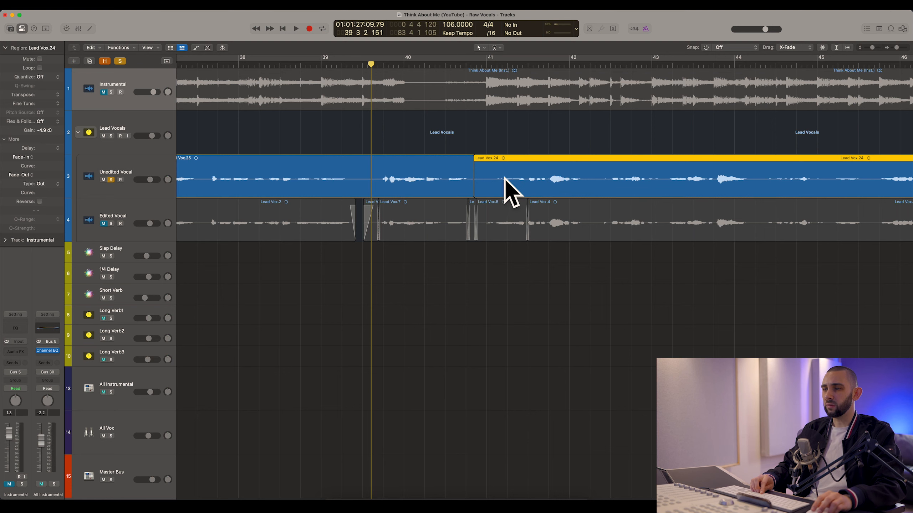
Step: Shorten and fade out the end of Lead Vox.25 over 141, and add a fade-in of 356 to Lead Vox.24 before bar 41
click(822, 48)
key(cmd+Right)
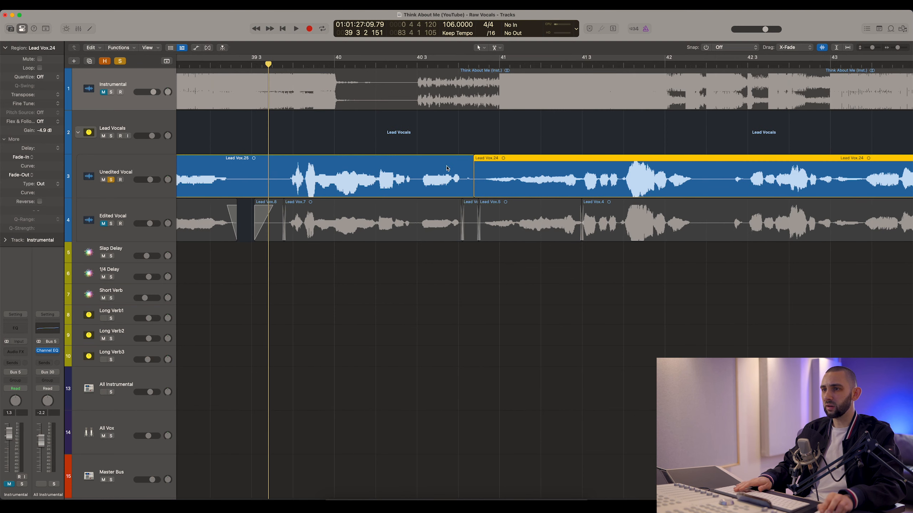
drag(284, 67, 374, 76)
key(space)
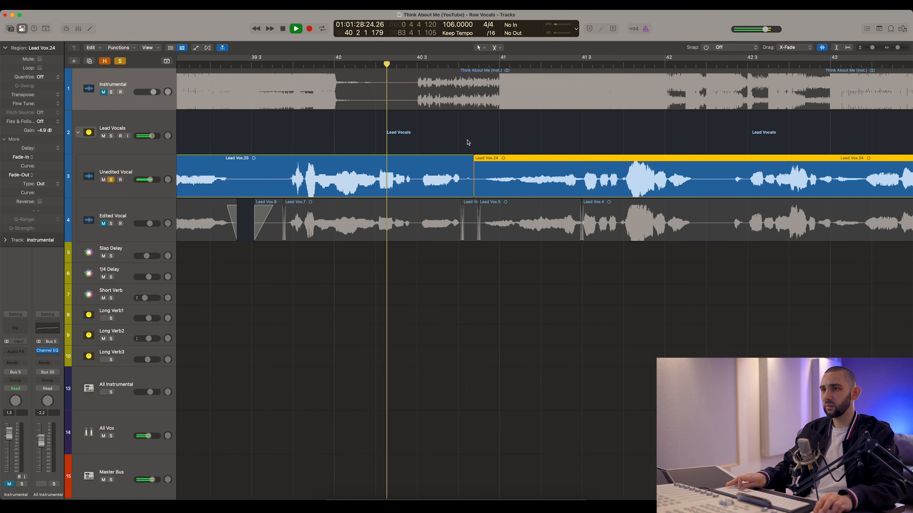
click(469, 142)
drag(472, 184, 499, 192)
key(space)
key(space)
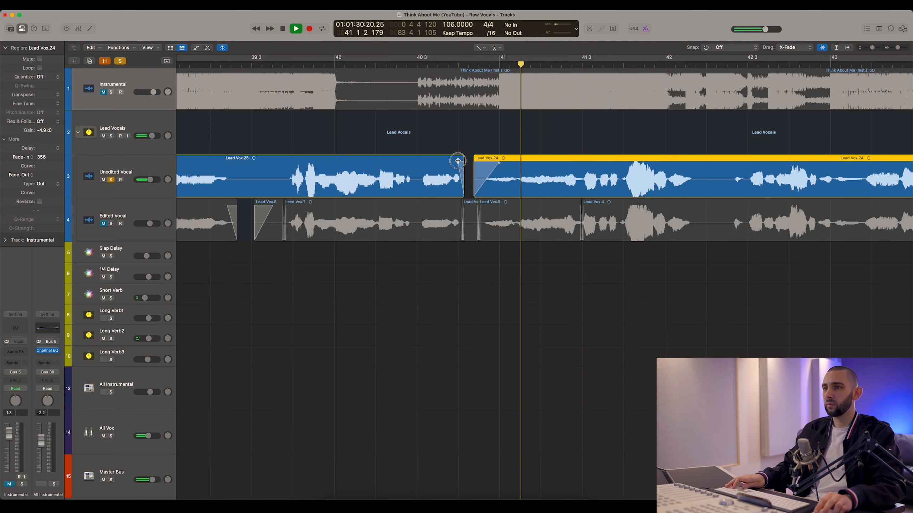
Step: Split Lead Vox.25 just before bar 39.3 and set the gain of the new right-hand region to +3.4 dB while playing it back
click(413, 166)
key(space)
key(space)
scroll(393, 187, left, 5)
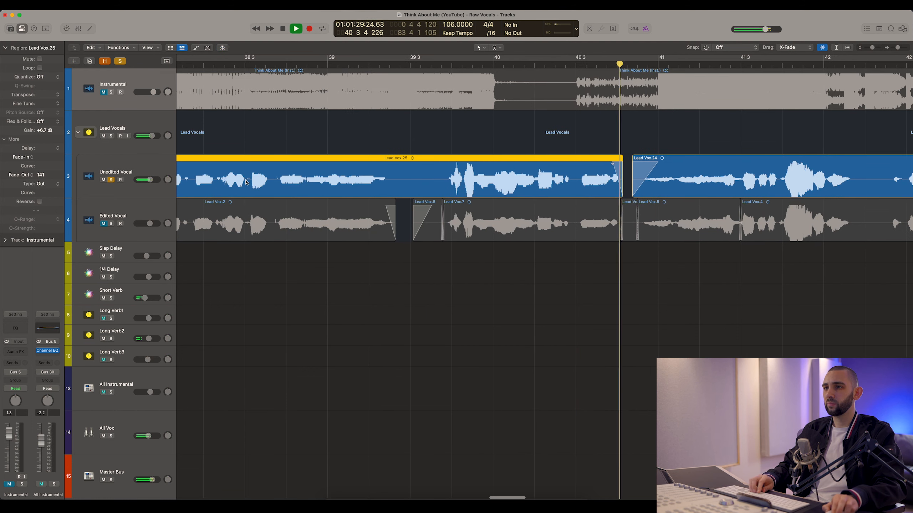
super+click(393, 186)
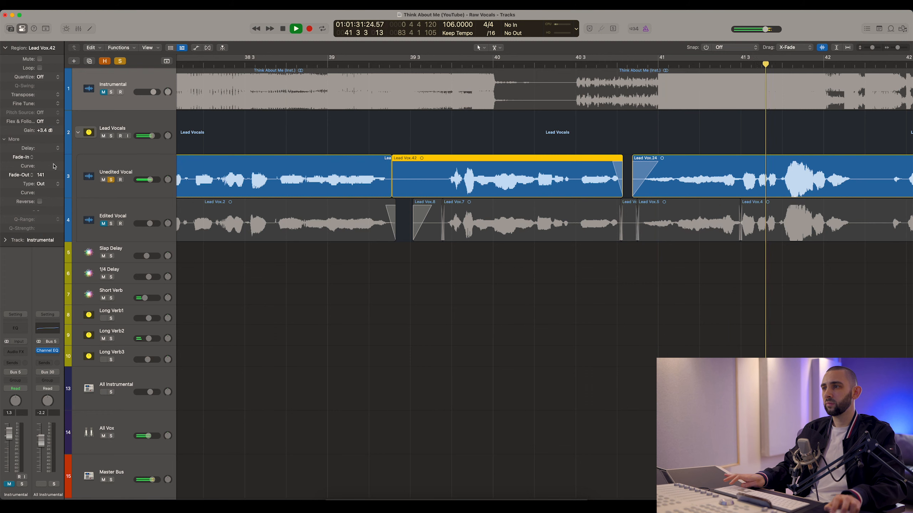
key(space)
key(space)
key(space)
key(space)
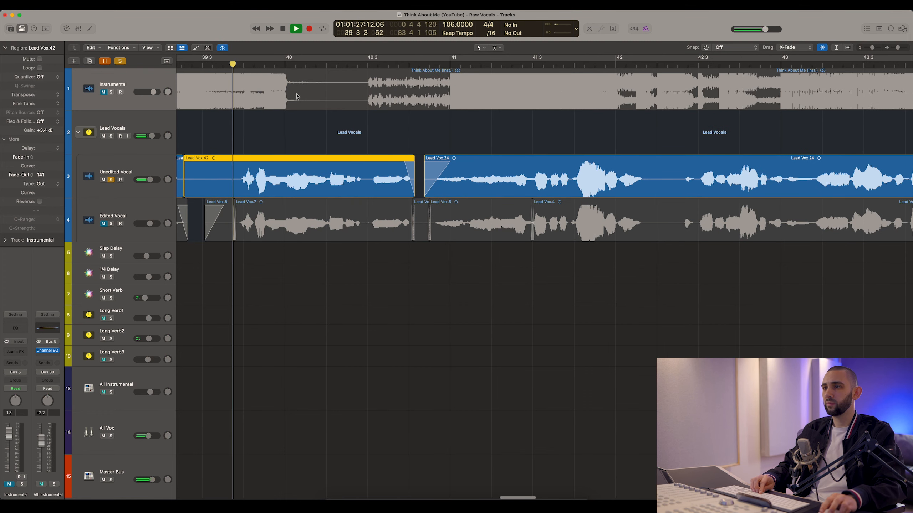
Step: Split Lead Vox.24 near bar 41.3 and again before bar 42, setting the first two parts' gains to -1.8 dB and -2.8 dB
click(533, 193)
super+click(533, 193)
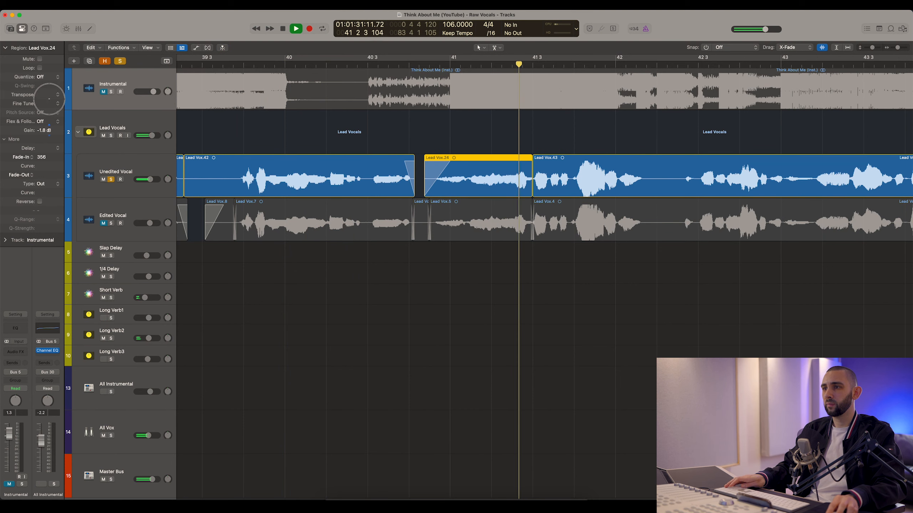
super+click(571, 191)
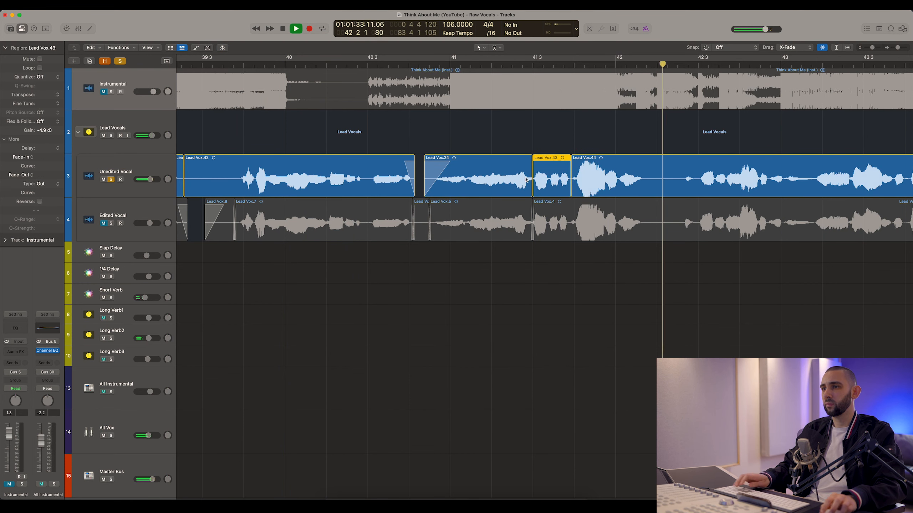
drag(49, 132, 50, 127)
Step: Crossfade the splits between Lead Vox.24, Lead Vox.43 and Lead Vox.44 with a length of 14, and play the passage
click(517, 190)
shift+click(560, 190)
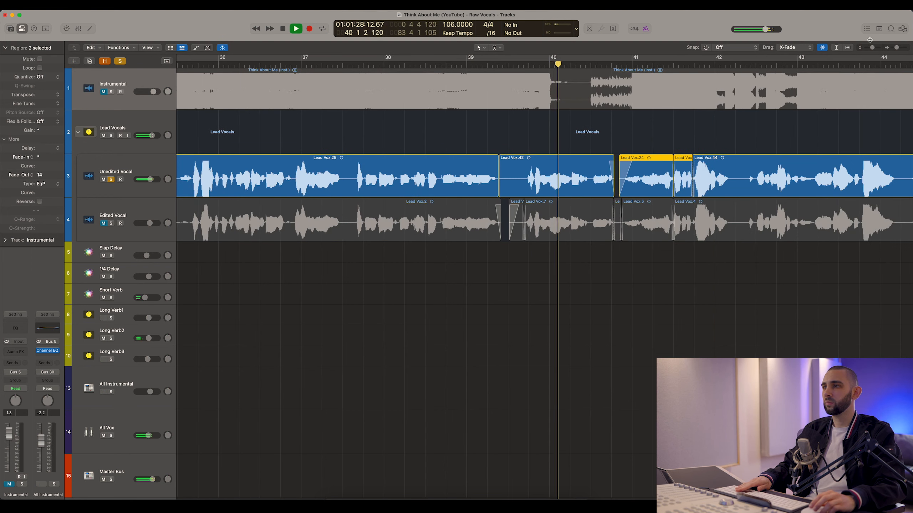
scroll(729, 133, right, 5)
click(632, 133)
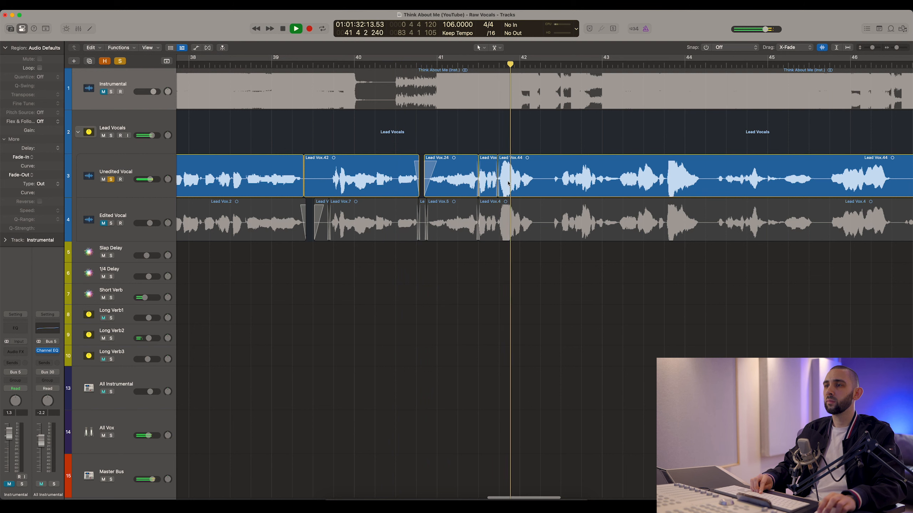
key(space)
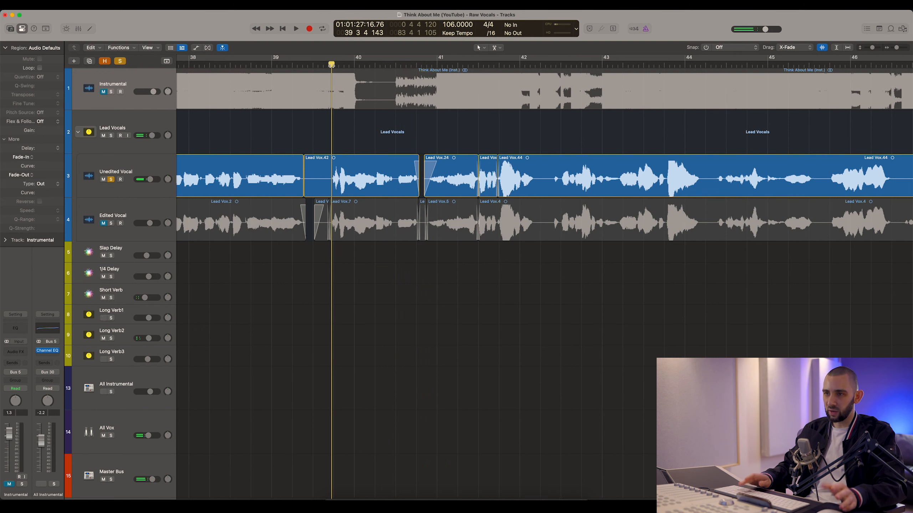
Step: Compare the gain settings of Lead Vox.24 and Lead Vox.43
click(454, 176)
click(488, 176)
click(455, 175)
click(487, 174)
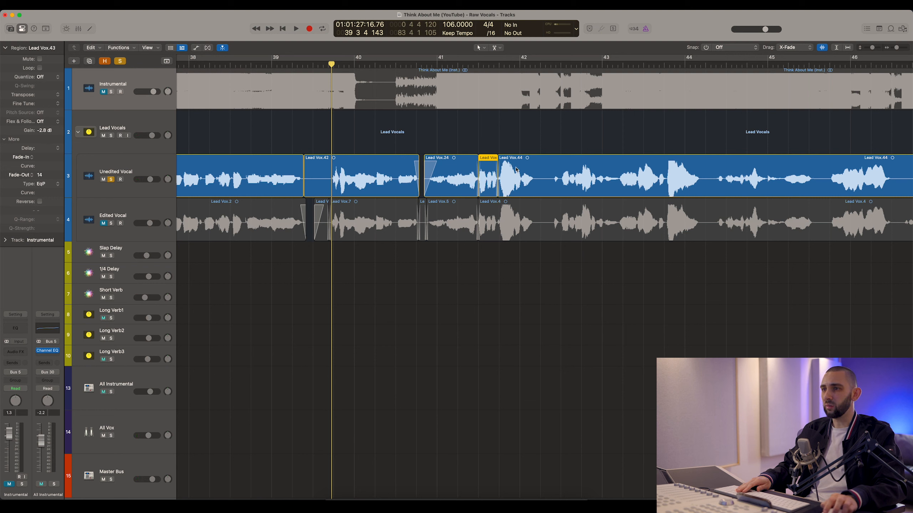
Step: Solo the Instrumental with the vocal, play from about bar 39, and turn on Waves Tune on the Unedited Vocal track
click(113, 95)
key(super+Left)
click(385, 66)
key(space)
click(119, 187)
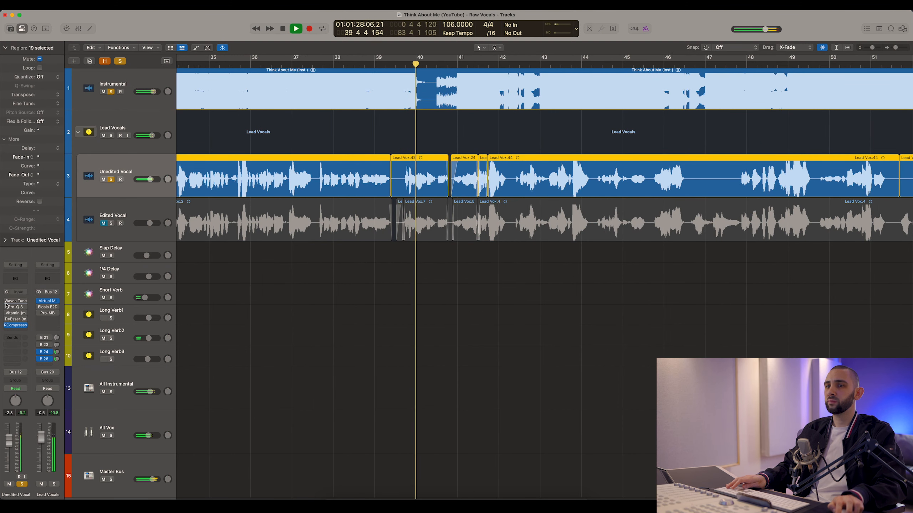
click(385, 127)
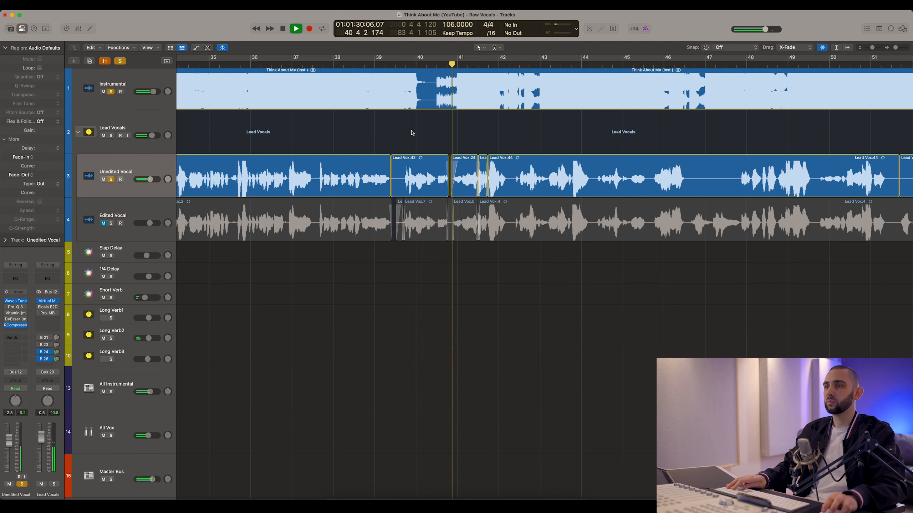
key(super+Right)
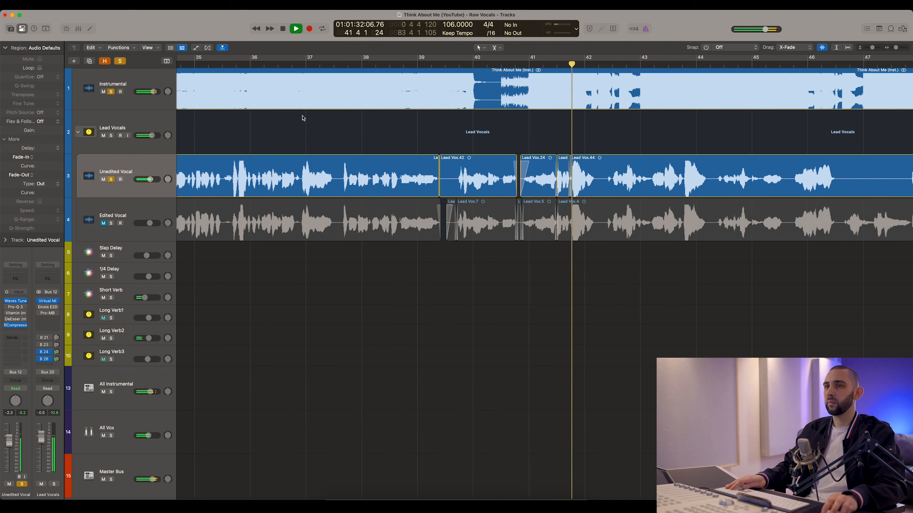
Step: Set the Instrumental volume to 0.0 dB and raise the All Instrumental volume to -1.1 dB during playback
click(144, 91)
drag(150, 181, 150, 180)
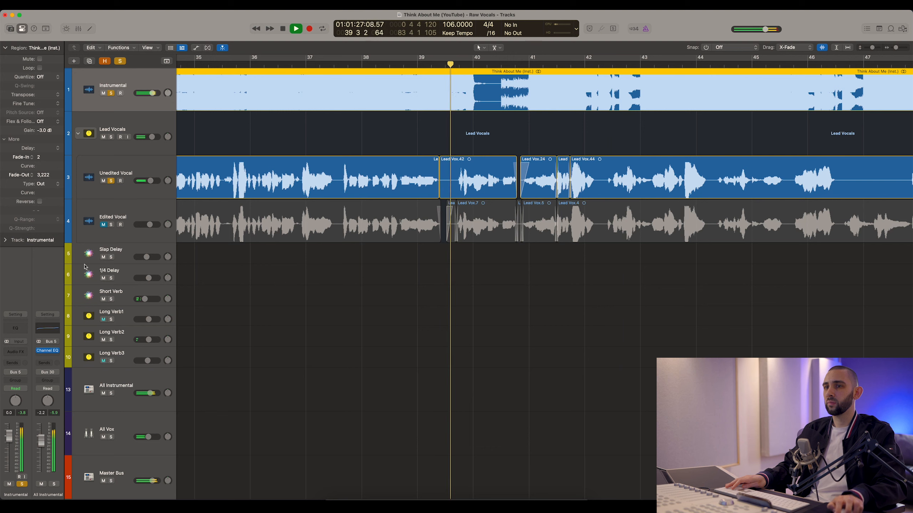
drag(42, 441, 40, 424)
click(397, 311)
key(super+Right)
scroll(554, 187, right, 4)
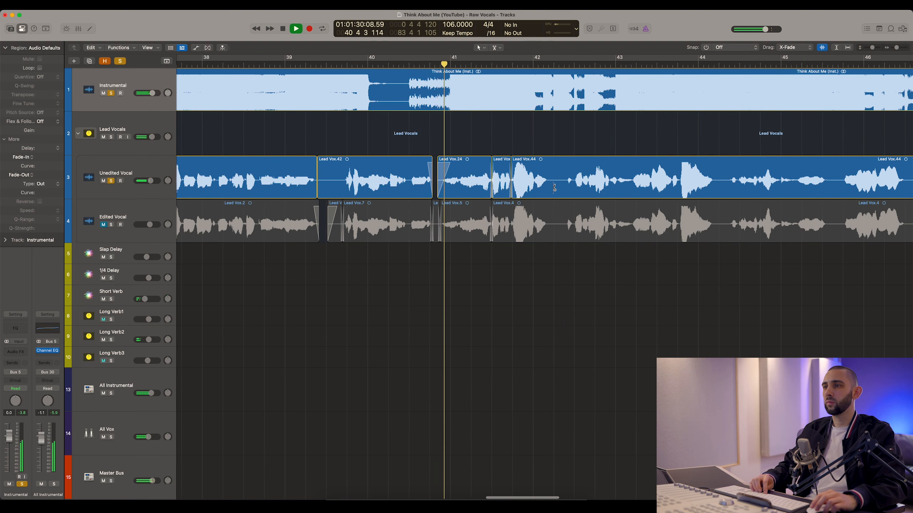
Step: Adjust the gain of Lead Vox.24, Lead Vox.43 and Lead Vox.44 against the instrumental, bringing Lead Vox.24 to -0.6 dB
drag(533, 139, 469, 176)
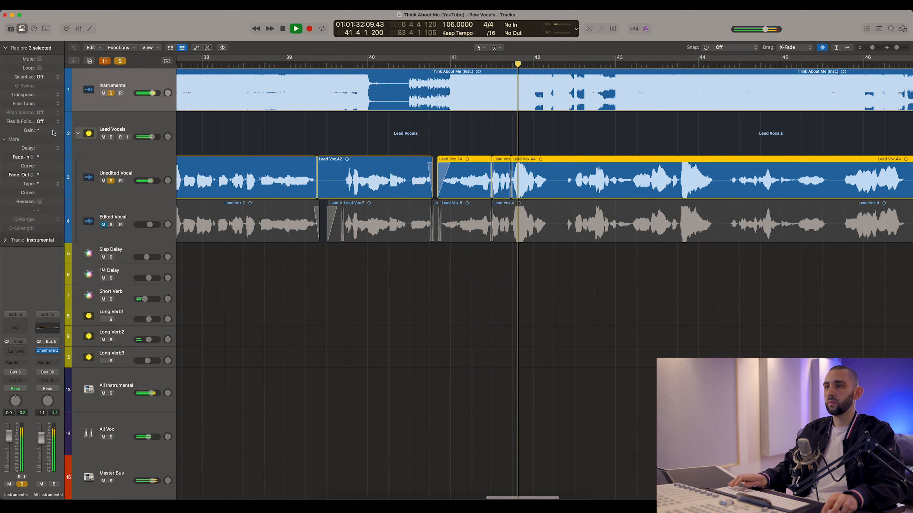
key(space)
key(space)
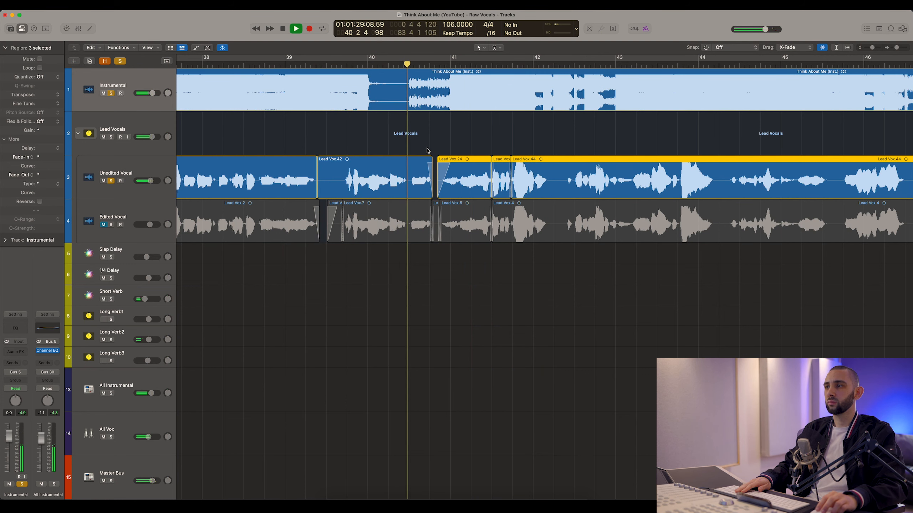
drag(431, 146, 453, 168)
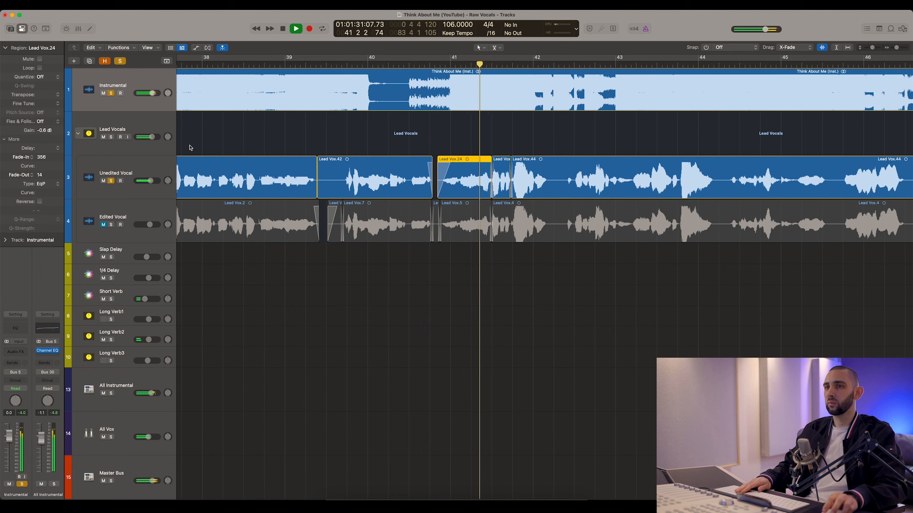
click(466, 129)
key(space)
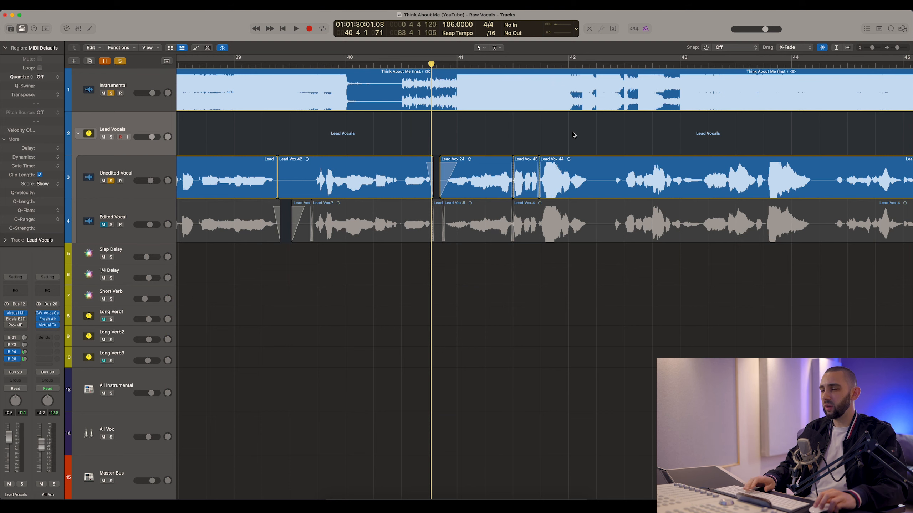
click(497, 86)
click(496, 132)
key(super+Left)
key(super+Left)
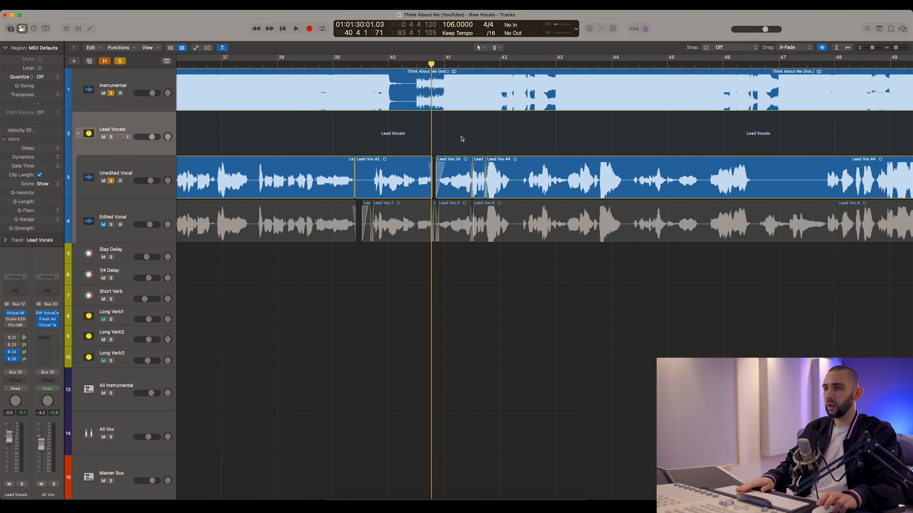
key(super+Left)
key(z)
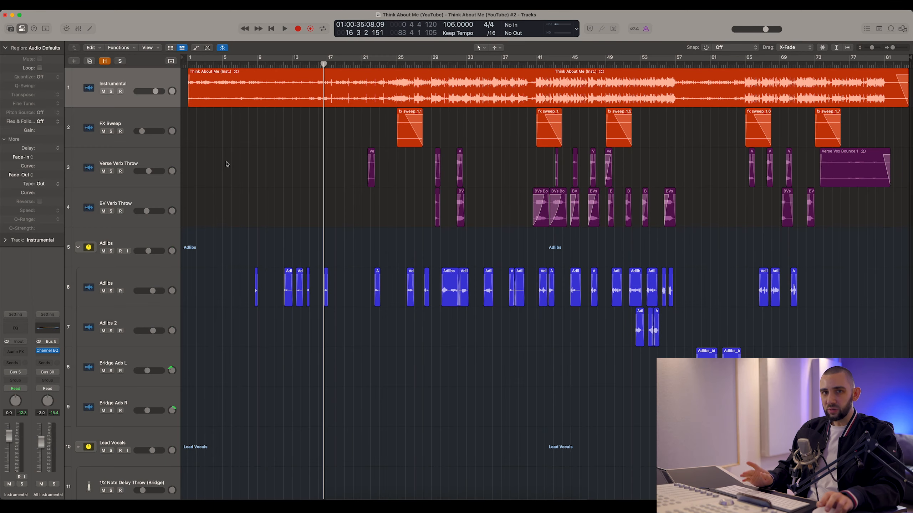
Step: Look through the full song's track layout and examine the Instrumental and FX Sweep tracks
scroll(227, 165, down, 20)
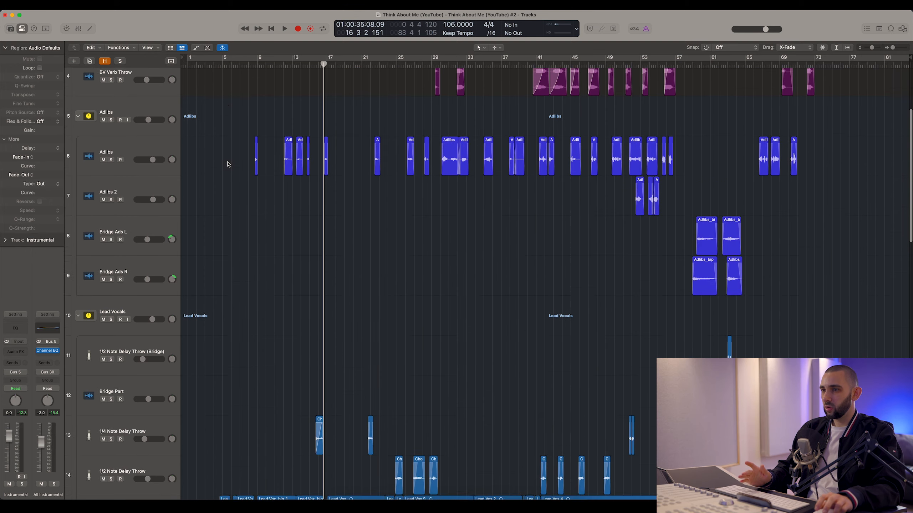
scroll(228, 164, up, 20)
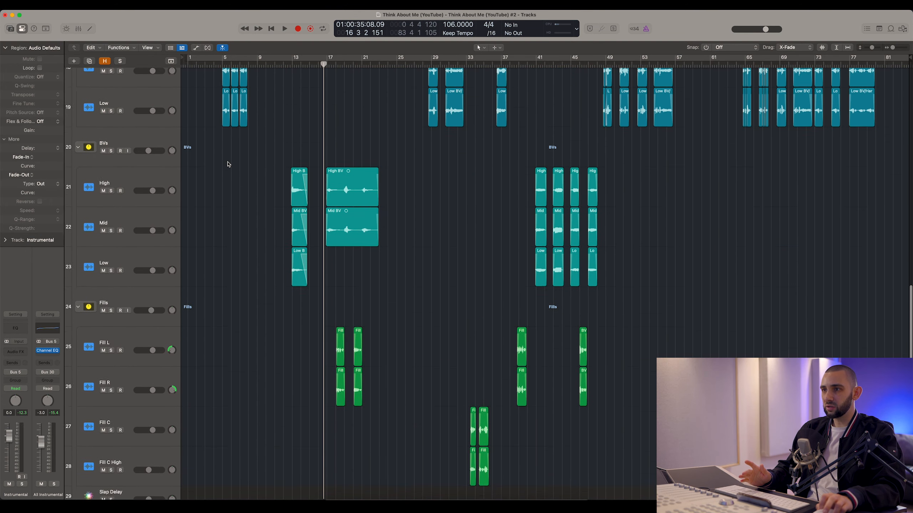
click(146, 105)
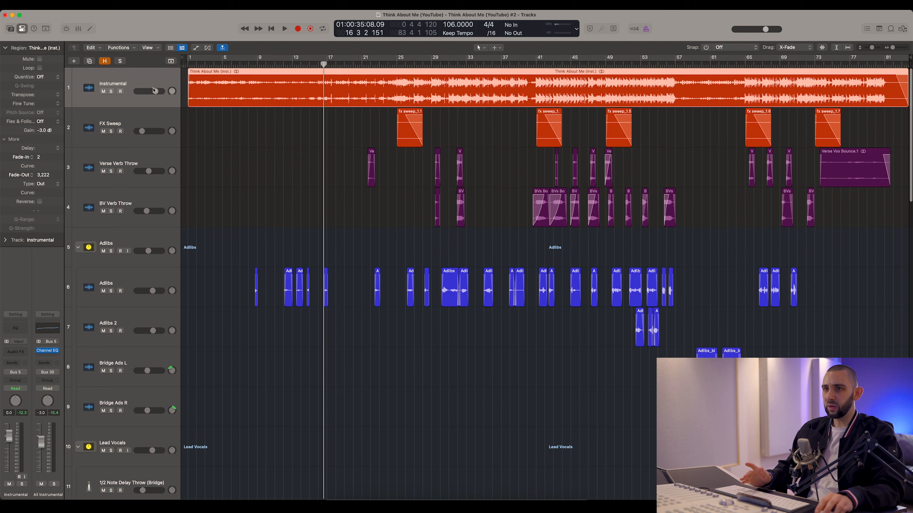
click(370, 113)
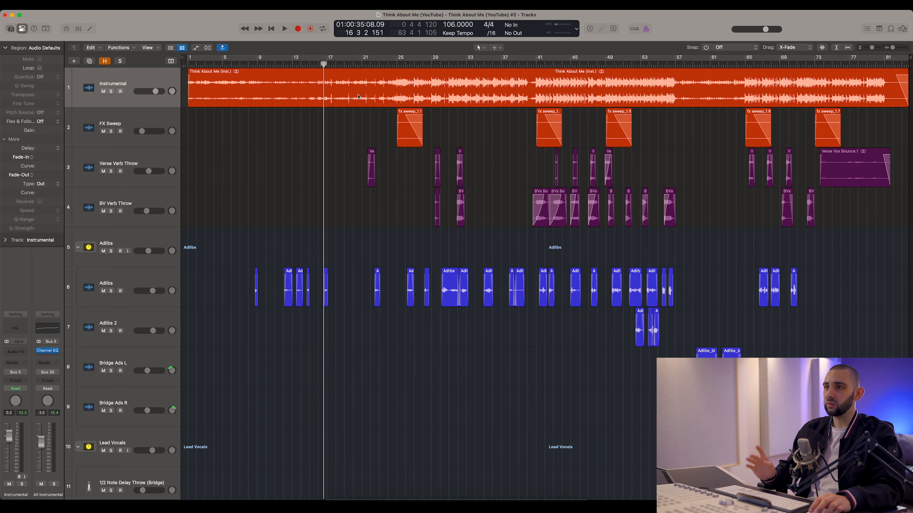
click(438, 77)
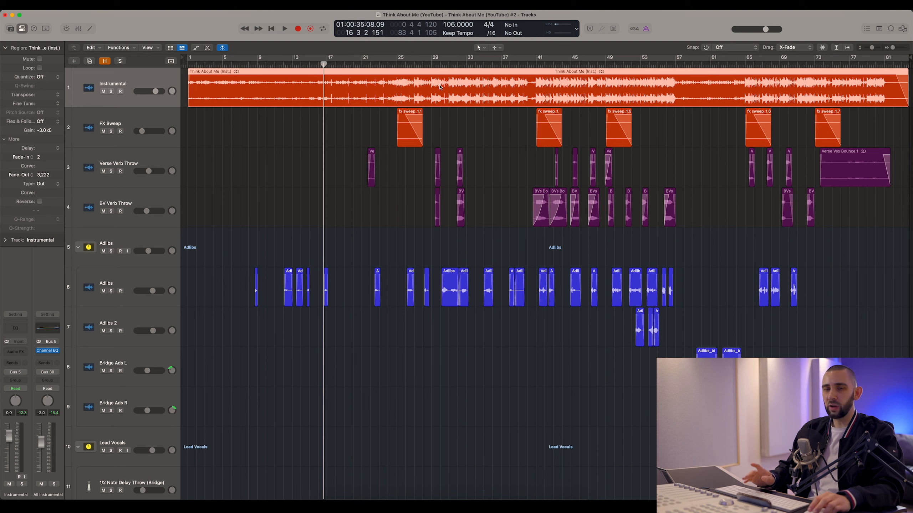
click(166, 127)
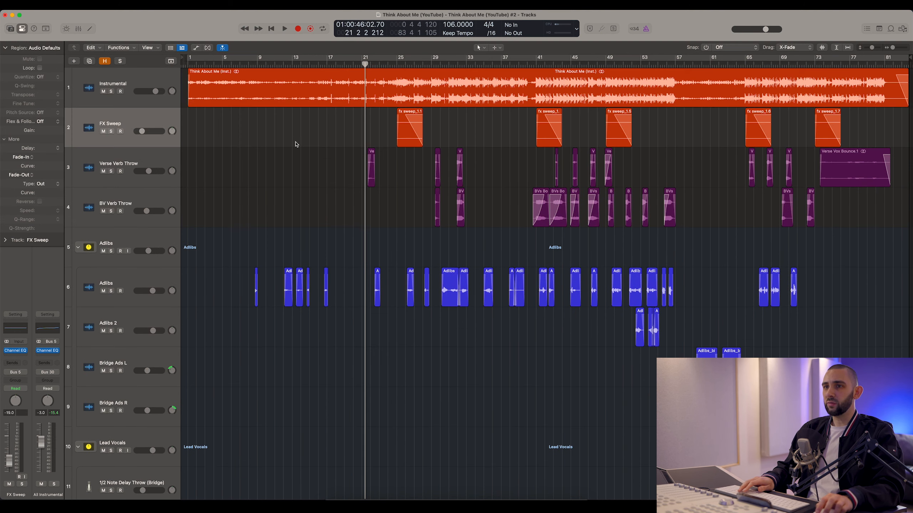
click(151, 84)
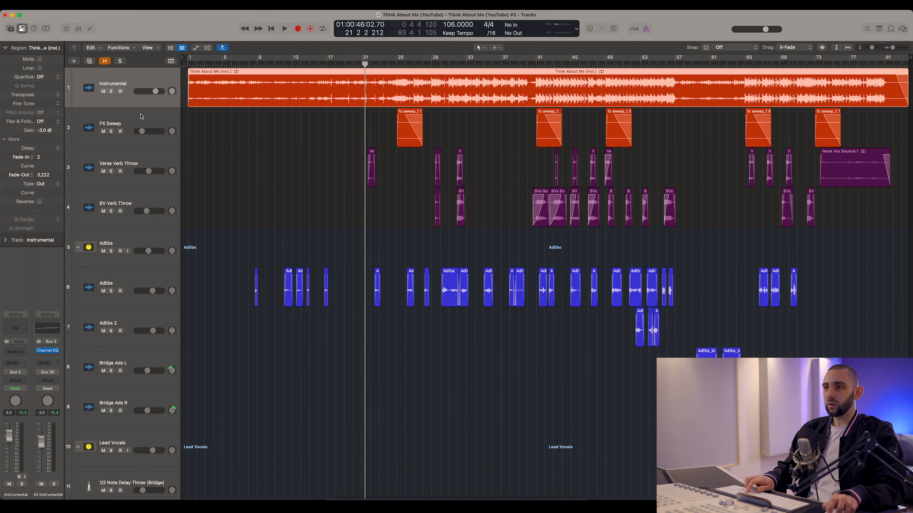
click(141, 116)
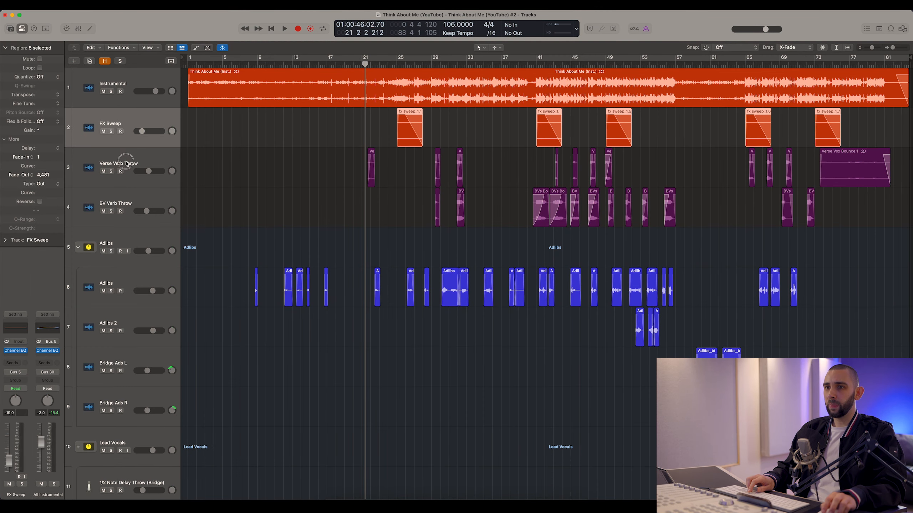
Step: Examine the Verse Verb Throw and BV Verb Throw tracks together with the Instrumental and FX Sweep tracks
click(126, 163)
click(135, 194)
click(133, 161)
click(131, 200)
shift+click(144, 83)
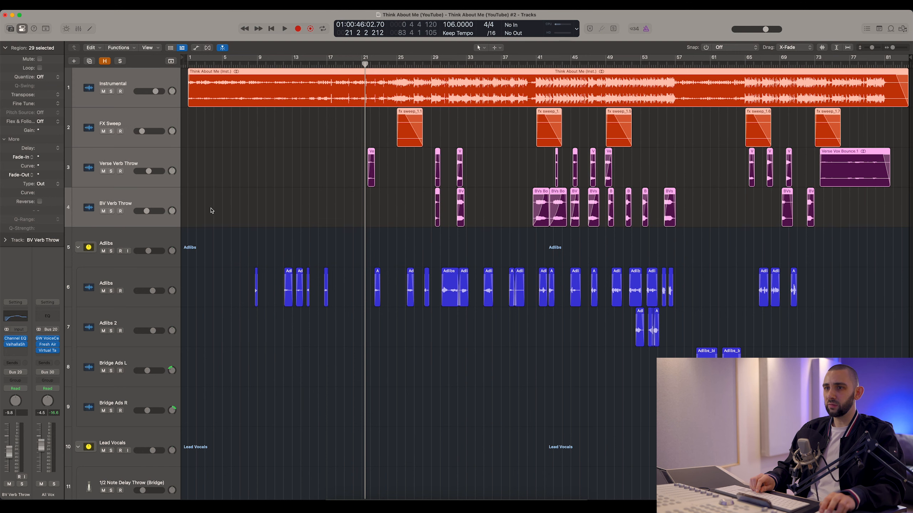
click(133, 197)
click(233, 165)
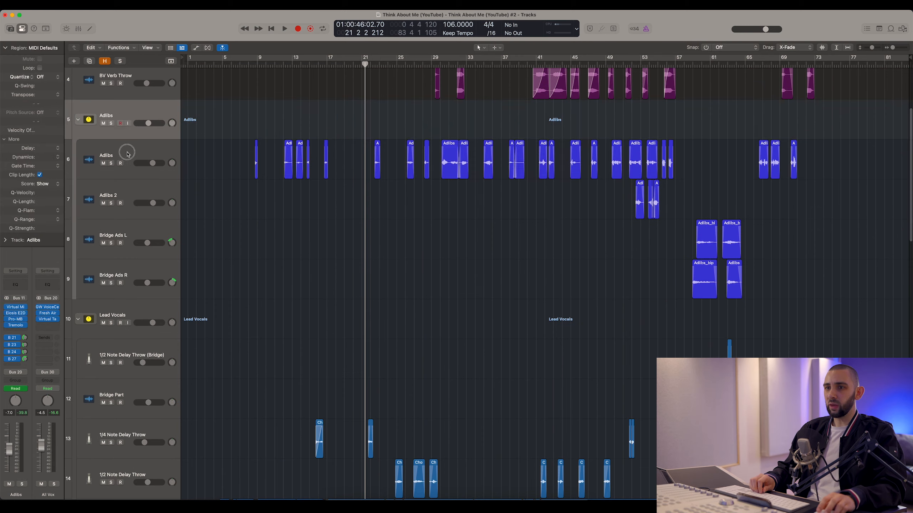
Step: Examine the tracks of the Adlibs stack, from Adlibs through Bridge Ads R
click(127, 153)
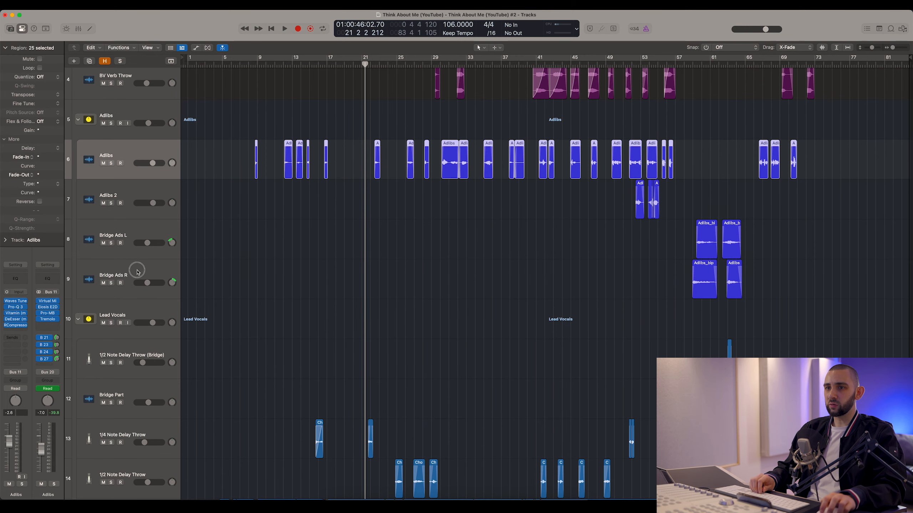
shift+click(138, 273)
click(219, 199)
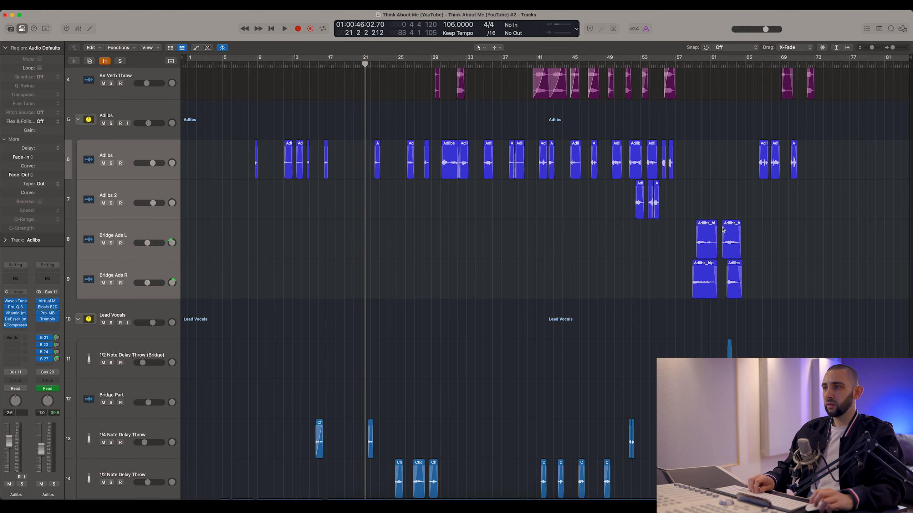
Step: Examine the regions of the four adlib tracks as a group, followed by the single Adlibs track and its parent stack
drag(838, 279, 527, 231)
click(127, 155)
shift+click(125, 264)
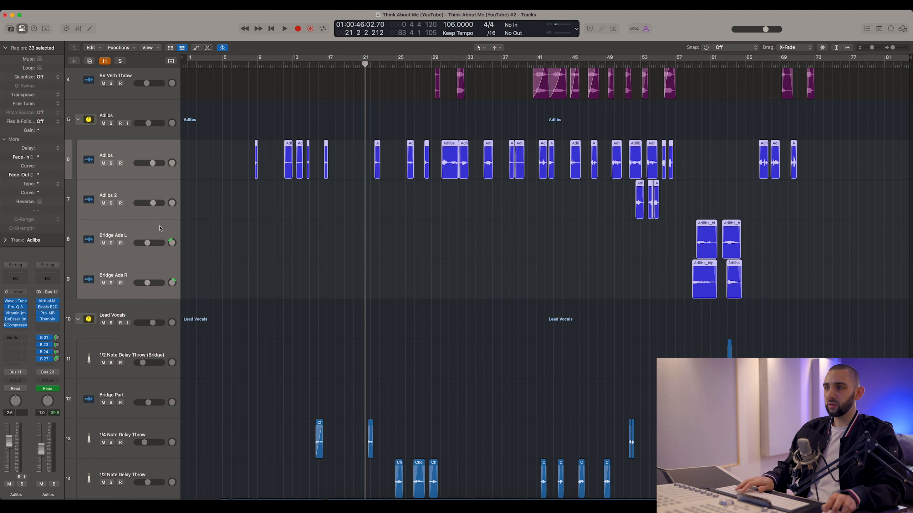
key(super+Right)
key(super+Left)
click(129, 154)
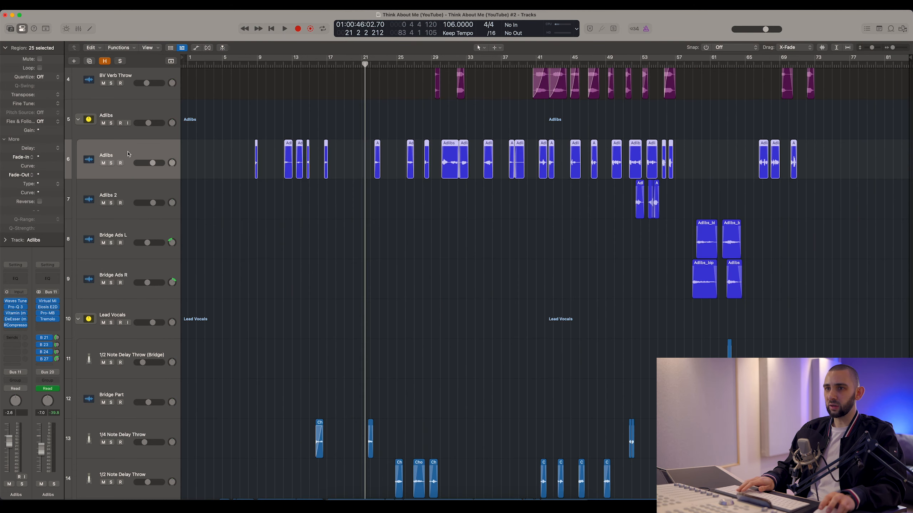
click(115, 116)
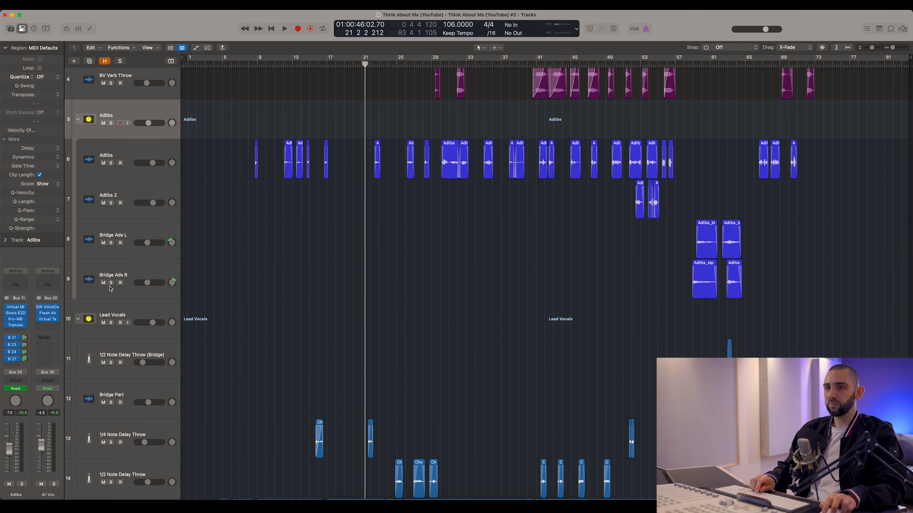
Step: Examine the Lead Vocals stack, focusing on its 1/2 Note Delay Throw (Bridge) and Bridge Part tracks
click(115, 308)
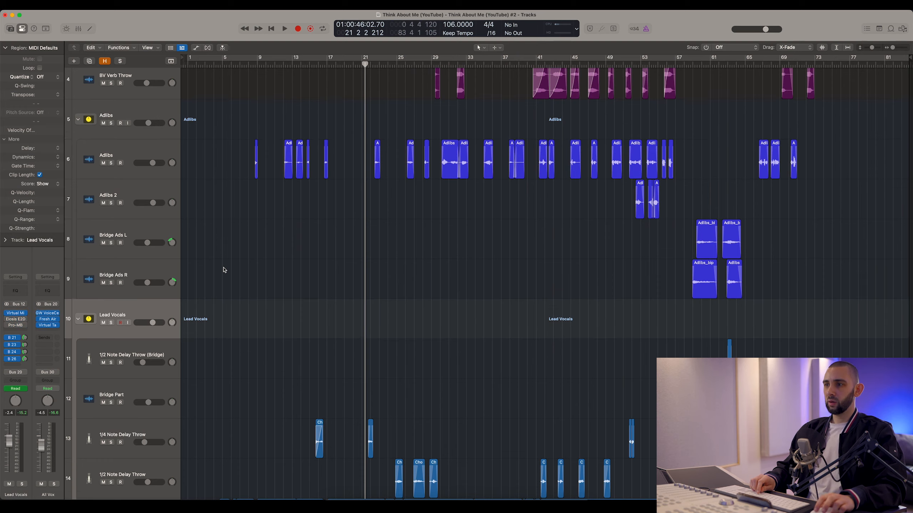
scroll(225, 268, down, 10)
scroll(226, 268, down, 2)
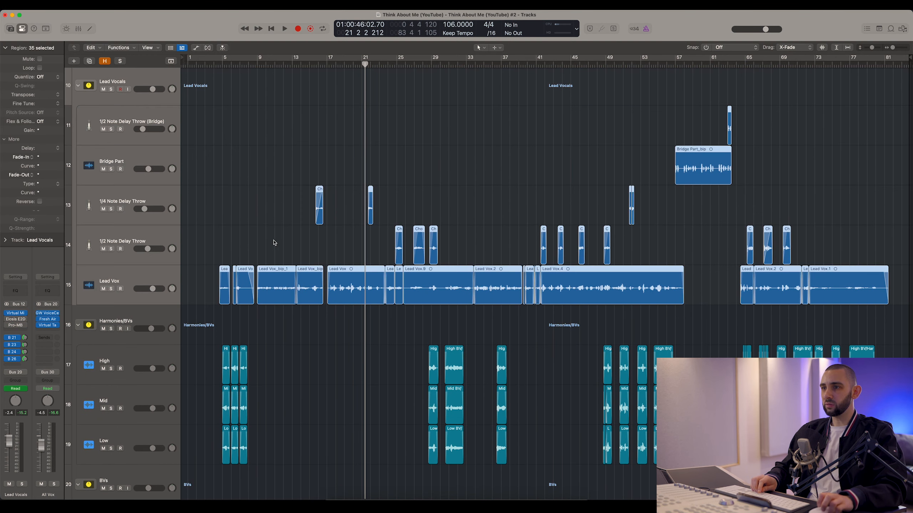
scroll(248, 226, up, 3)
click(130, 173)
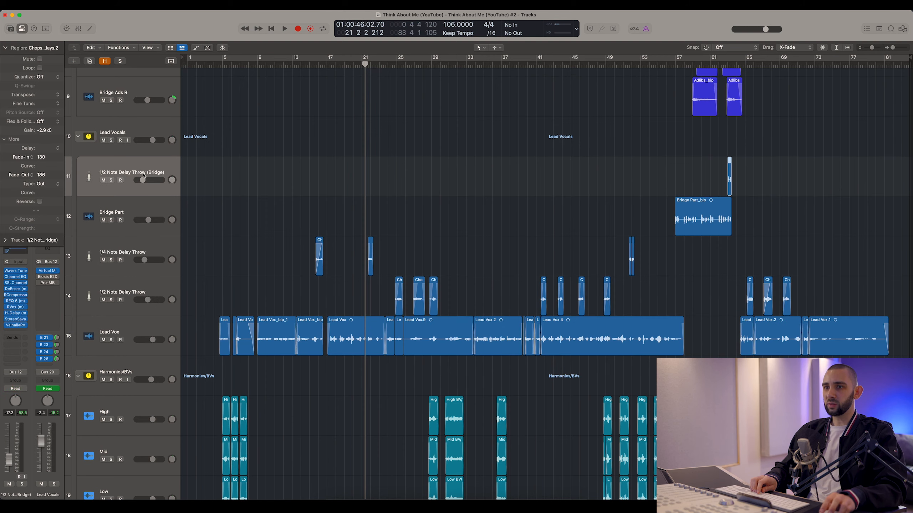
click(555, 202)
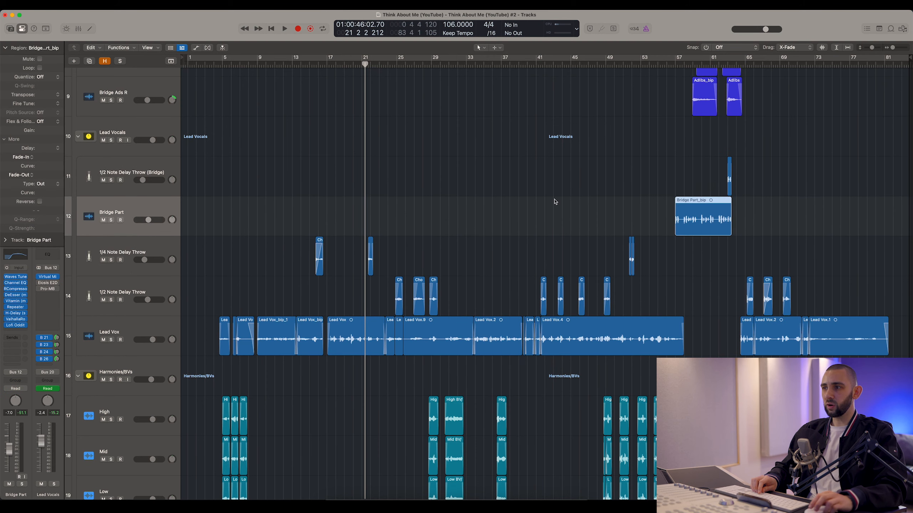
click(741, 216)
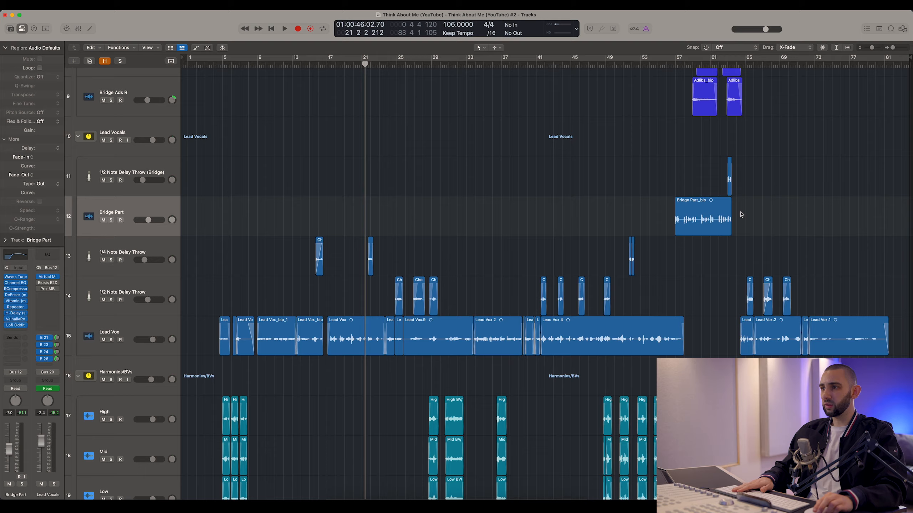
scroll(741, 214, up, 8)
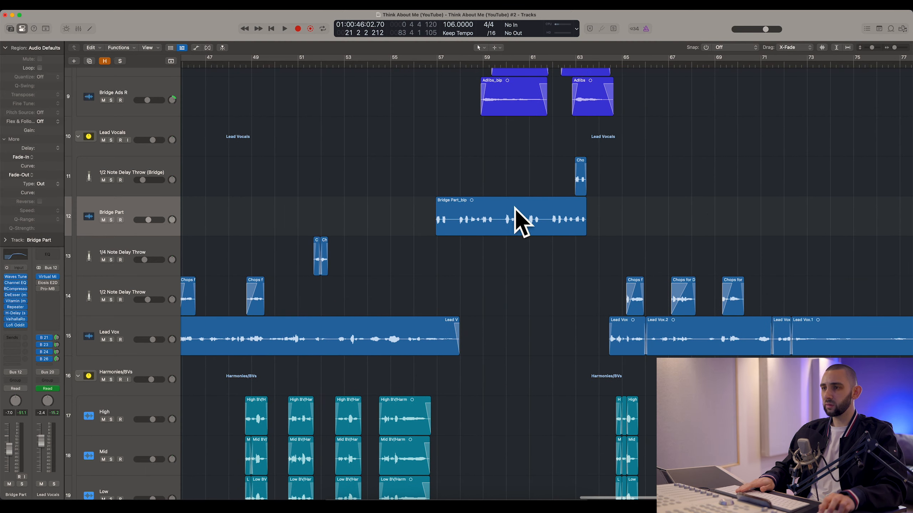
scroll(491, 213, down, 8)
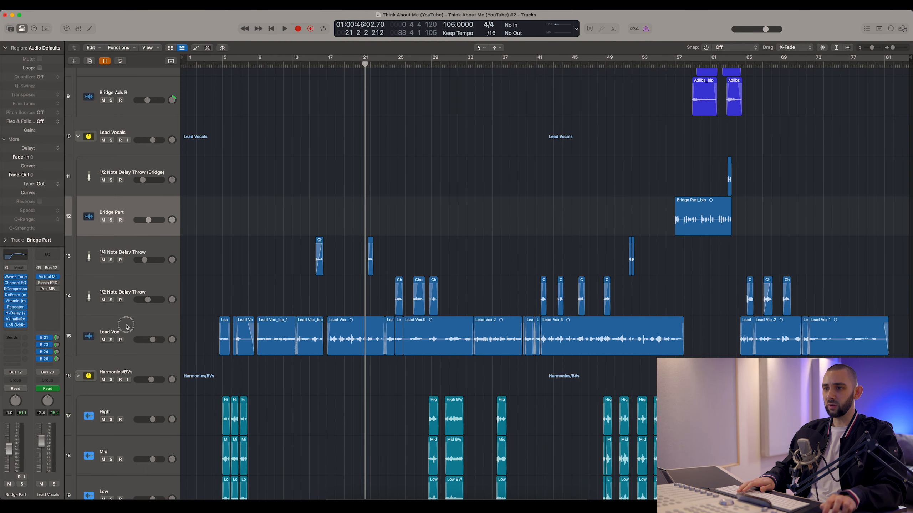
Step: Examine the Lead Vox track's regions and the bridge delay throw, and collapse and re-expand the Lead Vocals stack
click(126, 327)
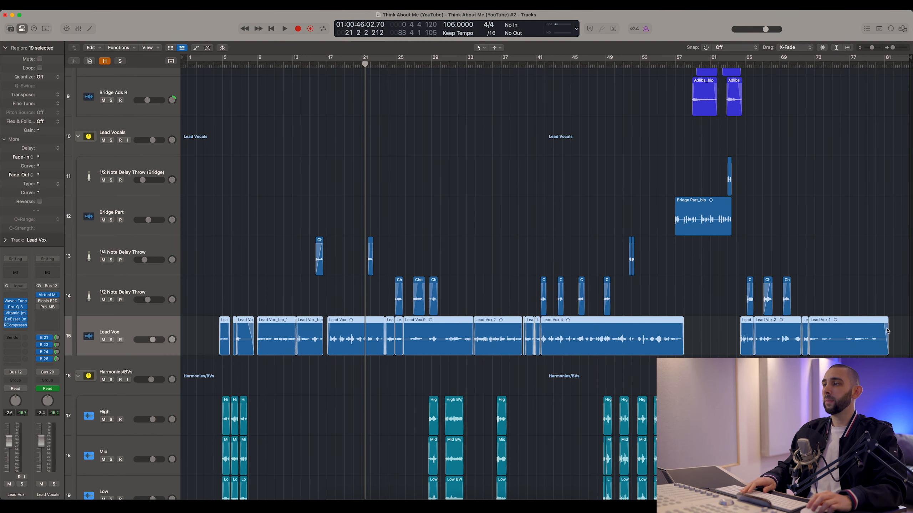
click(124, 169)
scroll(123, 167, up, 1)
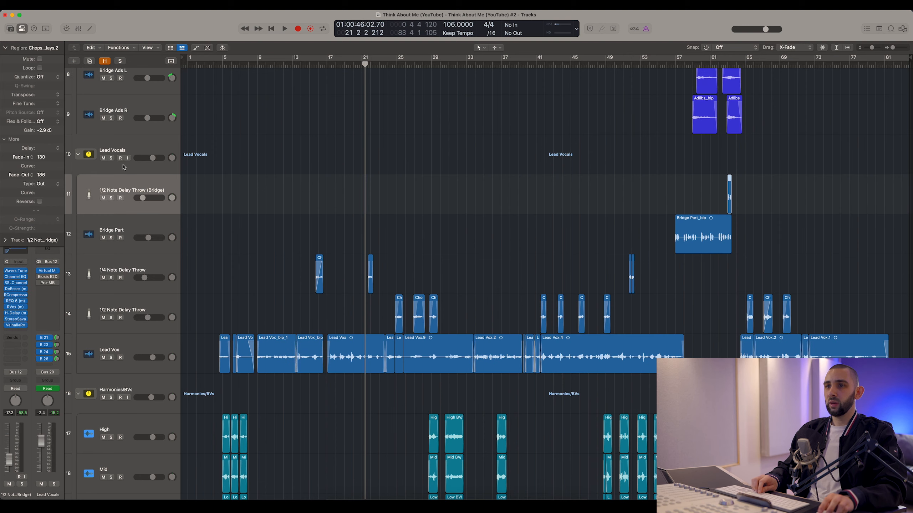
click(124, 150)
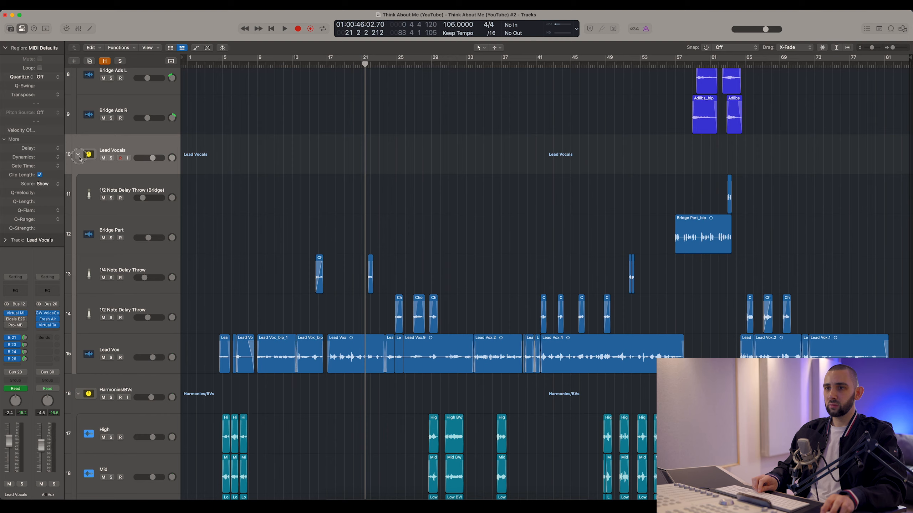
click(79, 155)
click(79, 156)
Step: Examine the High, Mid and Low tracks of the Harmonies/BVs stack together
scroll(133, 302, down, 3)
click(138, 301)
scroll(138, 298, down, 3)
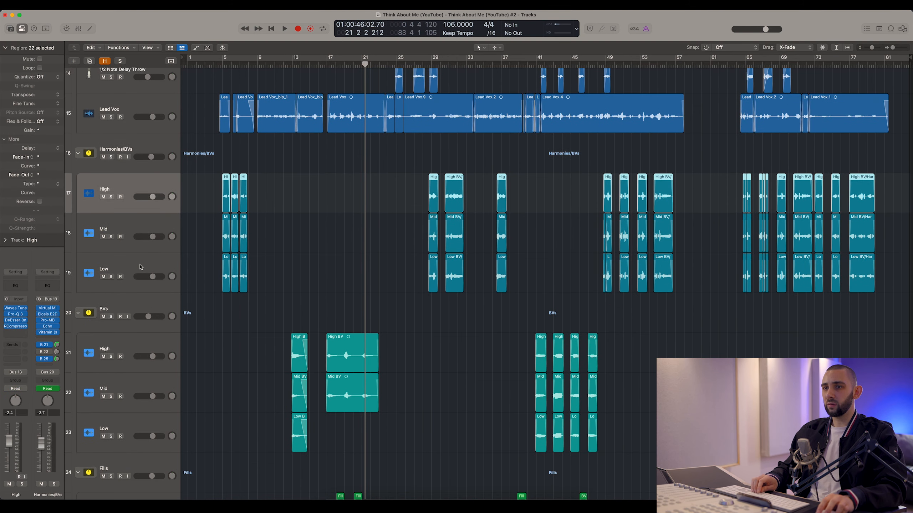
shift+click(140, 267)
click(151, 187)
shift+click(148, 265)
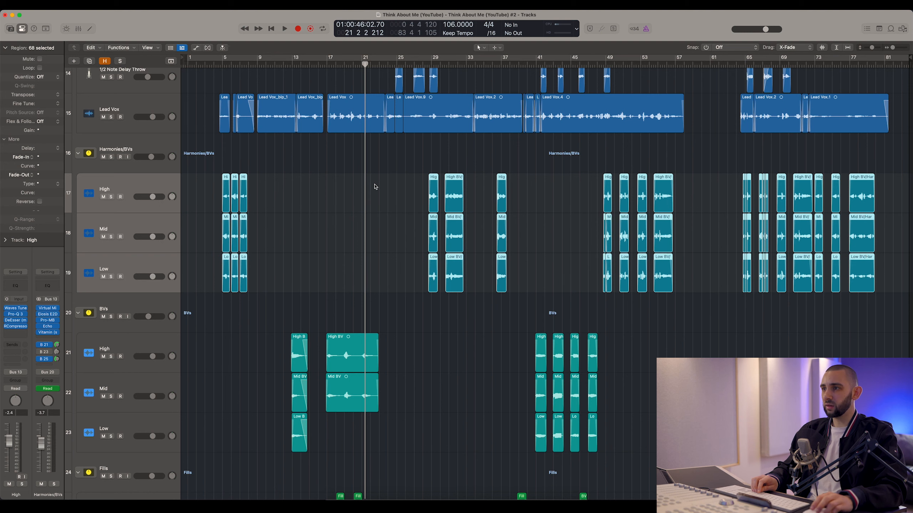
click(280, 224)
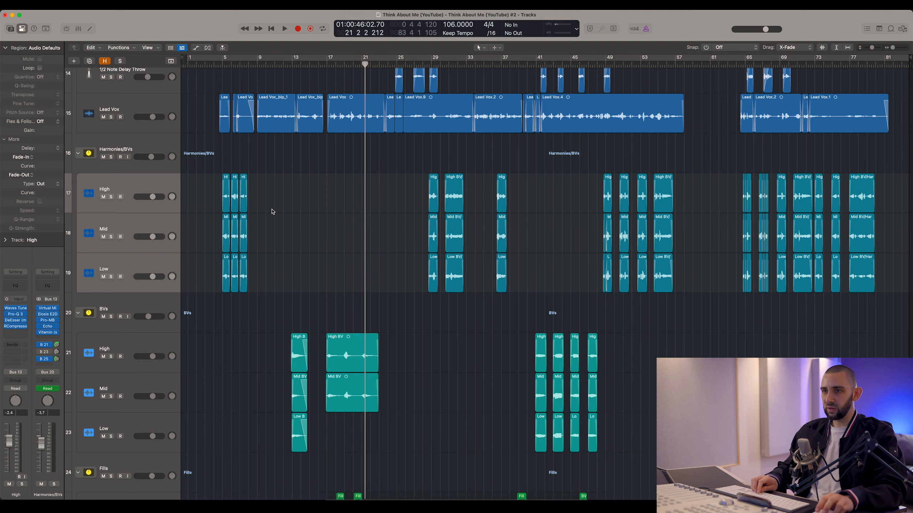
Step: Examine the BVs stack and its High, Mid and Low tracks, comparing them with the Harmonies/BVs tracks
scroll(135, 302, down, 4)
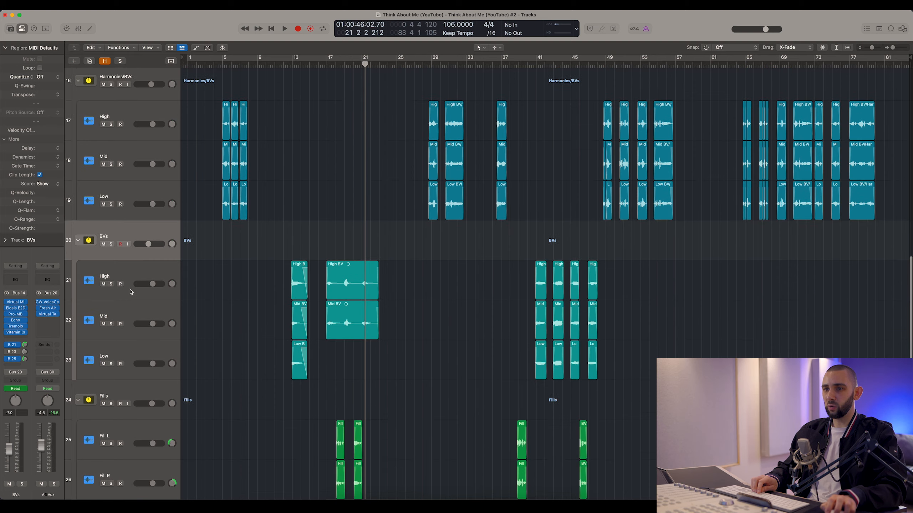
click(132, 294)
shift+click(140, 347)
scroll(242, 310, down, 2)
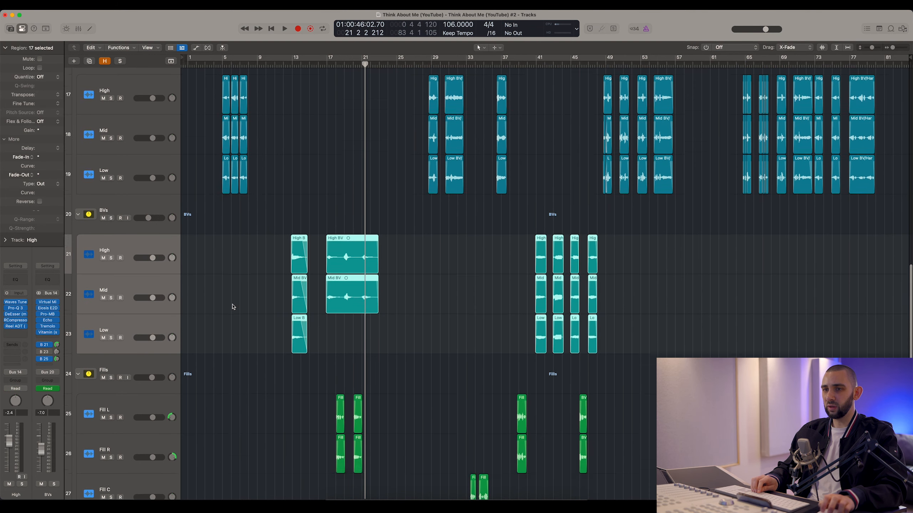
scroll(352, 275, up, 4)
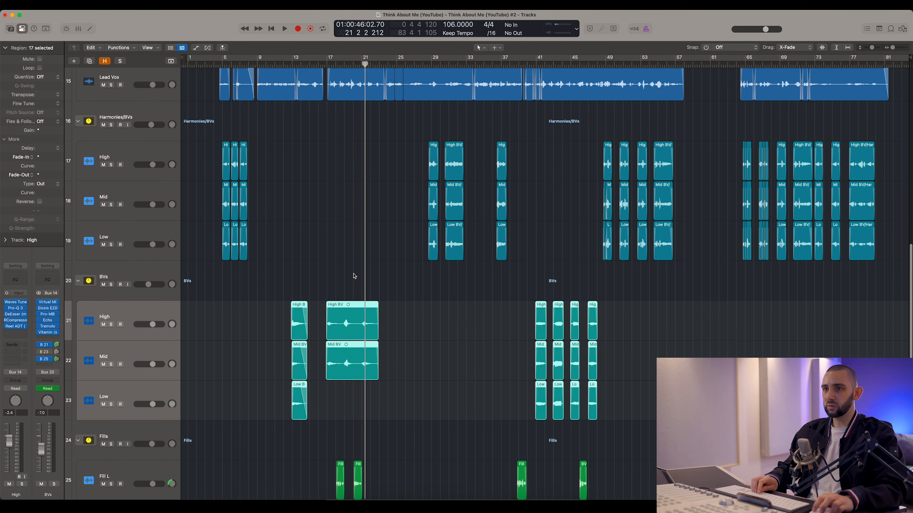
Step: Examine the Fills stack's tracks and regions, from Fill L through Fill C High
scroll(352, 276, down, 8)
click(151, 277)
scroll(151, 278, down, 4)
click(132, 236)
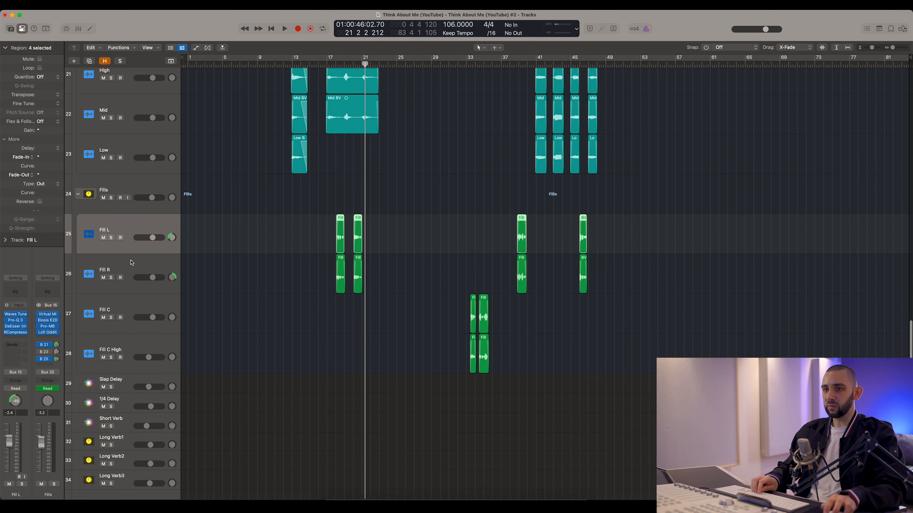
shift+click(140, 345)
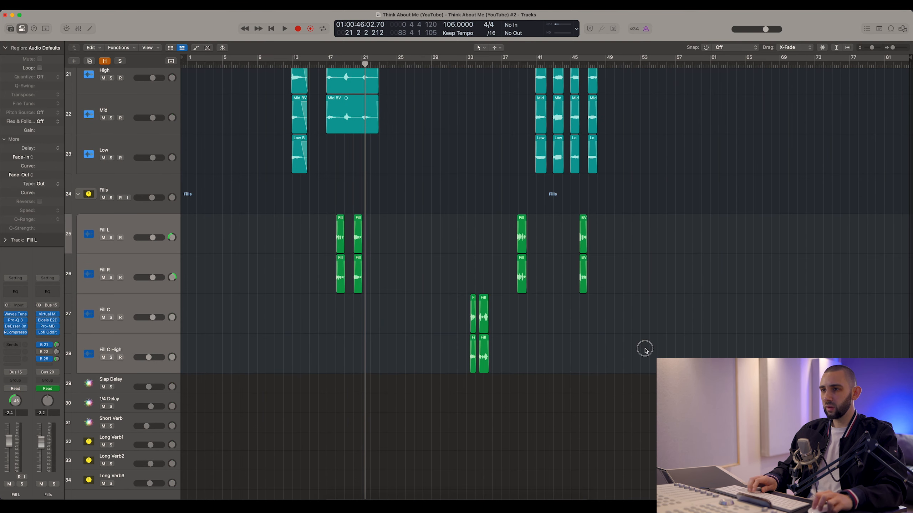
drag(645, 350, 317, 238)
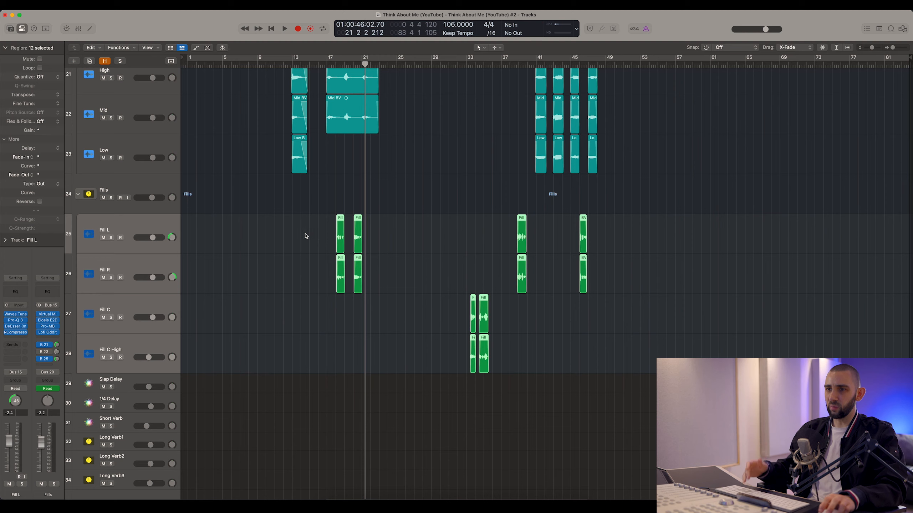
click(130, 226)
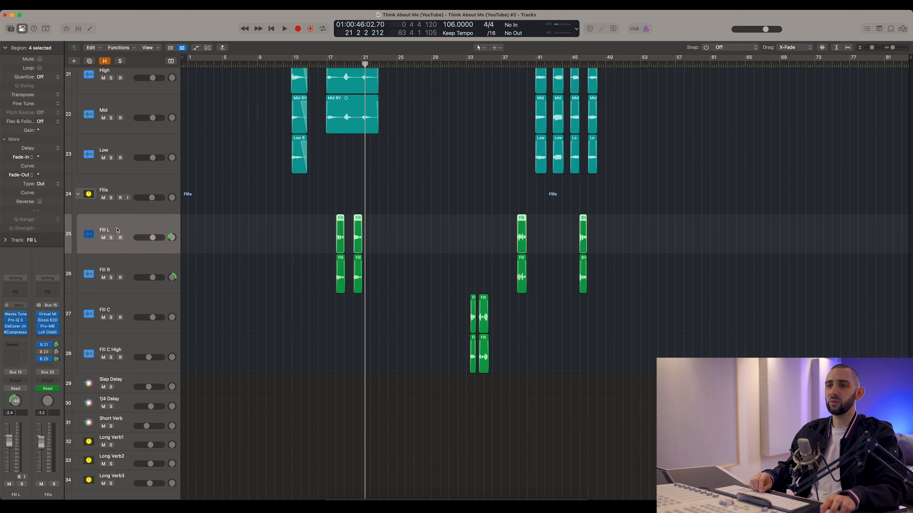
Step: Review the parent stack tracks in ascending order: Fills, BVs, Harmonies/BVs, Lead Vocals and Adlibs
scroll(125, 201, up, 5)
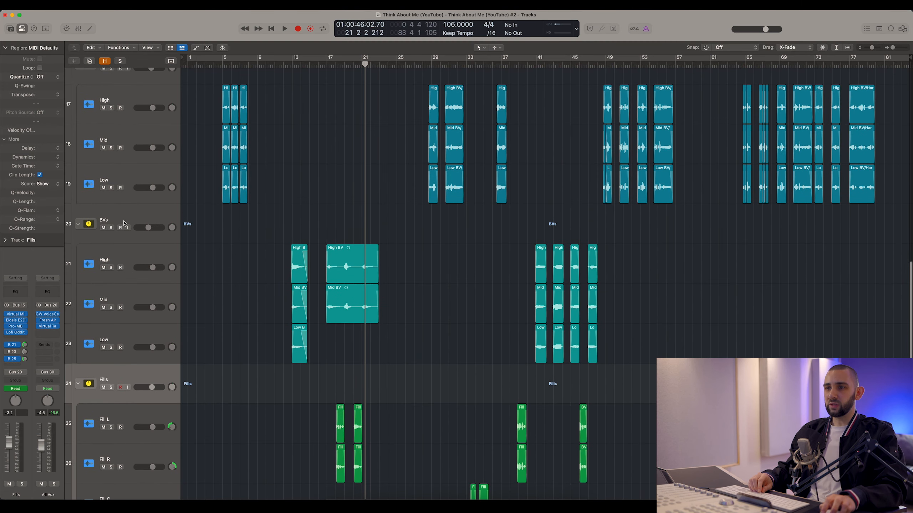
click(124, 223)
scroll(124, 222, up, 5)
click(127, 247)
scroll(122, 220, up, 4)
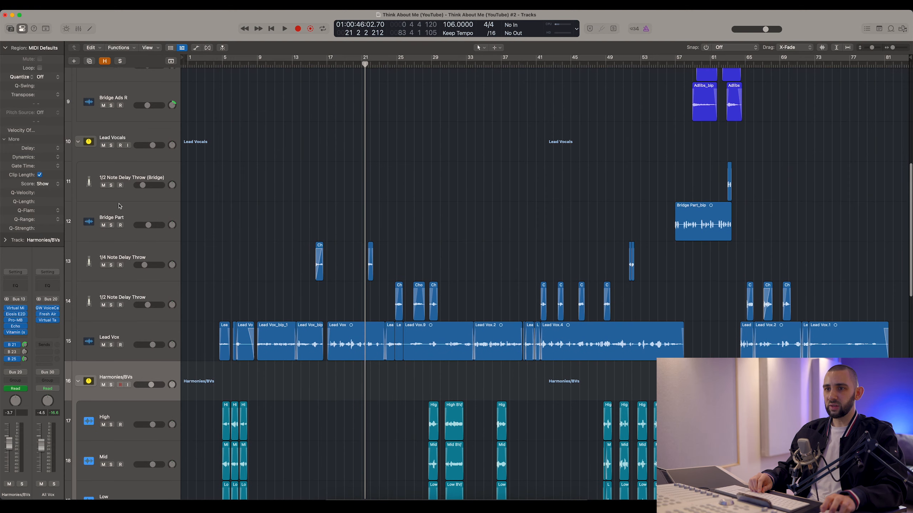
click(123, 138)
scroll(124, 140, up, 6)
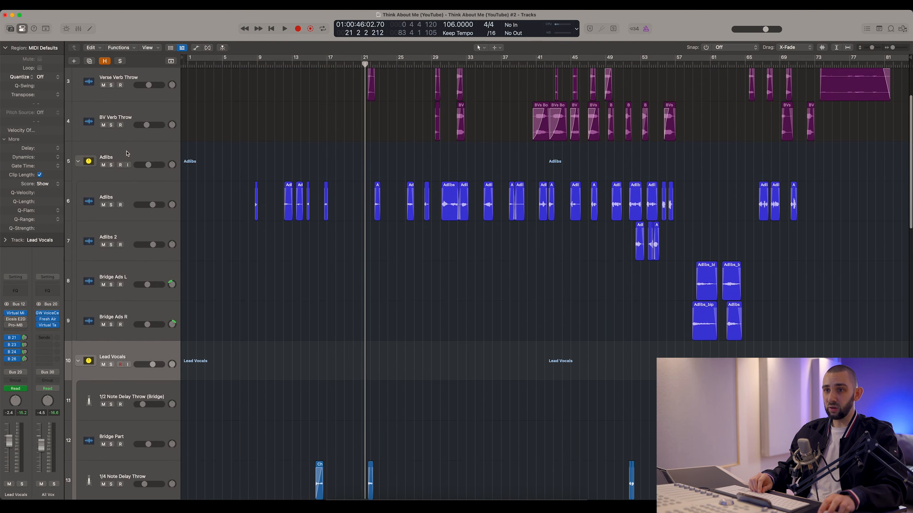
click(126, 154)
scroll(143, 162, up, 3)
Step: Examine the adlib tracks down to Bridge Ads R as a group again, and compare them with their parent stack
scroll(153, 272, down, 5)
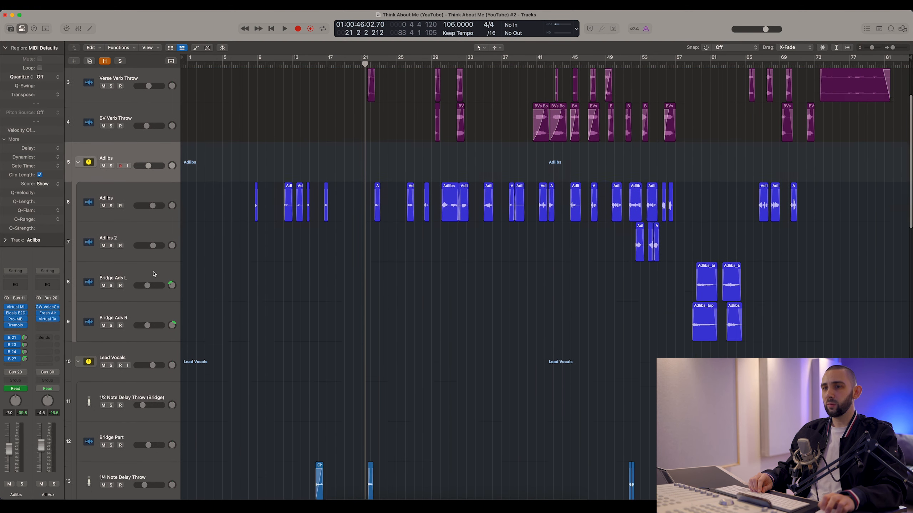
click(123, 168)
shift+click(133, 287)
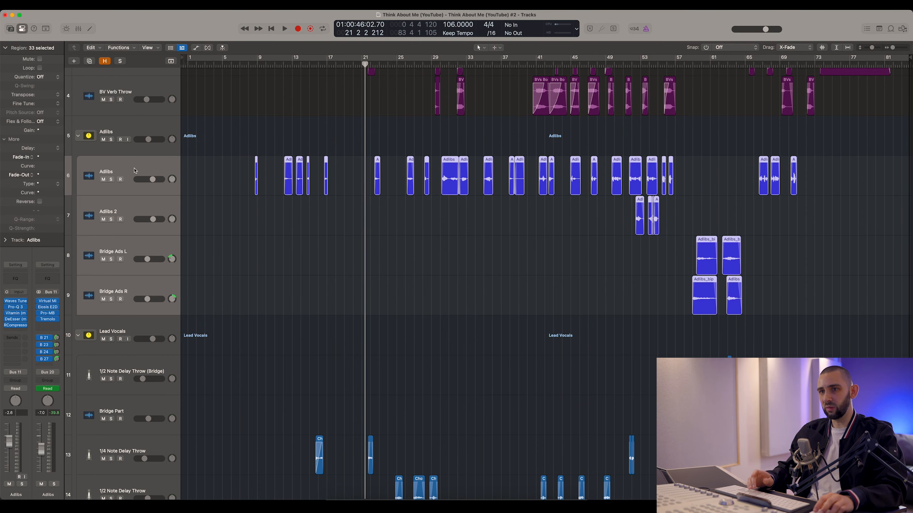
click(134, 168)
scroll(133, 151, up, 1)
click(132, 144)
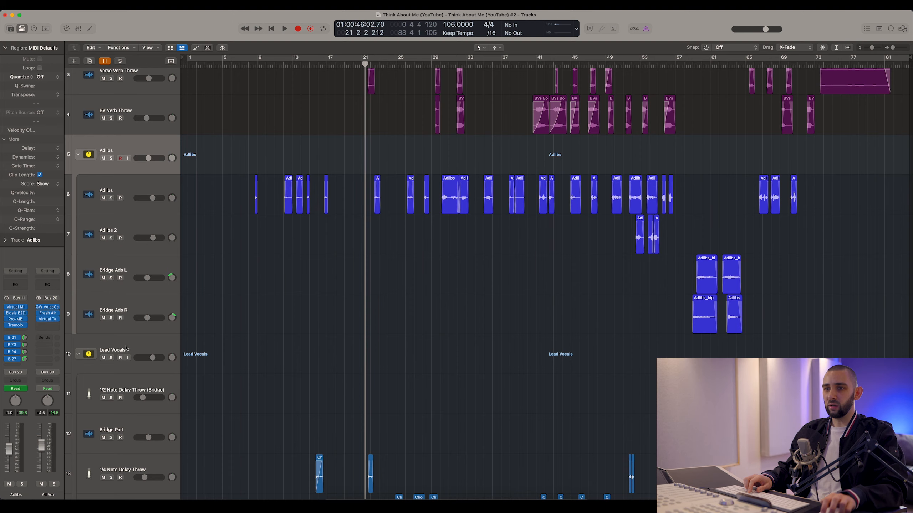
Step: Review the parent stack tracks in descending order: Lead Vocals, Harmonies/BVs, BVs and Fills
click(126, 348)
scroll(126, 350, down, 6)
click(126, 379)
scroll(125, 376, down, 5)
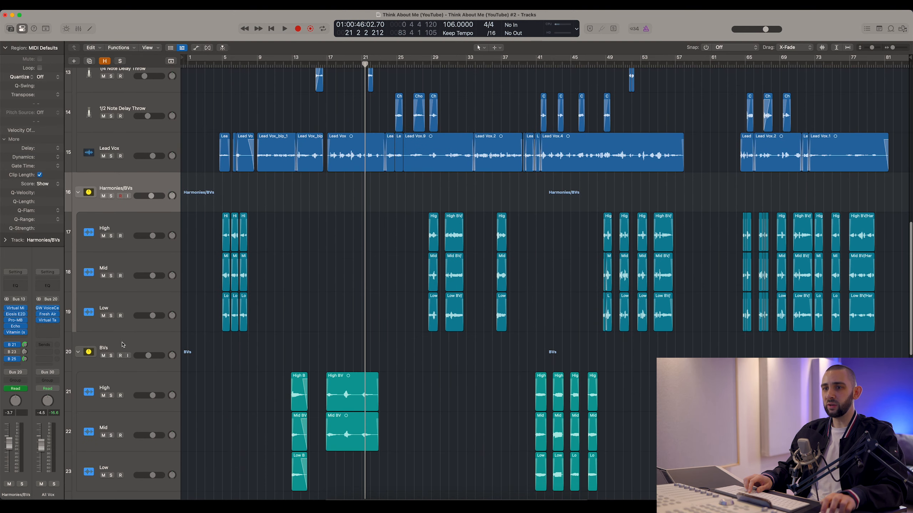
click(123, 345)
scroll(122, 344, down, 5)
click(121, 352)
scroll(121, 352, down, 4)
Step: Examine the Instrumental track's routing and compare it with that of the Lead Vocals stack
scroll(119, 180, up, 15)
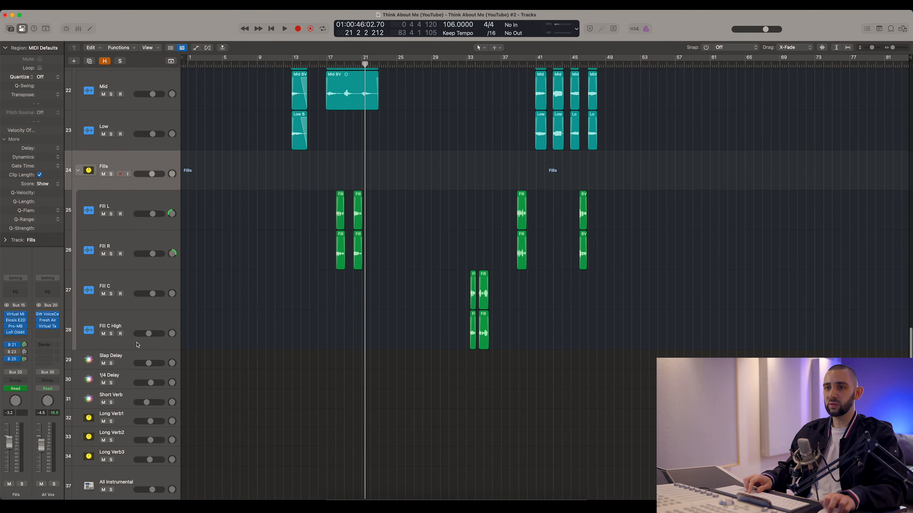
scroll(122, 92, up, 7)
click(130, 89)
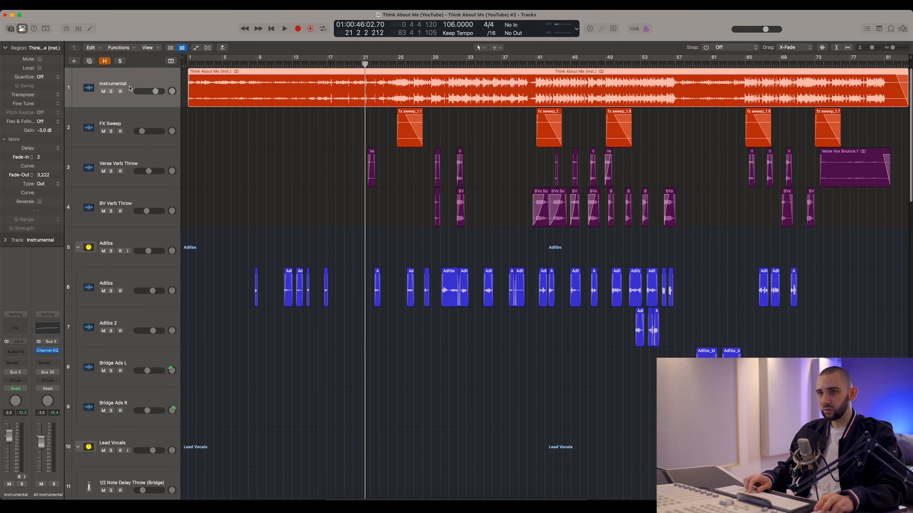
scroll(163, 195, down, 6)
click(108, 230)
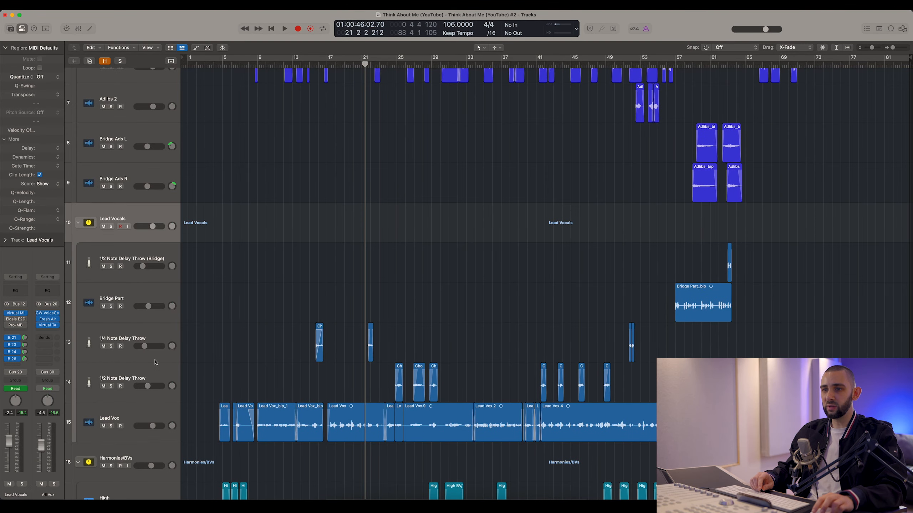
Step: Examine the delay and reverb return tracks below the Fills stack, focusing on Slap Delay
scroll(155, 361, down, 10)
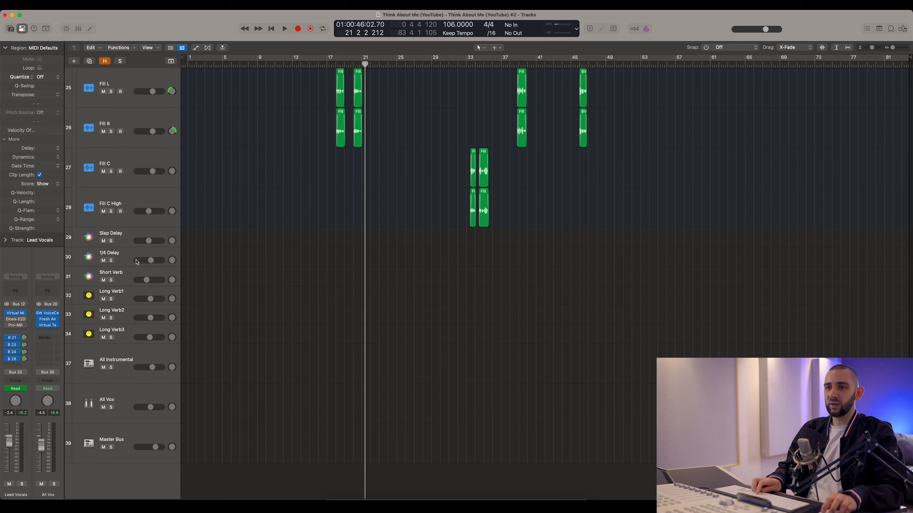
click(127, 241)
scroll(72, 341, up, 3)
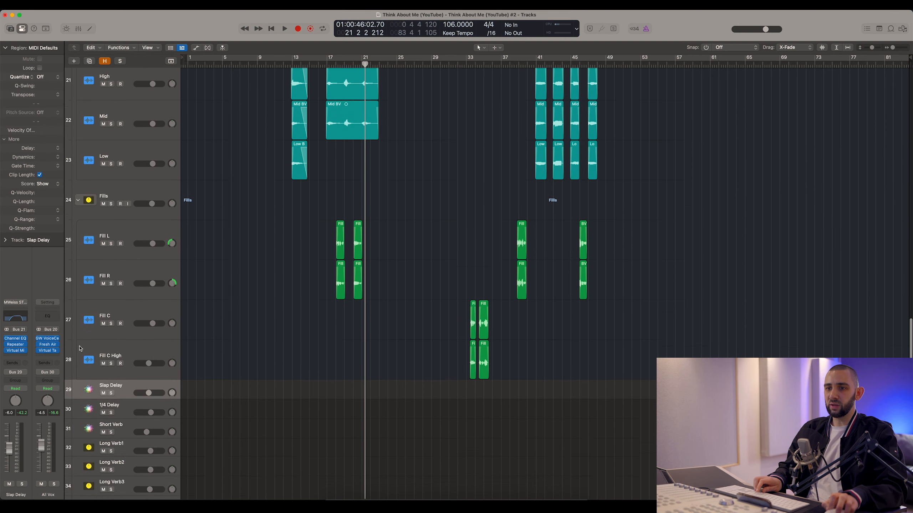
Step: Examine the effect return tracks below Slap Delay in order: 1/4 Delay, Short Verb, Long Verb1 and Long Verb2
key(Down)
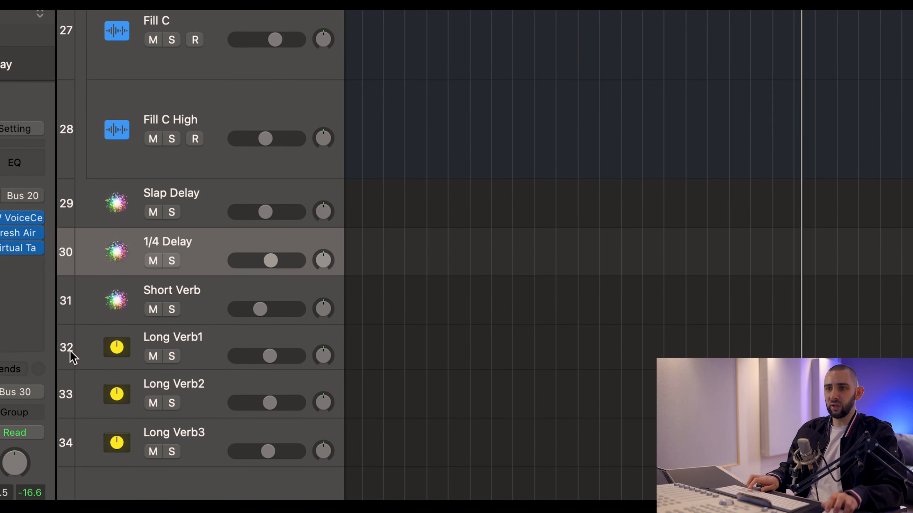
key(Down)
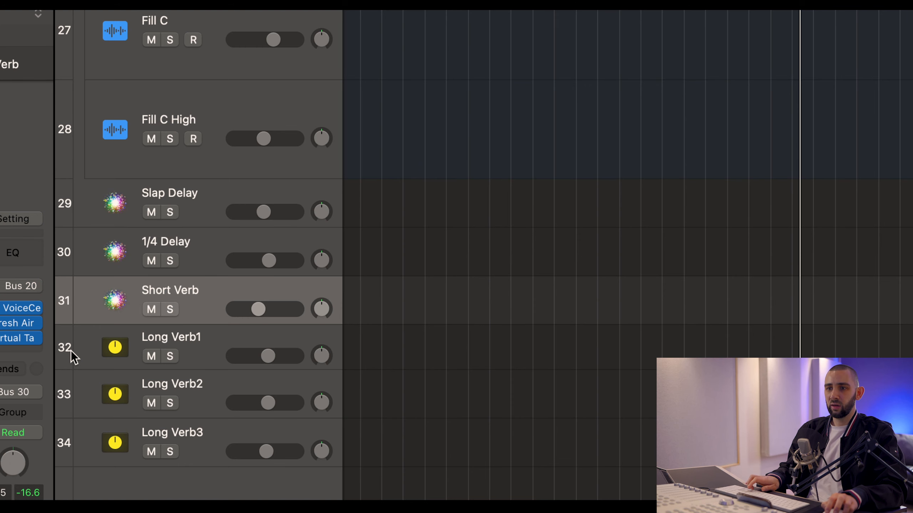
key(Down)
key(Down)
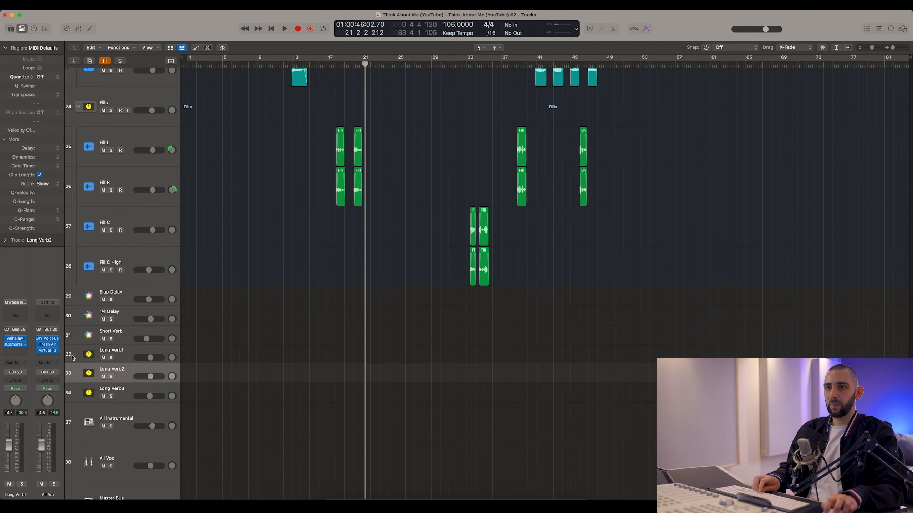
Step: Go back to the Lead Vocals stack and examine its bus, inserts and sends
scroll(137, 161, up, 10)
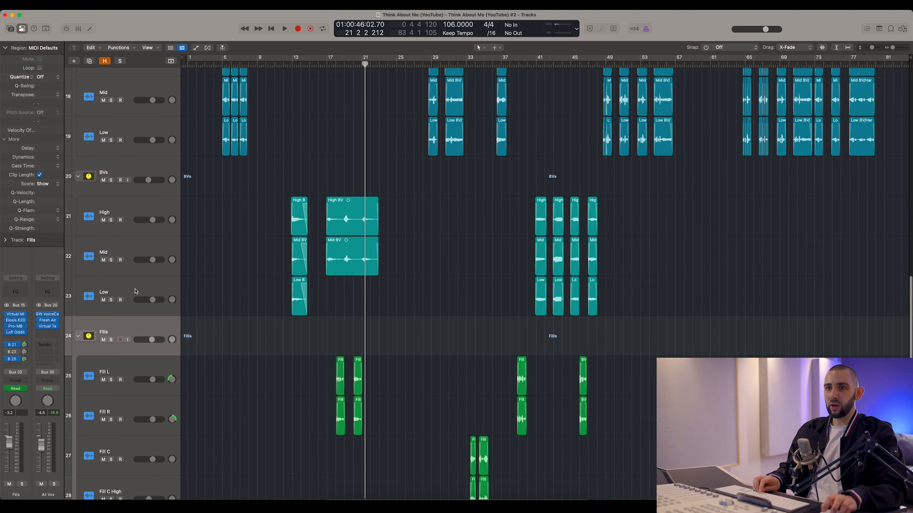
scroll(137, 161, up, 2)
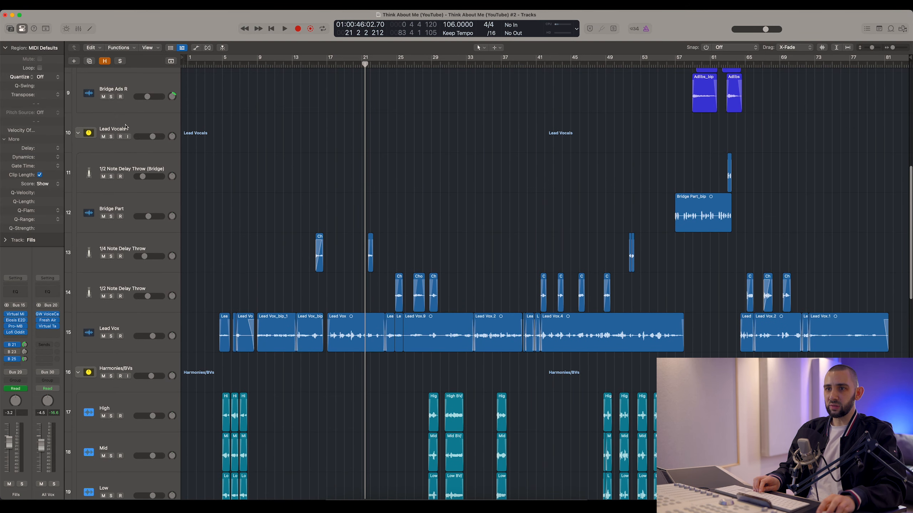
click(138, 134)
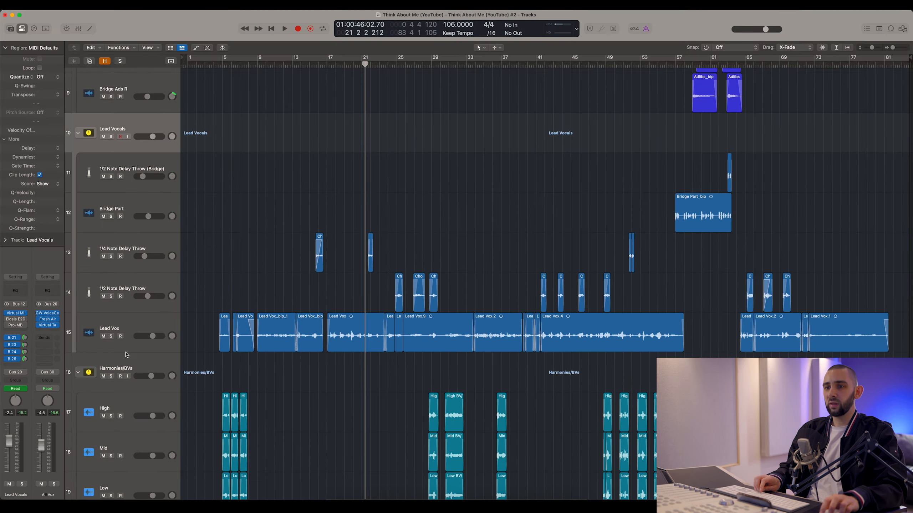
Step: Review the All Vox bus and the Slap Delay return beneath the vocal stacks
scroll(126, 355, down, 15)
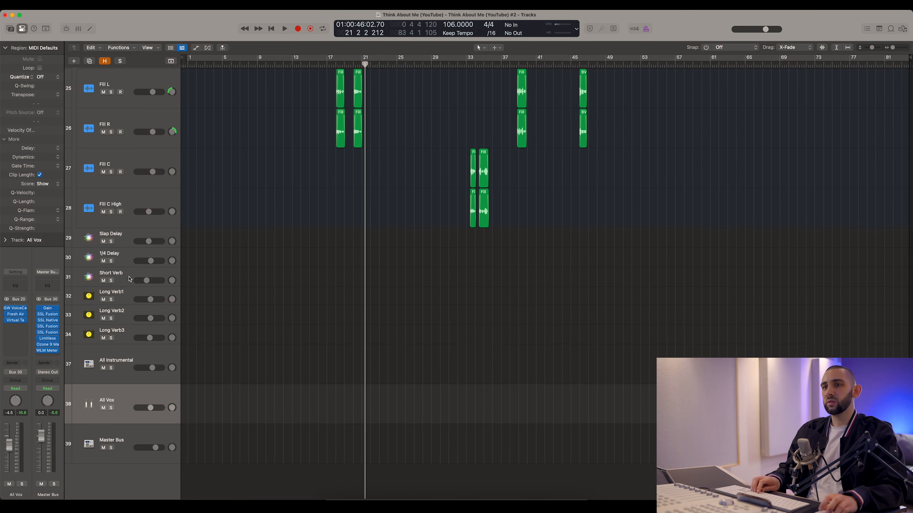
scroll(212, 272, up, 1)
scroll(210, 266, up, 10)
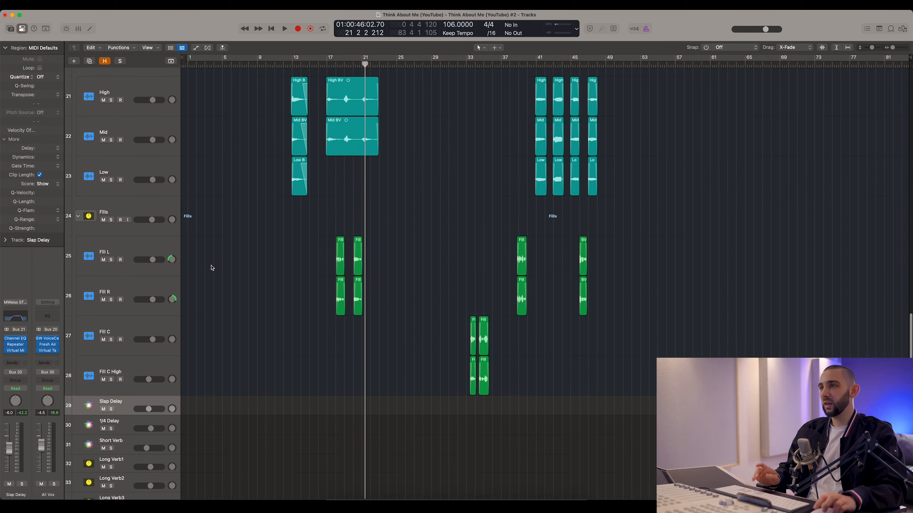
Step: Compare the High track in the BVs stack with the Lead Vox track and its parent Lead Vocals stack
click(150, 255)
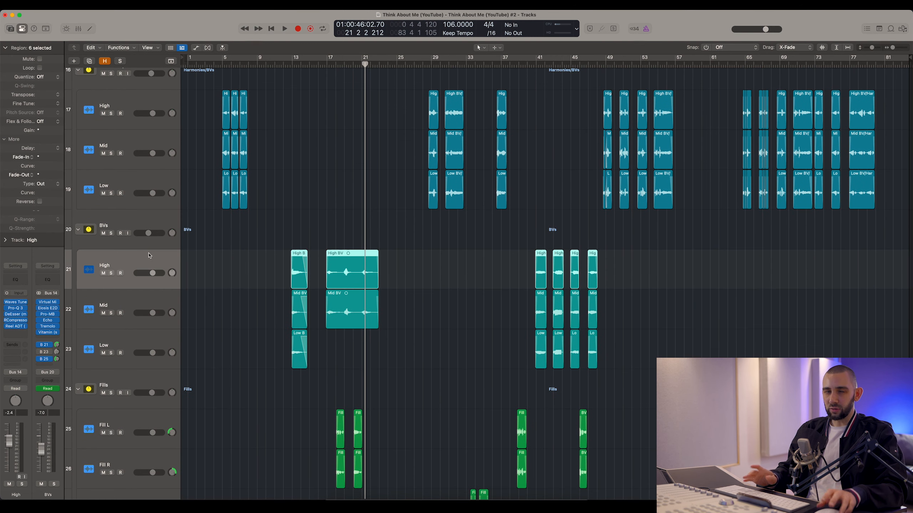
scroll(230, 270, up, 5)
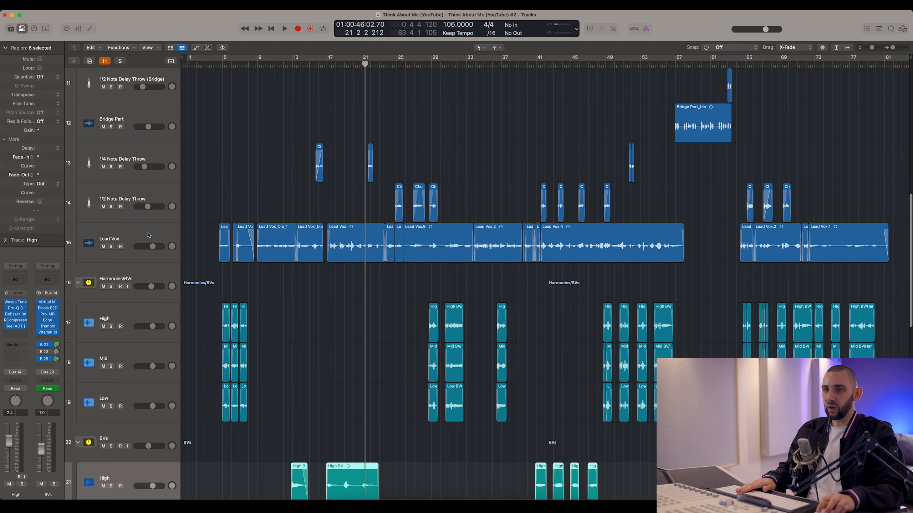
click(148, 235)
scroll(215, 239, up, 3)
click(122, 164)
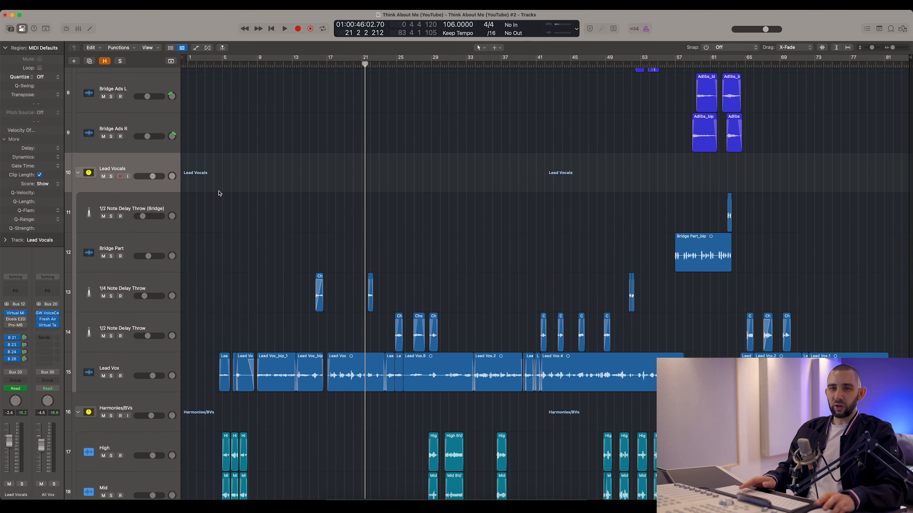
Step: Review the throw tracks near the start of the track list and the Adlibs stack with its regions
scroll(233, 201, up, 7)
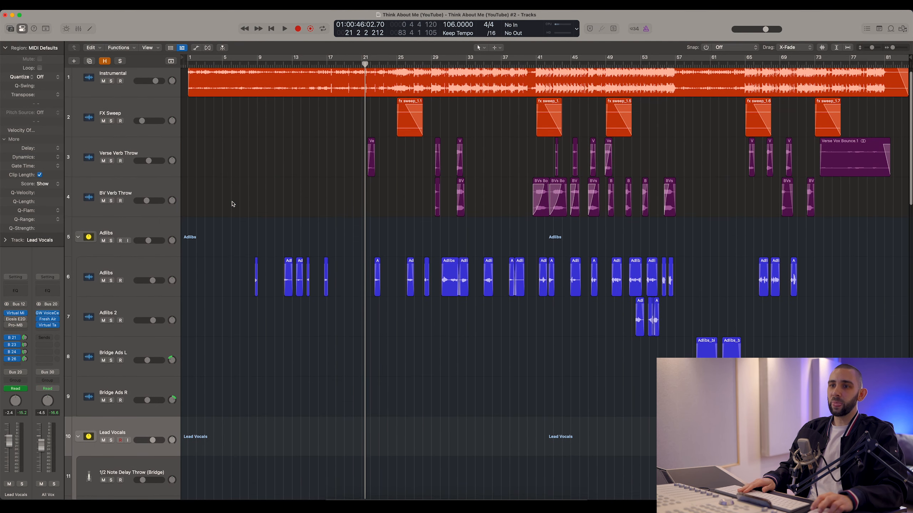
scroll(287, 159, down, 7)
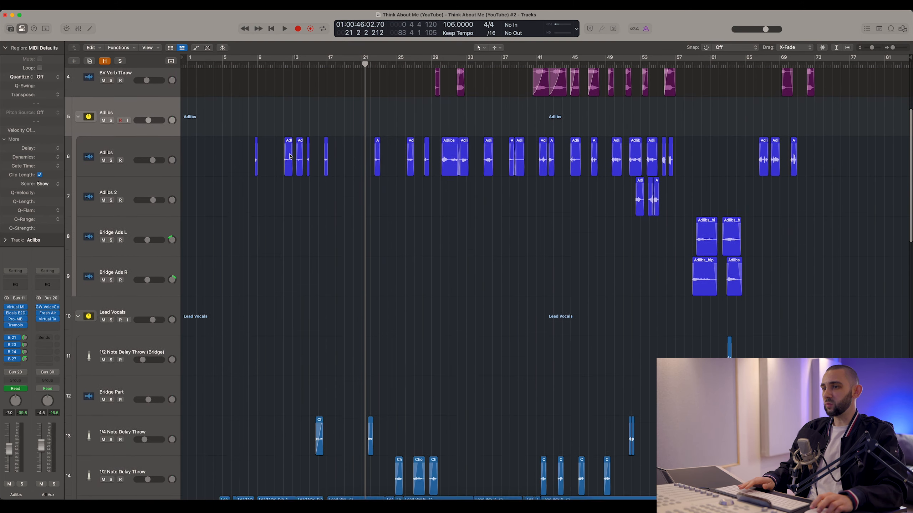
click(286, 160)
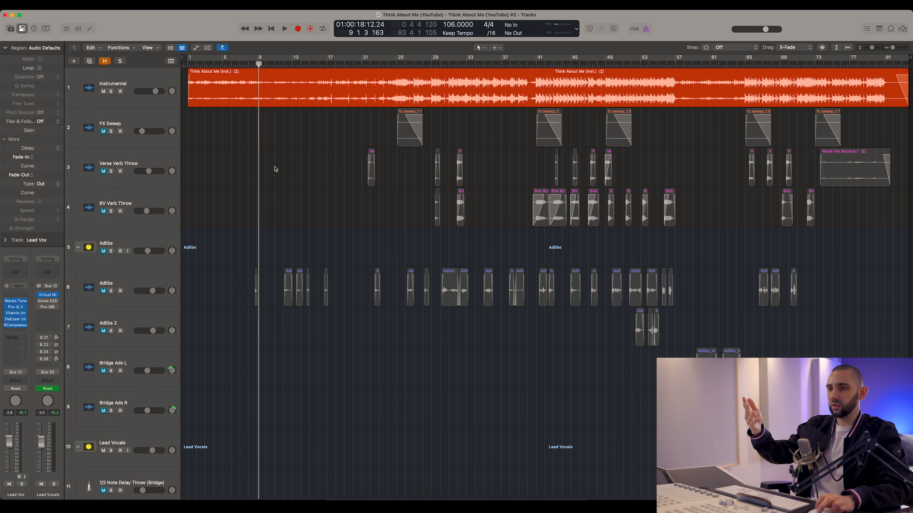
Step: Look over the muted harmony, BV and fill tracks and return to the unmuted Lead Vox track
scroll(274, 169, down, 15)
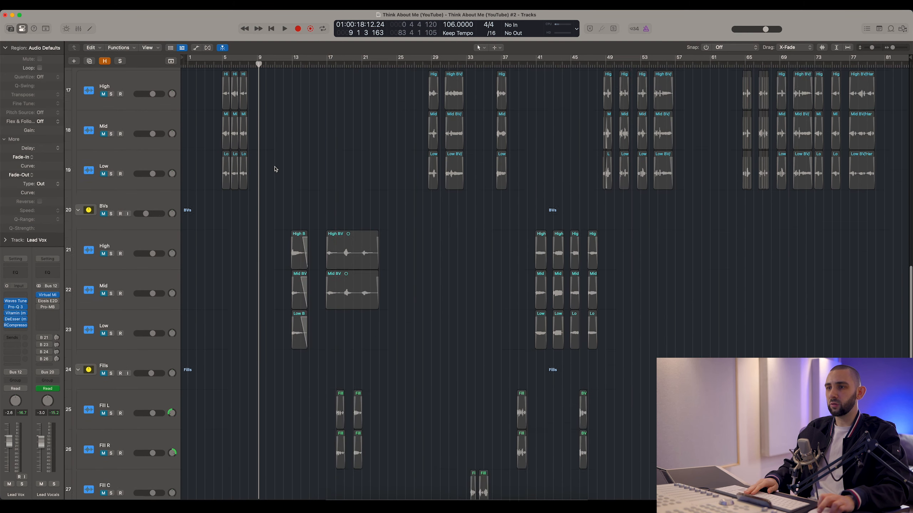
scroll(274, 169, down, 7)
scroll(275, 169, up, 12)
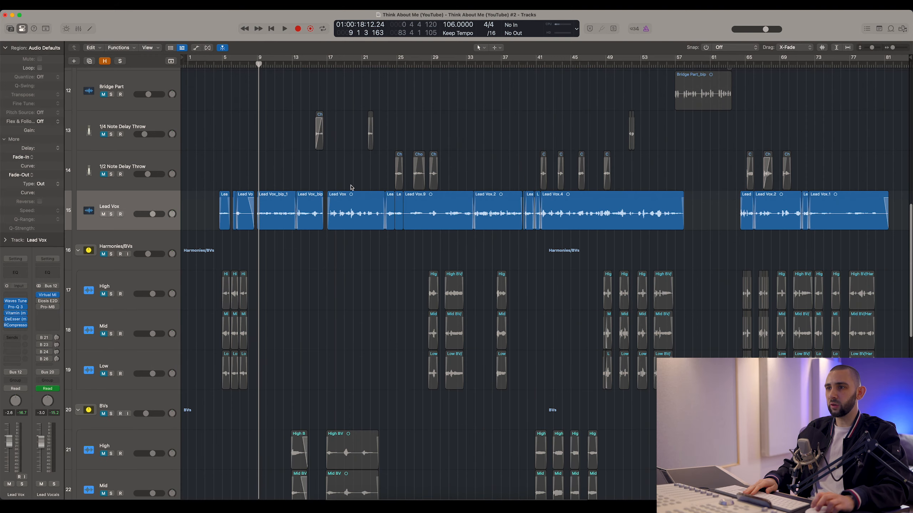
Step: Select the Lead Vox track and place the playhead at bar 17, leaving its regions deselected
click(180, 205)
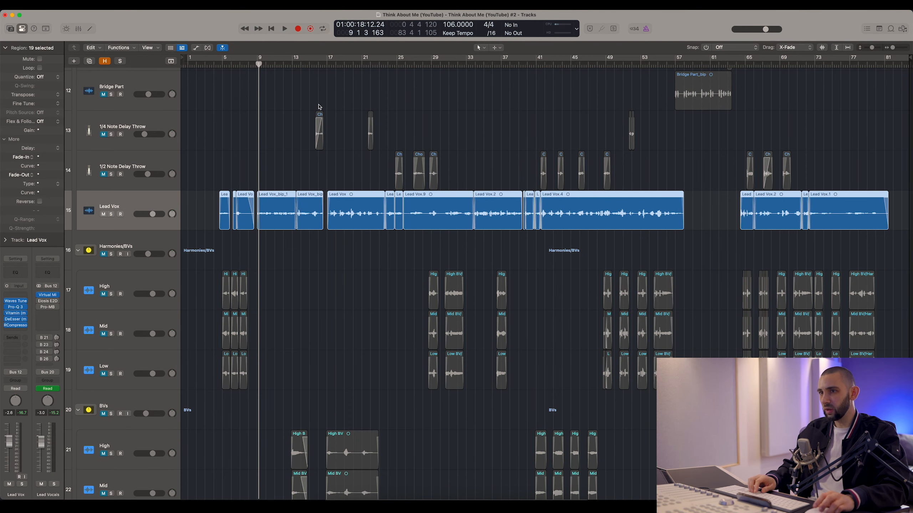
click(328, 64)
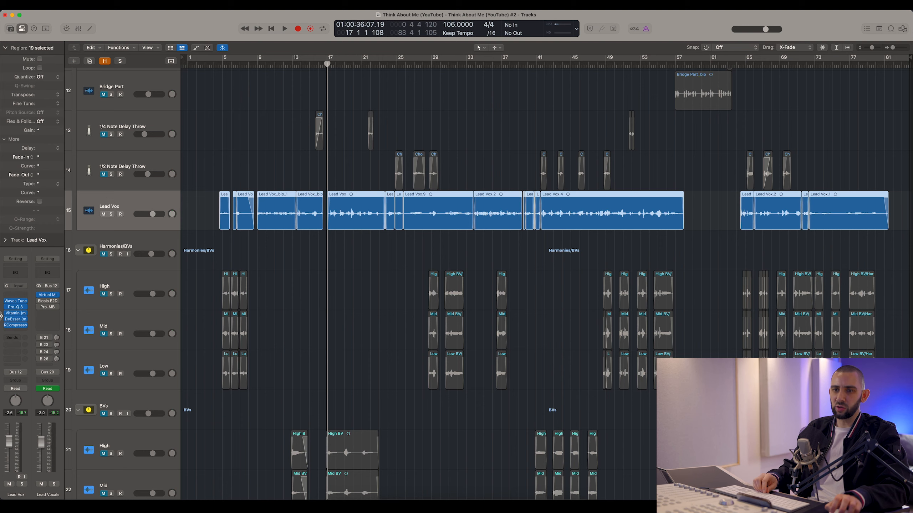
click(206, 197)
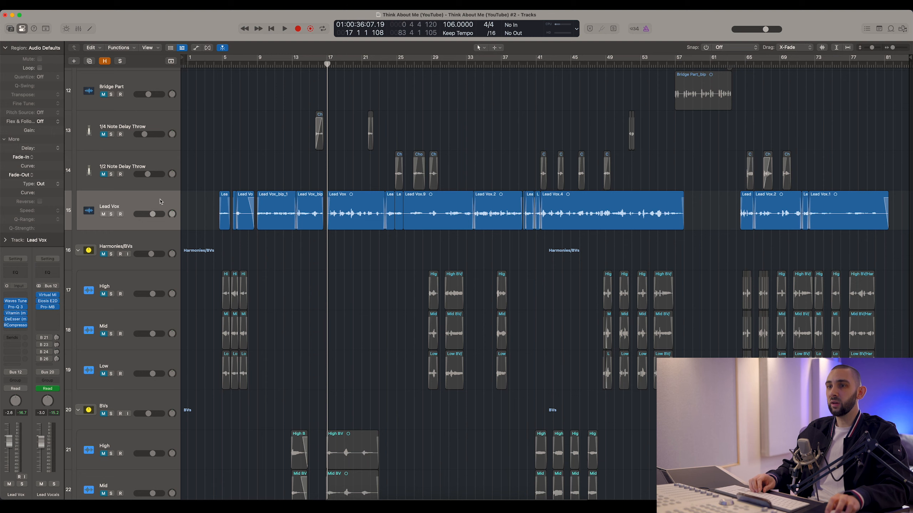
Step: Step through the muted tracks from Lead Vox down to Mid in the BVs stack and back to Lead Vox
key(Down)
key(Down)
key(Down)
key(Down)
key(Down)
key(Down)
key(Down)
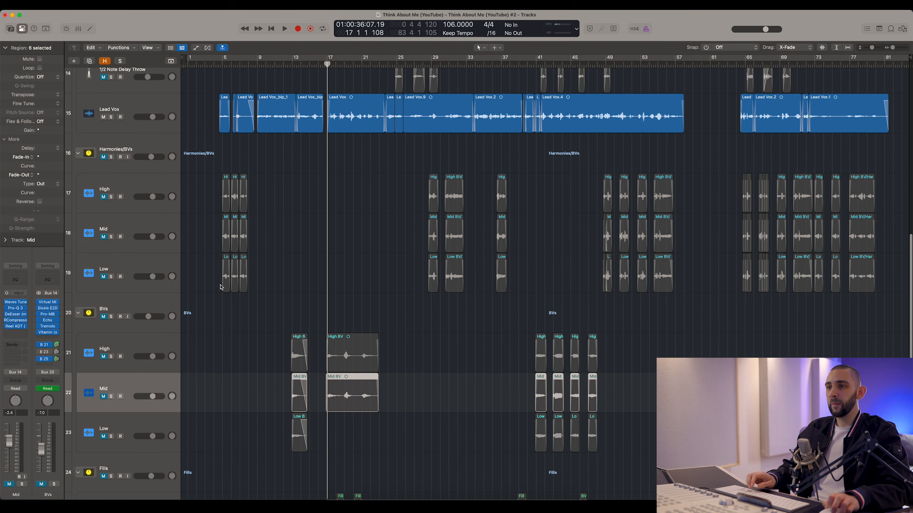
key(Up)
key(Up)
key(Up)
key(Up)
key(Up)
key(Up)
key(Up)
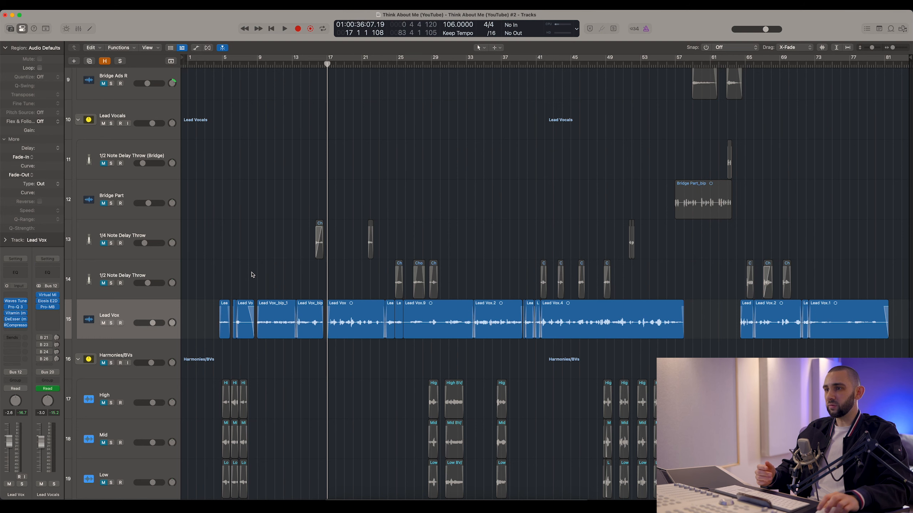
Step: Look over the muted throw and adlib tracks above Lead Vox, and inspect the selected Lead Vox regions along the timeline
scroll(245, 280, down, 3)
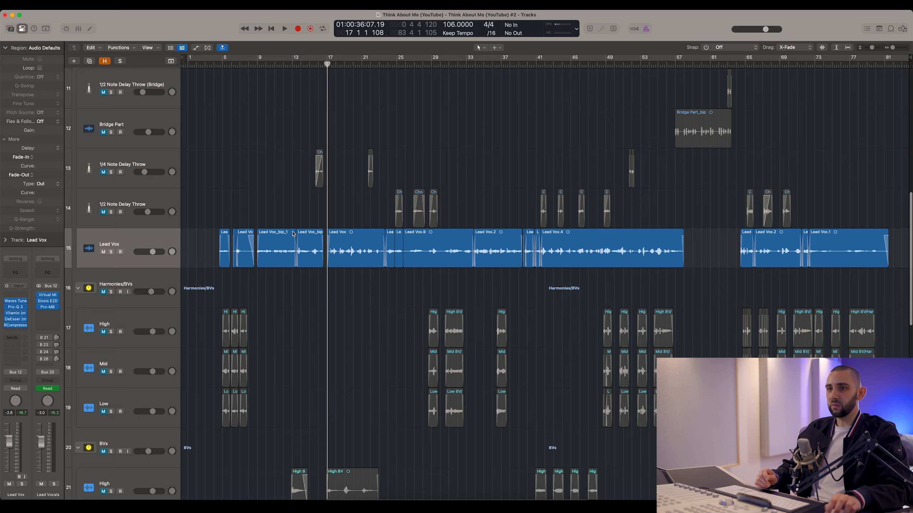
scroll(189, 253, up, 15)
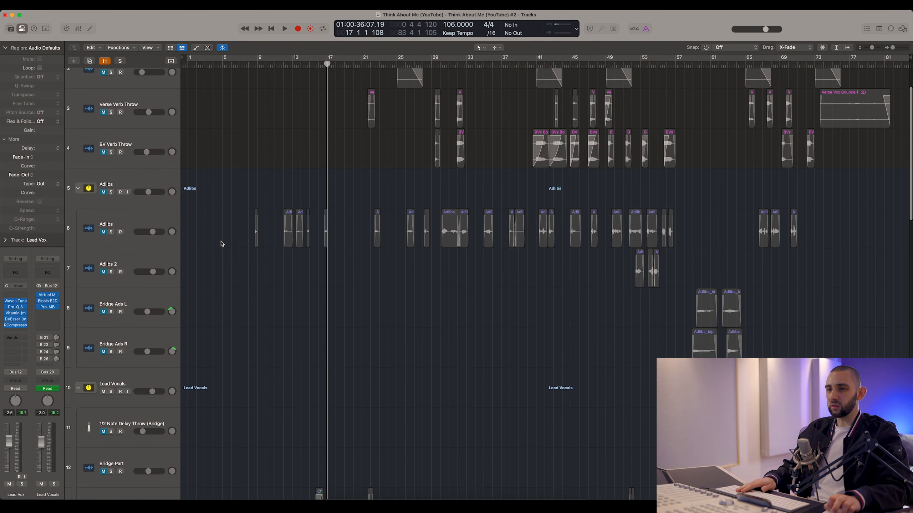
scroll(222, 245, down, 15)
click(158, 239)
key(super+Right)
key(super+Right)
key(super+Left)
key(super+Left)
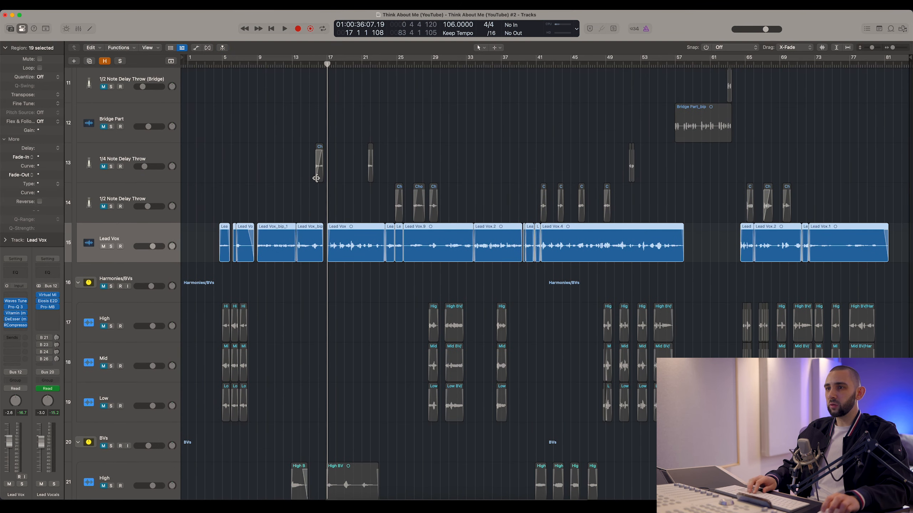
Step: Play the Lead Vox with the instrumental from bar 17 and enlarge the timeline around the playhead
scroll(316, 179, up, 10)
scroll(252, 169, down, 6)
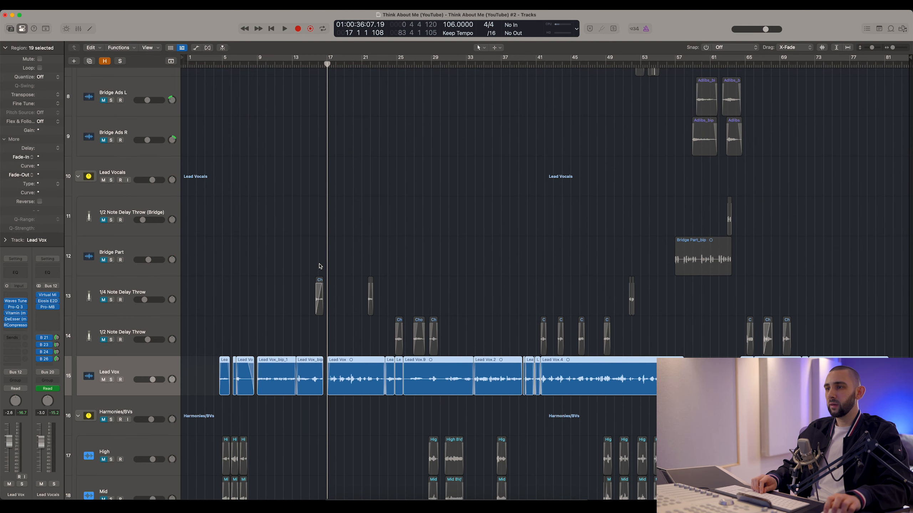
scroll(321, 266, down, 5)
click(327, 64)
click(292, 126)
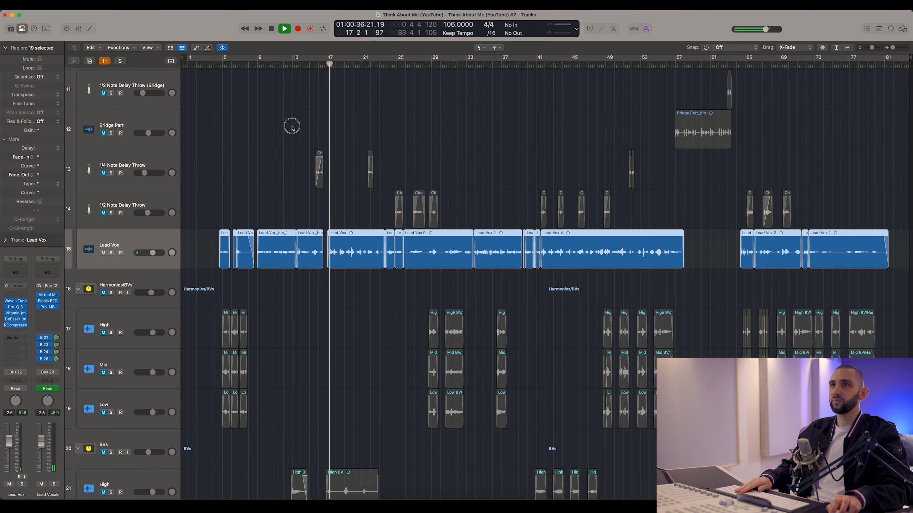
key(super+Right)
key(super+Right)
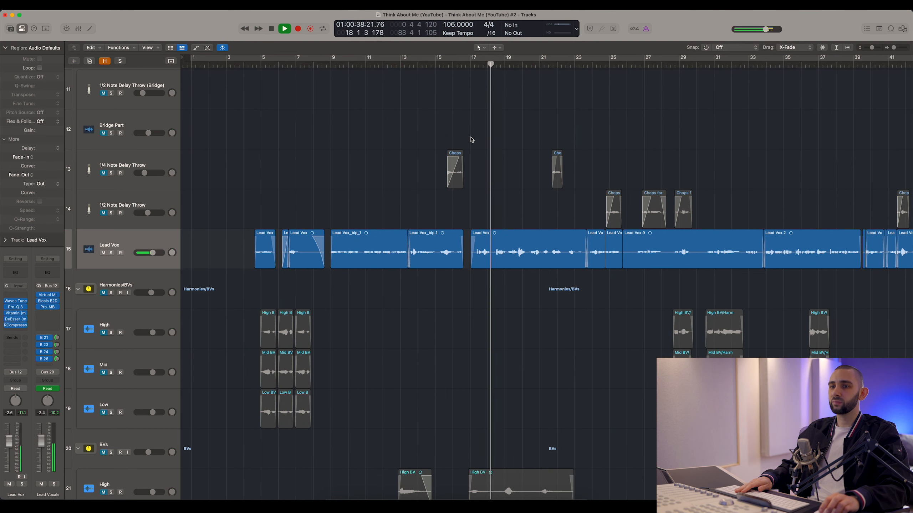
Step: Listen to the Lead Vox playback past bar 19 while checking the Instrumental, throw and adlib tracks against it
scroll(467, 139, right, 5)
scroll(471, 139, up, 3)
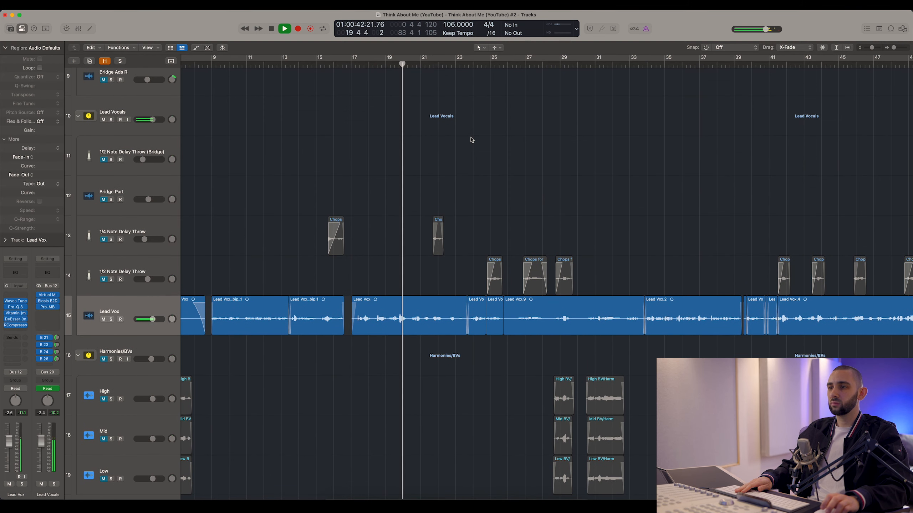
scroll(472, 140, up, 1)
scroll(472, 139, up, 12)
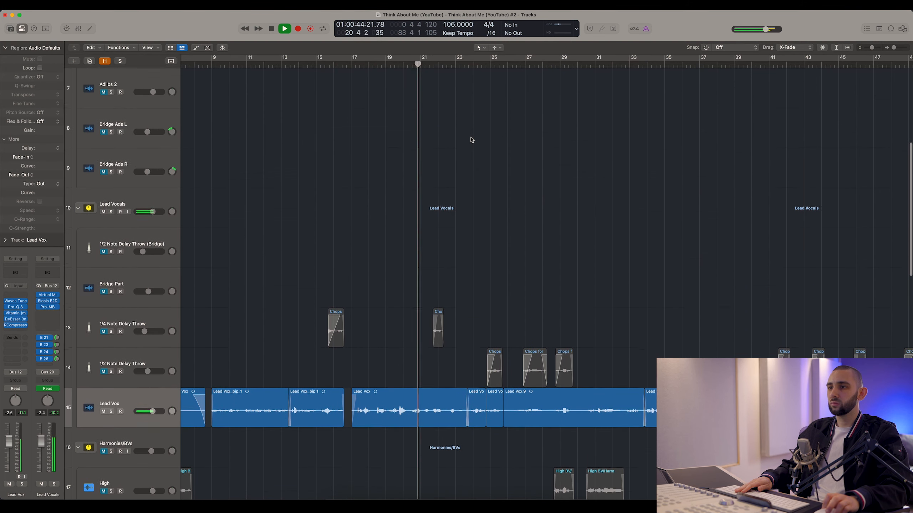
scroll(472, 139, down, 13)
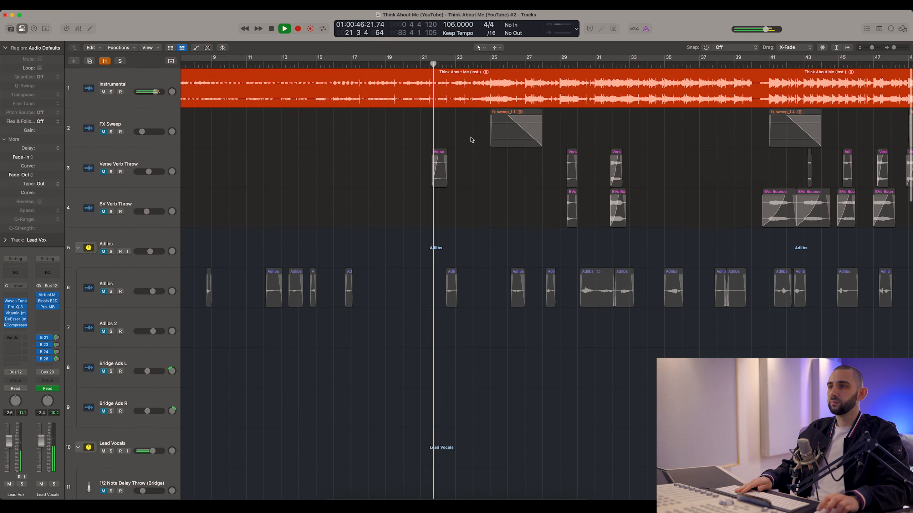
scroll(472, 140, down, 2)
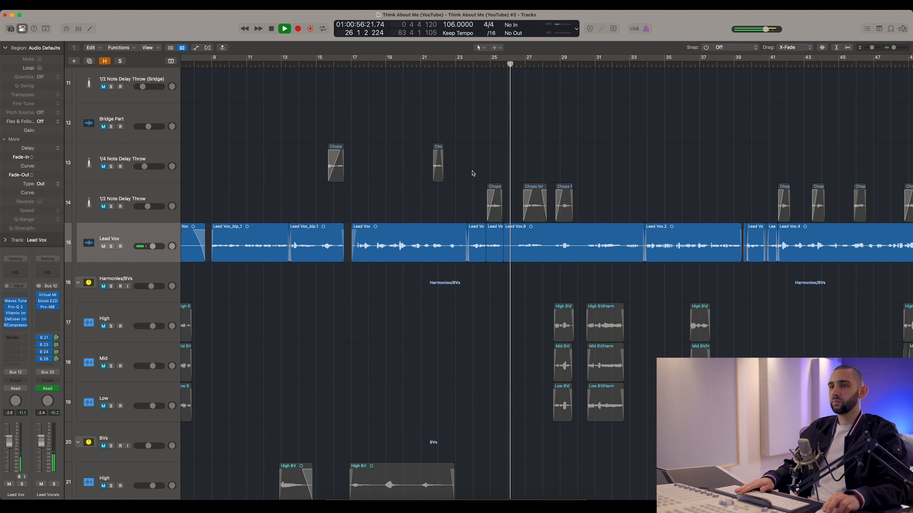
scroll(472, 172, right, 2)
scroll(472, 173, right, 3)
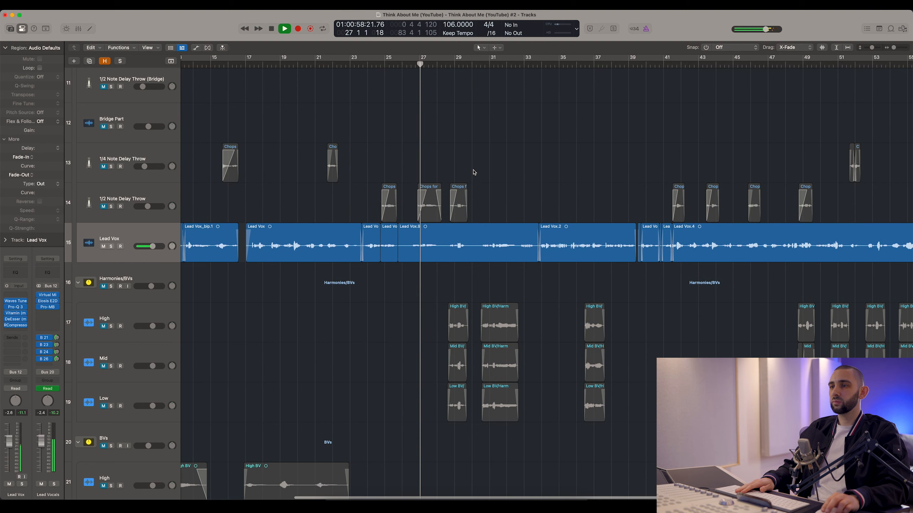
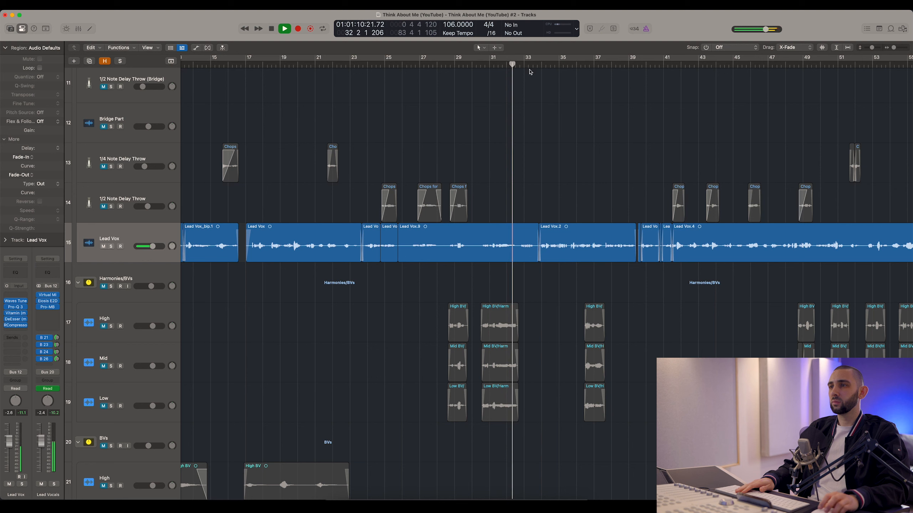
Step: Return the playhead to bar 9 and look over the muted background-vocal and fill stacks up to the Instrumental track
click(273, 65)
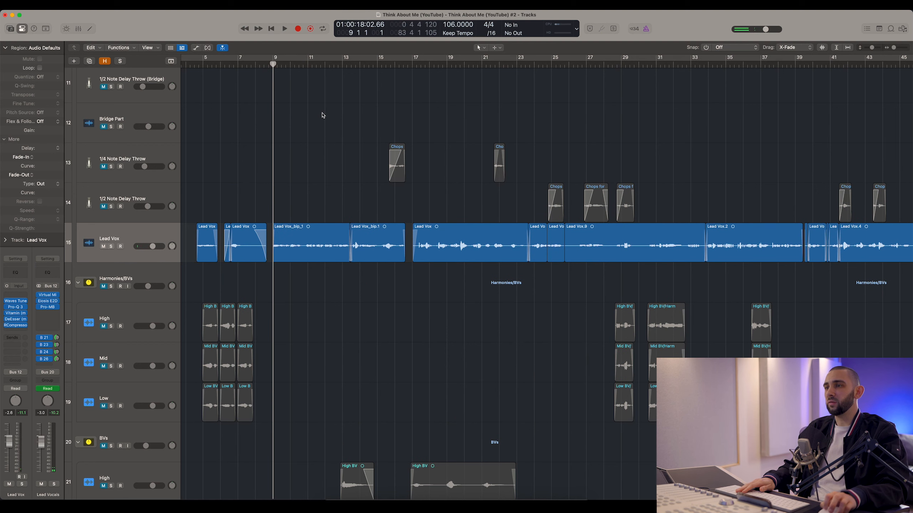
scroll(323, 115, down, 3)
scroll(377, 256, down, 3)
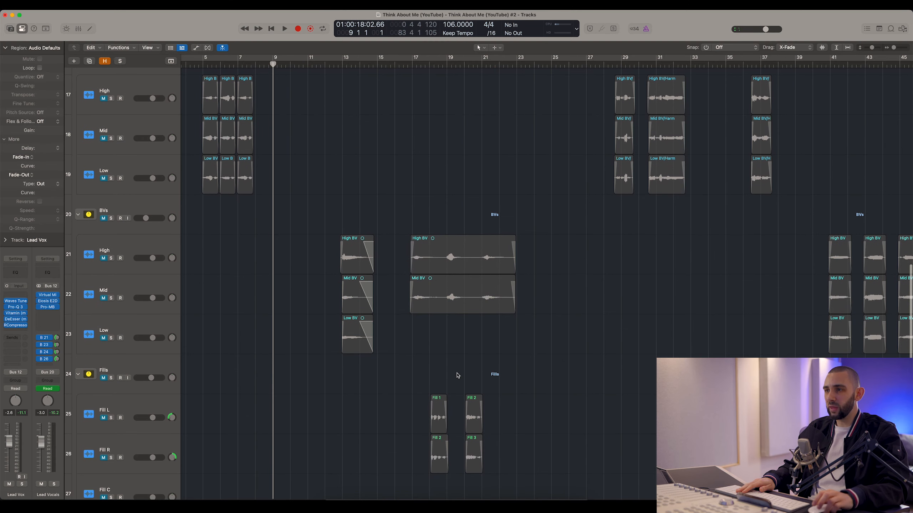
scroll(406, 425, up, 10)
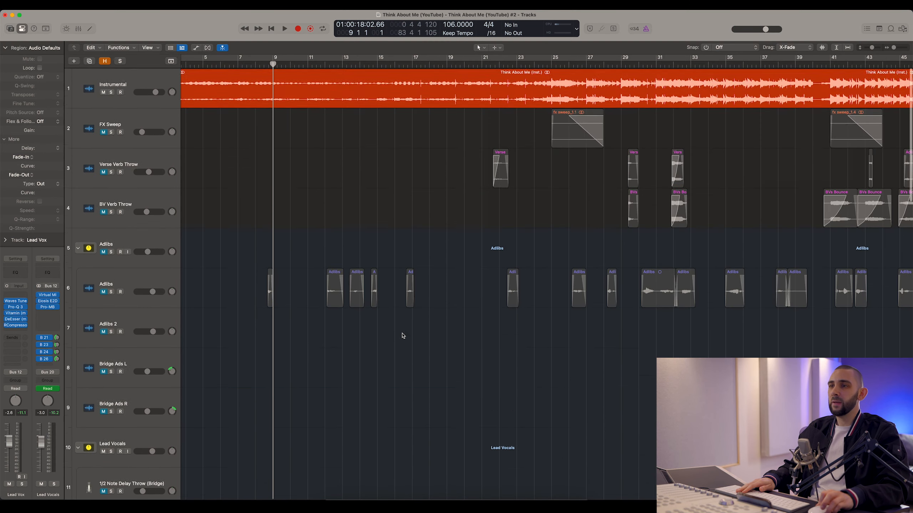
Step: Show the whole song timeline and look over the muted harmony, BV, throw and adlib regions around Lead Vox
scroll(402, 336, down, 5)
key(super+Left)
key(super+Left)
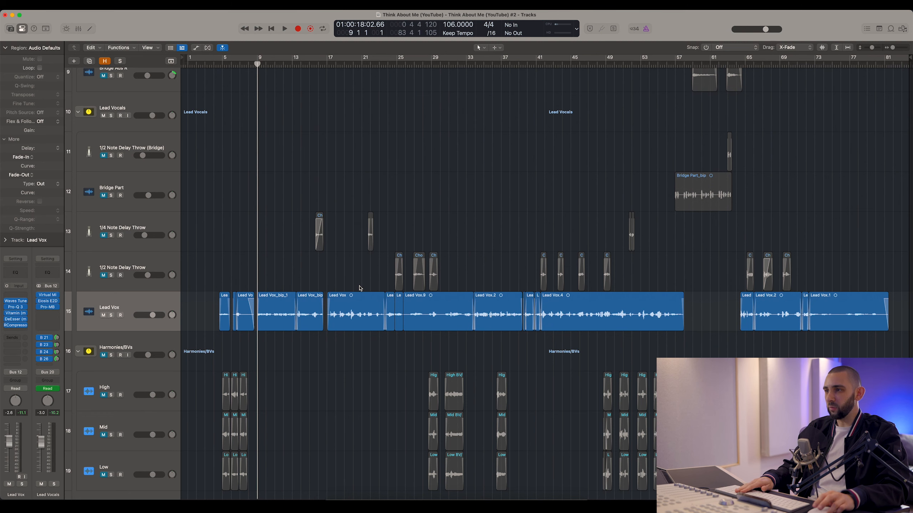
key(super+Right)
key(super+Left)
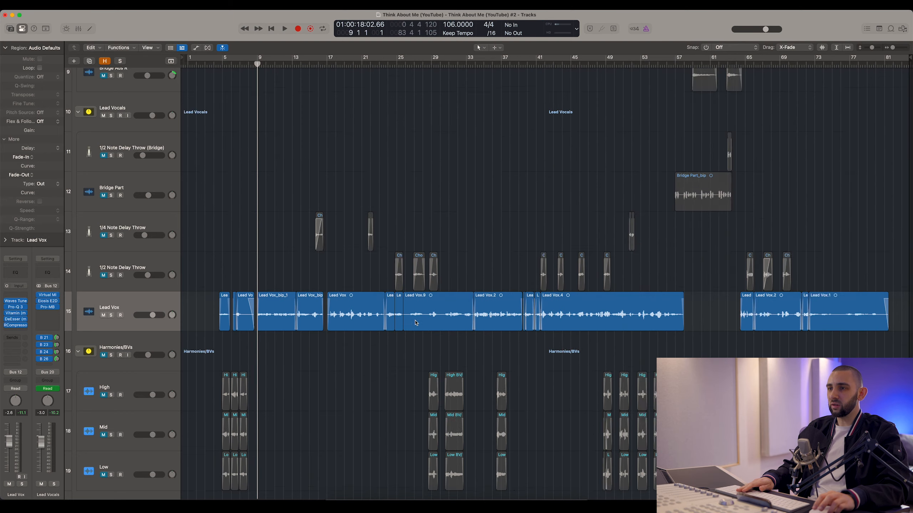
scroll(377, 345, down, 10)
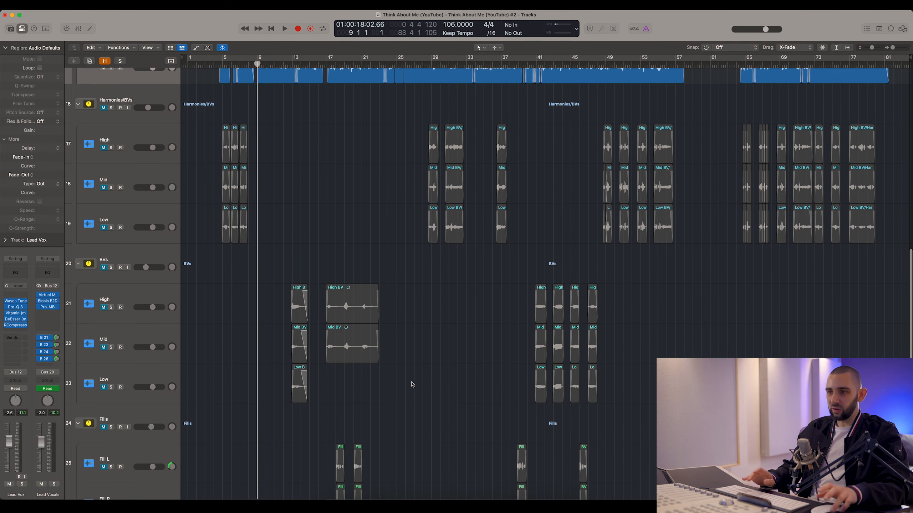
scroll(411, 381, up, 12)
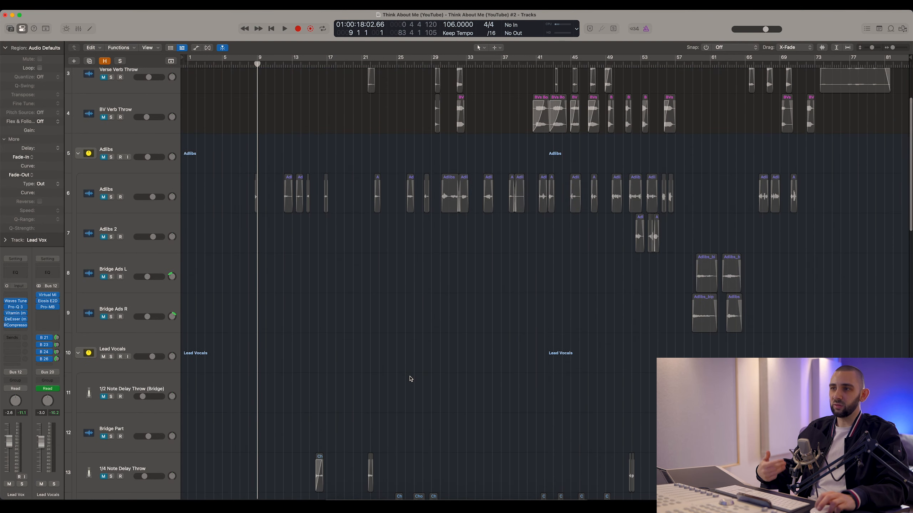
scroll(411, 379, up, 3)
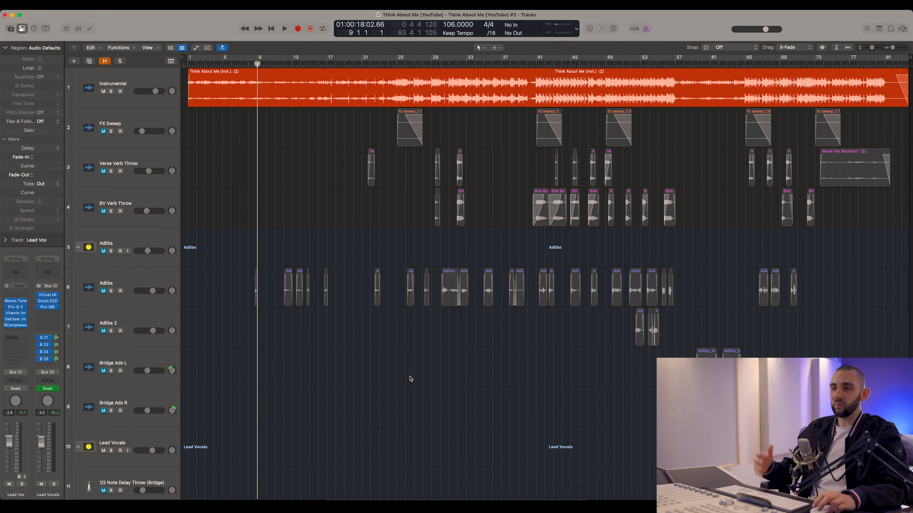
scroll(411, 379, down, 5)
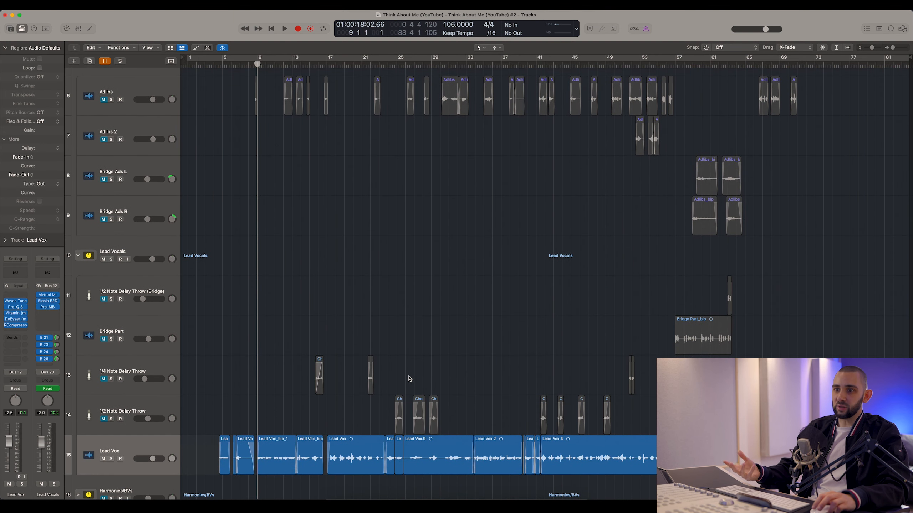
Step: Return to the Lead Vox track and enlarge its regions around the playhead at bar 9
scroll(410, 379, down, 6)
key(super+Right)
key(super+Right)
key(super+Right)
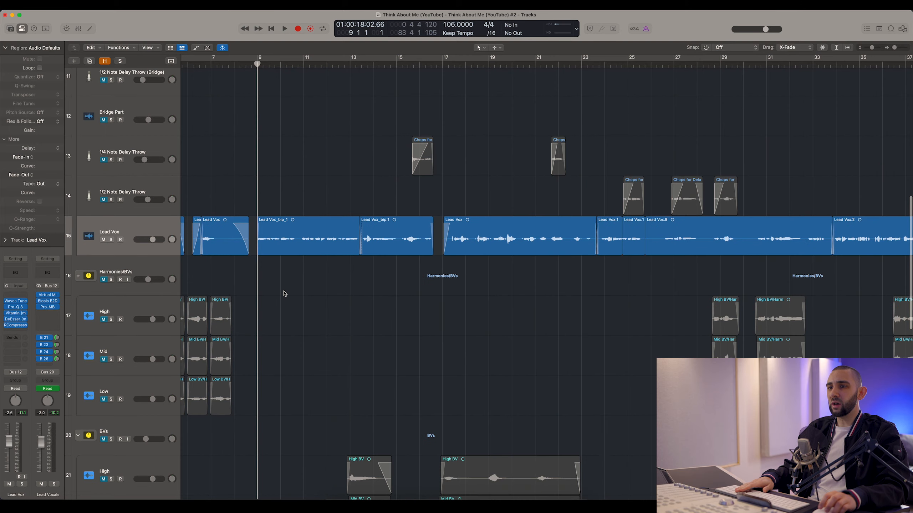
key(super+Right)
key(super+Right)
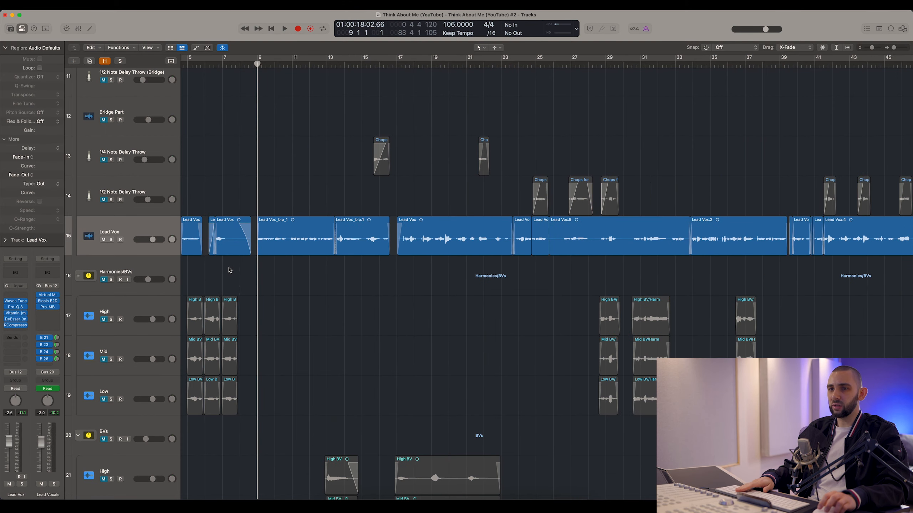
scroll(267, 247, left, 3)
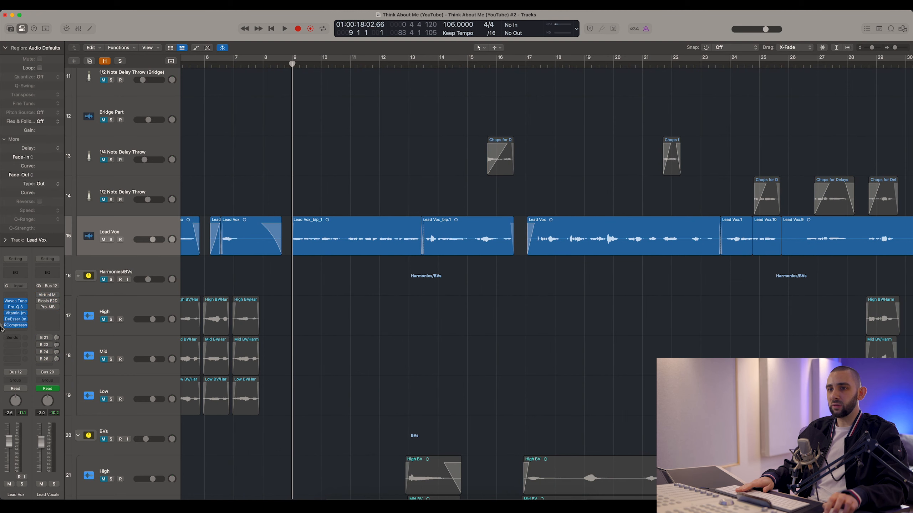
Step: Open Waves Tune Real-Time on Lead Vox and place its window below the Lead Vox regions
click(15, 302)
drag(339, 104, 487, 152)
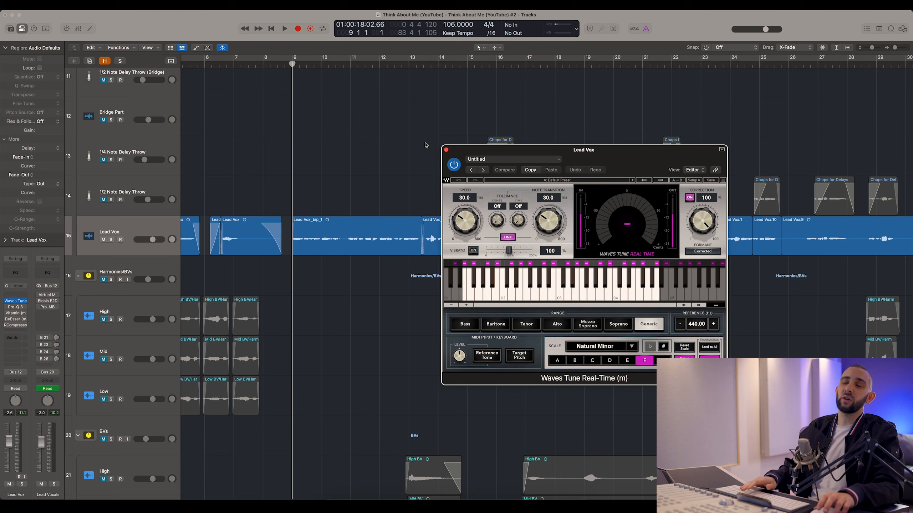
drag(475, 149, 395, 90)
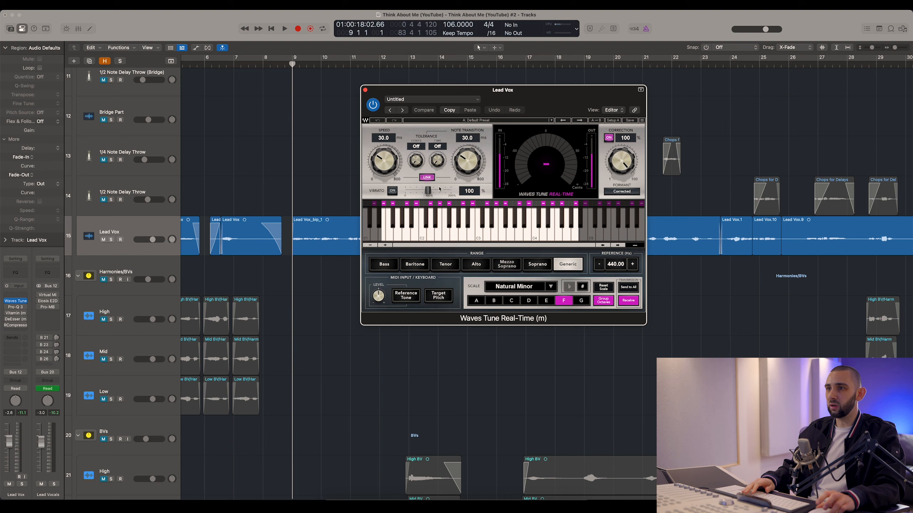
drag(426, 94, 469, 173)
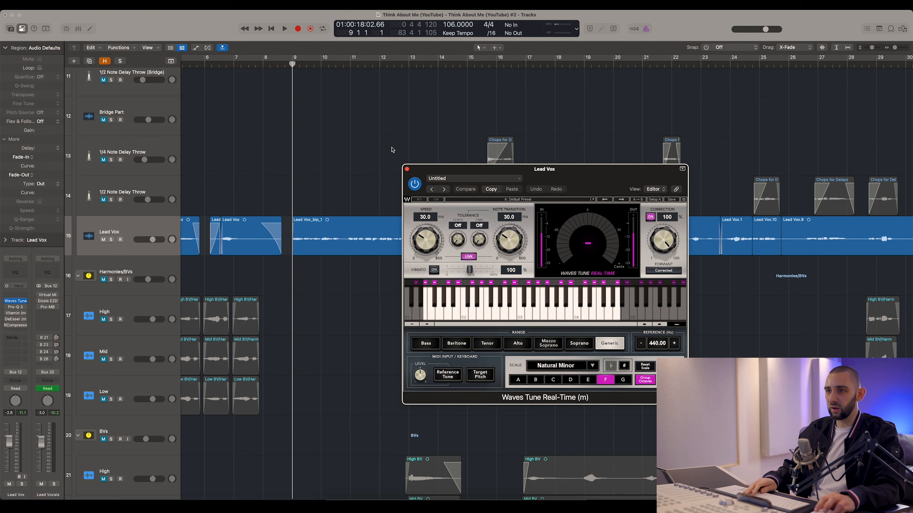
scroll(347, 143, down, 3)
scroll(348, 142, down, 3)
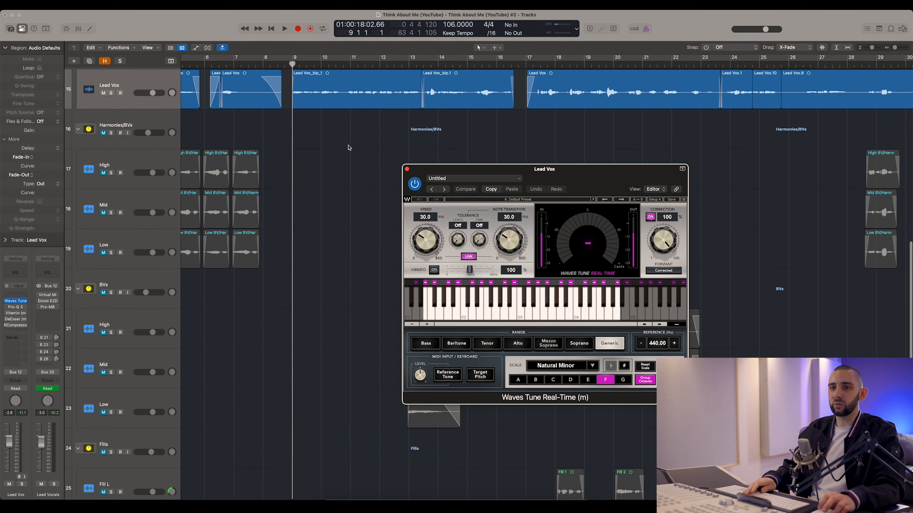
scroll(349, 152, up, 5)
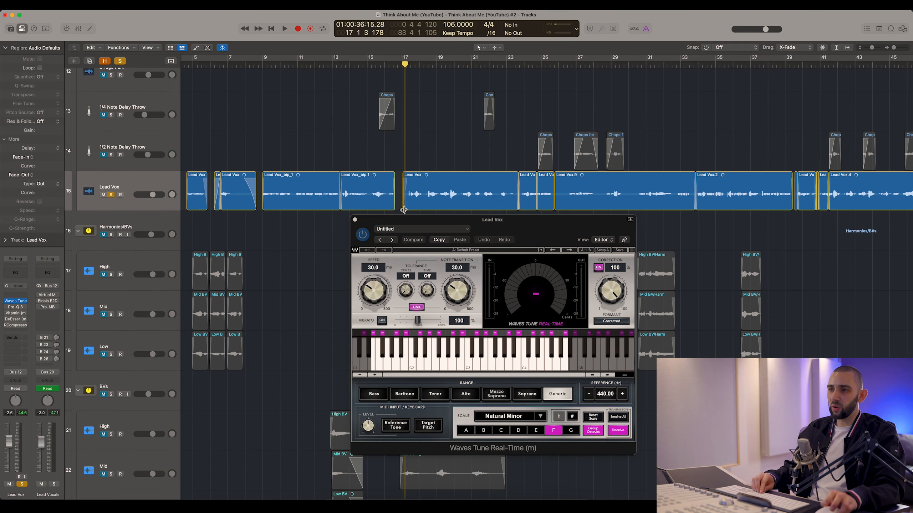
Step: Compare the soloed Lead Vox from bar 17 with Waves Tune Real-Time active and bypassed, then close the plug-in
drag(403, 210, 402, 210)
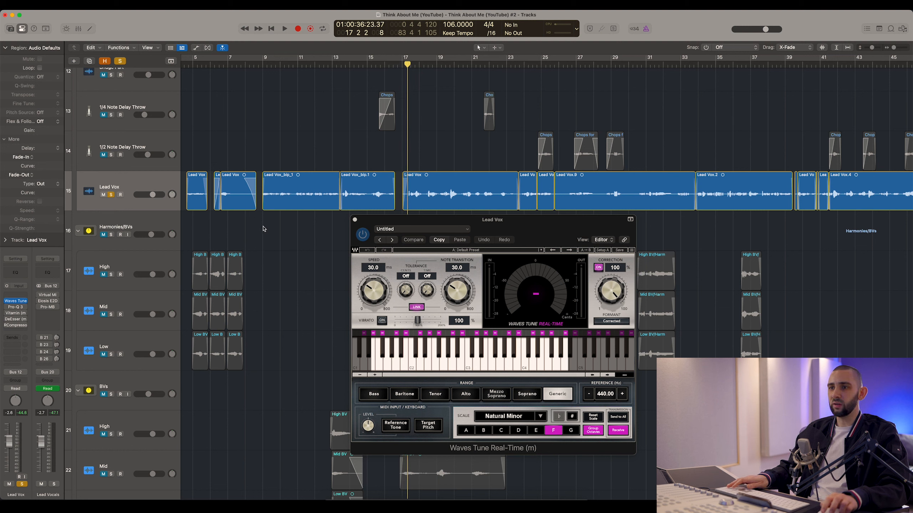
key(super+Right)
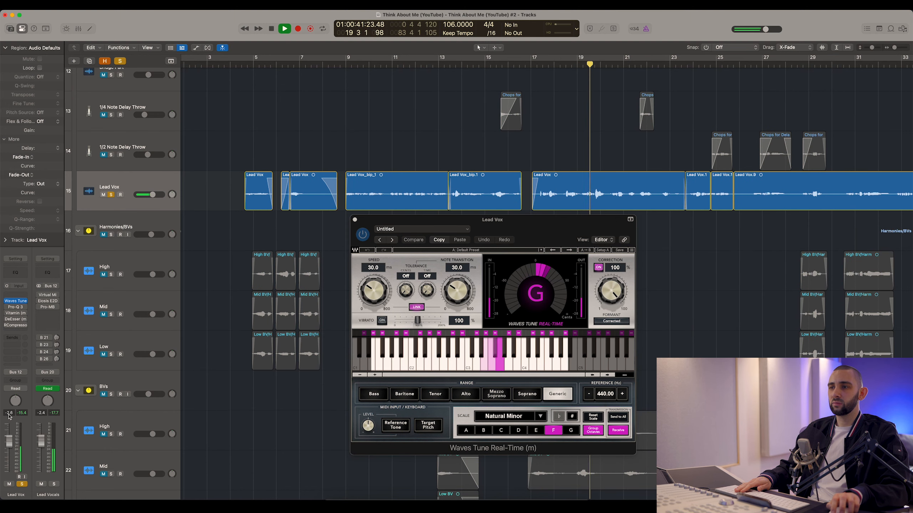
scroll(516, 99, right, 1)
scroll(516, 99, right, 2)
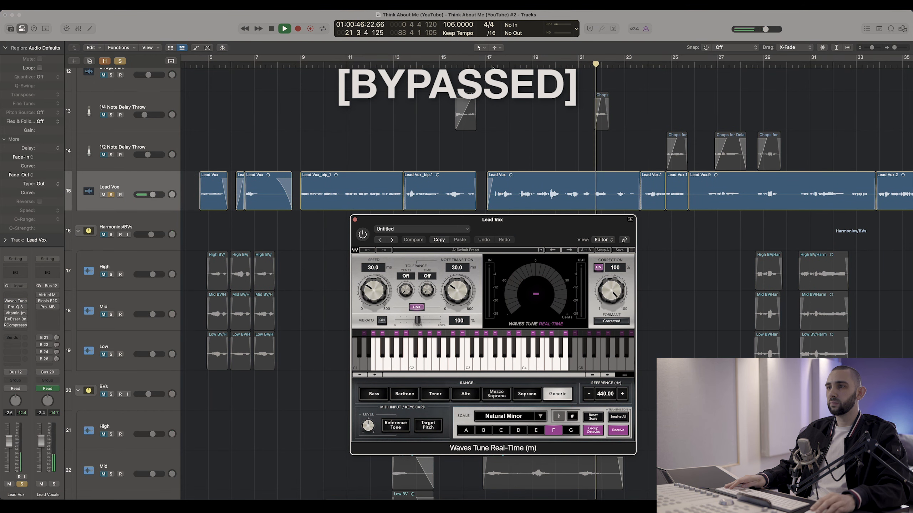
click(493, 67)
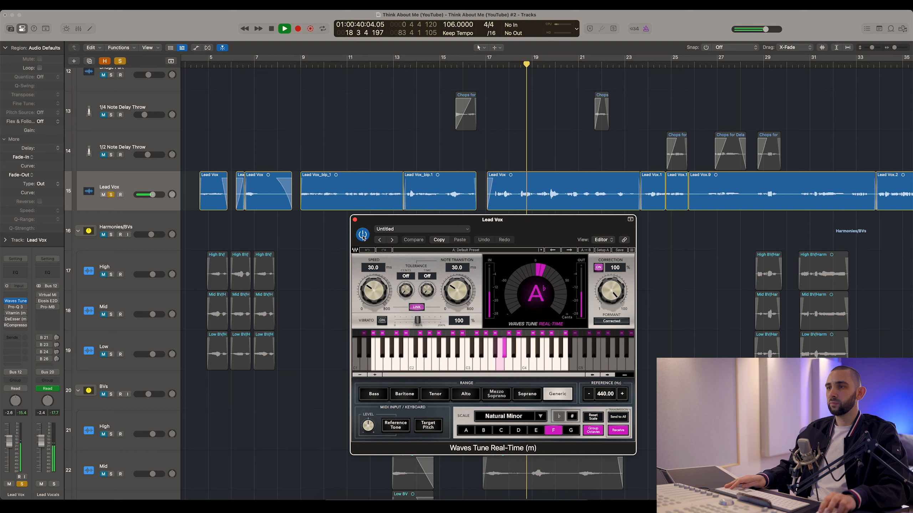
key(space)
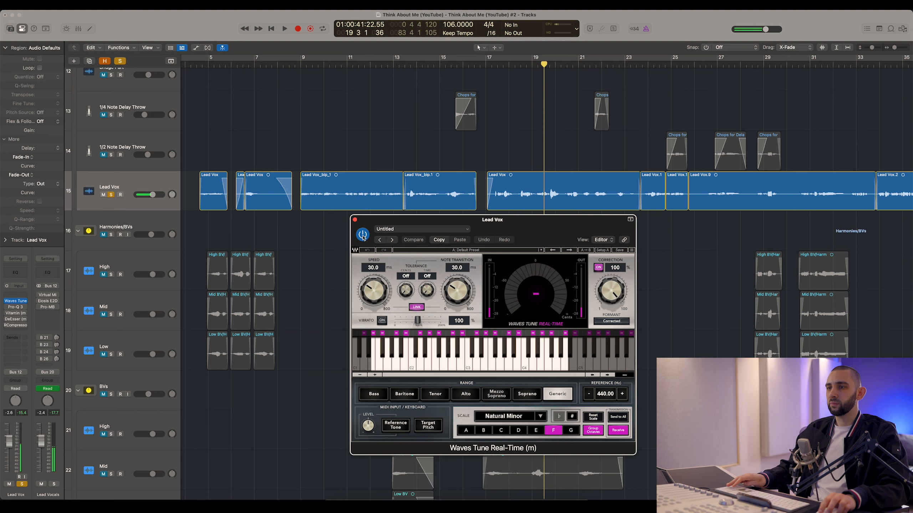
click(355, 219)
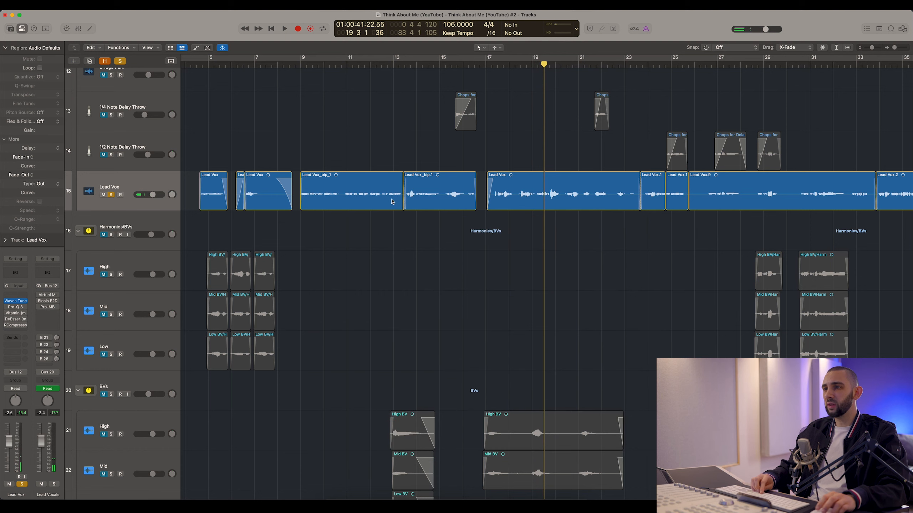
Step: Move the playhead back to bar 17 and enlarge the Lead Vox regions that follow it
key(super+Right)
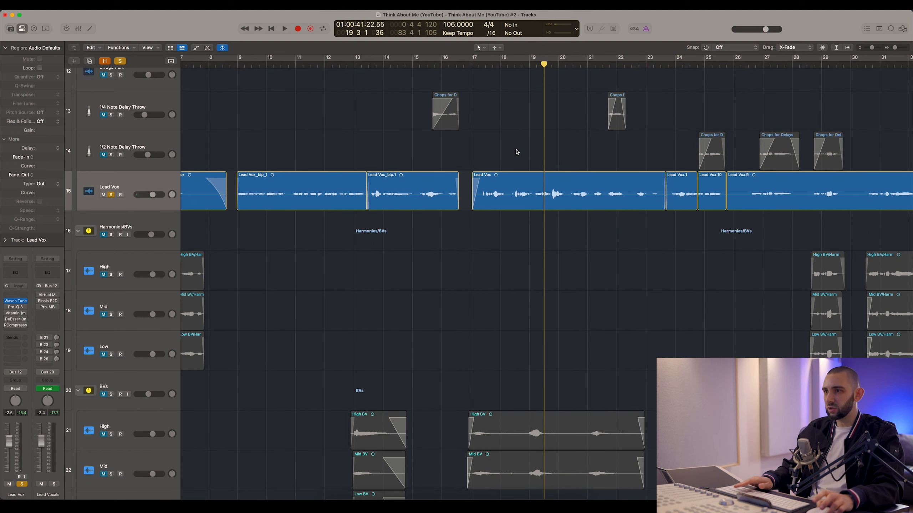
click(481, 64)
key(super+Left)
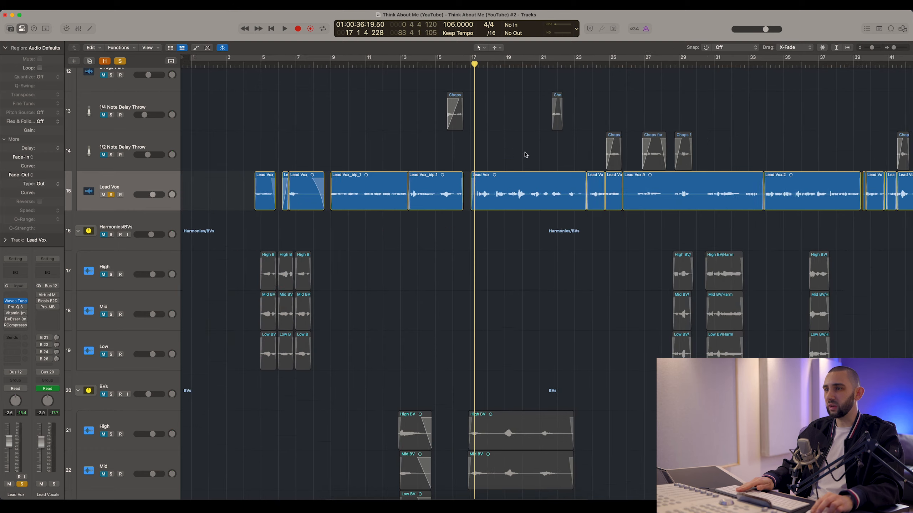
key(super+Right)
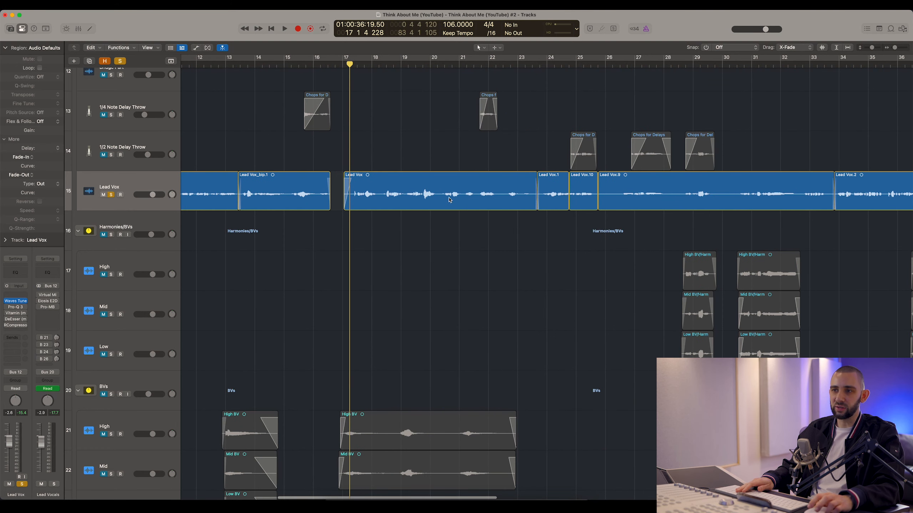
Step: Open Pro-Q 3 on Lead Vox, inspect its low-cut and low-mid bands, and place its window below the Lead Vox regions
click(10, 309)
drag(424, 160, 460, 153)
scroll(443, 104, down, 3)
mouse_move(478, 275)
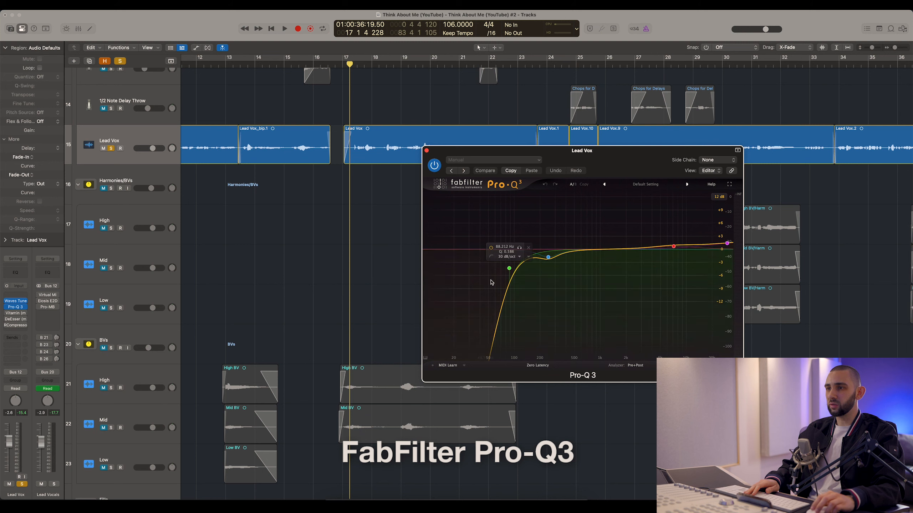
mouse_move(548, 262)
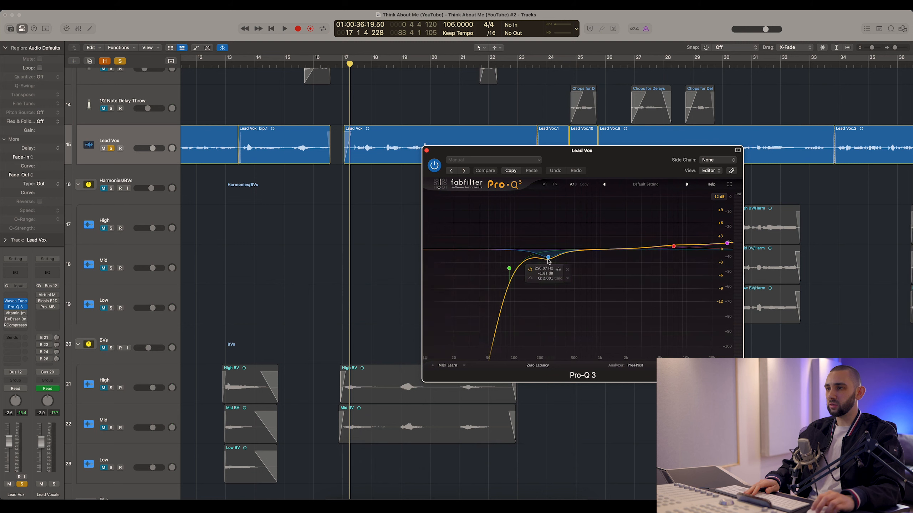
drag(519, 158, 449, 183)
scroll(316, 215, right, 2)
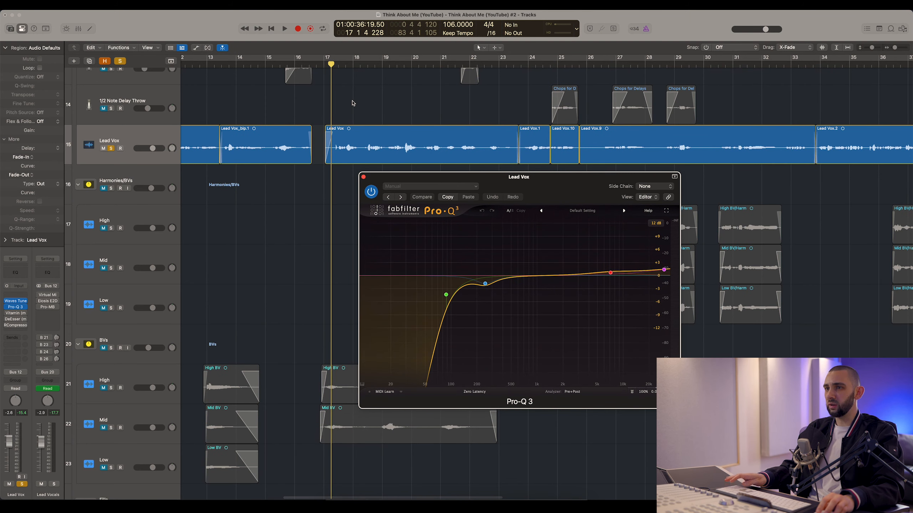
Step: Play the soloed Lead Vox from bar 17 and compare it with Pro-Q 3 bypassed and active
key(space)
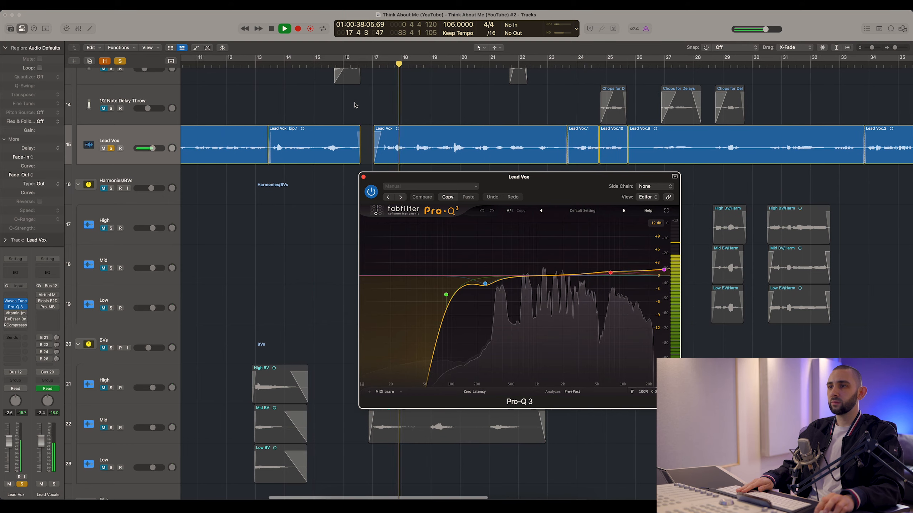
scroll(355, 105, left, 3)
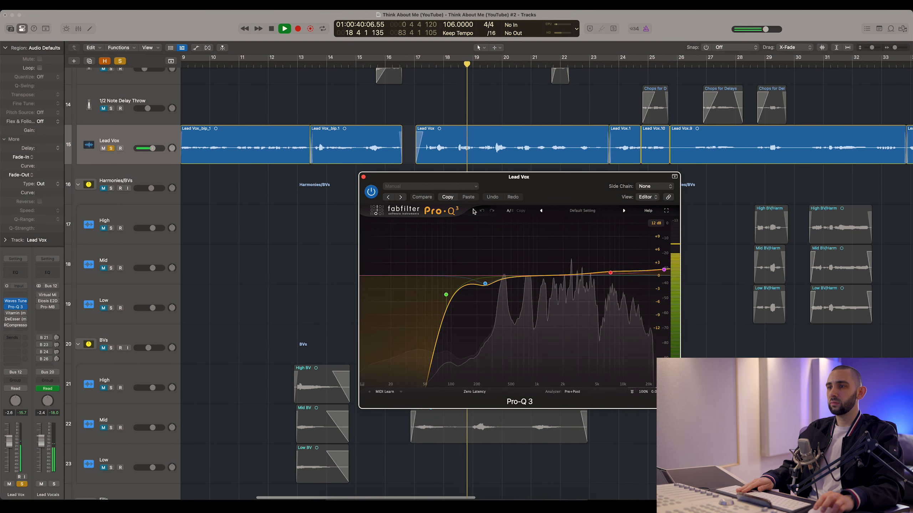
click(372, 192)
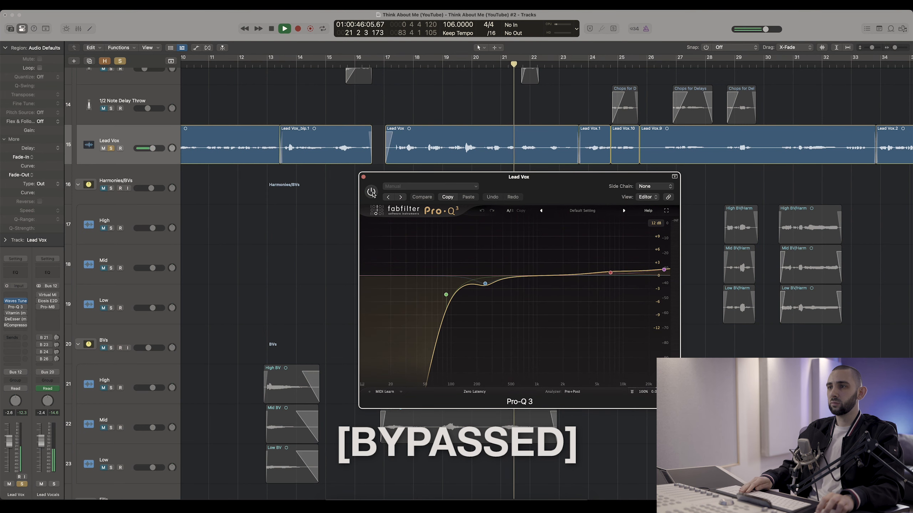
click(371, 192)
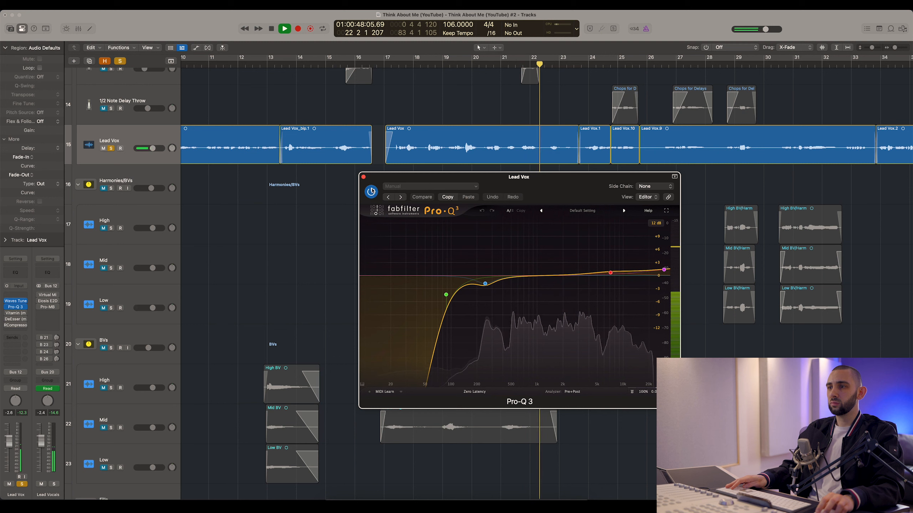
Step: Inspect the high-frequency bands of the Pro-Q 3 curve during playback and stop at bar 23
click(628, 271)
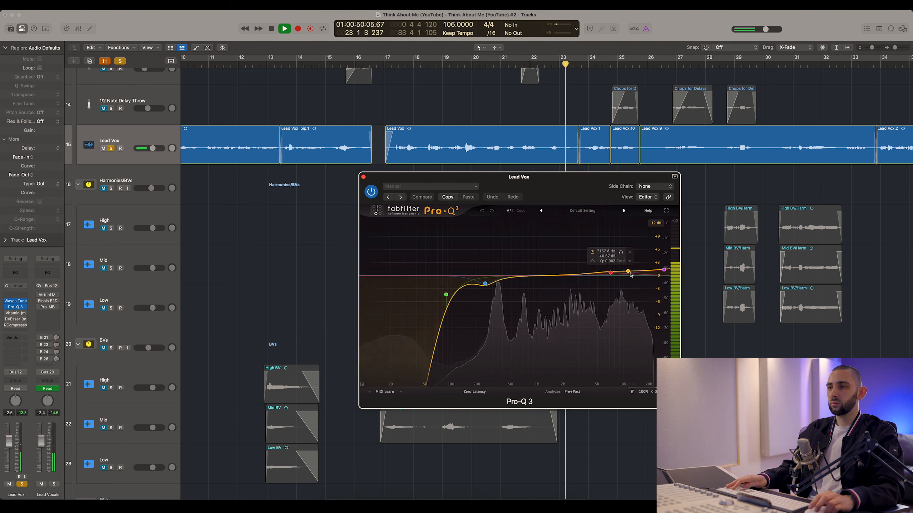
drag(628, 272, 660, 277)
key(space)
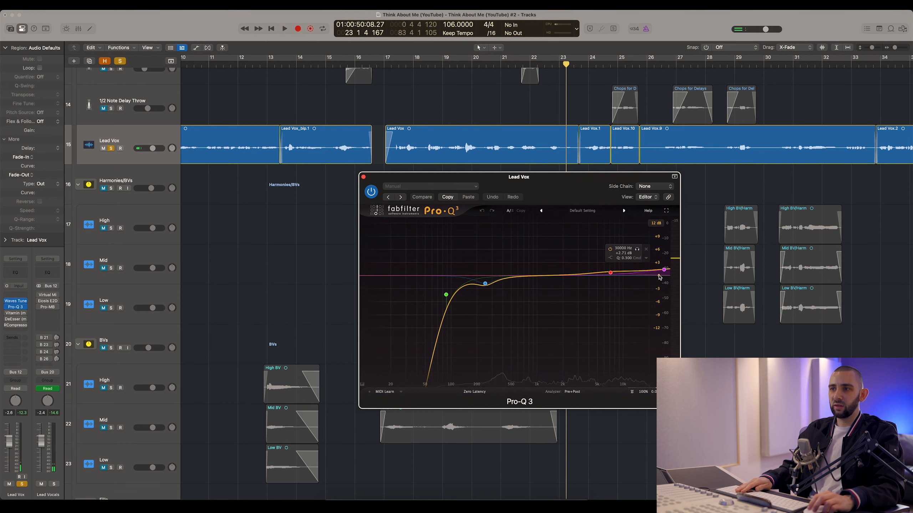
Step: With the playhead back at bar 17, open Vitamin on Lead Vox in place of Pro-Q 3 and inspect its HI band level
click(363, 177)
click(389, 64)
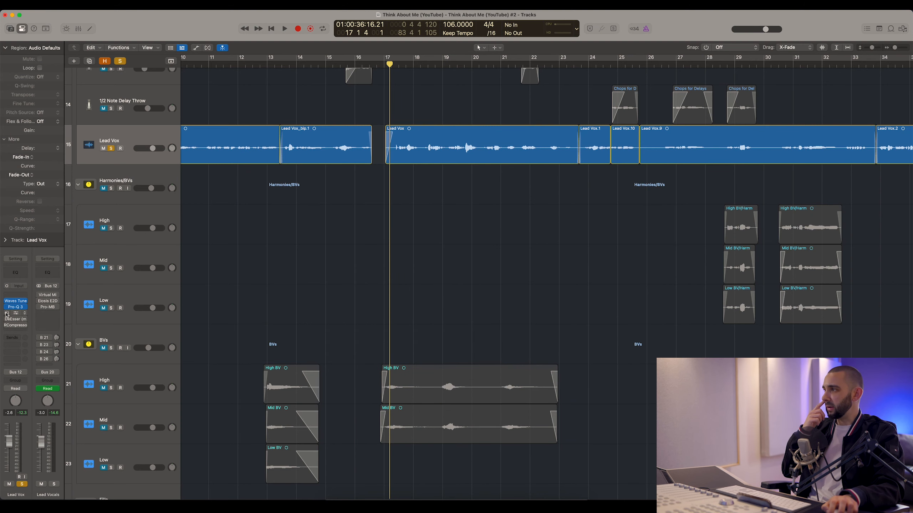
click(6, 314)
drag(431, 118, 585, 195)
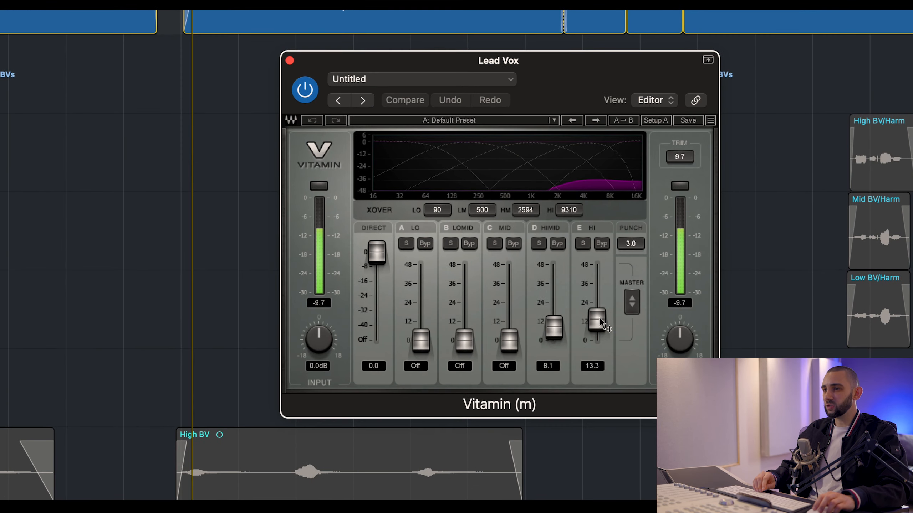
click(599, 317)
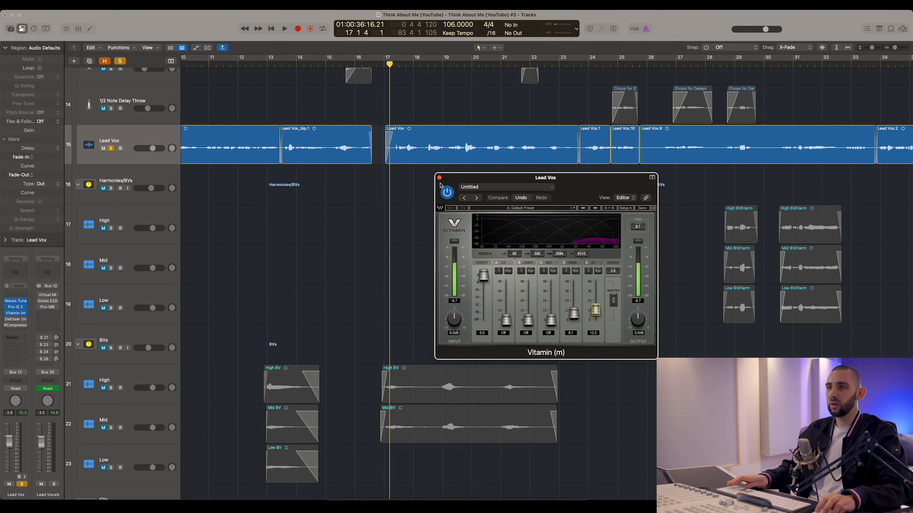
drag(440, 186, 416, 185)
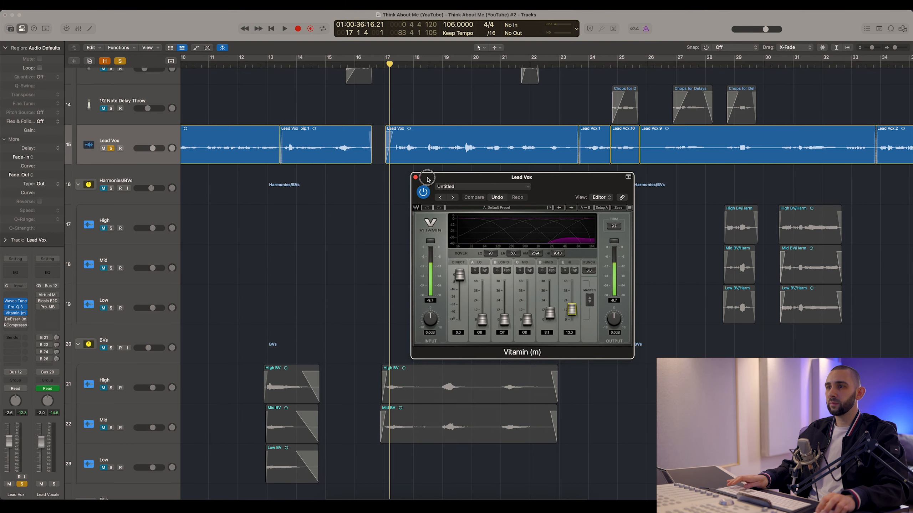
Step: Play the soloed Lead Vox from bar 17, compare it with Vitamin active and bypassed, and leave Vitamin active
key(space)
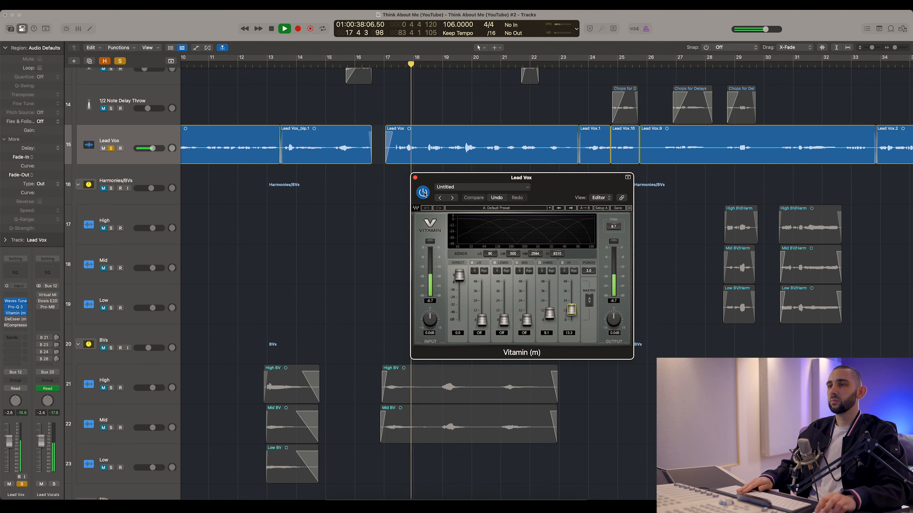
click(423, 192)
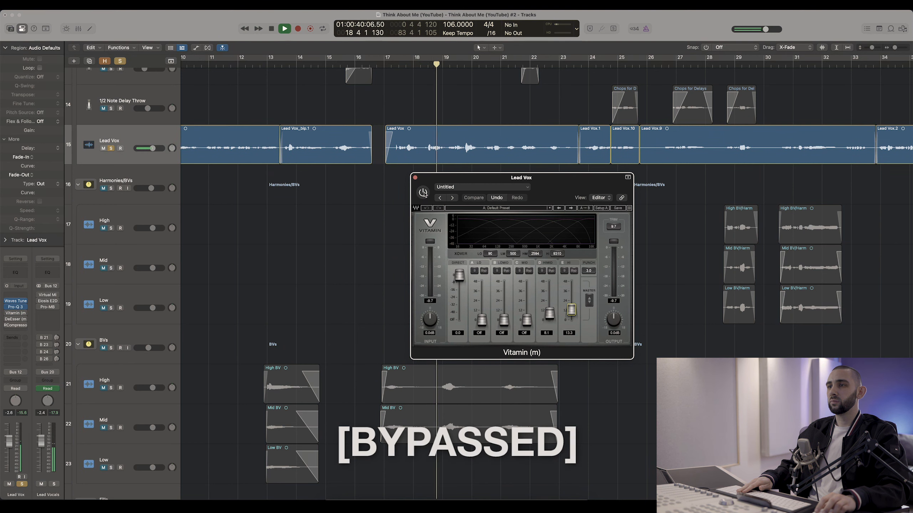
click(423, 192)
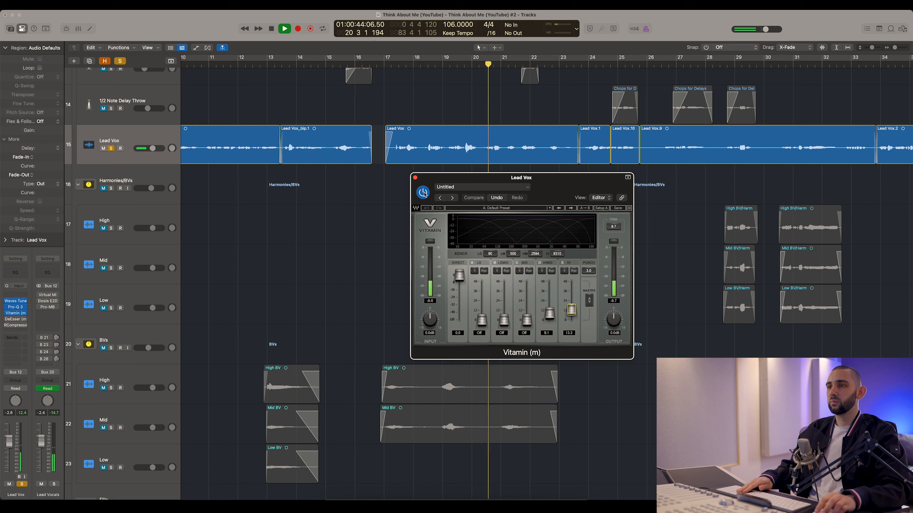
click(423, 193)
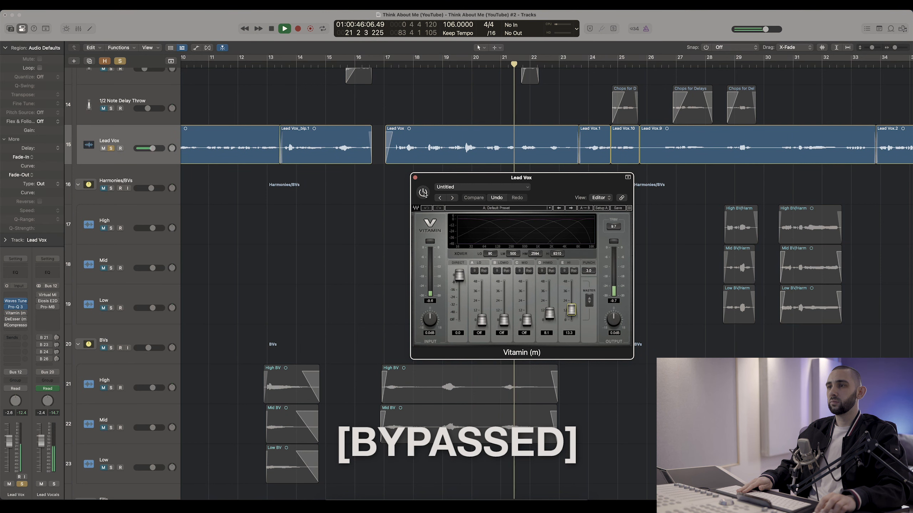
click(423, 193)
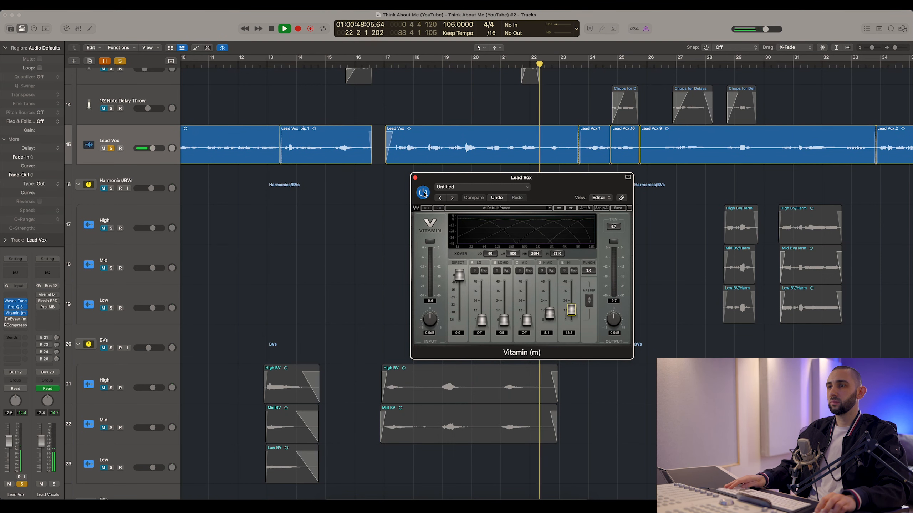
click(423, 192)
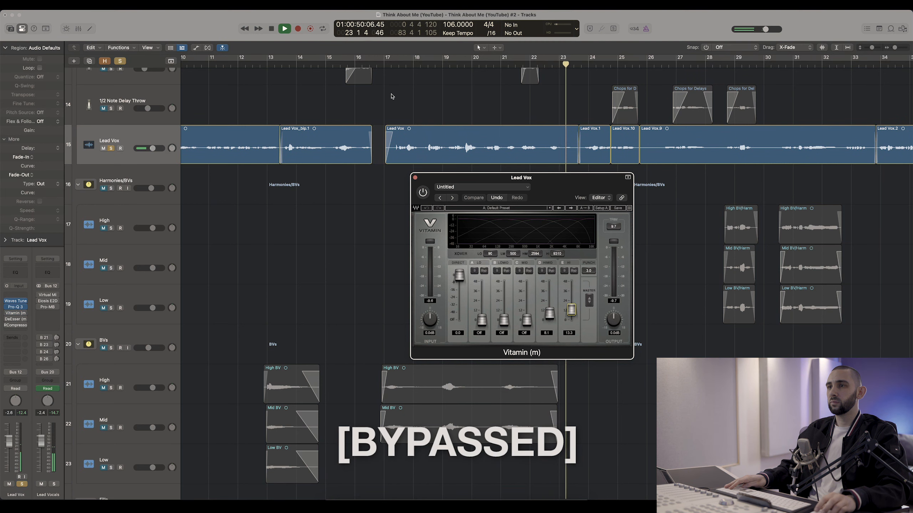
key(space)
click(423, 182)
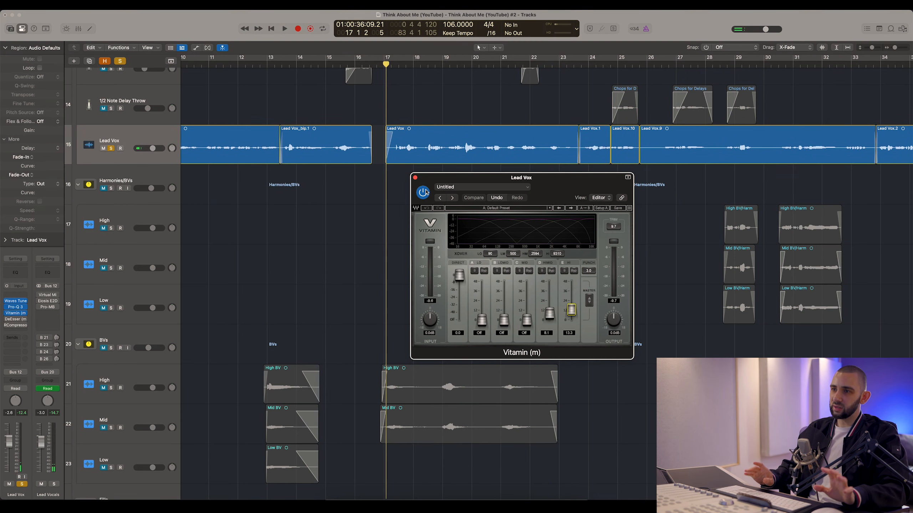
Step: Open DeEsser on Lead Vox in place of Vitamin and play from bar 17 to watch its attenuation
click(416, 177)
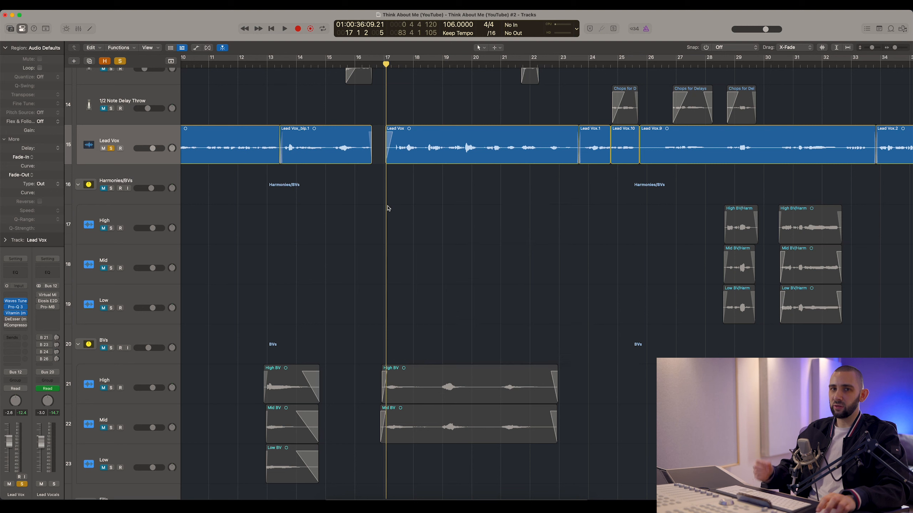
click(15, 320)
drag(344, 106, 534, 168)
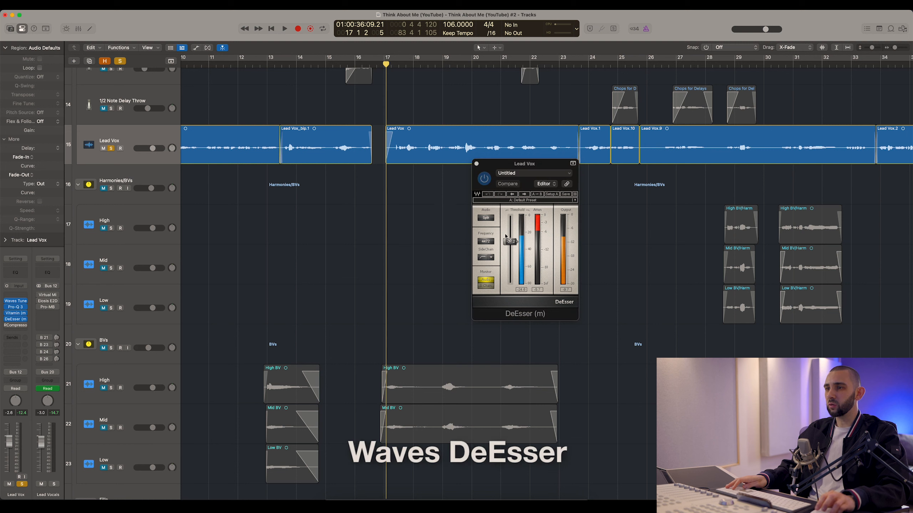
key(space)
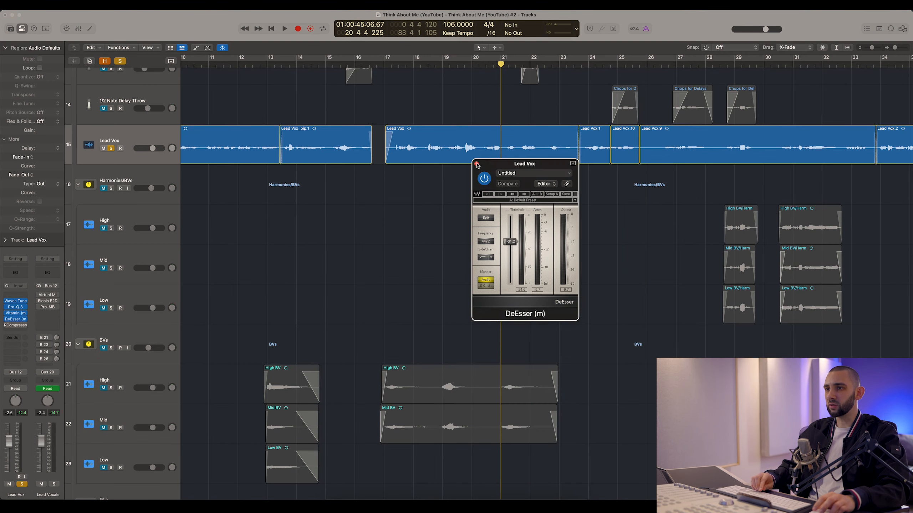
Step: Return the playhead to bar 17, open RCompressor in place of DeEsser, and position its window below the Lead Vox regions
click(477, 164)
click(389, 62)
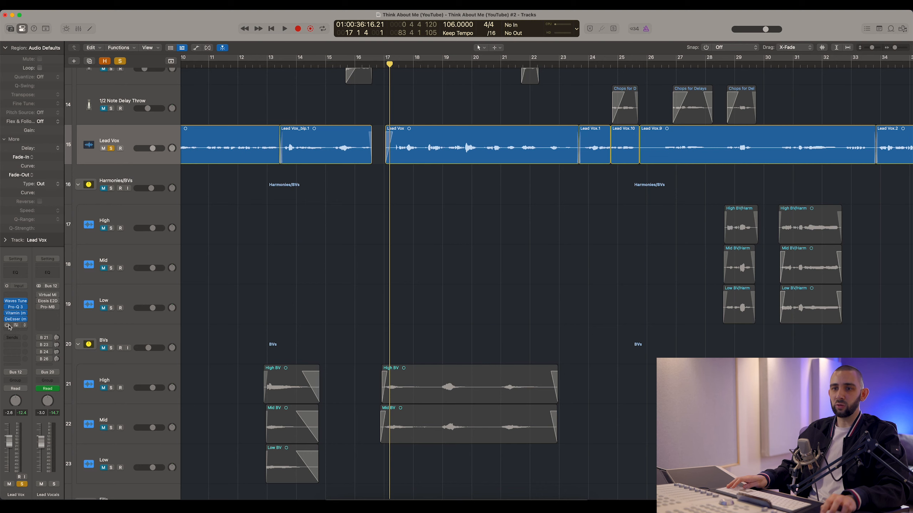
click(16, 326)
drag(373, 104, 449, 114)
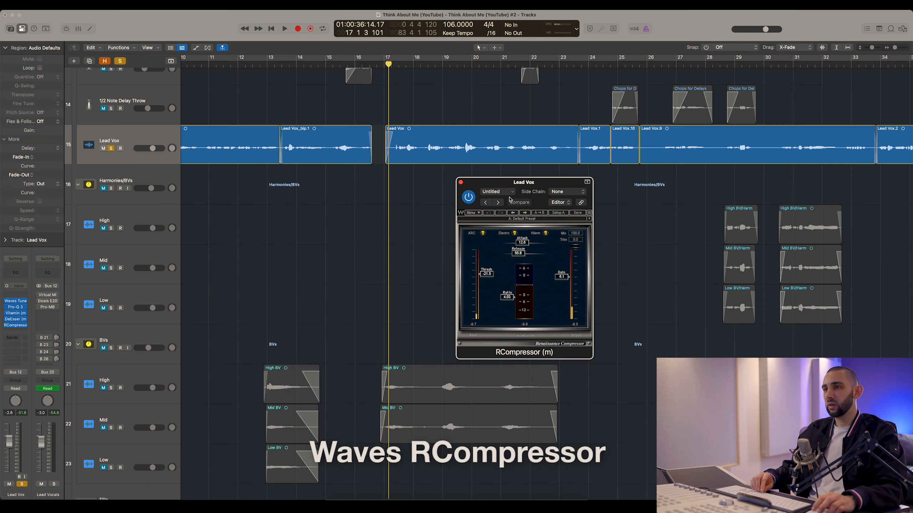
drag(507, 186, 474, 172)
click(398, 191)
scroll(398, 191, down, 3)
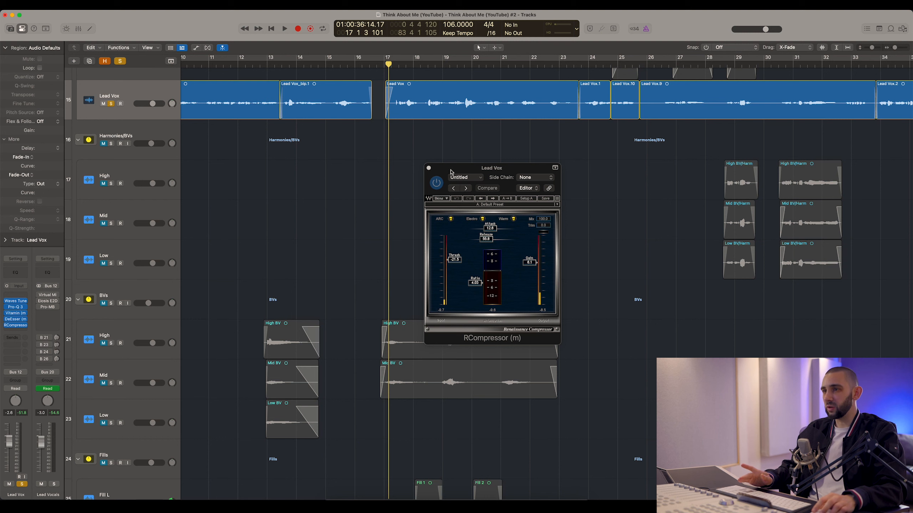
drag(451, 173, 440, 164)
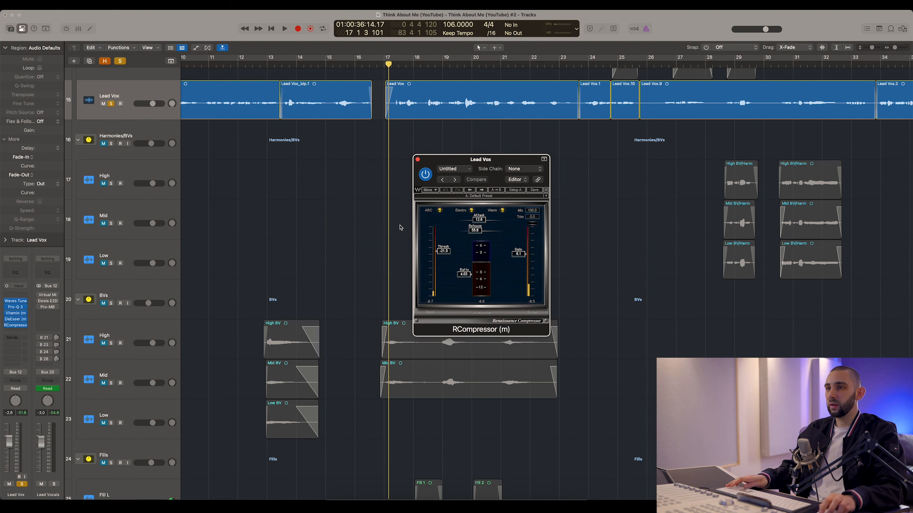
click(410, 239)
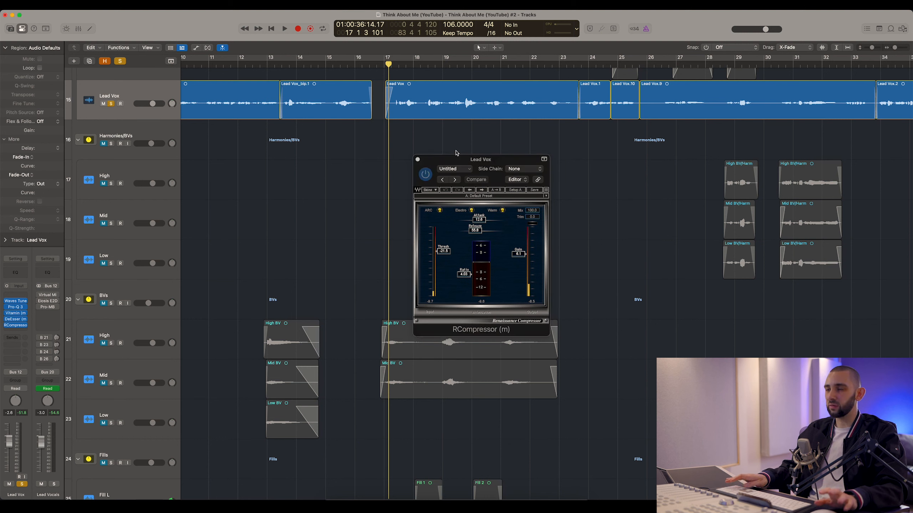
Step: Play the soloed Lead Vox from bar 17, comparing RCompressor bypassed and active, and stop with it active
key(space)
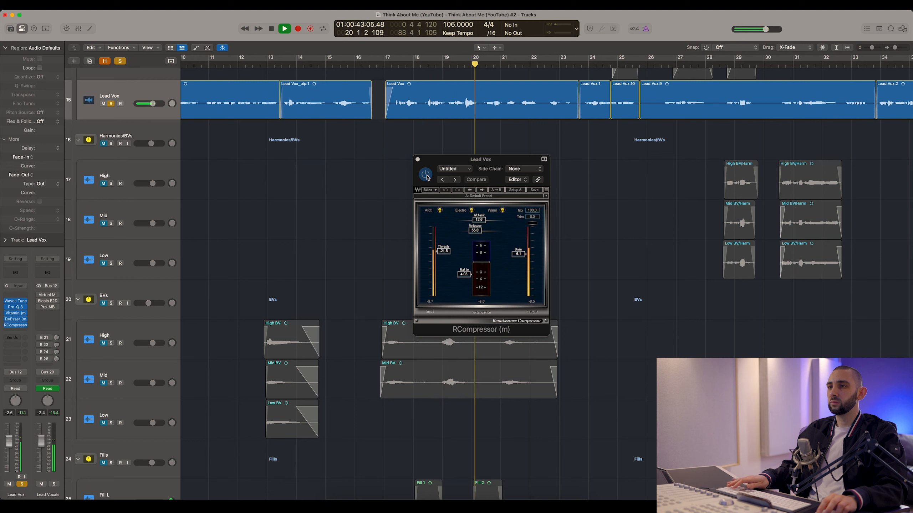
click(425, 174)
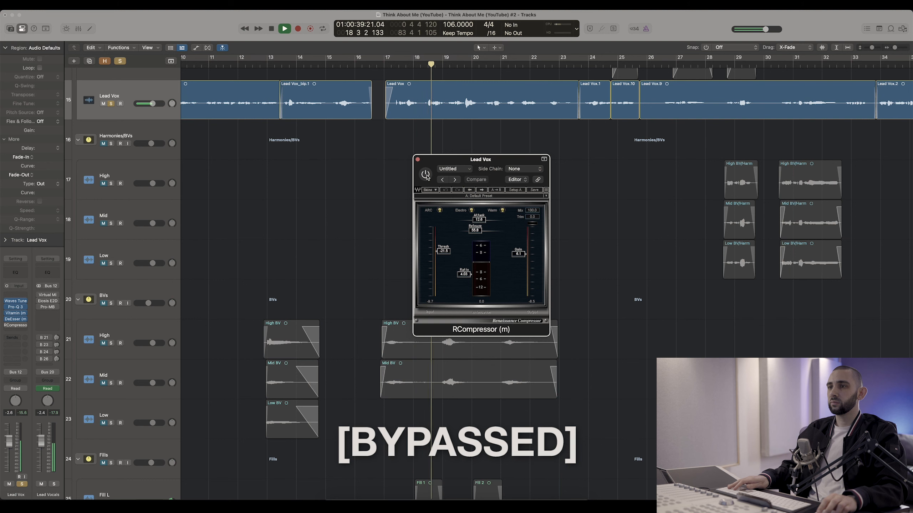
click(426, 176)
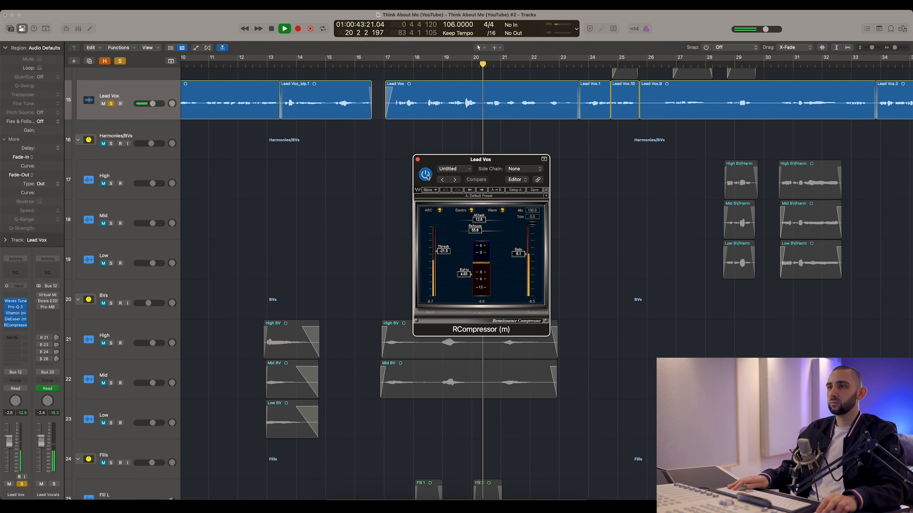
click(426, 176)
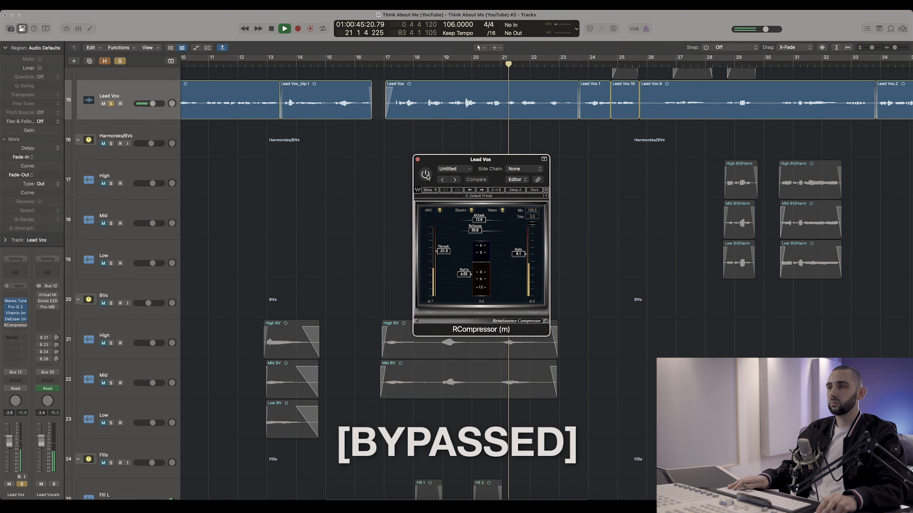
click(426, 175)
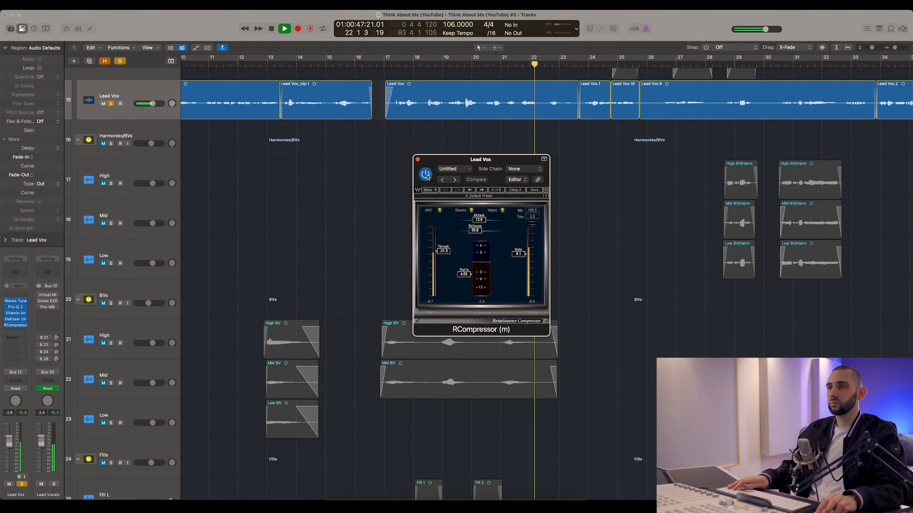
key(space)
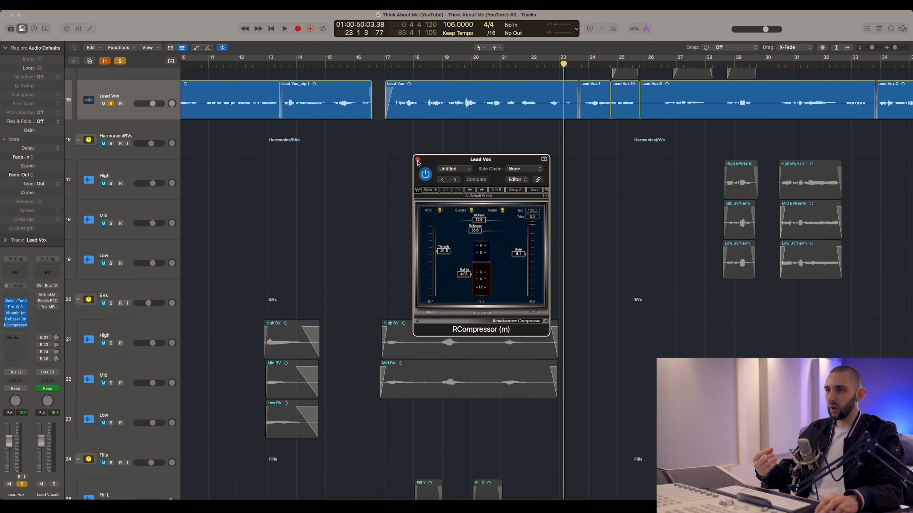
Step: With RCompressor closed and the playhead back at bar 17, open Virtual Mix Rack on Lead Vocals and switch off its FG-116 module
click(417, 159)
click(387, 68)
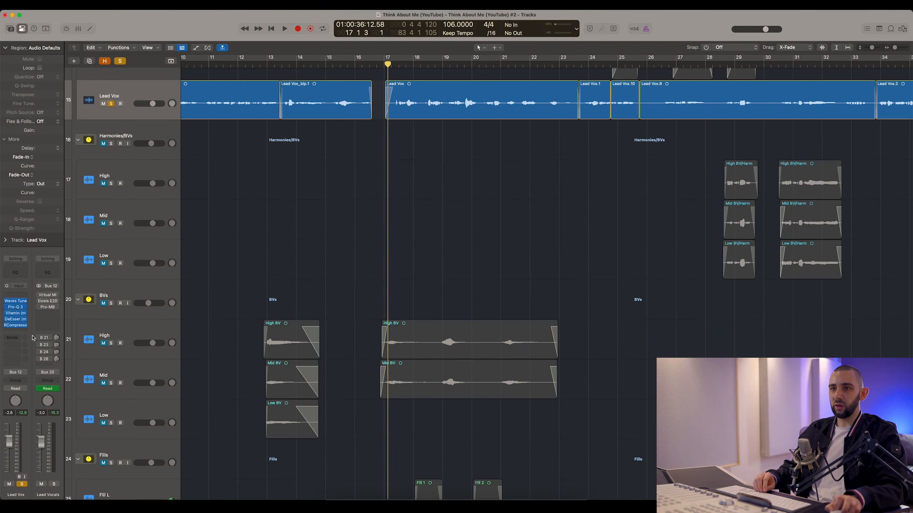
scroll(177, 157, up, 5)
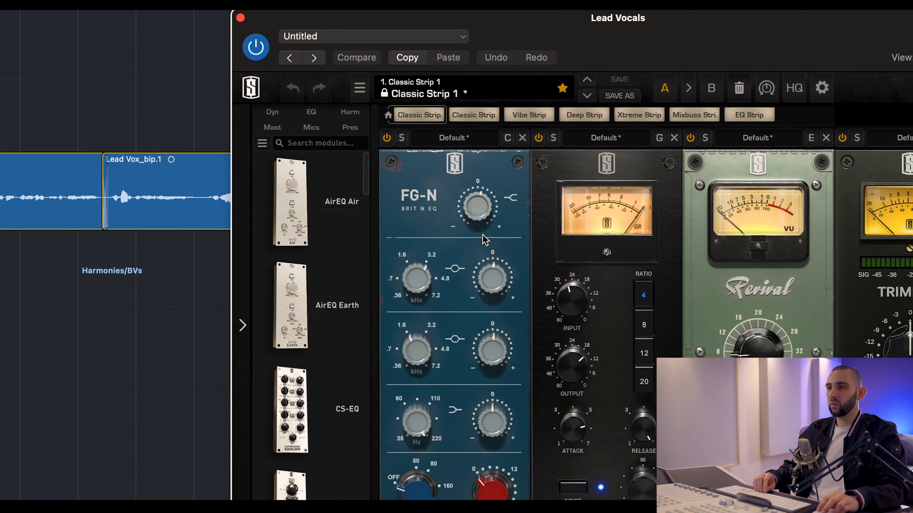
mouse_move(472, 137)
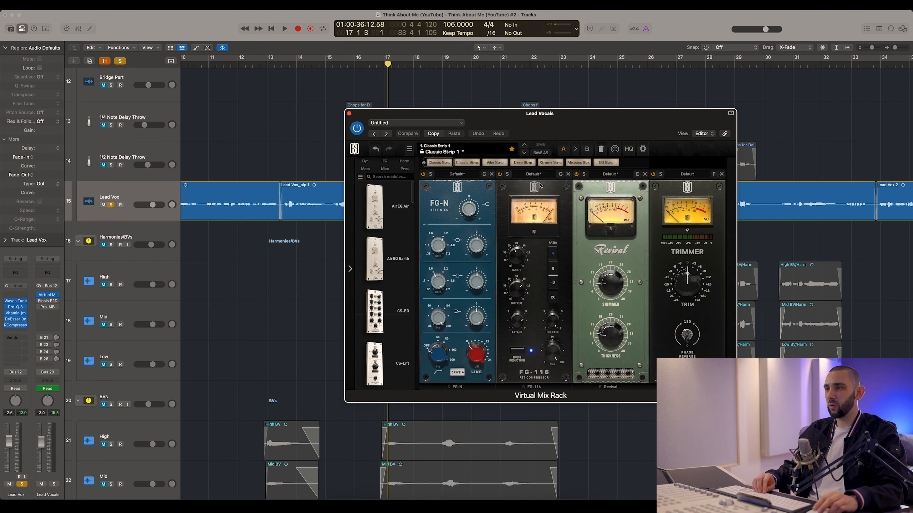
click(500, 175)
drag(611, 114, 734, 142)
Step: Play the soloed vocal from bar 17 and compare it with the FG-N EQ module active and bypassed
key(space)
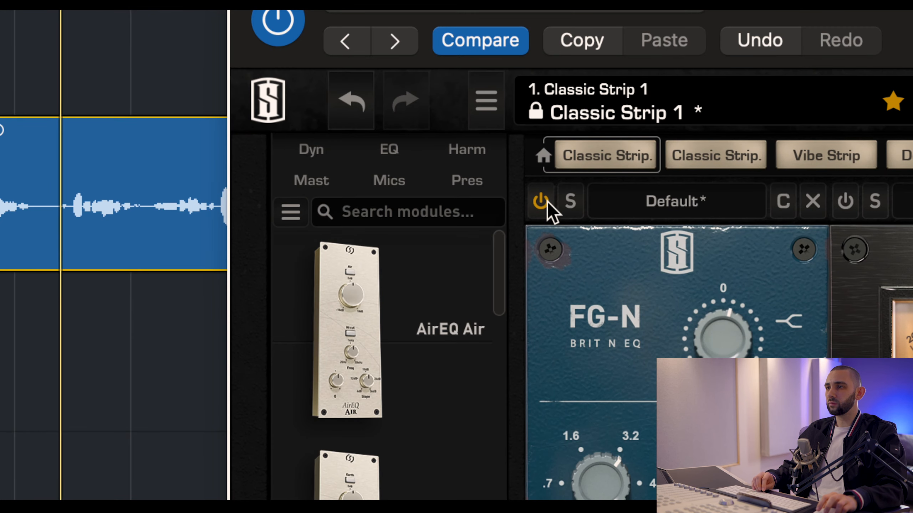
click(547, 204)
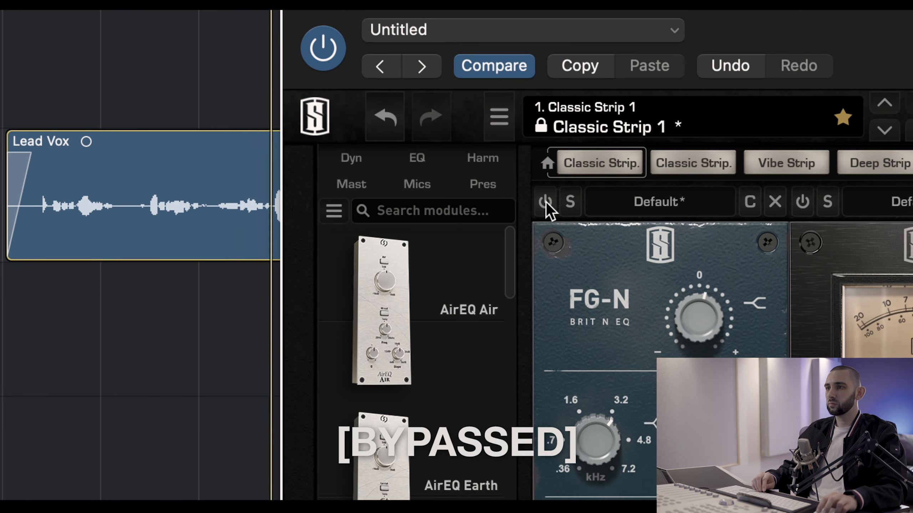
click(545, 202)
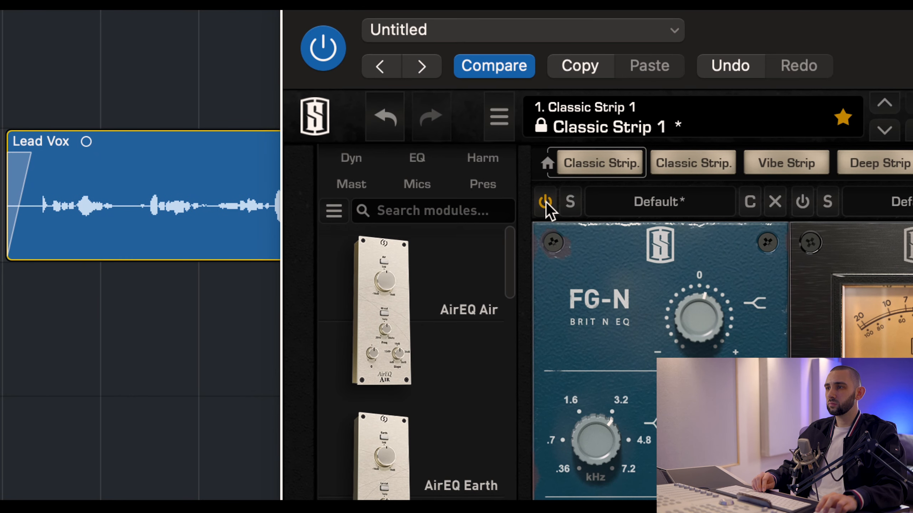
click(545, 202)
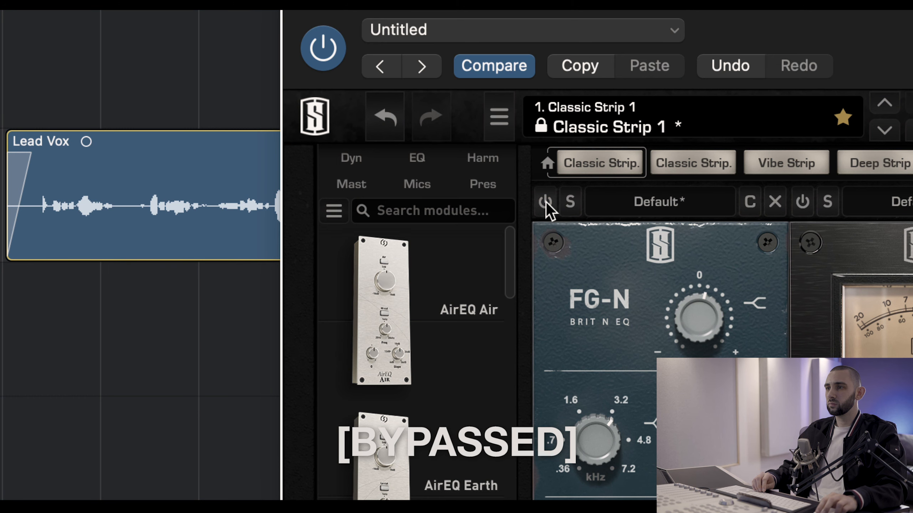
click(546, 202)
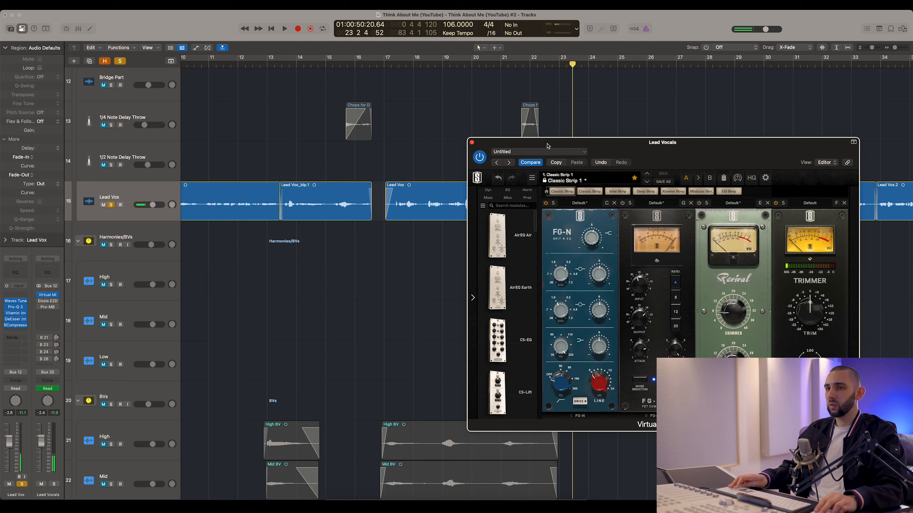
Step: Position the Virtual Mix Rack window below the Lead Vox regions so the waveform stays in view
drag(547, 145, 504, 134)
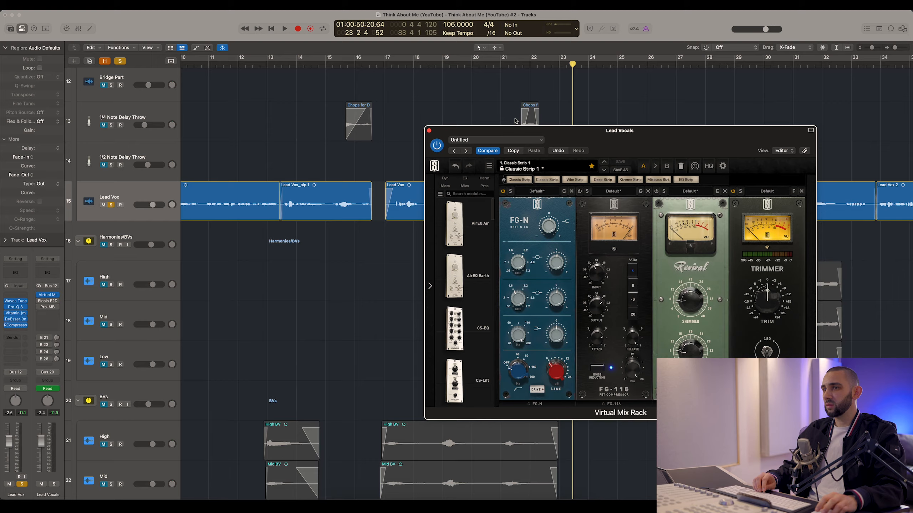
drag(520, 107, 502, 161)
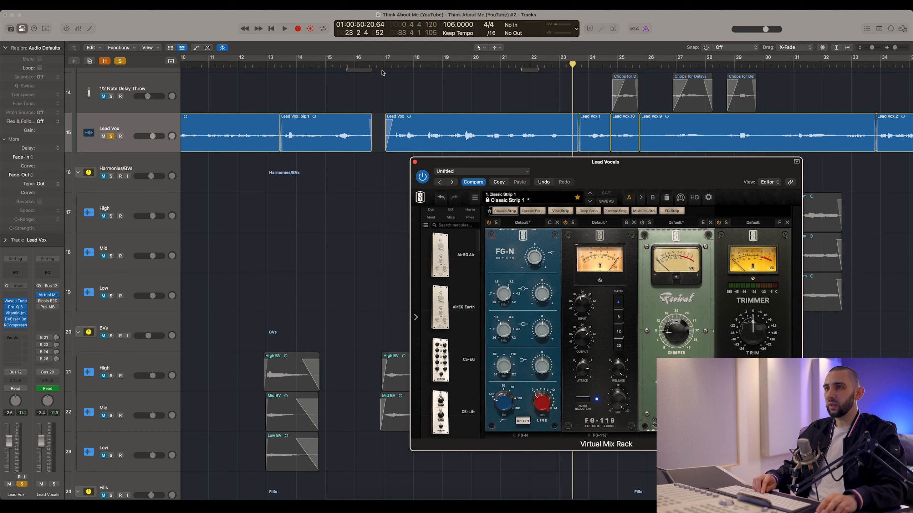
Step: Play the soloed vocal from bar 17 and compare it with the FG-116 compressor module active and bypassed
click(387, 67)
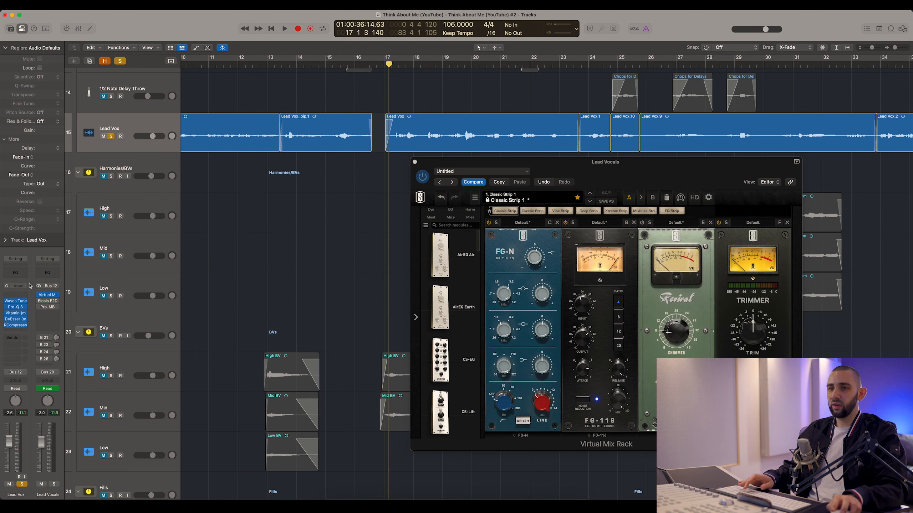
click(17, 325)
click(639, 275)
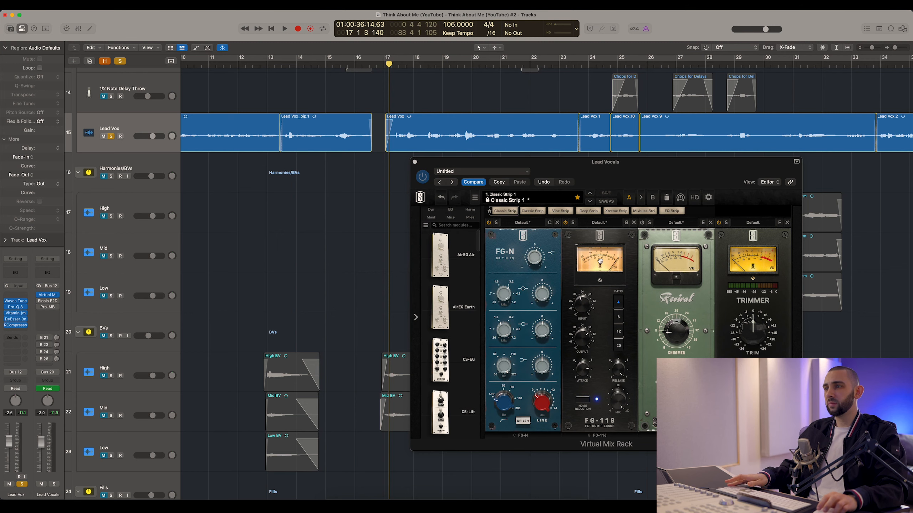
key(space)
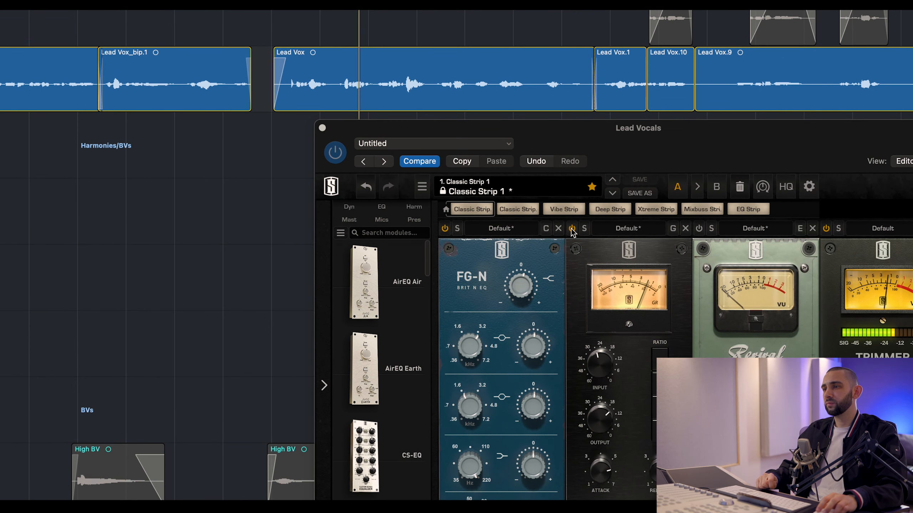
click(572, 229)
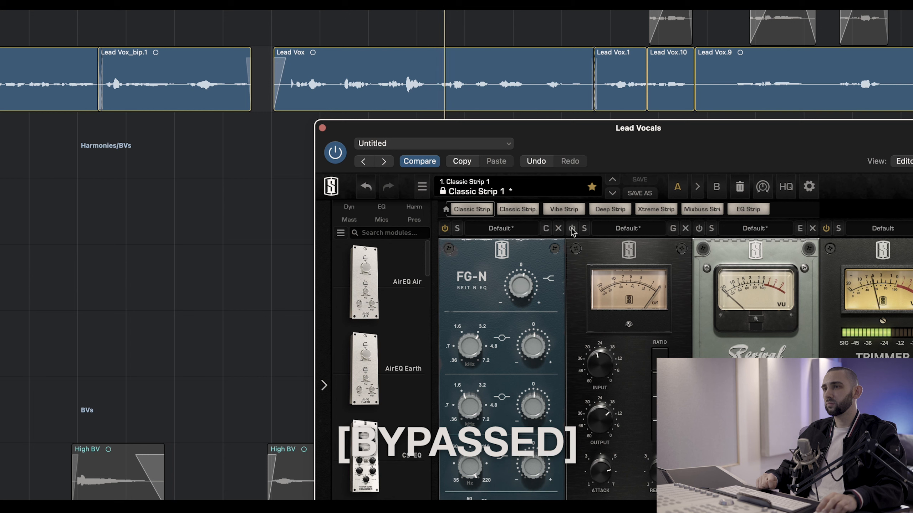
click(572, 229)
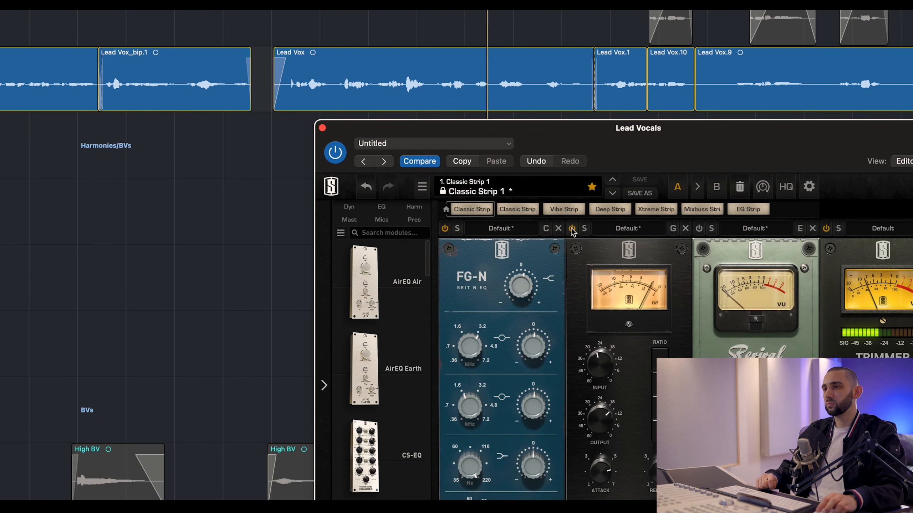
click(572, 229)
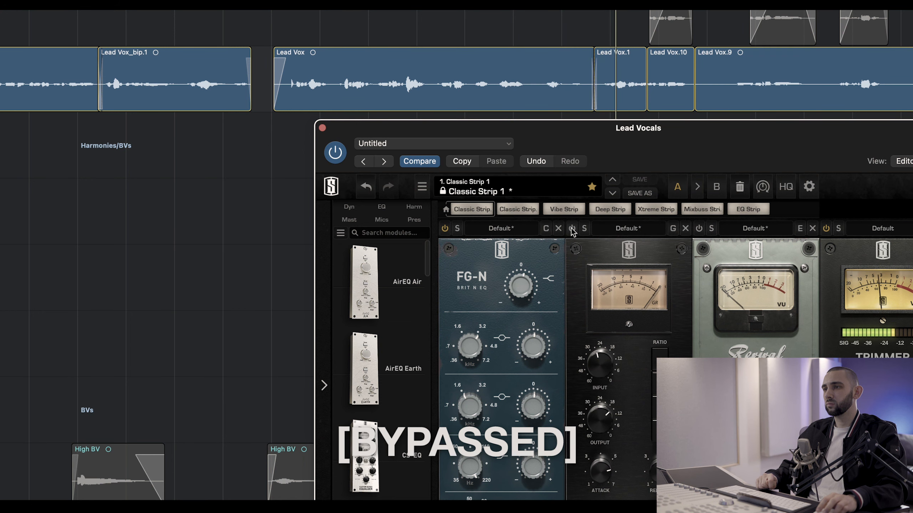
click(571, 229)
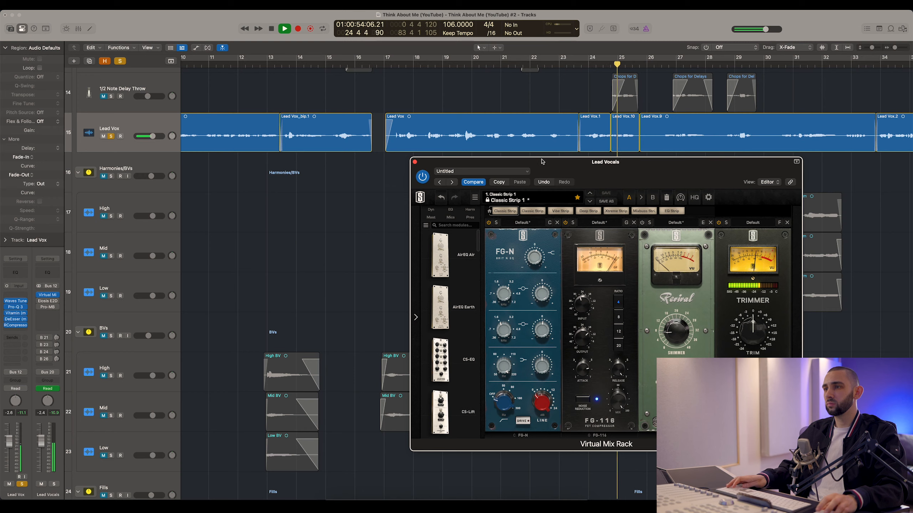
Step: Play the soloed vocal from bar 17, comparing the Revival module bypassed and active, and stop with it active
drag(542, 161, 501, 159)
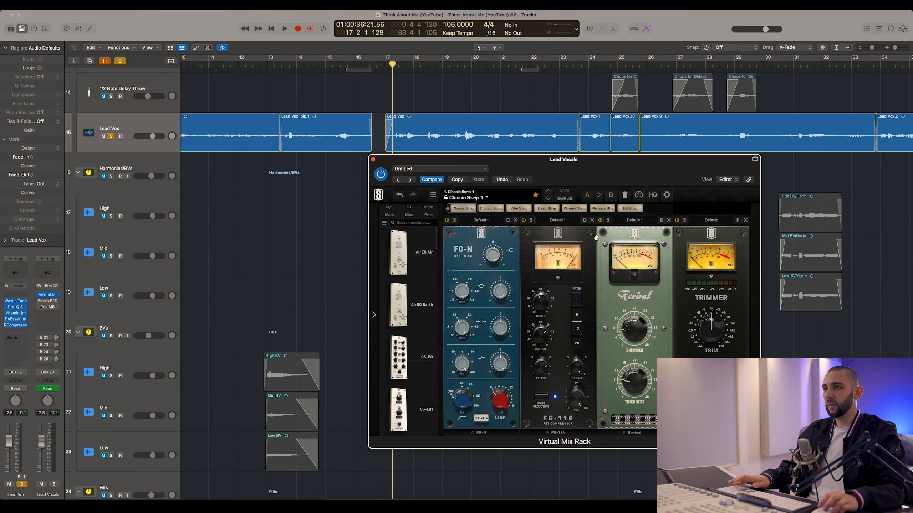
key(space)
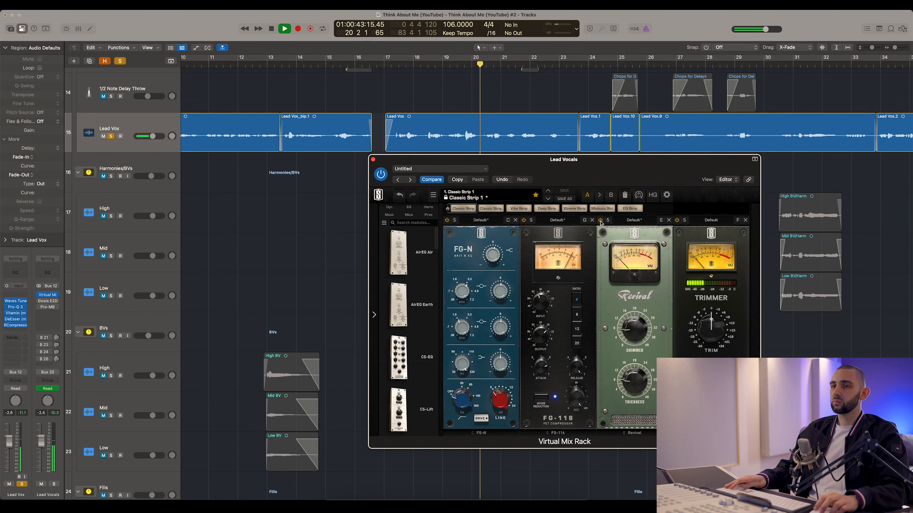
click(600, 221)
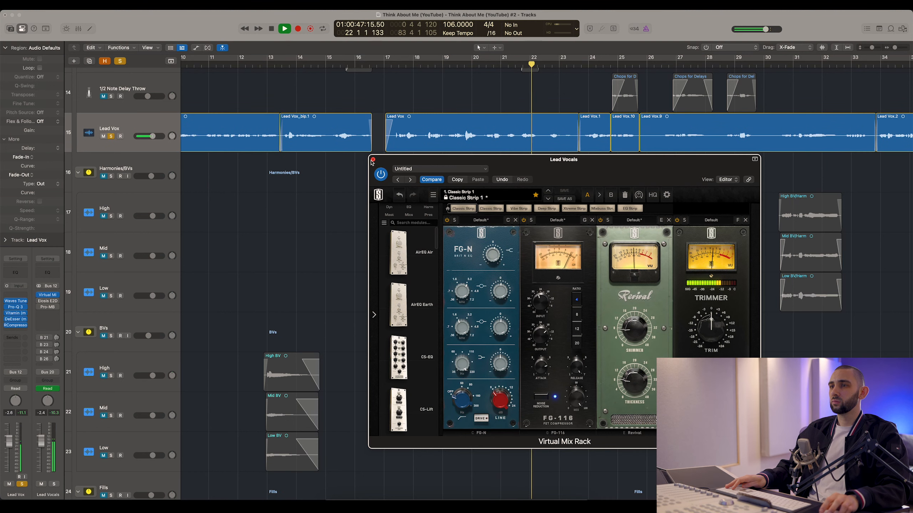
key(space)
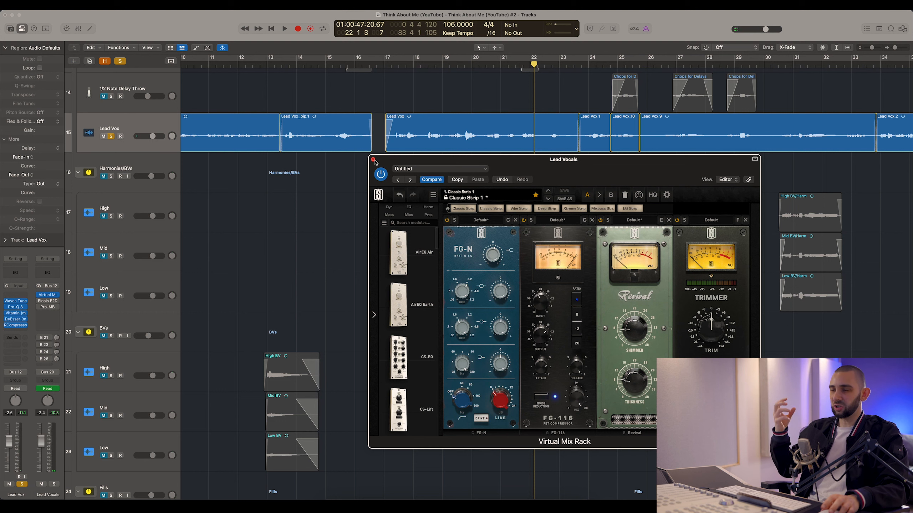
Step: With Virtual Mix Rack closed, open Eiosis E2Deesser on Lead Vocals, switched on, and place its window below the Lead Vox regions
click(374, 159)
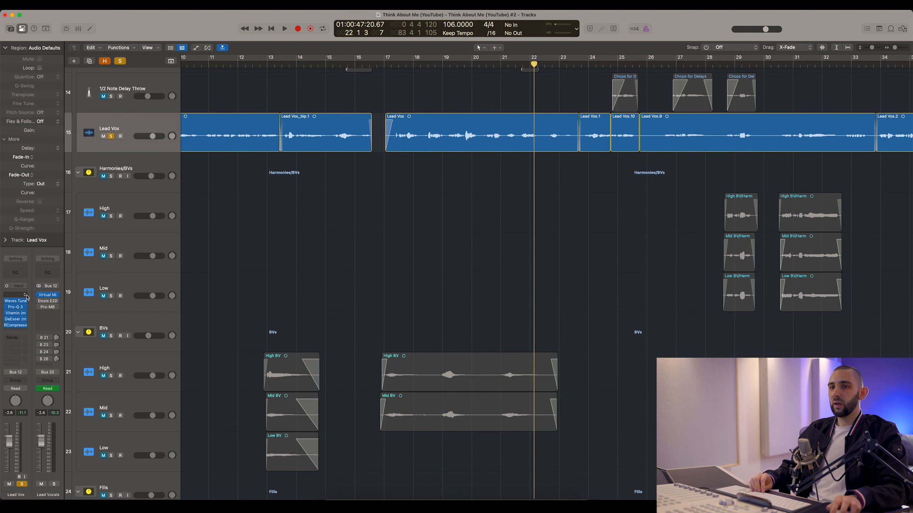
click(42, 303)
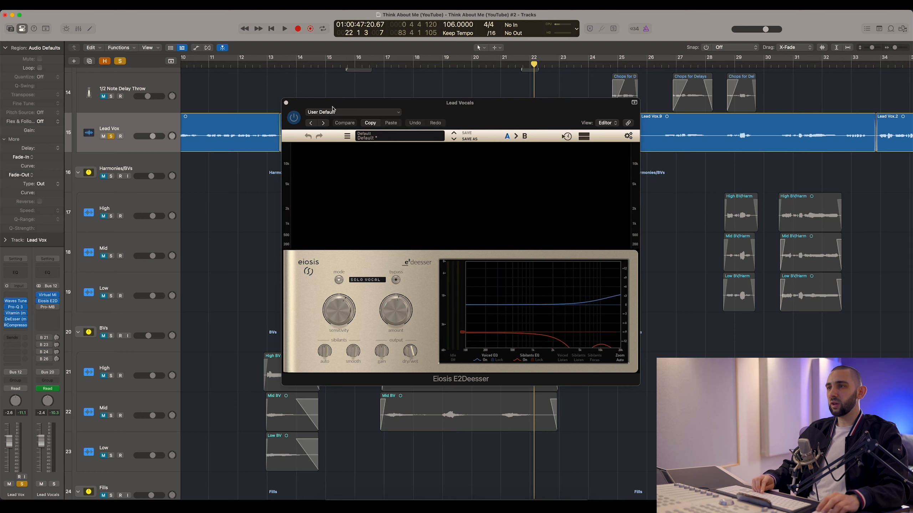
drag(312, 101, 474, 178)
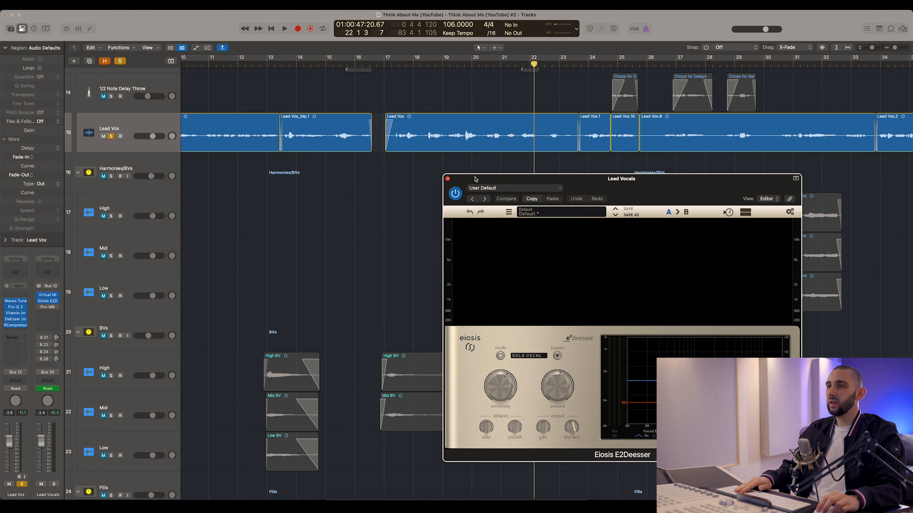
drag(473, 178, 443, 174)
key(super+Left)
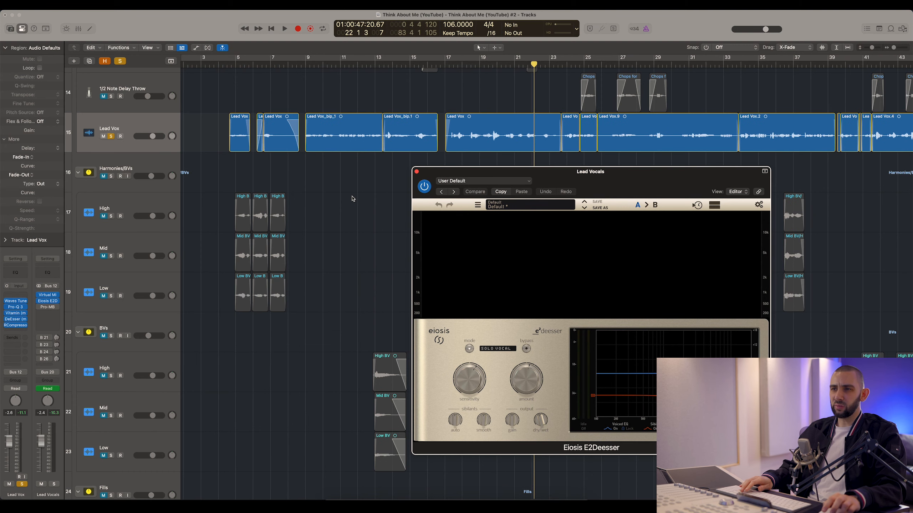
scroll(382, 153, right, 5)
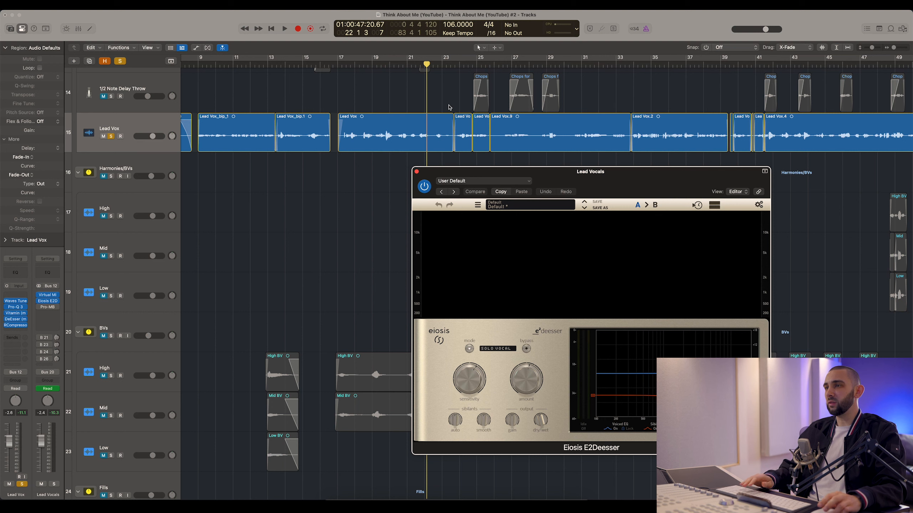
scroll(521, 101, right, 4)
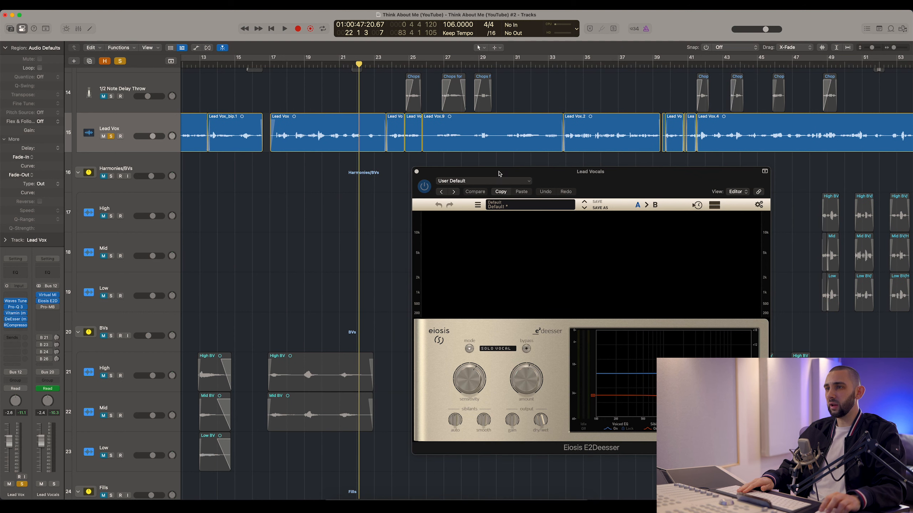
drag(498, 173, 415, 165)
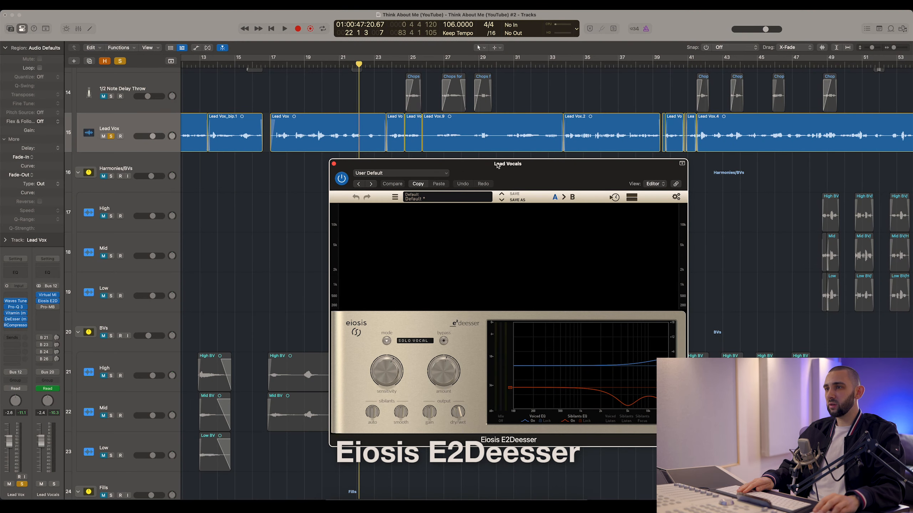
drag(498, 166, 473, 157)
scroll(565, 72, down, 2)
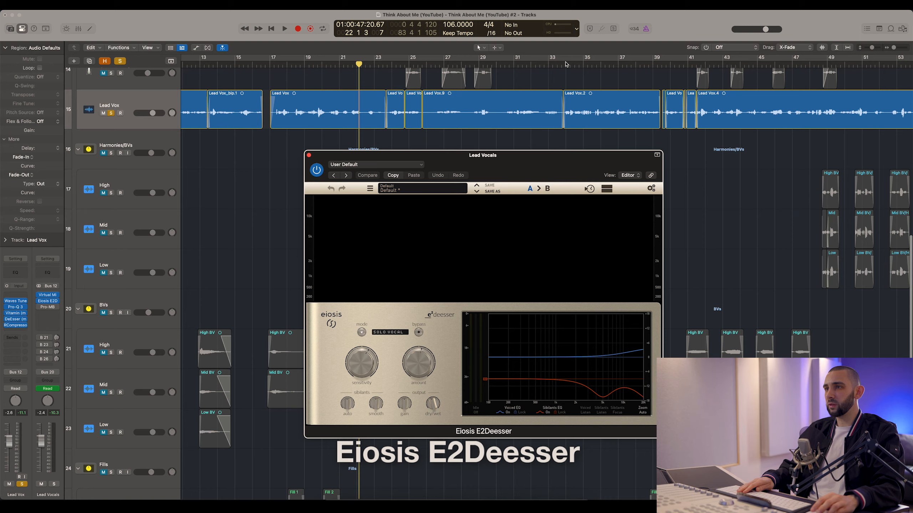
Step: Play the soloed vocal from bar 17, comparing Eiosis E2Deesser active and bypassed, and stop with it active
click(562, 63)
scroll(560, 64, left, 8)
click(416, 65)
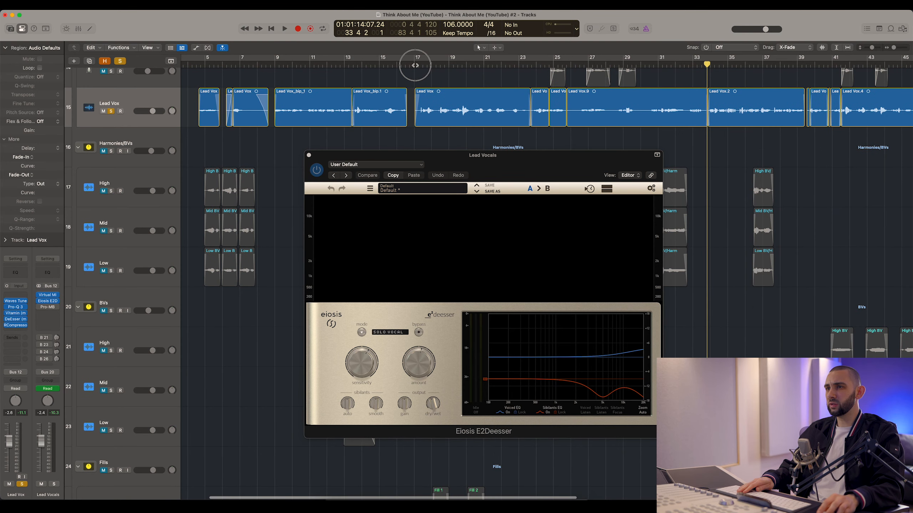
key(super+Right)
key(space)
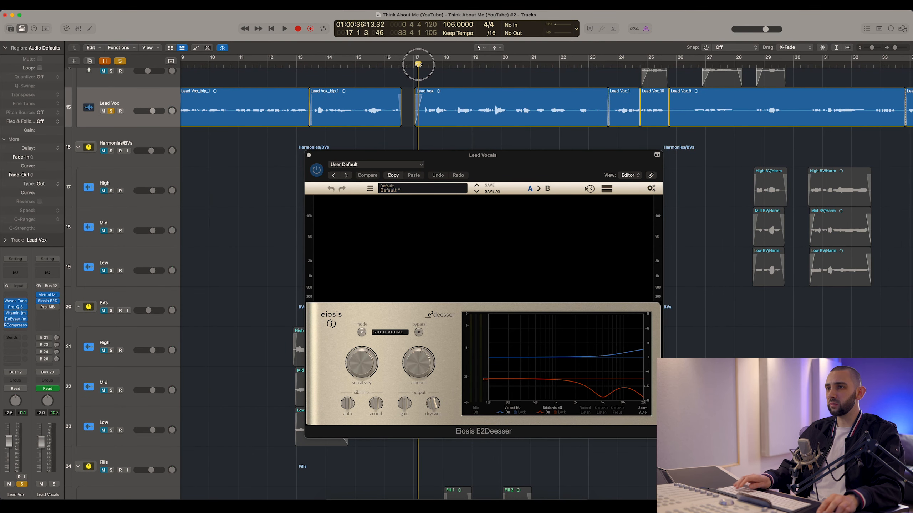
key(space)
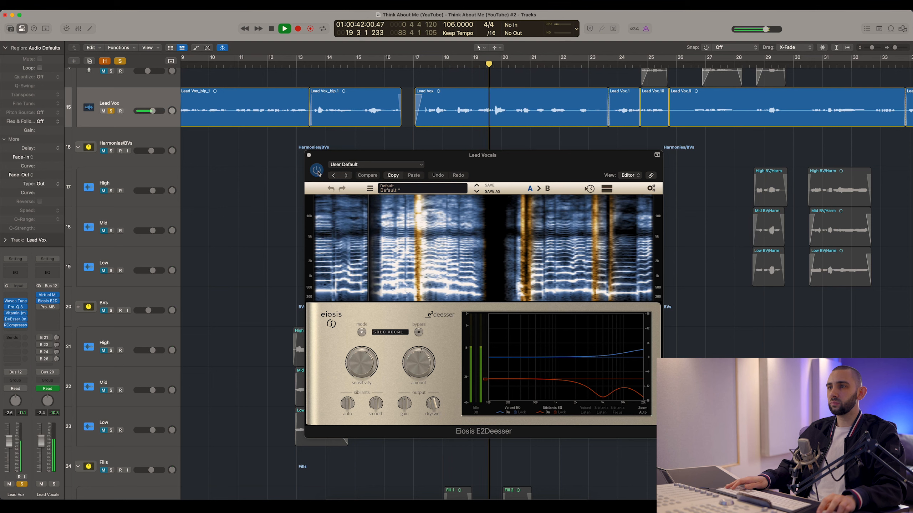
click(317, 171)
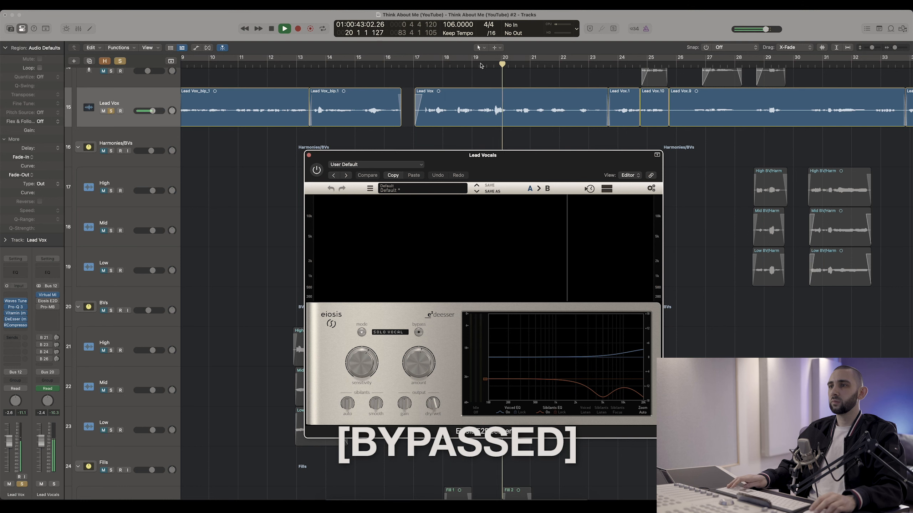
click(481, 66)
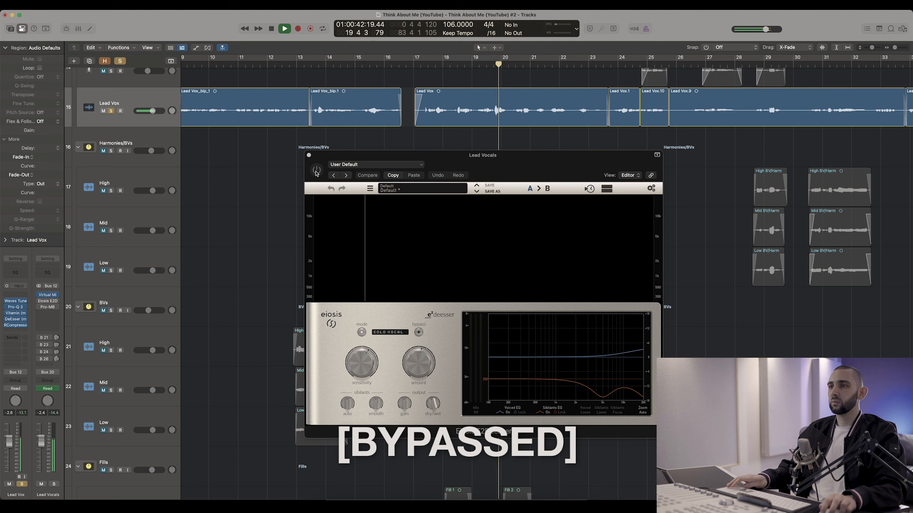
click(316, 171)
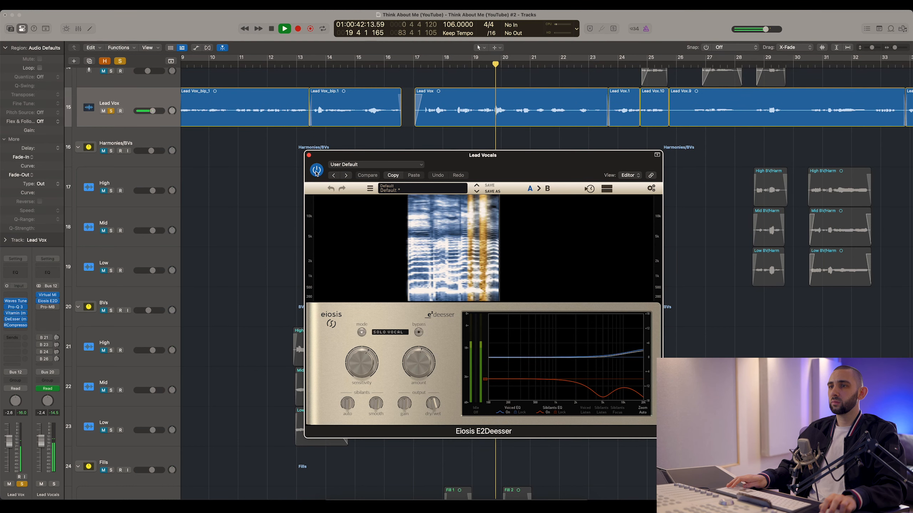
click(316, 171)
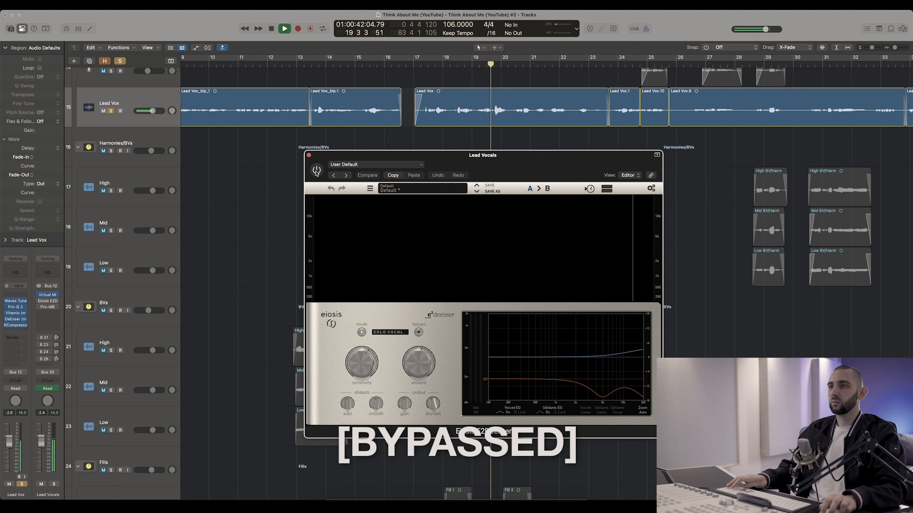
click(316, 171)
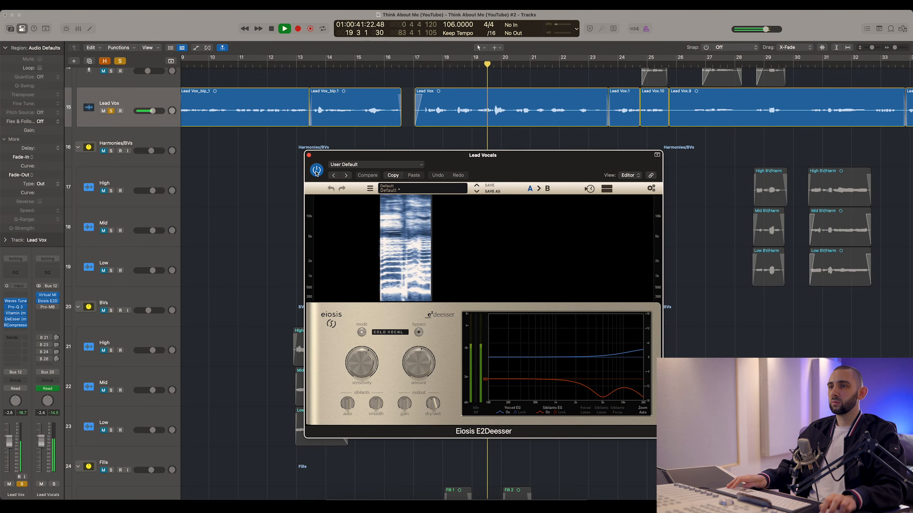
key(space)
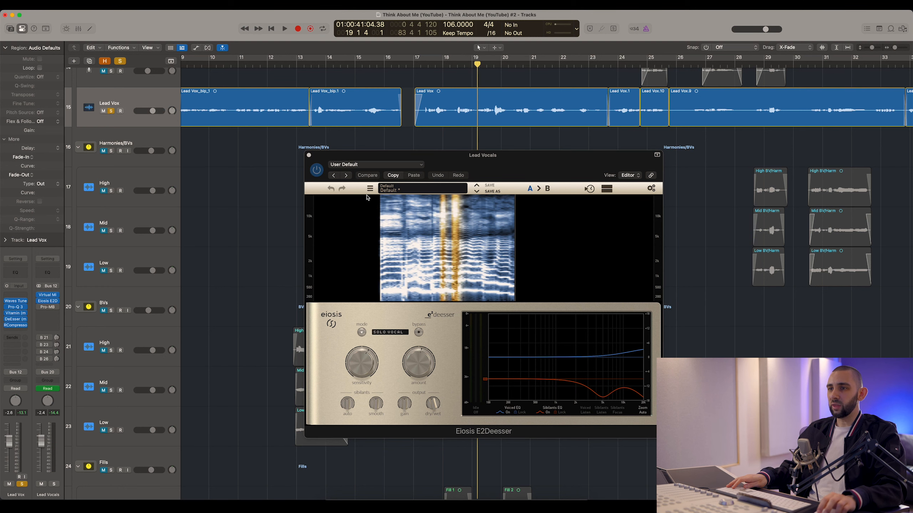
Step: Close E2Deesser, then open Pro-MB on Lead Vocals below the Lead Vox regions with the playhead at bar 17
drag(343, 155, 335, 146)
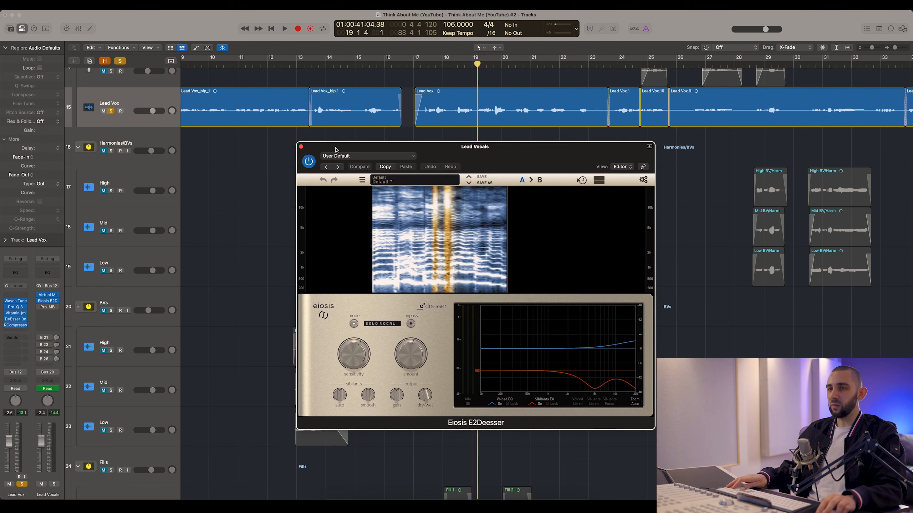
click(302, 147)
click(36, 307)
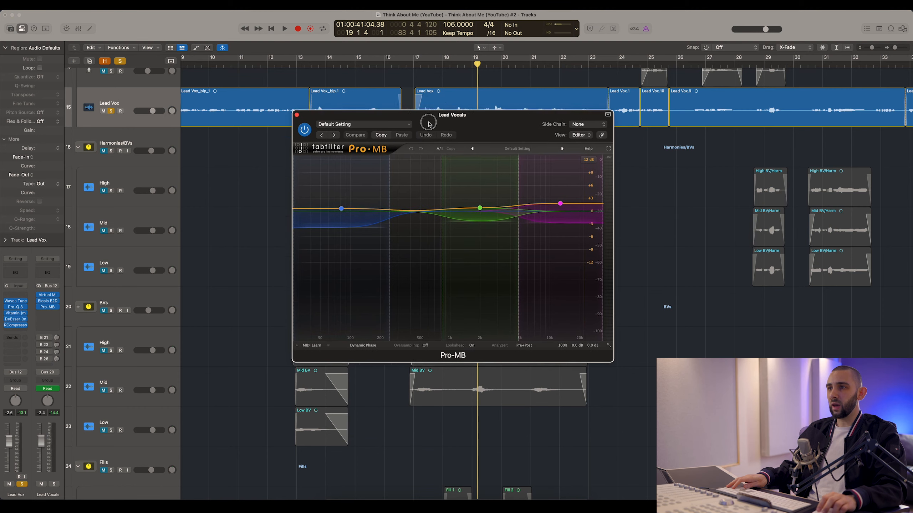
click(445, 80)
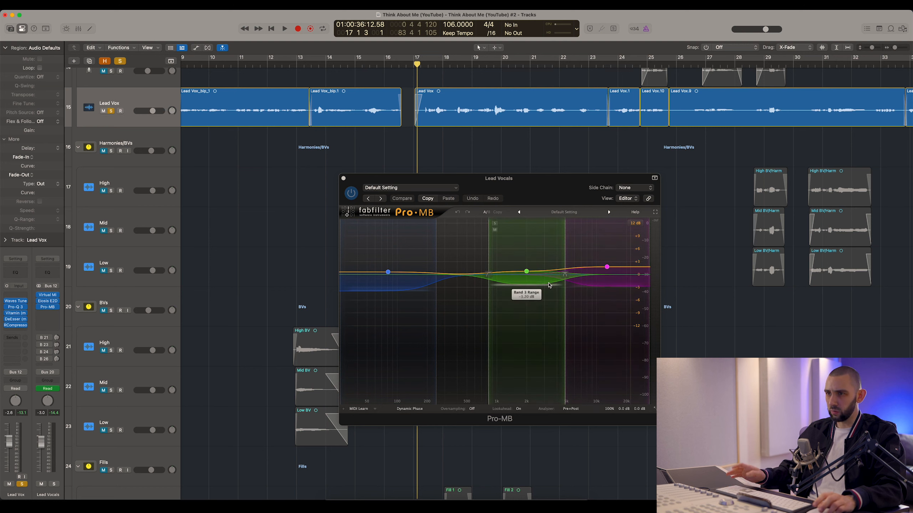
Step: Play the soloed vocal from bar 17 and compare Pro-MB bypassed and active, leaving it active
key(space)
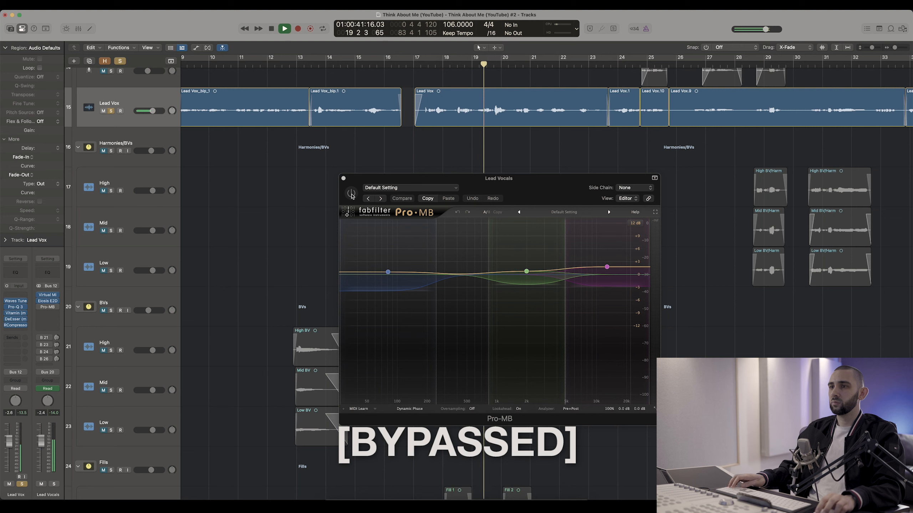
click(351, 194)
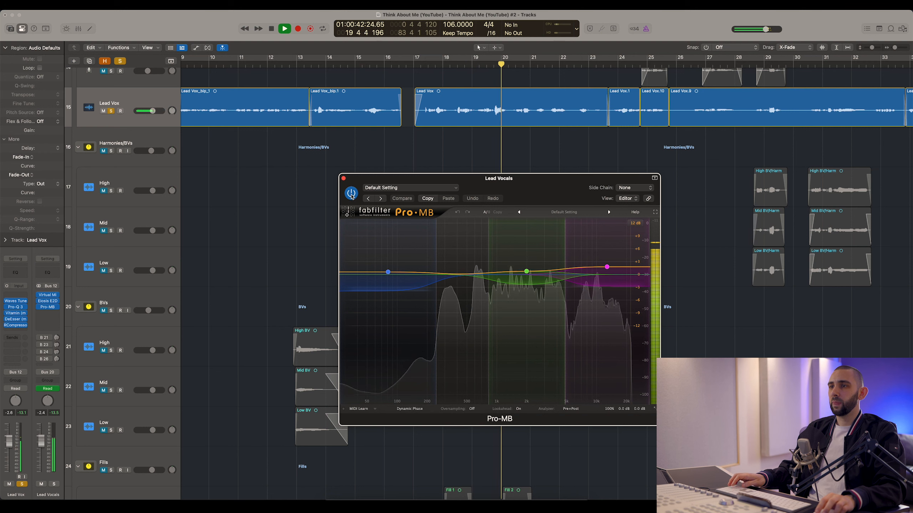
click(351, 195)
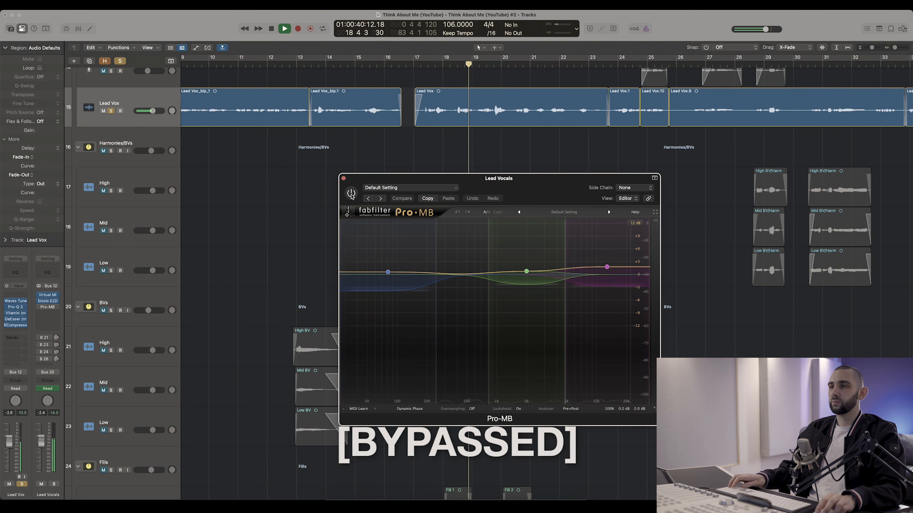
click(351, 194)
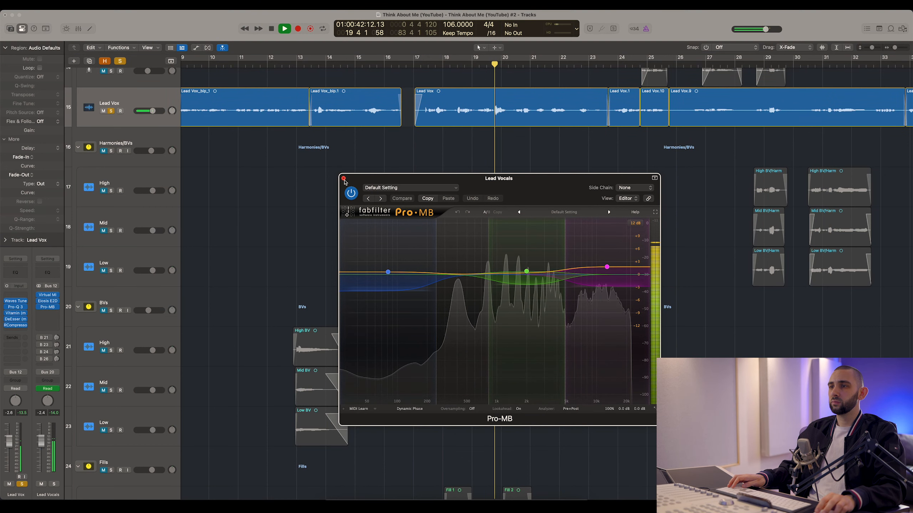
Step: Stop playback, display the dynamics settings of Pro-MB's high-frequency band, and close the plug-in window
key(space)
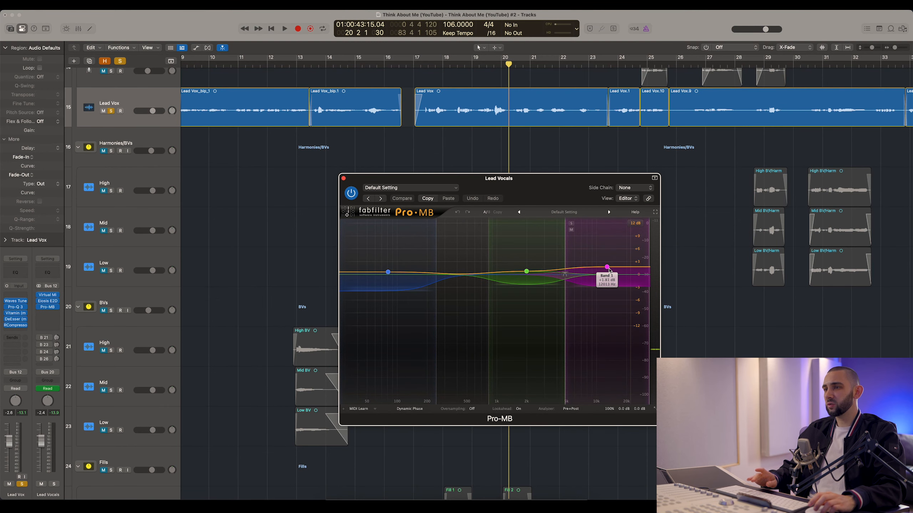
click(590, 284)
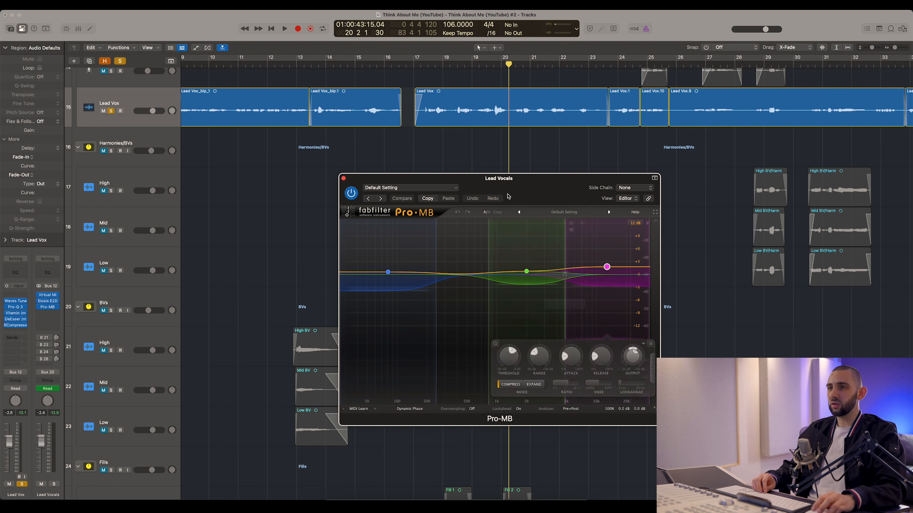
click(343, 179)
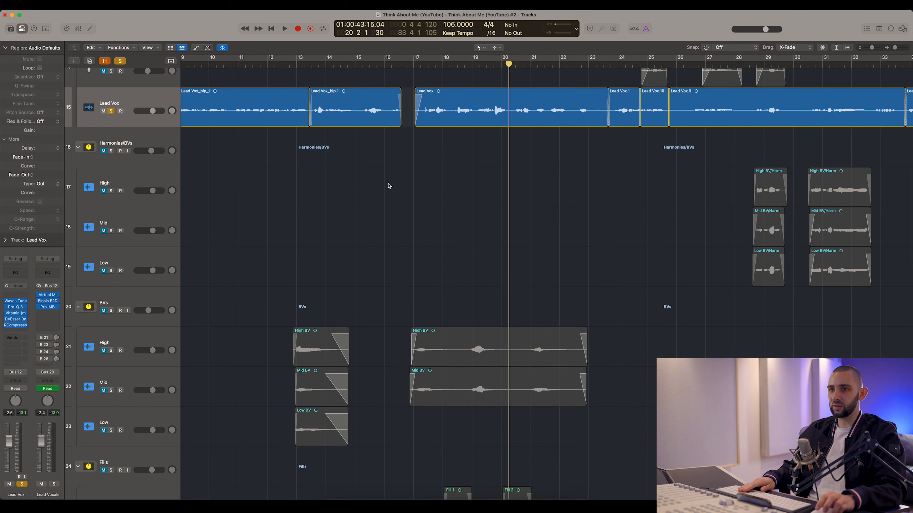
Step: Turn off solo on Lead Vox and place the playhead at bar 33, where the Lead Vox.2 region starts
key(z)
key(s)
scroll(316, 167, up, 5)
click(472, 65)
scroll(473, 66, up, 1)
click(472, 65)
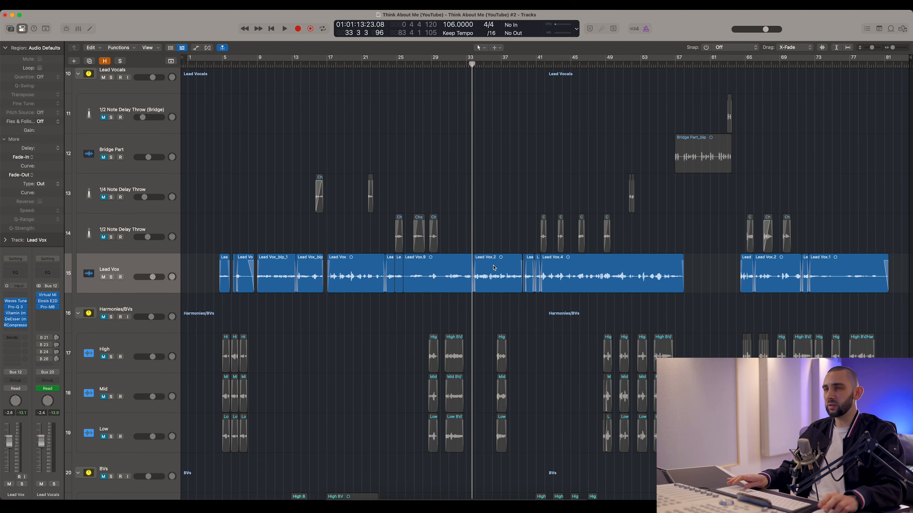
Step: Play the unsoloed mix from bar 33 with the arrangement zoomed in on the Lead Vox.2 region
key(space)
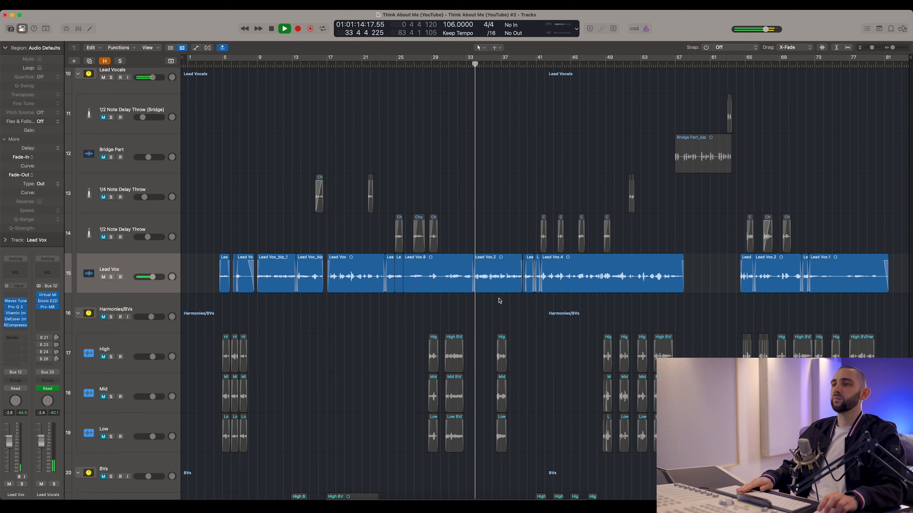
key(z)
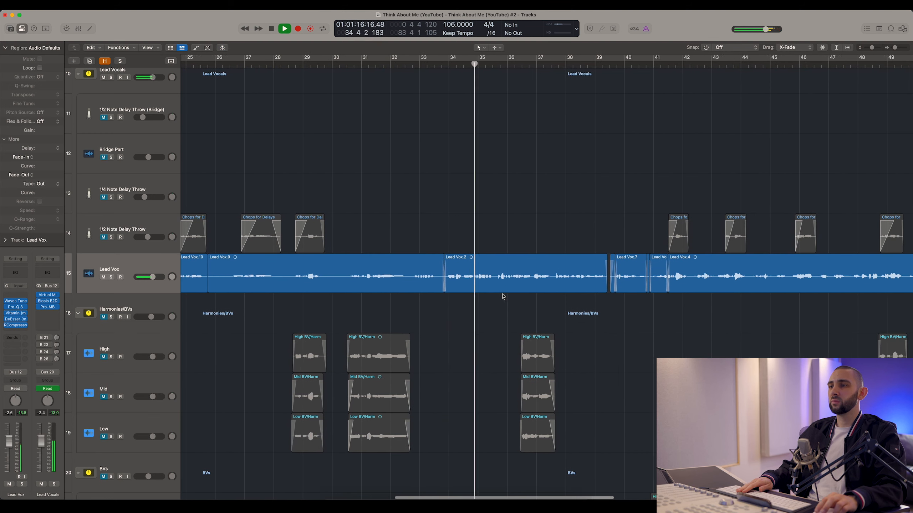
key(super+Right)
key(super+Right)
key(super+Right)
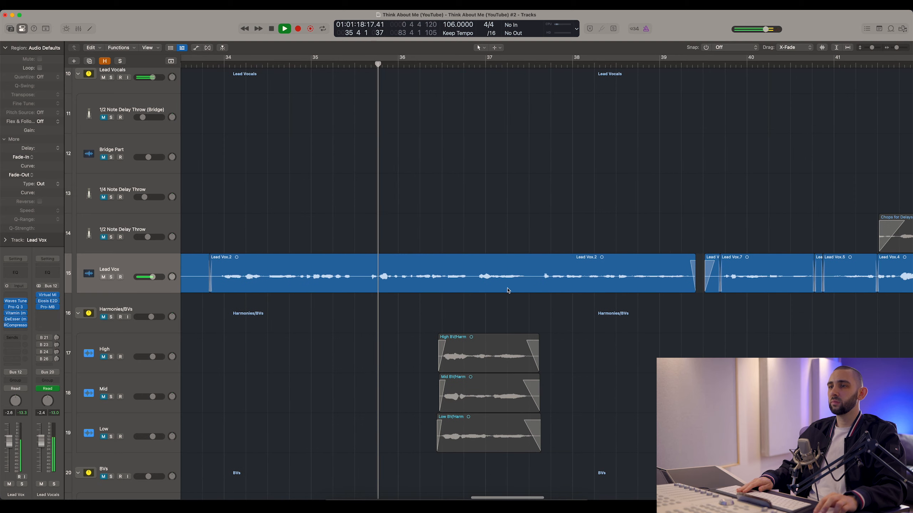
scroll(334, 183, left, 2)
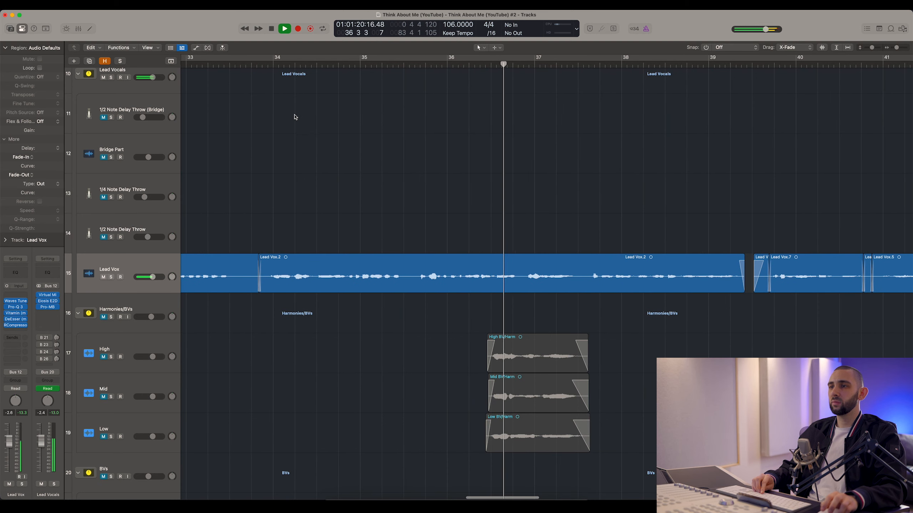
Step: Play the lead vocal from about bar 34 and compare the Lead Vox and Lead Vocals insert processing by bypassing plug-ins
click(265, 65)
drag(7, 301, 7, 326)
drag(39, 295, 39, 308)
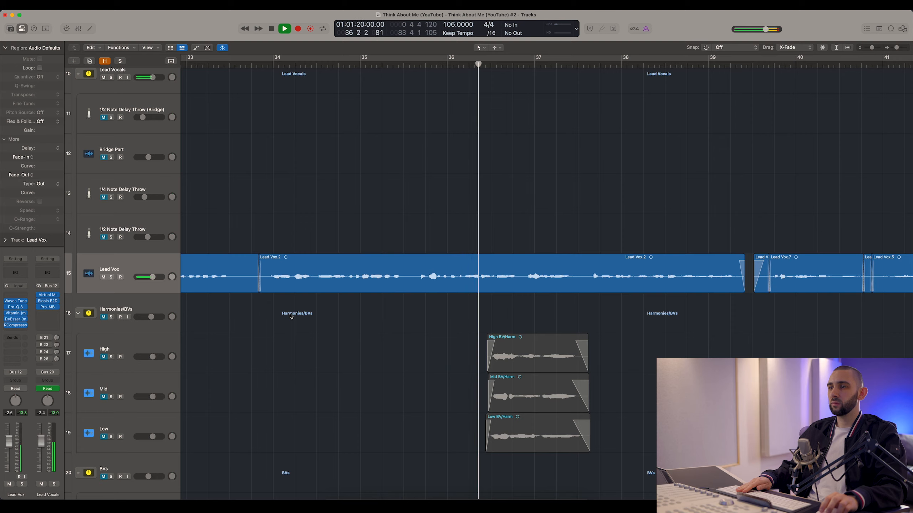
key(super+Left)
key(super+Left)
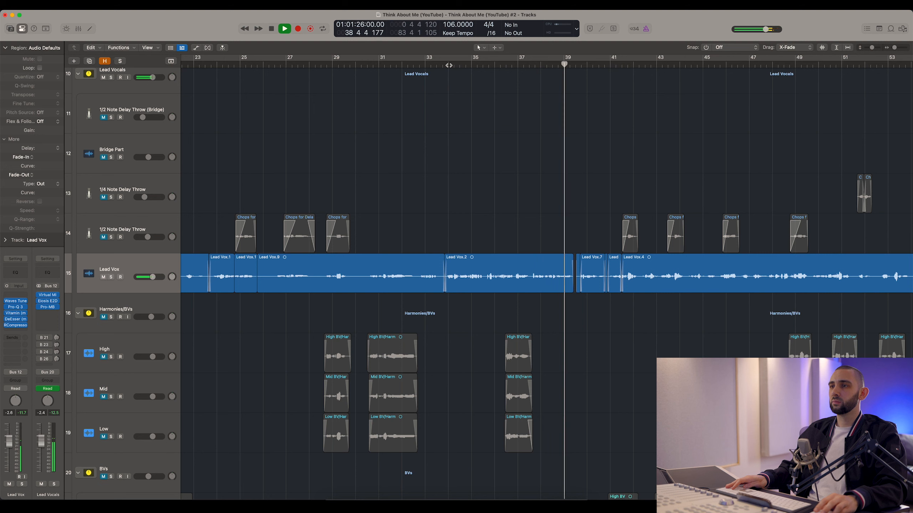
key(space)
Step: Place the playhead just before the Lead Vox.2 region, in the last part of bar 33
click(449, 66)
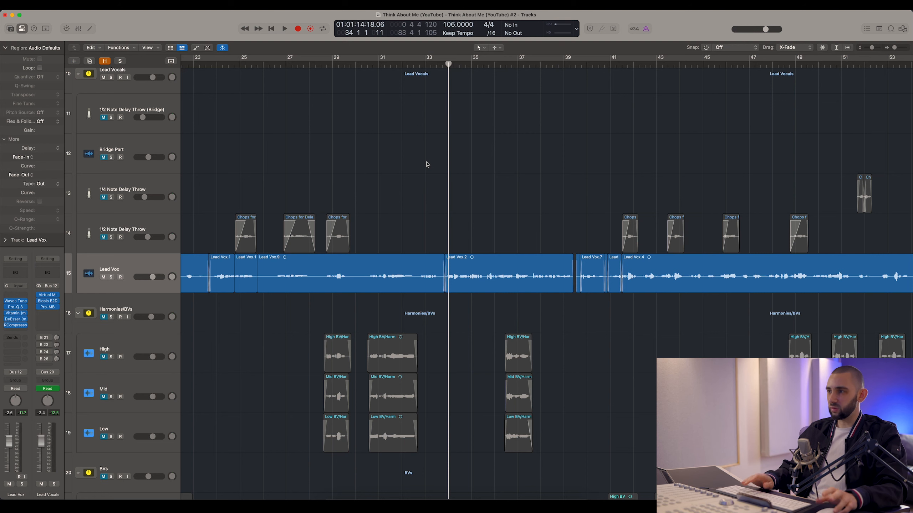
key(super+Left)
key(super+Left)
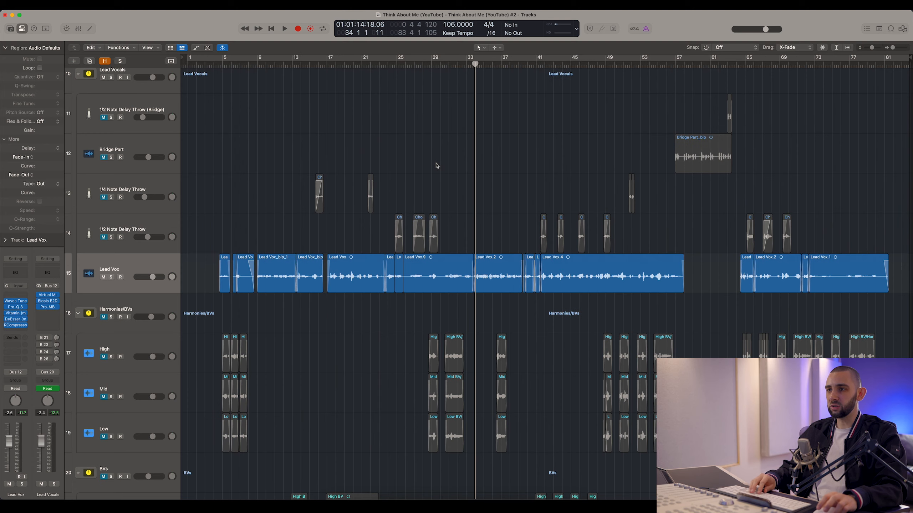
drag(476, 77, 472, 76)
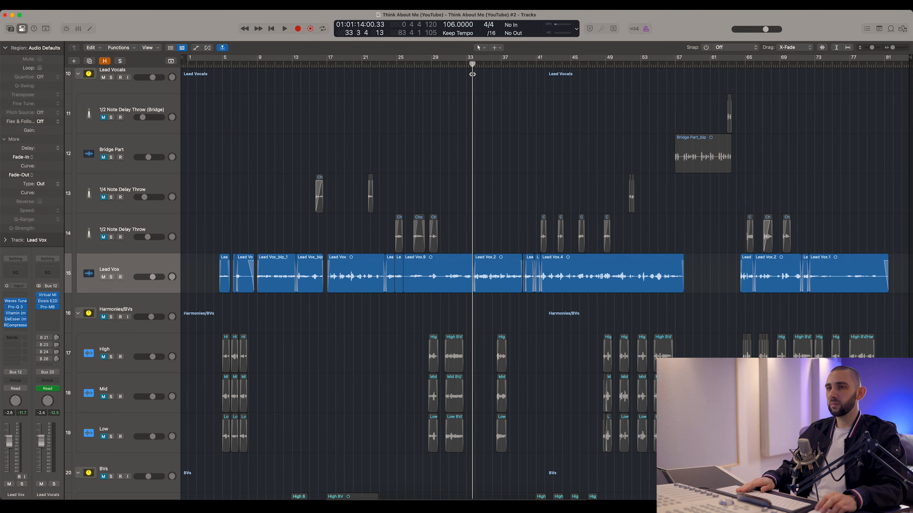
Step: Select the Lead Vox.2 region near bar 34 and solo the Lead Vox track
key(super+Right)
key(super+Right)
key(super+Right)
key(super+Right)
key(super+Right)
click(531, 281)
key(super+Right)
key(super+Right)
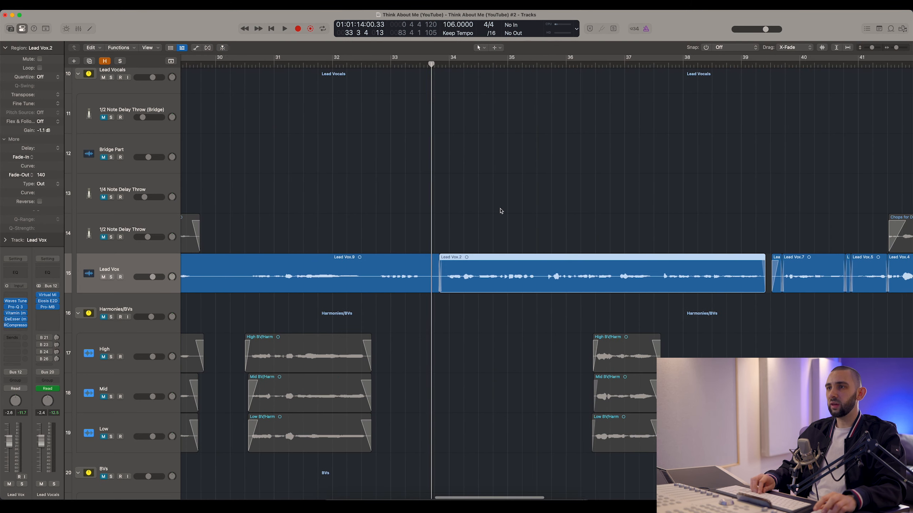
click(112, 277)
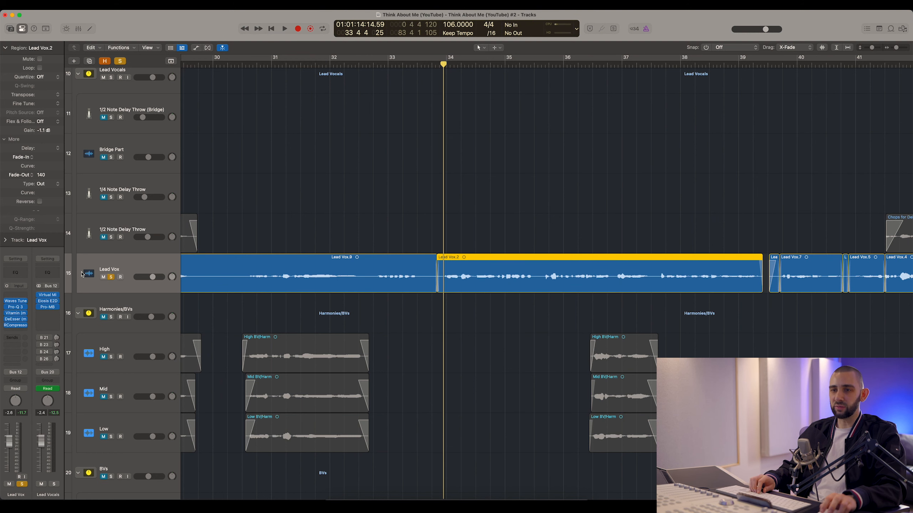
Step: Select the Lead Vocals stack and show the Slap Delay channel strip fed by its Bus 21 send
click(55, 341)
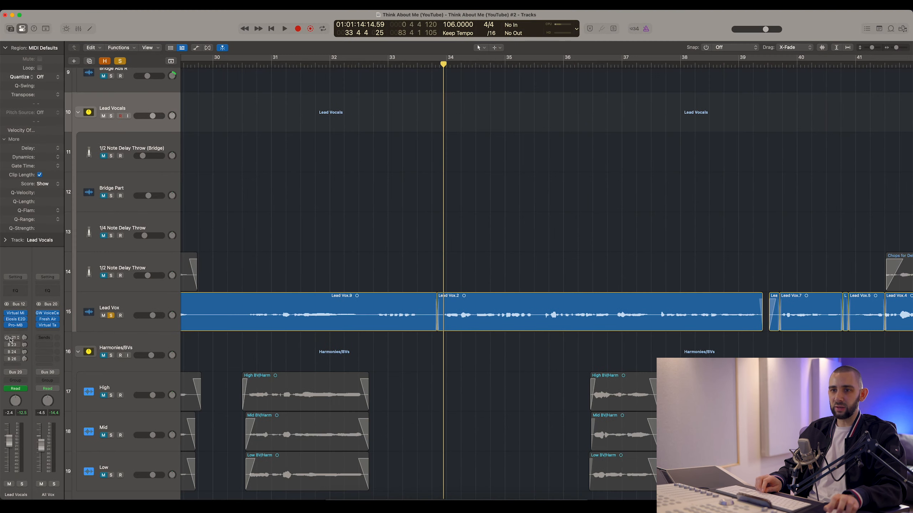
click(20, 338)
click(1, 337)
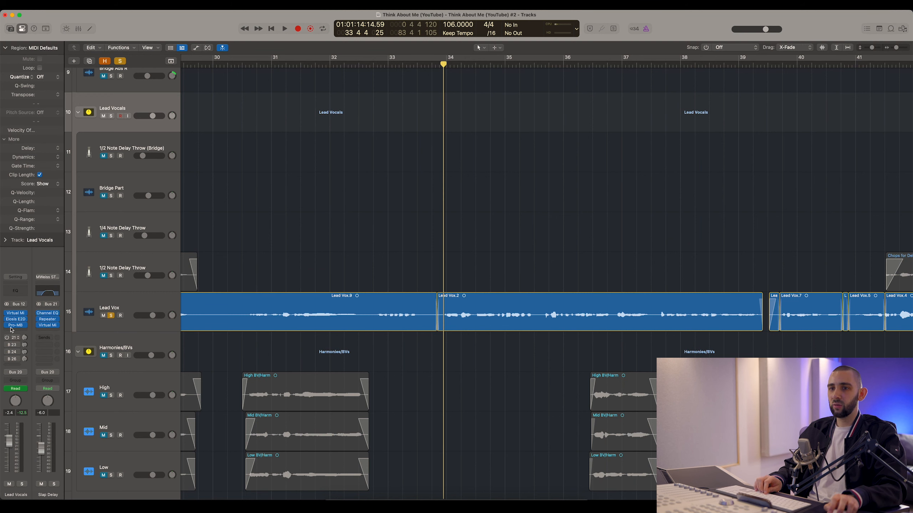
Step: Audition the soloed lead vocal while switching the Bus 21 slap delay send on and off, and leave the send enabled
key(space)
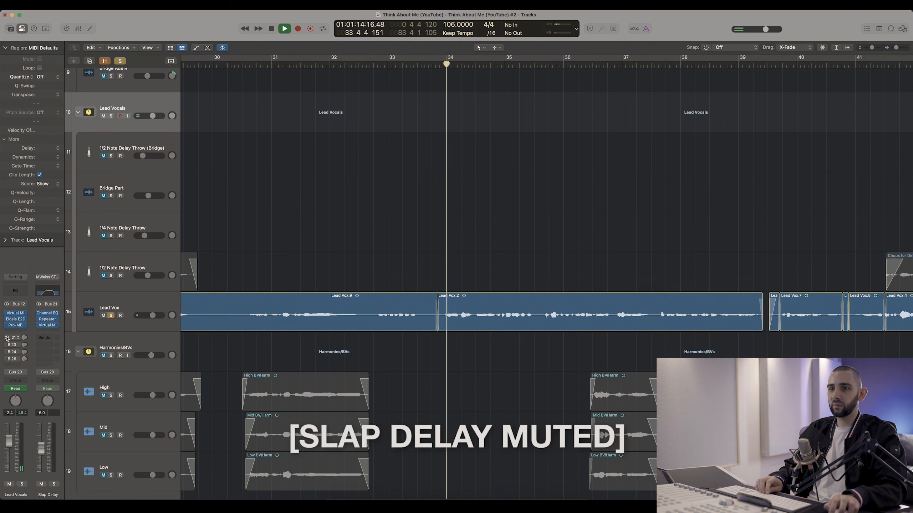
click(7, 338)
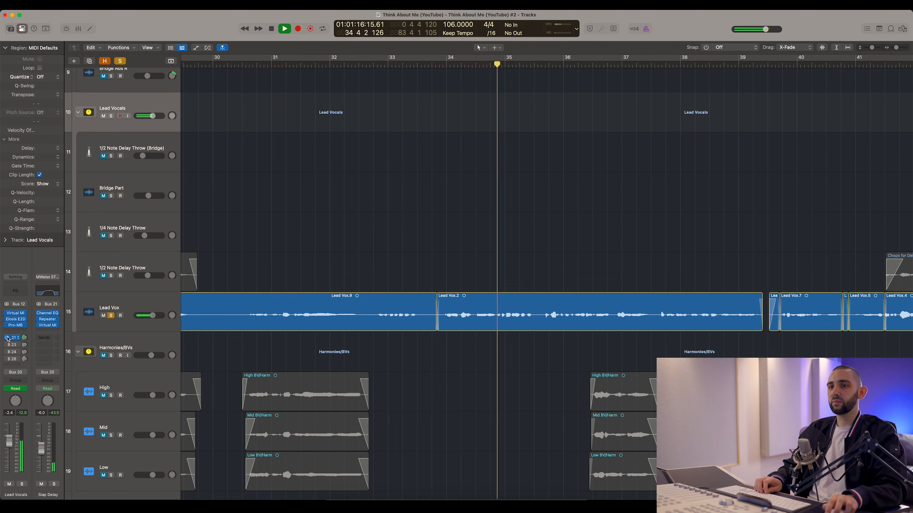
click(8, 338)
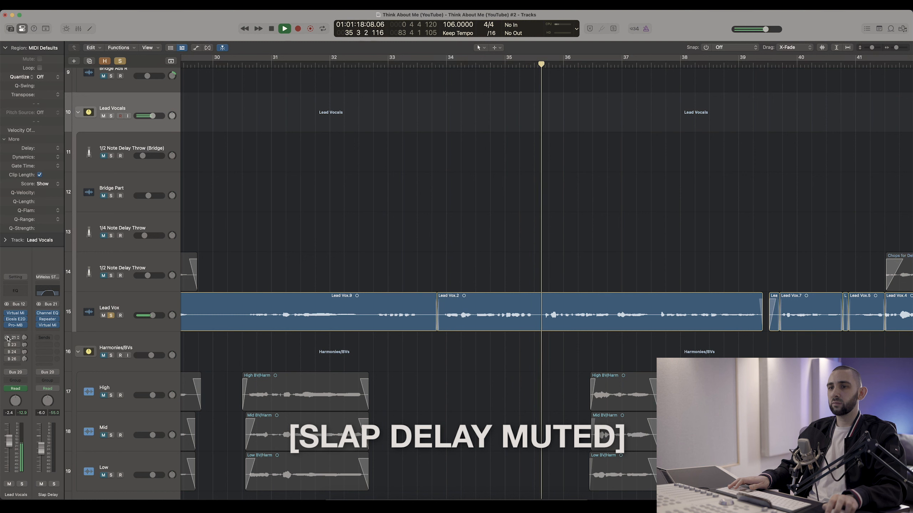
click(7, 338)
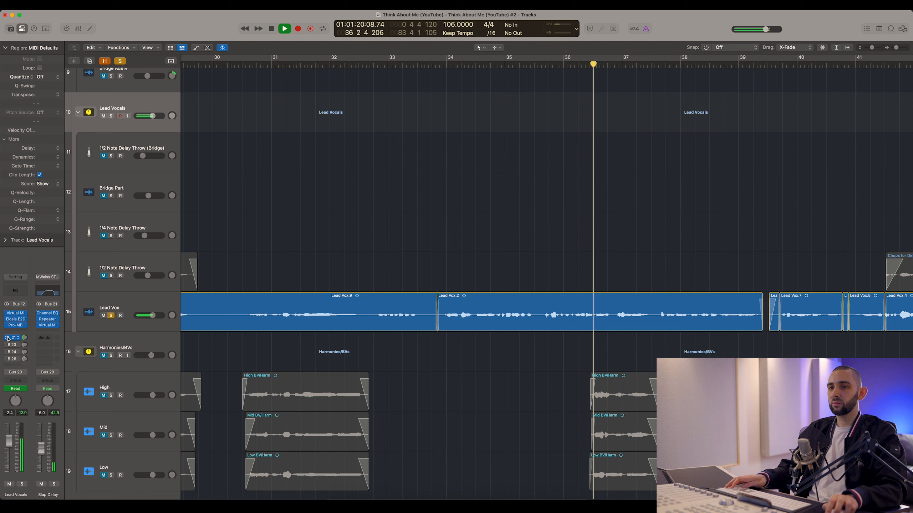
key(space)
Step: Open the Slap Delay's Channel EQ, Repeater and Virtual Mix Rack, and arrange their windows to examine the settings
drag(25, 340, 37, 325)
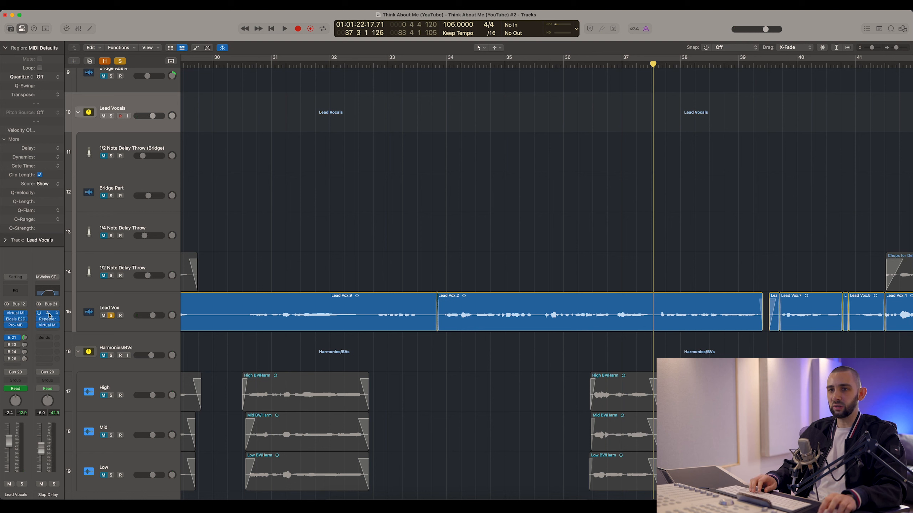
click(49, 313)
click(50, 319)
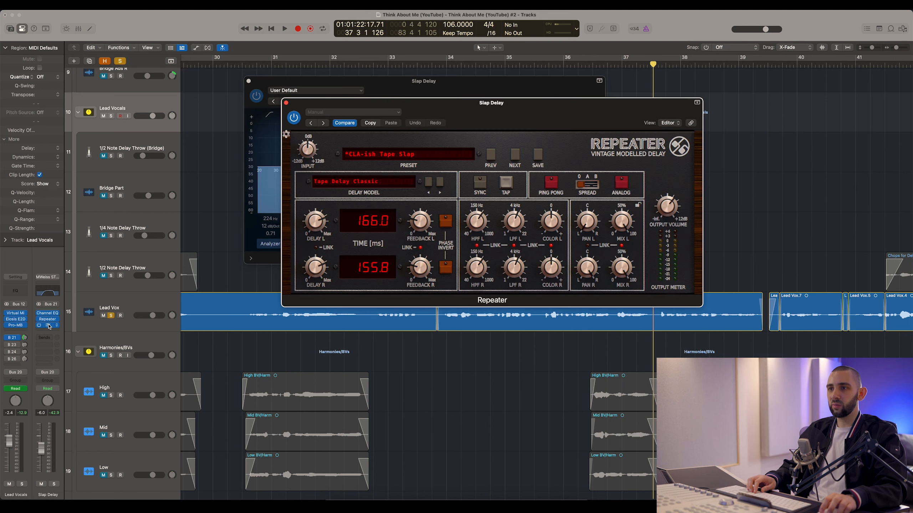
click(50, 326)
drag(366, 116, 622, 215)
drag(377, 81, 251, 55)
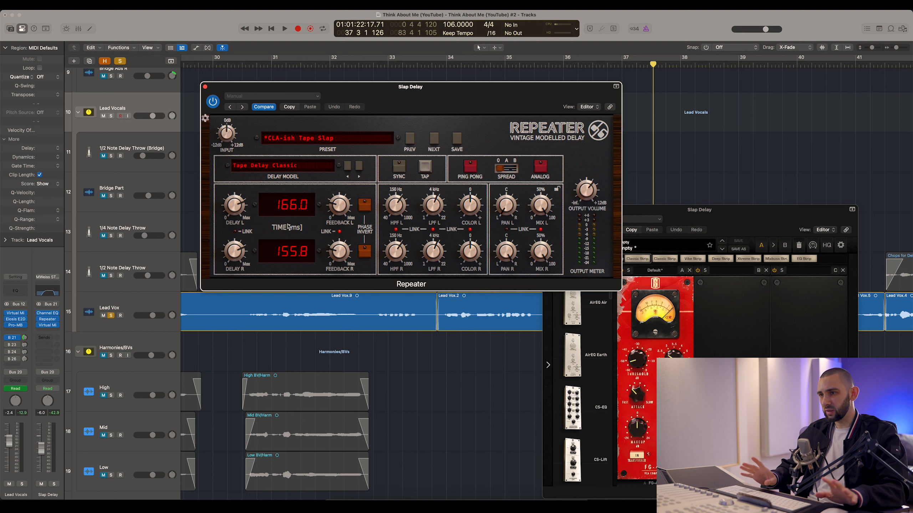
drag(651, 215, 371, 195)
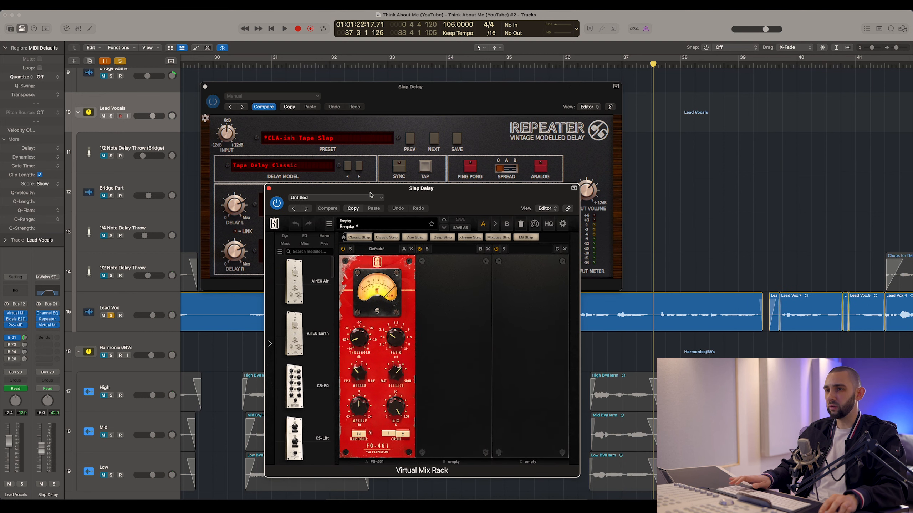
Step: Play the lead vocal through the slap delay, close the Virtual Mix Rack and Repeater windows, and stop playback
key(space)
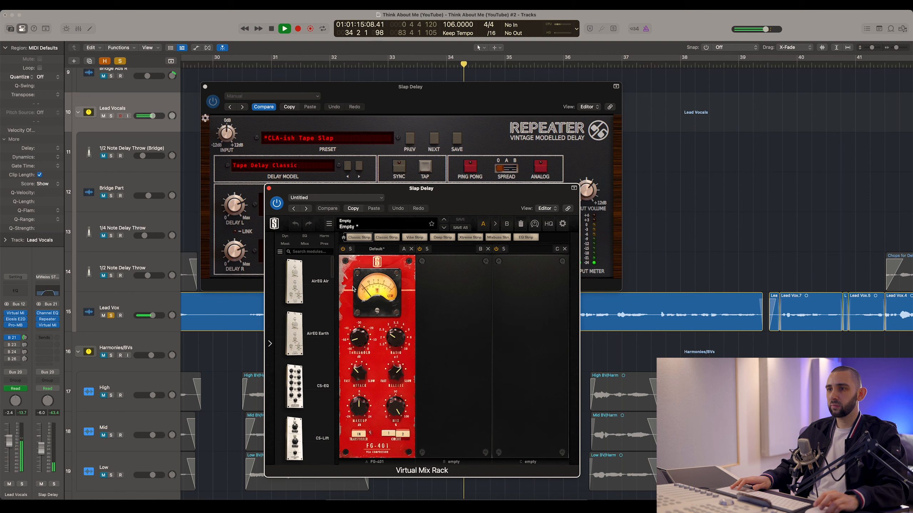
click(269, 187)
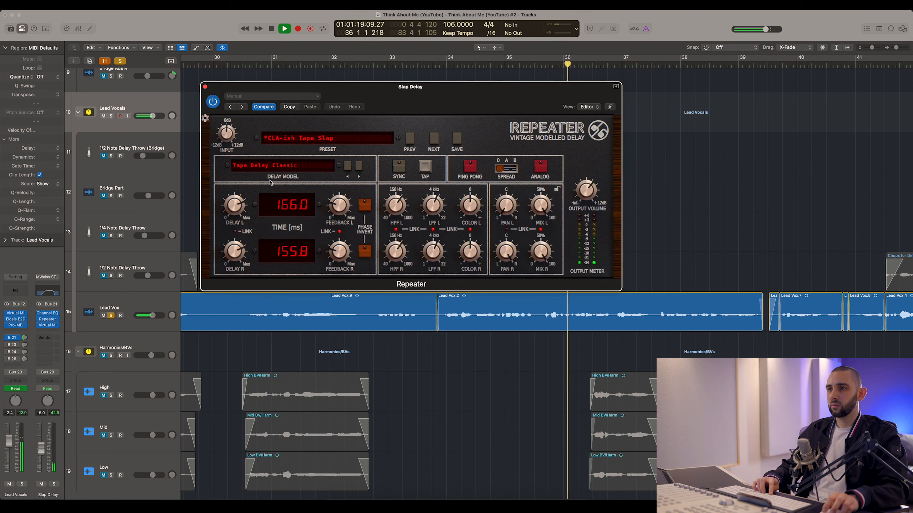
click(206, 87)
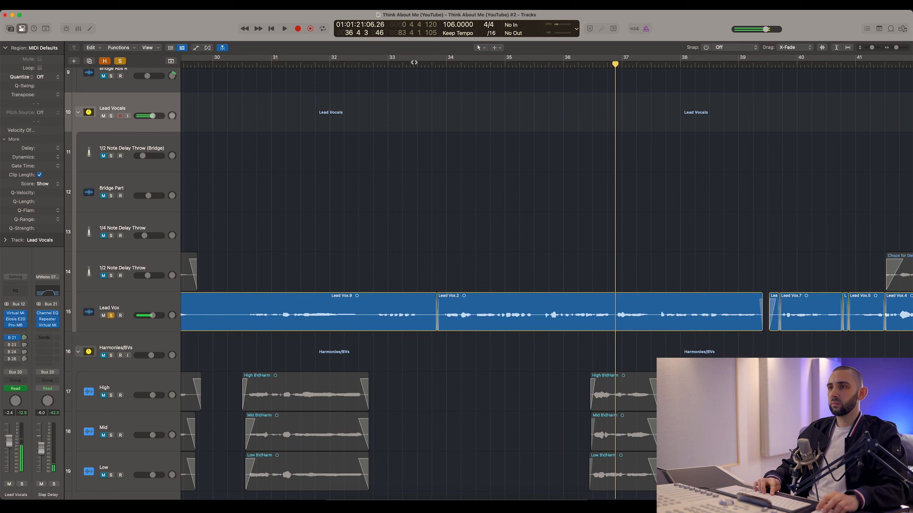
key(space)
Step: Enable the Lead Vocals send to Bus 23 and show the 1/4 Delay channel strip
click(24, 338)
click(25, 306)
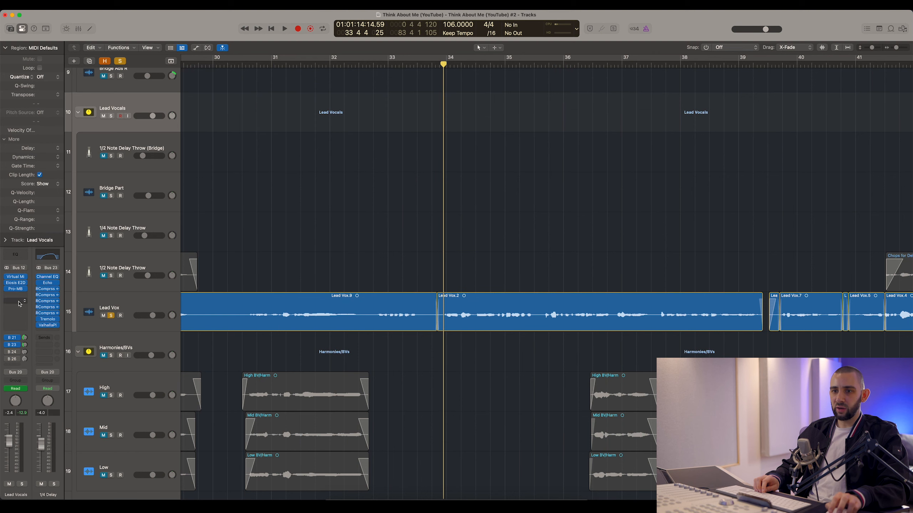
click(48, 282)
drag(299, 103, 202, 66)
click(190, 66)
Step: Audition the soloed lead vocal from just before bar 34, toggling the Bus 23 quarter-note delay send, and return the playhead
click(443, 63)
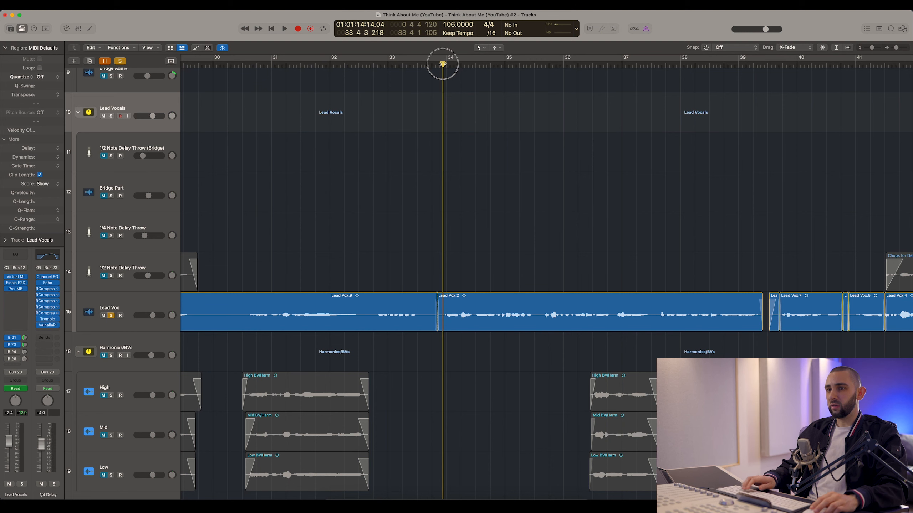
scroll(215, 246, up, 3)
click(7, 344)
key(space)
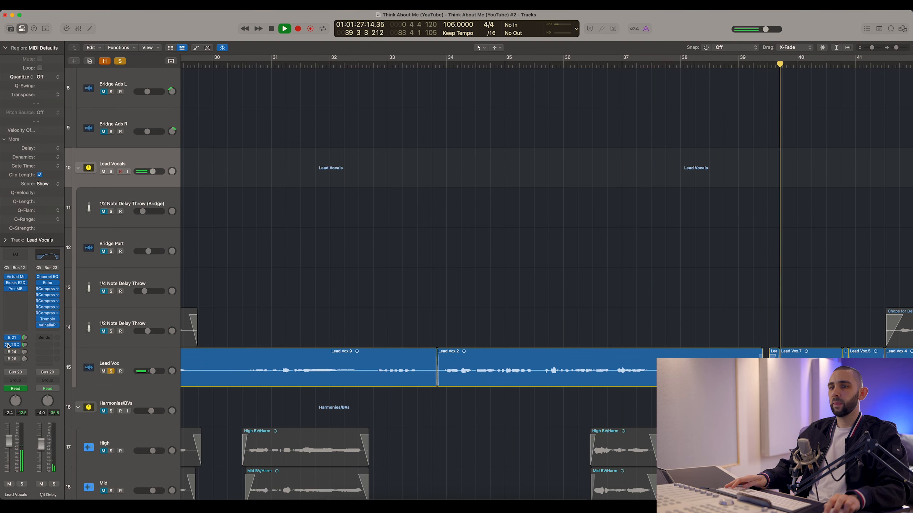
key(space)
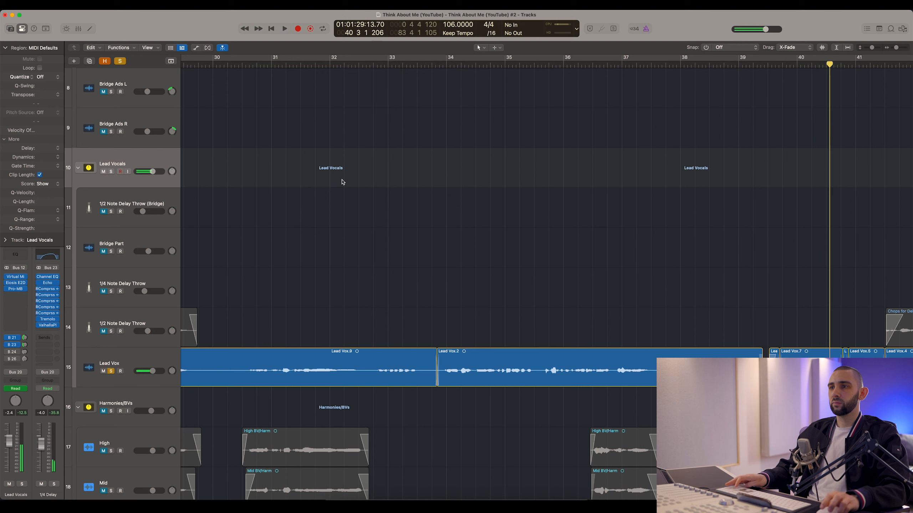
click(440, 63)
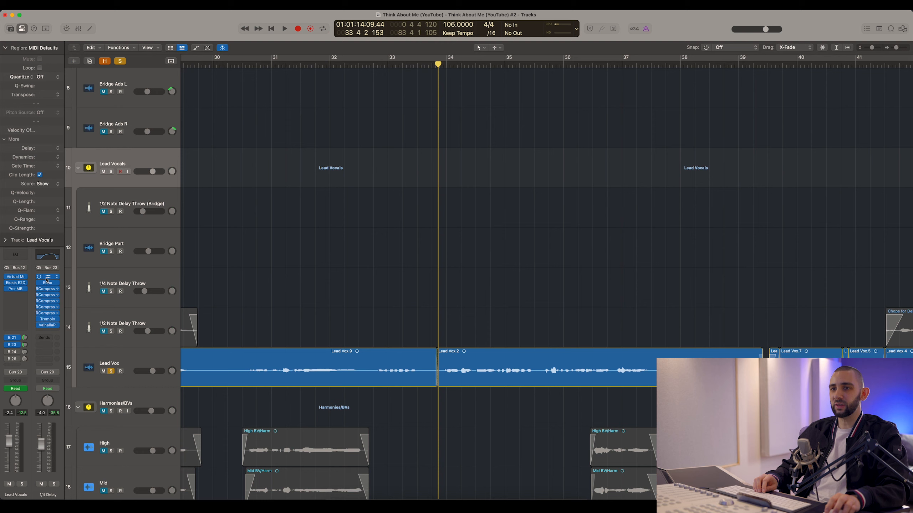
Step: Examine the 1/4 Delay's Channel EQ and Echo settings, holding Echo's Dry level at 0%, and close the plug-in
click(47, 277)
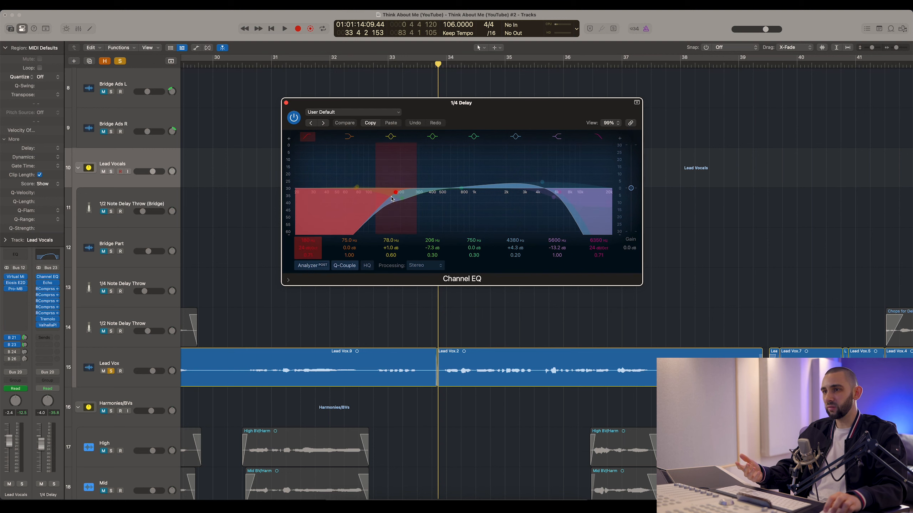
click(46, 283)
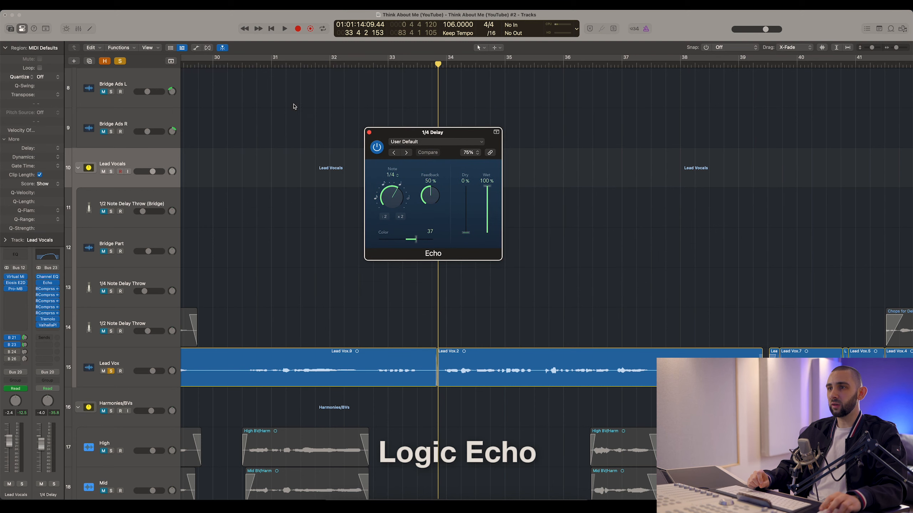
drag(381, 134, 328, 111)
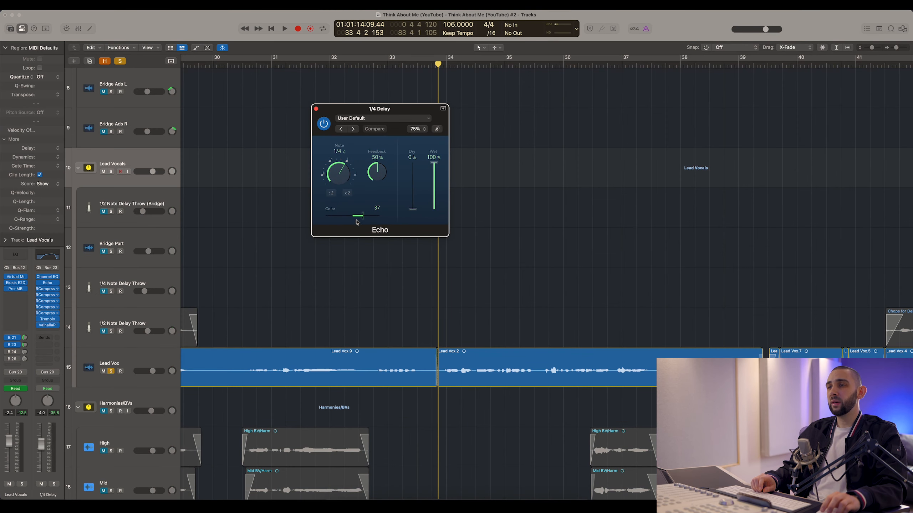
drag(413, 211, 414, 236)
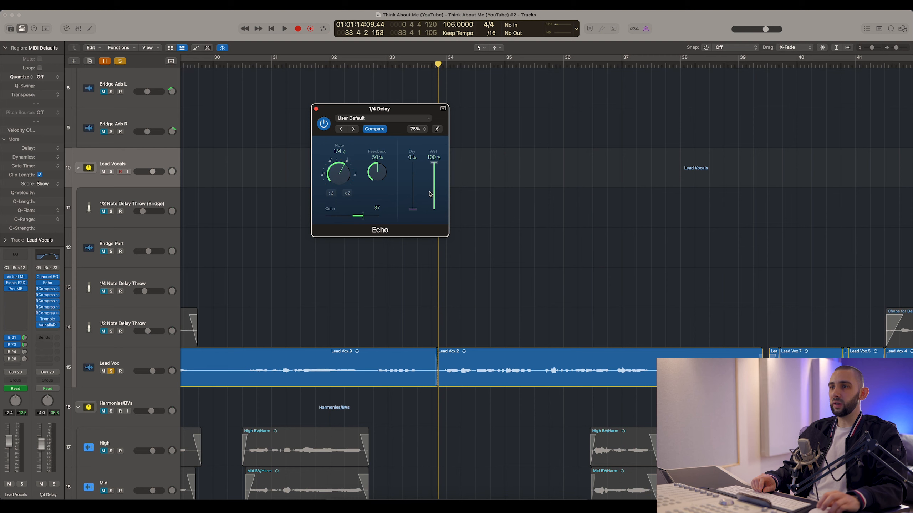
click(316, 110)
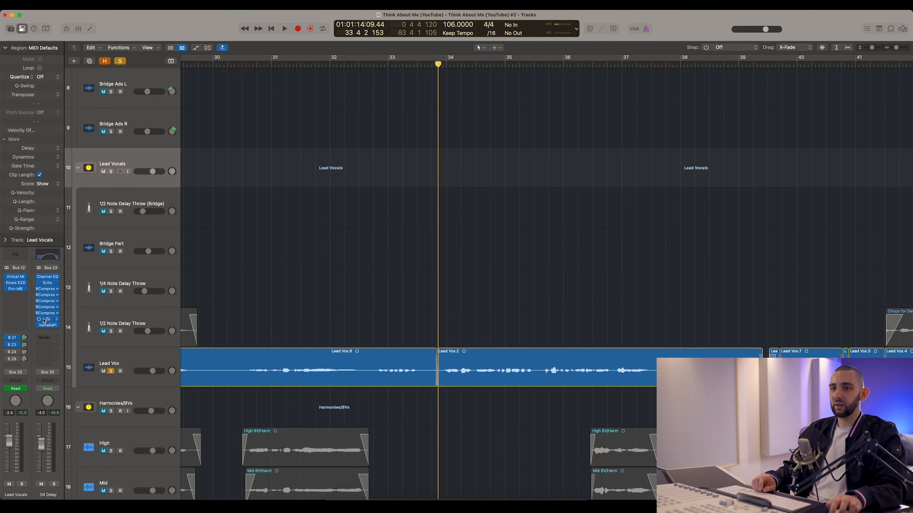
Step: Examine the Tremolo and ValhallaPlate settings on the 1/4 Delay channel, and close both plug-in windows
click(67, 334)
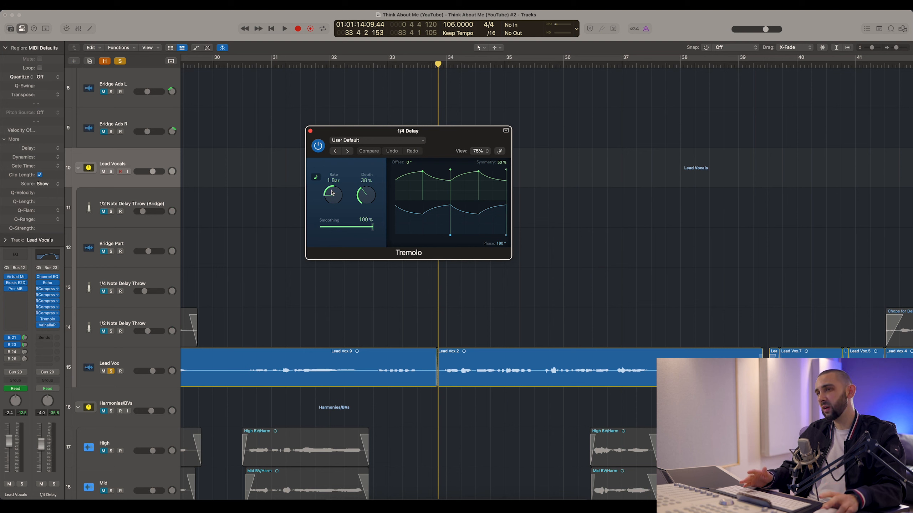
drag(372, 138, 338, 138)
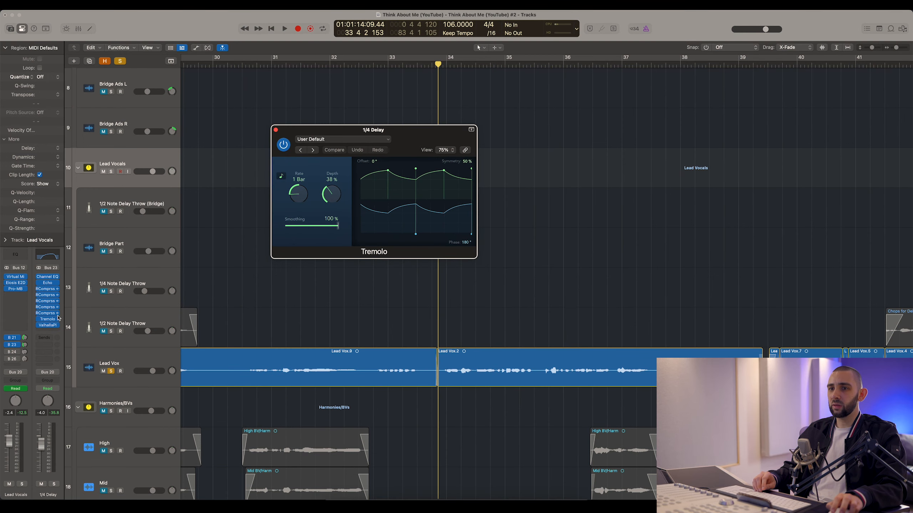
click(47, 325)
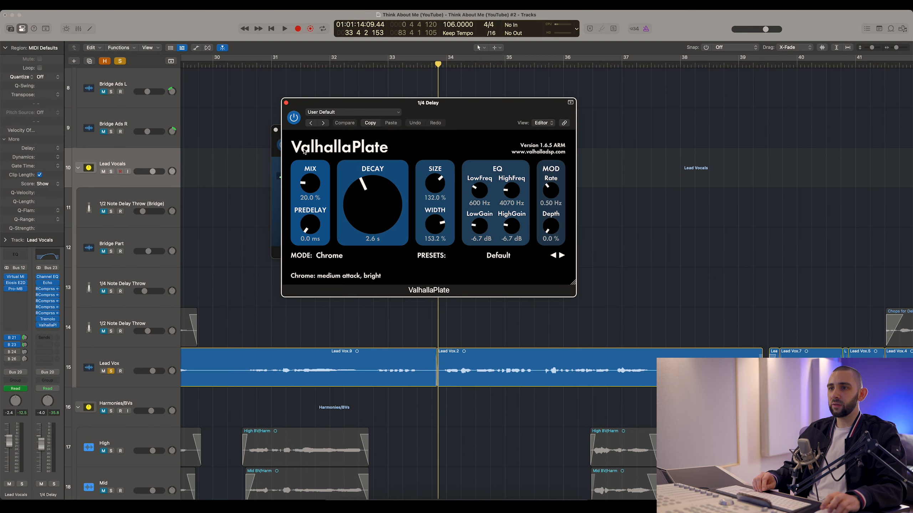
drag(332, 104, 393, 146)
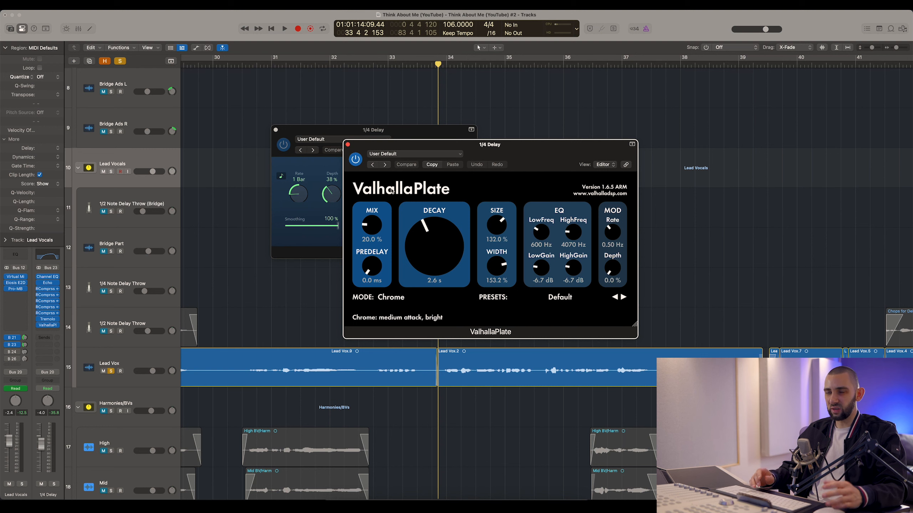
click(348, 144)
click(276, 130)
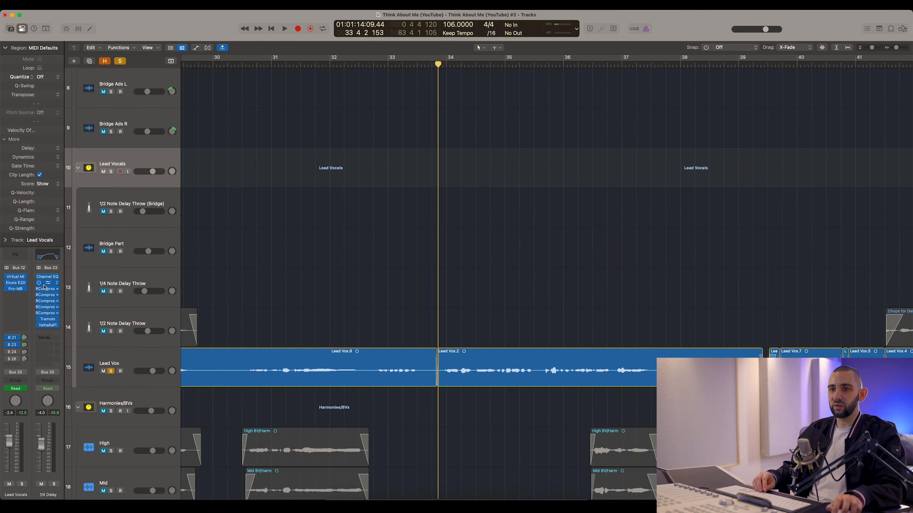
Step: Examine an RCompressor on the 1/4 Delay channel while playing the soloed lead vocal from just before bar 34, and close the plug-in
click(46, 289)
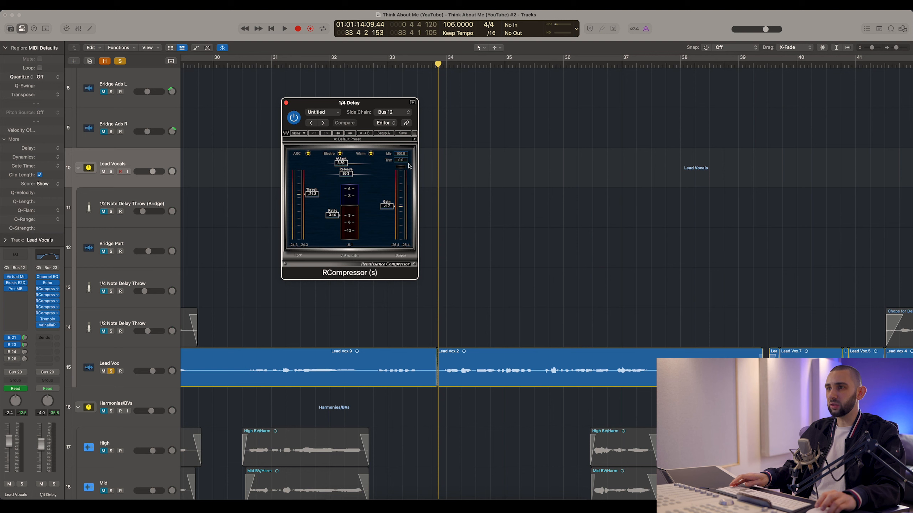
key(space)
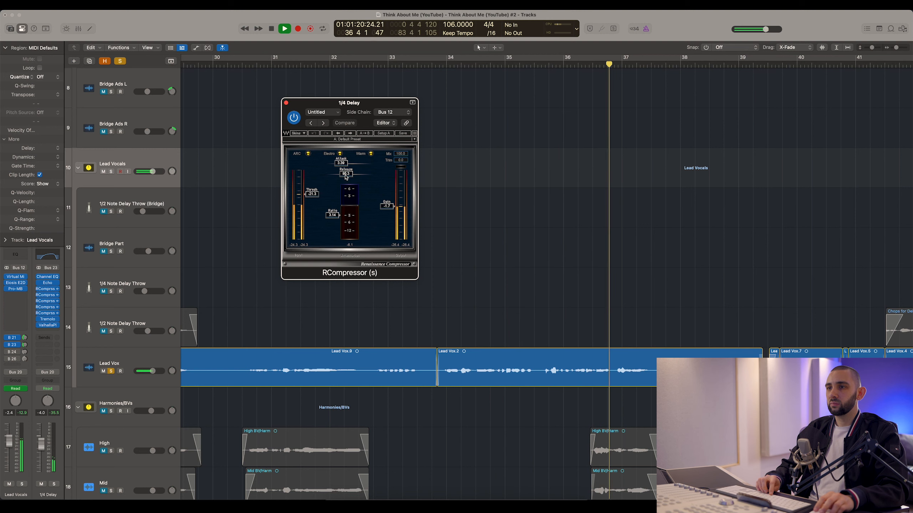
key(space)
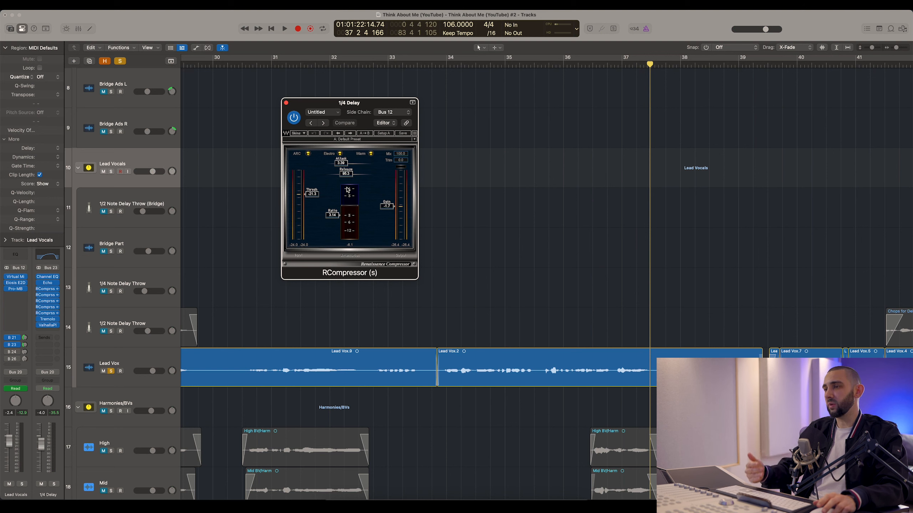
click(286, 103)
Step: Enable the Lead Vocals send to Bus 24, show the Short Verb channel strip, and open its VerbSuite Classics plug-in
key(super+Left)
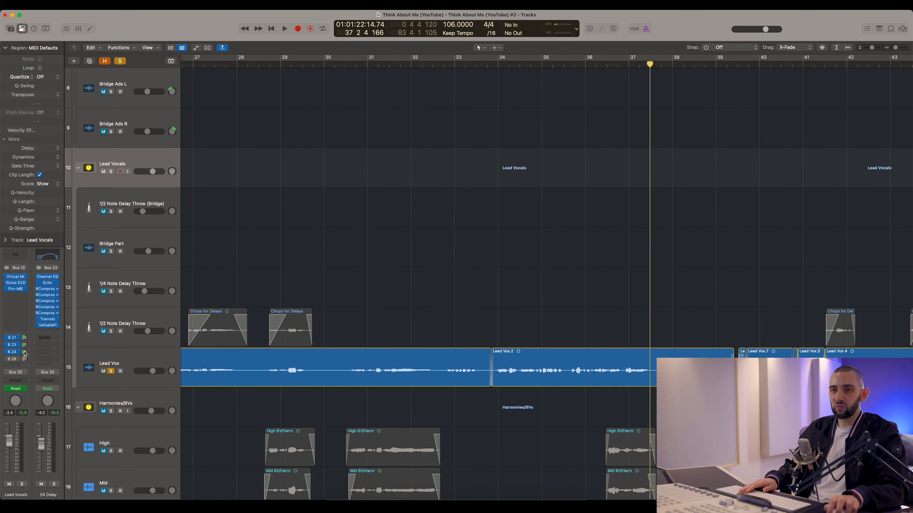
click(24, 354)
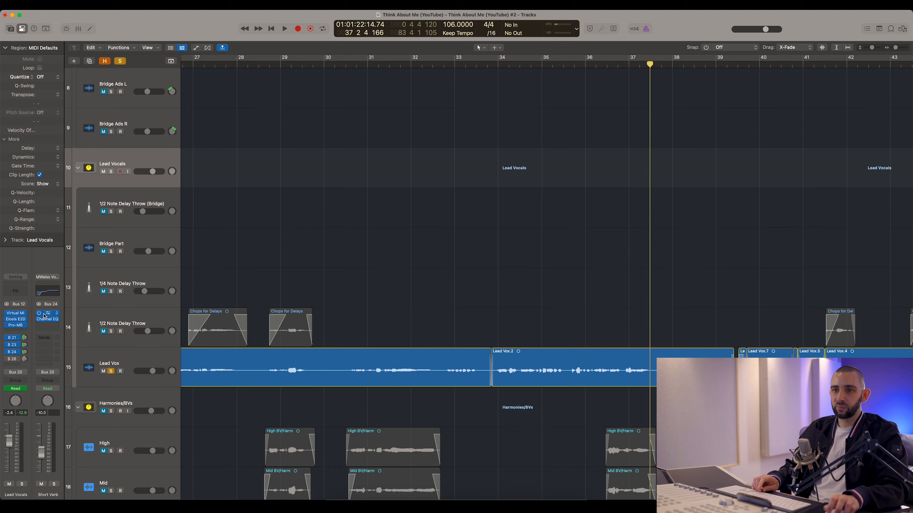
click(44, 314)
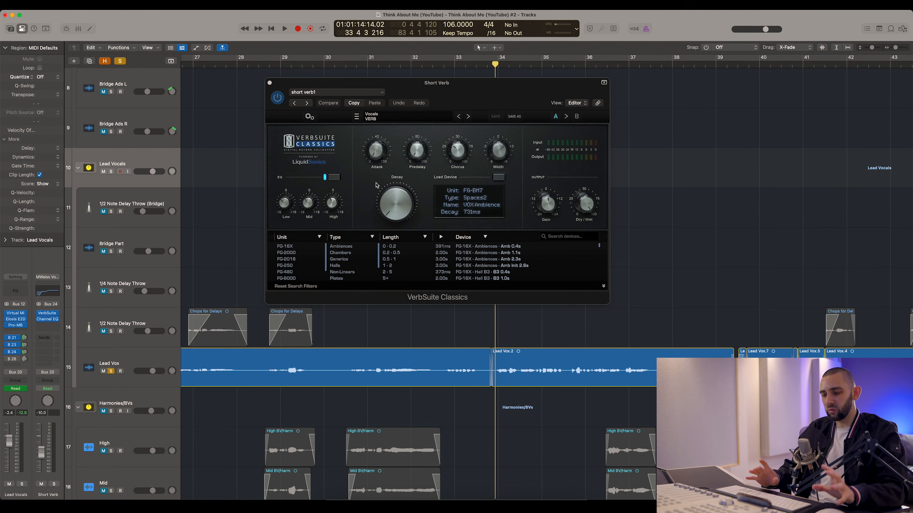
Step: Audition the soloed lead vocal from just before bar 34, toggling the Bus 24 short reverb send, and close VerbSuite Classics
key(space)
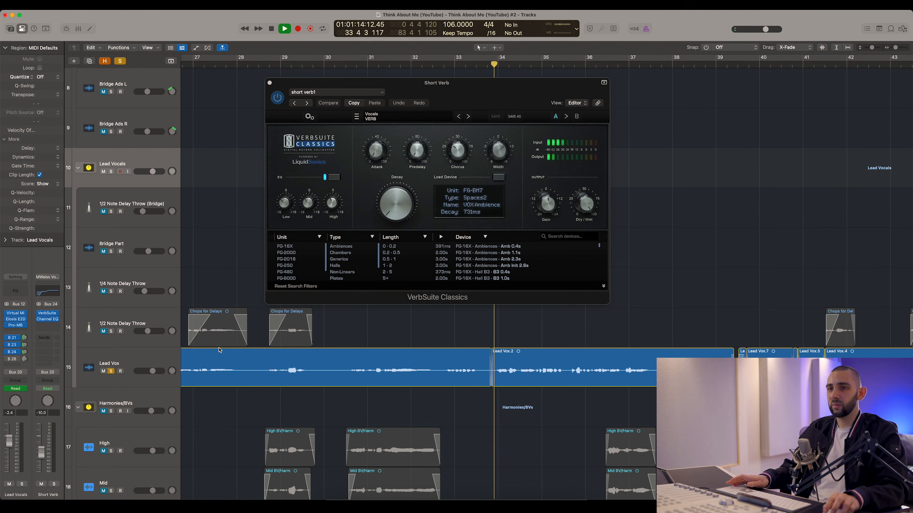
click(8, 352)
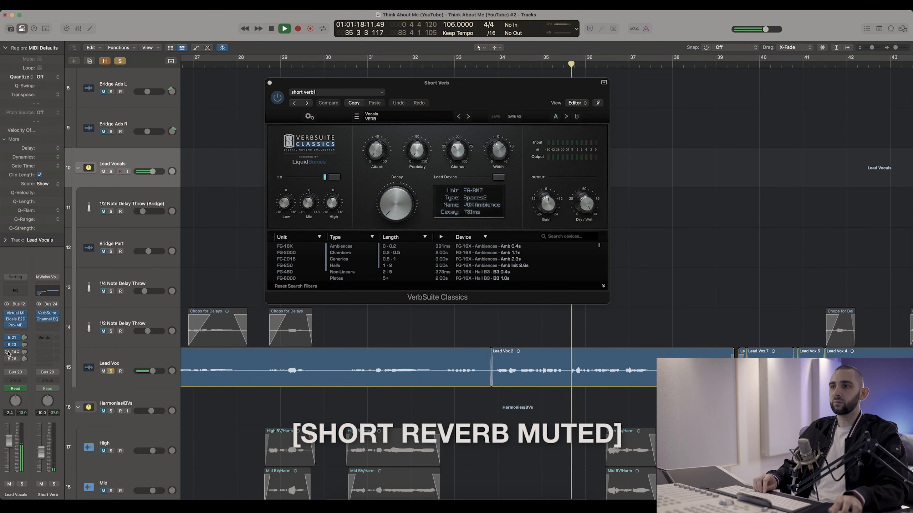
click(7, 353)
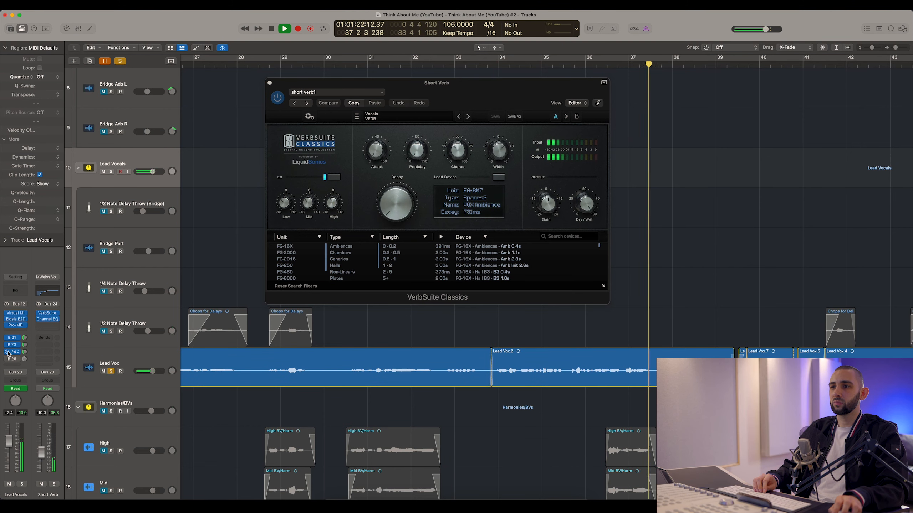
click(7, 352)
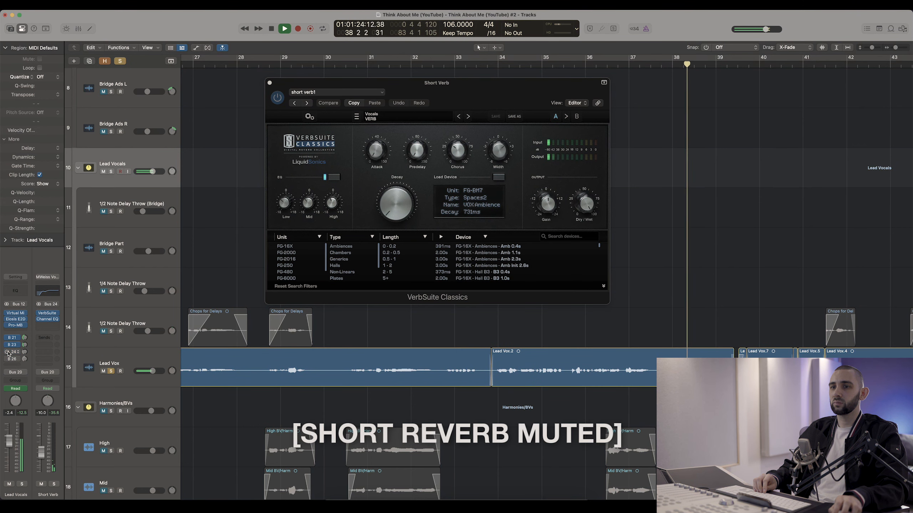
click(8, 352)
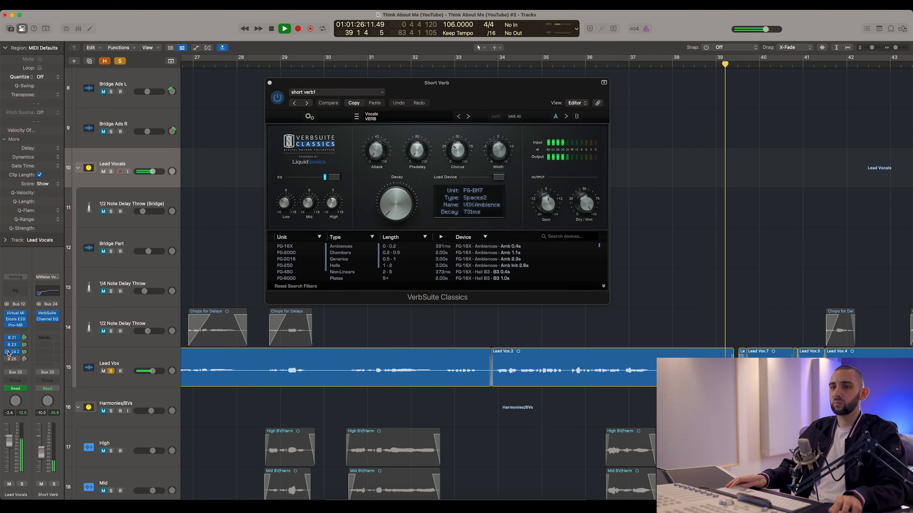
key(space)
click(270, 83)
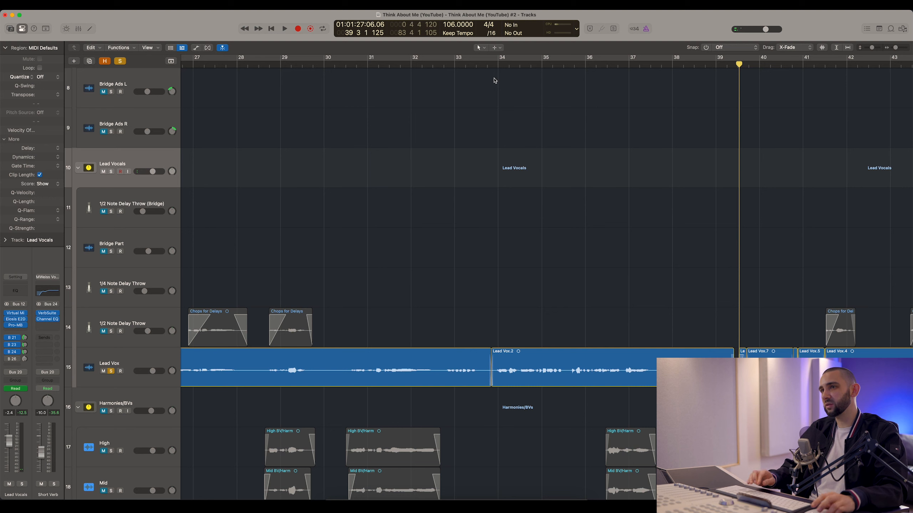
Step: Return the playhead to just before bar 34, enable the Bus 26 send, and open Long Verb2's ValhallaVintageVerb clear of the sends
click(493, 66)
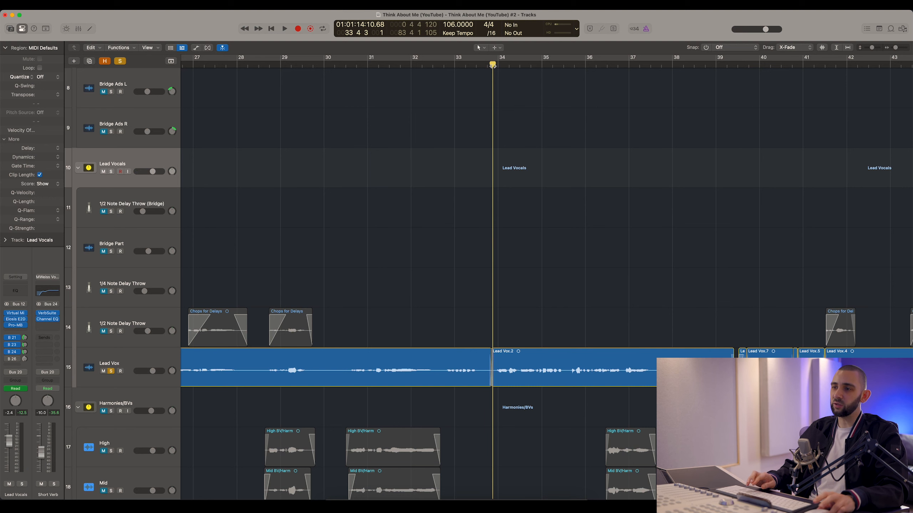
scroll(477, 192, right, 3)
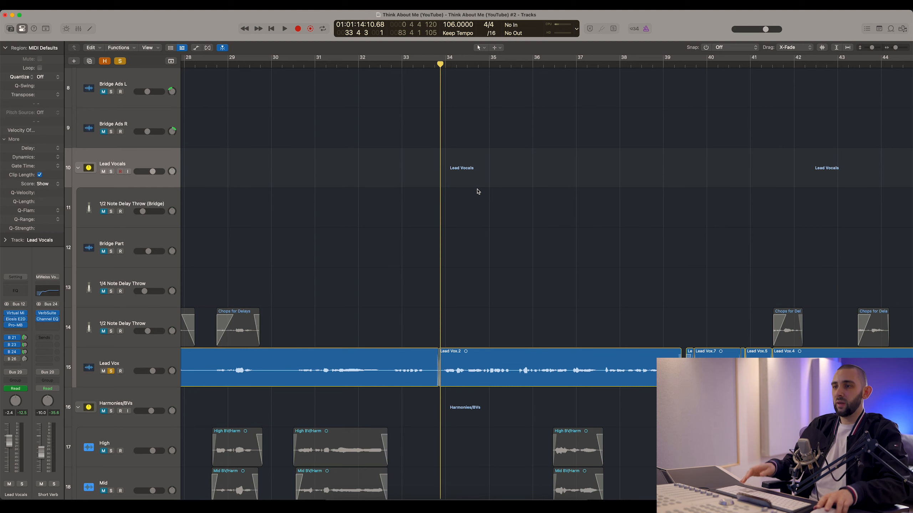
scroll(417, 206, down, 3)
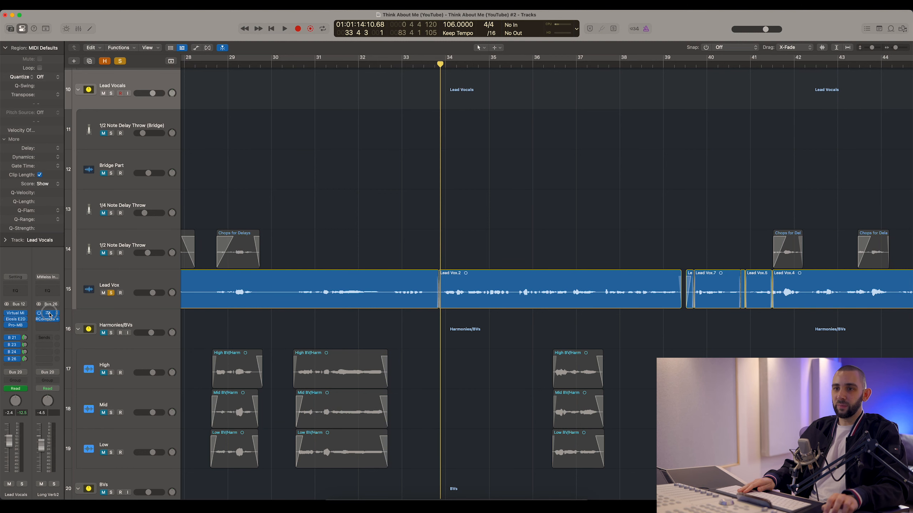
click(49, 315)
drag(352, 109, 314, 93)
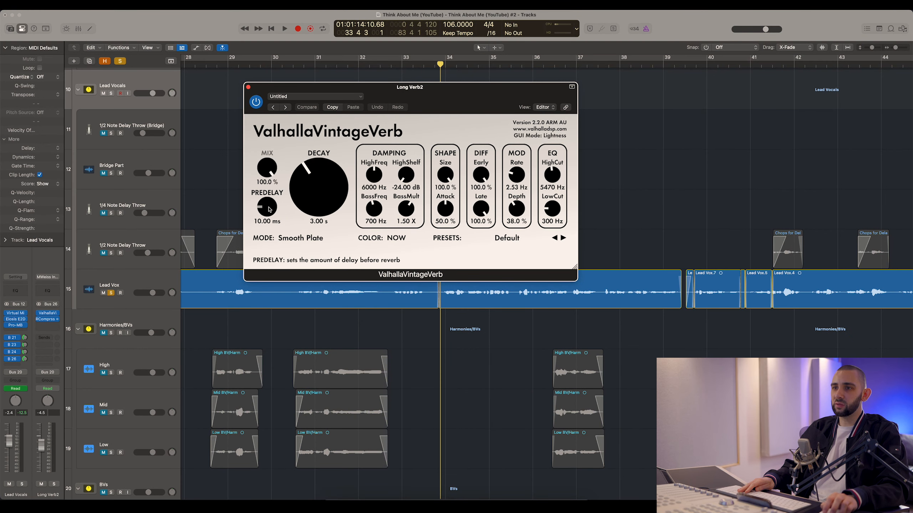
drag(314, 90, 246, 90)
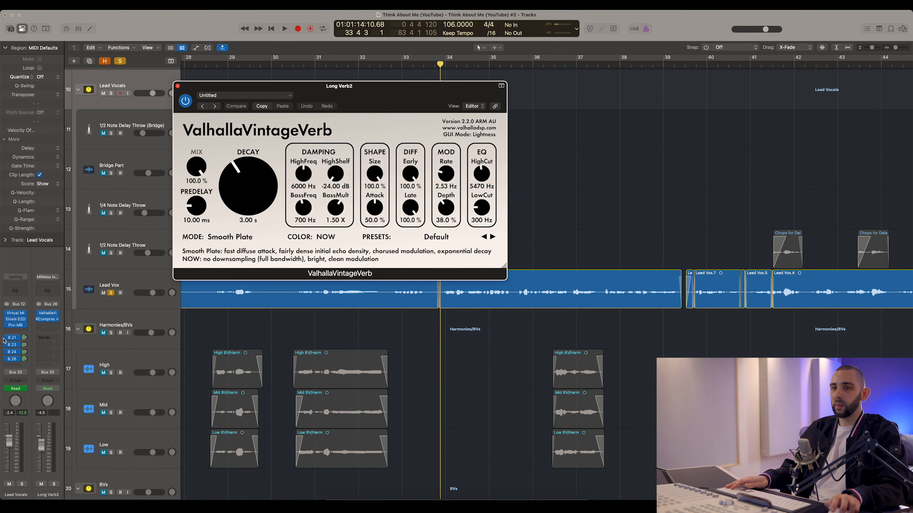
Step: Audition the soloed lead vocal from just before bar 34 while toggling the Bus 26 long reverb send
click(594, 143)
key(super+Right)
click(440, 63)
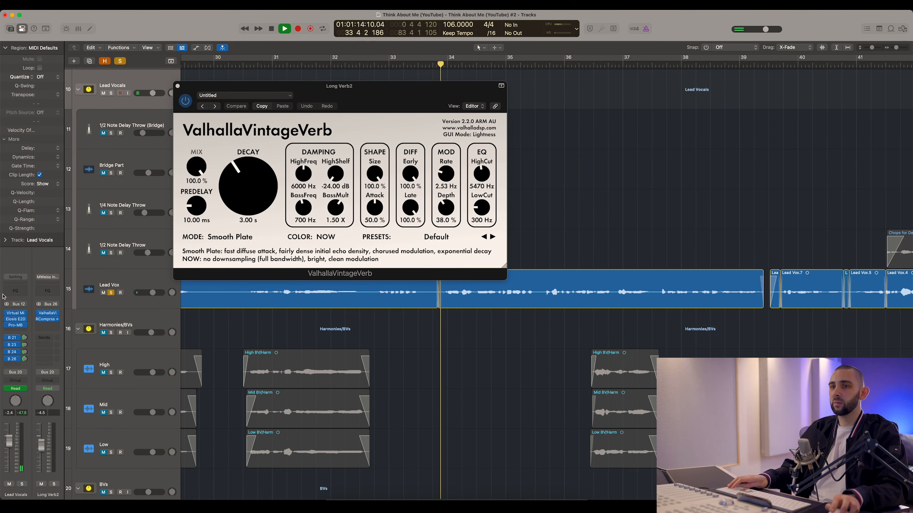
click(7, 360)
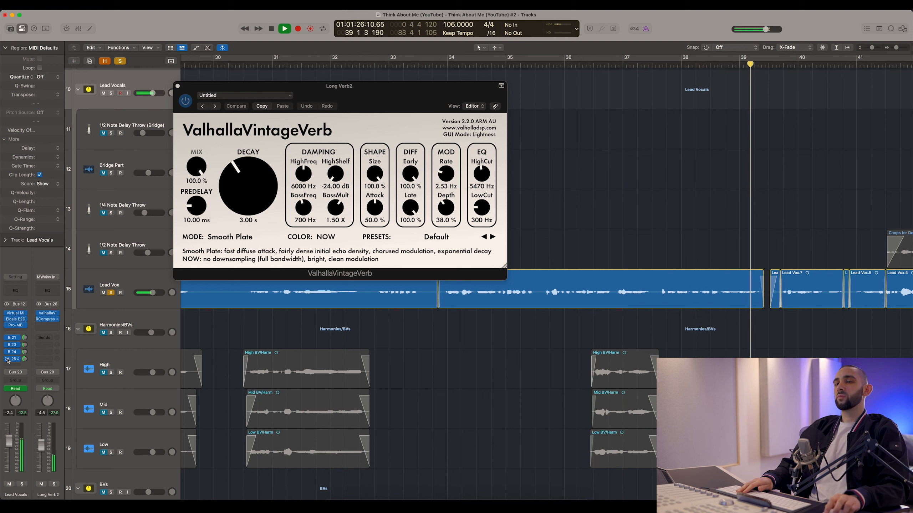
click(7, 359)
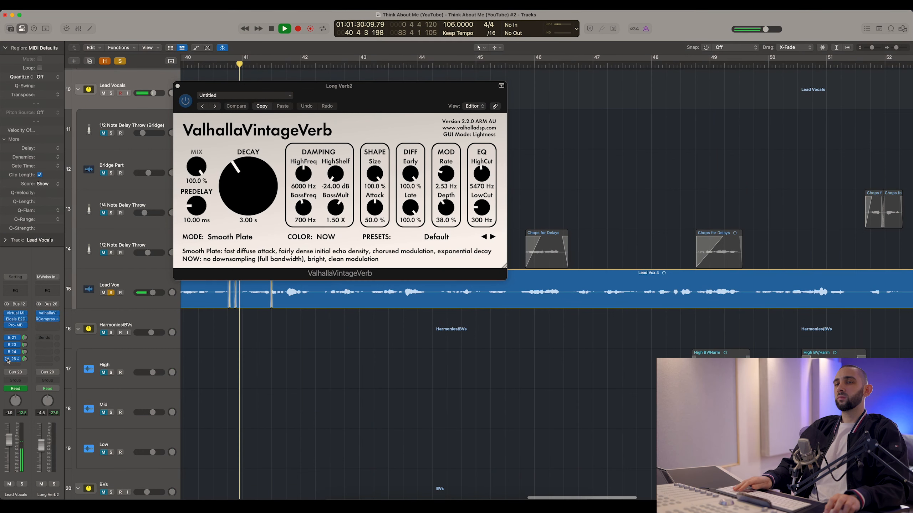
key(space)
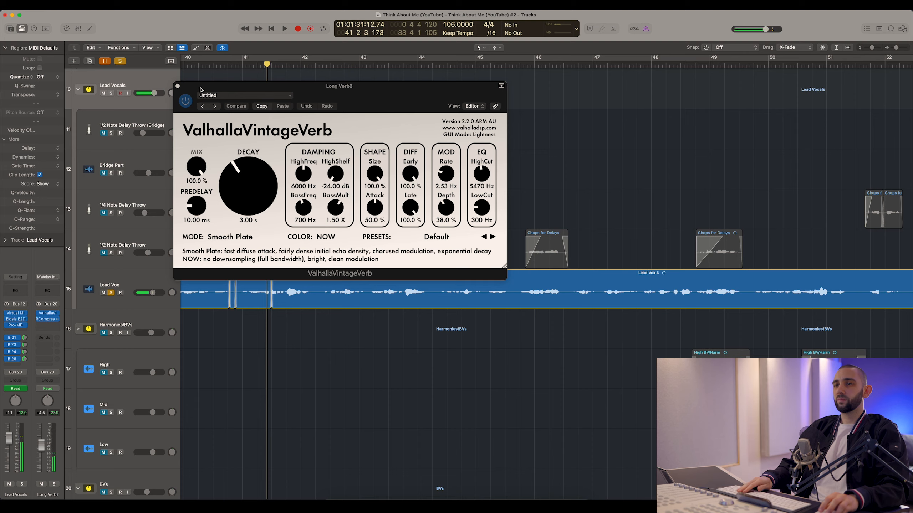
Step: Examine Long Verb2's sidechained RCompressor while playing the lead vocal from just before bar 34, and close the plug-in
drag(200, 88, 245, 113)
click(222, 112)
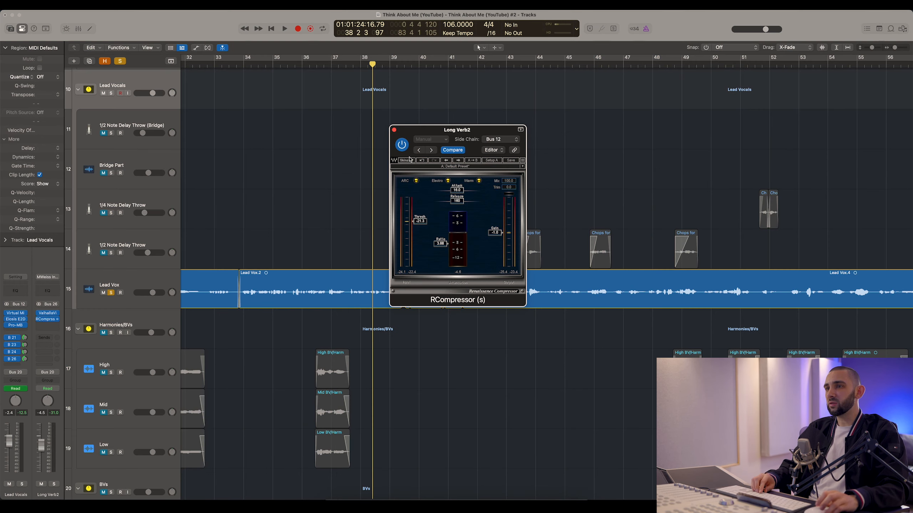
drag(422, 133, 436, 162)
scroll(327, 162, left, 3)
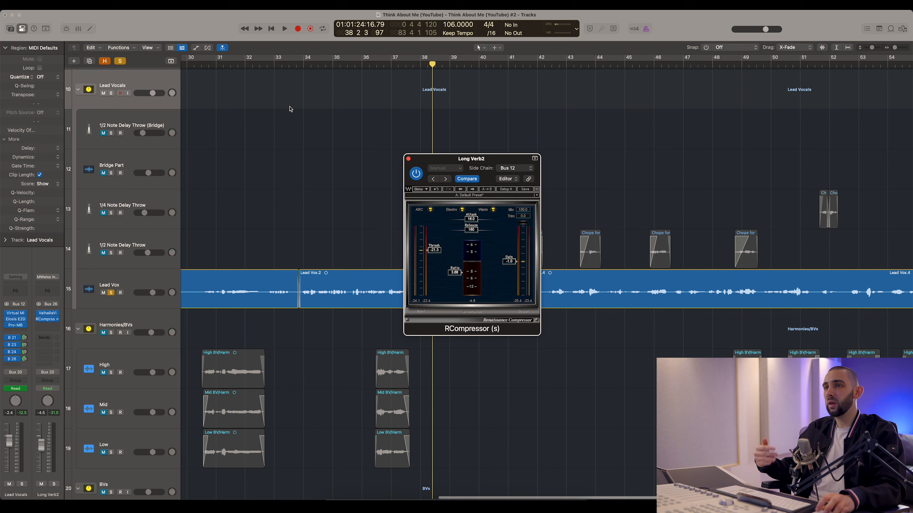
click(297, 67)
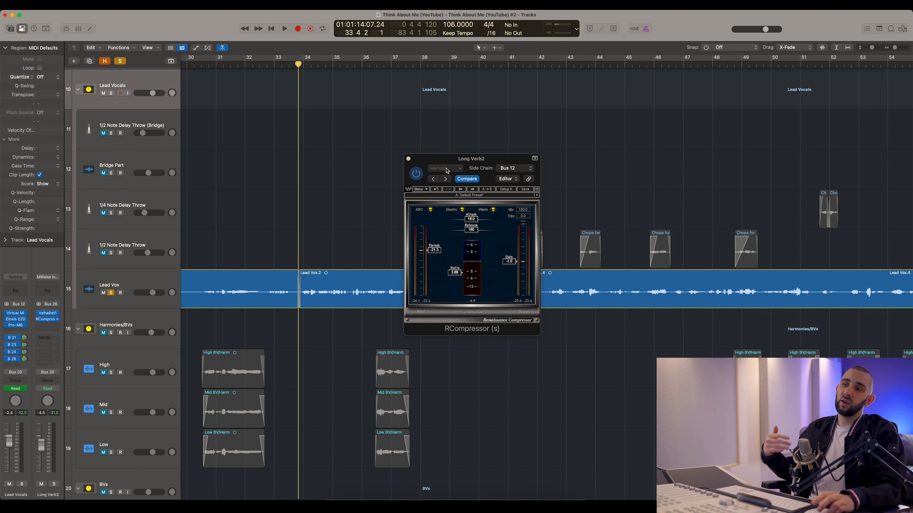
drag(447, 163, 398, 90)
key(space)
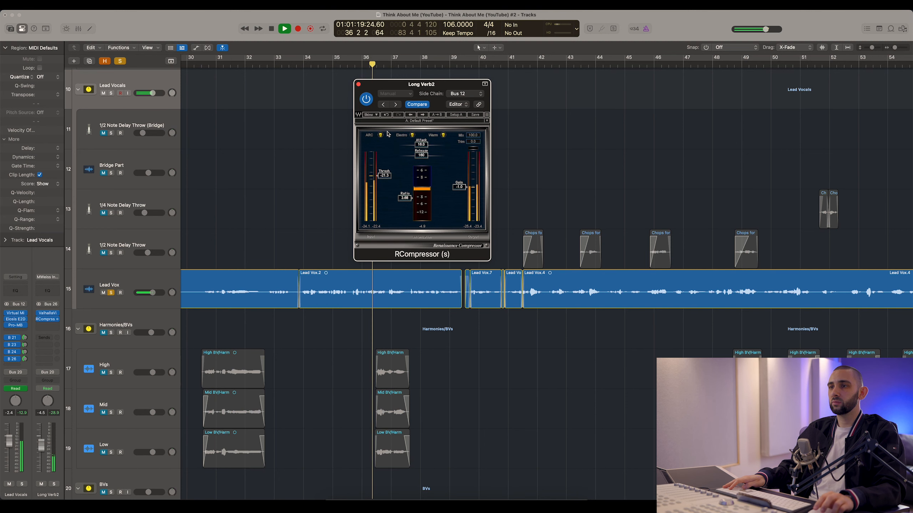
click(358, 84)
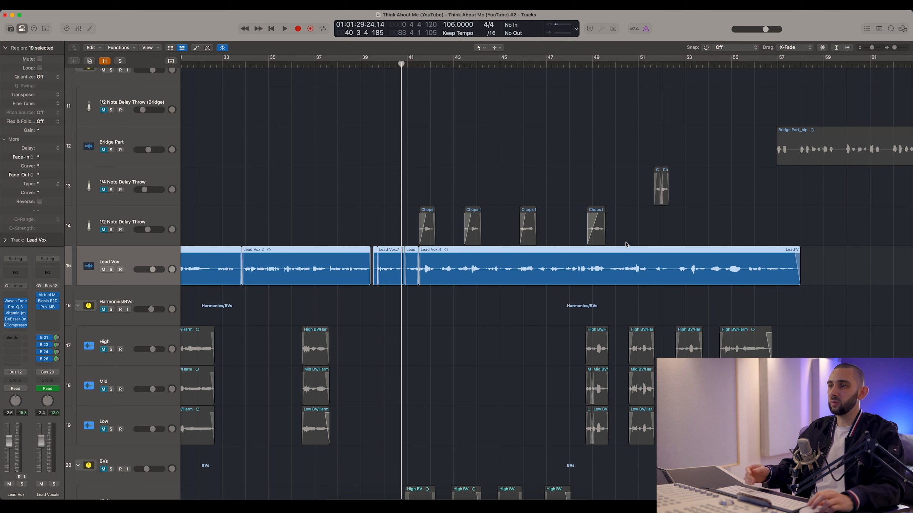
Step: Deselect the Lead Vox regions and play the unsoloed vocal, toggling all four Lead Vocals sends off and on to compare
click(444, 322)
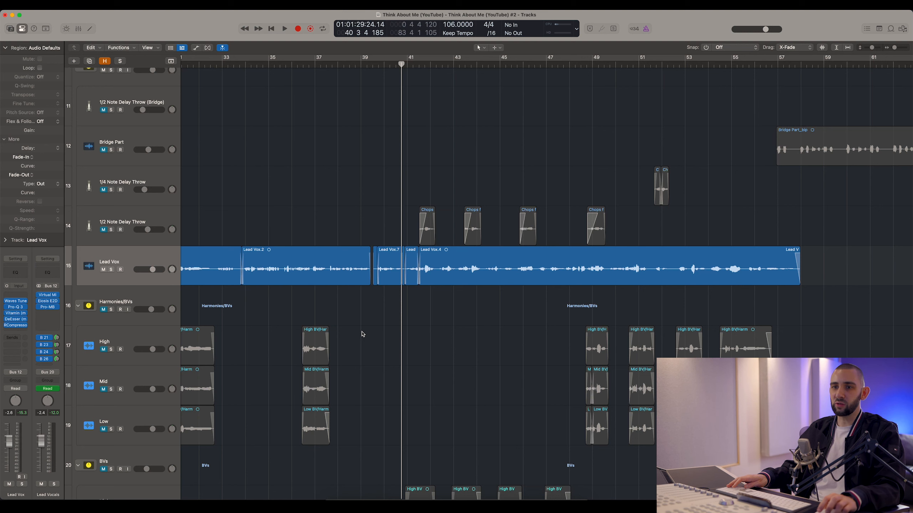
scroll(197, 309, down, 5)
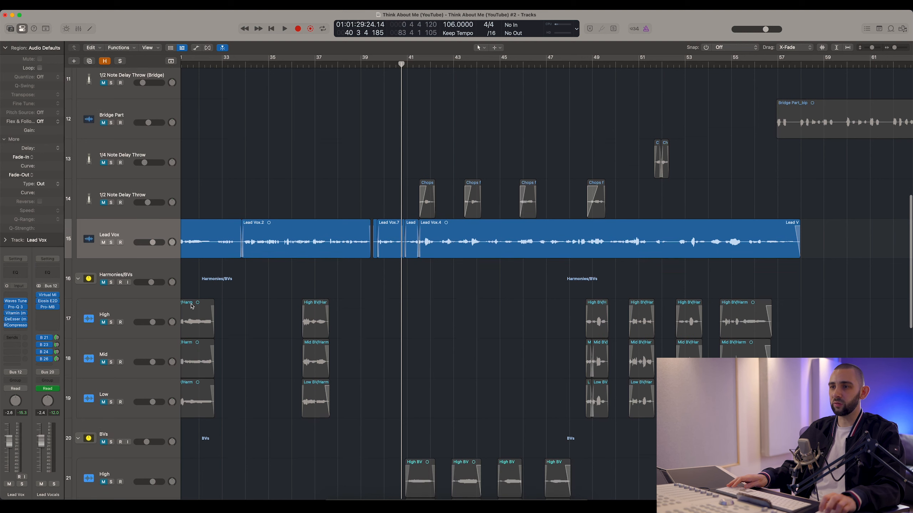
key(space)
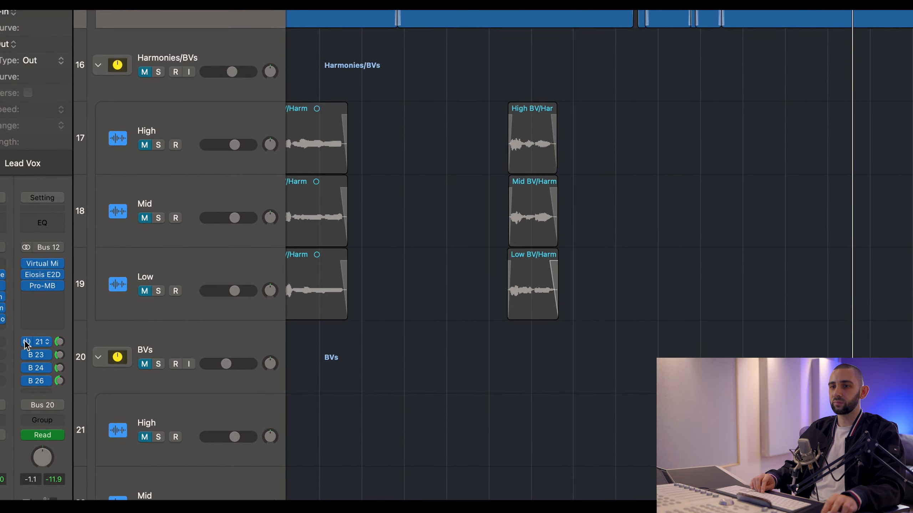
drag(19, 320, 19, 363)
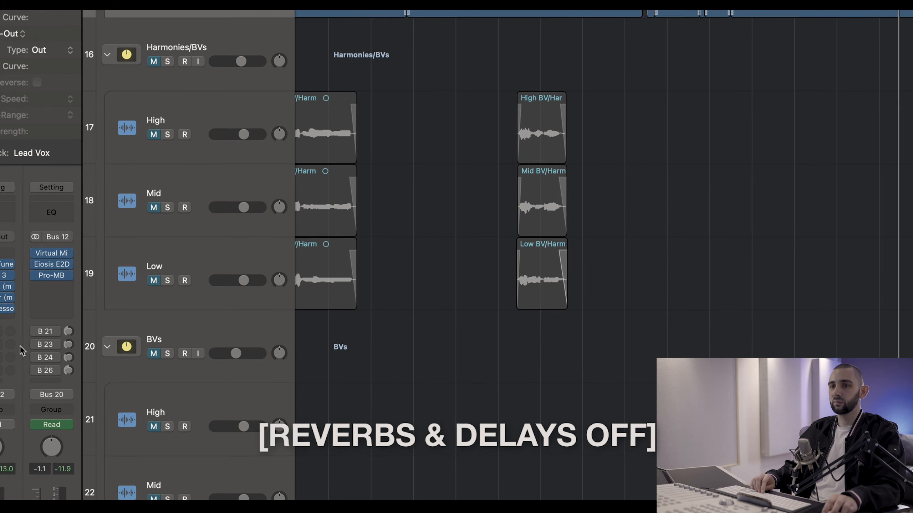
drag(25, 340, 25, 380)
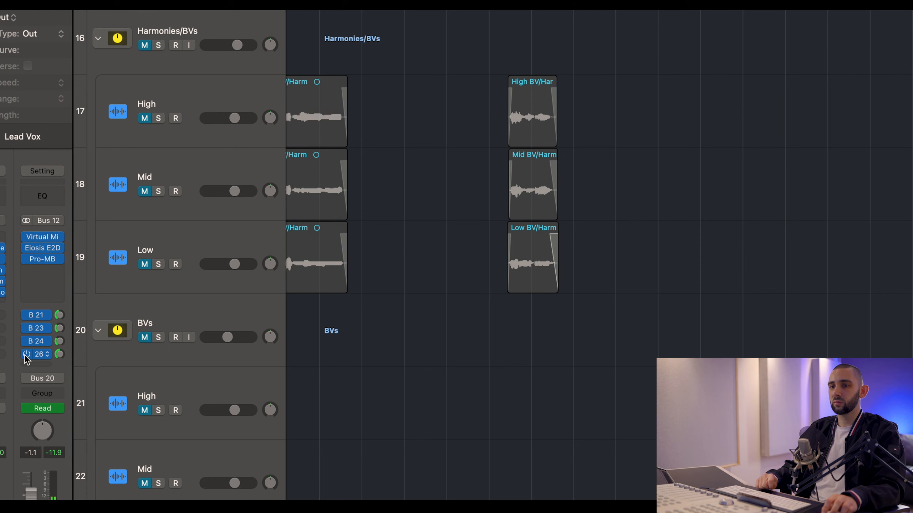
drag(25, 355, 24, 383)
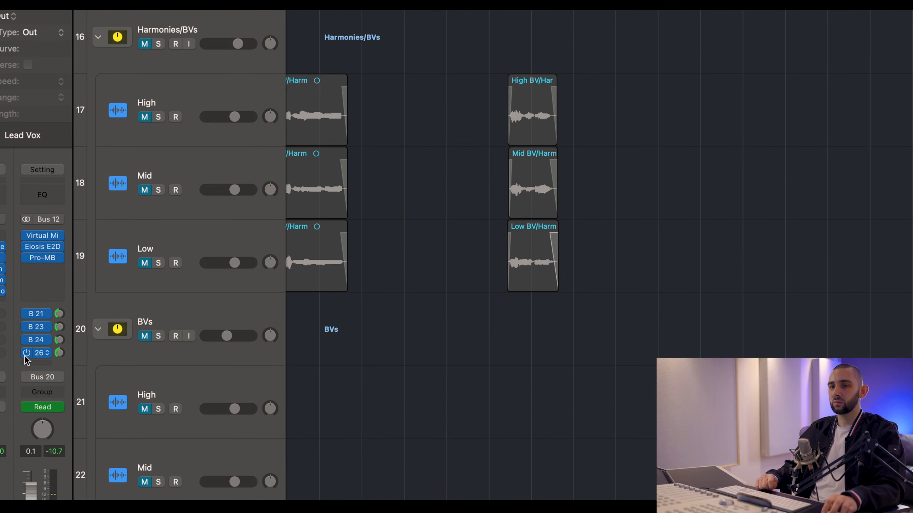
drag(24, 355, 25, 380)
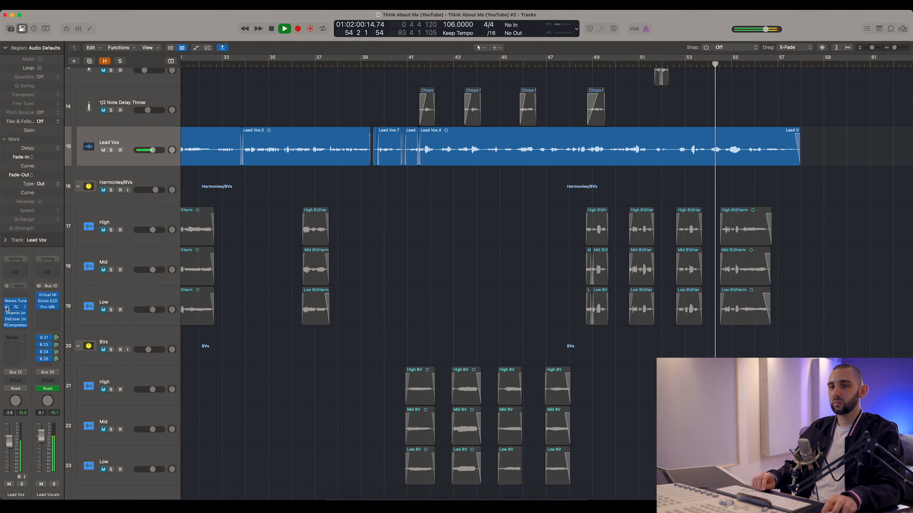
Step: Bypass and re-enable all insert plug-ins on Lead Vox and the Lead Vocals bus during playback to compare the vocal processing
drag(6, 301, 6, 325)
drag(39, 296, 40, 308)
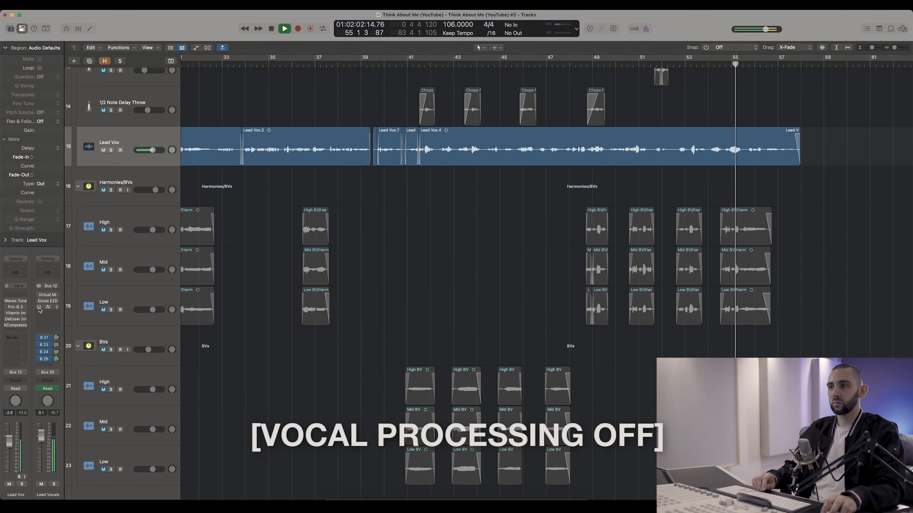
drag(38, 295, 39, 308)
drag(7, 302, 6, 326)
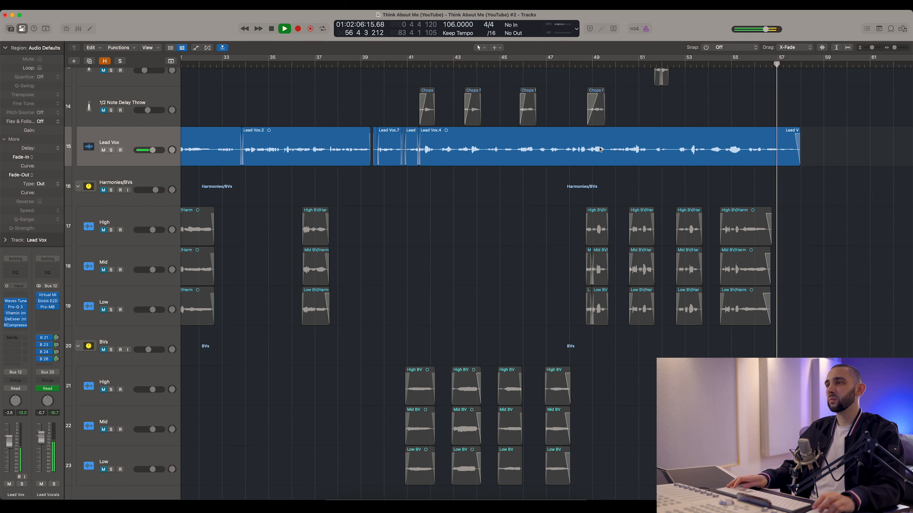
Step: Stop playback, fit the whole song horizontally in the arrangement, and select the All Vox bus track
key(space)
key(super+Left)
key(super+Left)
key(super+Left)
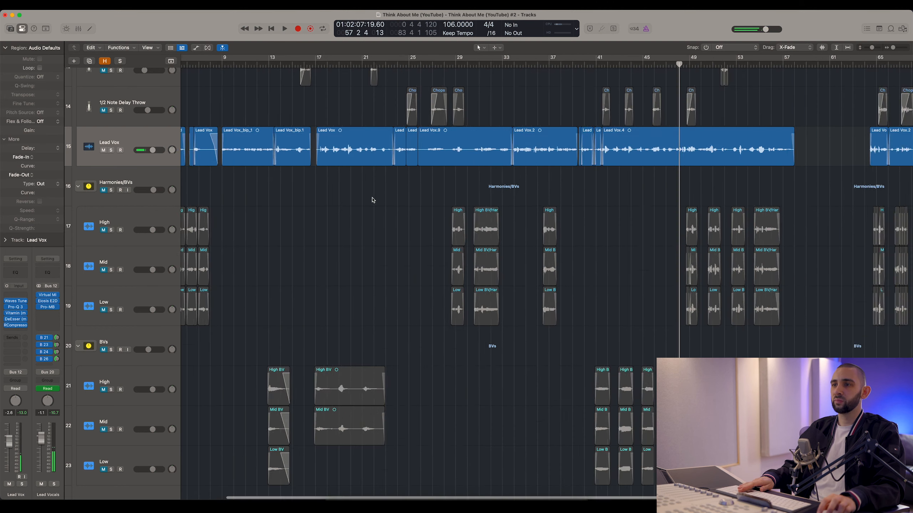
key(super+Left)
scroll(372, 201, down, 13)
click(145, 387)
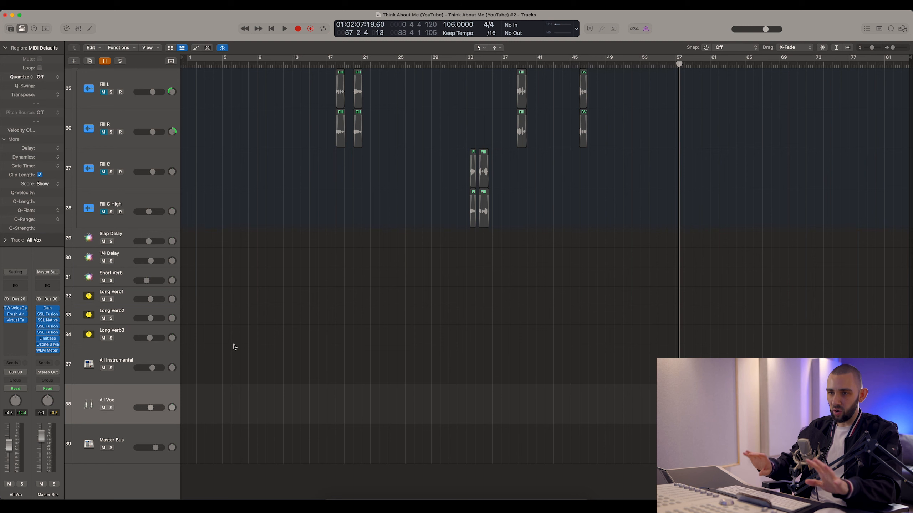
Step: Look over the vocal tracks that feed All Vox and move the playhead to bar 41
scroll(234, 346, up, 6)
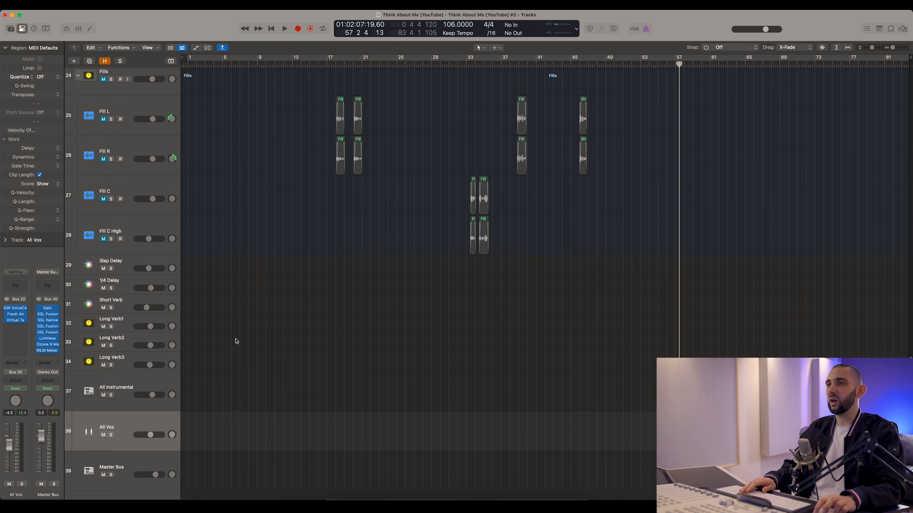
scroll(226, 346, down, 5)
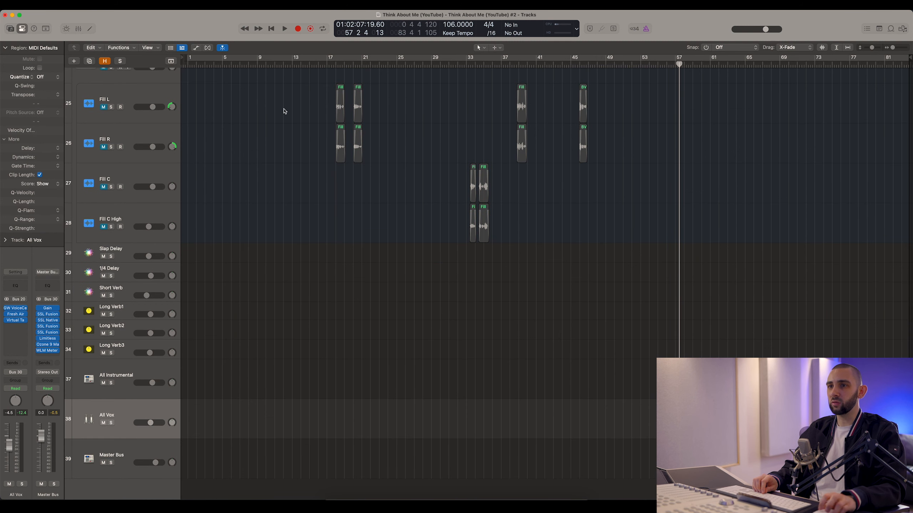
scroll(387, 149, up, 5)
scroll(317, 179, down, 6)
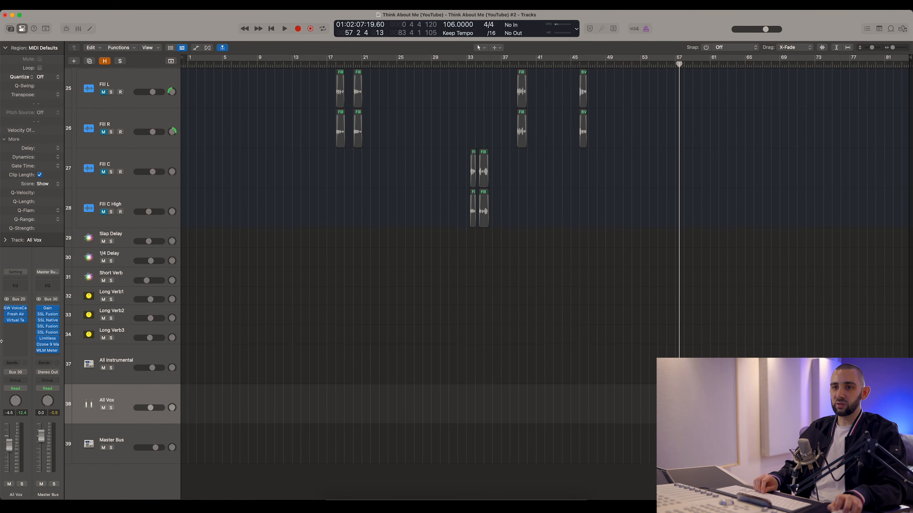
scroll(369, 224, up, 8)
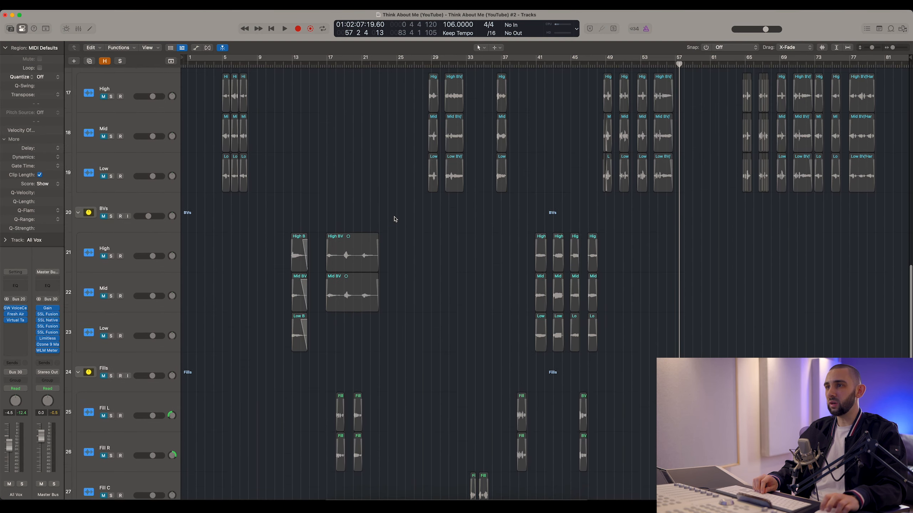
scroll(394, 219, up, 7)
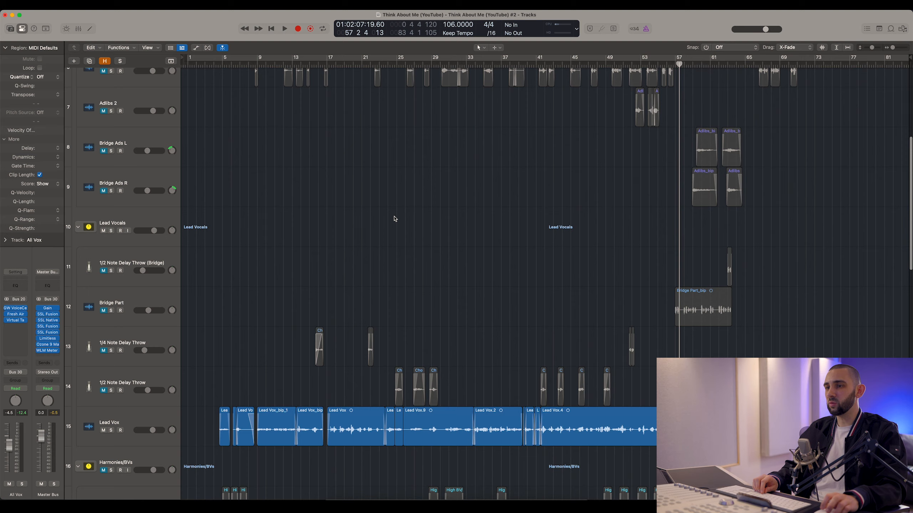
drag(334, 63, 537, 80)
Step: Show All Vox's GW VoiceCentric plug-in window and examine its settings, moving it clear of the playhead
scroll(392, 182, down, 1)
scroll(392, 182, down, 15)
key(v)
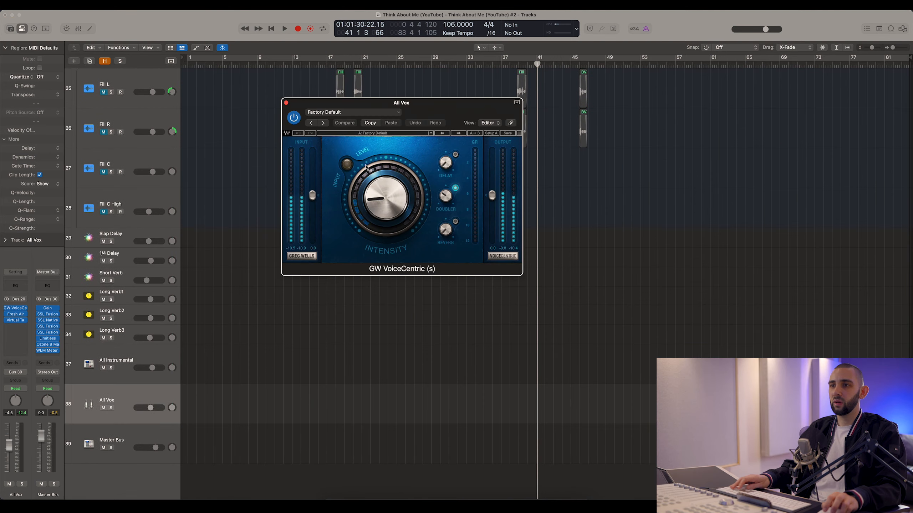
drag(377, 102, 329, 98)
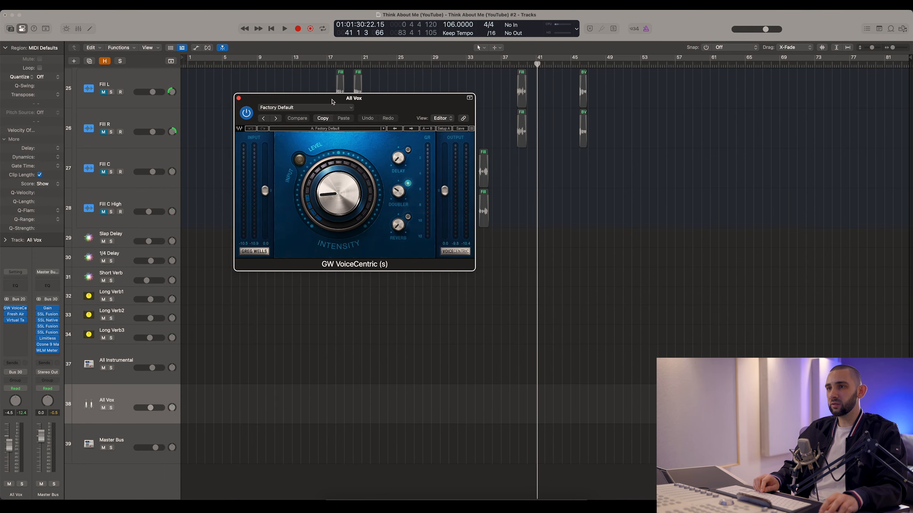
drag(332, 100, 330, 103)
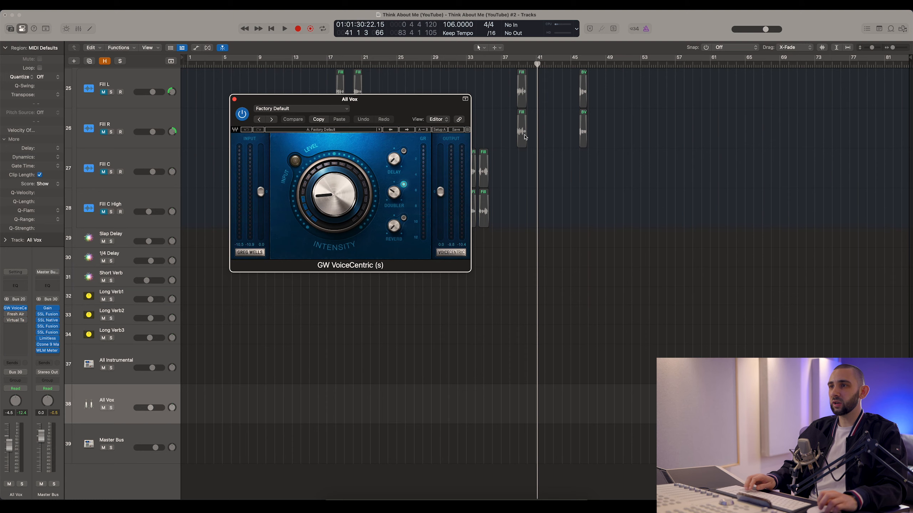
Step: Play the song from bar 41 and solo the All Vox bus during playback
scroll(525, 136, up, 5)
key(space)
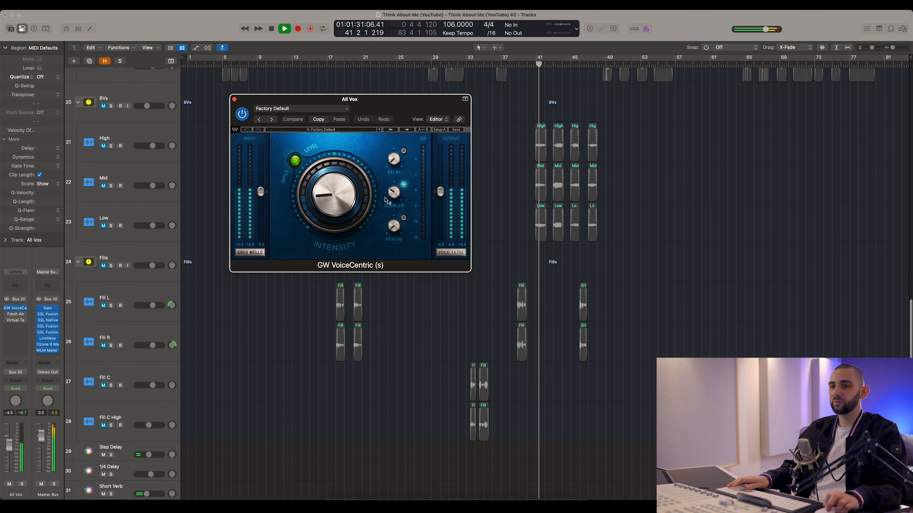
scroll(201, 372, down, 6)
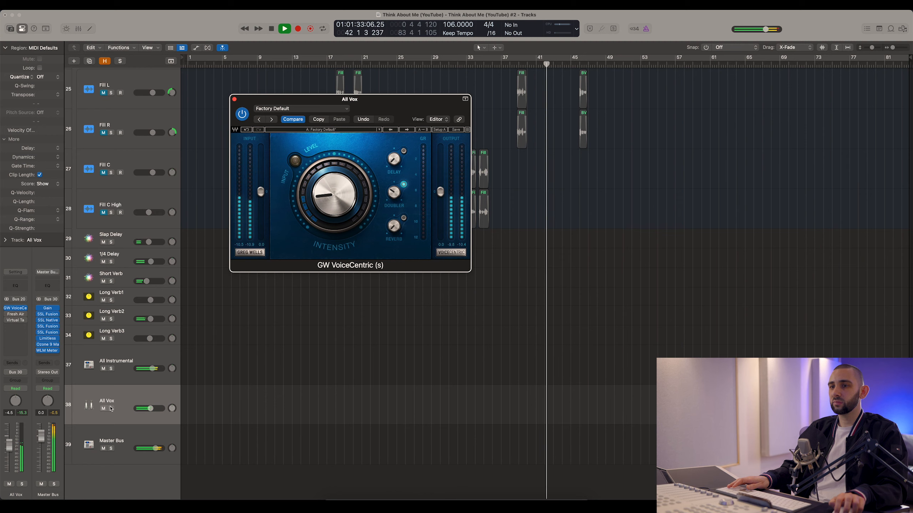
click(111, 409)
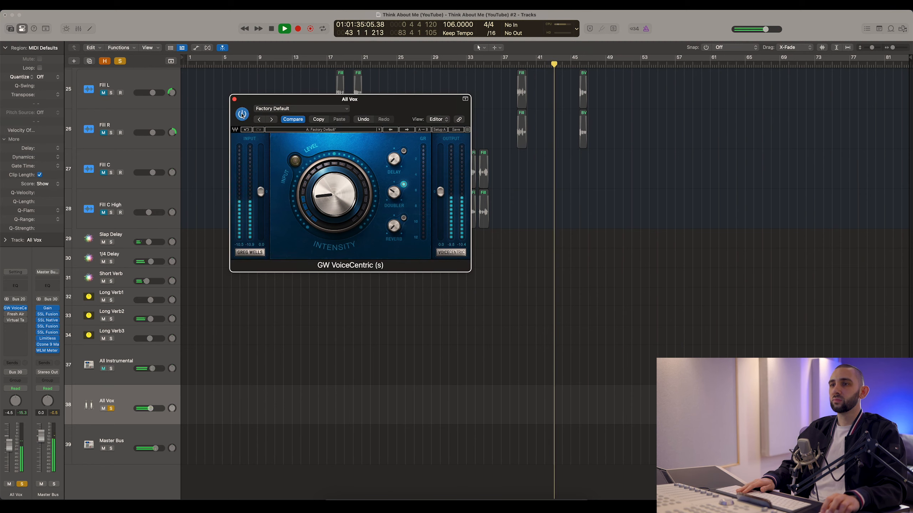
Step: Bypass and re-enable GW VoiceCentric repeatedly while All Vox plays to compare the sound, and stop playback
click(242, 115)
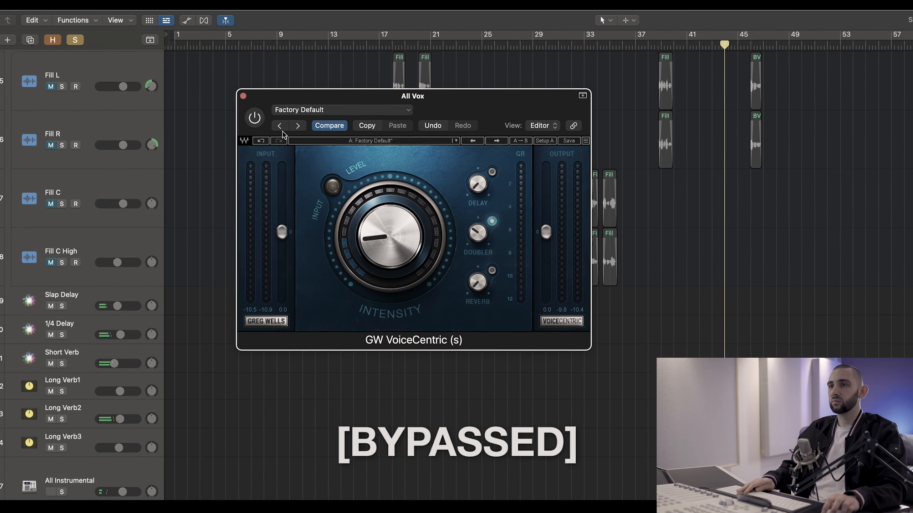
click(258, 124)
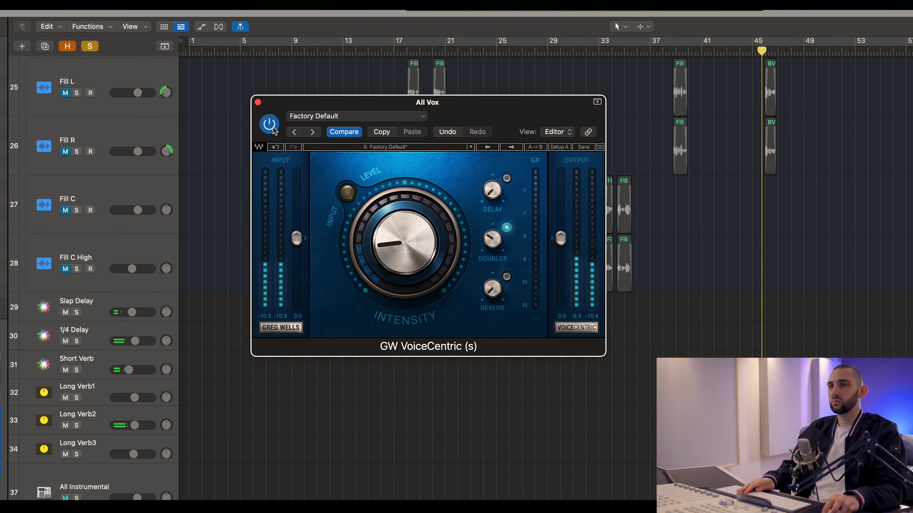
click(272, 127)
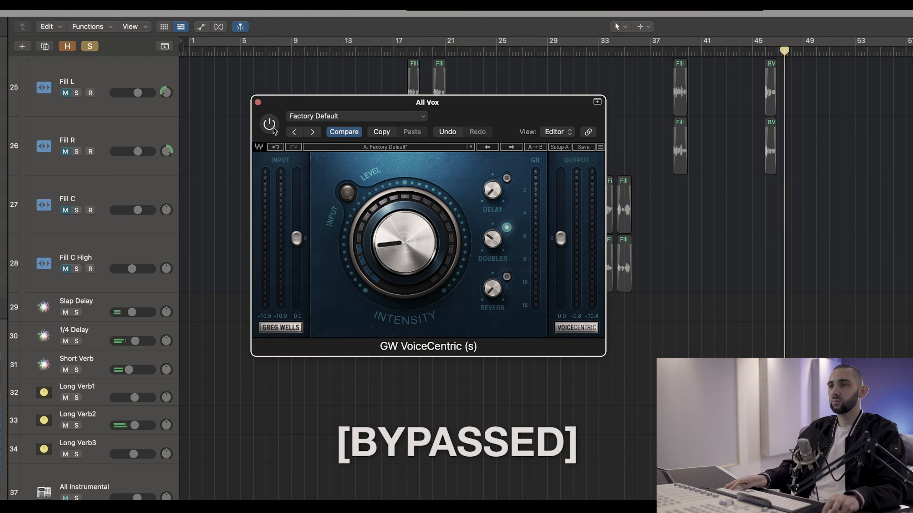
click(269, 124)
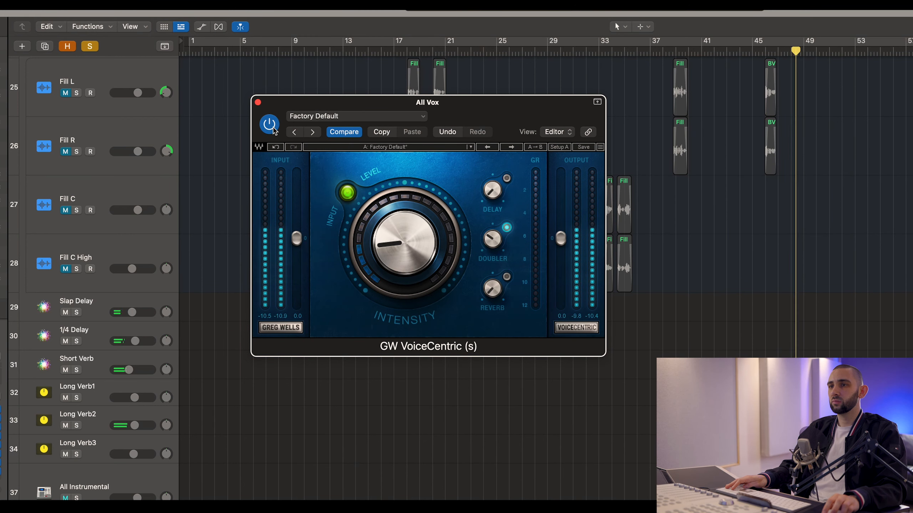
click(273, 129)
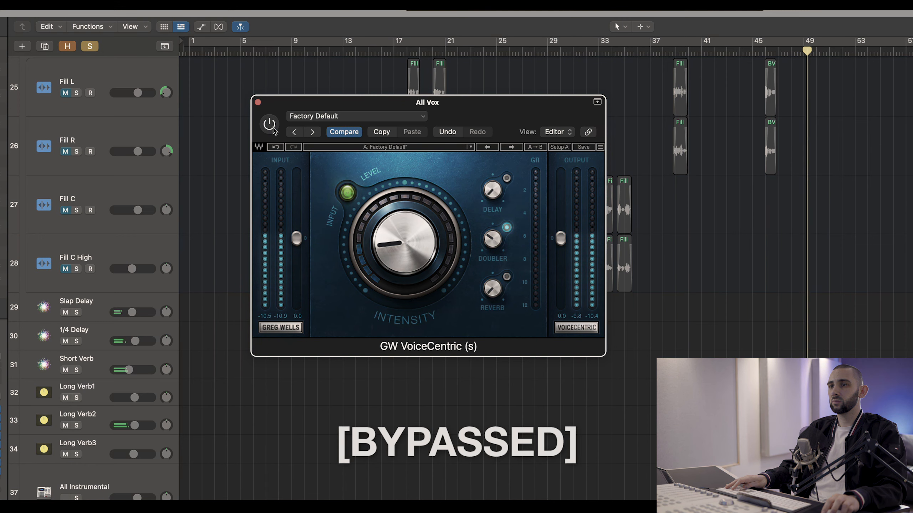
key(space)
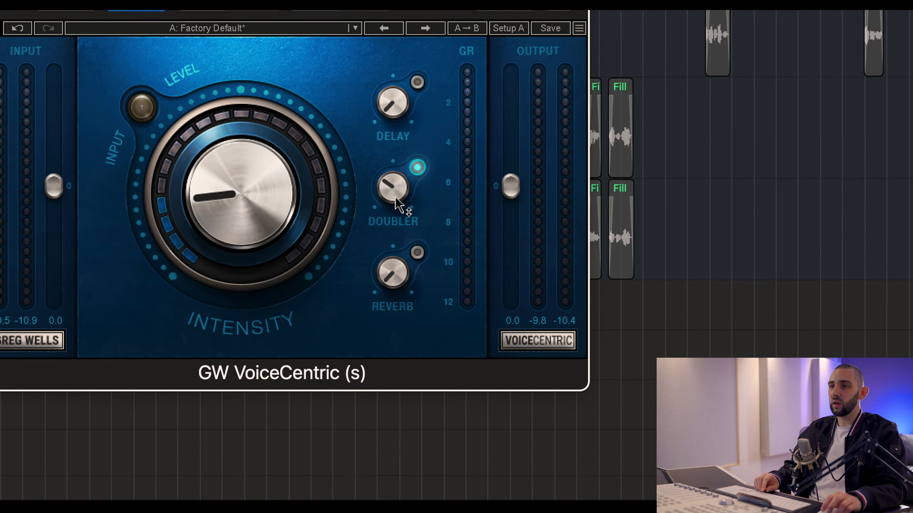
Step: Examine GW VoiceCentric's Doubler control, leave the plug-in enabled, and close its window
click(395, 198)
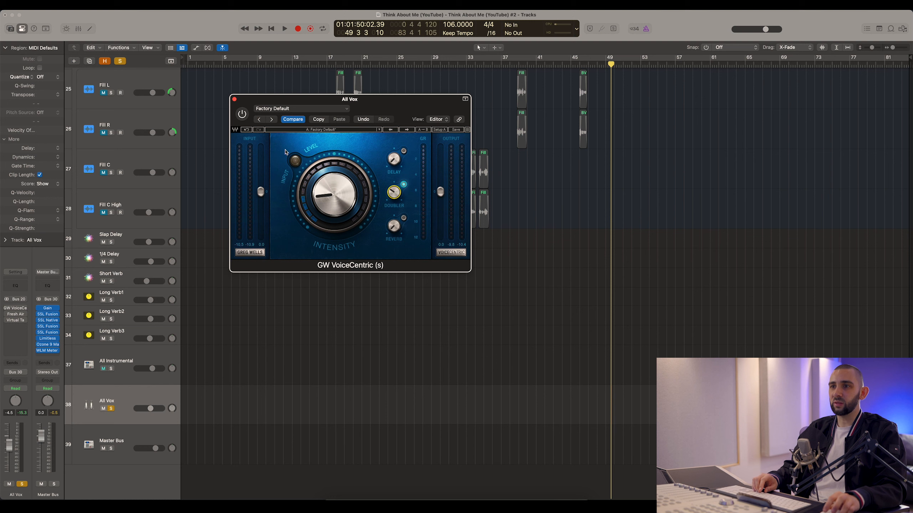
drag(313, 109, 367, 148)
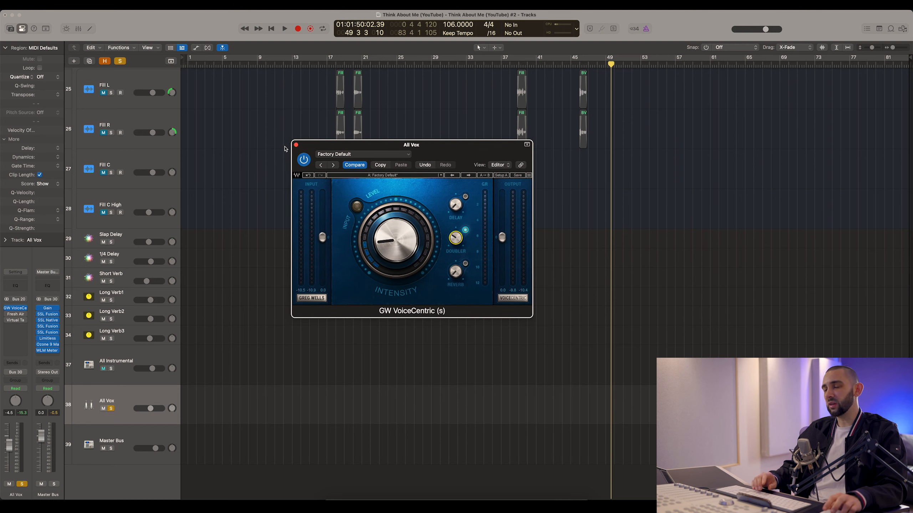
drag(312, 148, 290, 128)
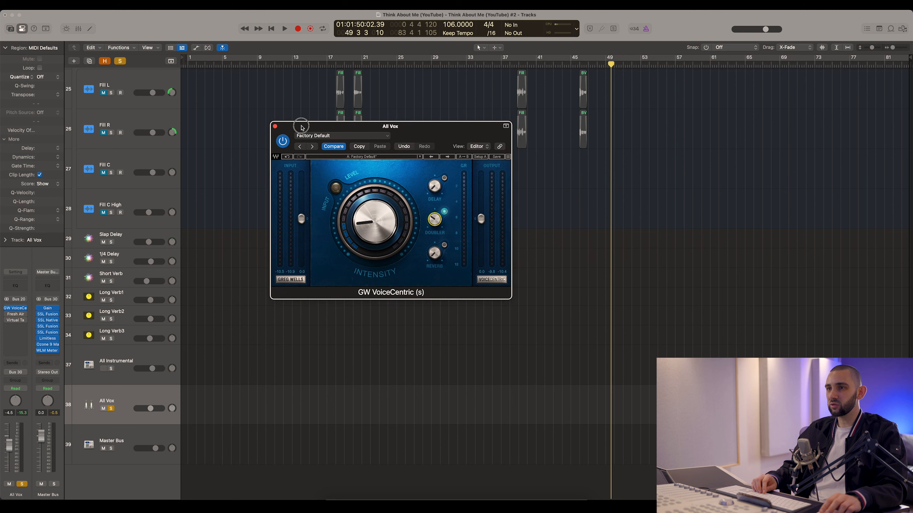
click(274, 125)
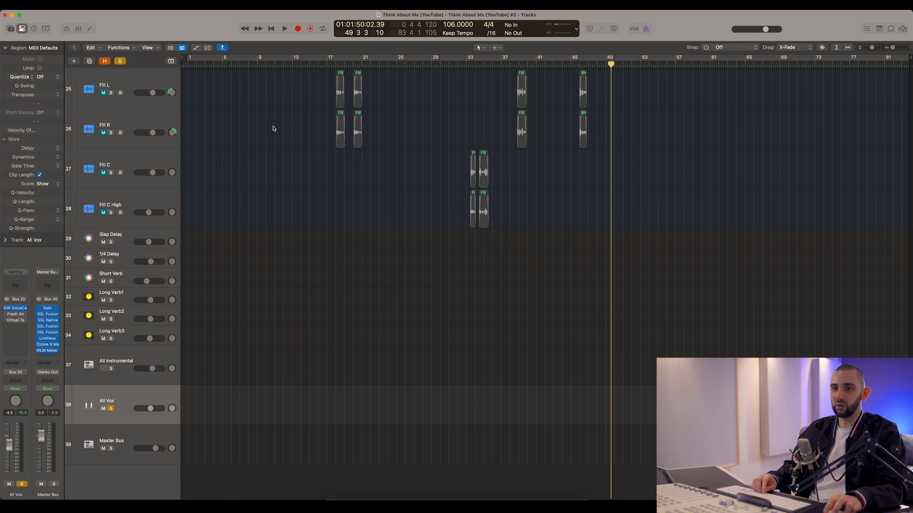
Step: Open the Fresh Air plug-in on All Vox and play the soloed vocals from bar 45
click(9, 314)
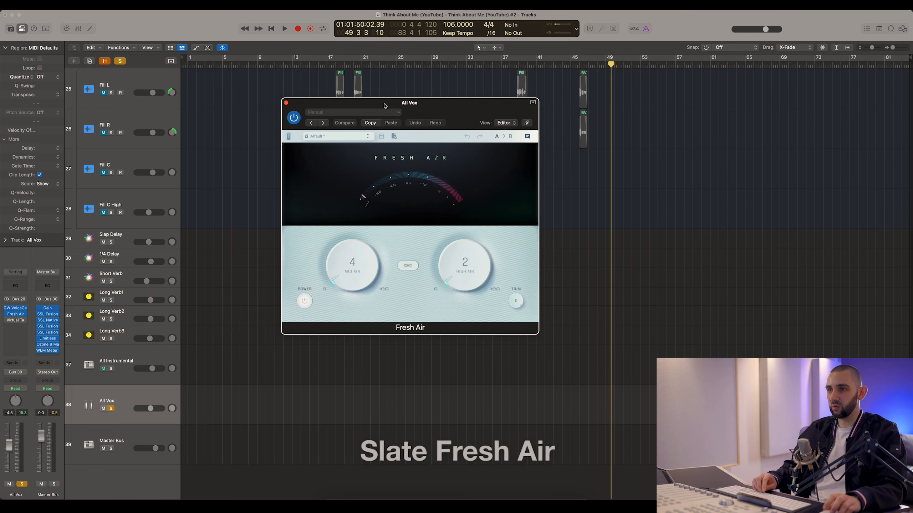
drag(385, 106, 410, 97)
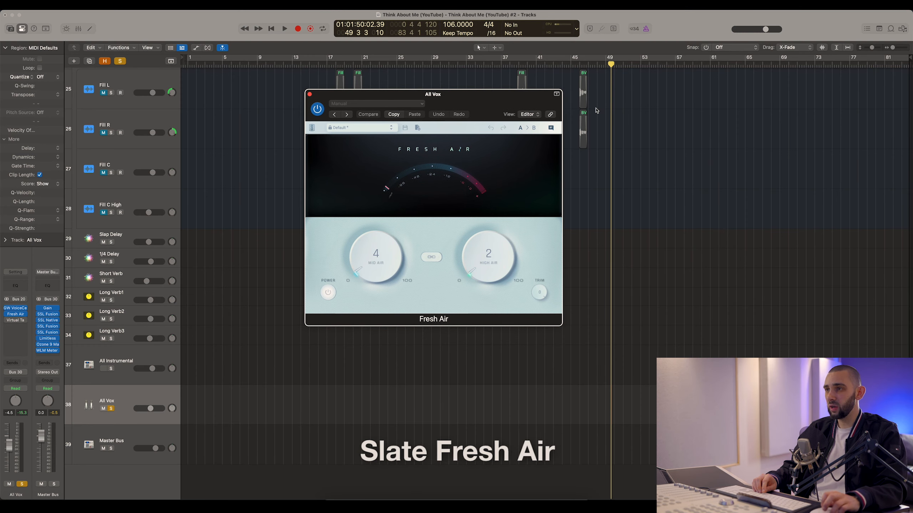
scroll(596, 111, up, 10)
click(579, 63)
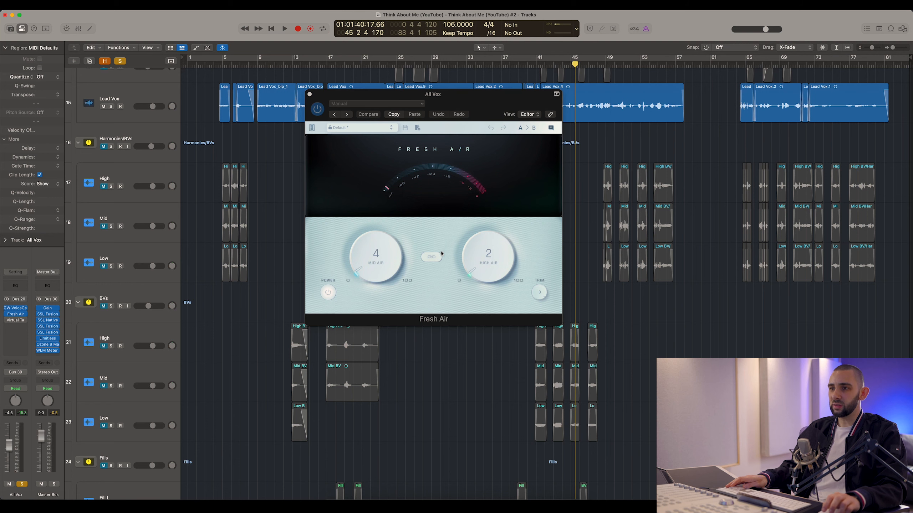
scroll(261, 178, down, 10)
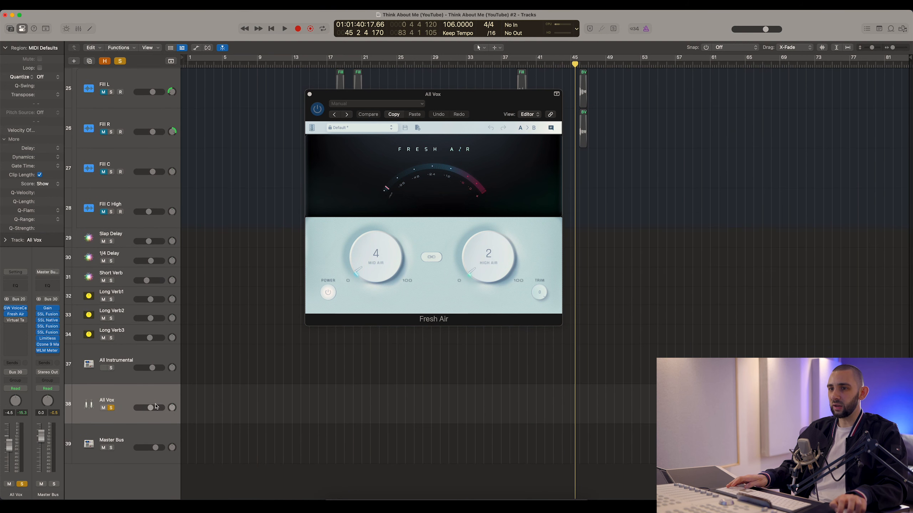
key(space)
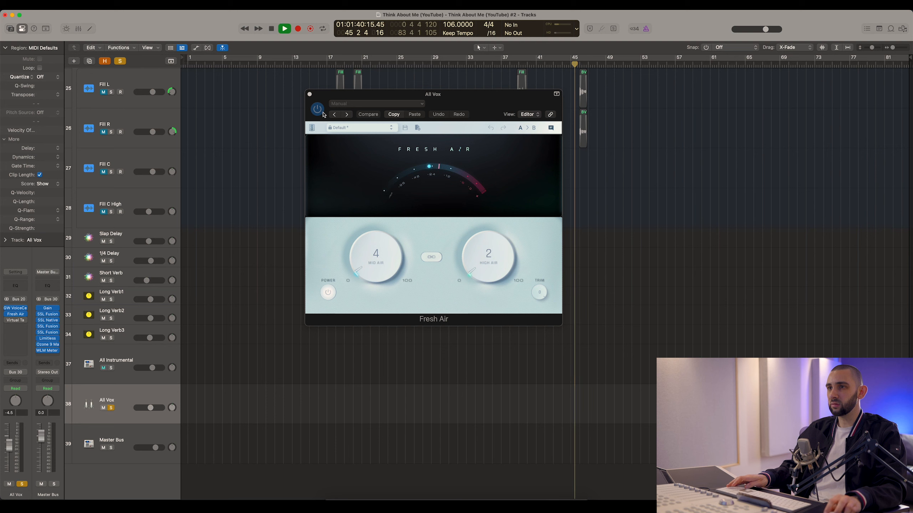
Step: Toggle Fresh Air's bypass during playback to compare the vocals, leaving it enabled, and stop playback
click(318, 111)
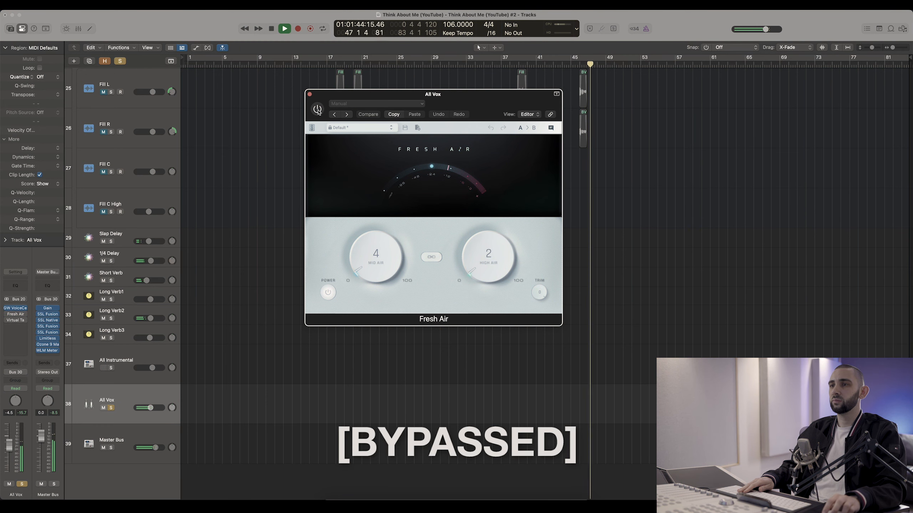
click(317, 111)
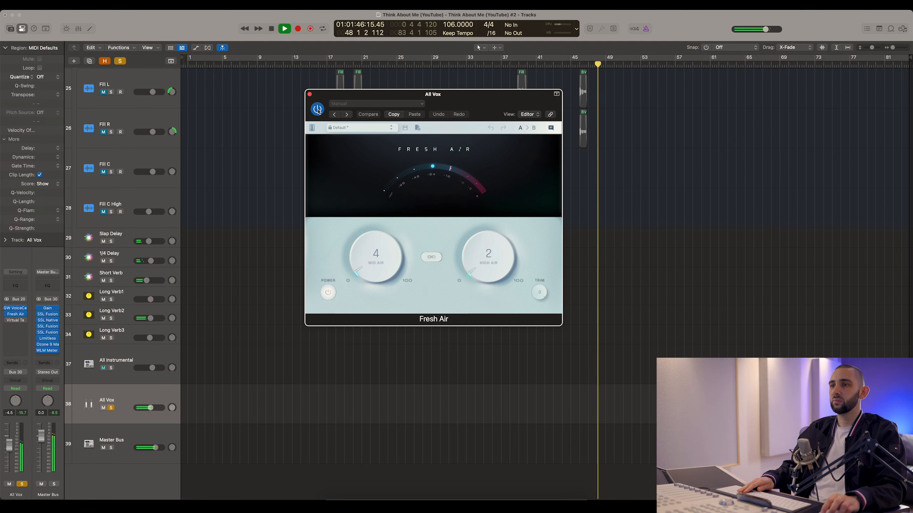
click(318, 110)
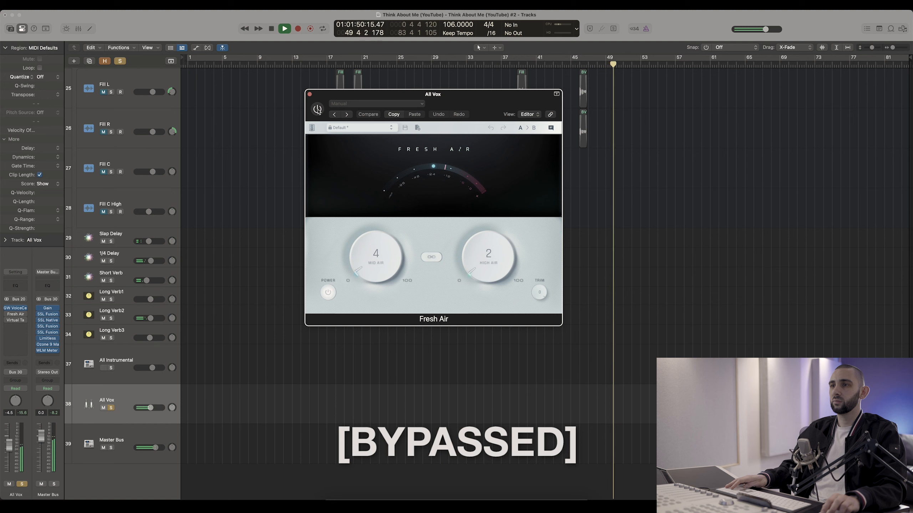
click(318, 111)
key(space)
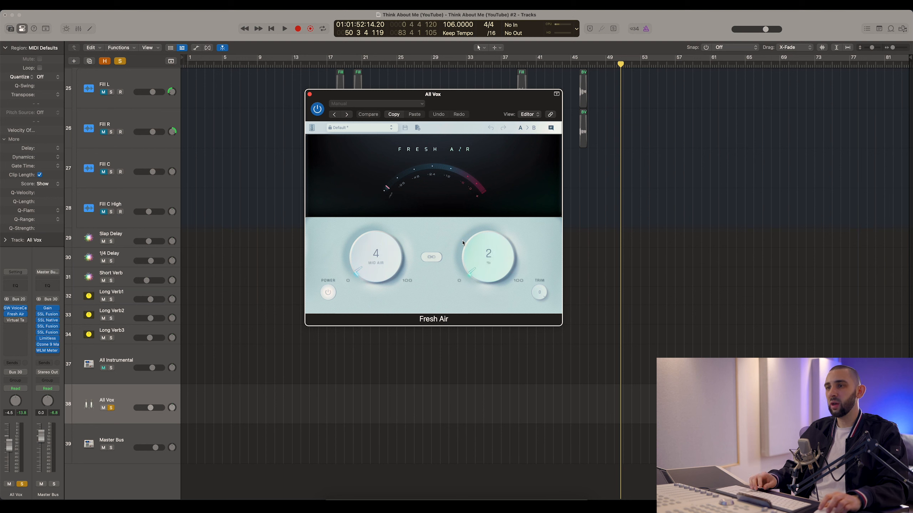
Step: Examine Fresh Air's High Air control at 2 and return to the lead vocal tracks in the arrangement
mouse_move(497, 268)
mouse_down()
mouse_move(491, 206)
mouse_move(487, 257)
mouse_up()
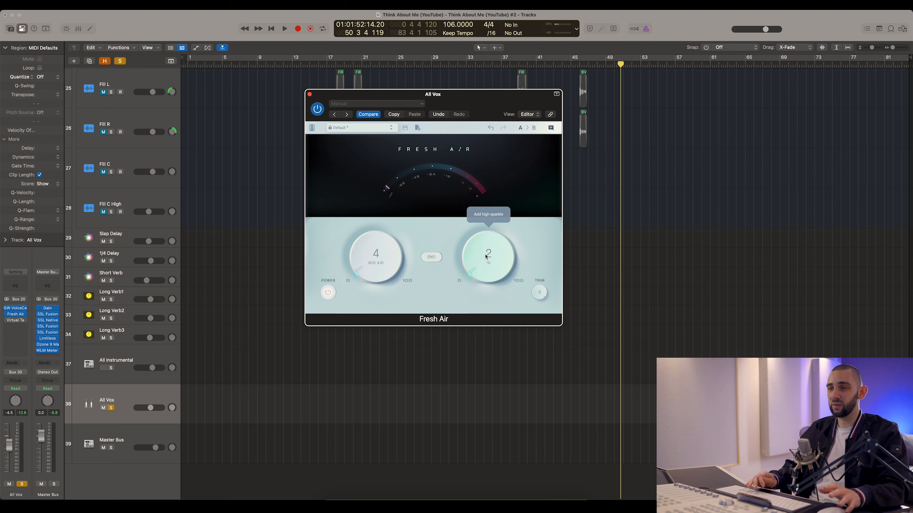
drag(400, 96, 384, 115)
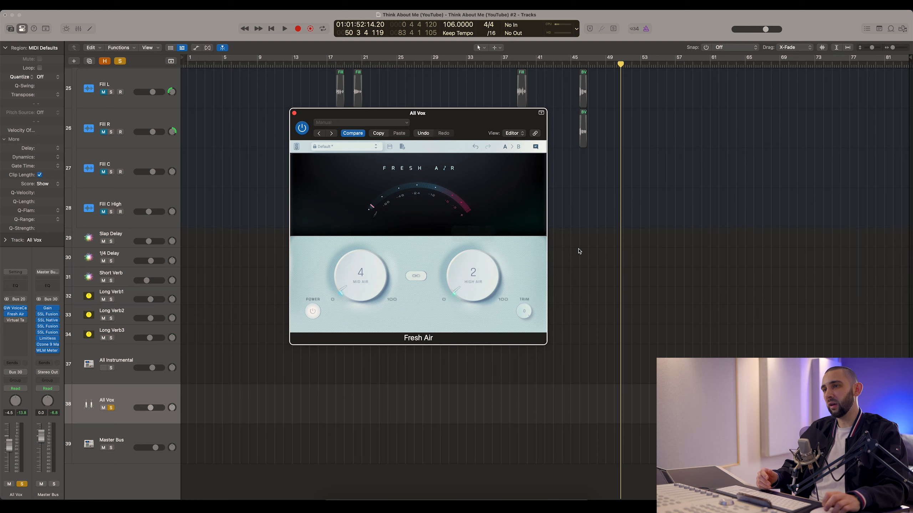
scroll(635, 269, up, 15)
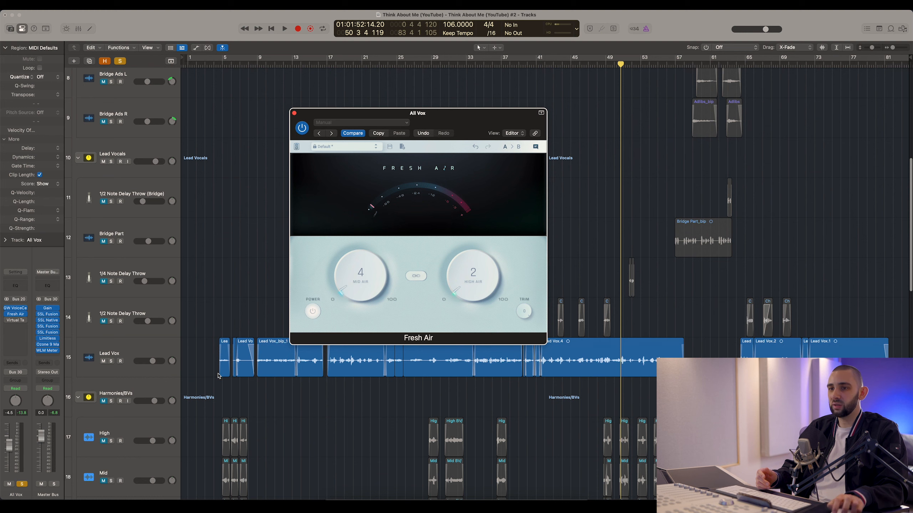
Step: Select the Lead Vox track, return to the All Vox bus, and close its Fresh Air window
click(358, 365)
click(148, 355)
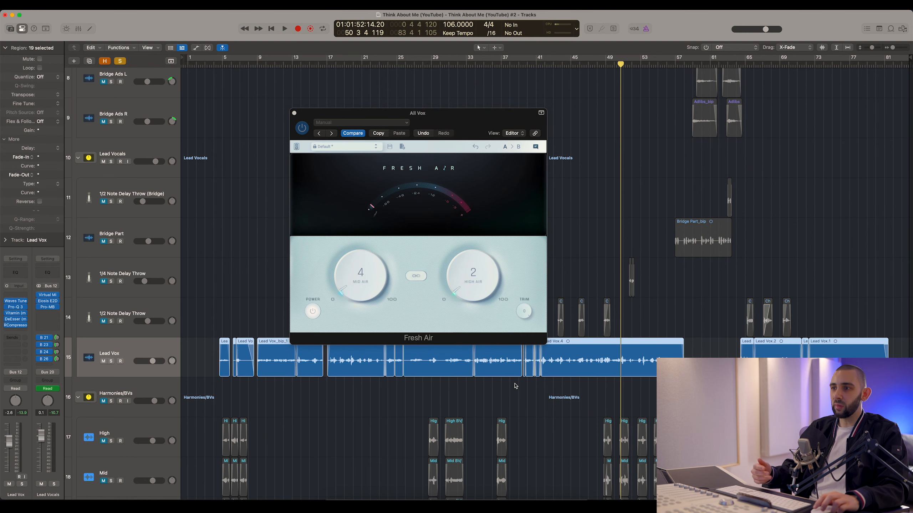
scroll(520, 386, down, 15)
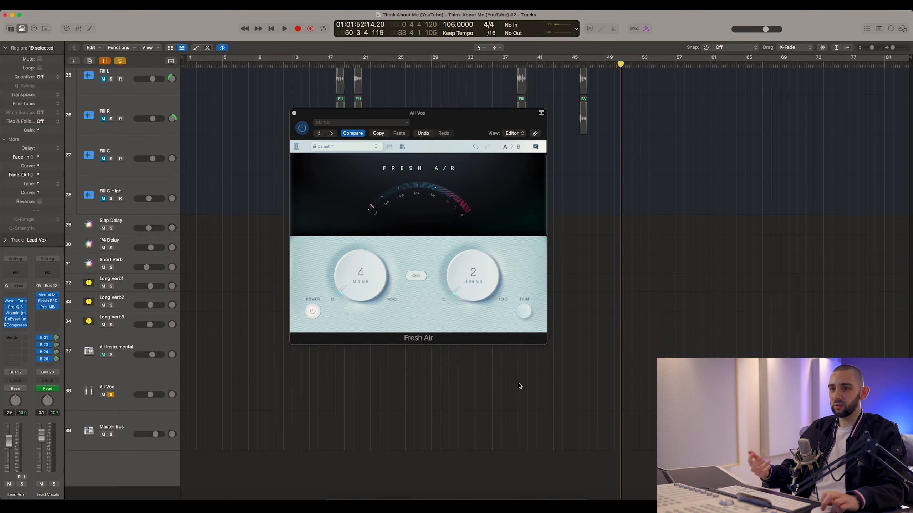
click(389, 312)
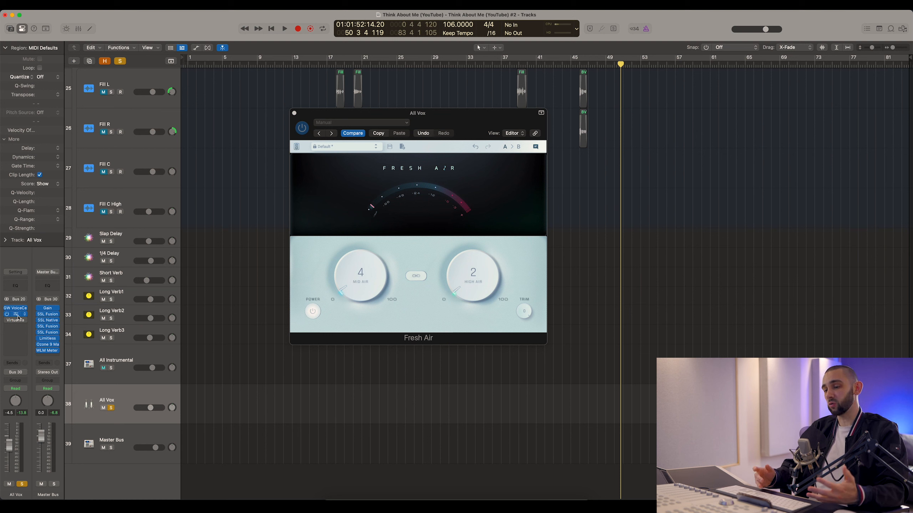
click(294, 114)
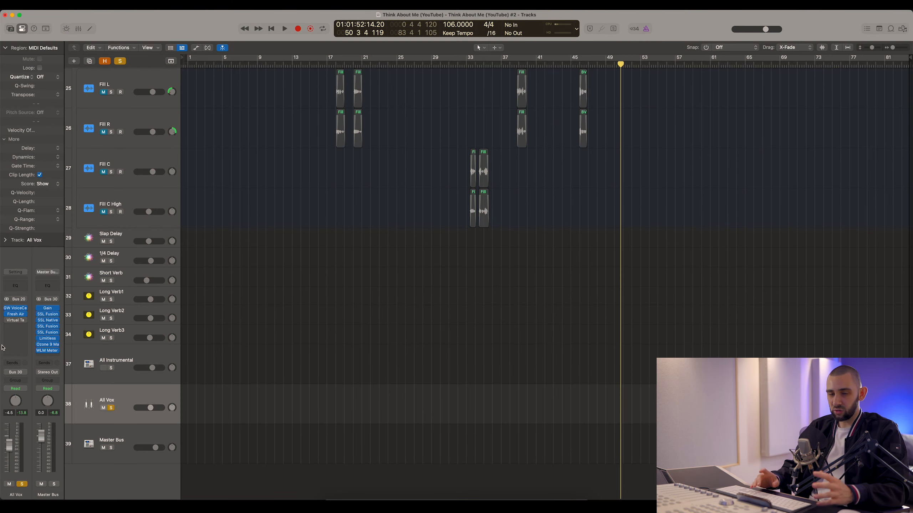
Step: Open Virtual Tape Machines on All Vox and play the soloed vocals from bar 42
click(8, 320)
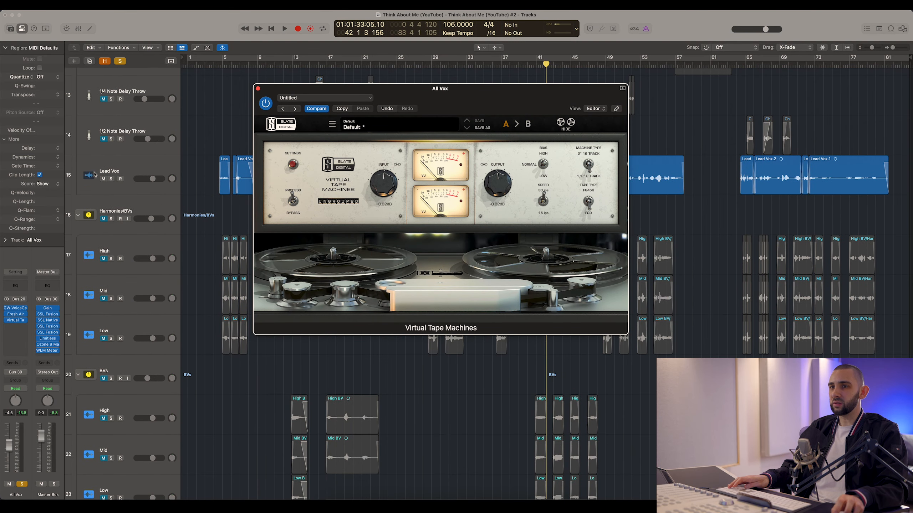
scroll(189, 198, down, 10)
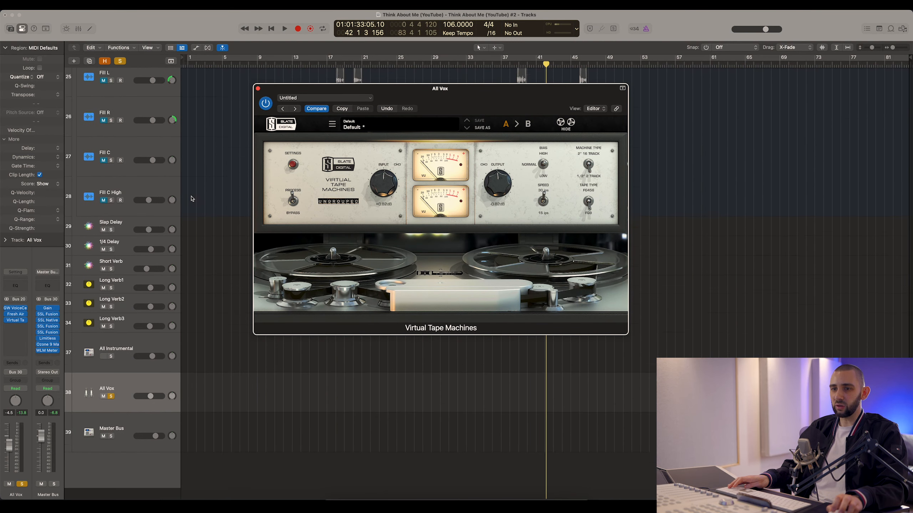
drag(395, 92, 393, 100)
key(space)
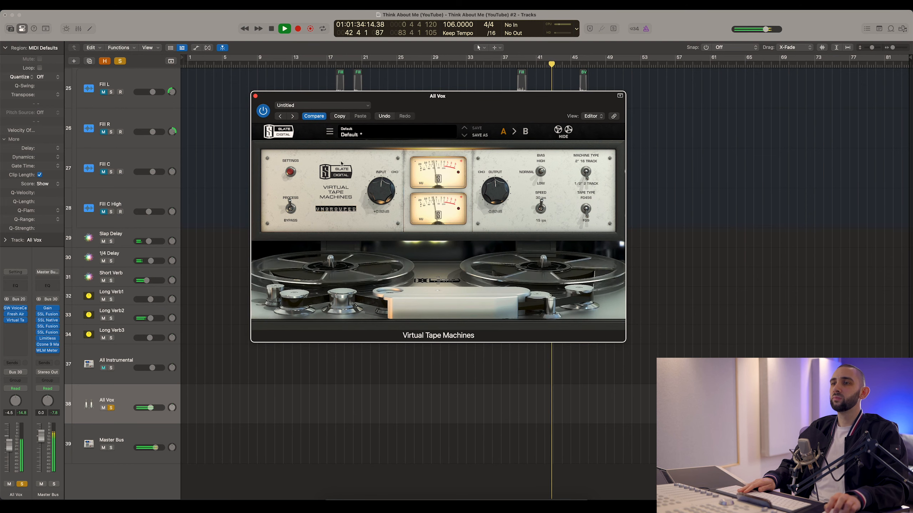
Step: Toggle Virtual Tape Machines' bypass during playback to compare the vocals, leave it enabled, stop playback, and close its window
click(263, 112)
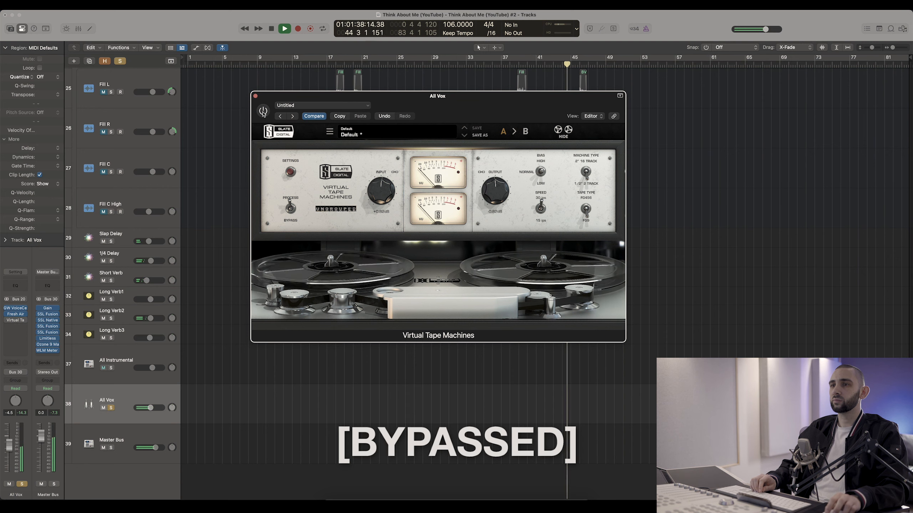
click(262, 113)
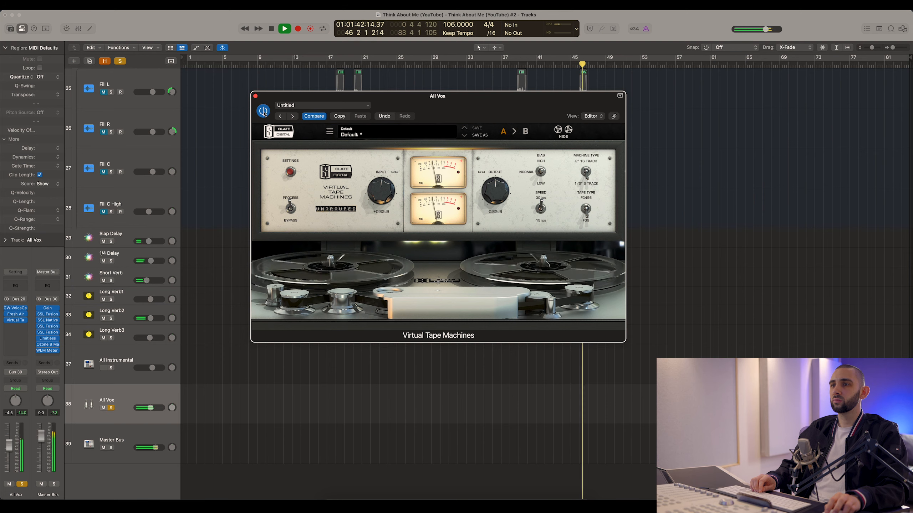
click(263, 113)
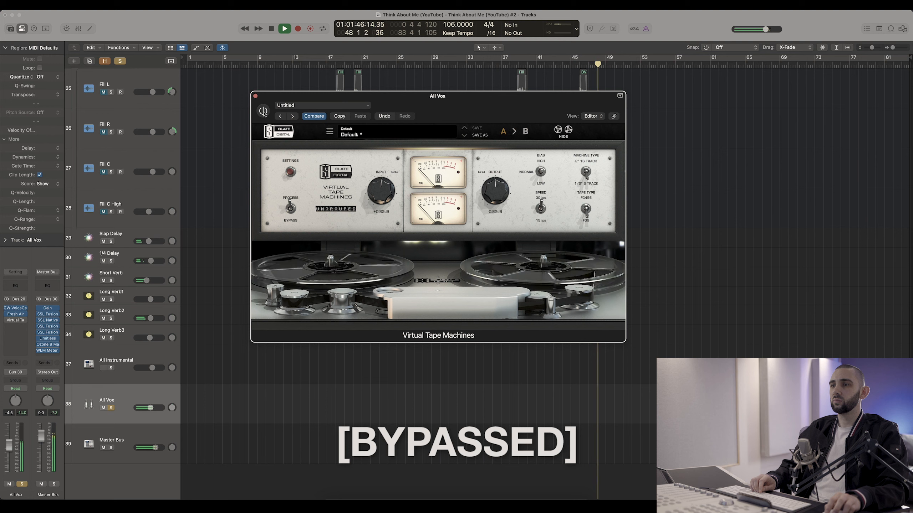
click(263, 112)
key(space)
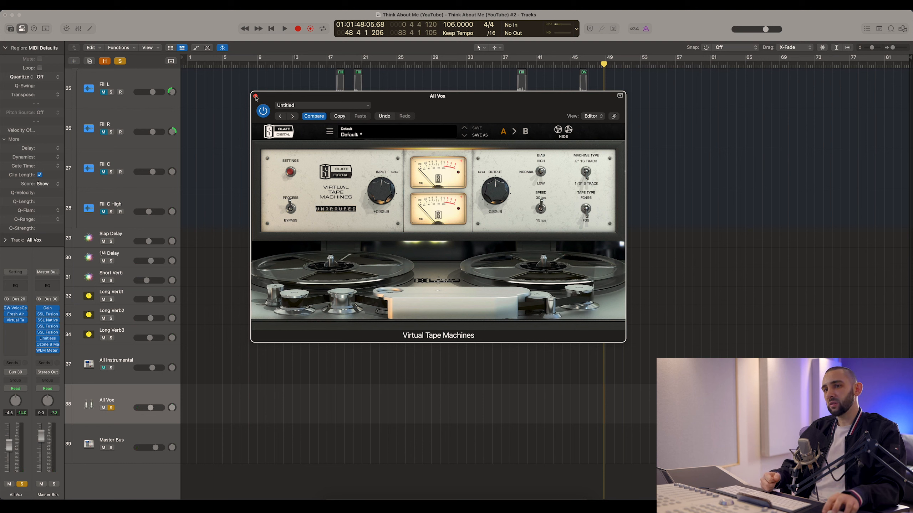
click(255, 97)
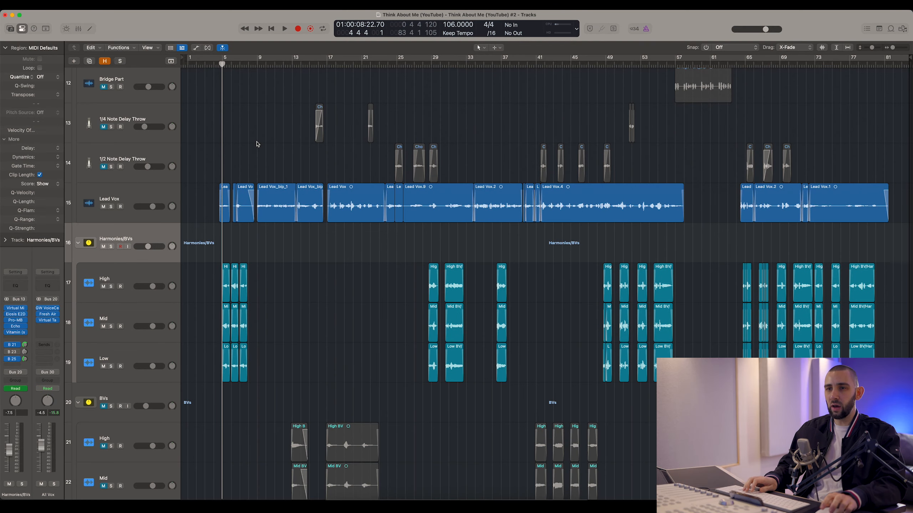
Step: Select the High track under Harmonies/BVs and look over the surrounding vocal tracks
scroll(250, 191, down, 3)
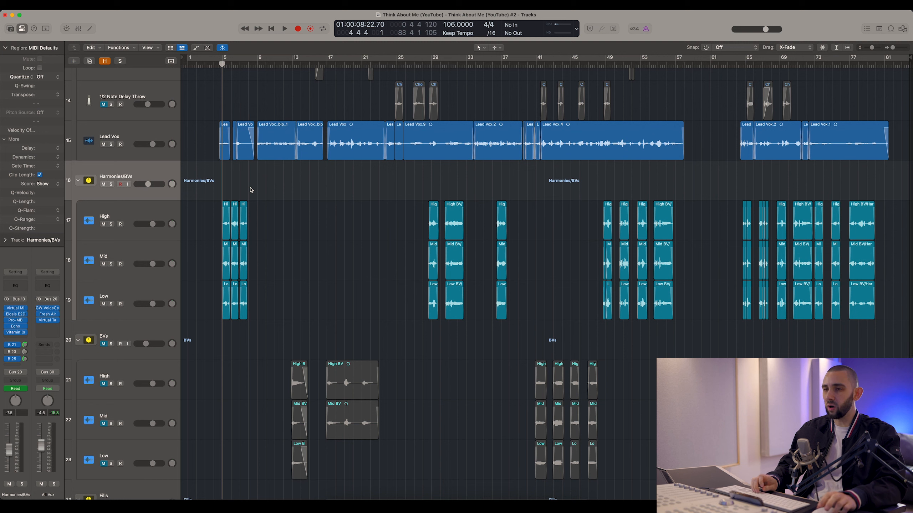
click(164, 214)
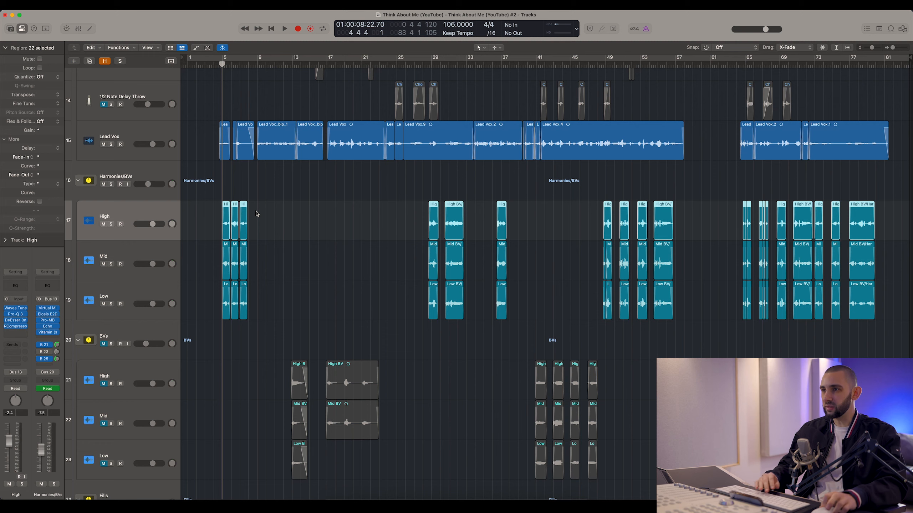
scroll(257, 214, up, 14)
scroll(189, 152, down, 12)
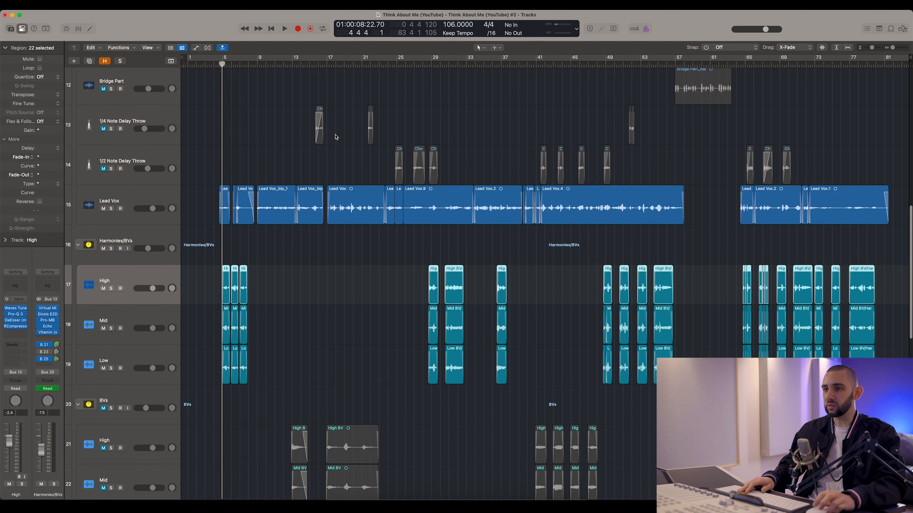
Step: Unmute the BVs and Fills track stacks
scroll(335, 137, down, 5)
click(103, 294)
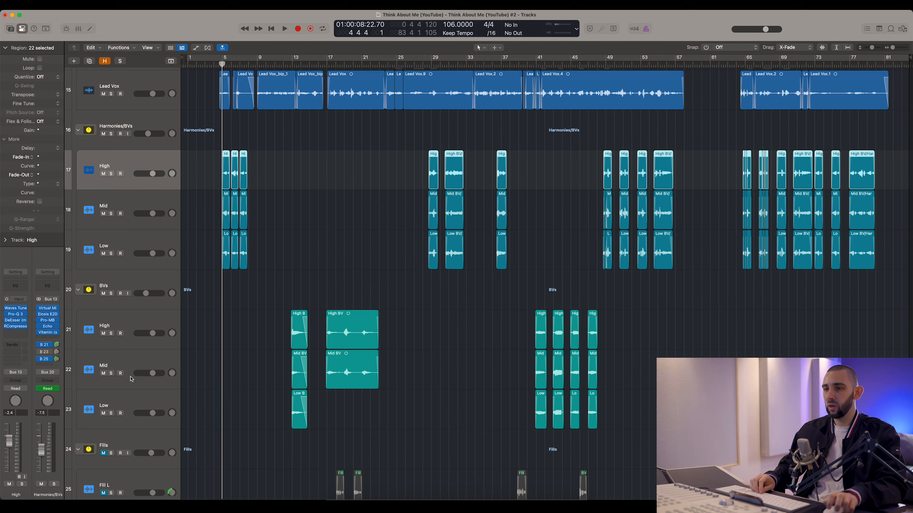
scroll(96, 338, down, 5)
click(103, 330)
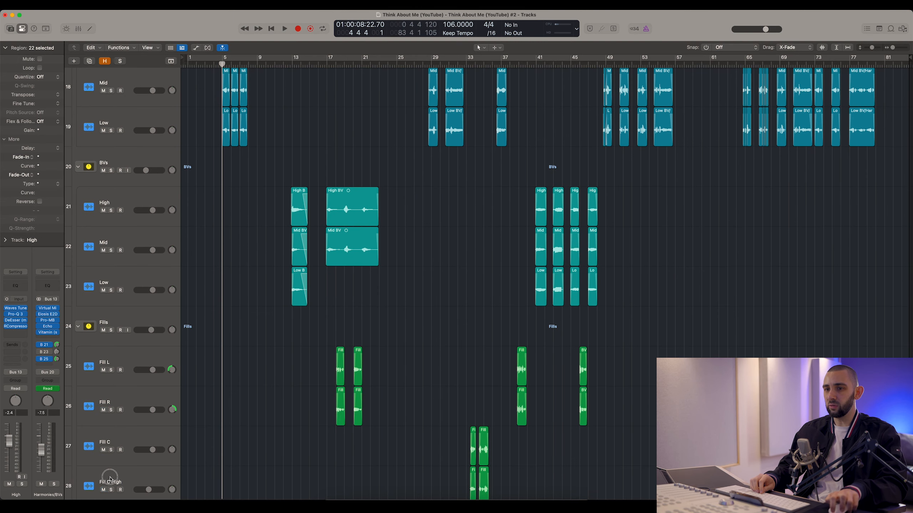
Step: Play the arrangement through the Fill C parts around bar 34 with the harmonies, BVs and fills active
scroll(443, 166, down, 1)
scroll(443, 166, up, 8)
scroll(443, 166, down, 6)
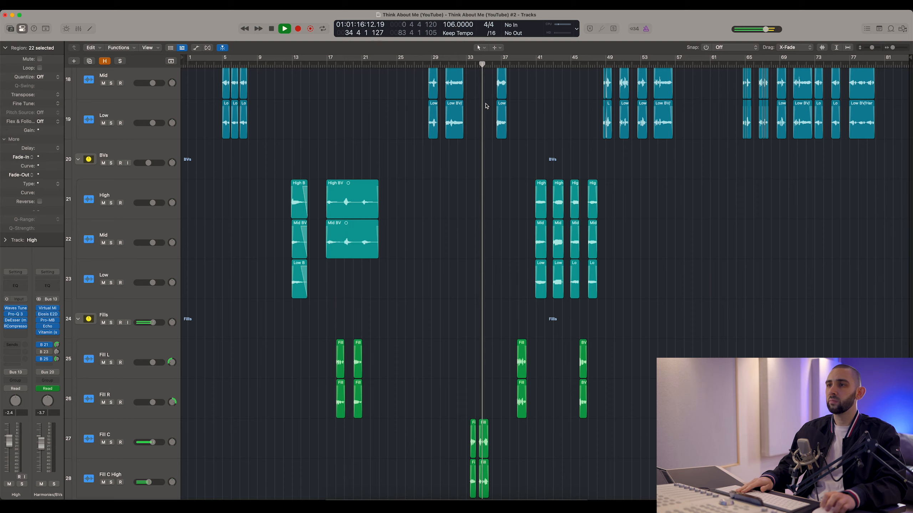
scroll(486, 106, down, 3)
scroll(486, 106, up, 4)
scroll(486, 105, up, 6)
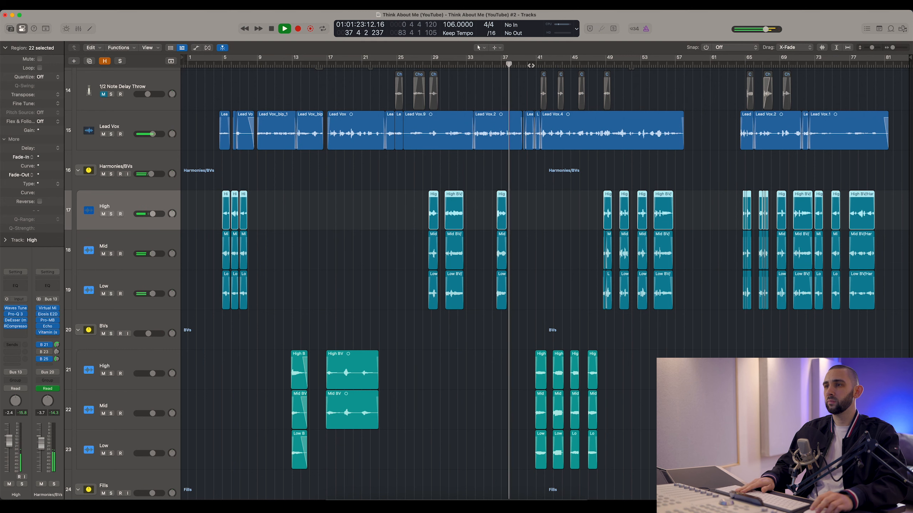
Step: Continue playback from about bar 40 to hear the BVs and fills around the lead vocal, and stop around bar 45
click(531, 66)
scroll(536, 138, down, 5)
scroll(536, 139, down, 3)
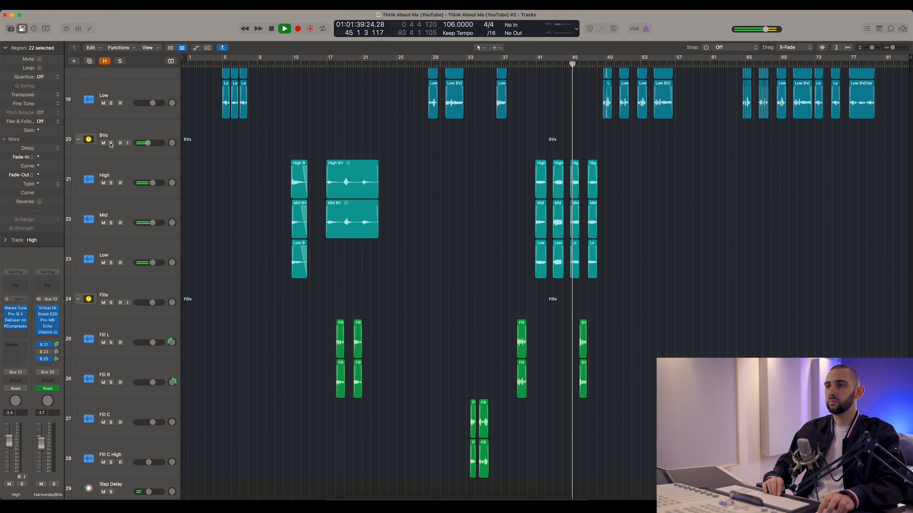
key(space)
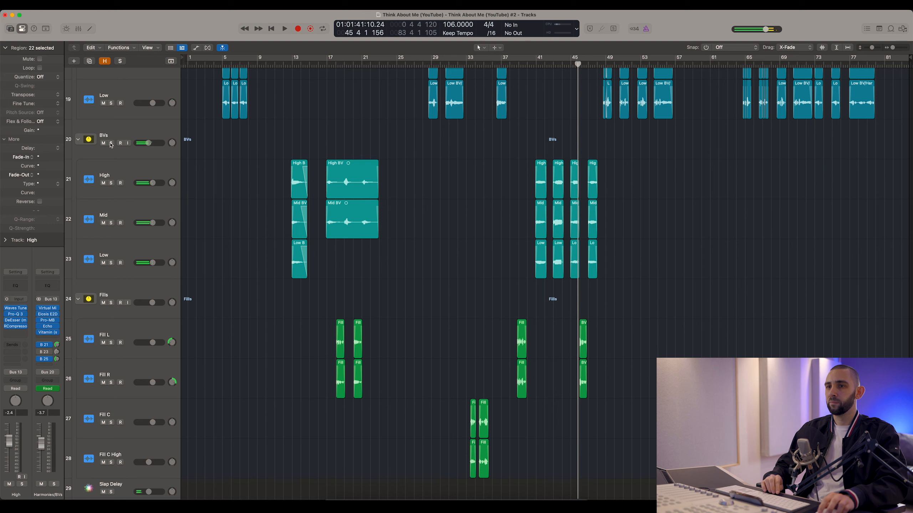
Step: Solo the BVs, Fills and Harmonies/BVs track stacks
click(111, 143)
click(111, 304)
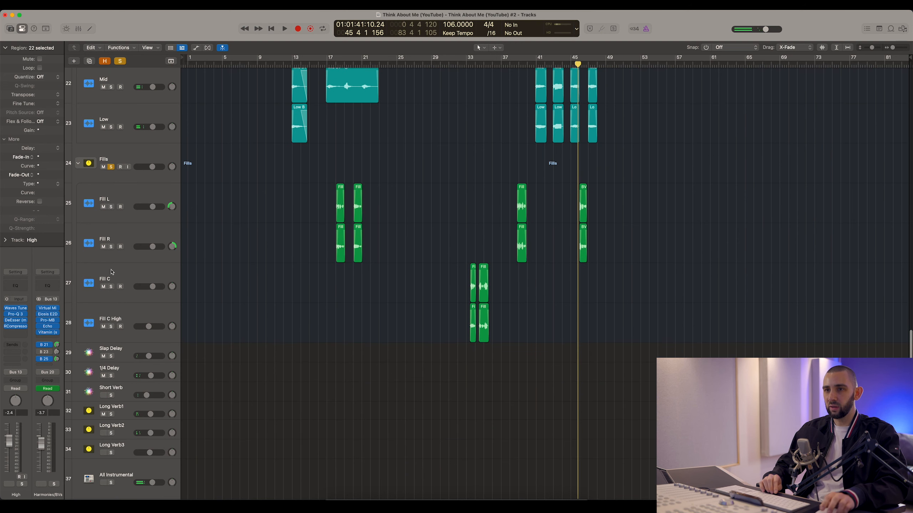
scroll(110, 216, up, 5)
click(110, 152)
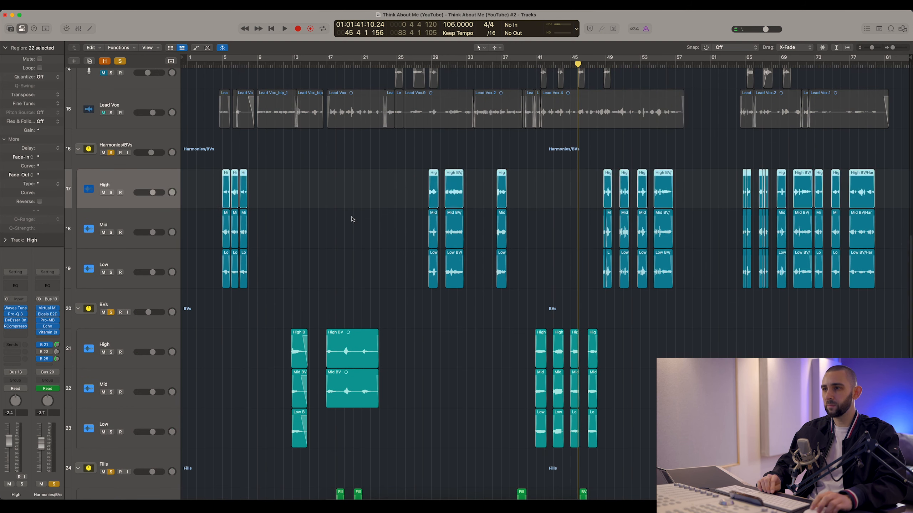
Step: Play the soloed harmony vocals from just before bar 5
scroll(261, 94, down, 1)
click(219, 64)
key(space)
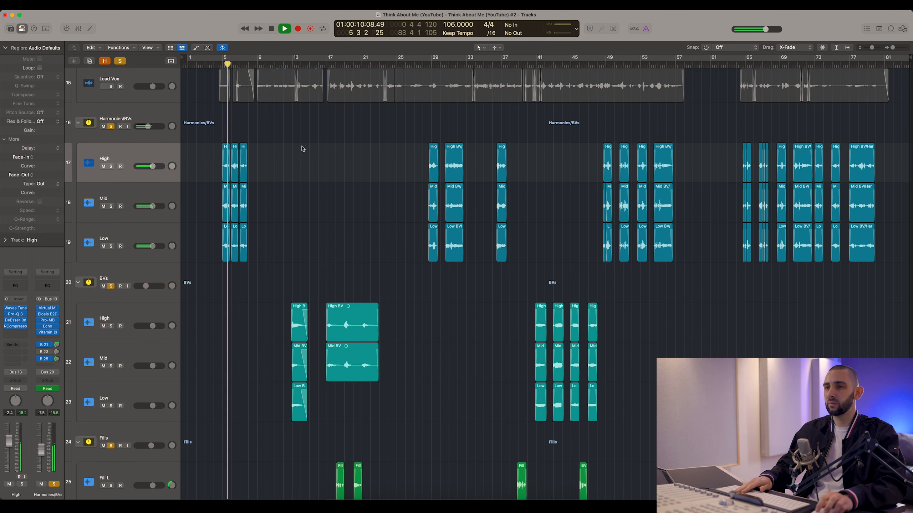
scroll(302, 148, down, 6)
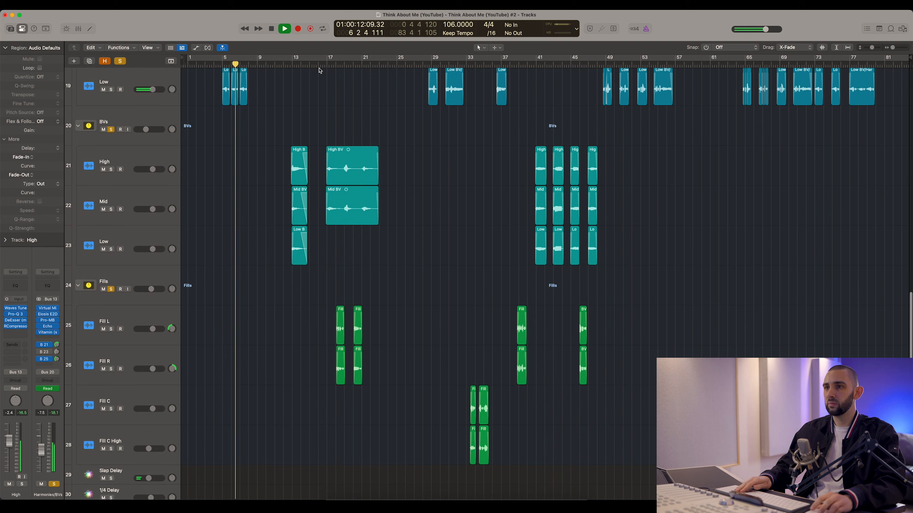
Step: Audition the soloed BVs together with the Fill L and Fill R parts from just before bar 17, and stop playback
click(326, 64)
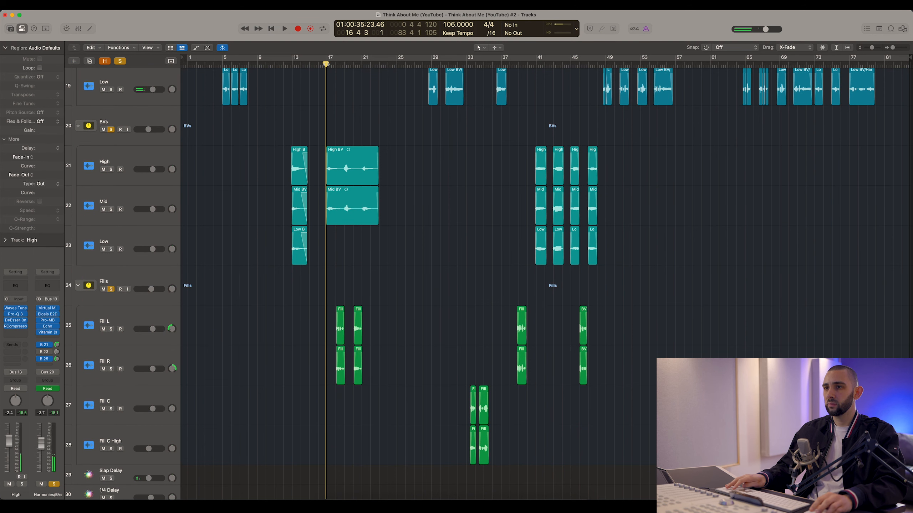
scroll(334, 94, down, 2)
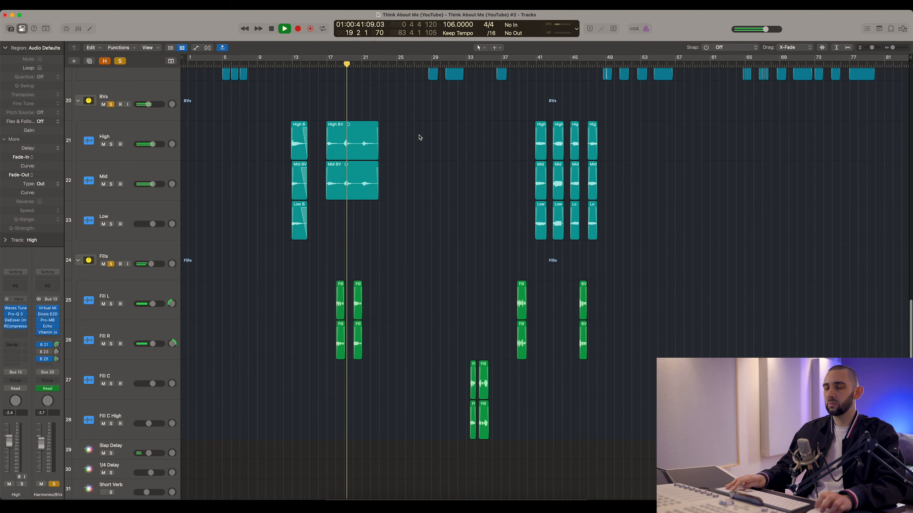
scroll(393, 173, up, 5)
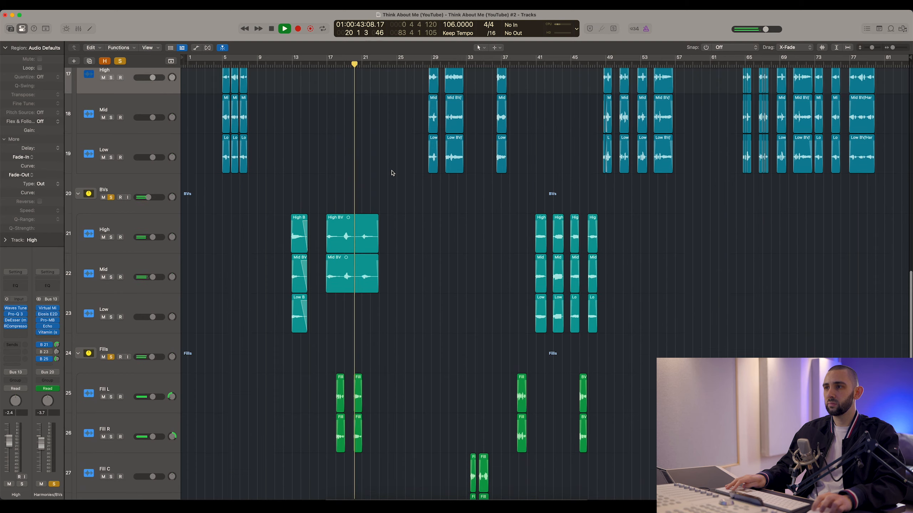
scroll(392, 172, up, 2)
key(space)
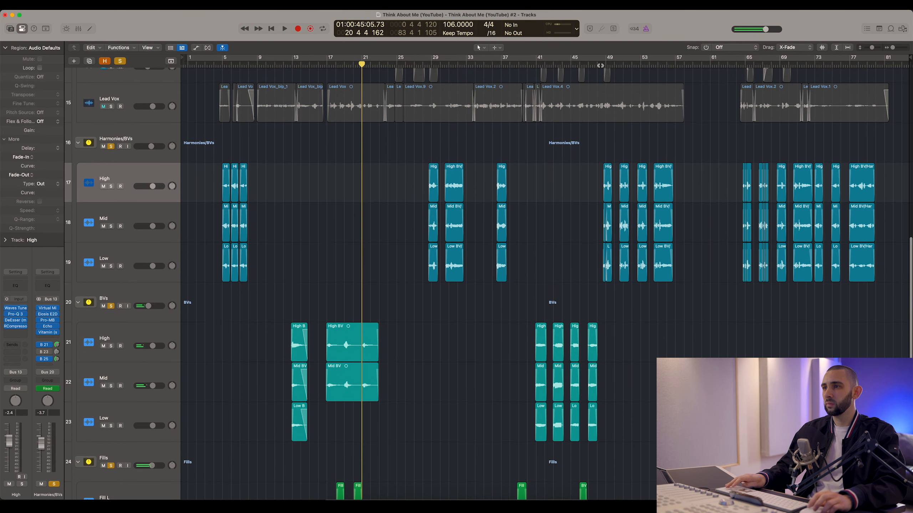
Step: Play the soloed Harmonies/BVs parts from bar 48 and stop around bar 51
click(601, 66)
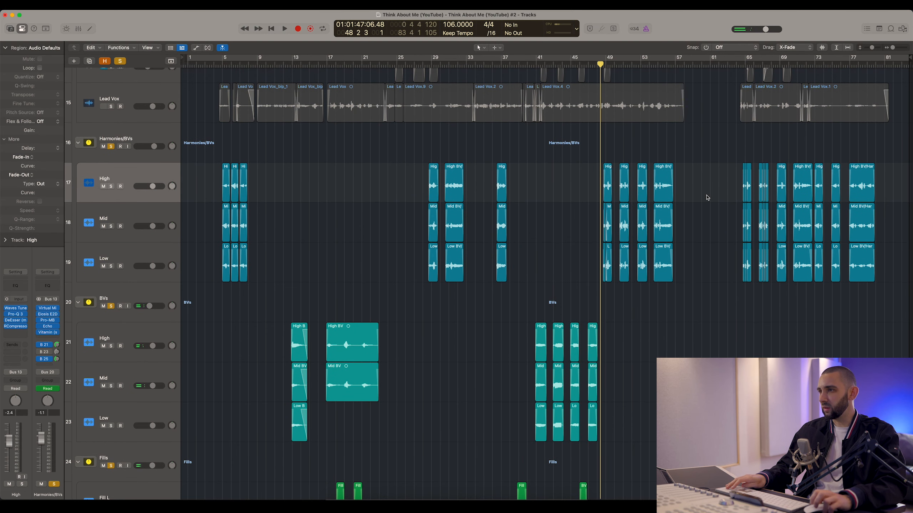
scroll(622, 182, up, 2)
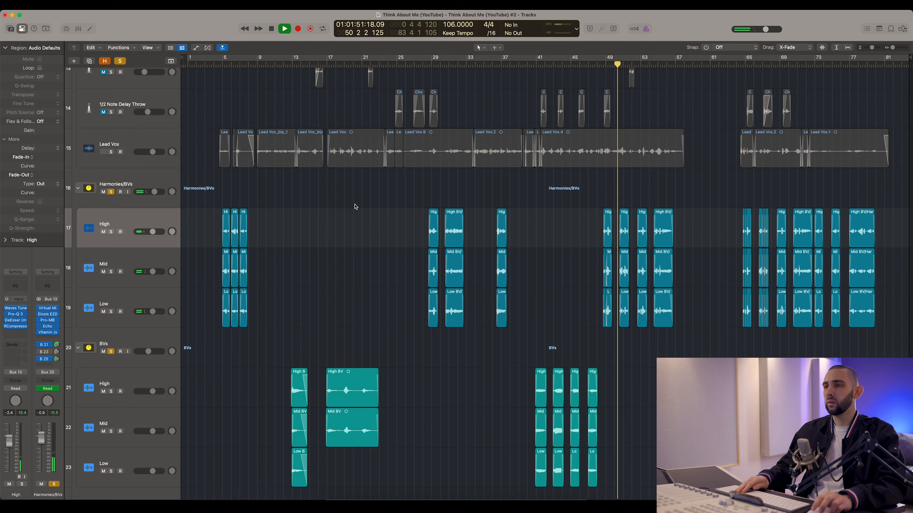
scroll(355, 207, down, 4)
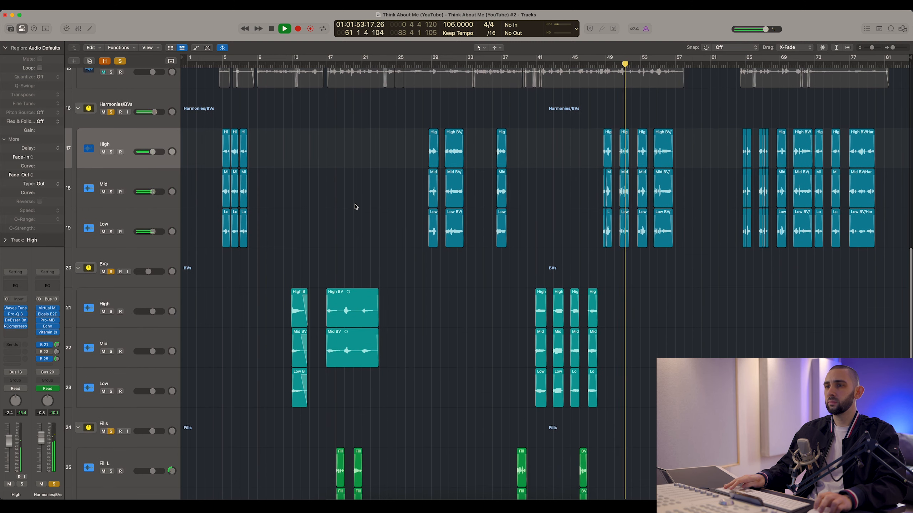
key(space)
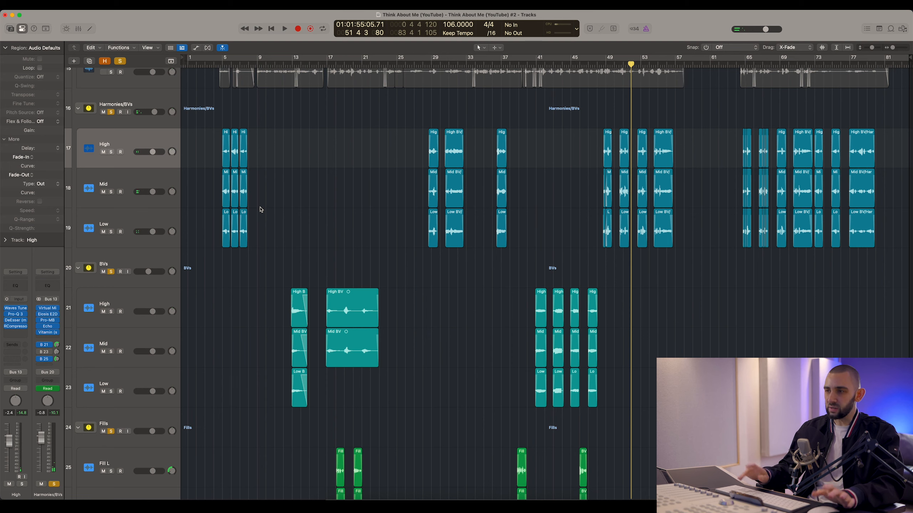
Step: Look over the Fills tracks and return to the Harmonies/BVs stack
scroll(261, 210, down, 3)
scroll(261, 209, down, 3)
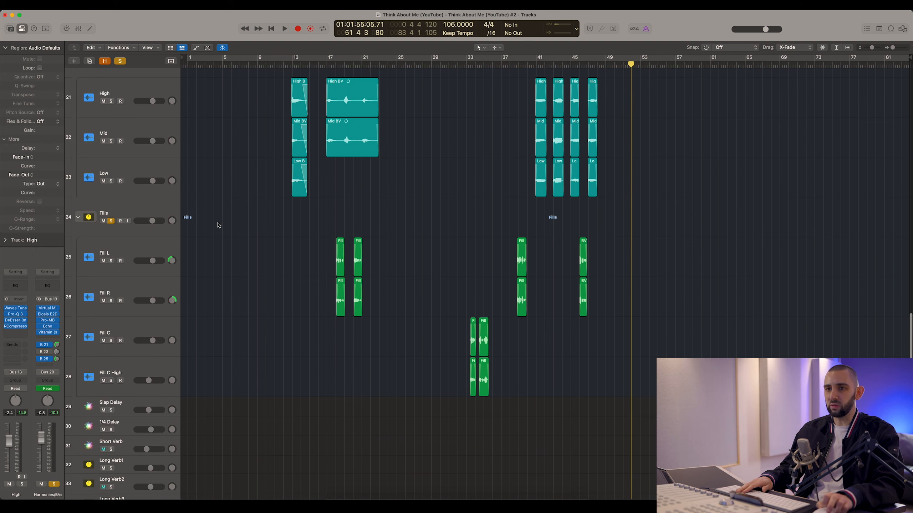
scroll(218, 226, up, 6)
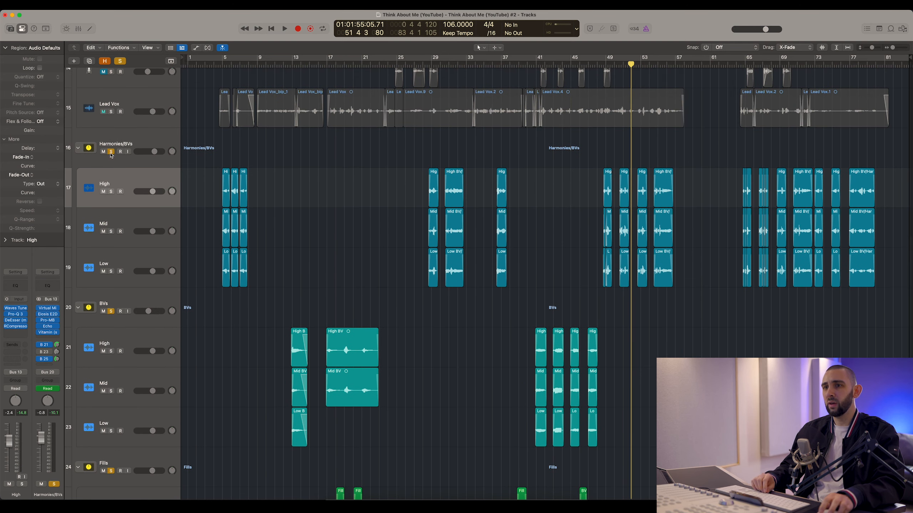
Step: Unsolo the Harmonies/BVs stack and step through the harmony, BV and fill tracks down to Fill C High
click(111, 152)
key(Down)
key(Up)
key(Down)
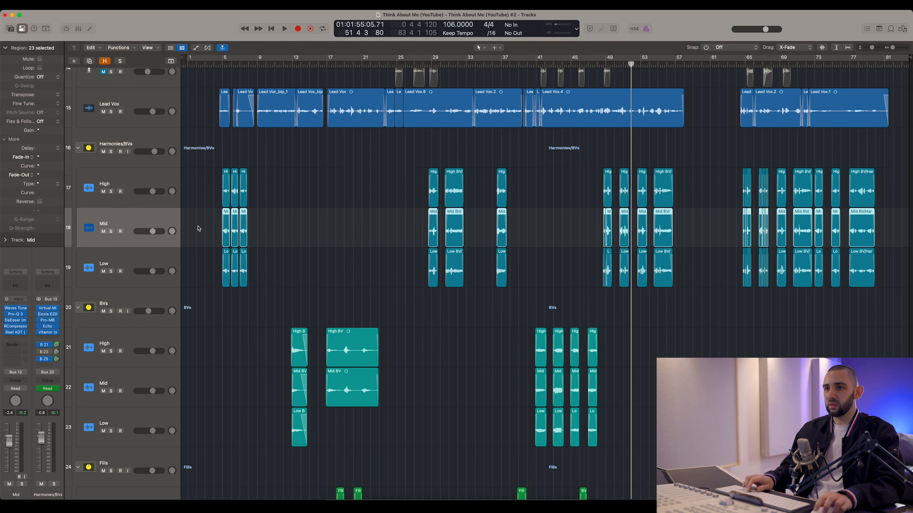
scroll(203, 232, down, 5)
key(Down)
key(Down)
key(Down)
key(Down)
key(Down)
scroll(204, 234, down, 2)
key(Down)
key(Down)
key(Down)
key(Down)
key(Down)
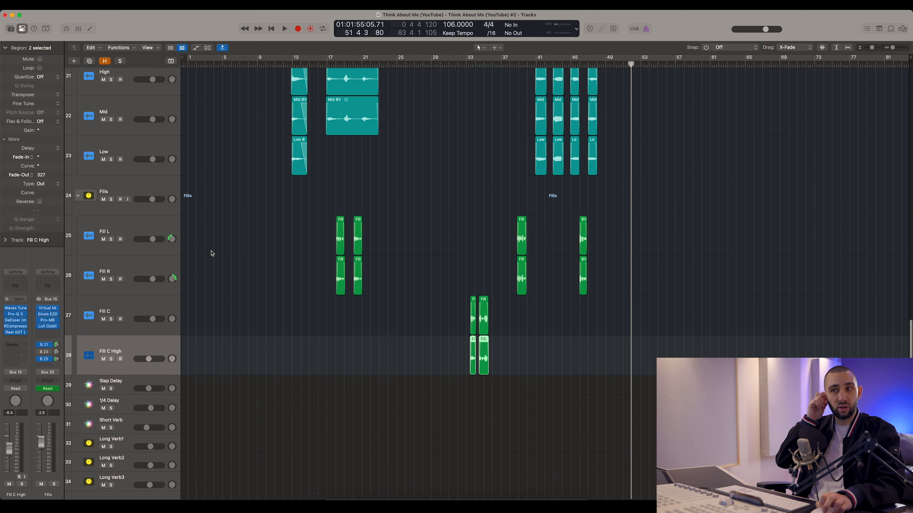
scroll(210, 253, up, 6)
Step: Inspect the High harmony track's Waves Tune Real-Time, Pro-Q 3, DeEsser and RCompressor settings, closing the plug-in windows again
click(140, 128)
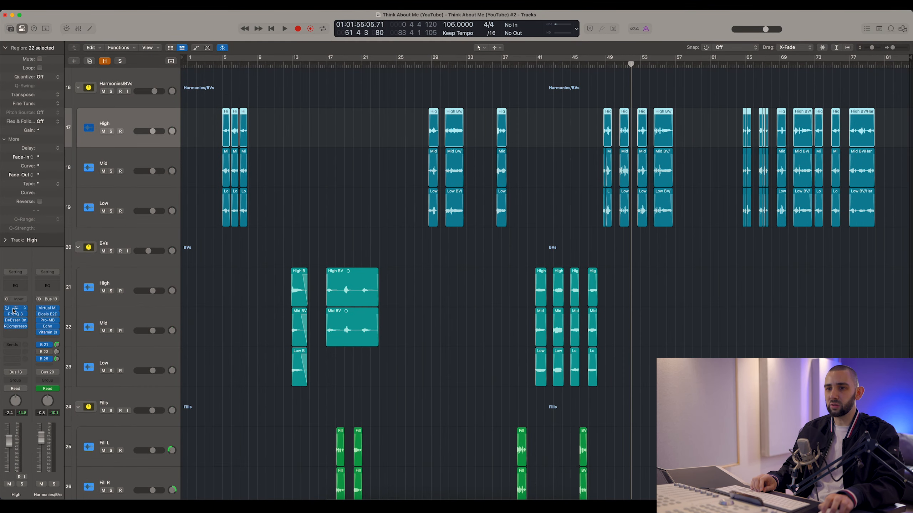
click(13, 309)
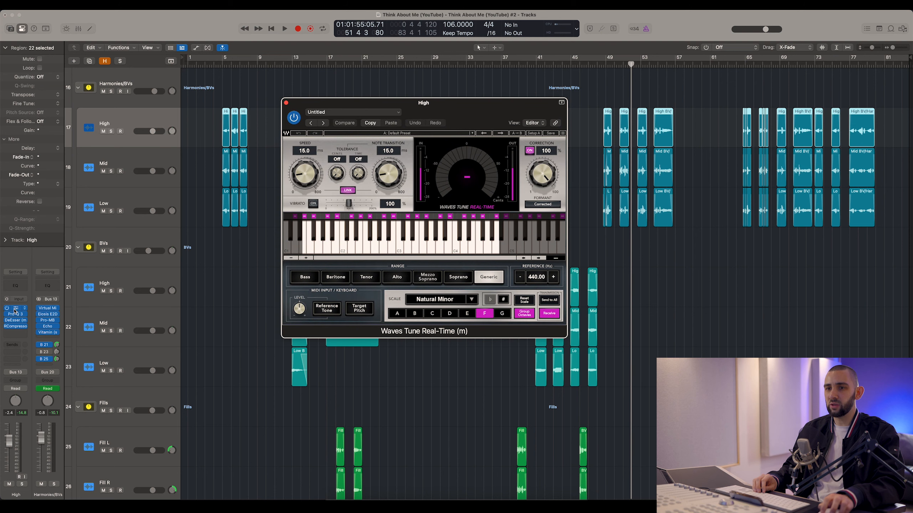
click(15, 314)
click(15, 314)
click(15, 321)
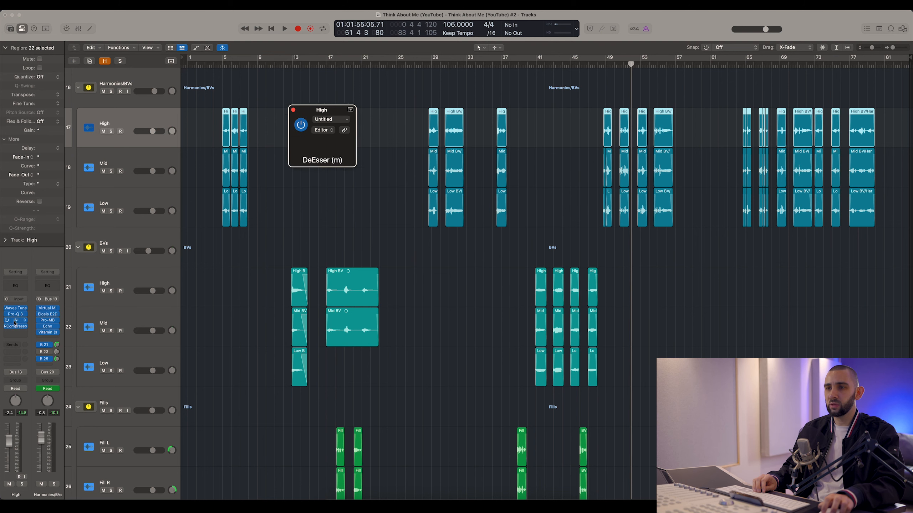
click(15, 327)
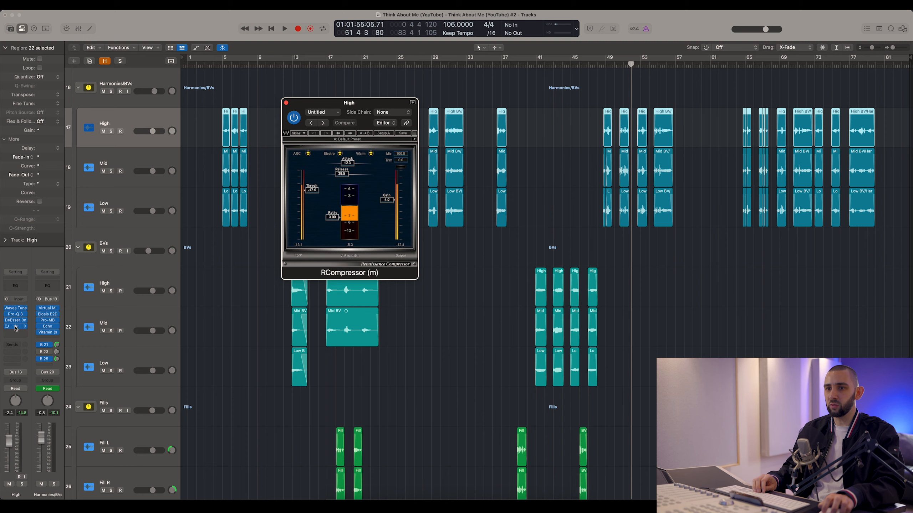
click(14, 322)
click(15, 308)
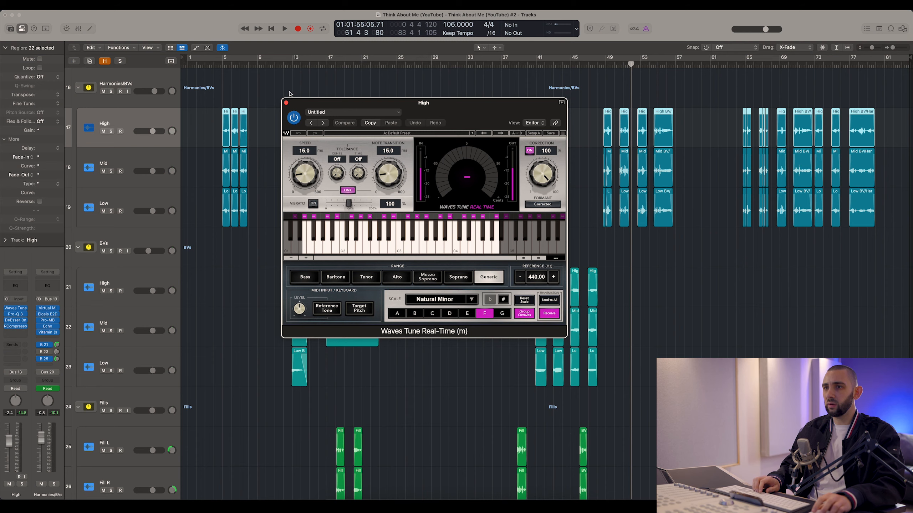
click(286, 102)
Step: Step down through the remaining vocal tracks to Fill L, checking their insert chains
key(Down)
key(Down)
key(Down)
key(Down)
click(16, 305)
click(16, 305)
click(145, 433)
click(15, 315)
click(14, 315)
scroll(298, 280, down, 5)
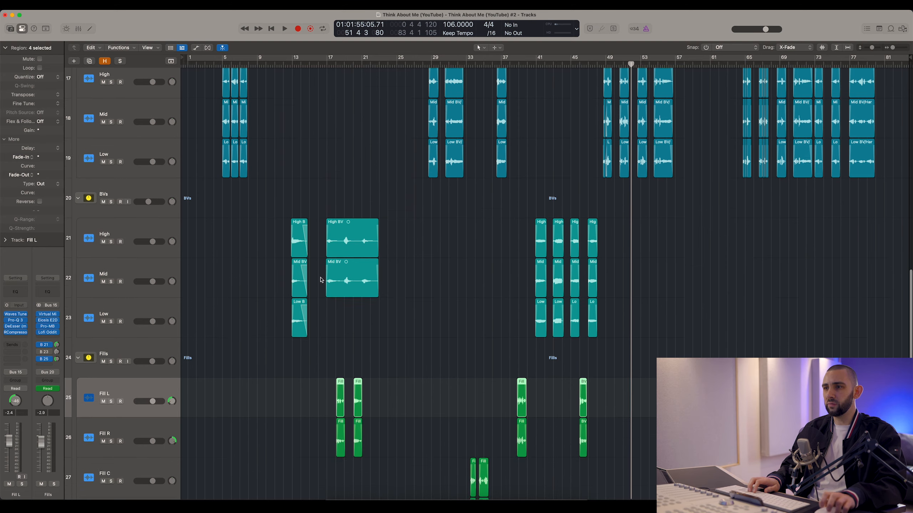
Step: Select the BV regions as a group and return to the High harmony track
drag(538, 361, 281, 254)
scroll(281, 255, up, 6)
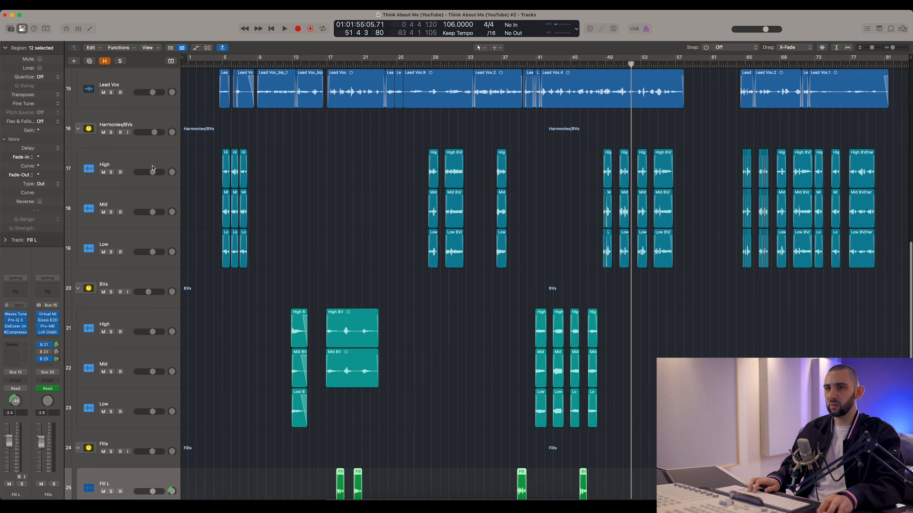
click(153, 168)
scroll(285, 181, up, 3)
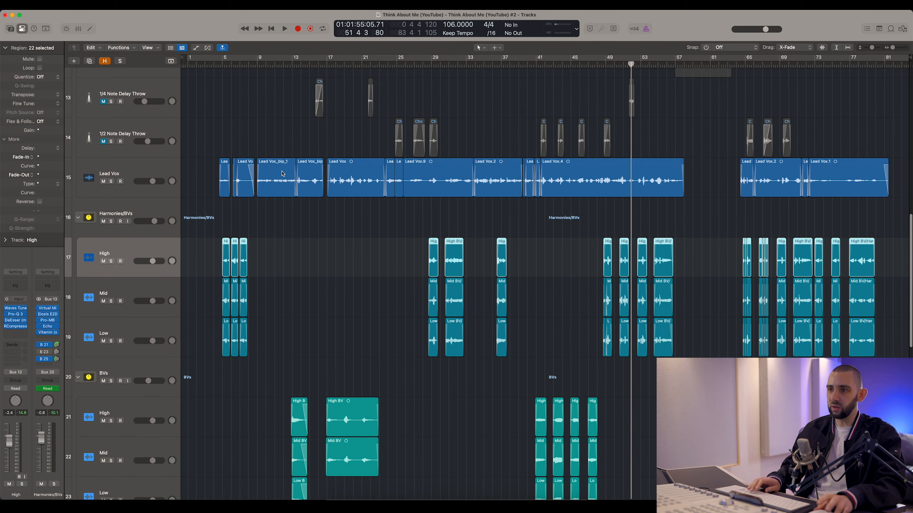
Step: Place the playhead just before bar 5 and review the High harmony's Pro-Q 3, DeEsser and RCompressor
click(222, 65)
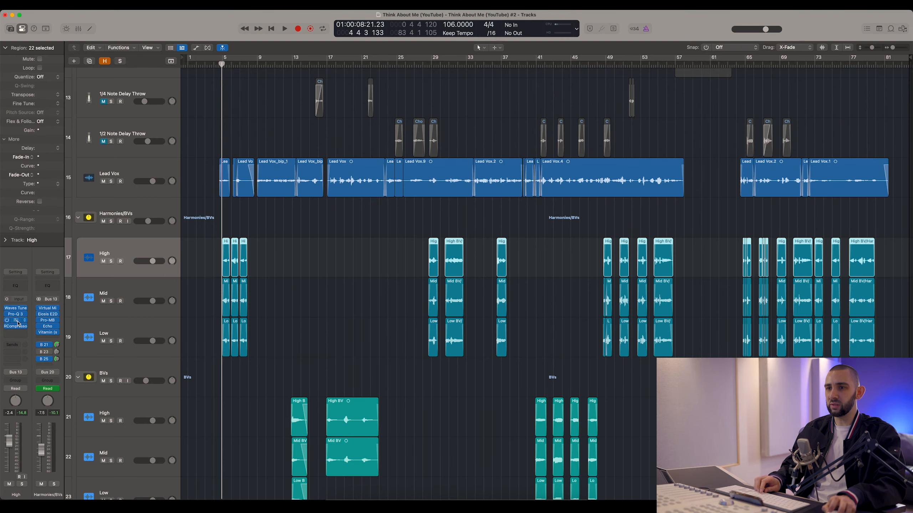
click(15, 315)
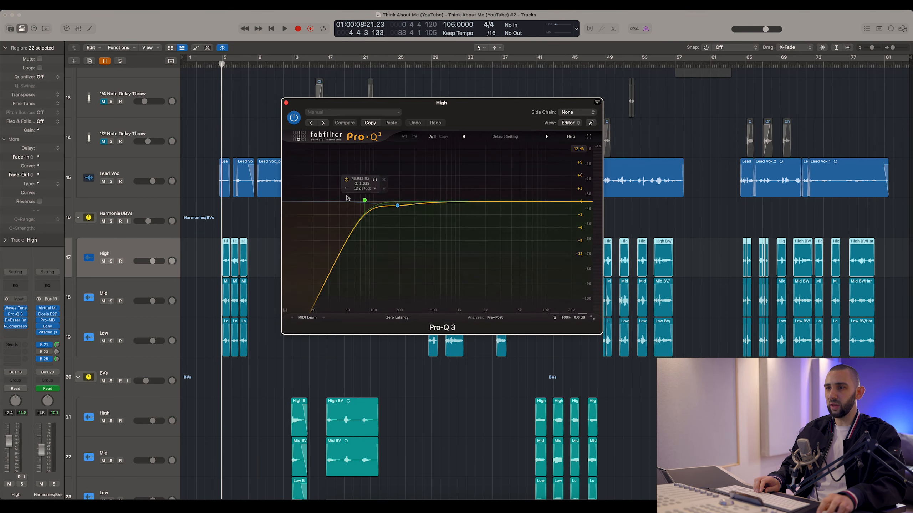
click(19, 321)
click(18, 321)
click(17, 326)
click(17, 327)
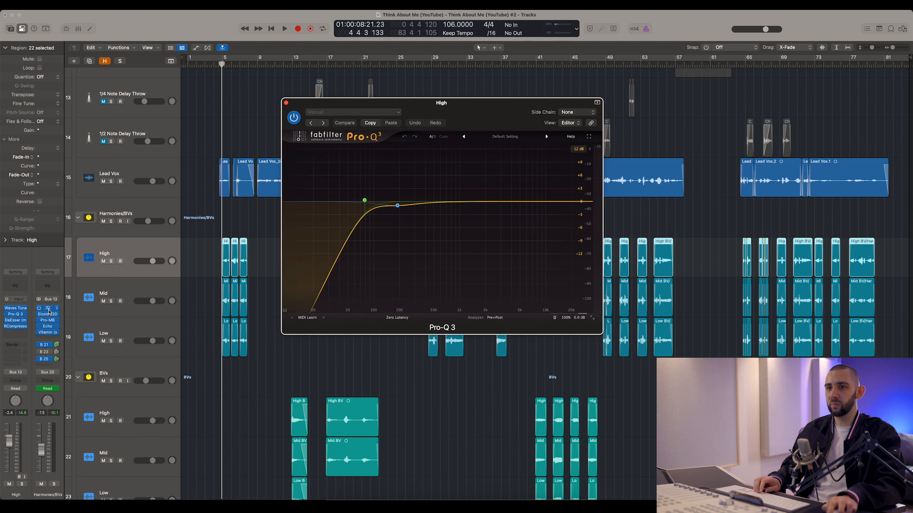
Step: Inspect the Harmonies/BVs bus processing in Virtual Mix Rack, Eiosis E2D and Pro-MB, closing the plug-in windows again
click(47, 308)
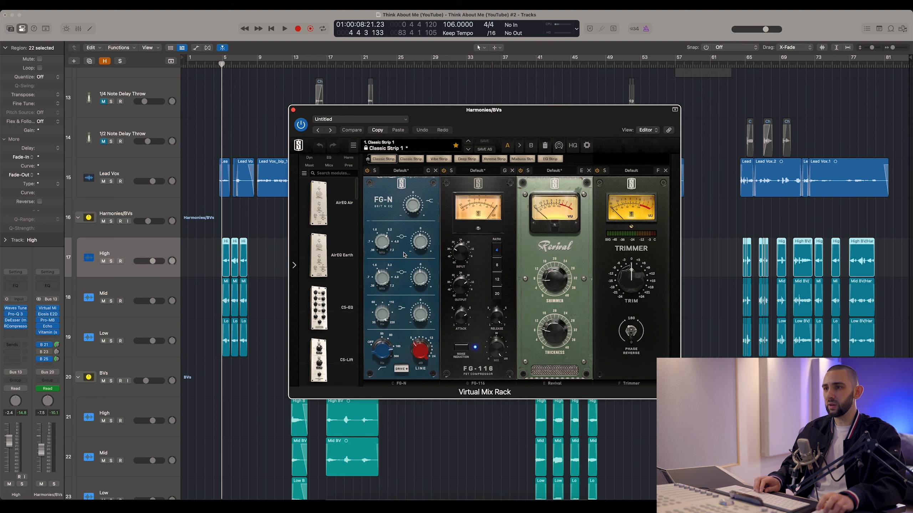
click(50, 316)
click(49, 316)
click(48, 320)
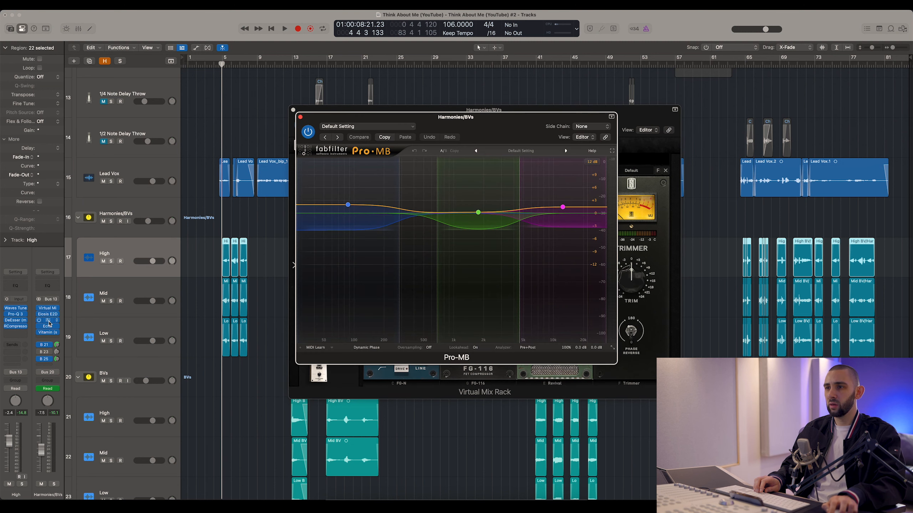
click(301, 117)
click(293, 110)
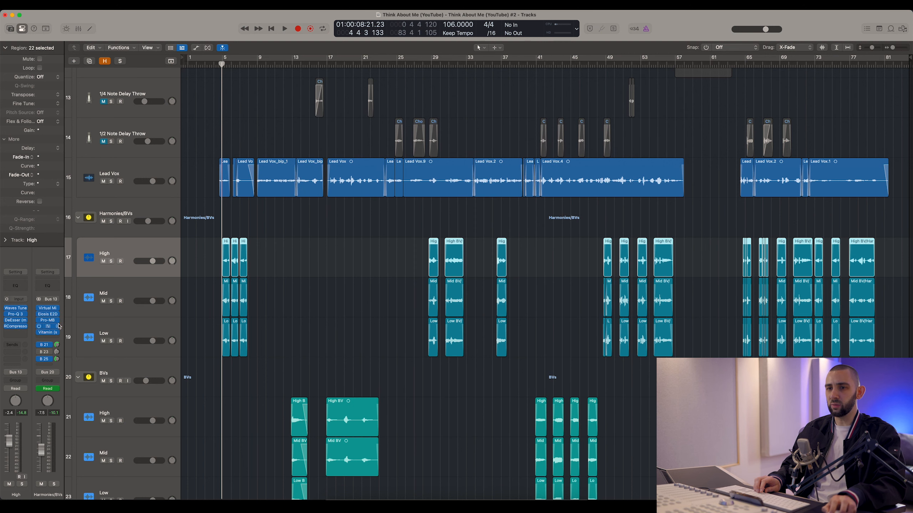
click(214, 251)
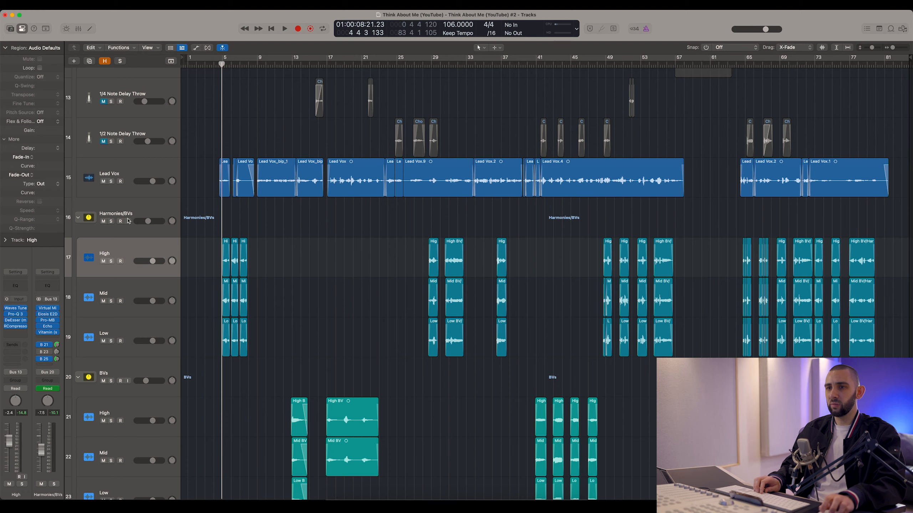
Step: Solo the High, Mid and Low harmony tracks and zoom in on their regions around bar 5
click(111, 222)
key(super+Right)
key(super+Right)
key(super+Right)
key(super+Right)
drag(112, 263, 117, 335)
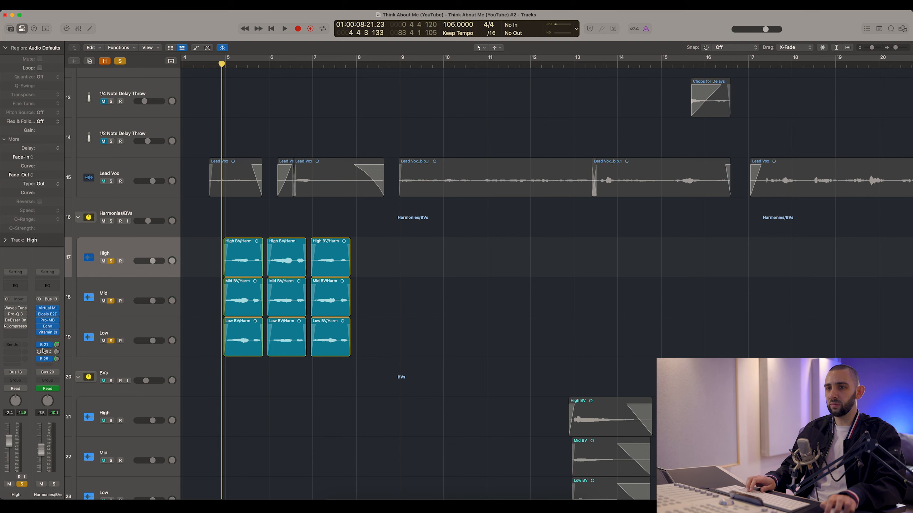
Step: Play the soloed harmonies with track and bus plug-ins bypassed from just before bar 5, and stop after bar 7
key(space)
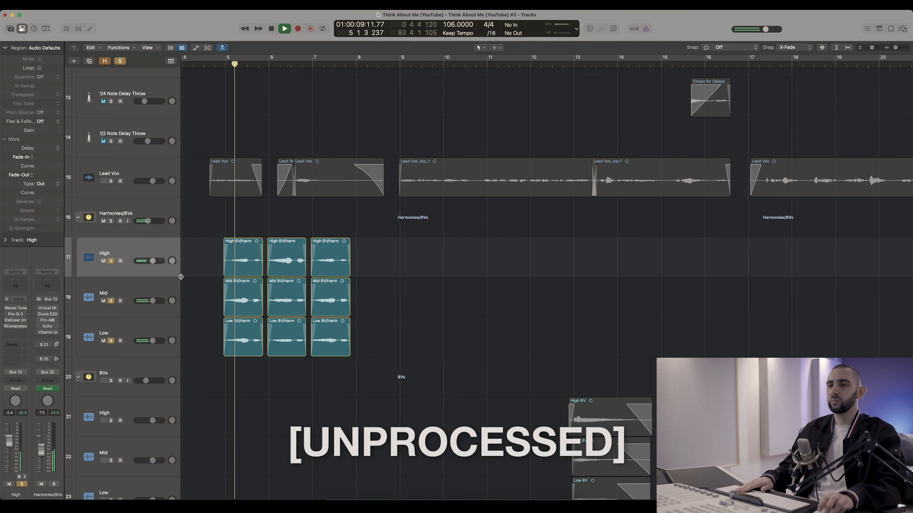
key(super+Right)
key(super+Right)
scroll(351, 224, right, 2)
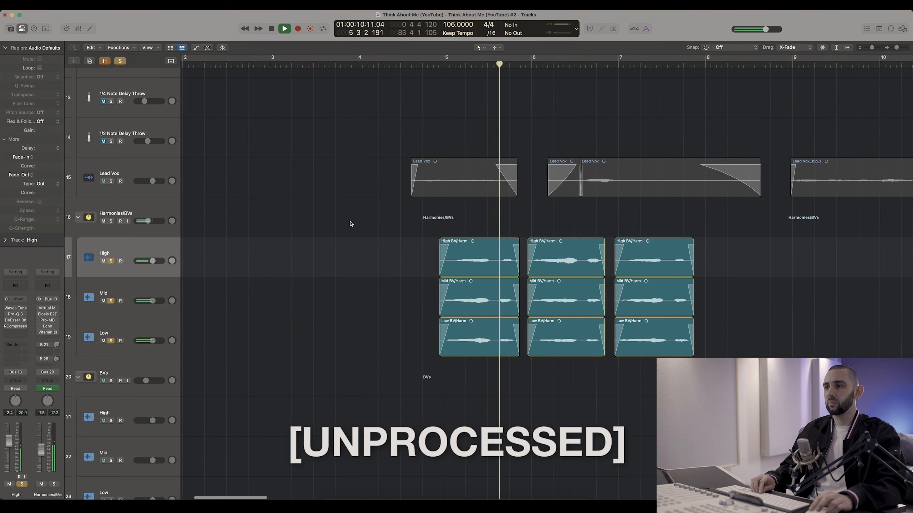
scroll(352, 224, right, 3)
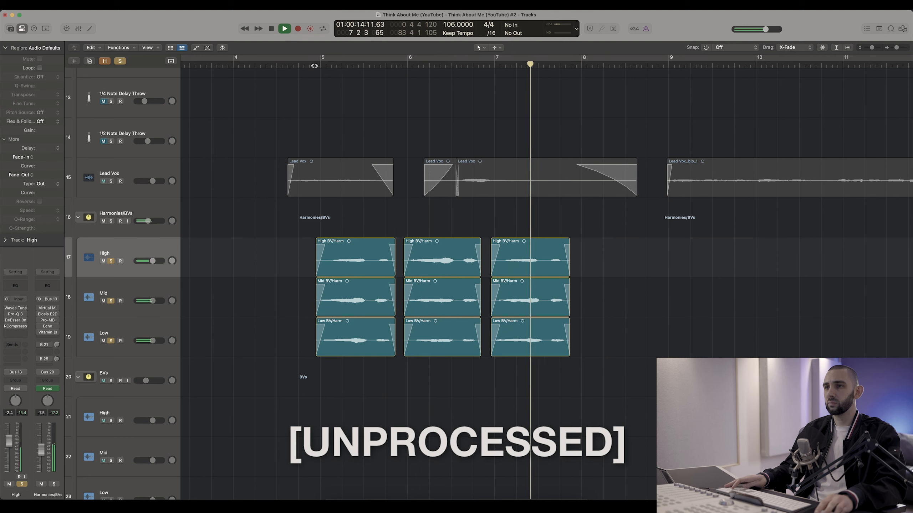
key(space)
Step: Re-enable the harmony plug-ins, play the soloed harmonies from just before bar 5 and stop around bar 8
click(314, 66)
drag(6, 308, 36, 348)
key(space)
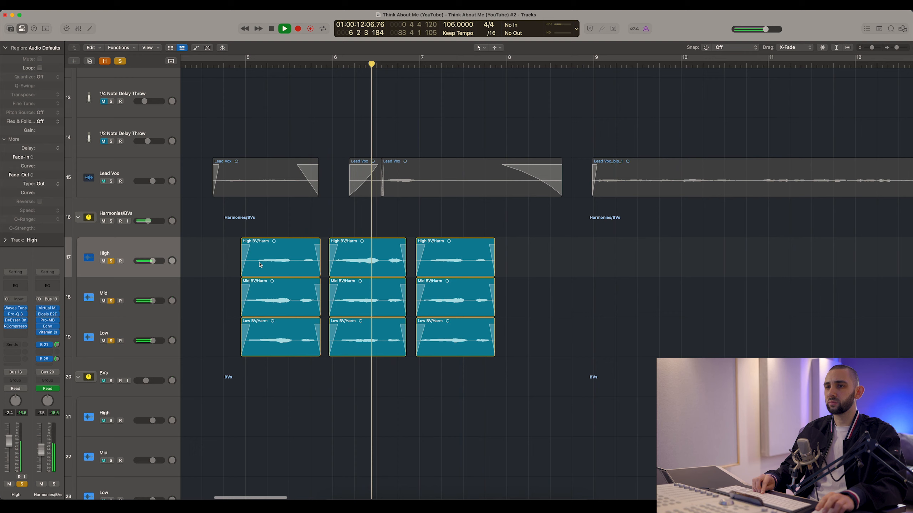
click(158, 285)
key(super+Left)
key(super+Left)
key(super+Left)
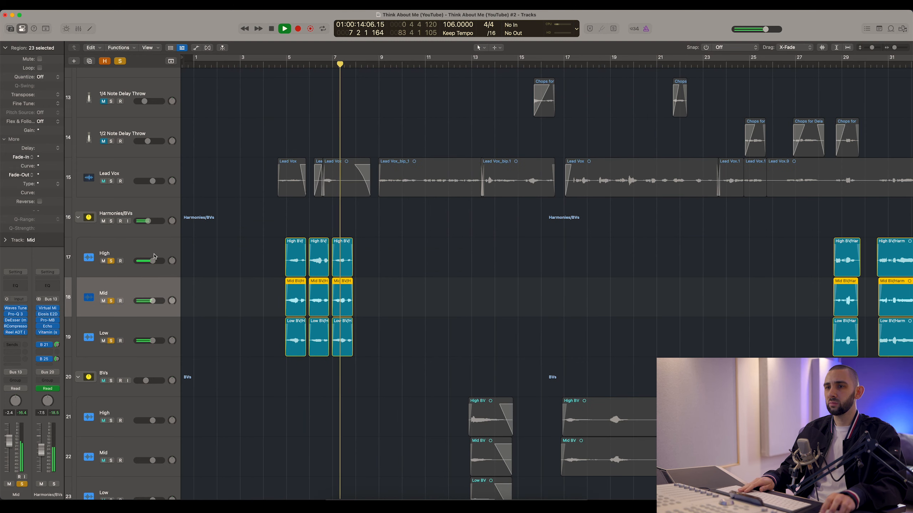
click(140, 323)
key(space)
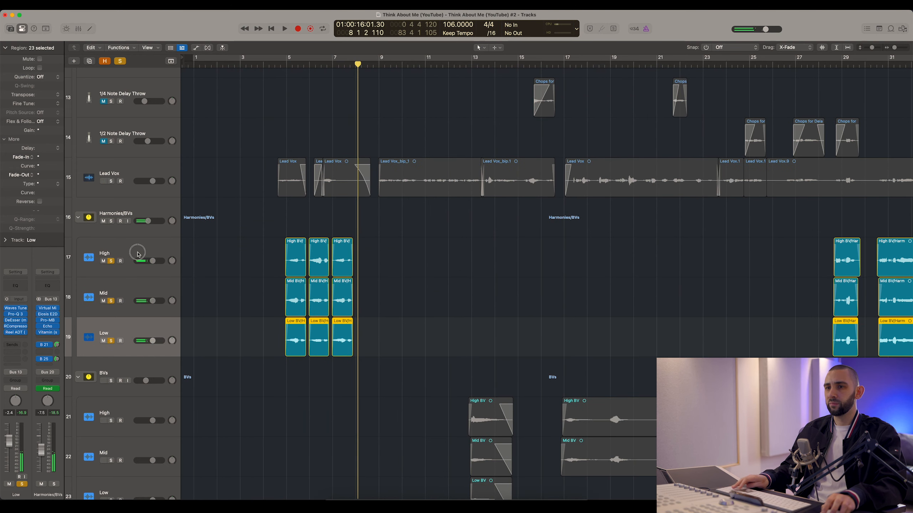
Step: Go through the High, Mid and Low harmony tracks and return to High
click(137, 254)
key(super+Left)
scroll(251, 262, down, 3)
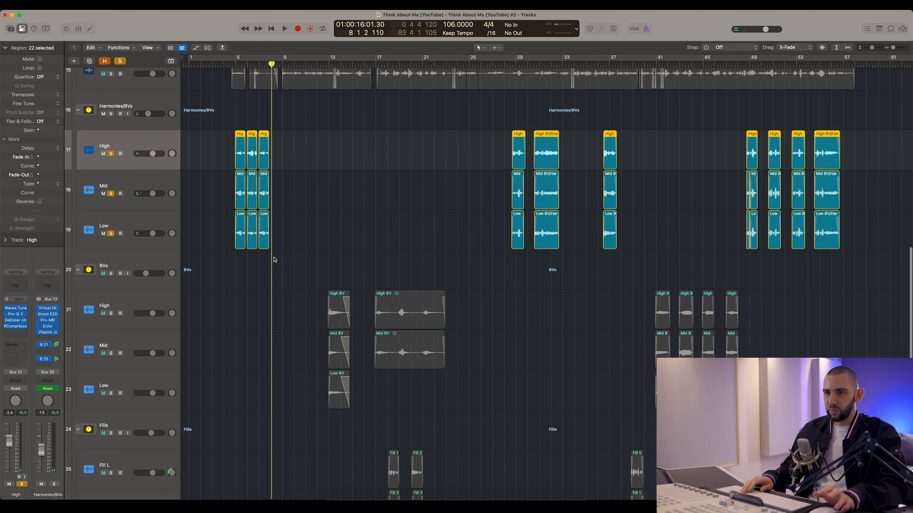
click(159, 187)
click(159, 226)
key(Up)
key(Up)
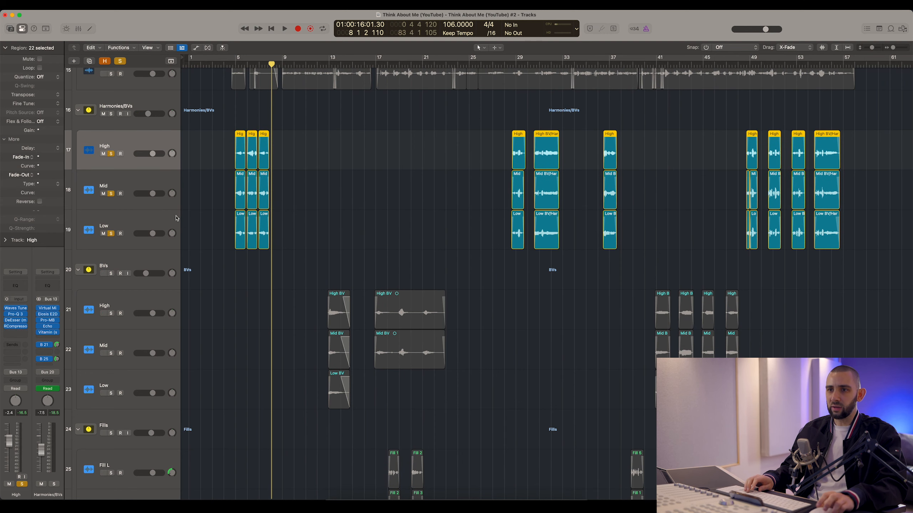
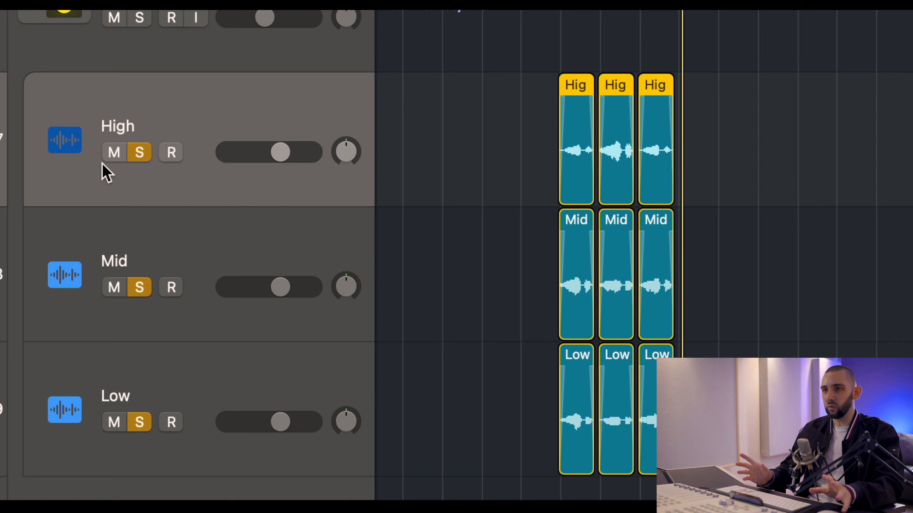
Step: Compare the insert chains of the High, Mid and Low harmony tracks by switching repeatedly between them
click(116, 239)
click(117, 367)
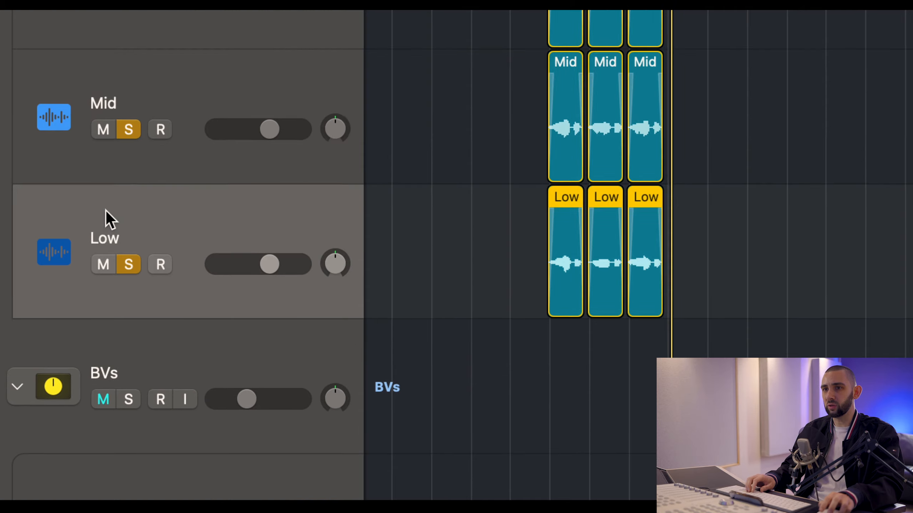
key(Up)
key(Up)
key(Down)
key(Down)
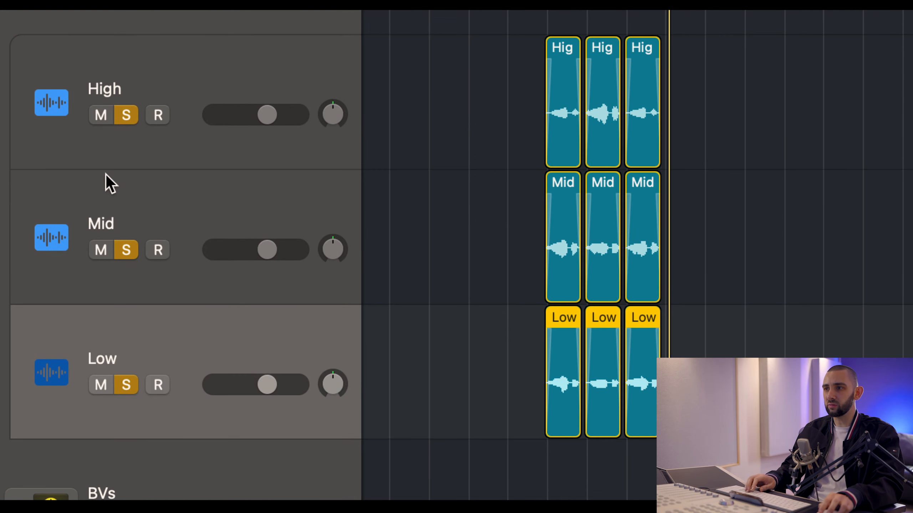
key(Up)
key(Up)
key(Down)
key(Down)
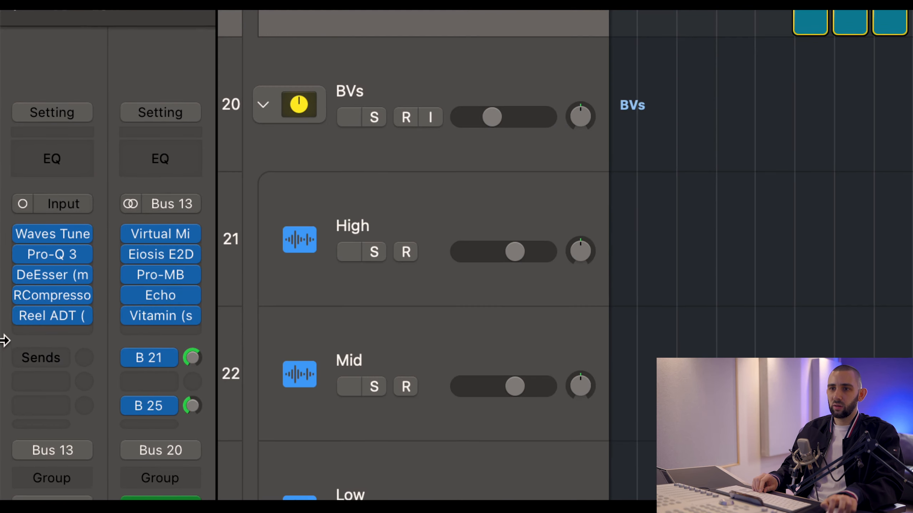
Step: Open Reel ADT on the Mid harmony track and move its window clear of the early harmony regions
key(Up)
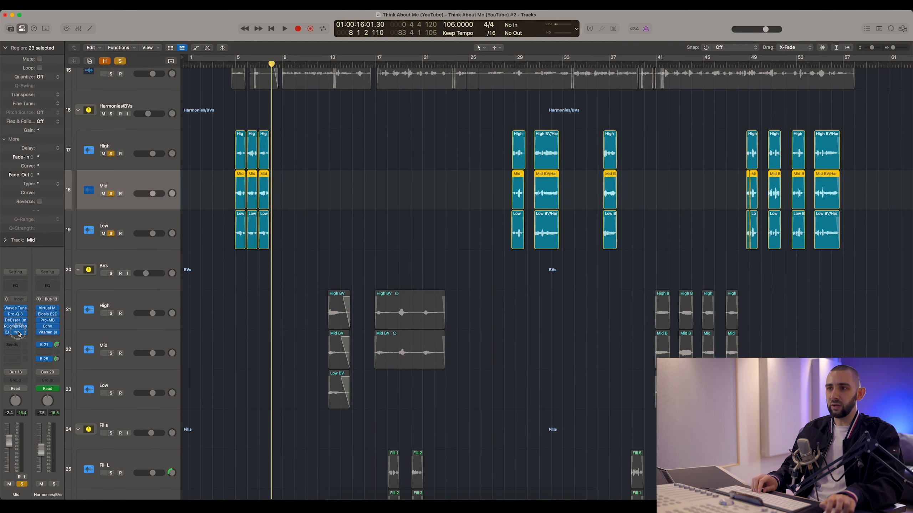
click(18, 333)
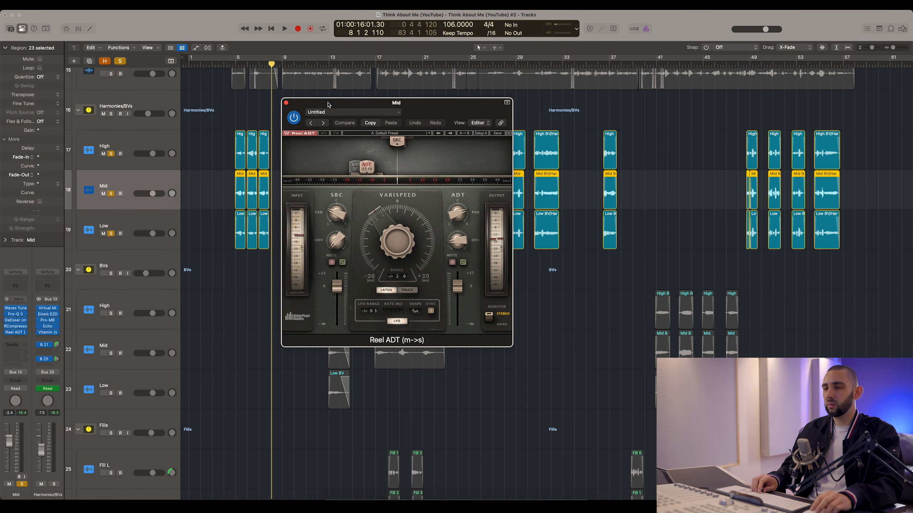
drag(328, 104, 403, 78)
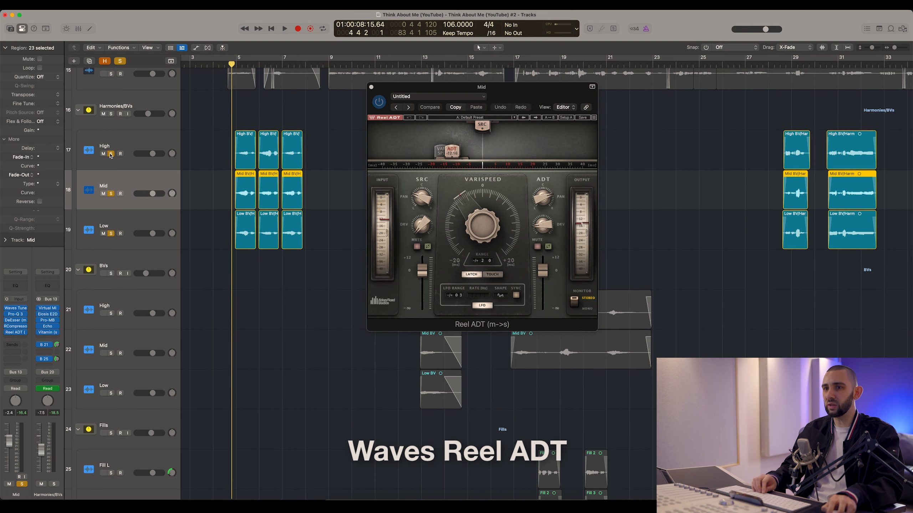
Step: Solo only the Mid harmony track and play it from just before bar 5 with the Reel ADT window open
alt+click(111, 193)
click(111, 193)
click(237, 65)
drag(236, 65, 234, 64)
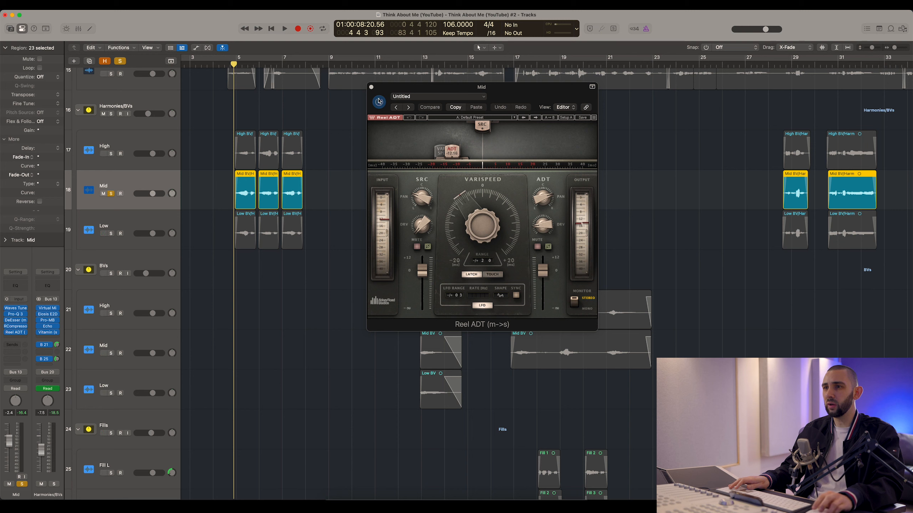
drag(391, 91, 384, 90)
key(space)
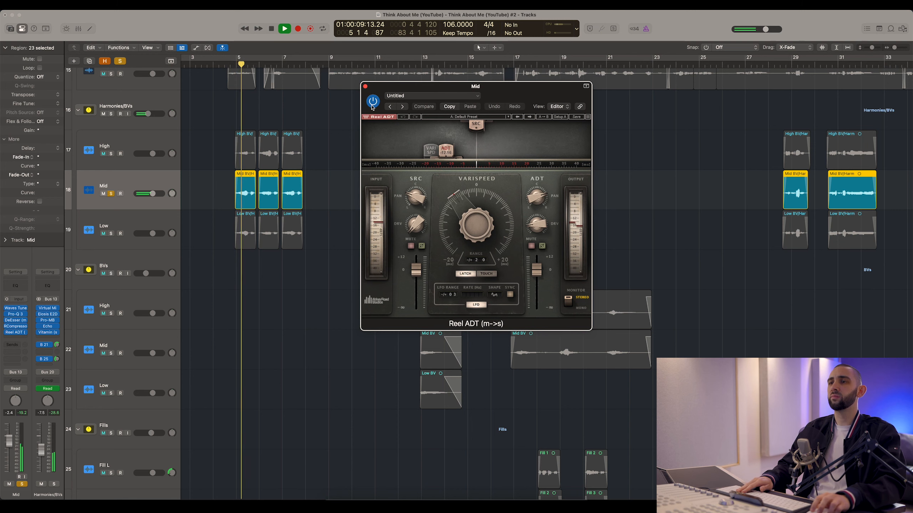
Step: Bypass and re-enable Reel ADT on the playing Mid harmony to compare its sound, stop playback and nudge the plug-in window down
click(373, 101)
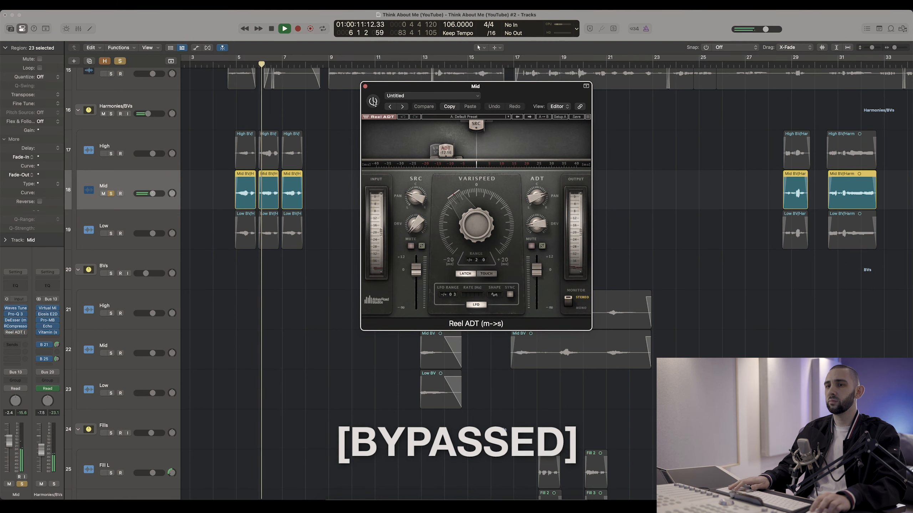
click(373, 101)
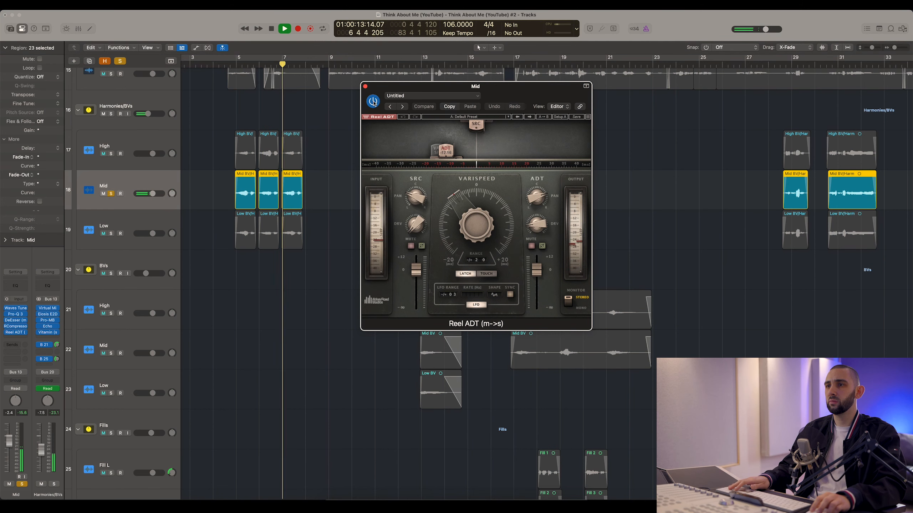
key(space)
drag(377, 90, 378, 100)
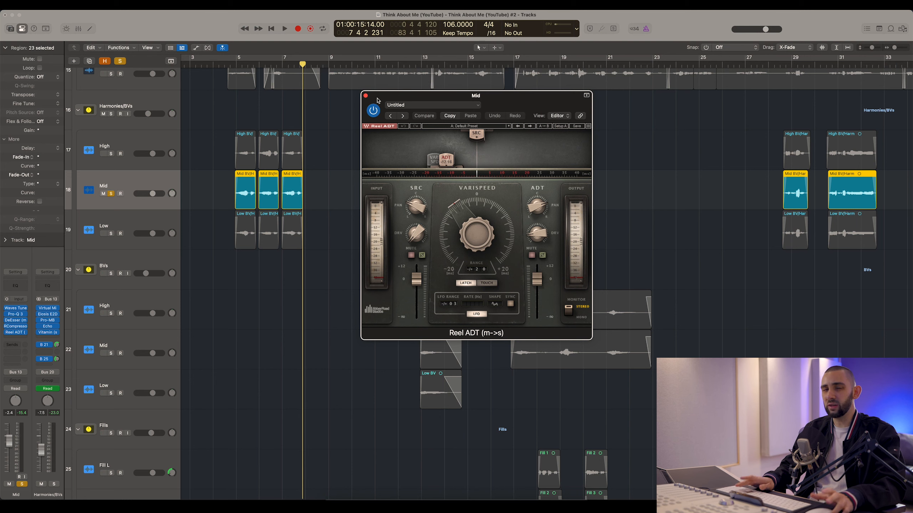
Step: Audition the Mid harmony phrase from just before its region after bar 30
scroll(729, 100, right, 3)
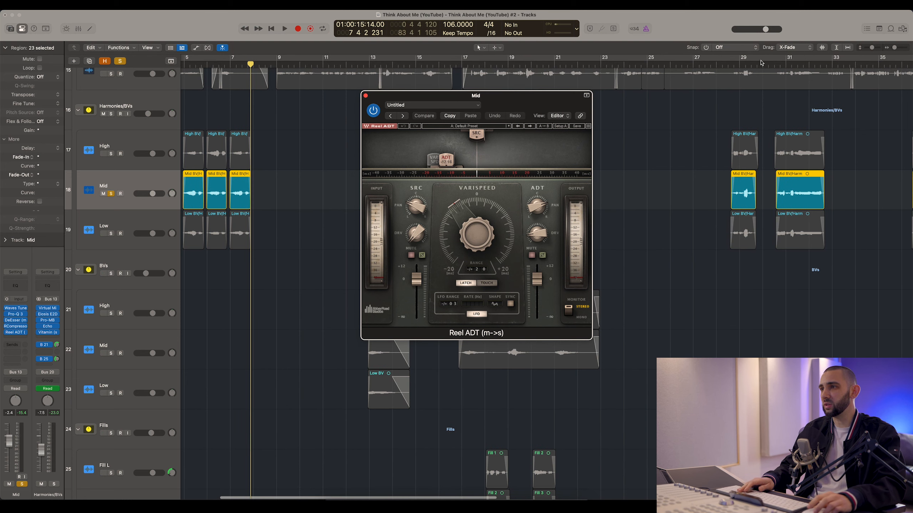
click(773, 65)
click(773, 65)
key(space)
Step: Open Reel ADT on the Low harmony, solo Low alongside Mid and close both Reel ADT windows
click(114, 225)
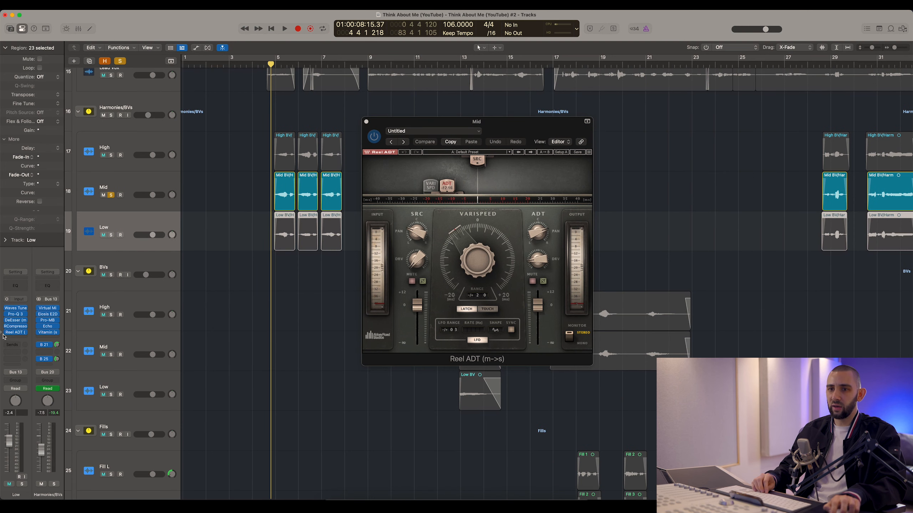
click(15, 333)
click(110, 235)
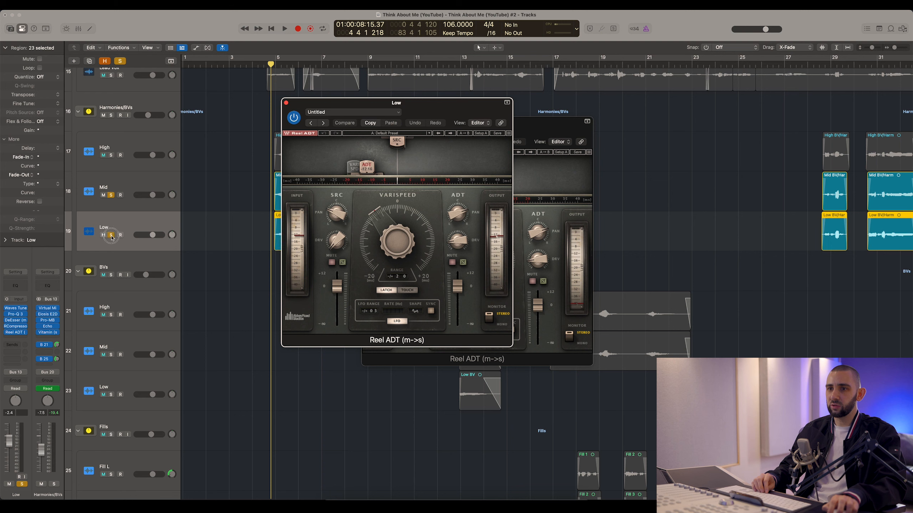
click(286, 103)
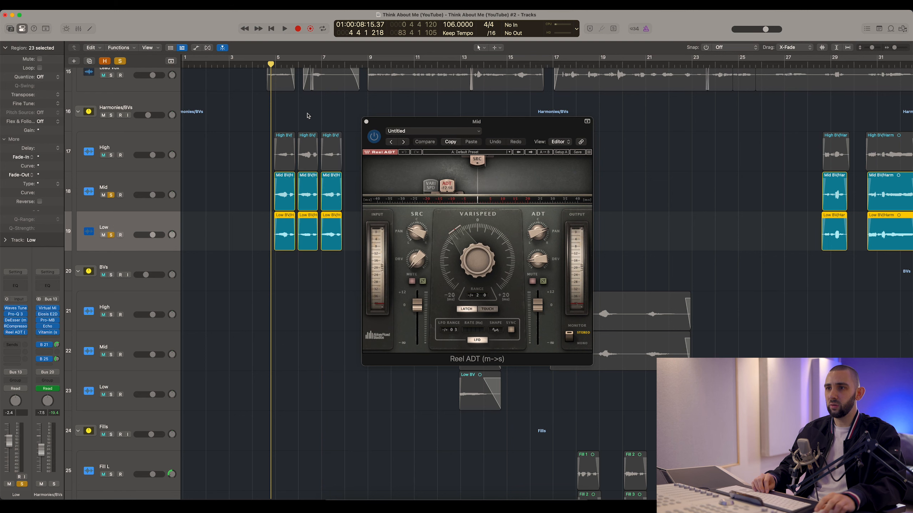
click(367, 122)
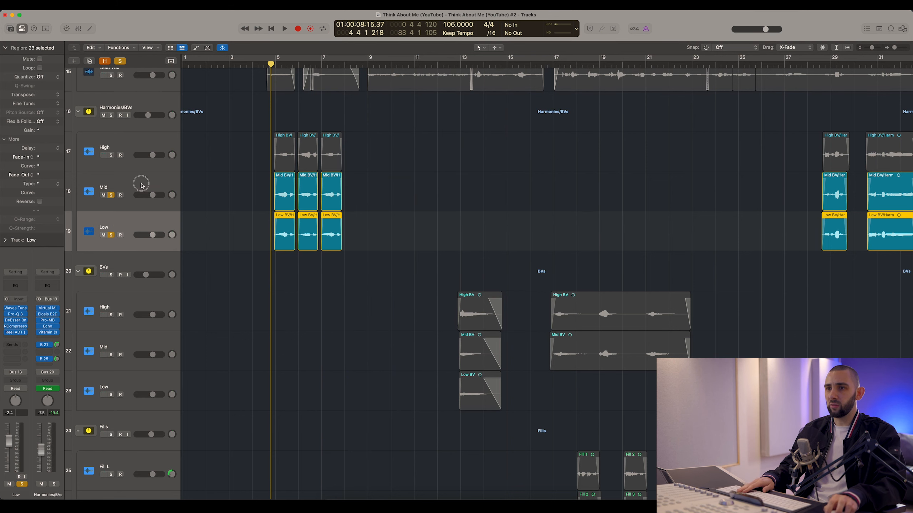
Step: Play the Mid and Low harmonies from just before bar 5 and add the High harmony to the solo during playback
click(142, 184)
key(super+Left)
key(super+Right)
key(super+Right)
key(super+Right)
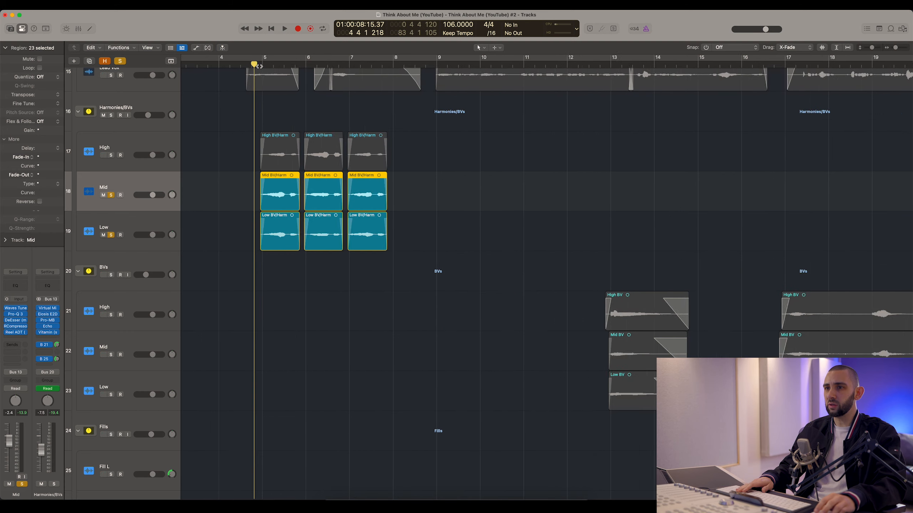
key(super+Right)
click(261, 66)
key(space)
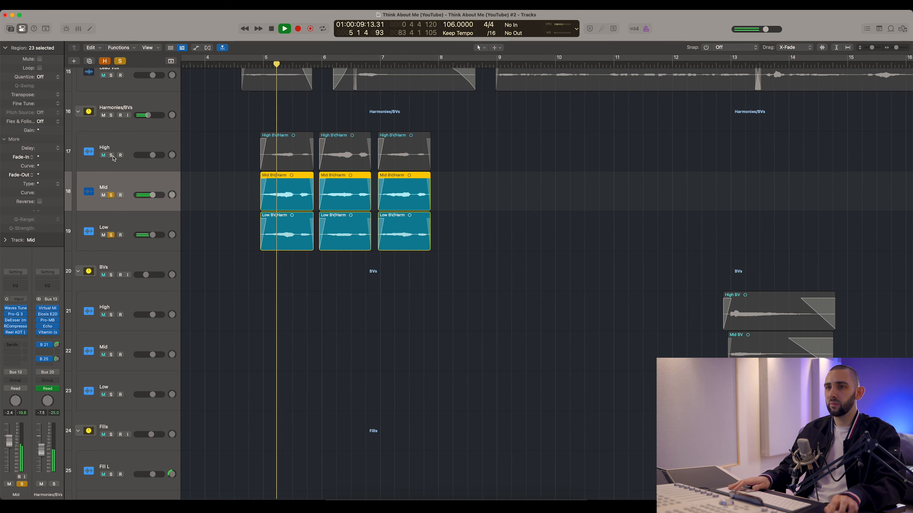
click(111, 156)
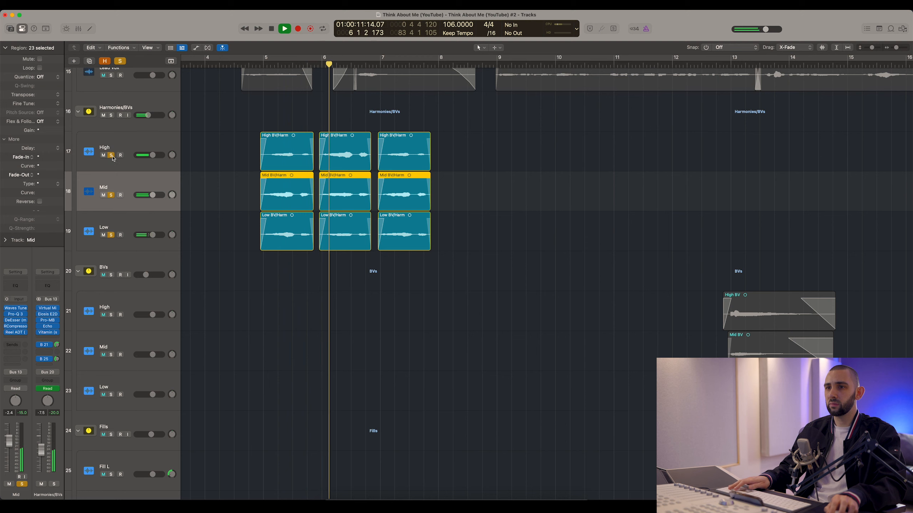
key(space)
Step: Return the playhead to just before bar 5 and open Pro-MB on the Harmonies/BVs bus
click(136, 147)
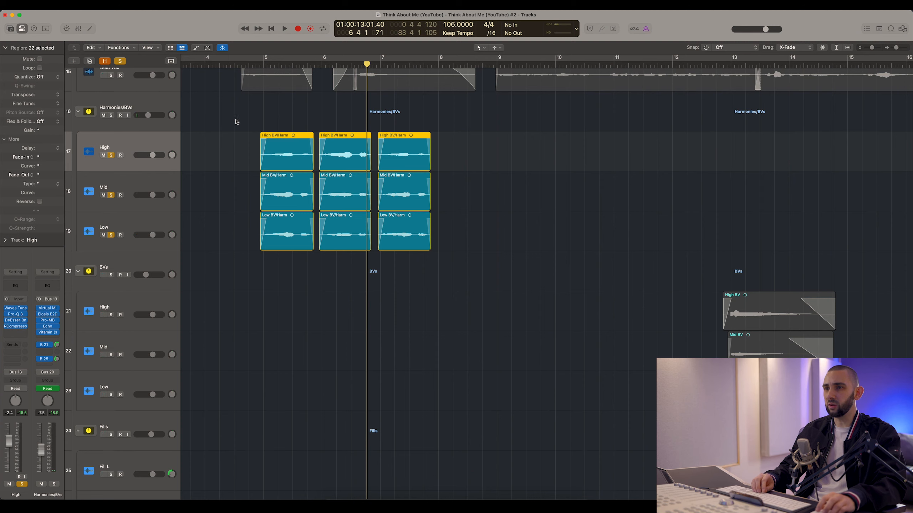
click(236, 121)
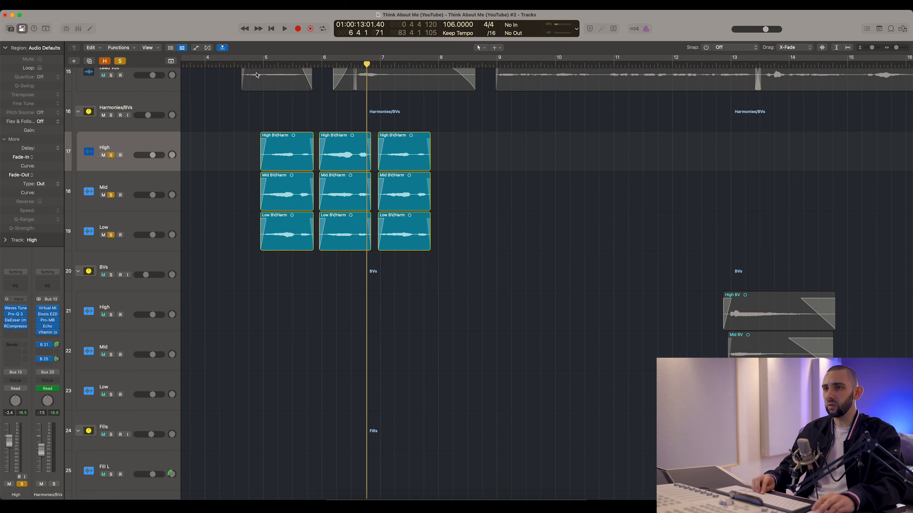
click(258, 66)
key(super+Left)
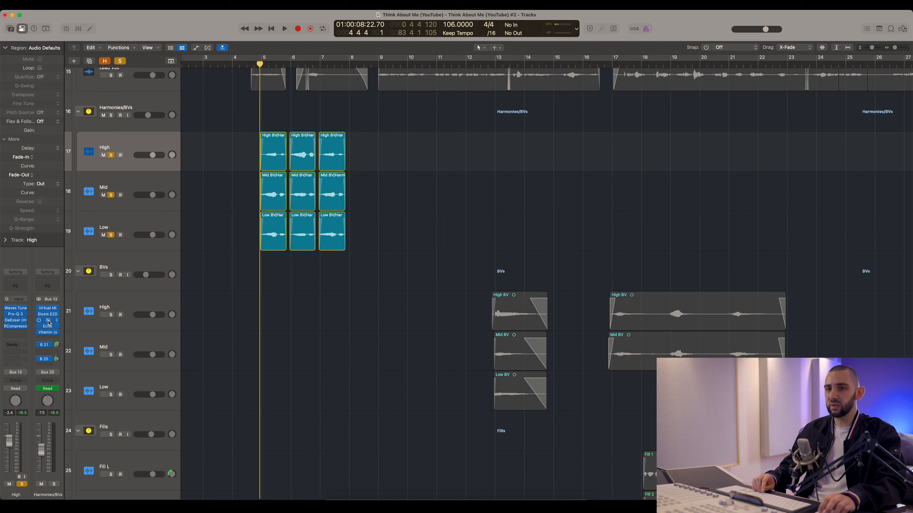
click(50, 323)
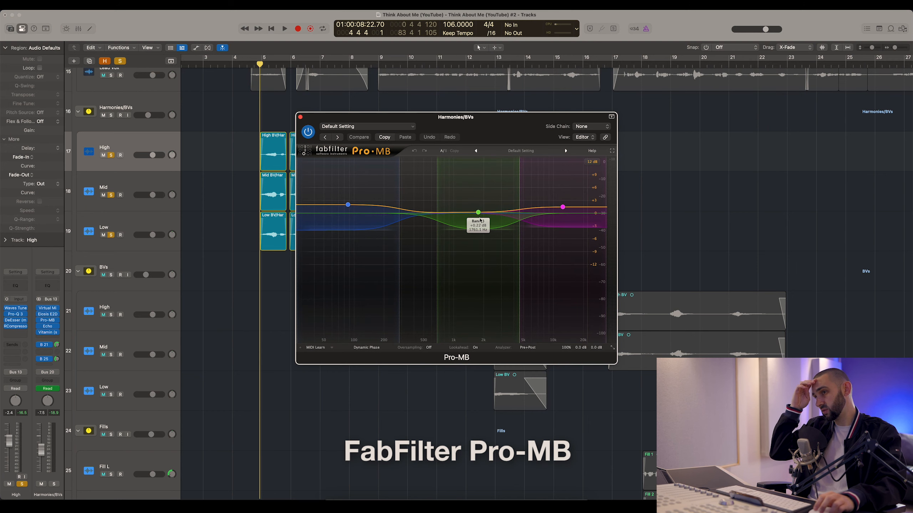
Step: Play the three soloed harmonies through Pro-MB from just before bar 5, jumping to their phrase after bar 36
key(space)
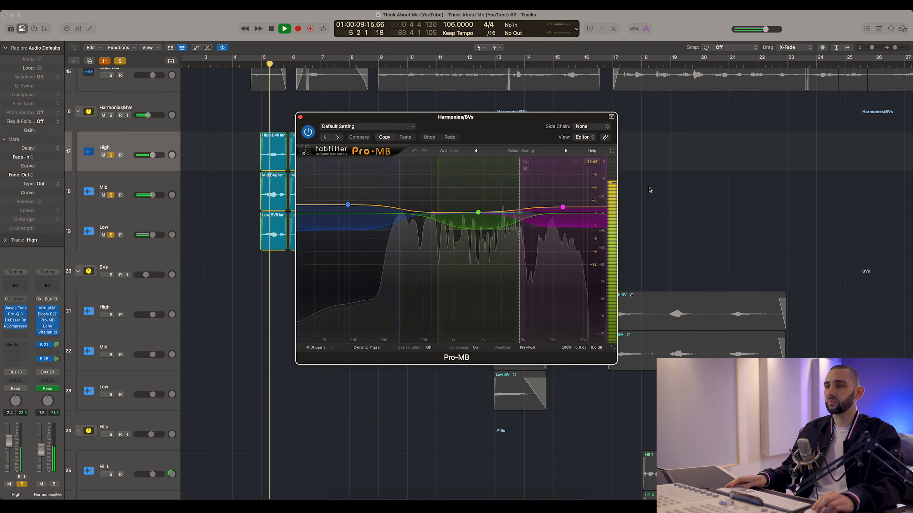
scroll(653, 188, right, 15)
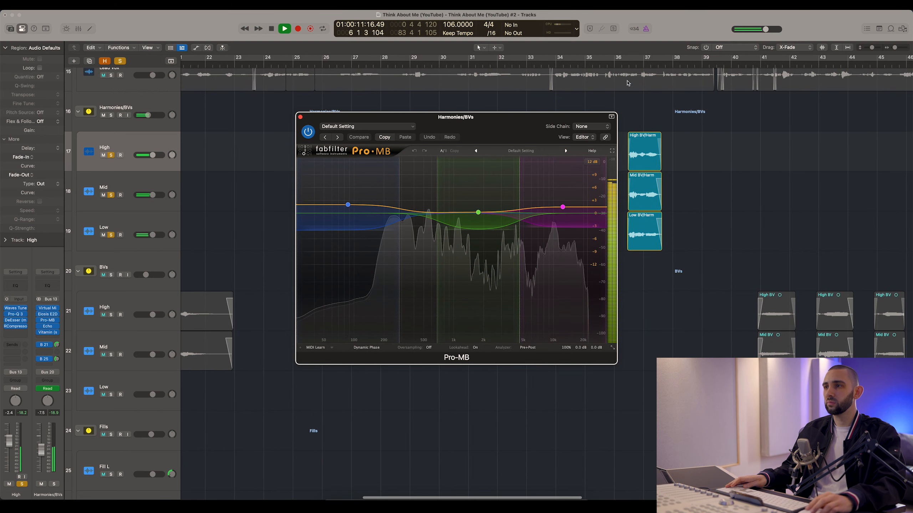
click(629, 61)
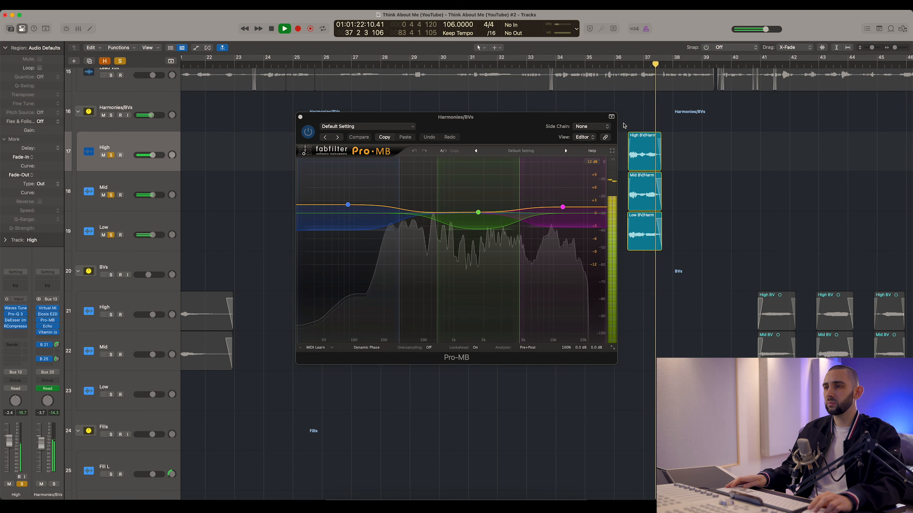
key(space)
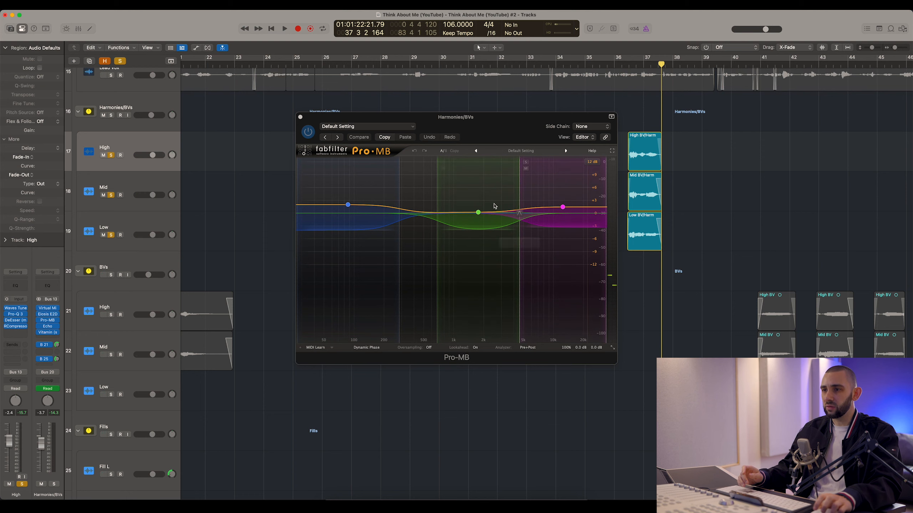
Step: Move Pro-MB clear of the early harmonies, return the playhead to just before bar 5 and close the plug-in window
mouse_move(563, 208)
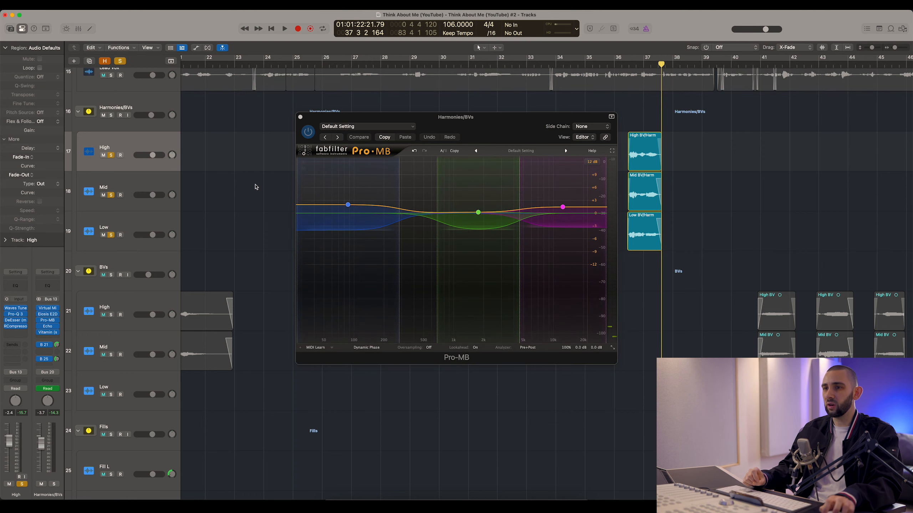
scroll(255, 186, left, 5)
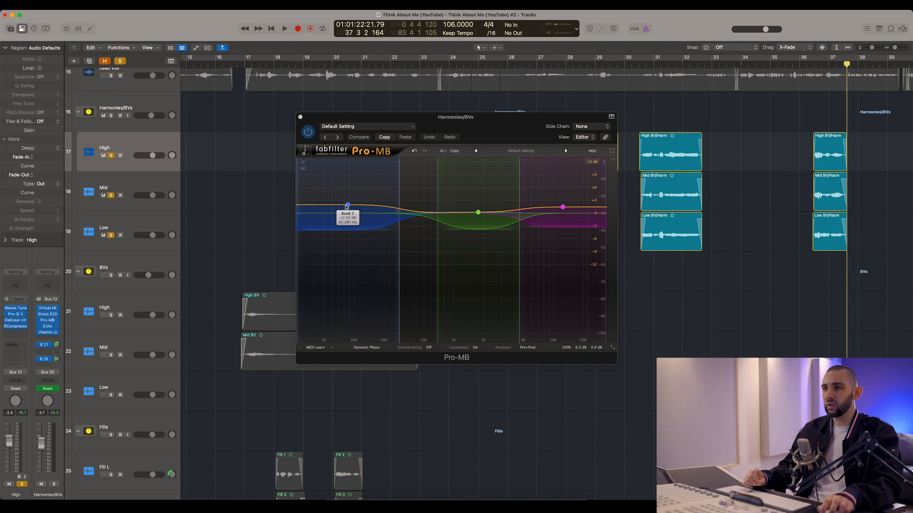
scroll(530, 176, left, 10)
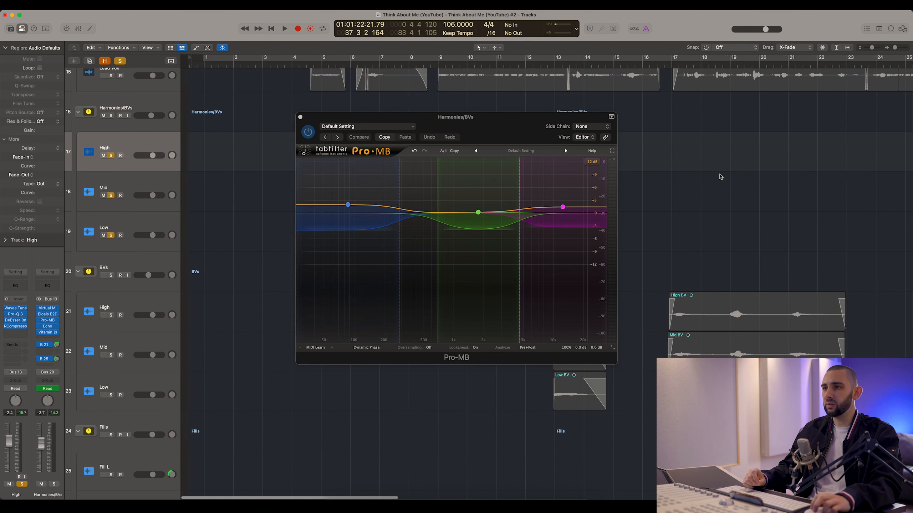
drag(494, 119, 595, 175)
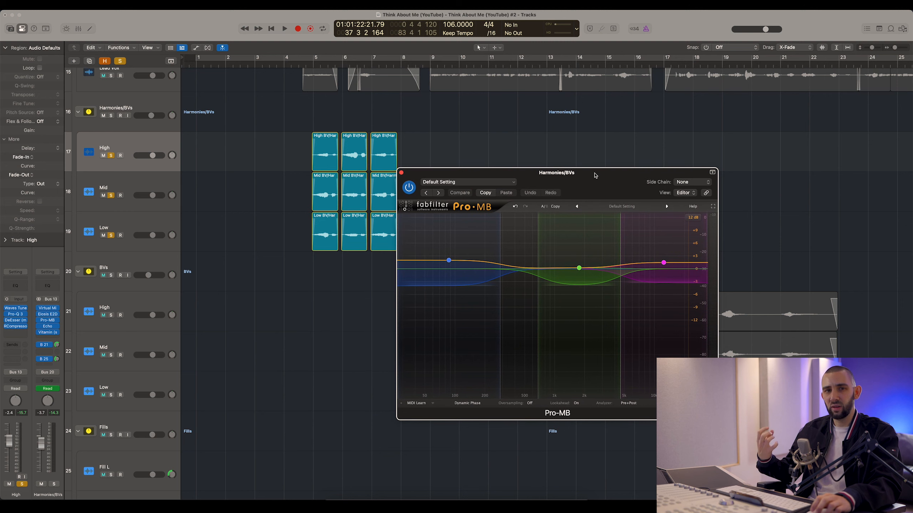
click(311, 67)
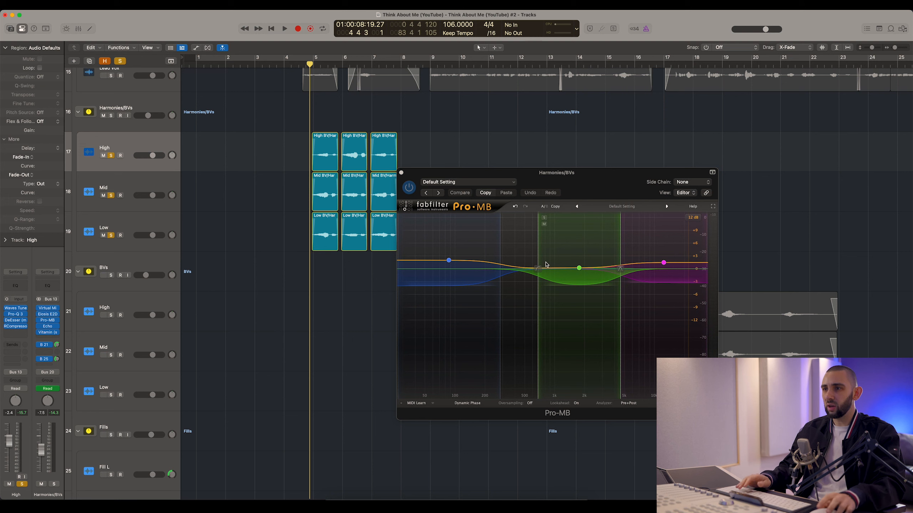
click(401, 173)
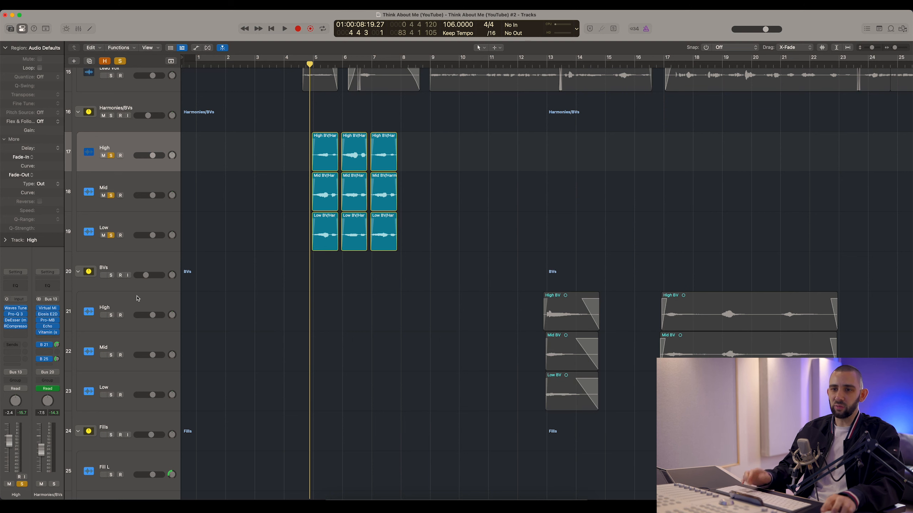
Step: Open Echo on the Harmonies/BVs bus and play the harmonies while bypassing and re-enabling it
click(49, 330)
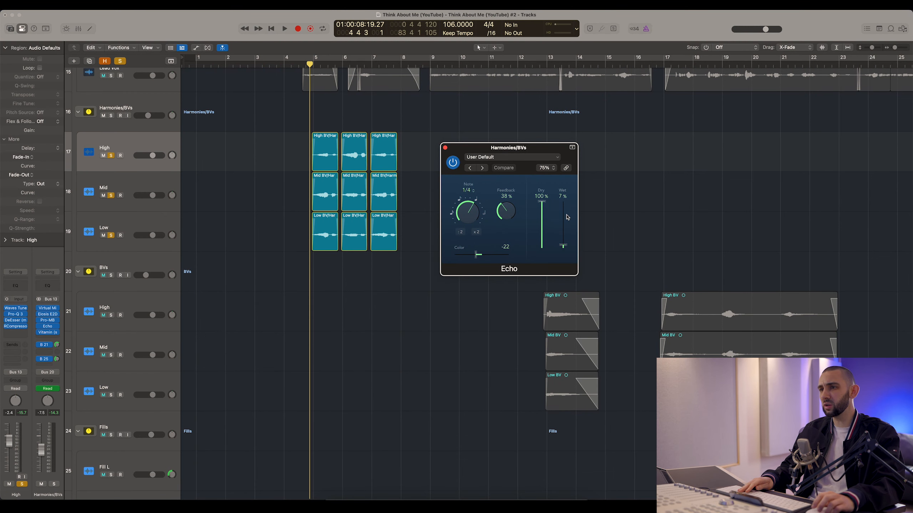
key(space)
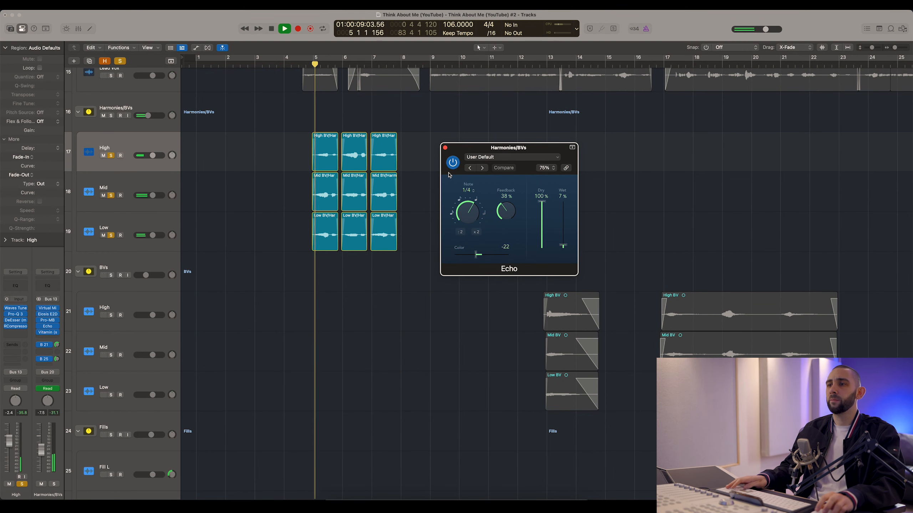
click(453, 166)
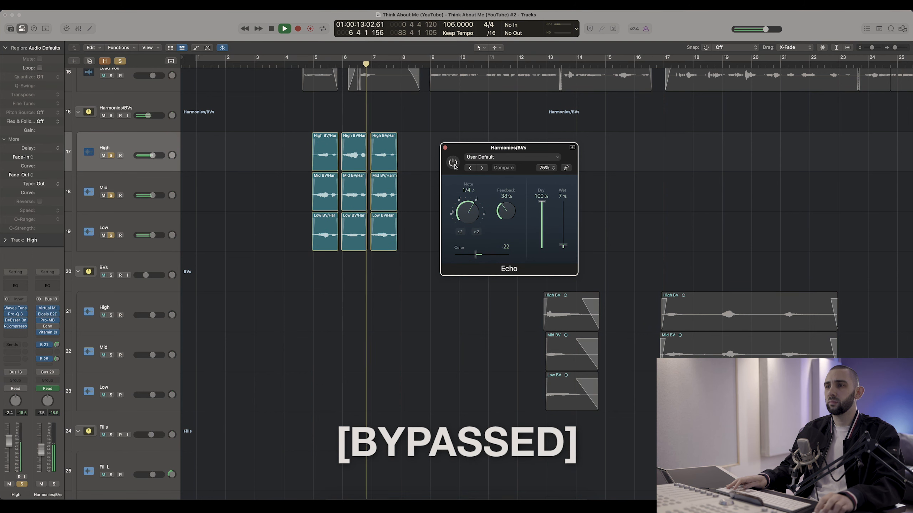
click(453, 164)
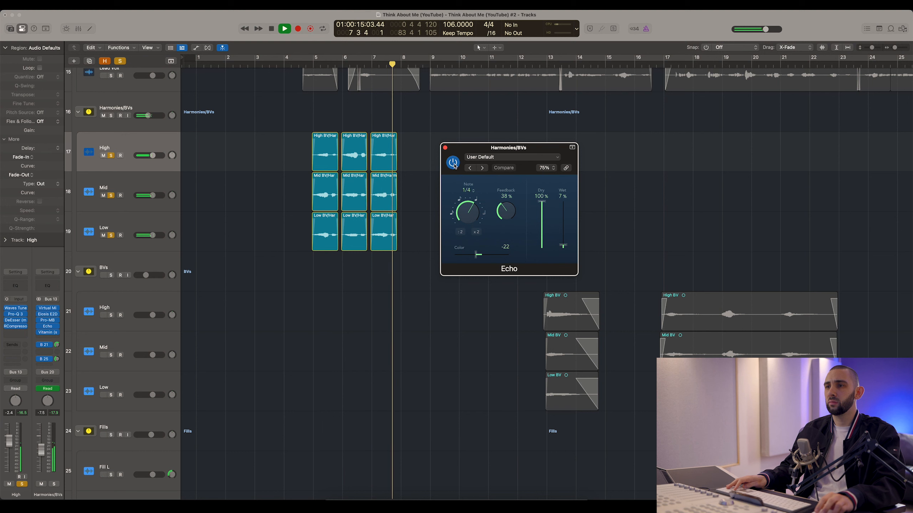
key(space)
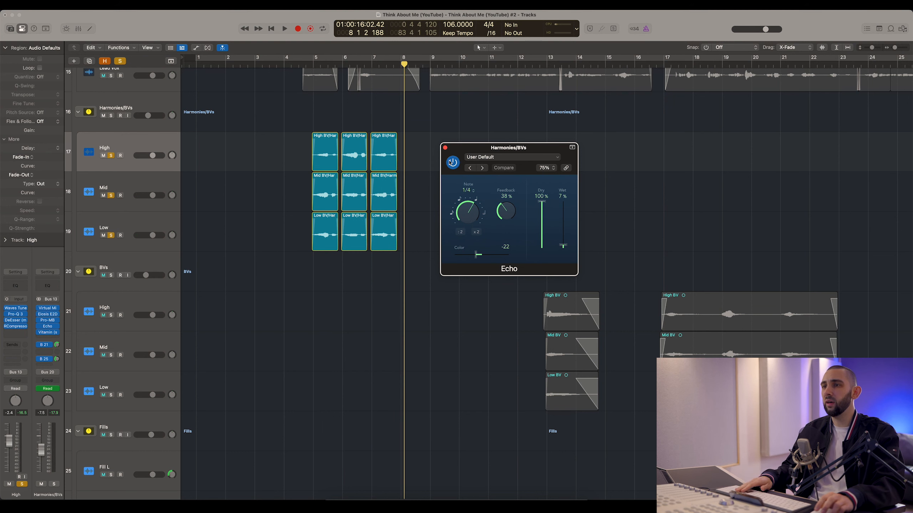
Step: Compare the insert chains of the Mid, Low and High harmony tracks with the Echo window moved aside, ending on High
drag(455, 147, 455, 159)
click(460, 135)
key(super+Left)
key(super+Left)
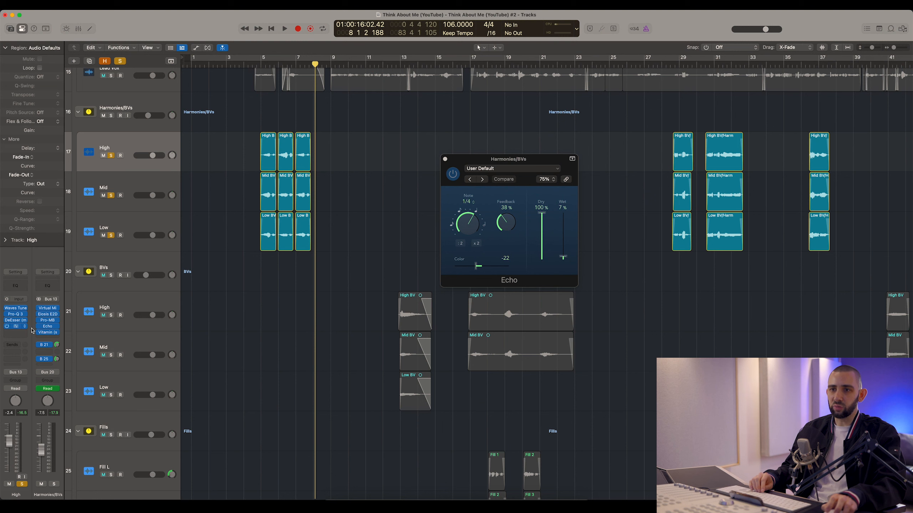
click(139, 182)
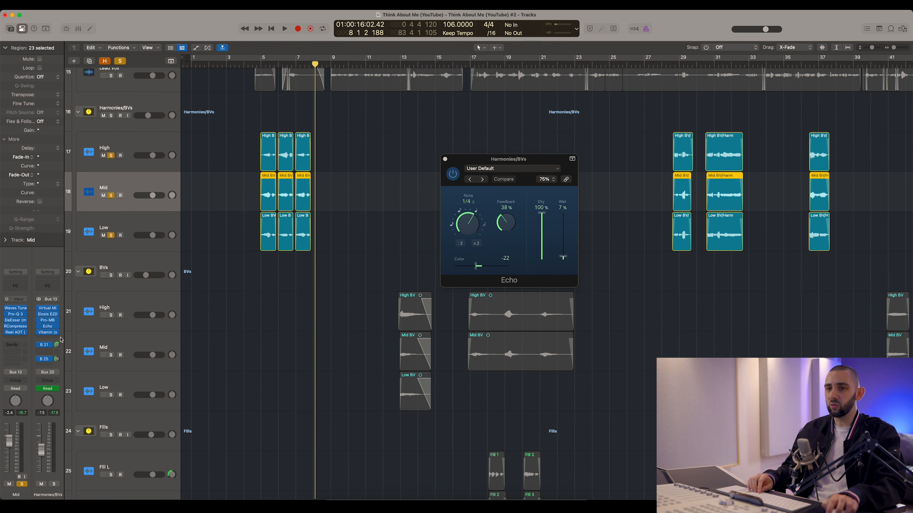
click(147, 227)
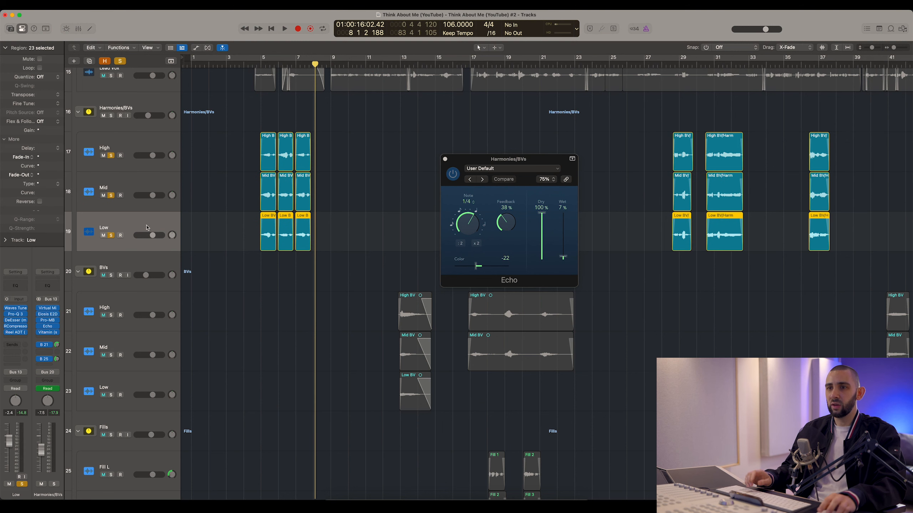
click(140, 162)
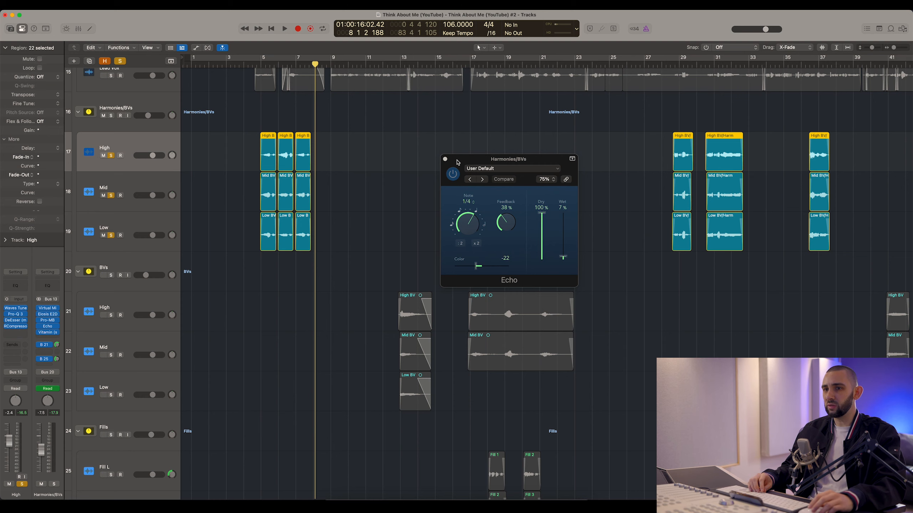
drag(456, 162, 419, 158)
mouse_move(42, 330)
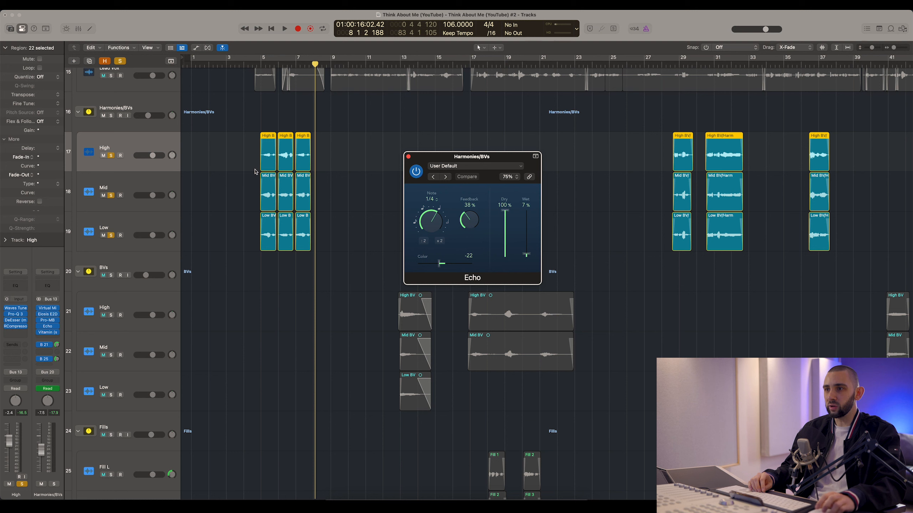
Step: Close Echo, select the Mid harmony and open Vitamin on the Harmonies/BVs bus, moving its window clear of the early harmonies
click(409, 157)
key(Down)
click(50, 335)
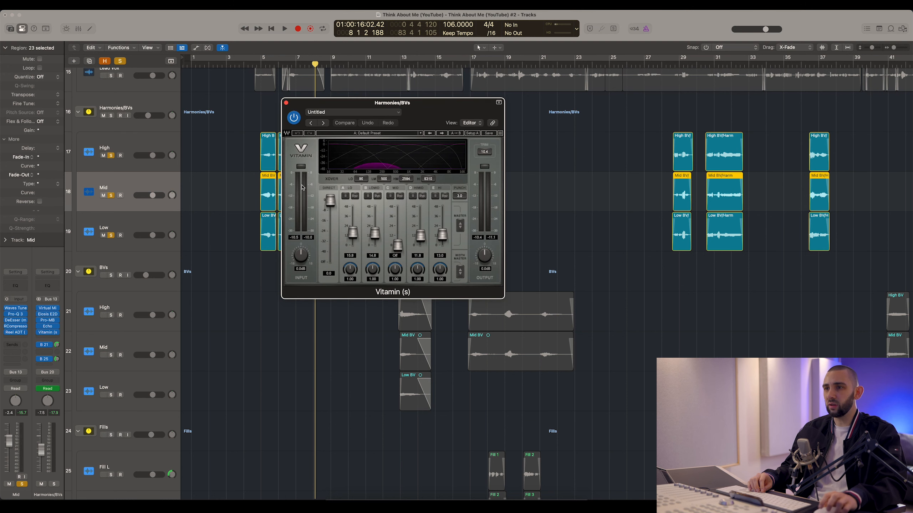
drag(364, 104, 435, 124)
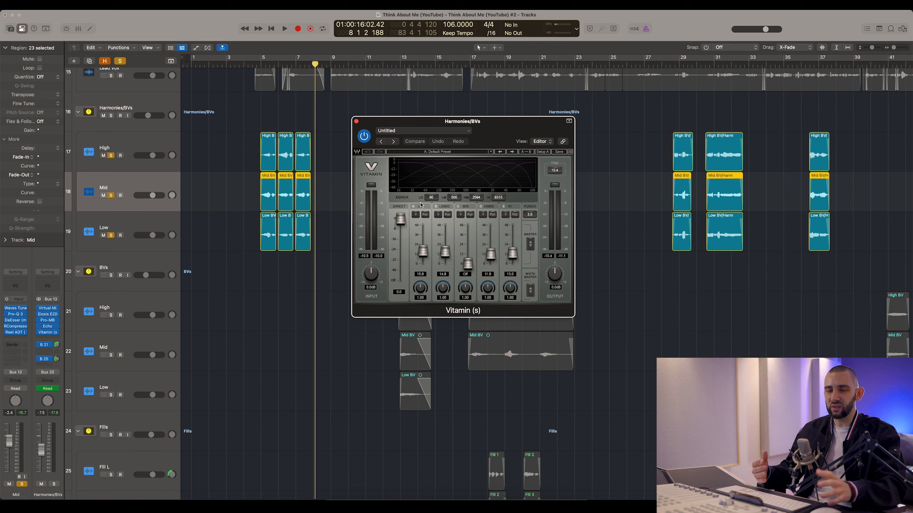
Step: Play the soloed harmonies from just before bar 5 while bypassing and re-enabling Vitamin
key(space)
click(365, 136)
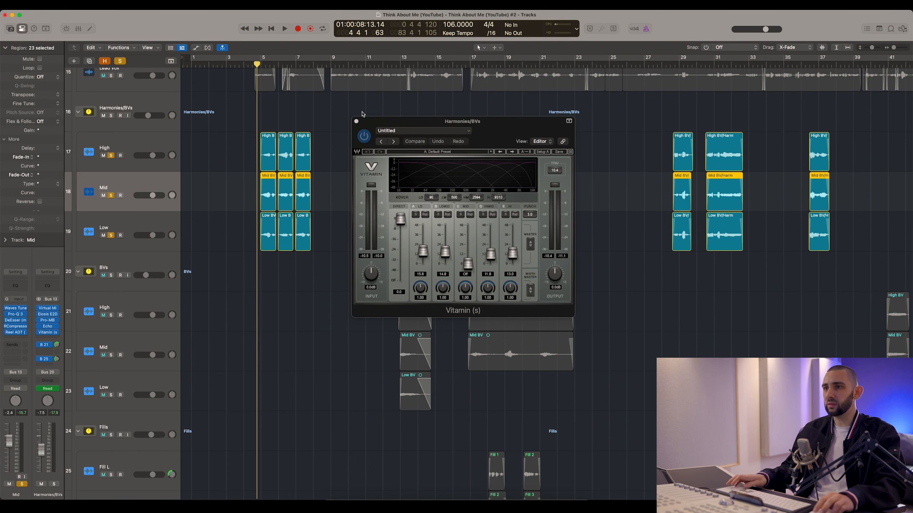
click(364, 137)
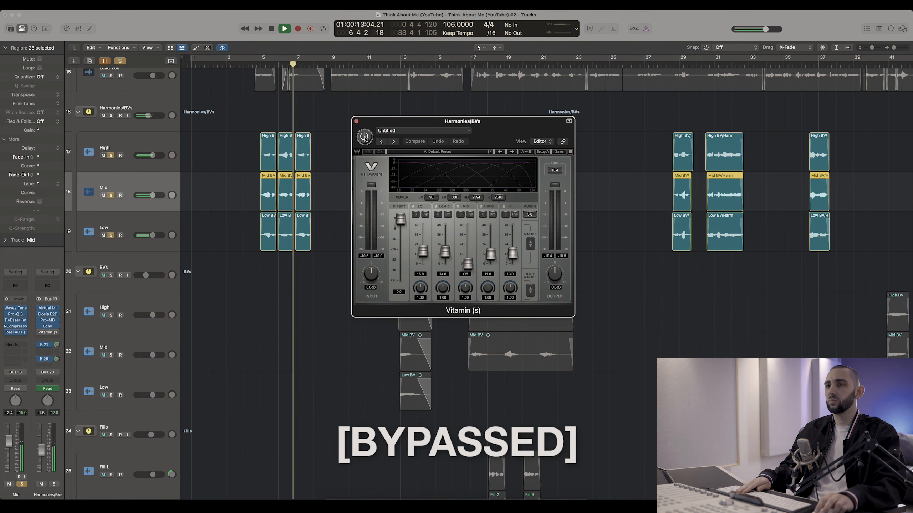
click(364, 138)
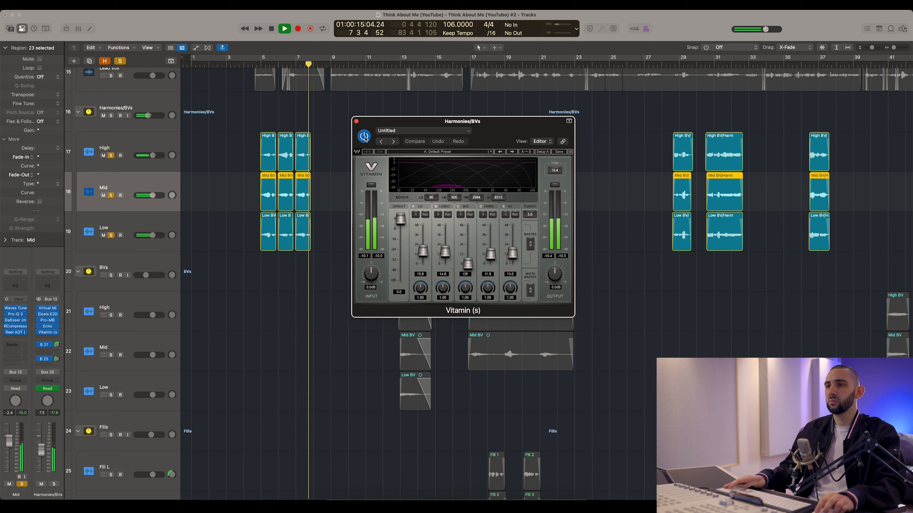
key(space)
Step: Audition the harmonies from just before bar 49, repeatedly switching Vitamin between bypassed and active
scroll(635, 94, down, 5)
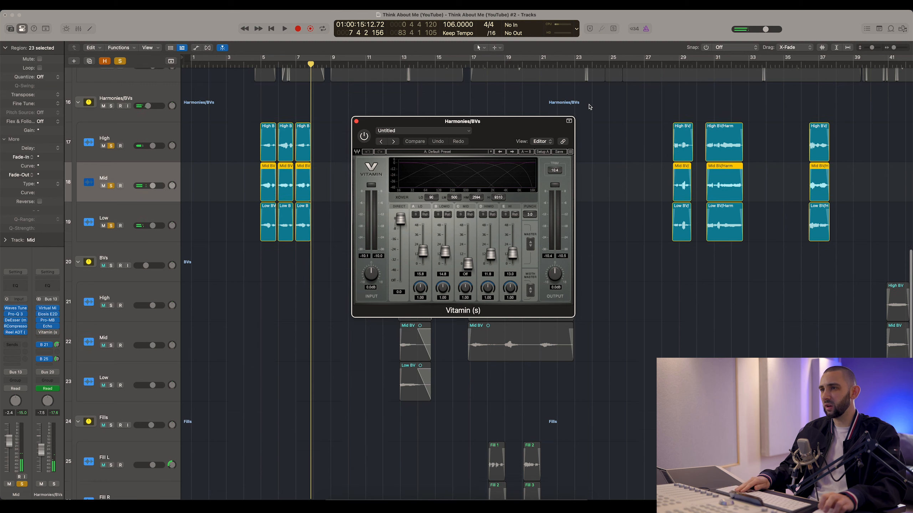
scroll(665, 98, right, 10)
scroll(677, 100, up, 3)
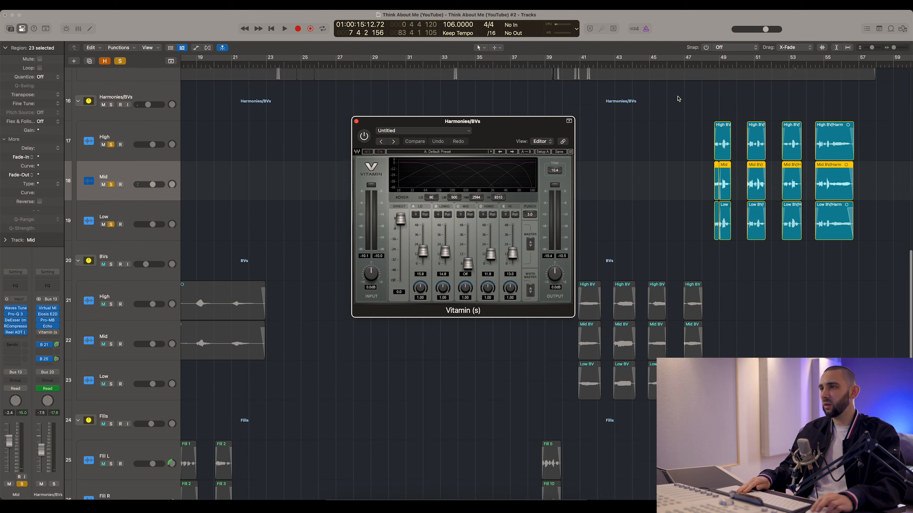
scroll(679, 96, right, 3)
click(675, 62)
key(space)
click(364, 136)
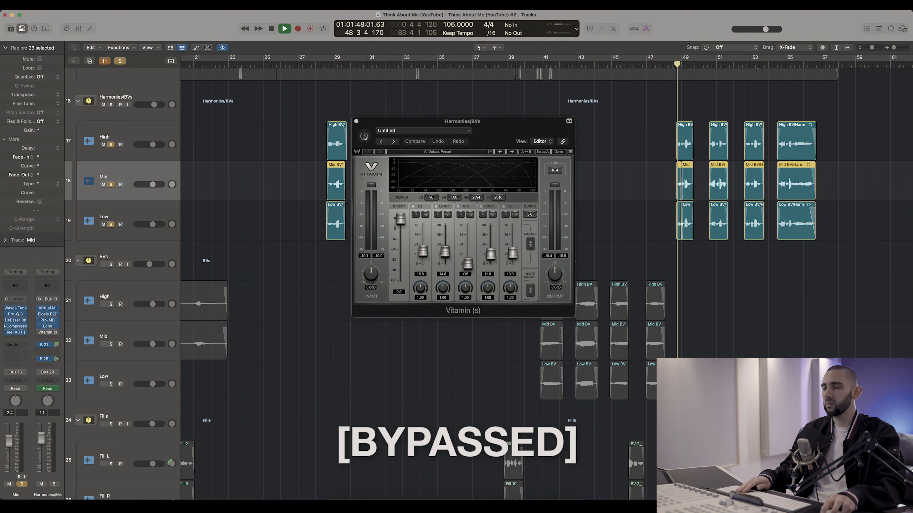
click(364, 136)
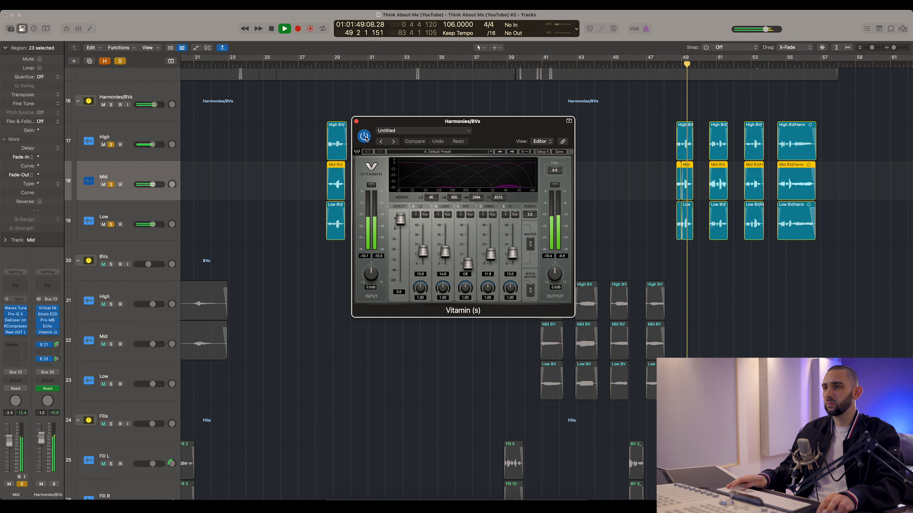
click(364, 136)
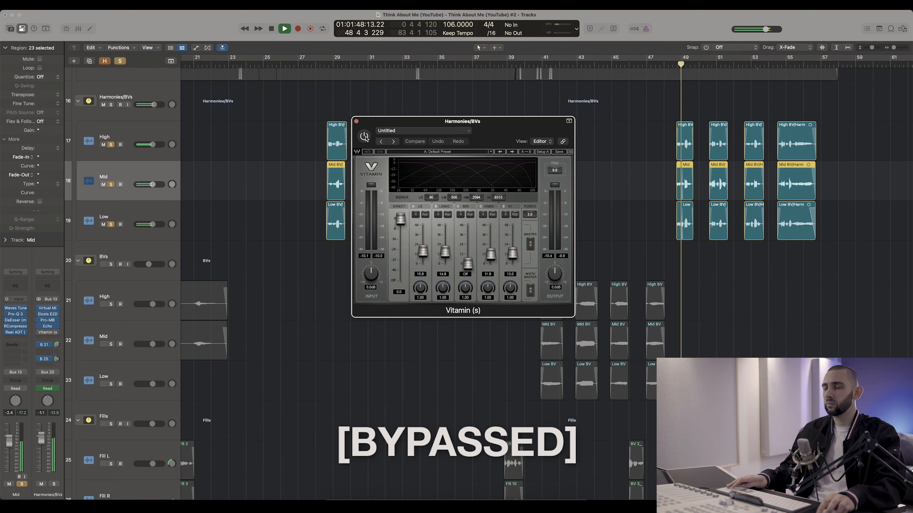
click(365, 136)
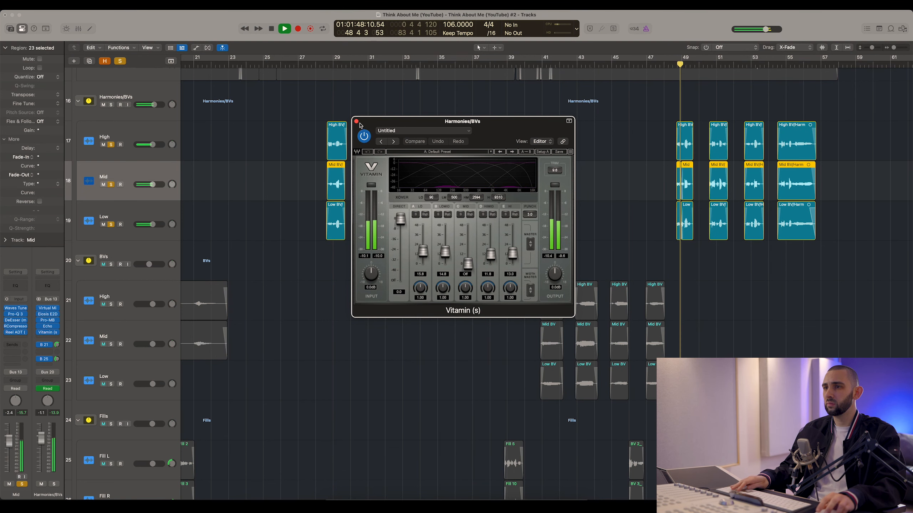
key(super+Left)
key(super+Left)
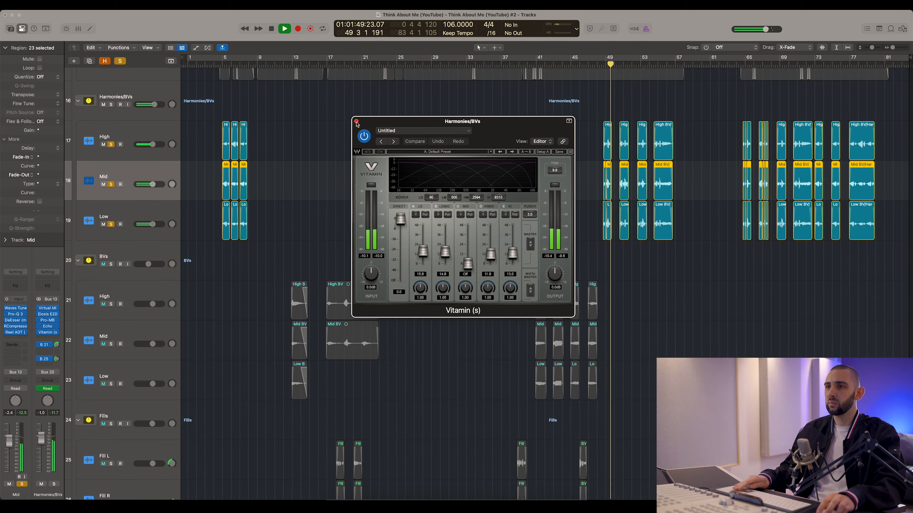
key(space)
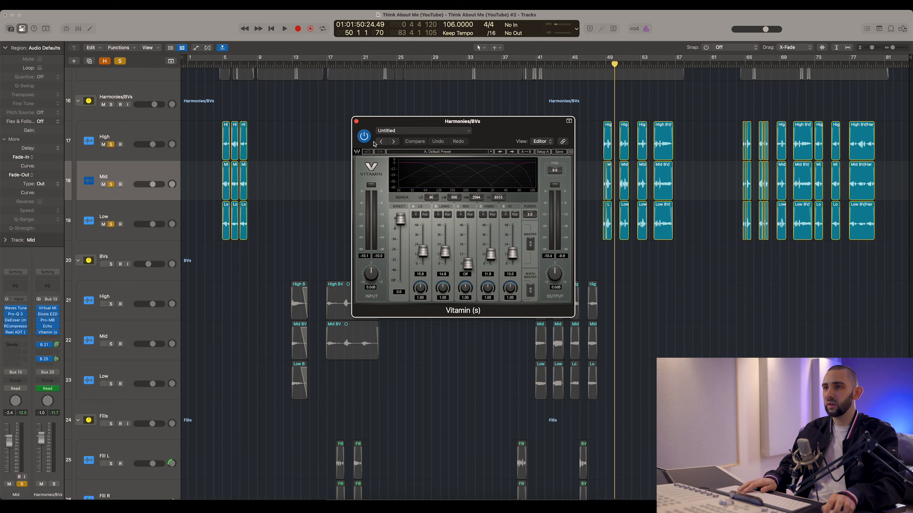
Step: Close the Vitamin window and return the playhead to just before bar 5
click(356, 121)
click(218, 65)
key(super+Right)
key(super+Right)
key(super+Right)
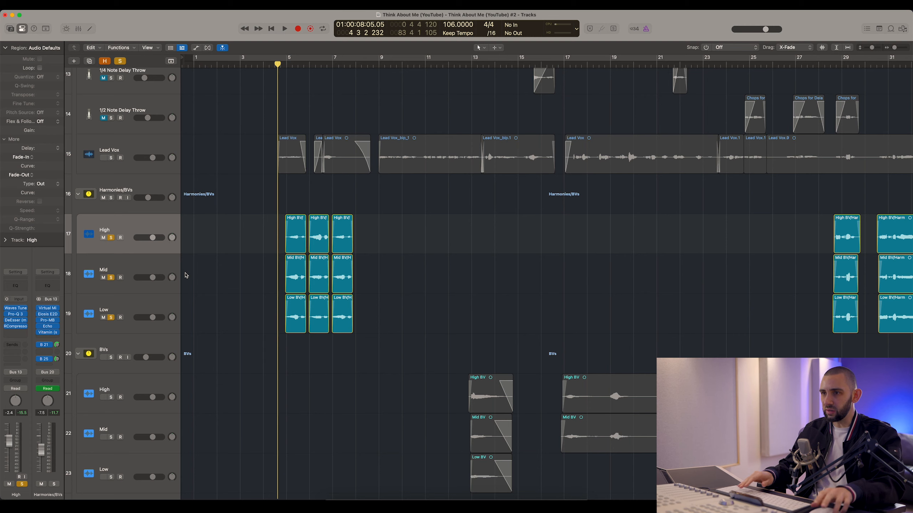
Step: Check the Mid and Low harmony channels, then open Long Verb1's ValhallaVintageVerb from the Harmonies/BVs bus and move its window aside
key(super+Left)
click(140, 270)
click(134, 305)
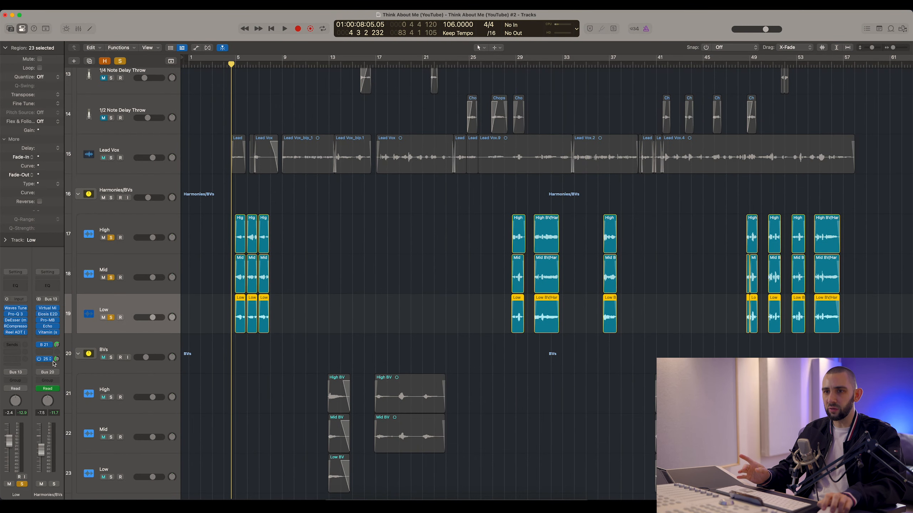
click(134, 182)
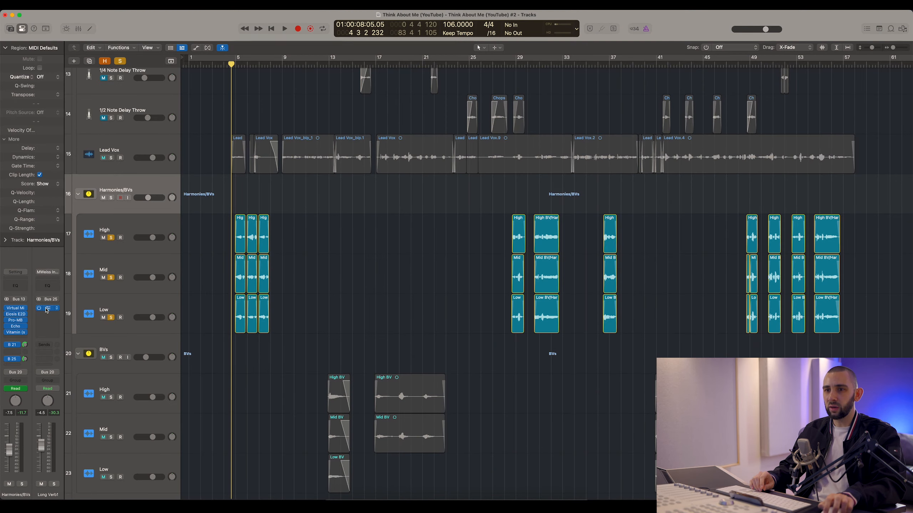
click(217, 92)
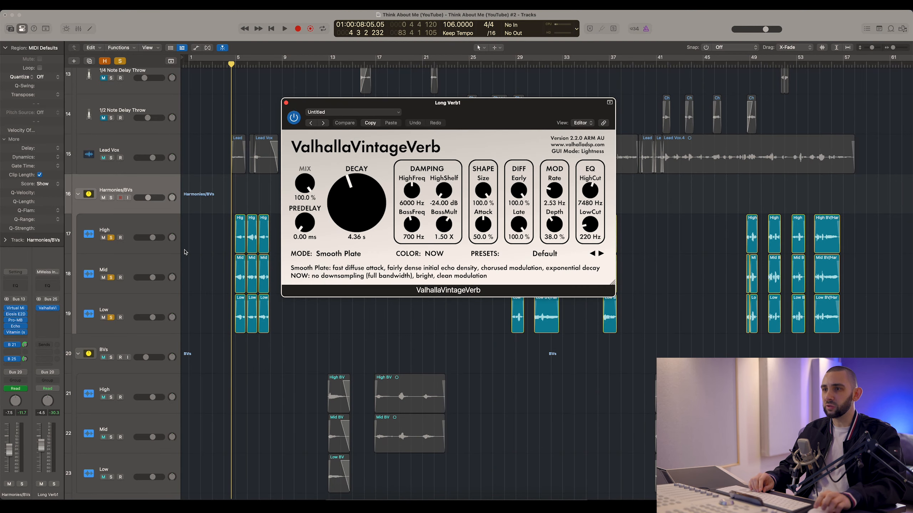
drag(375, 107, 448, 131)
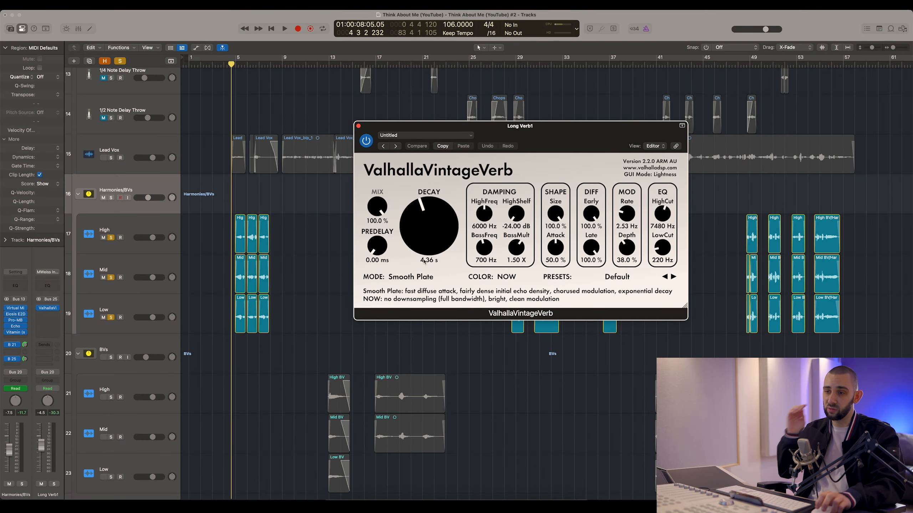
drag(420, 126, 407, 139)
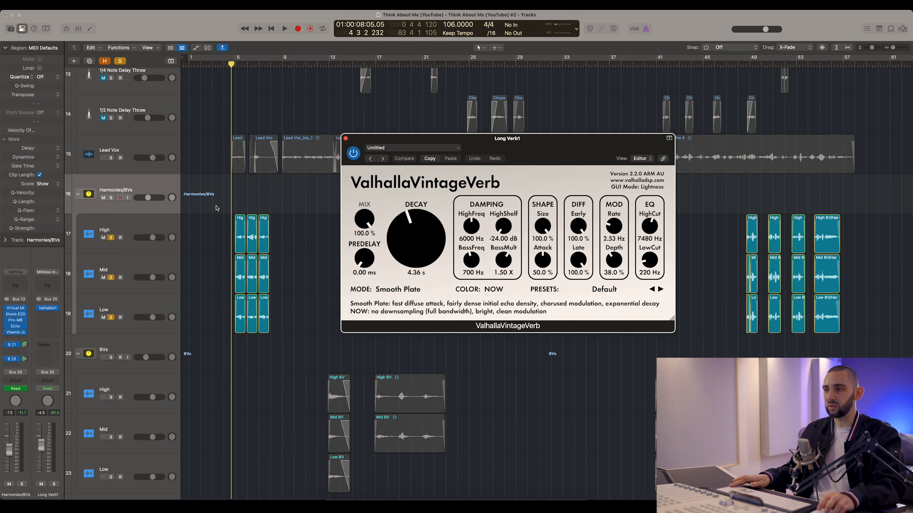
Step: Play the early harmonies around bars 5 to 8 while toggling the Harmonies/BVs bus's Bus 25 reverb send off and on
key(space)
click(6, 360)
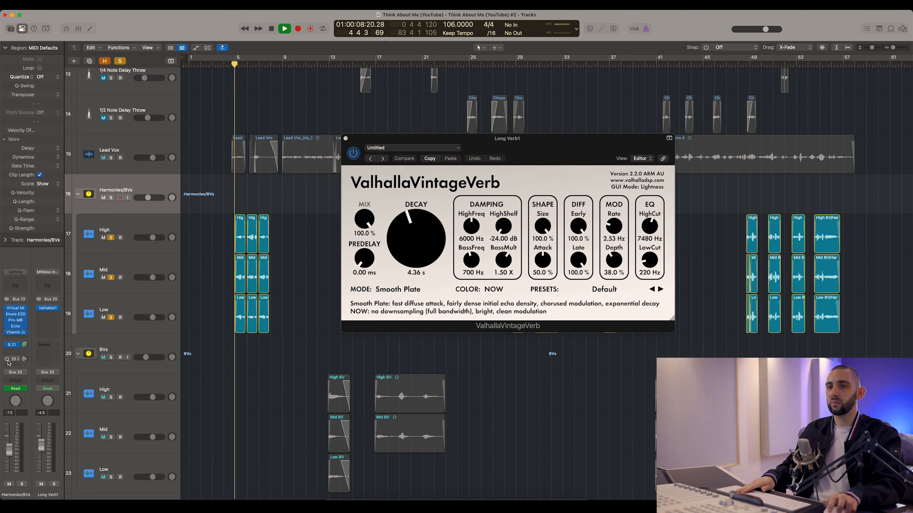
key(super+Right)
key(super+Right)
key(super+Right)
key(super+Right)
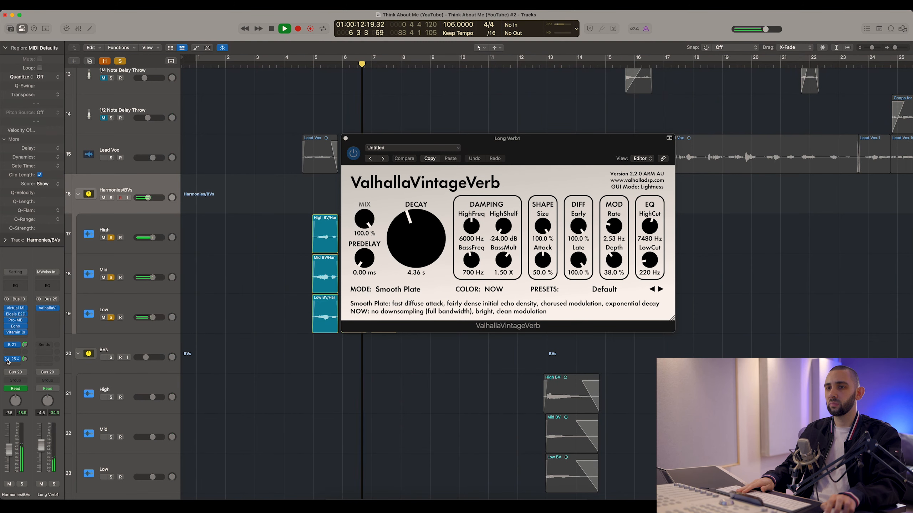
click(7, 359)
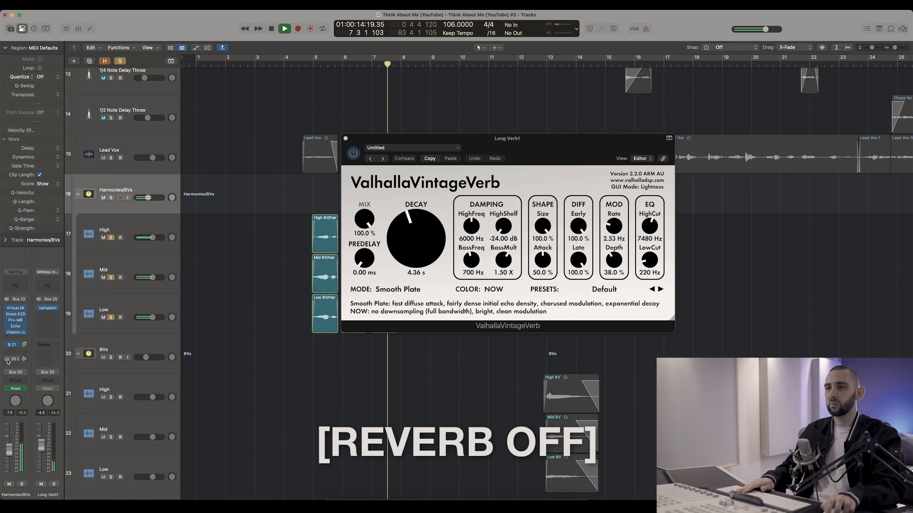
click(312, 64)
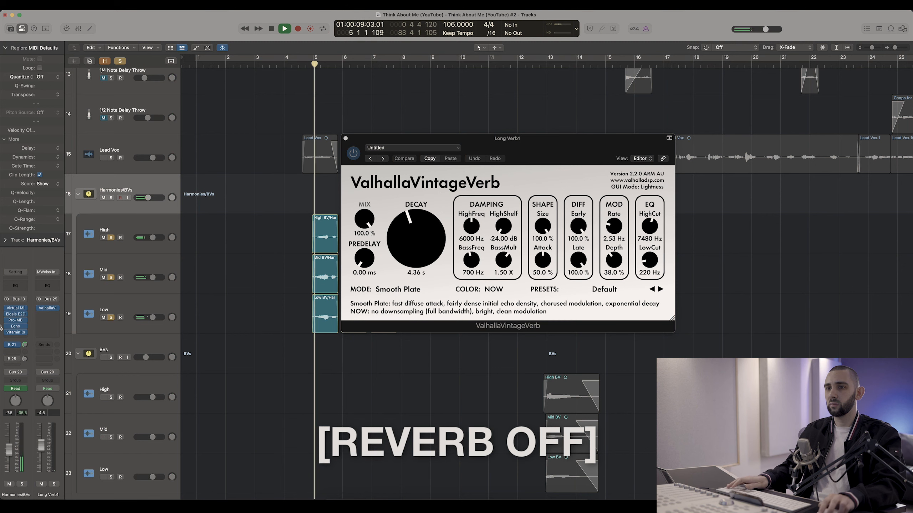
click(7, 360)
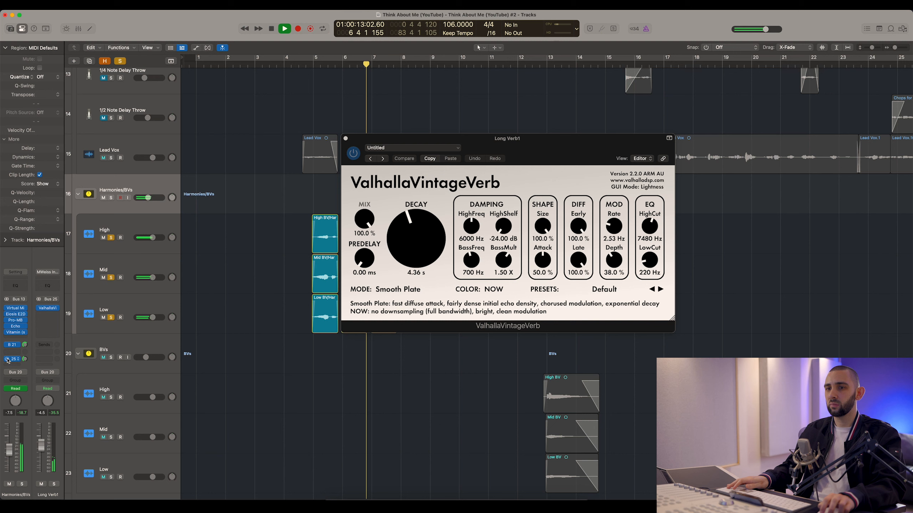
key(space)
Step: Close the ValhallaVintageVerb window and unsolo the High, Mid and Low harmony tracks
click(346, 139)
key(super+Left)
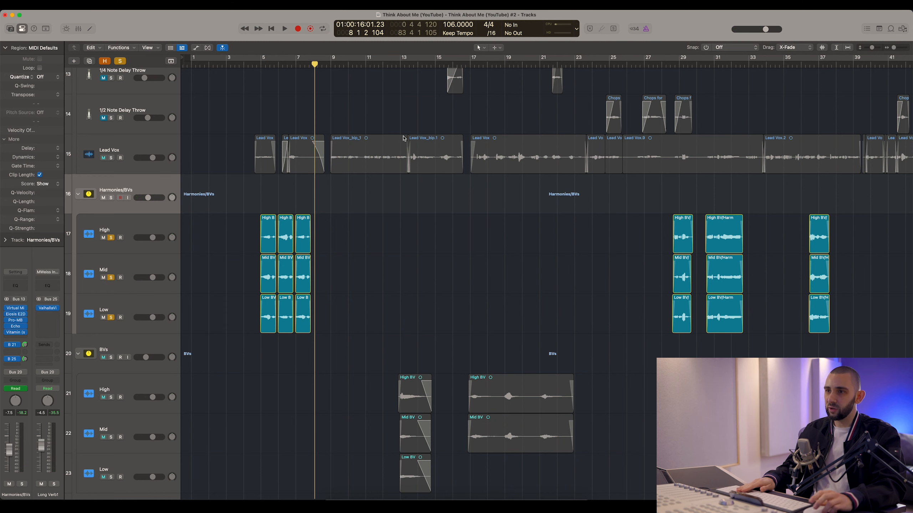
key(super+Left)
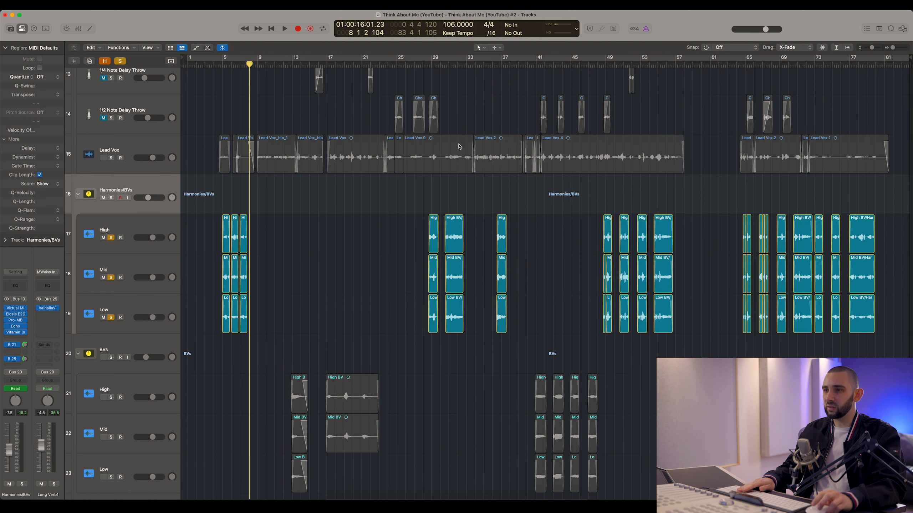
click(110, 238)
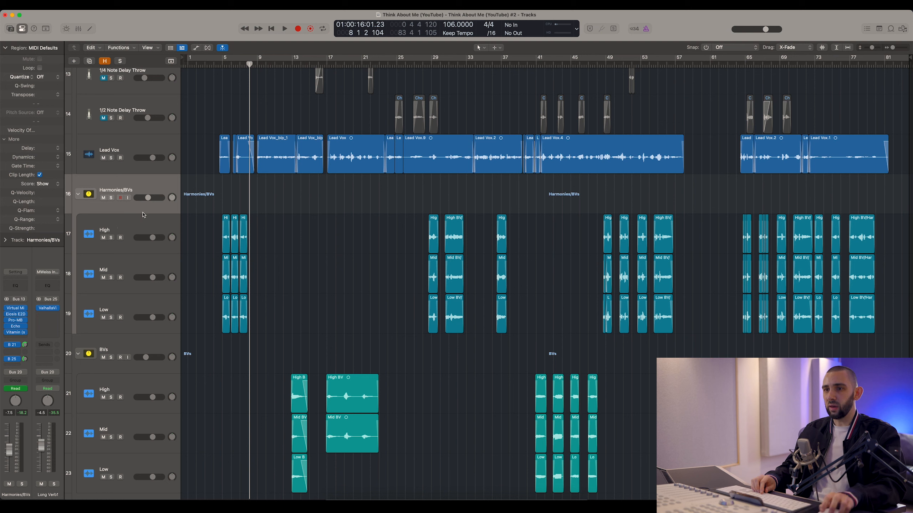
Step: Show track automation and examine the Harmonies/BVs volume curve across the song, especially from bar 47 to the end
click(134, 234)
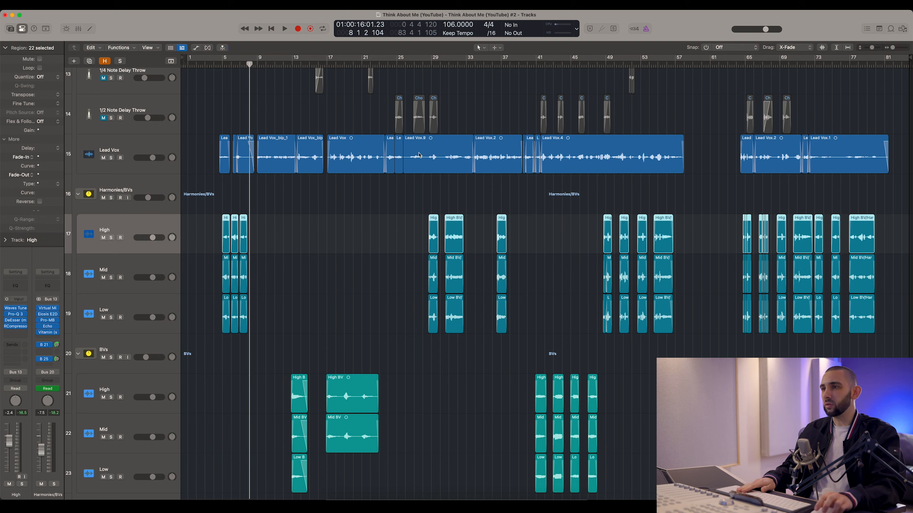
key(a)
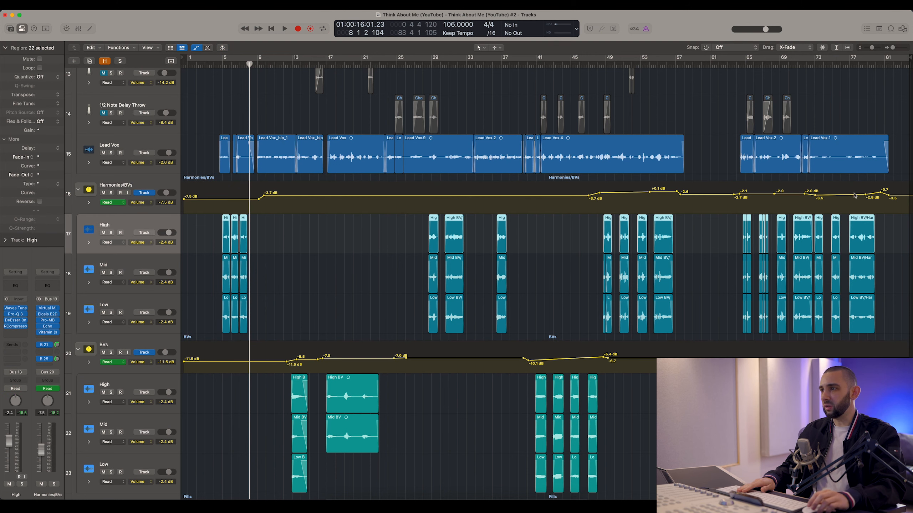
click(416, 208)
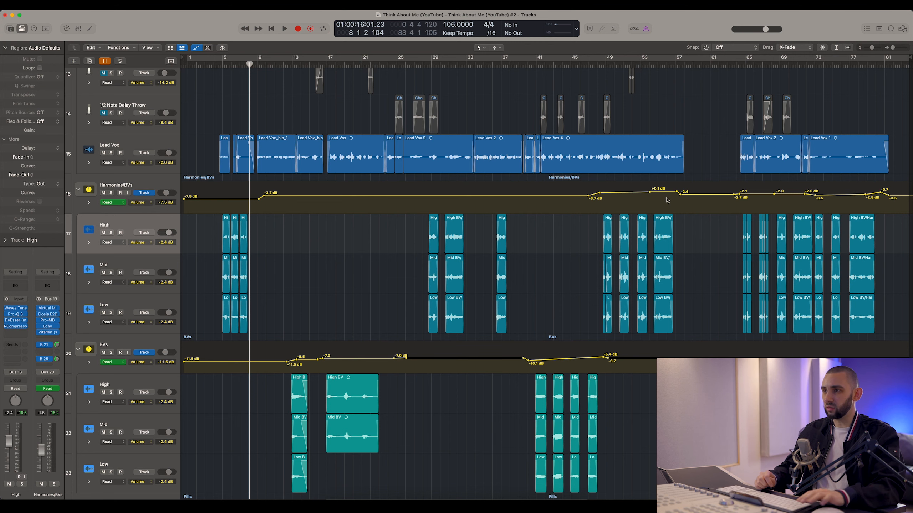
key(super+Right)
key(super+Right)
key(super+Right)
scroll(612, 167, right, 17)
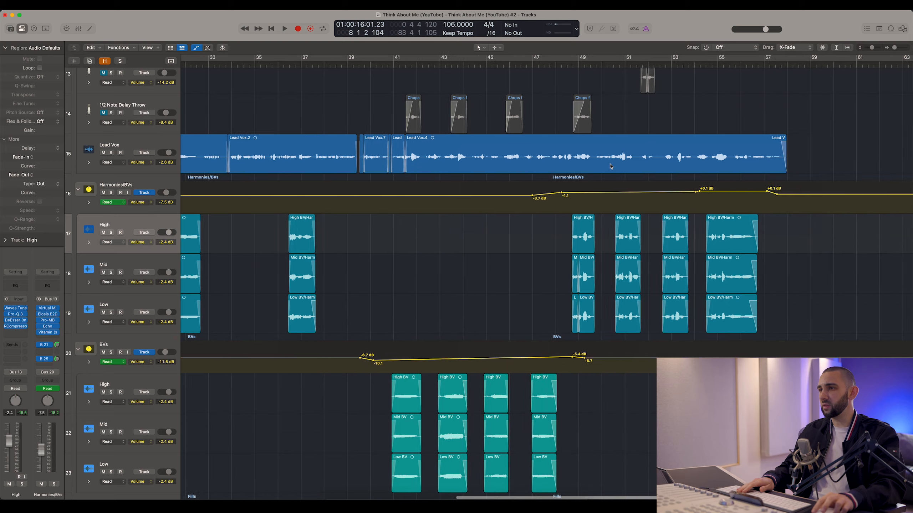
scroll(609, 166, right, 2)
scroll(670, 194, right, 14)
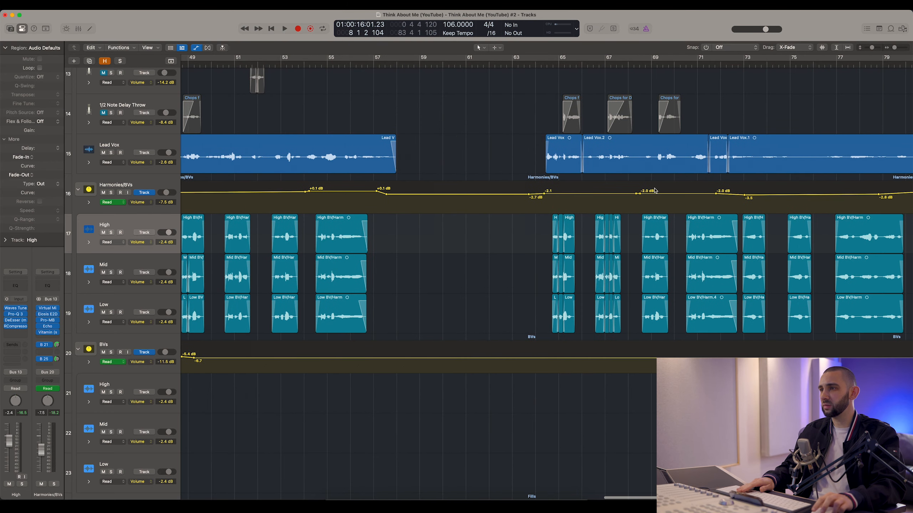
key(super+Left)
key(super+Left)
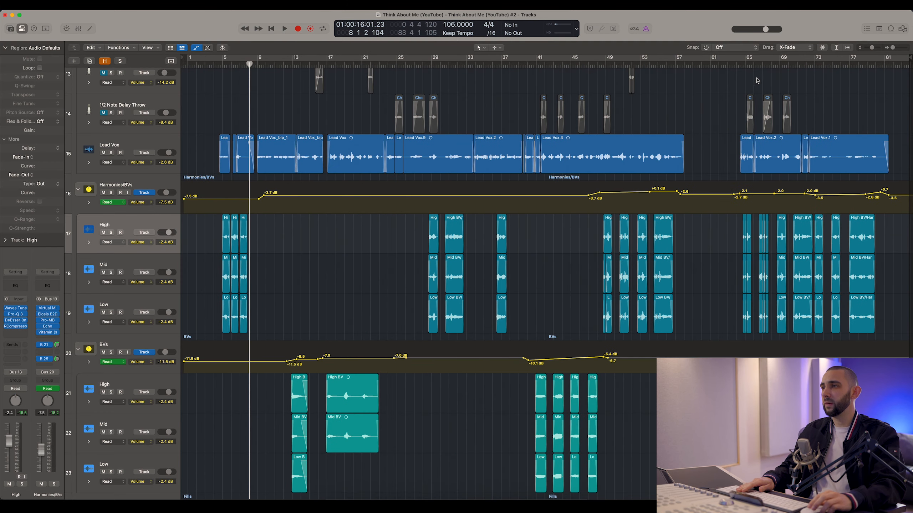
Step: Play the unsoloed vocals from just after bar 64 with the Harmonies/BVs volume automation in view
click(741, 65)
scroll(722, 131, down, 5)
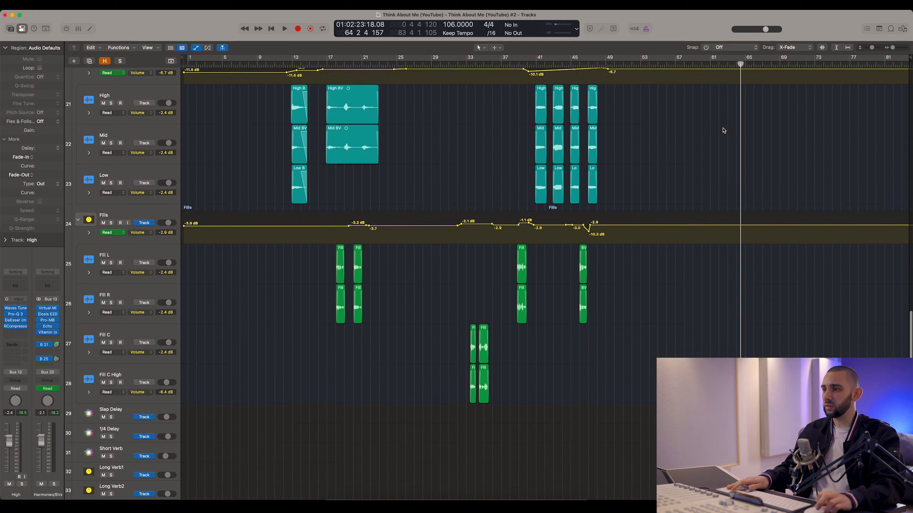
scroll(723, 131, up, 4)
key(space)
key(a)
key(a)
key(super+Right)
key(super+Right)
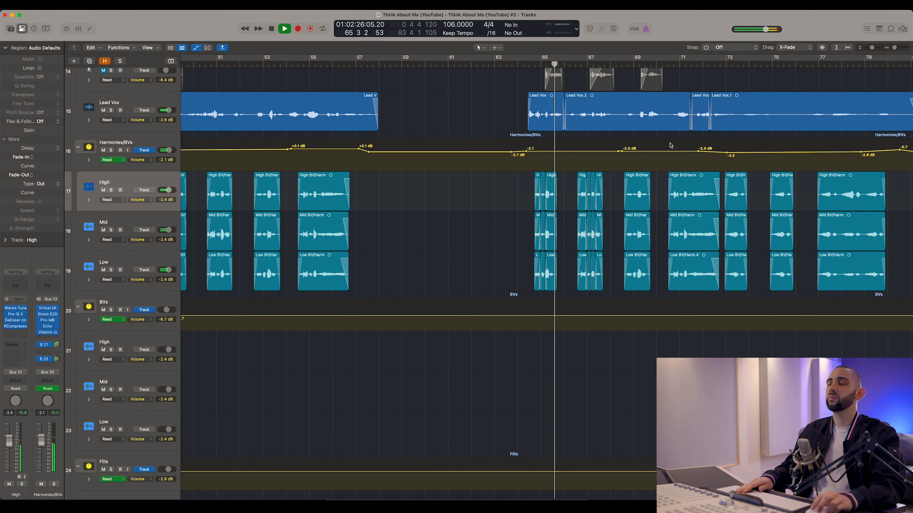
Step: Play the vocals on to bar 72 while viewing the full-song Harmonies/BVs volume automation, and return the playhead to bar 27
scroll(628, 150, up, 2)
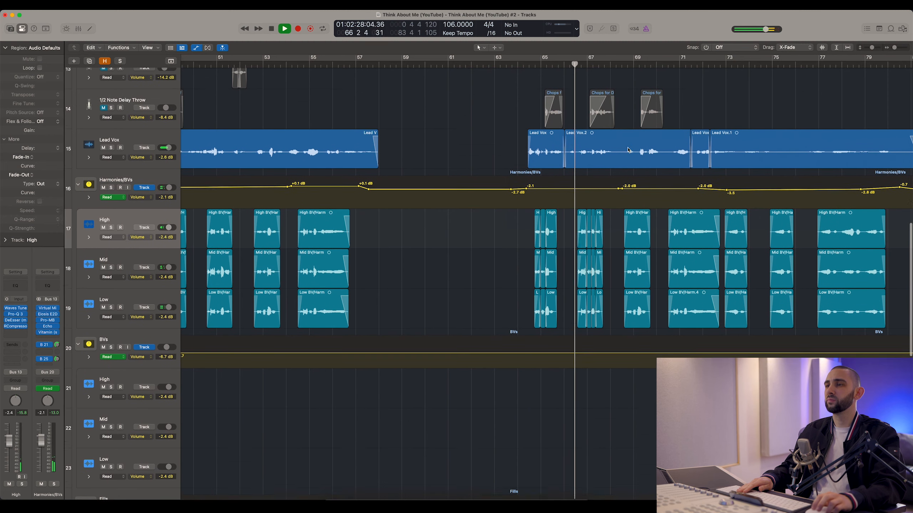
scroll(628, 151, up, 1)
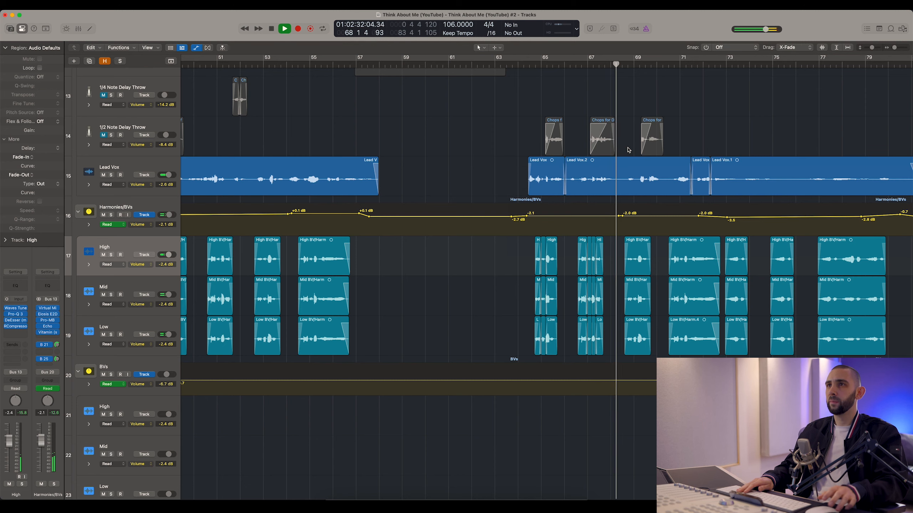
key(super+Left)
key(super+Left)
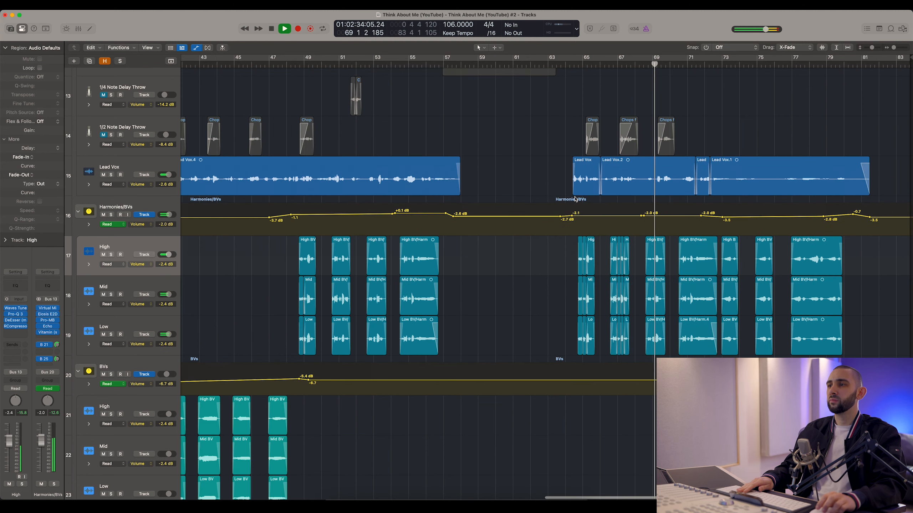
key(super+Left)
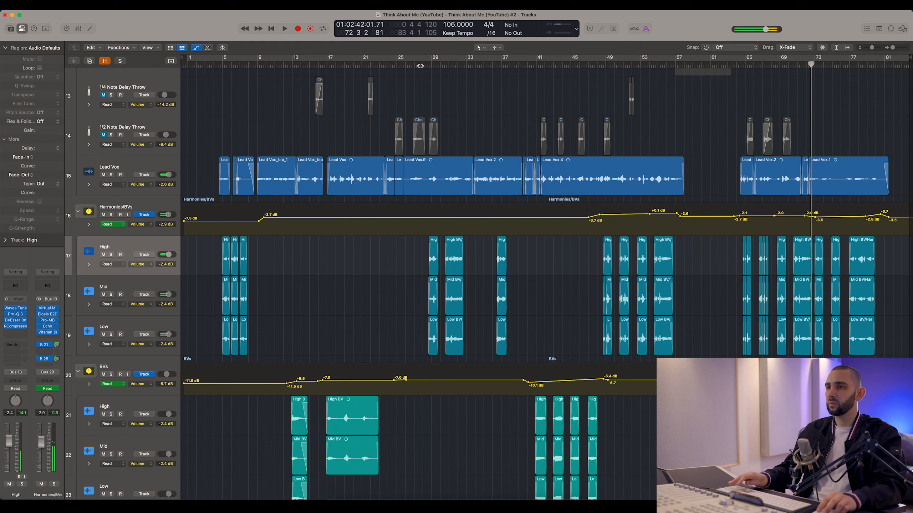
click(421, 65)
Step: Toggle the track automation off and on, and play the vocals from bar 54 to bar 56 around the Harmonies/BVs volume rise
key(a)
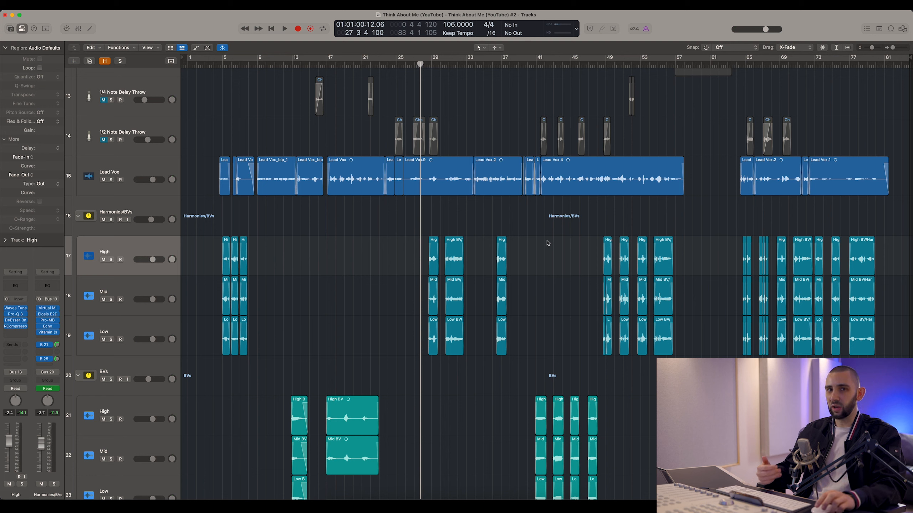
key(a)
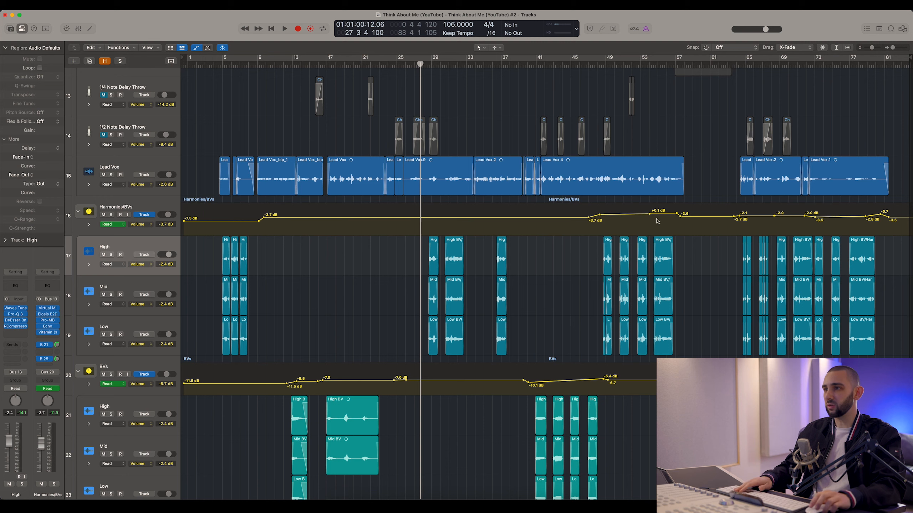
click(652, 65)
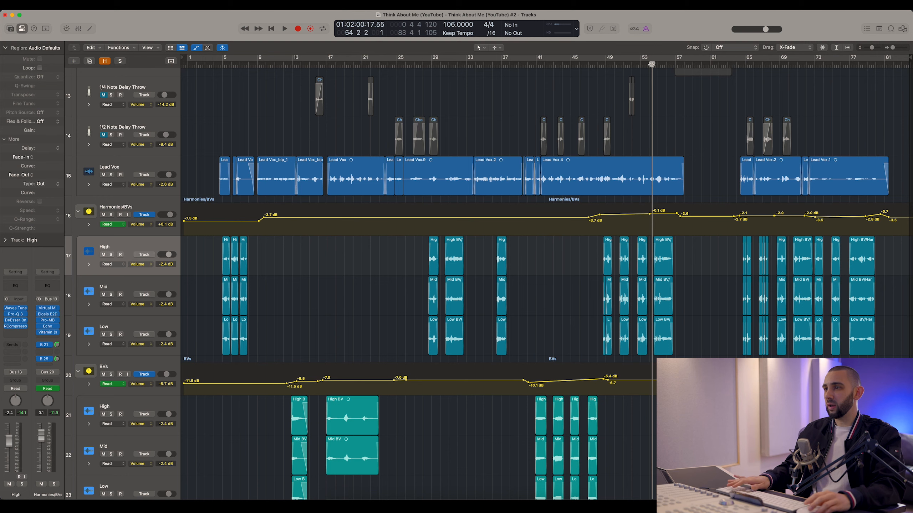
key(super+Right)
key(super+Right)
key(super+Right)
key(super+Right)
key(super+Right)
key(super+Right)
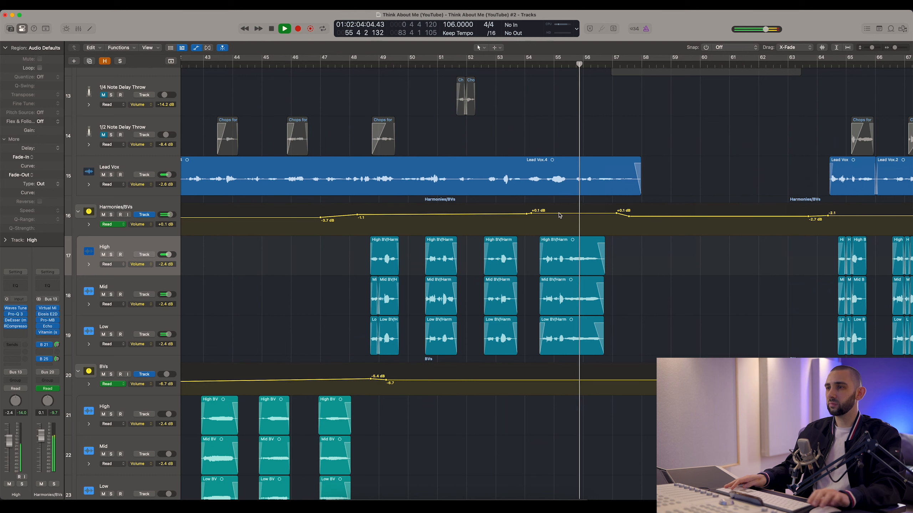
key(space)
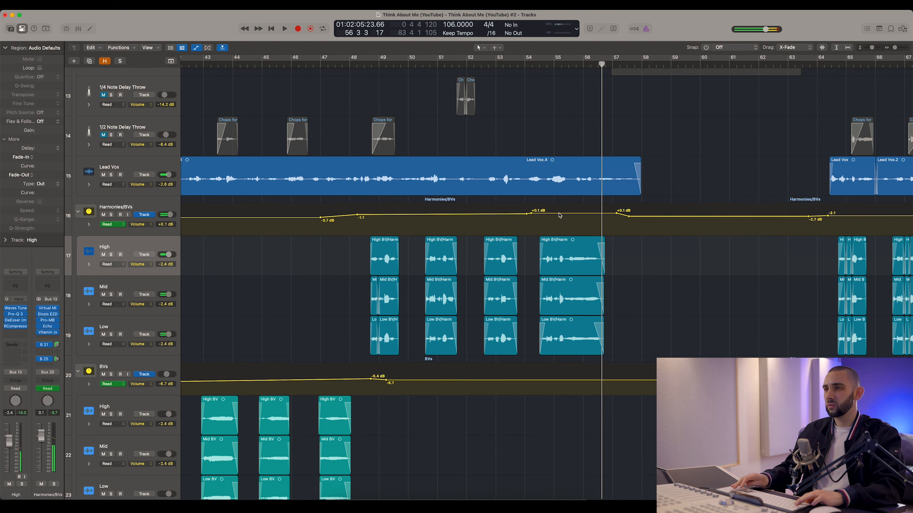
Step: Select the Lead Vox.4 region and replay the lead and harmonies from just after bar 52 to bar 56
click(574, 177)
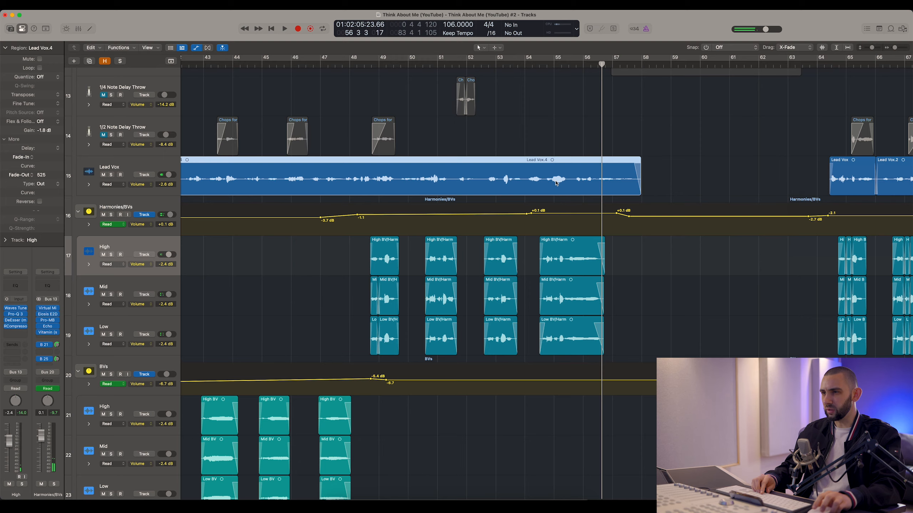
key(super+Right)
key(super+Right)
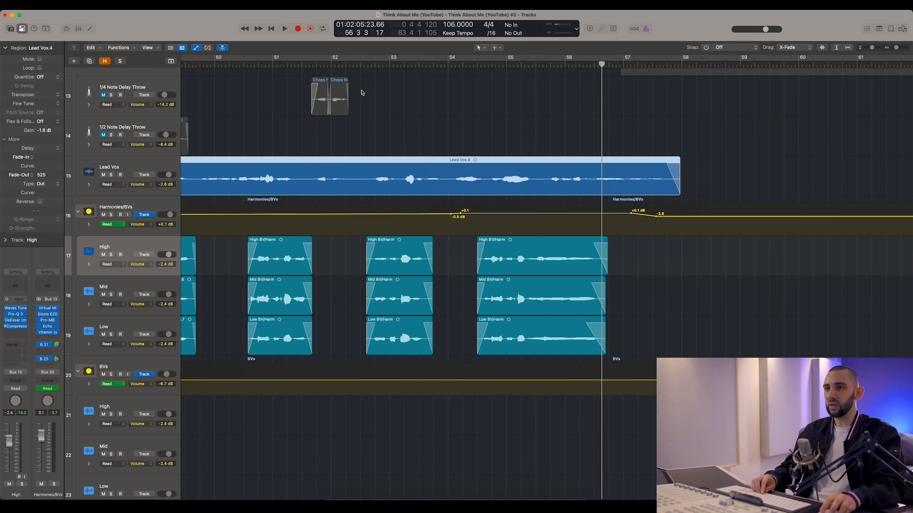
double_click(364, 68)
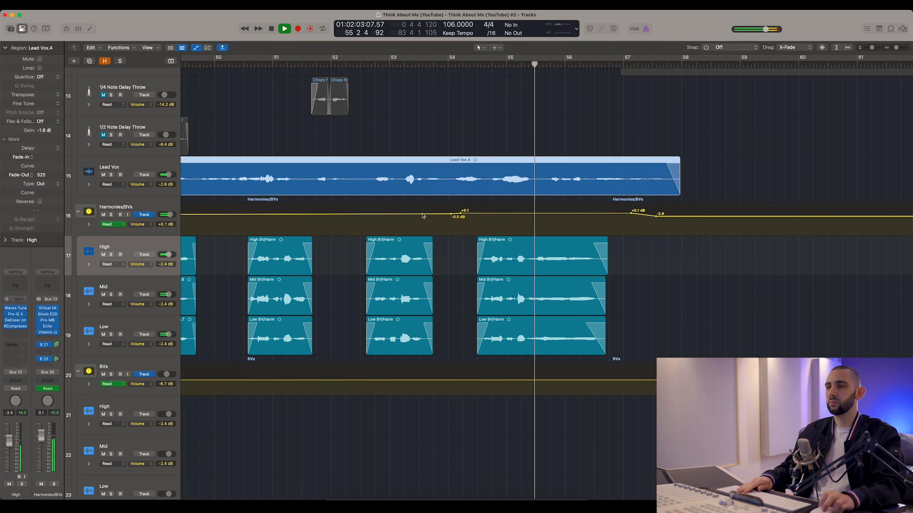
key(super+Left)
key(super+Left)
key(super+Left)
key(space)
Step: Hide the track automation and select the High and Mid tracks in the BVs stack in turn
key(a)
key(super+Left)
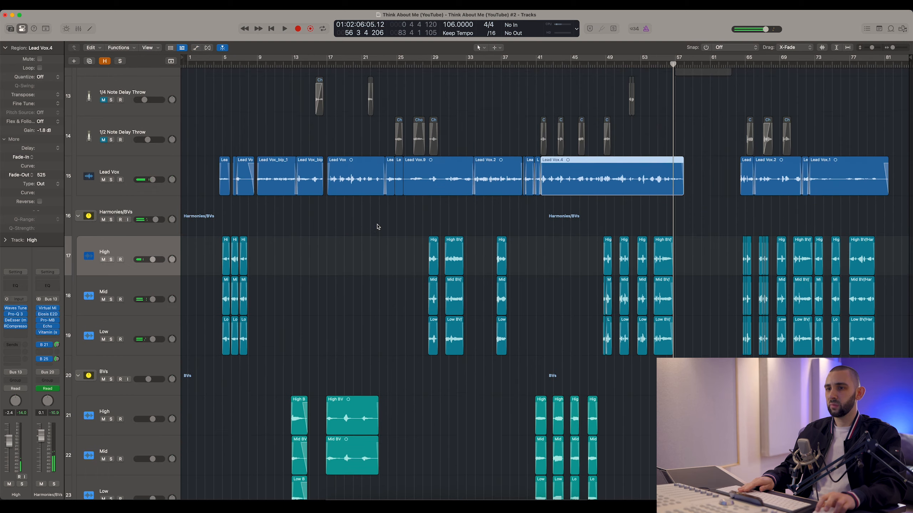
scroll(378, 226, down, 5)
click(136, 306)
scroll(187, 295, down, 4)
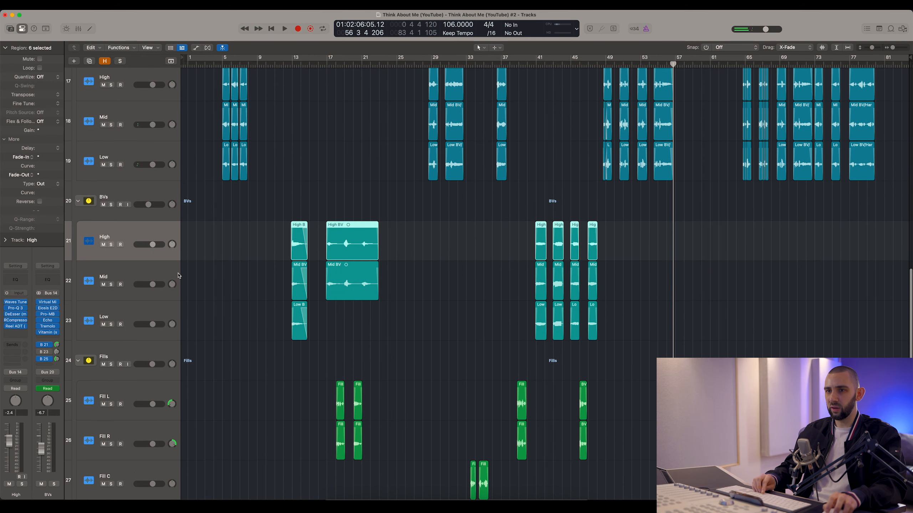
click(139, 281)
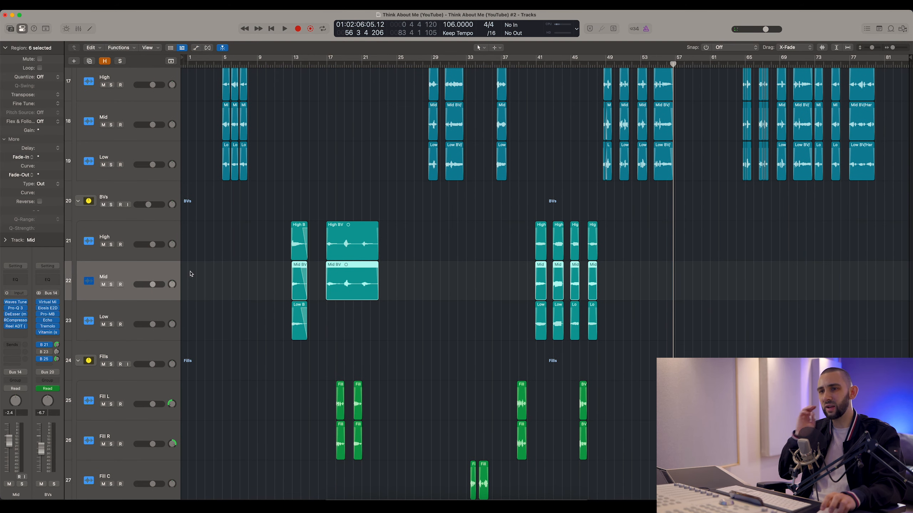
Step: Inspect the Reel ADT plug-ins on the High, Mid and Low tracks of the BVs stack, and close their windows
click(128, 242)
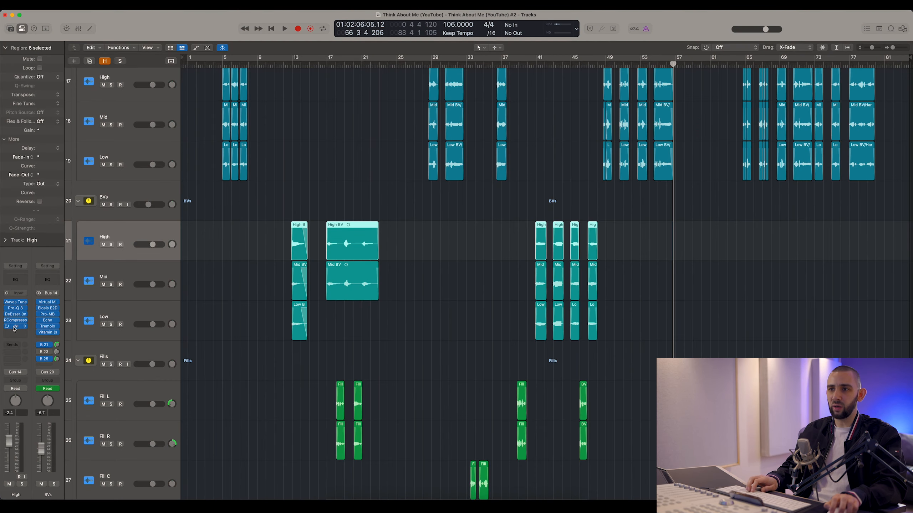
click(27, 320)
key(Down)
click(14, 327)
key(Down)
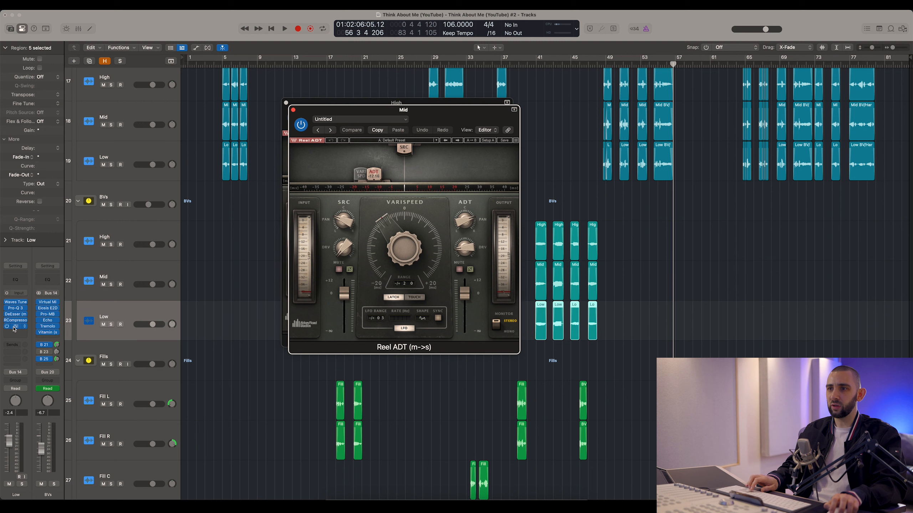
click(14, 328)
click(300, 118)
click(293, 110)
click(286, 102)
Step: Solo the BVs stack and play its backing vocals from bar 12, skipping ahead to the part at bar 17
click(262, 182)
click(289, 65)
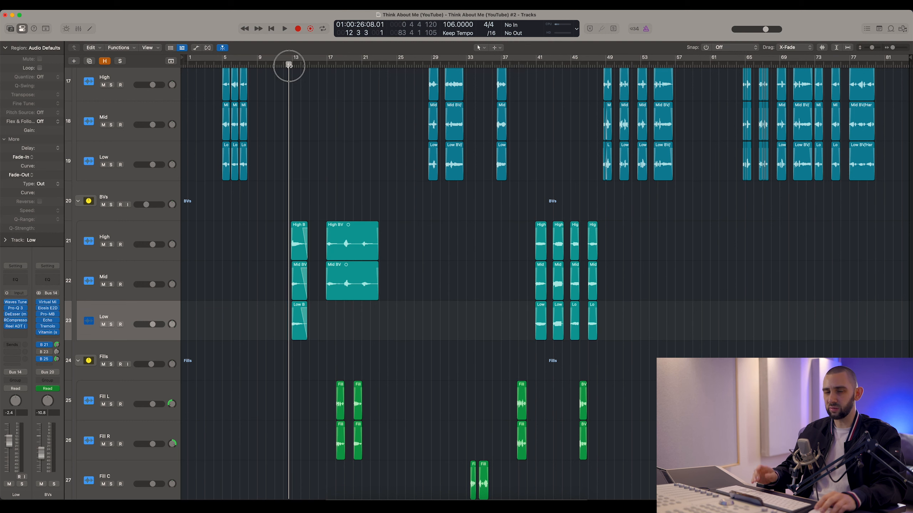
click(111, 205)
key(space)
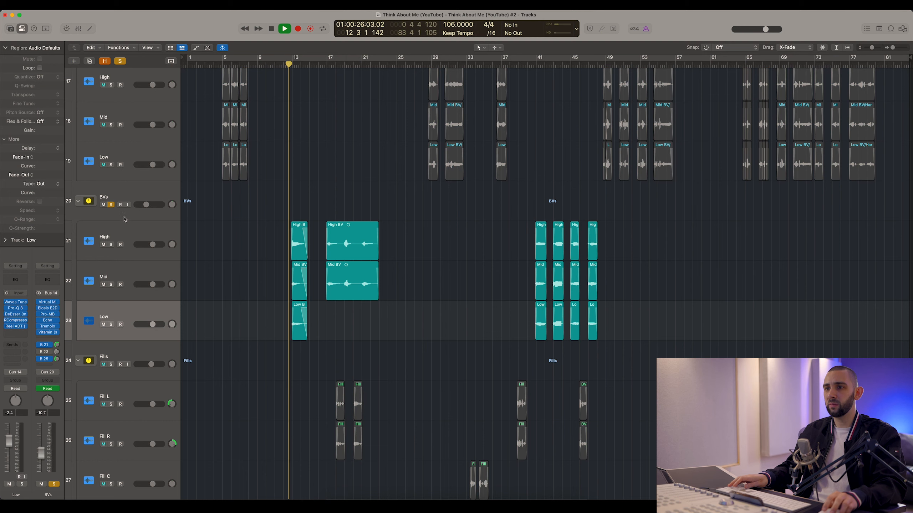
scroll(320, 196, up, 5)
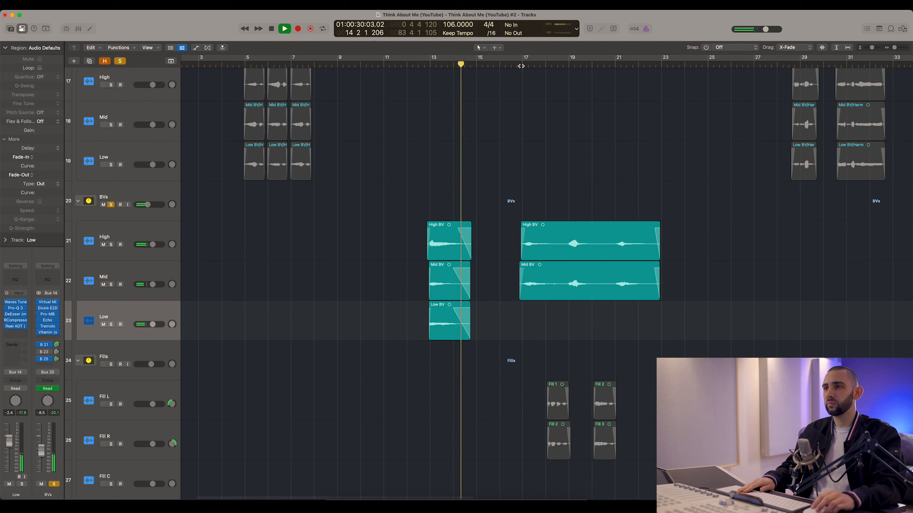
click(521, 66)
scroll(521, 66, right, 5)
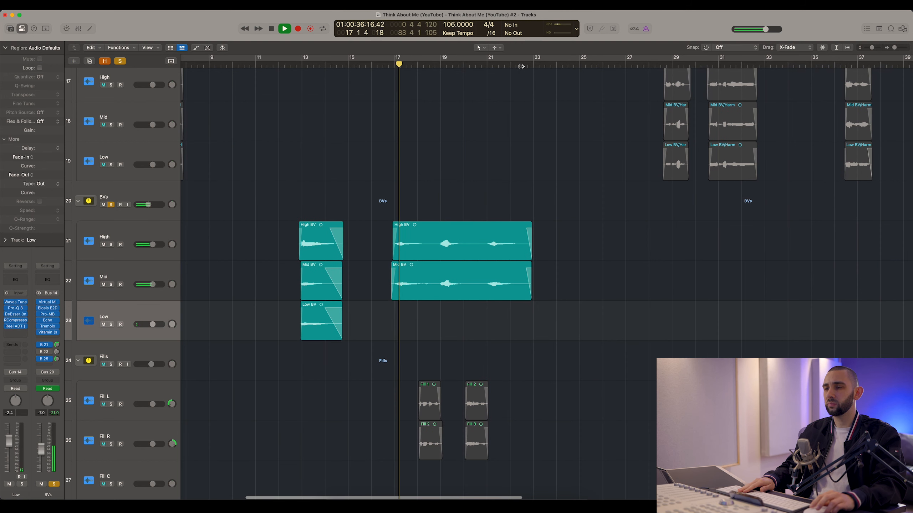
Step: Select the BVs stack's Mid track, show the bus's Pro-MB clear of the regions during playback, and stop playback
click(126, 268)
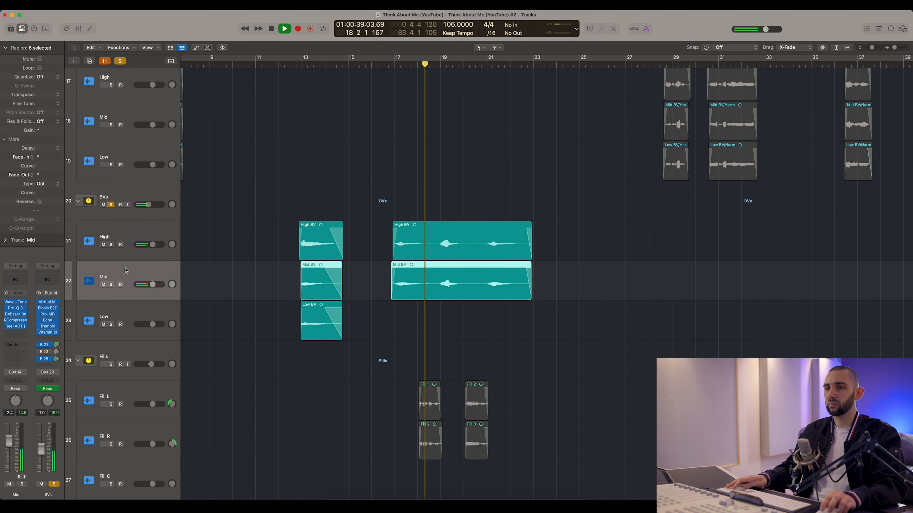
click(49, 317)
drag(395, 104, 627, 243)
key(space)
Step: Play the second group of soloed backing vocals from just before bar 41 with the Pro-MB window in view
key(super+Left)
key(super+Left)
key(super+Left)
scroll(639, 230, down, 2)
scroll(514, 122, down, 1)
click(535, 66)
key(space)
drag(540, 242, 538, 226)
scroll(515, 155, down, 1)
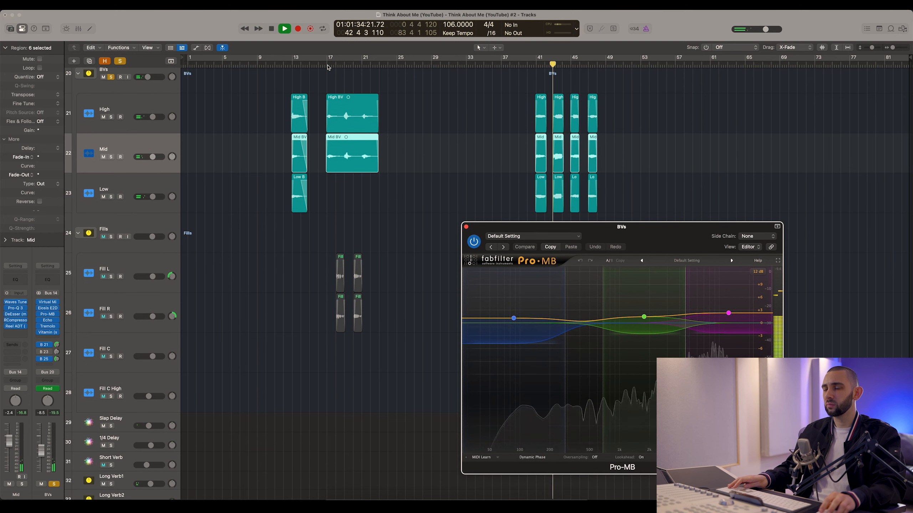
Step: Listen on to bar 45 with the backing vocal regions enlarged, and return the stopped playhead to just before bar 41
key(super+Right)
key(super+Right)
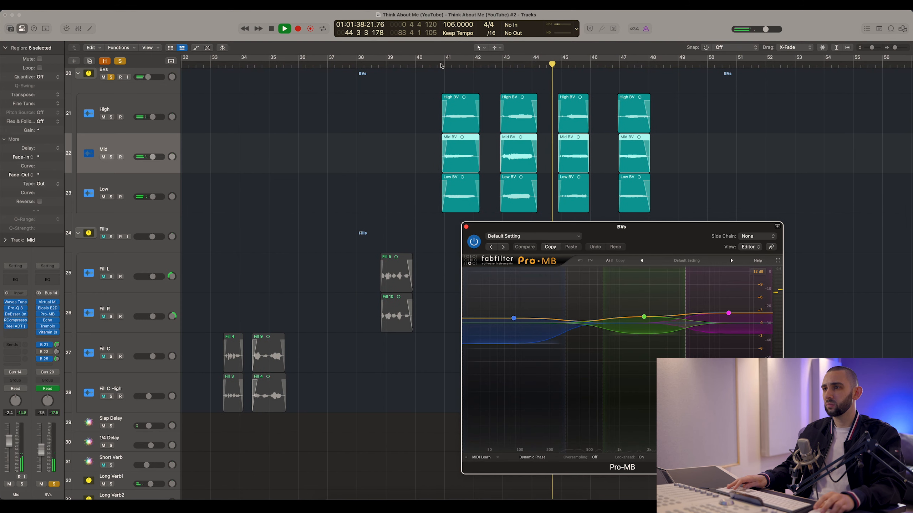
scroll(436, 77, up, 8)
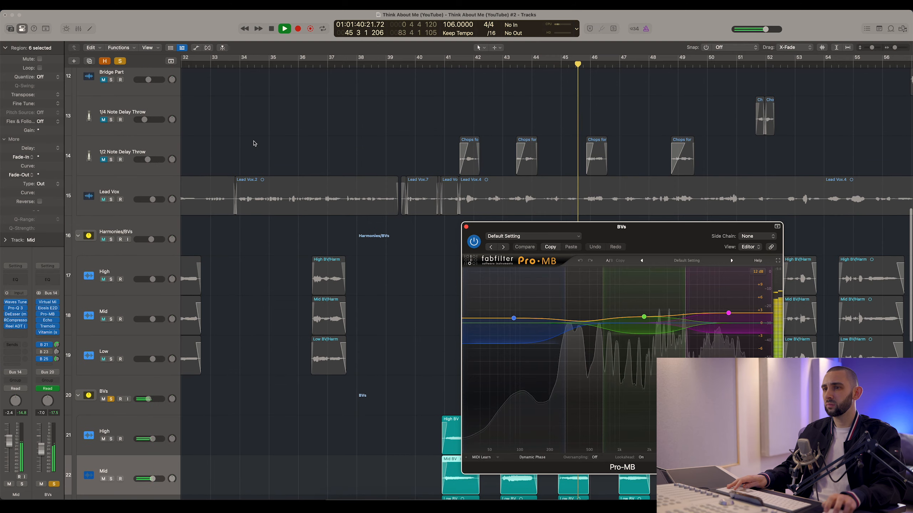
scroll(436, 78, down, 5)
key(space)
click(437, 70)
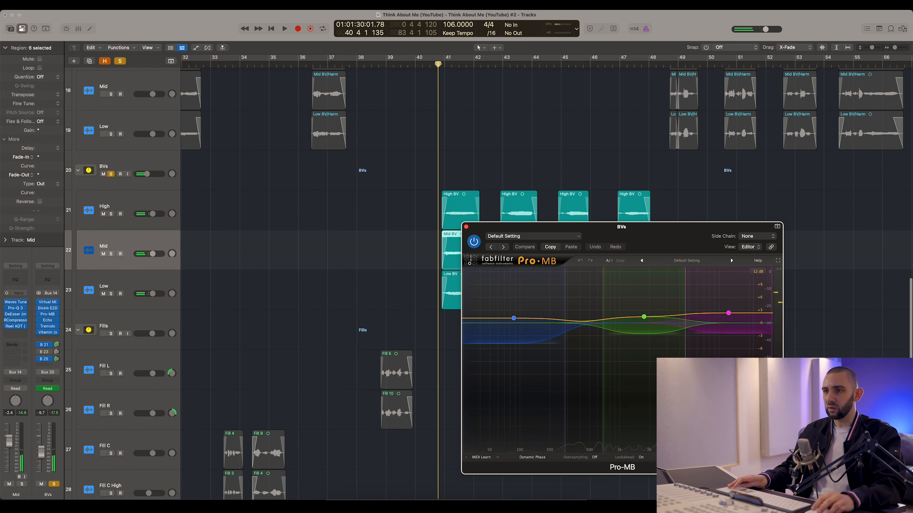
Step: Close Pro-MB, examine the band levels in the BVs bus's Vitamin plug-in, and close it
click(465, 226)
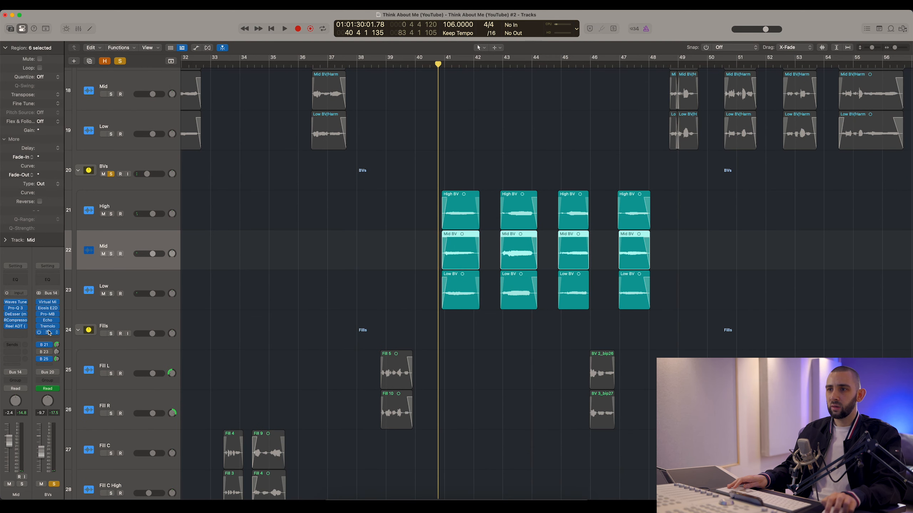
click(50, 333)
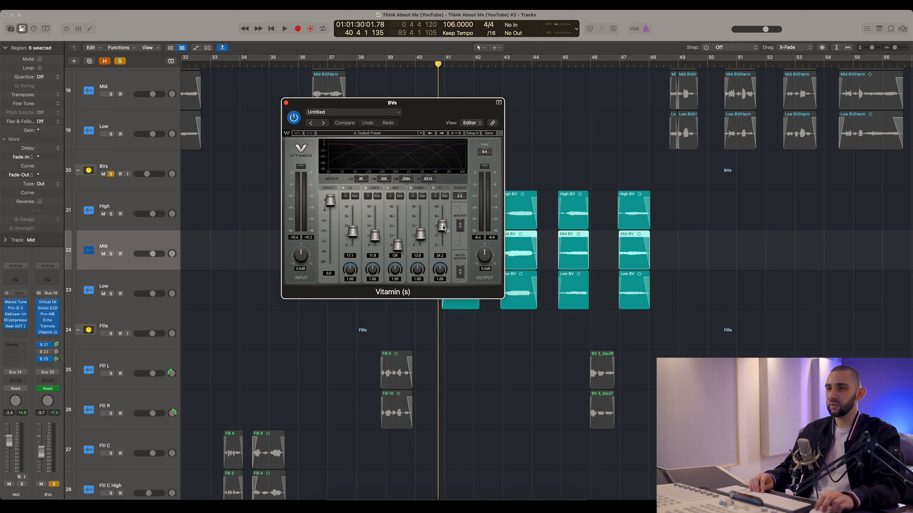
click(286, 103)
Step: Open the BVs bus's Tremolo, view its preset list without loading one, and place the window below the BVs regions' start
click(50, 327)
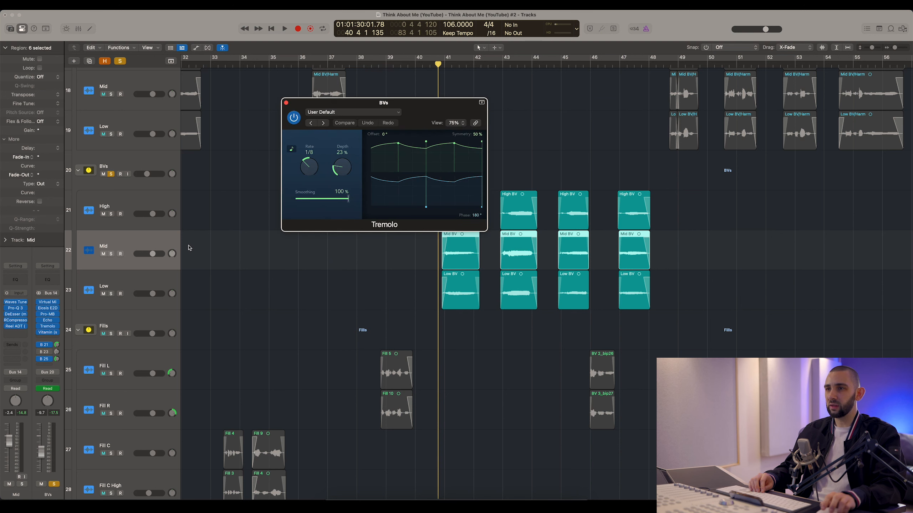
drag(357, 104, 289, 166)
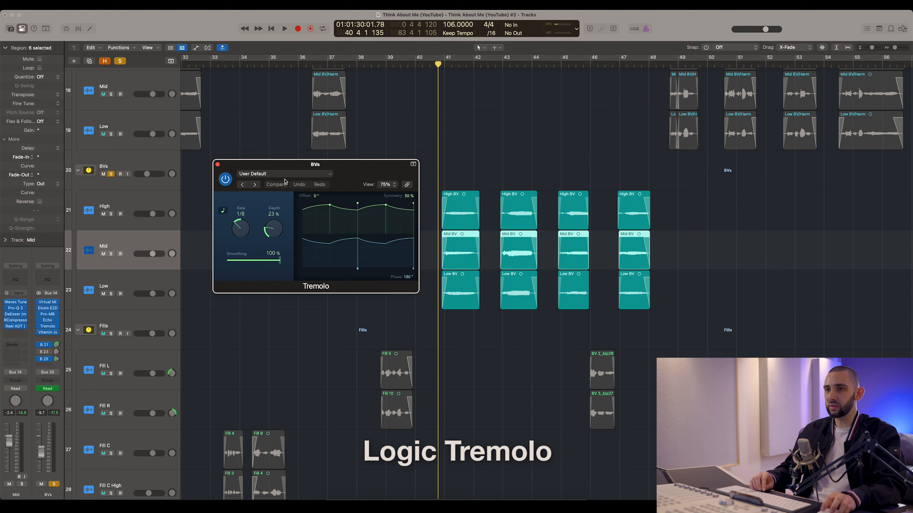
click(283, 174)
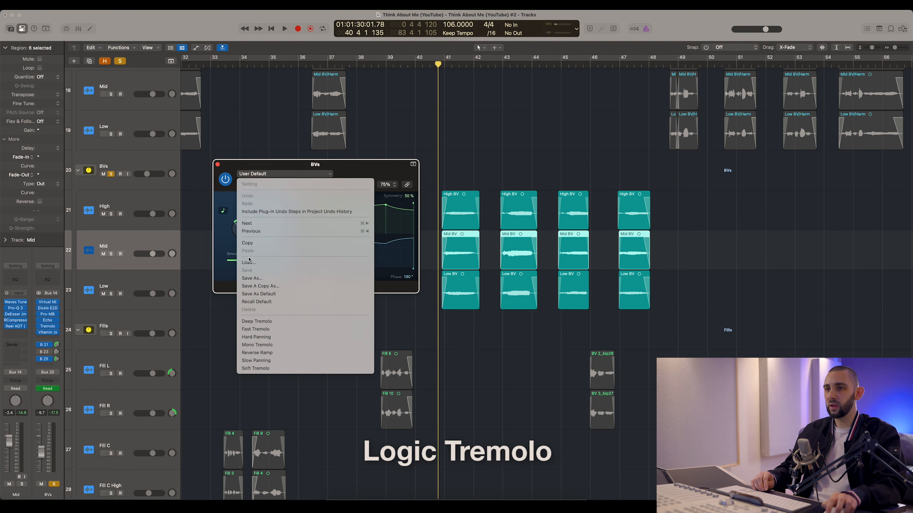
click(282, 165)
drag(282, 165, 308, 212)
scroll(330, 174, down, 4)
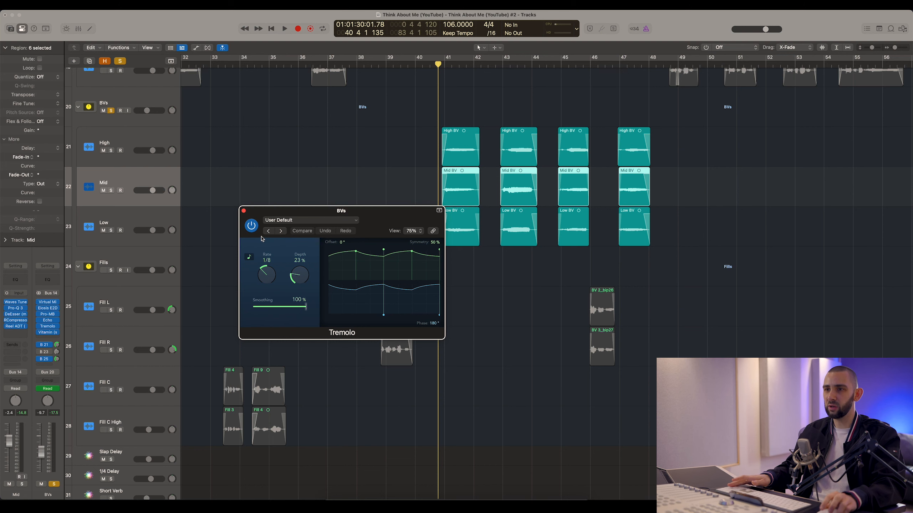
Step: Play the soloed backing vocals from just before bar 41 to bar 44, switching Tremolo off and on for comparison
scroll(359, 164, right, 2)
scroll(361, 163, down, 3)
scroll(382, 148, left, 5)
scroll(374, 150, right, 5)
key(space)
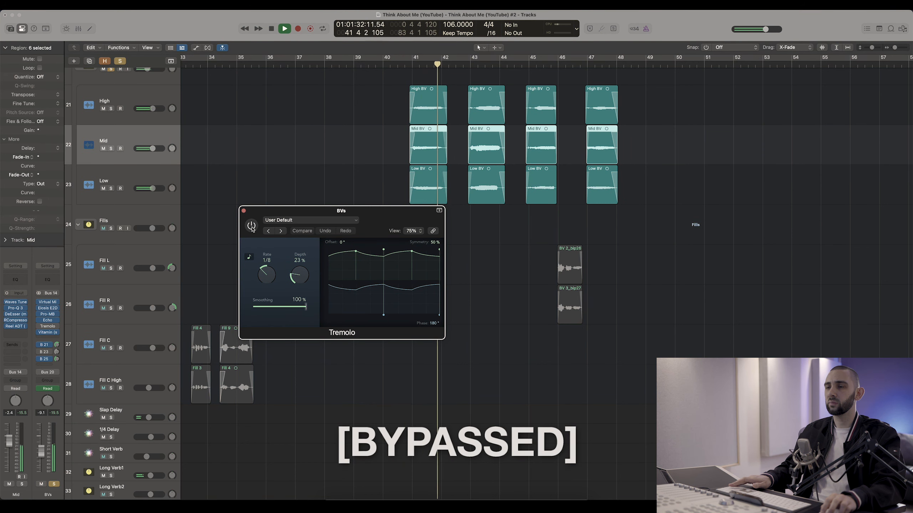
click(252, 228)
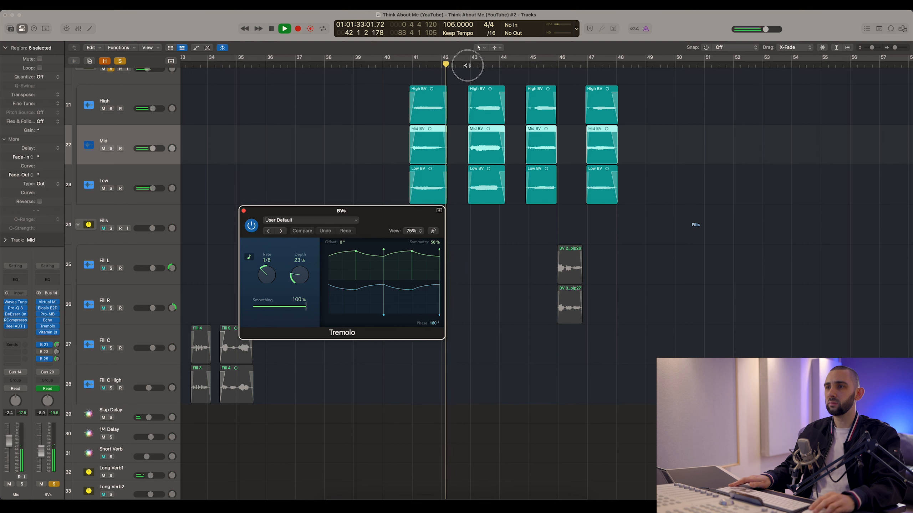
click(252, 225)
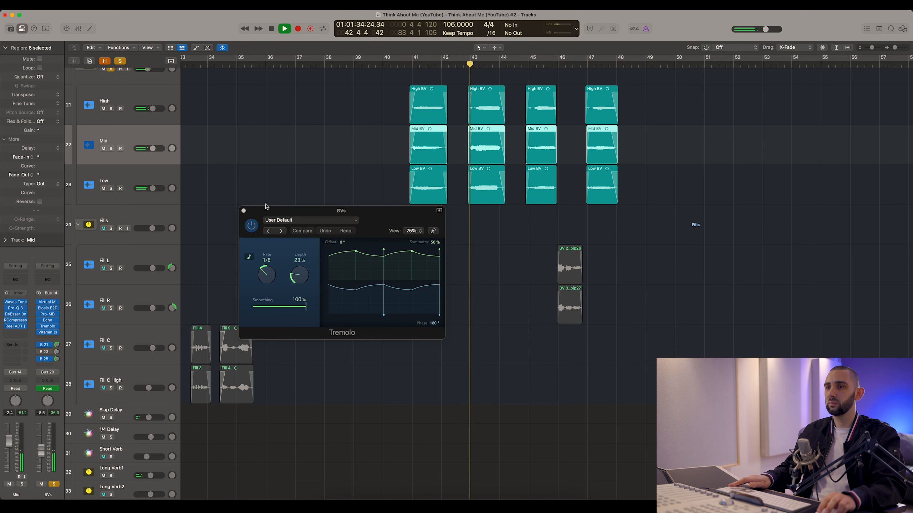
click(252, 228)
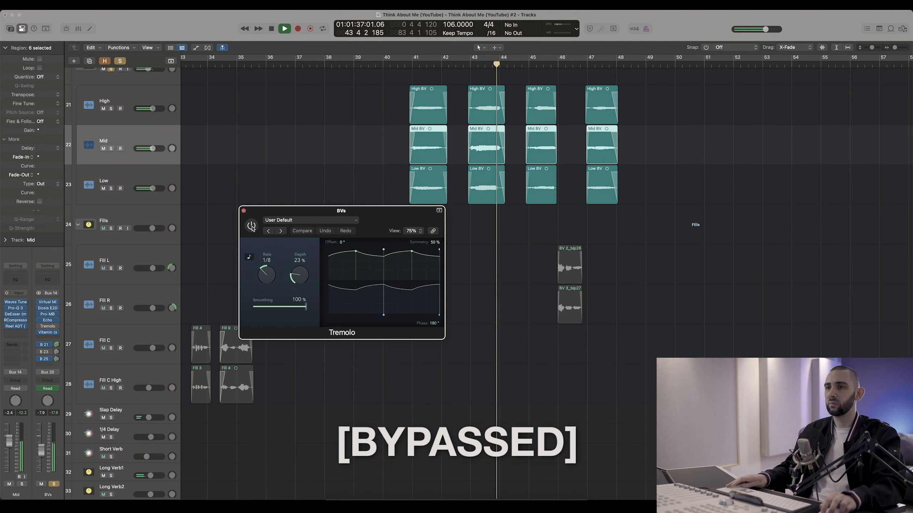
click(251, 226)
key(space)
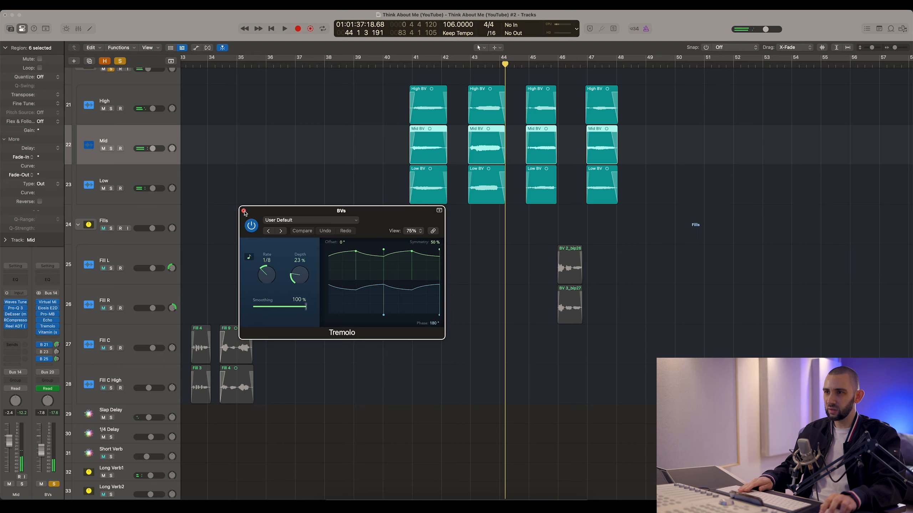
Step: Close Tremolo, show the whole arrangement's backing vocal and fill regions, and clear the region selection
click(244, 211)
key(super+Left)
key(super+Left)
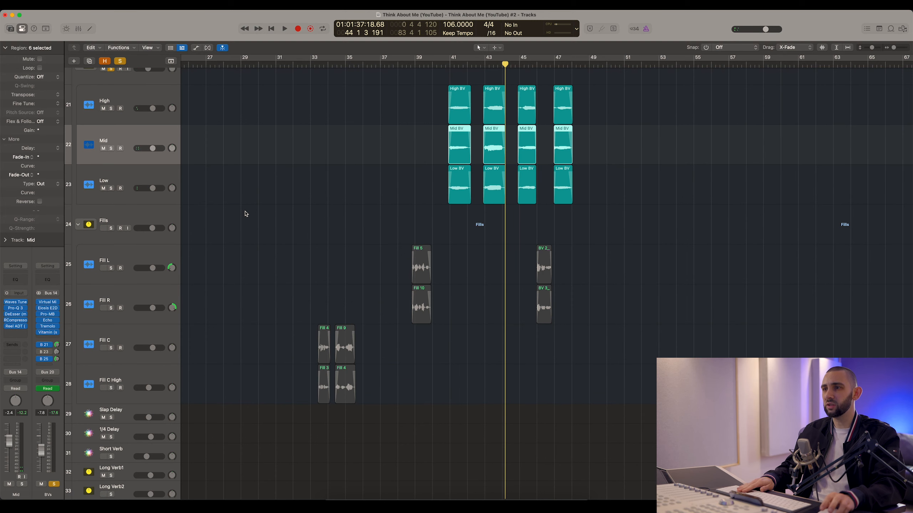
key(super+Left)
click(338, 202)
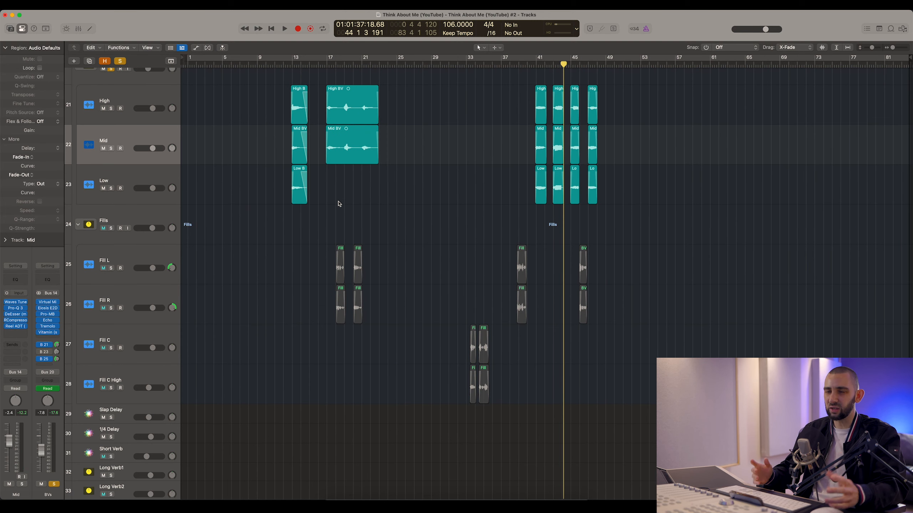
Step: Solo the Fills stack in place of the BVs and set the playhead near bar 17
scroll(339, 204, up, 2)
scroll(396, 194, up, 1)
scroll(453, 186, down, 2)
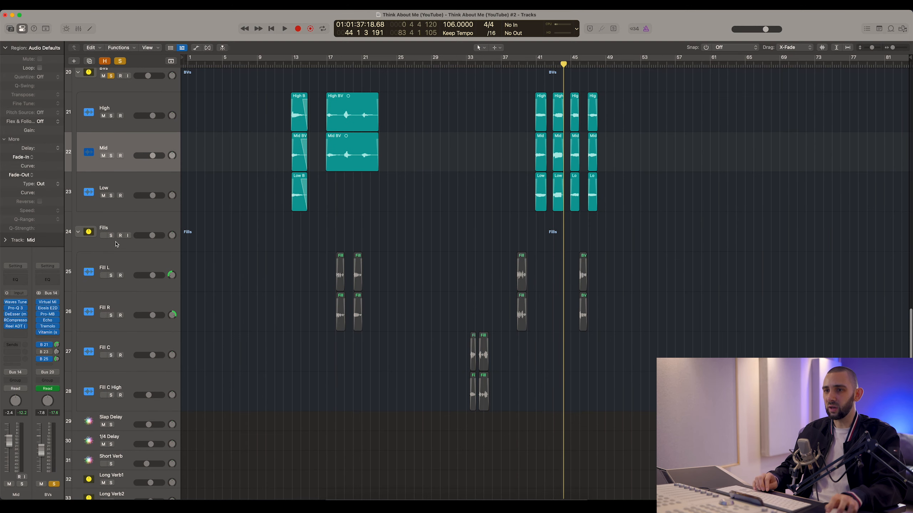
click(111, 237)
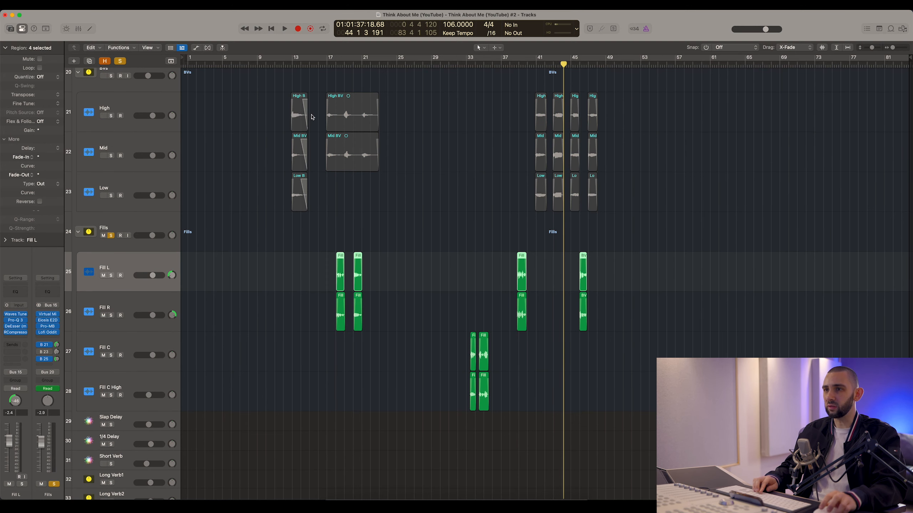
click(330, 65)
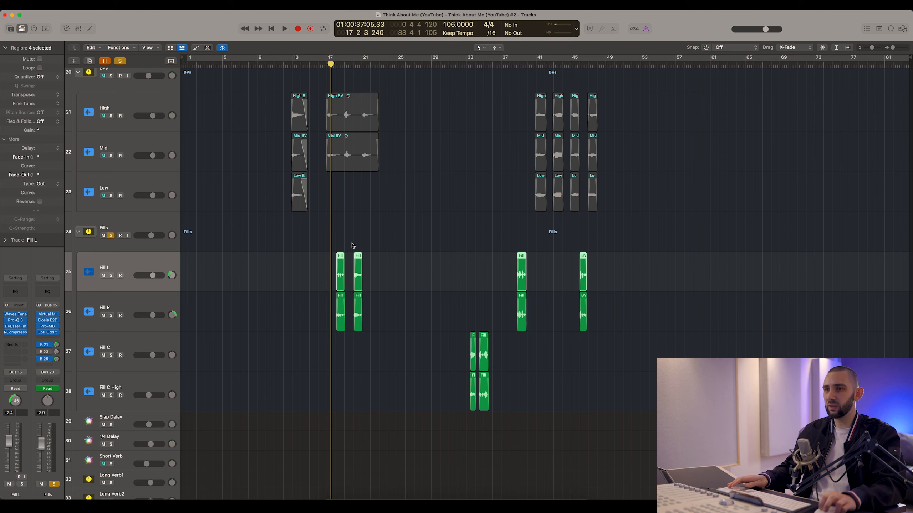
Step: Turn off the Fills stack's solo so that it sounds with the harmonies and backing vocals
scroll(123, 322, up, 3)
click(113, 303)
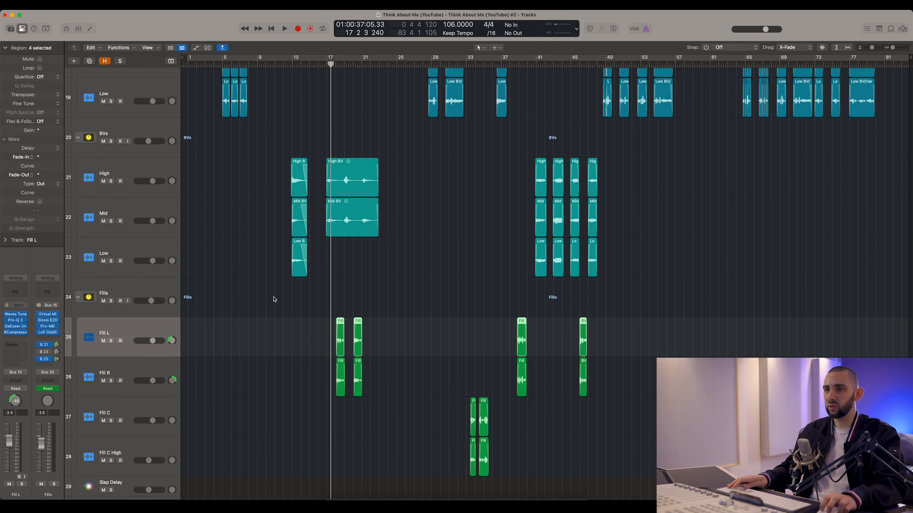
scroll(274, 300, up, 5)
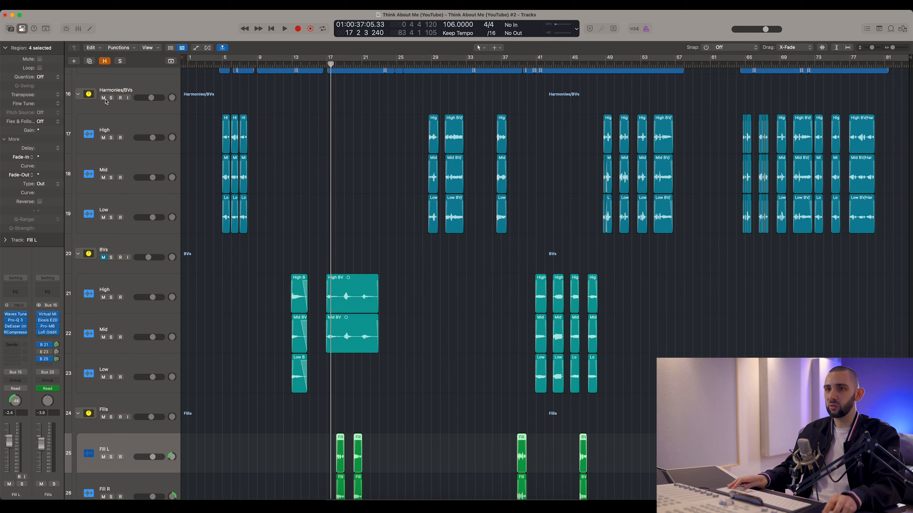
scroll(363, 371, down, 10)
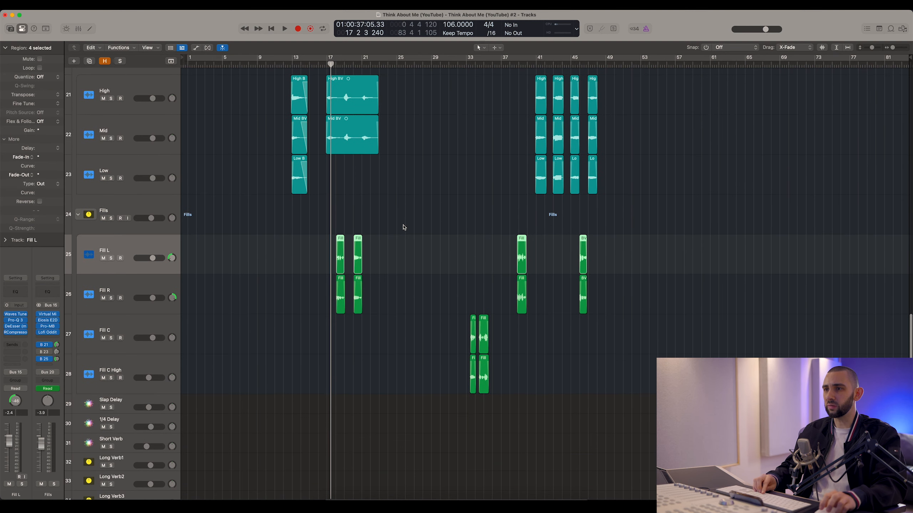
Step: Play the Fill C and Fill C High regions from around bar 33 with the timeline enlarged around them
click(466, 62)
key(space)
click(321, 299)
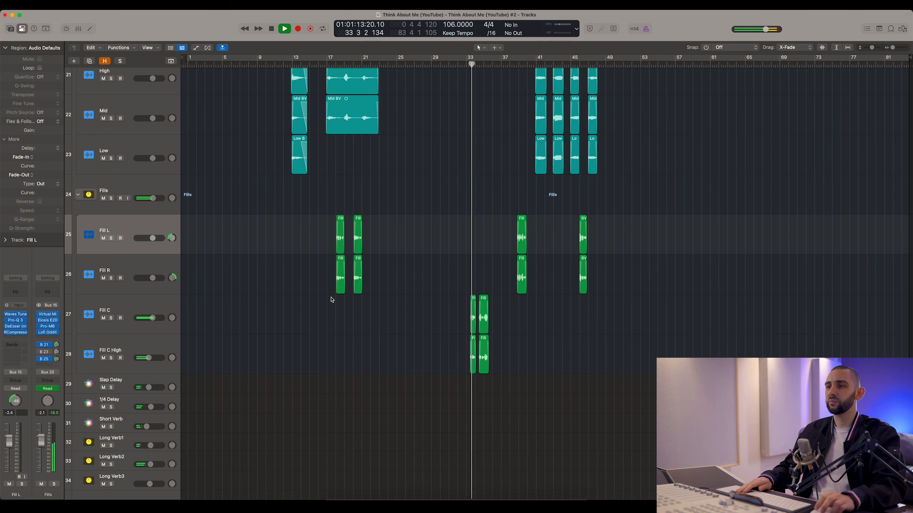
key(super+Right)
key(super+Right)
key(super+Right)
key(super+Right)
scroll(467, 272, right, 2)
scroll(474, 264, right, 2)
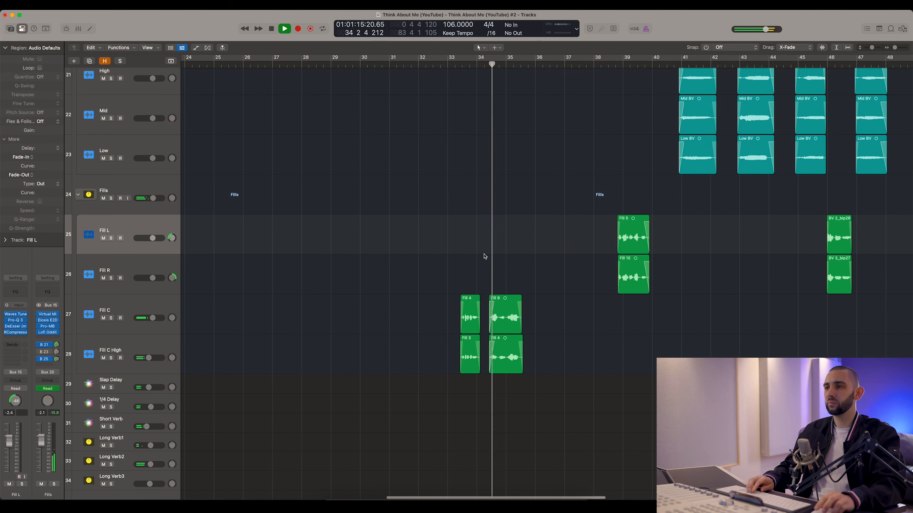
Step: Play the Fill L and Fill R regions from just before bar 39 twice, and stop with the Fill R track selected
click(613, 66)
scroll(447, 91, right, 10)
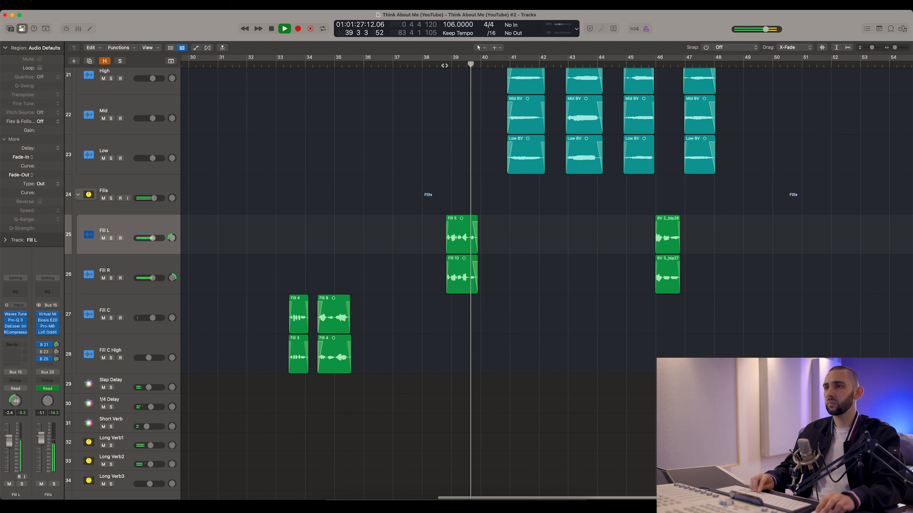
click(444, 62)
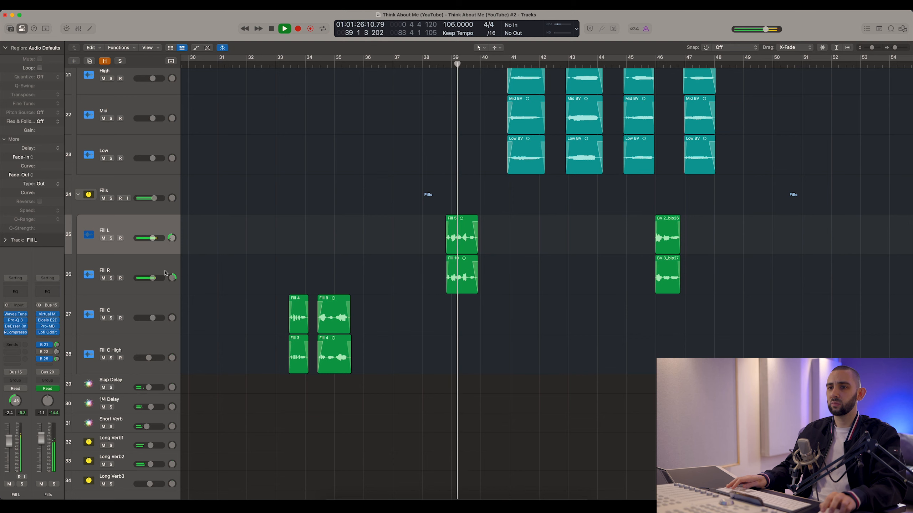
click(215, 260)
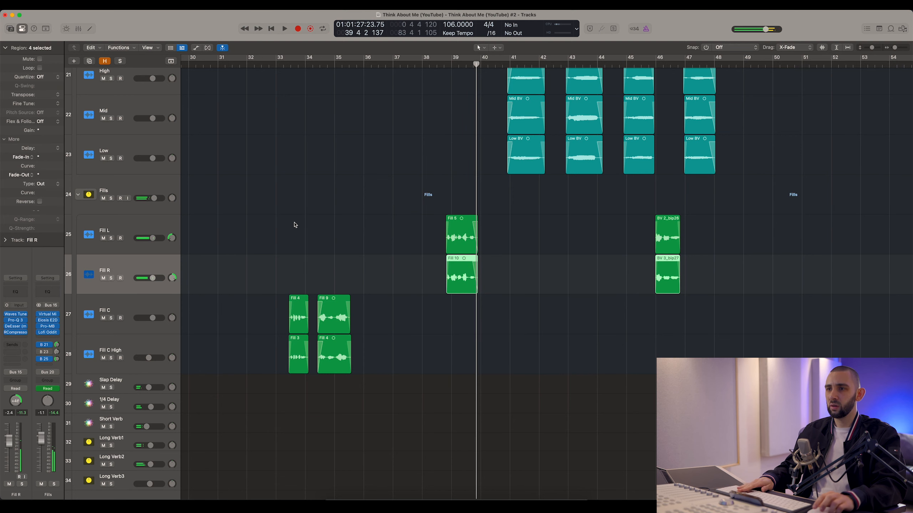
Step: Examine where the fill regions sit across the whole arrangement relative to the backing vocals
key(super+Left)
key(super+Left)
key(super+Left)
key(super+Left)
key(super+Left)
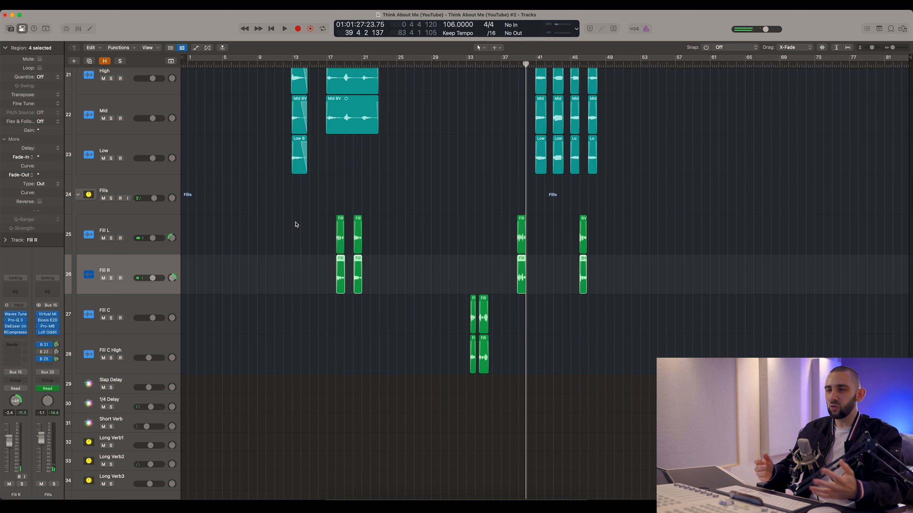
key(super+Right)
key(super+Right)
key(super+Right)
key(super+Right)
key(super+Right)
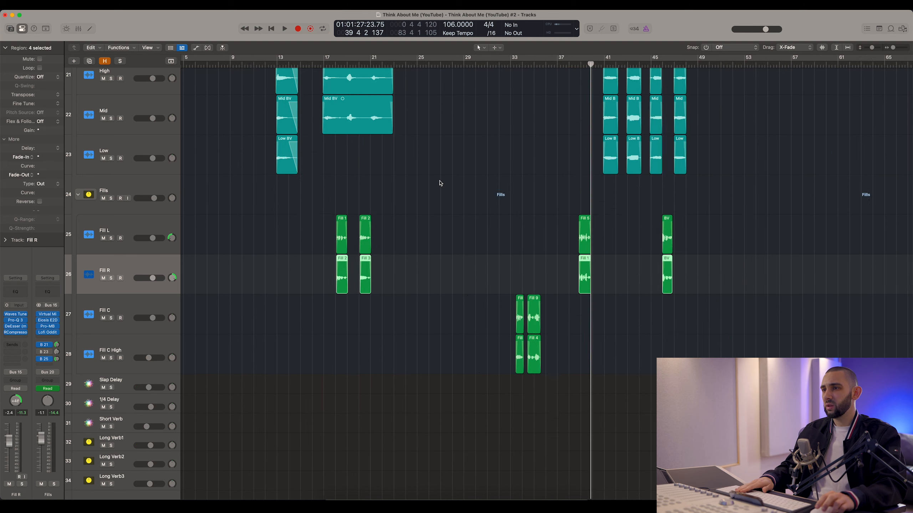
Step: Play the first Fill L and Fill R regions from just before bar 18, and return the playhead to their start
key(super+Left)
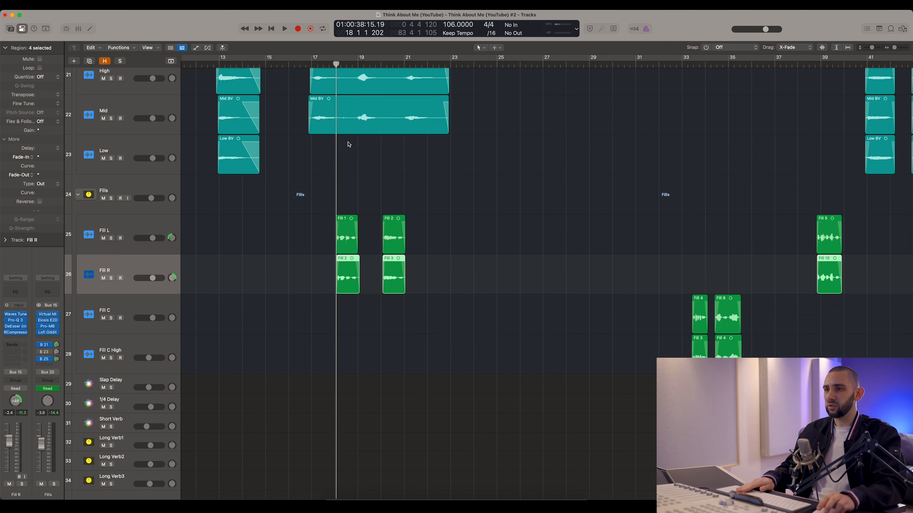
key(super+Left)
drag(334, 65, 331, 65)
key(space)
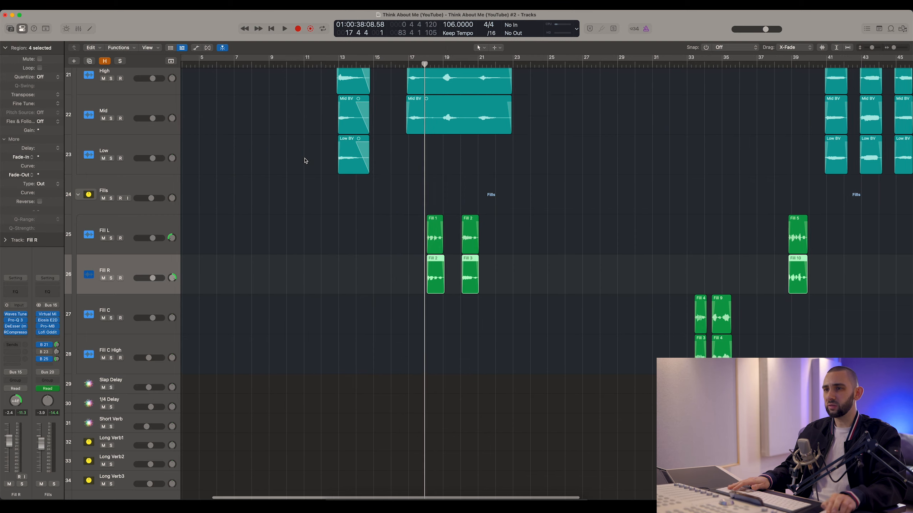
key(super+Right)
key(super+Right)
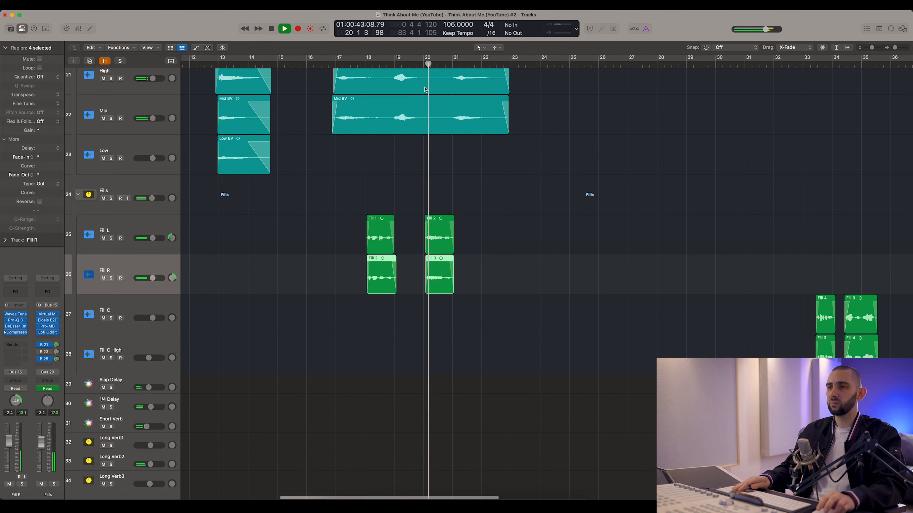
key(space)
click(364, 64)
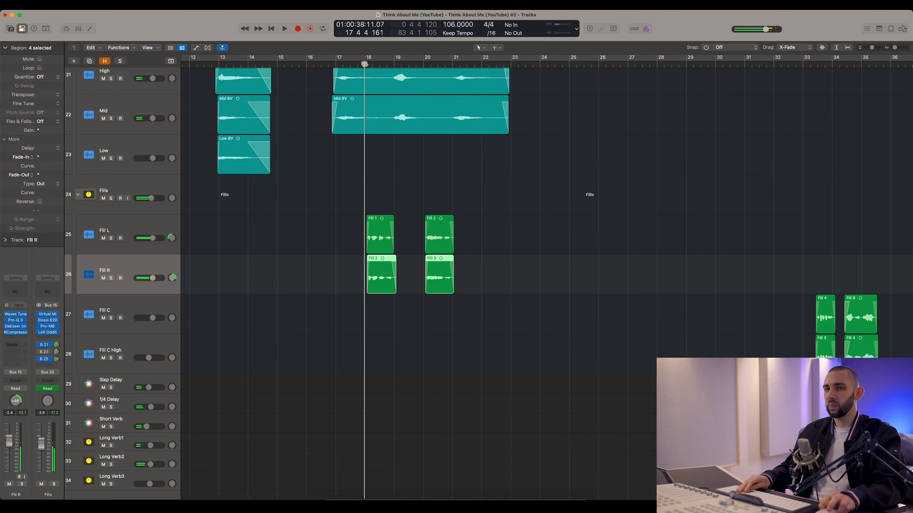
Step: Compare the channel strips of the Fill L and Fill R tracks, including their plug-ins and pan settings
key(Up)
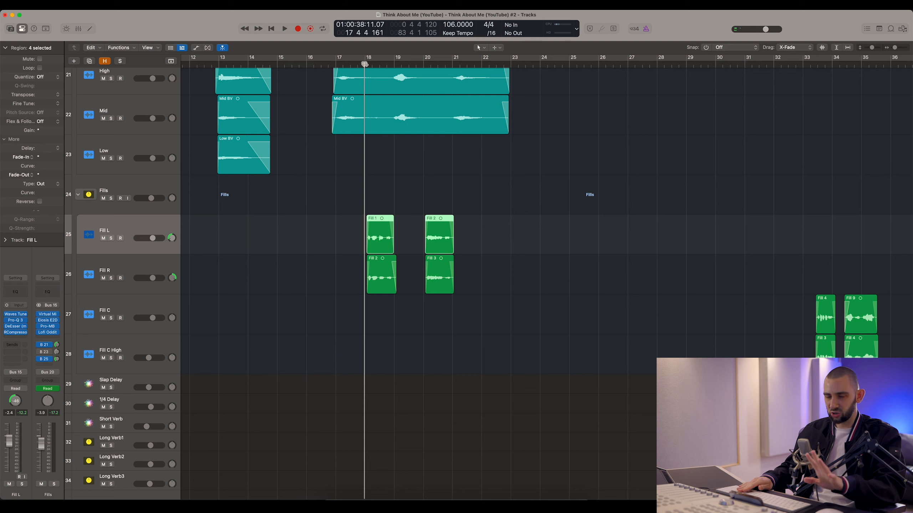
key(super+Left)
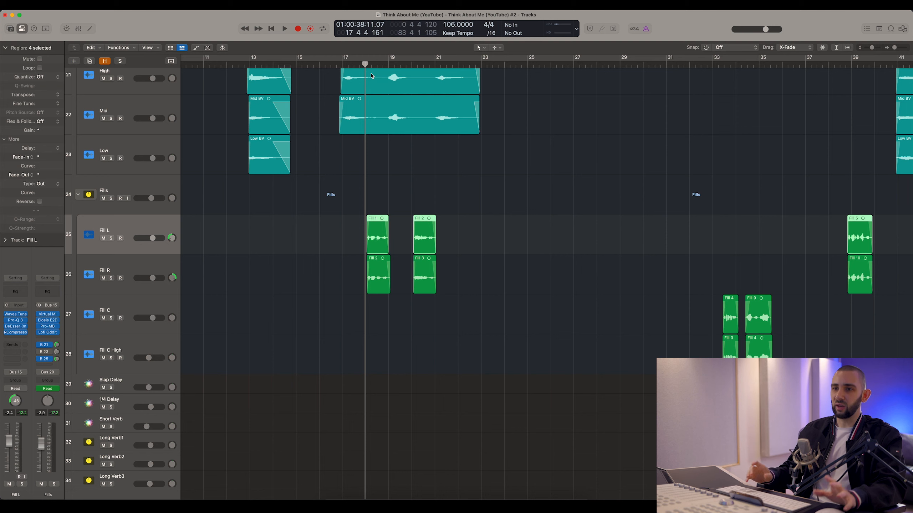
key(Down)
key(Up)
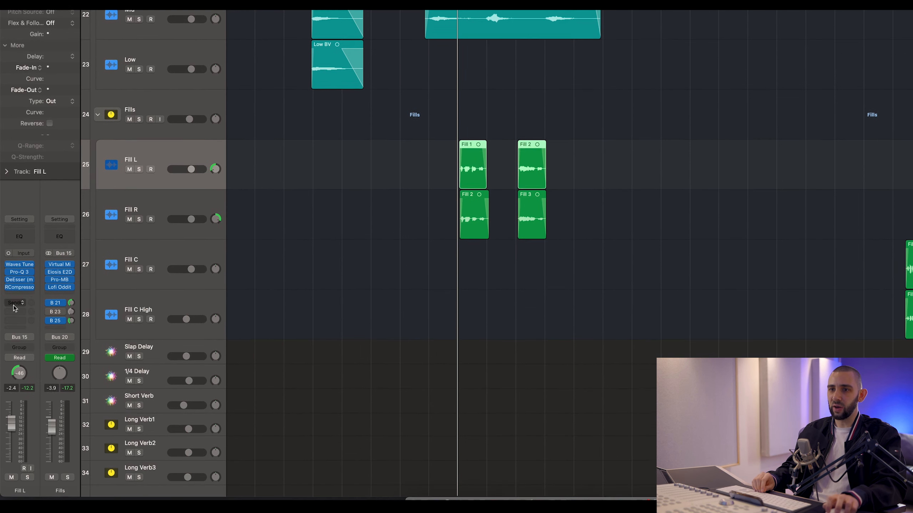
key(Down)
key(Up)
key(Down)
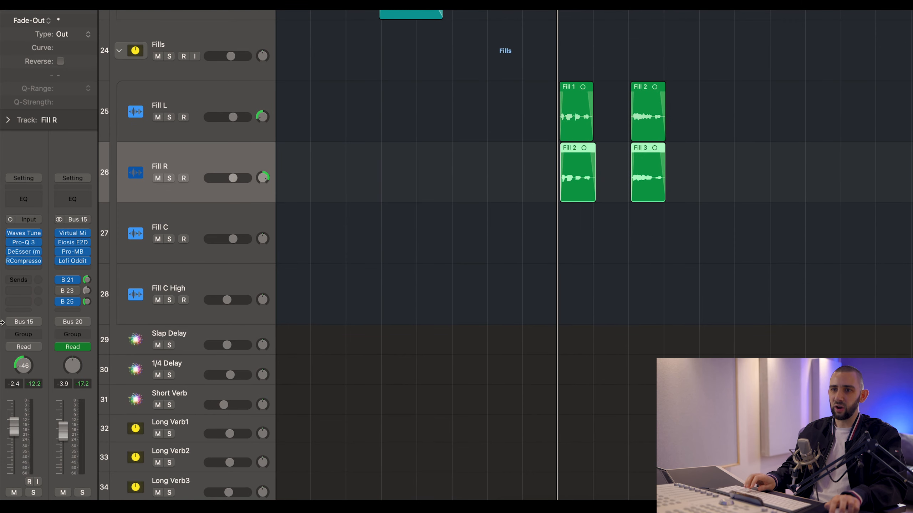
key(Up)
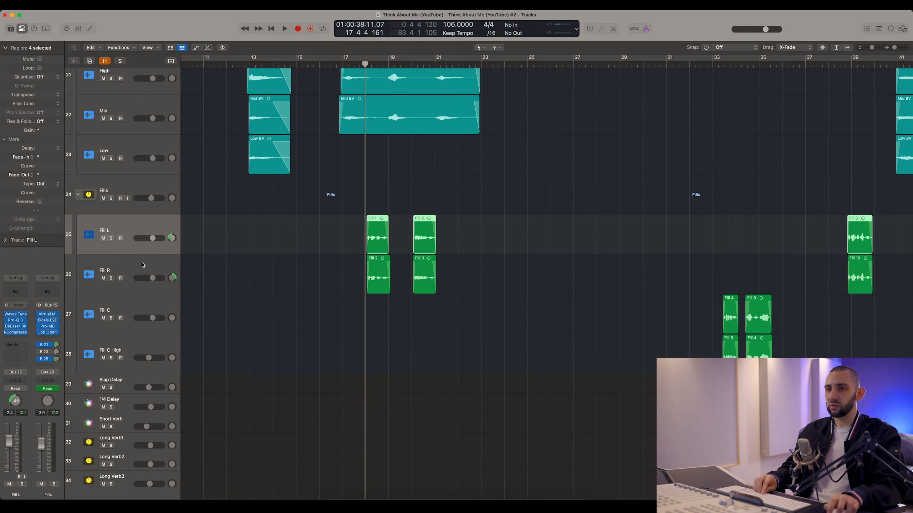
Step: Solo the Fill L and Fill R tracks, play their first regions enlarged, and stop with the playhead just before bar 18
click(111, 239)
key(space)
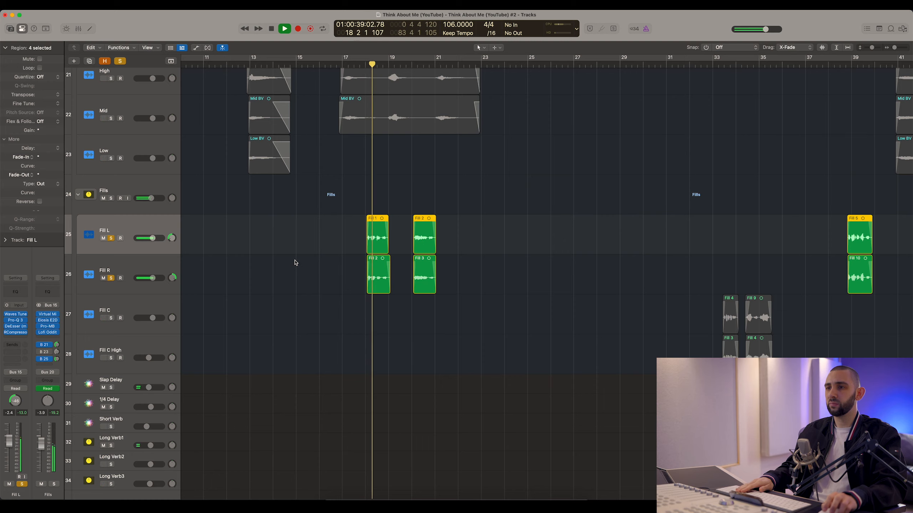
key(super+Right)
key(super+Right)
scroll(297, 261, right, 5)
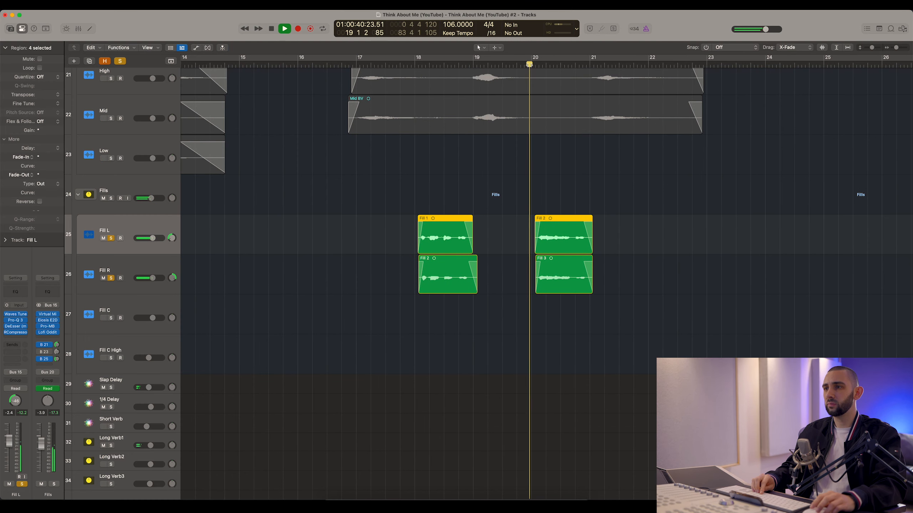
click(351, 65)
key(space)
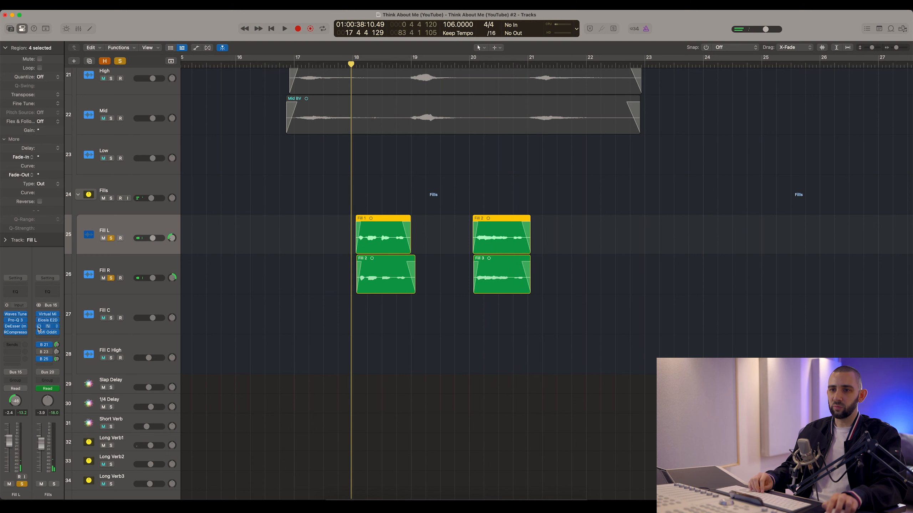
Step: Open the Fills bus's Lofi Oddity plug-in and place its window below the first Fill L and Fill R regions
click(48, 333)
drag(318, 104, 526, 146)
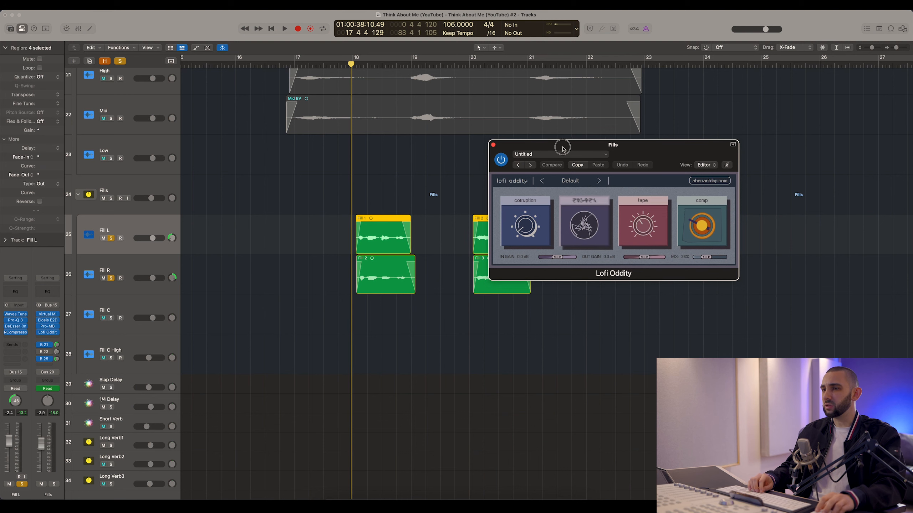
drag(563, 148, 442, 254)
scroll(455, 156, down, 3)
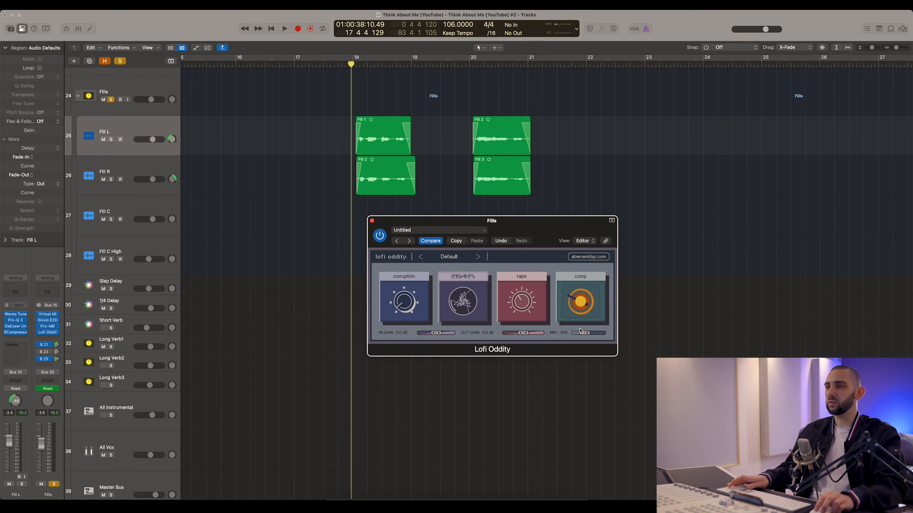
Step: Play the first Fill L and Fill R regions and raise Lofi Oddity's Mix to 95% to exaggerate the effect
key(Return)
click(579, 365)
key(space)
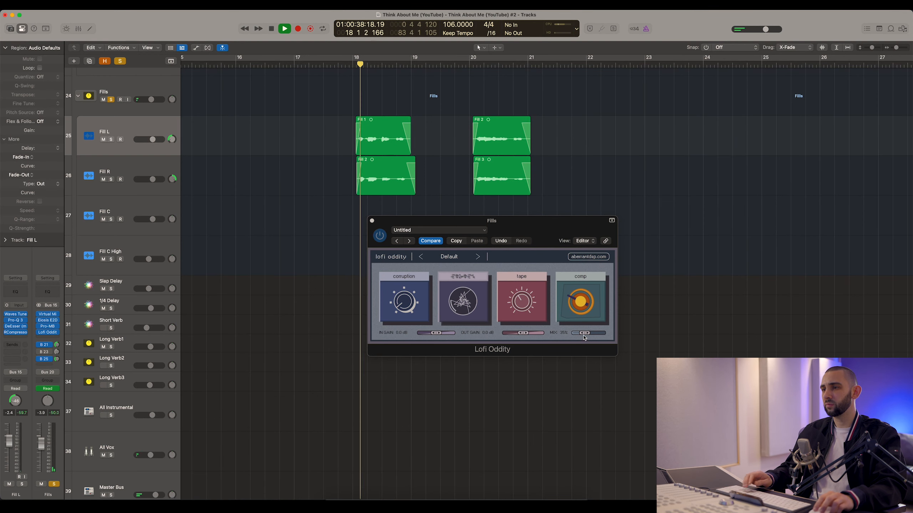
drag(583, 333, 599, 334)
key(Return)
click(647, 343)
key(Return)
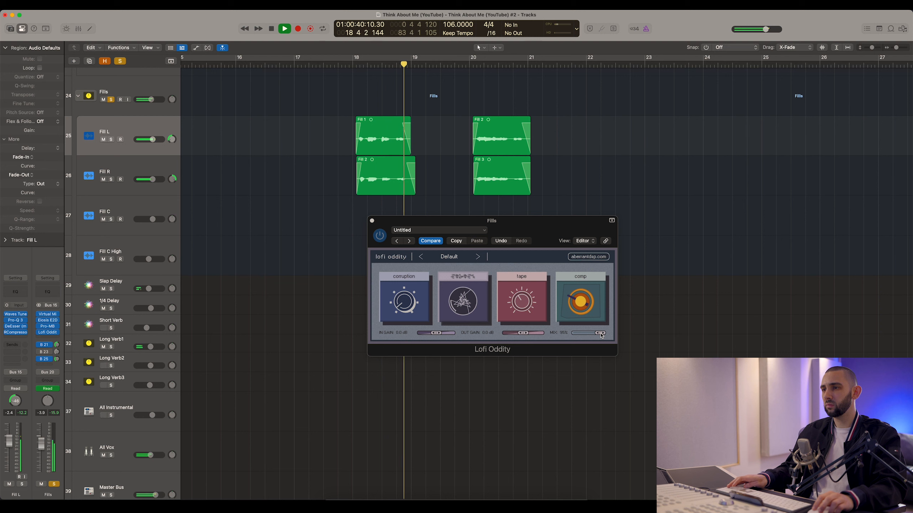
key(Return)
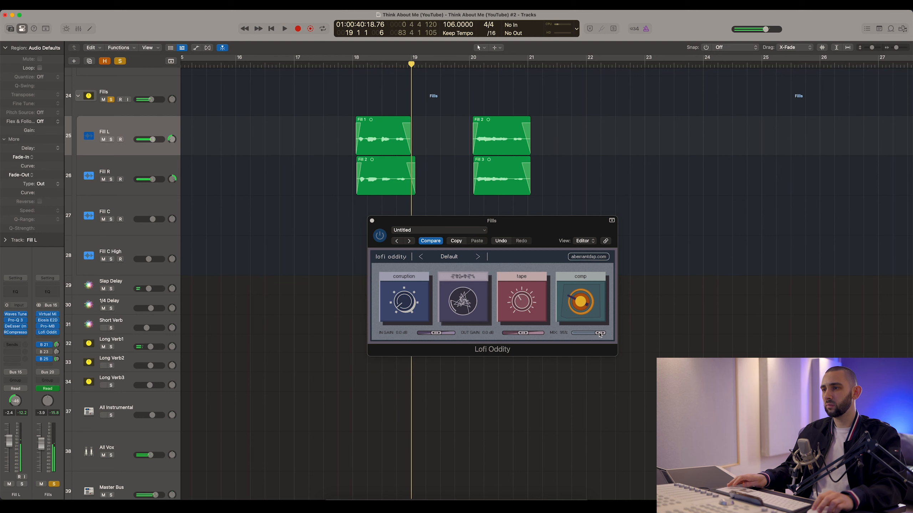
Step: Set Lofi Oddity's Mix back to 35% and play the second pair of Fill L and Fill R regions
drag(600, 334, 590, 334)
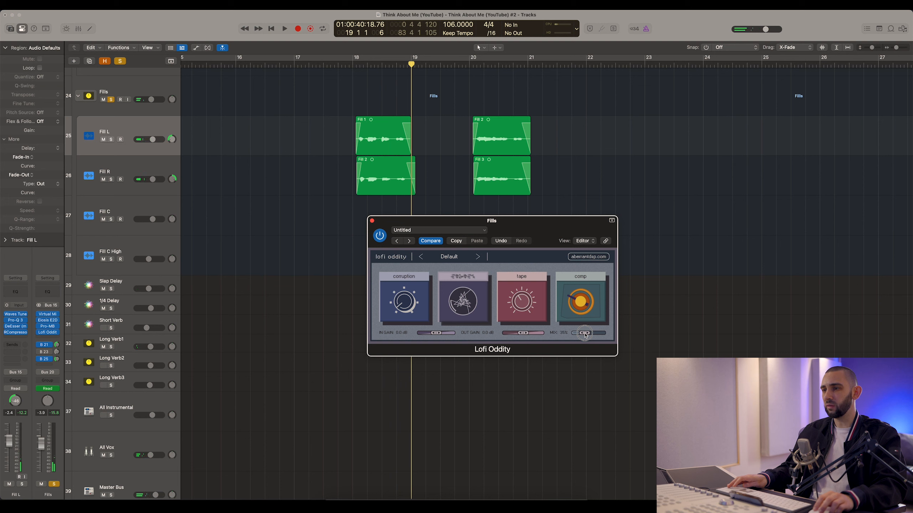
key(space)
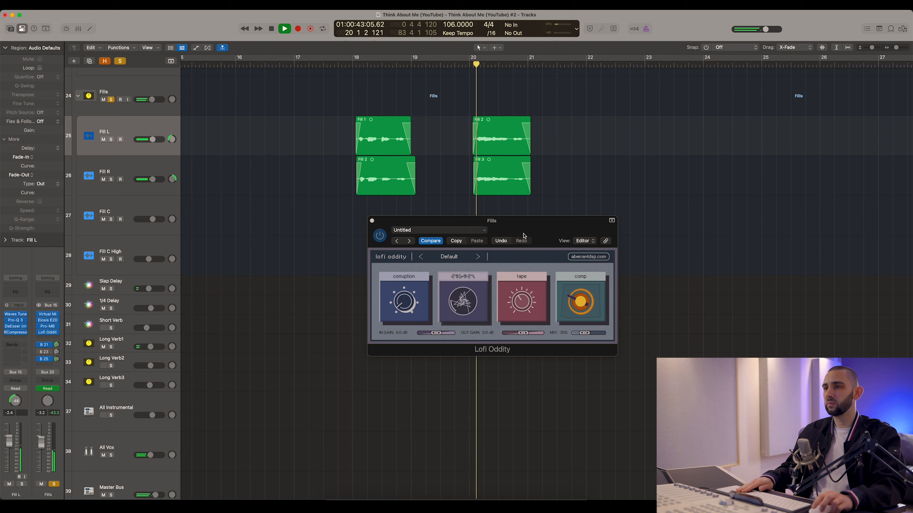
key(space)
Step: Examine the knobs of Lofi Oddity on the Fills bus, from corruption through tape to comp
mouse_move(395, 295)
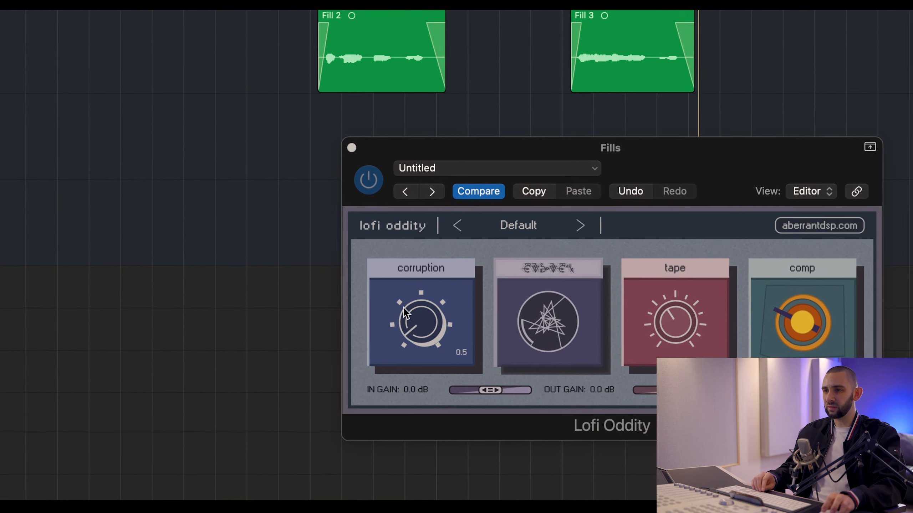
mouse_move(549, 336)
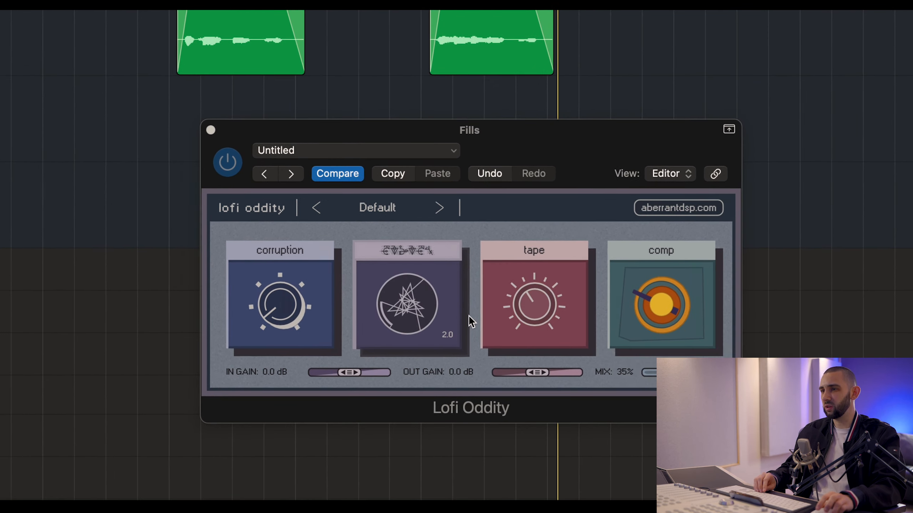
mouse_move(576, 311)
click(487, 310)
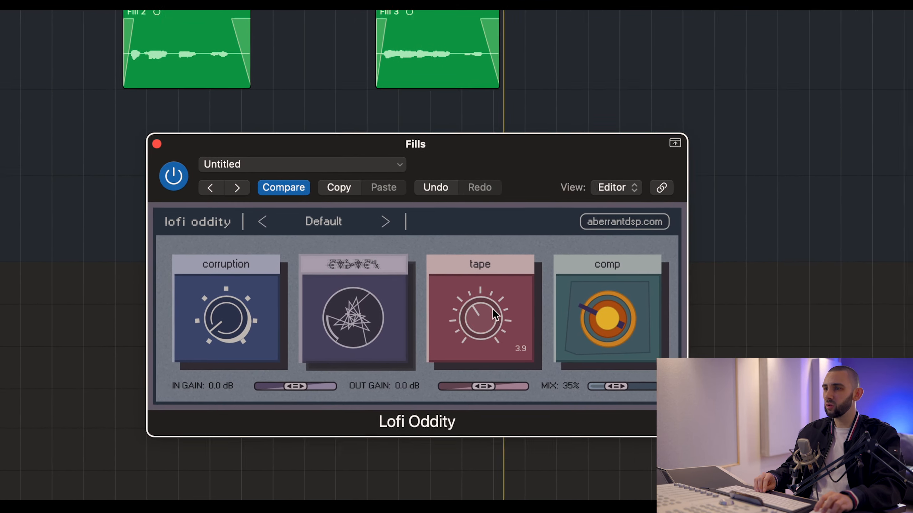
mouse_move(627, 318)
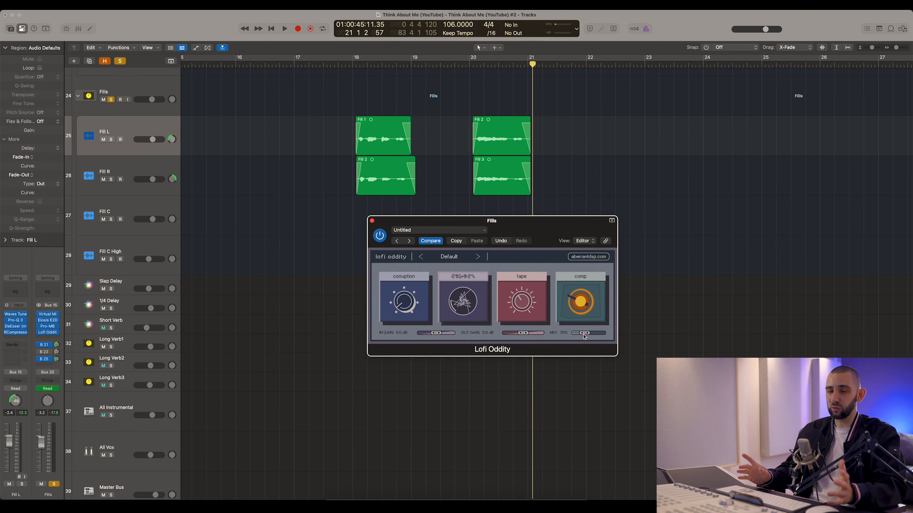
Step: Locate the next fills on the Fill C and Fill C High tracks and place the playhead there, just after bar 34
click(682, 276)
key(super+Left)
key(super+Left)
key(super+Left)
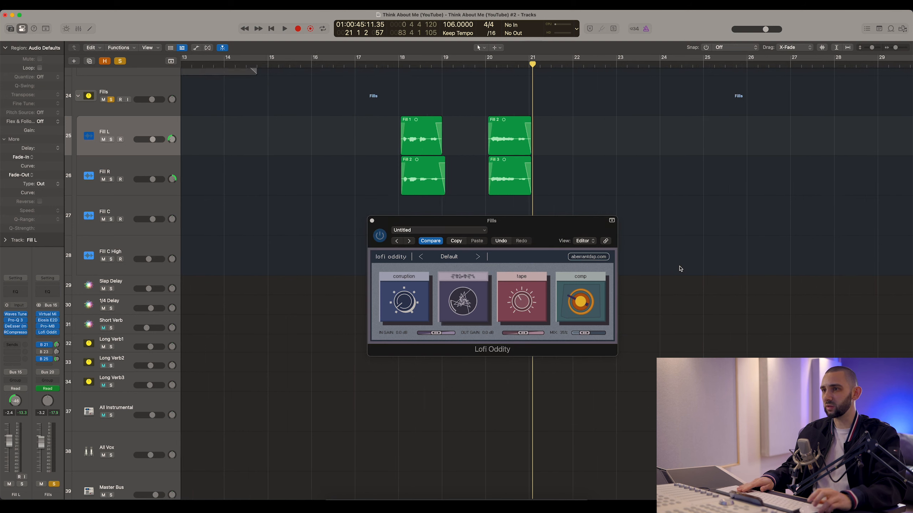
scroll(680, 266, right, 4)
scroll(623, 200, right, 2)
scroll(623, 199, right, 1)
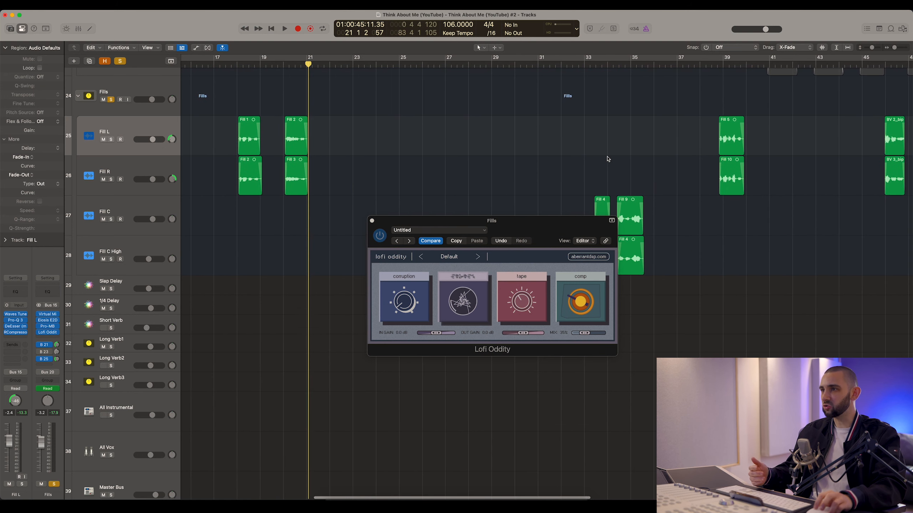
scroll(606, 157, down, 2)
click(615, 64)
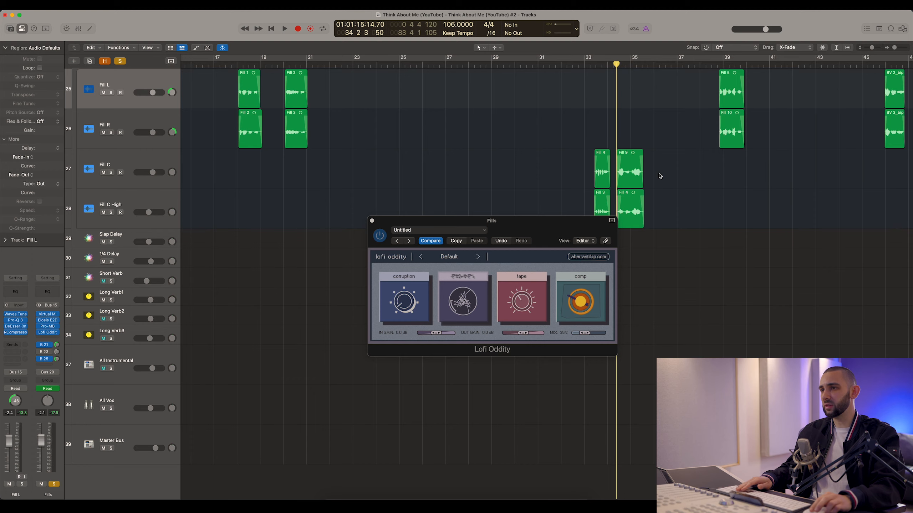
scroll(659, 176, right, 6)
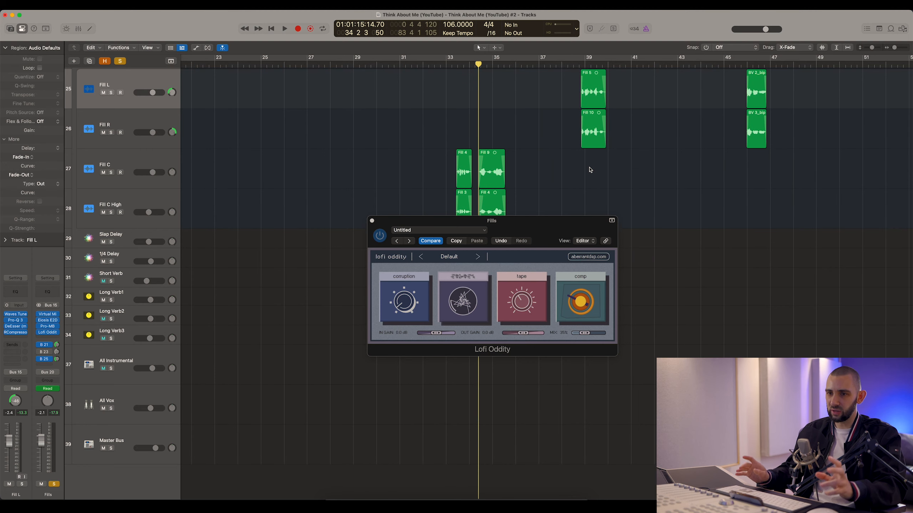
Step: Play the soloed Fill C and Fill C High regions with Lofi Oddity bypassed, and switch the plug-in back on
scroll(591, 170, up, 1)
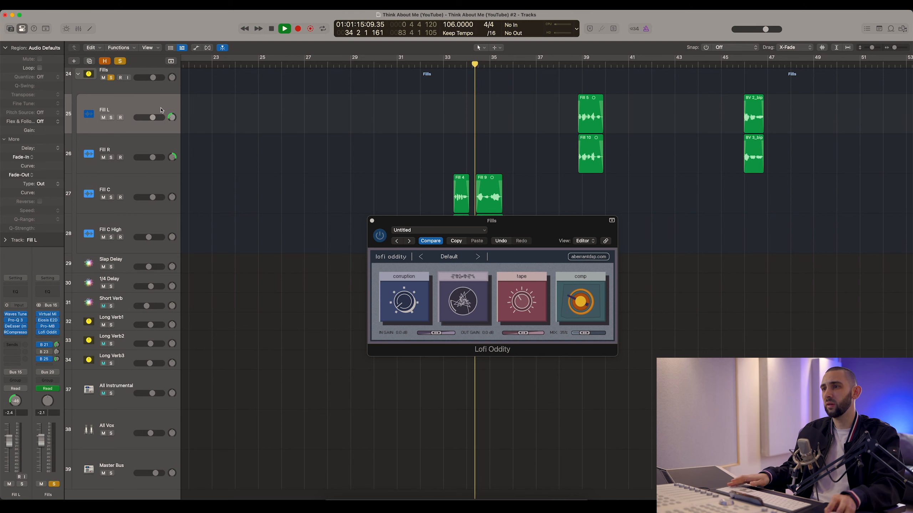
scroll(341, 145, down, 1)
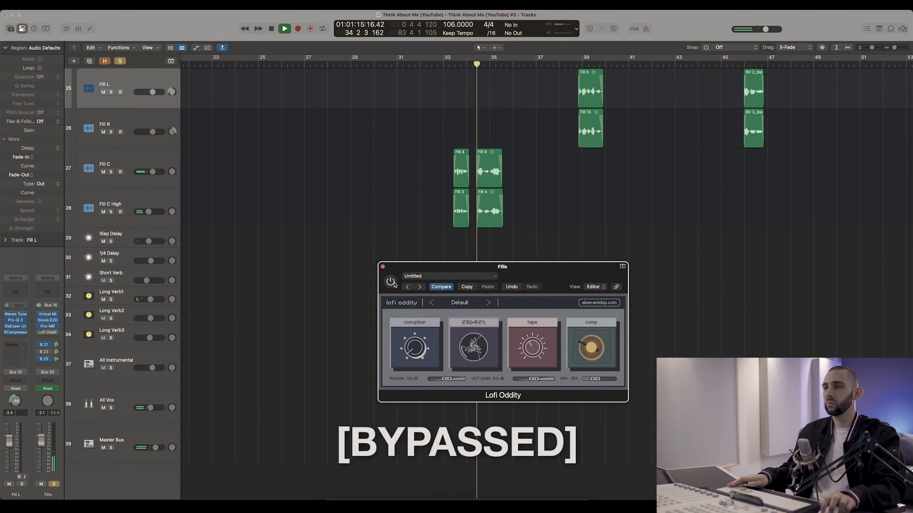
click(390, 282)
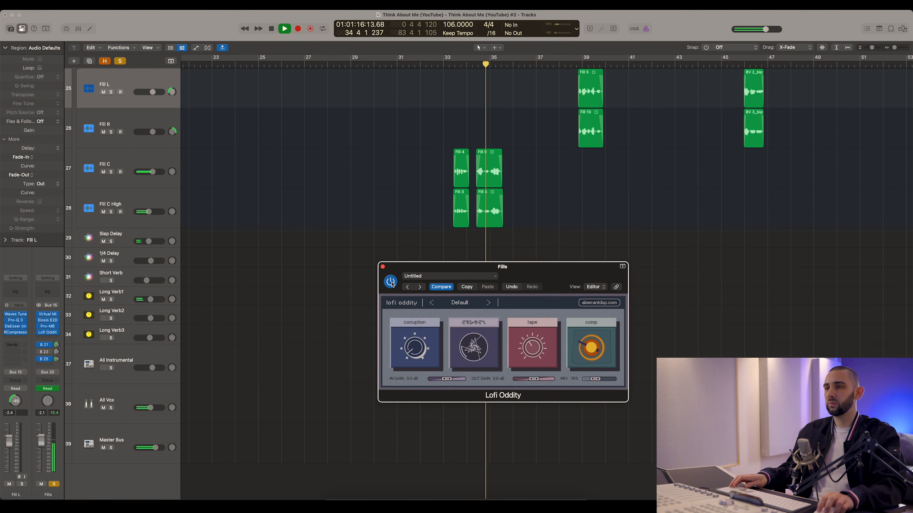
Step: Clear the solo and close Lofi Oddity while the Fill C and Fill C High regions play in the full mix
click(120, 61)
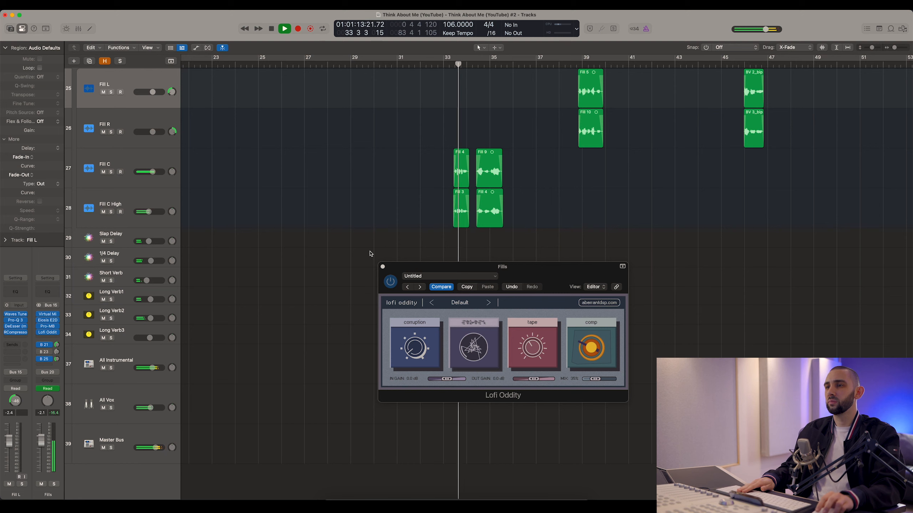
click(383, 267)
scroll(381, 268, up, 3)
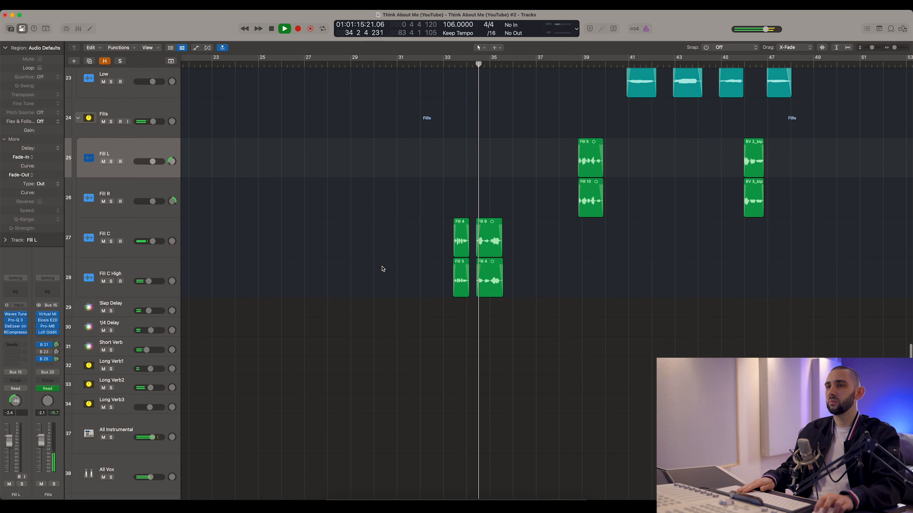
scroll(382, 268, up, 5)
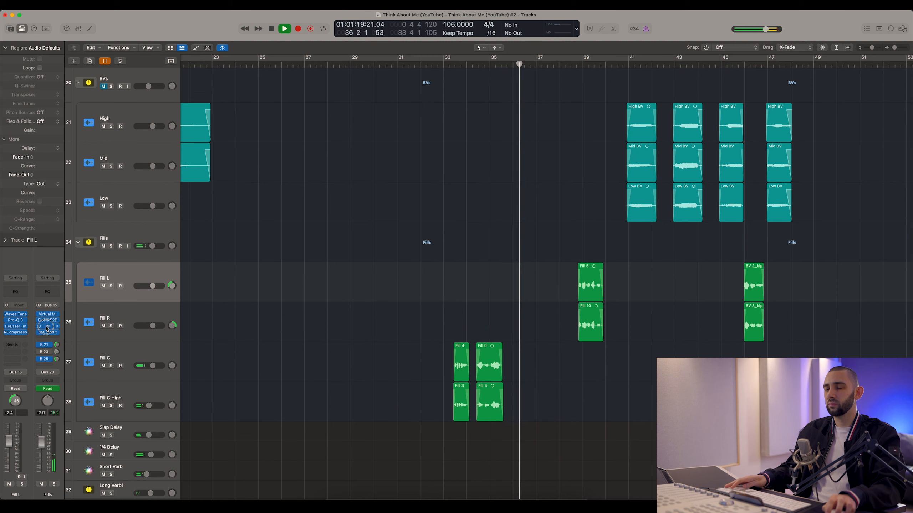
click(47, 327)
click(46, 327)
Step: Stop playback and show the volume automation on the backing vocal and fill tracks
key(super+Left)
key(super+Left)
key(super+Left)
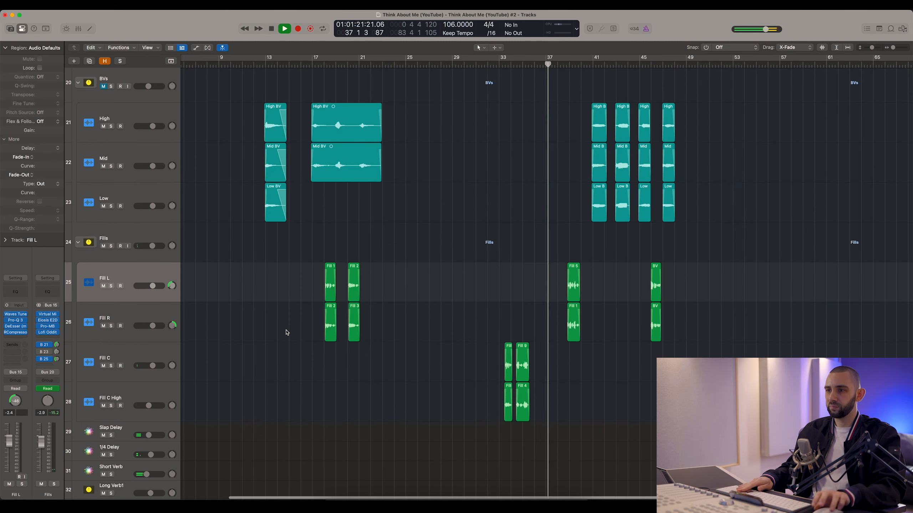
key(space)
key(a)
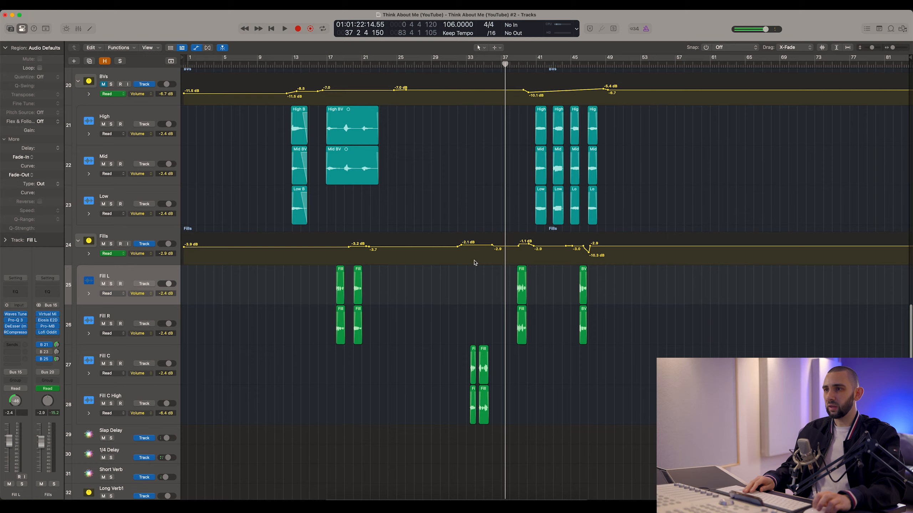
scroll(413, 292, up, 4)
scroll(409, 294, up, 3)
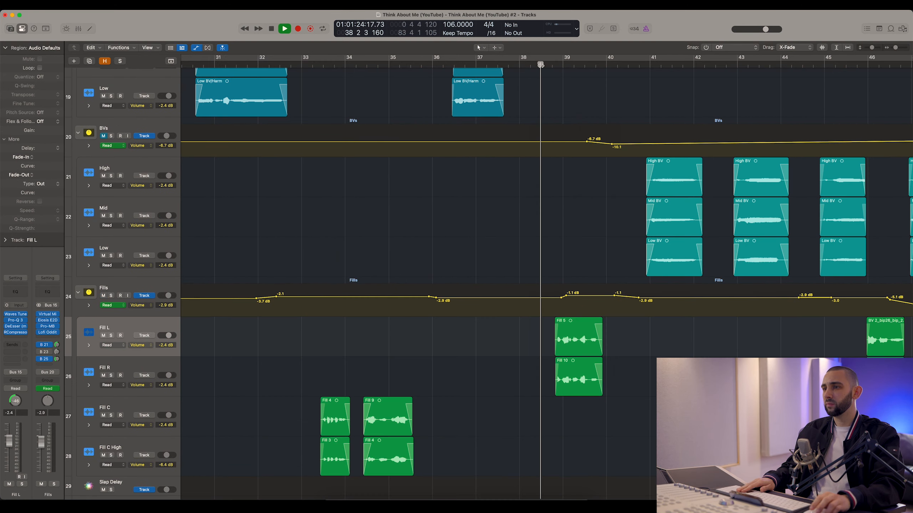
Step: Play the Fill L and Fill R regions around bar 39 from just before them, following the Fills bus's volume automation
scroll(467, 279, right, 3)
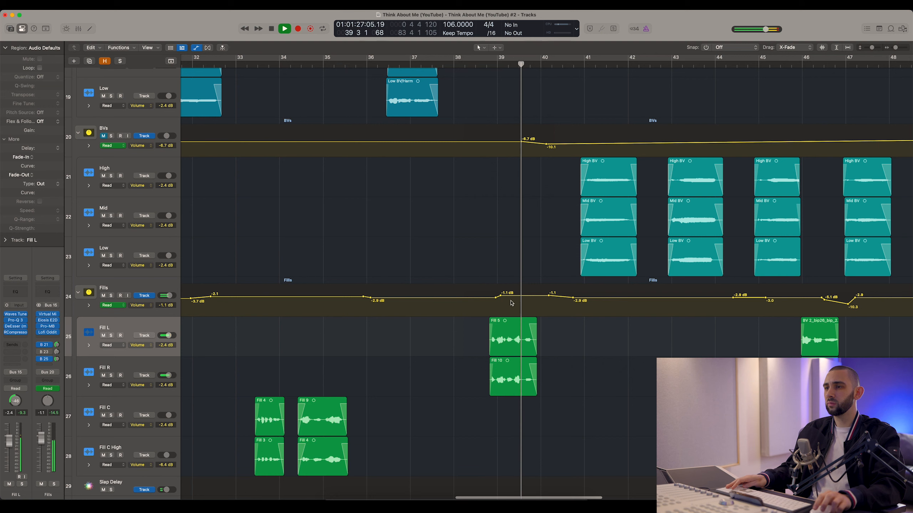
key(space)
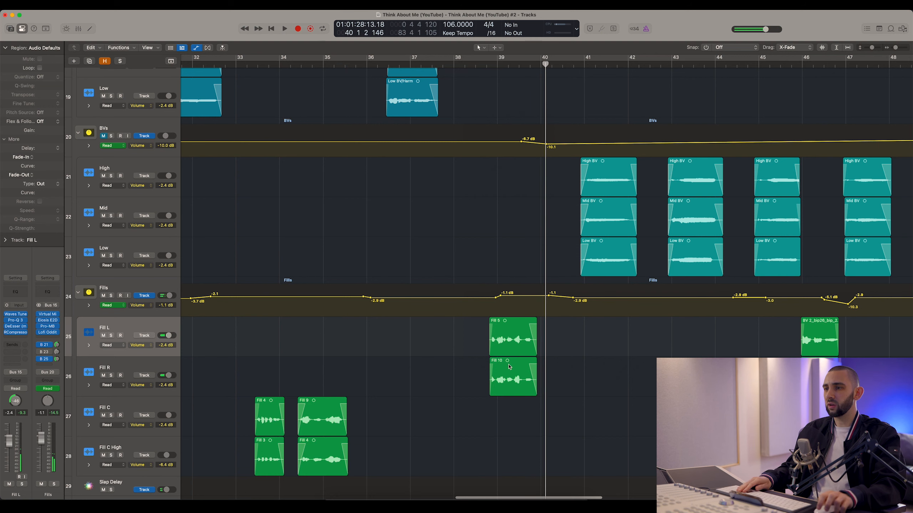
click(480, 62)
scroll(496, 152, up, 10)
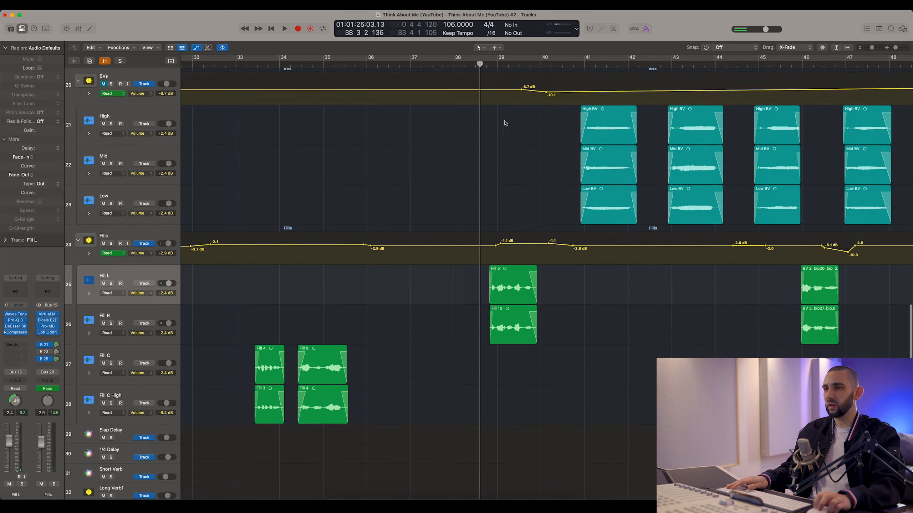
scroll(496, 334, down, 11)
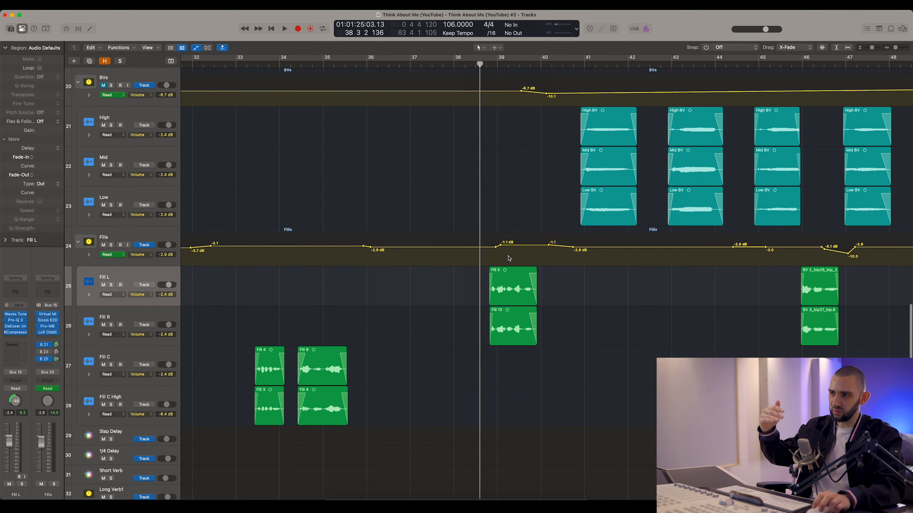
key(space)
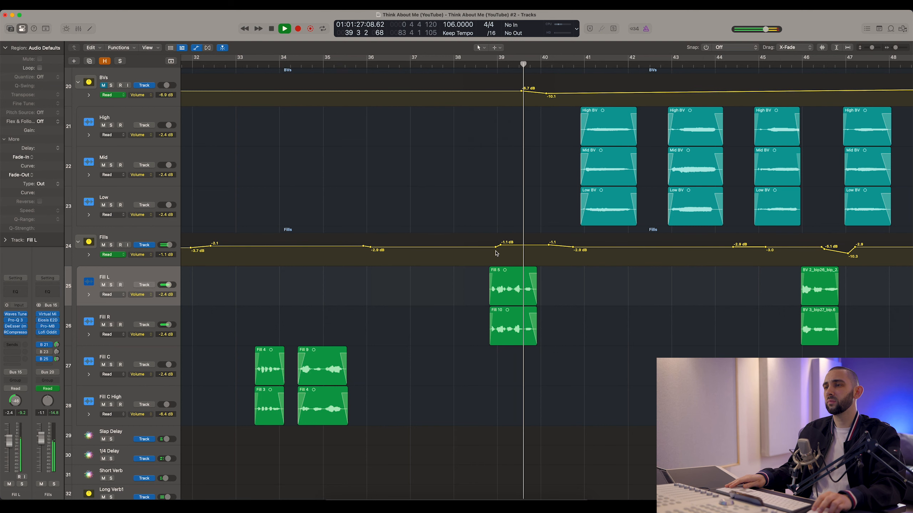
key(space)
Step: Examine the volume automation of the Harmonies/BVs, BVs and Fills buses around bars 35 to 49
key(super+Left)
key(super+Left)
key(super+Left)
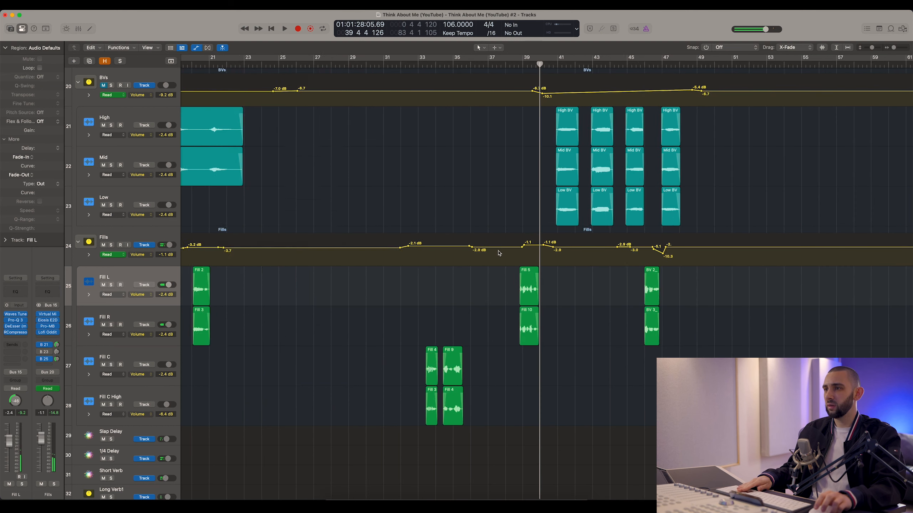
scroll(589, 144, up, 3)
key(super+Right)
key(super+Right)
scroll(588, 156, right, 6)
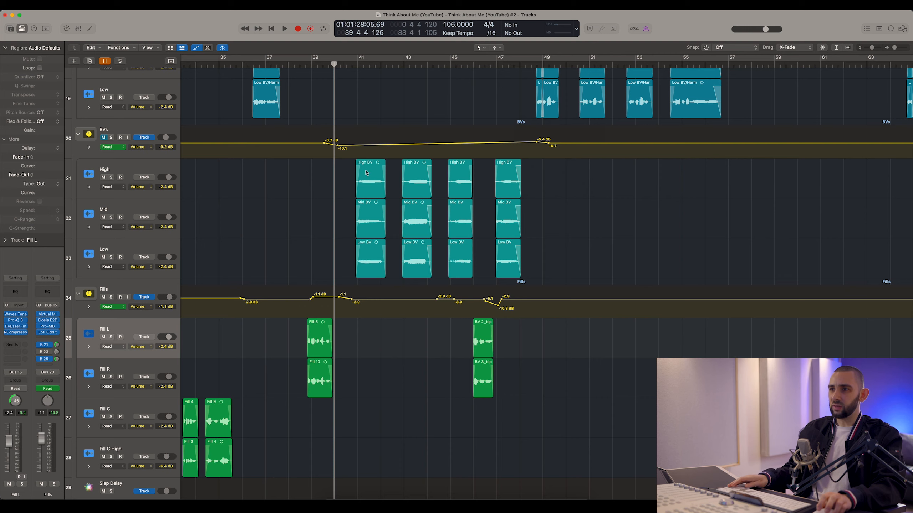
scroll(368, 186, up, 5)
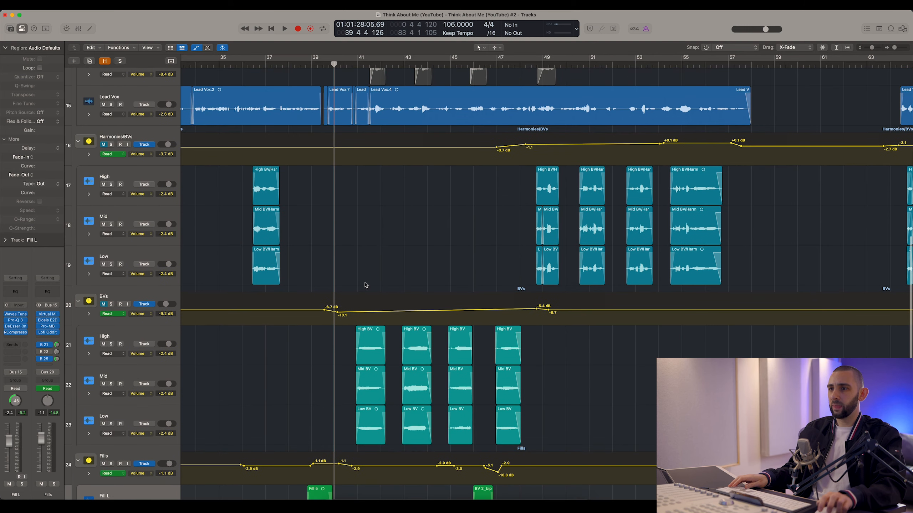
Step: Play the BVs regions from around bar 39 to bar 47, following the BVs bus's rising volume automation, and stop playback
key(space)
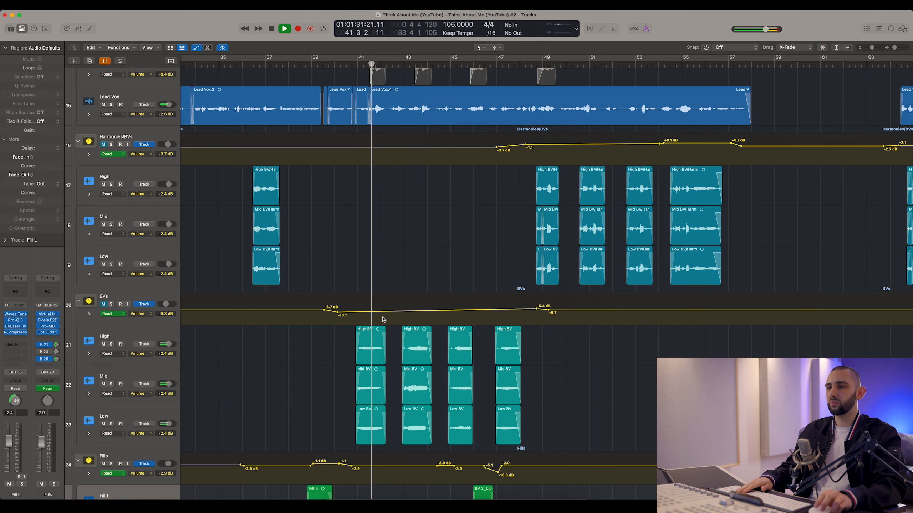
scroll(379, 318, down, 1)
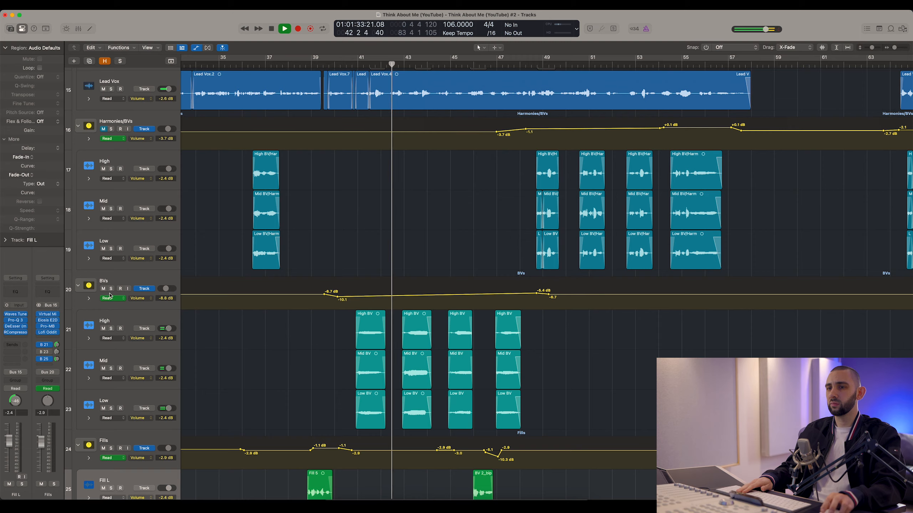
scroll(297, 327, down, 3)
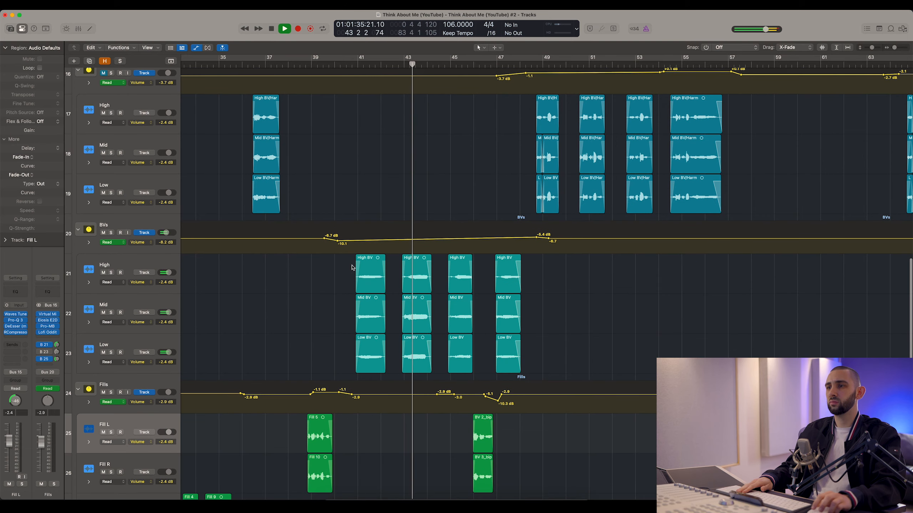
scroll(324, 238, down, 1)
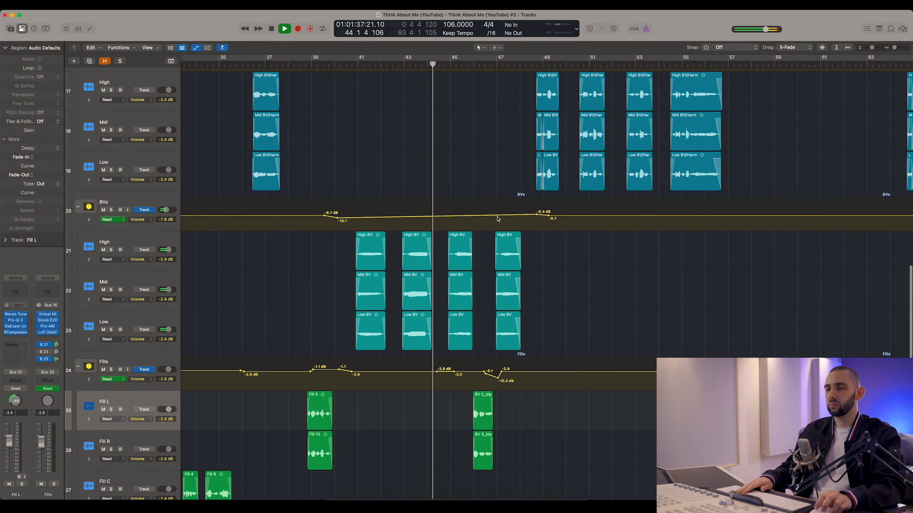
scroll(489, 219, down, 1)
scroll(489, 219, down, 1)
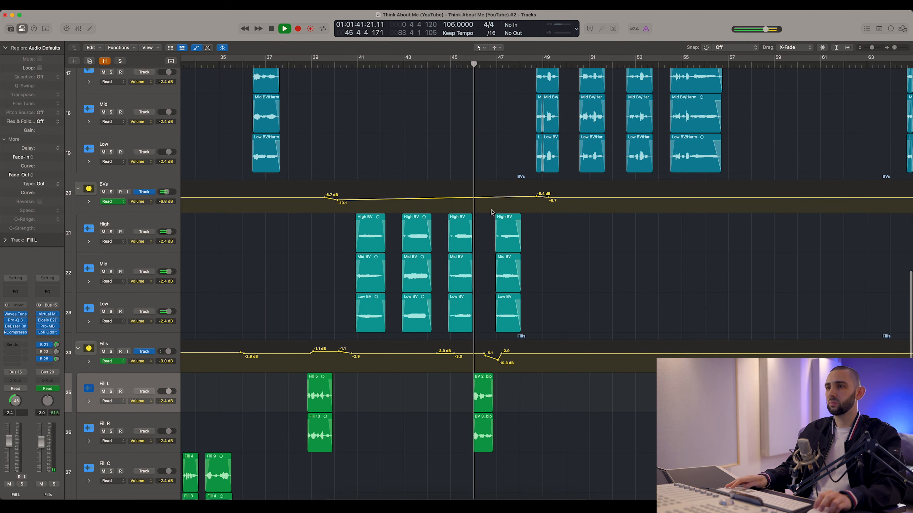
scroll(492, 213, up, 5)
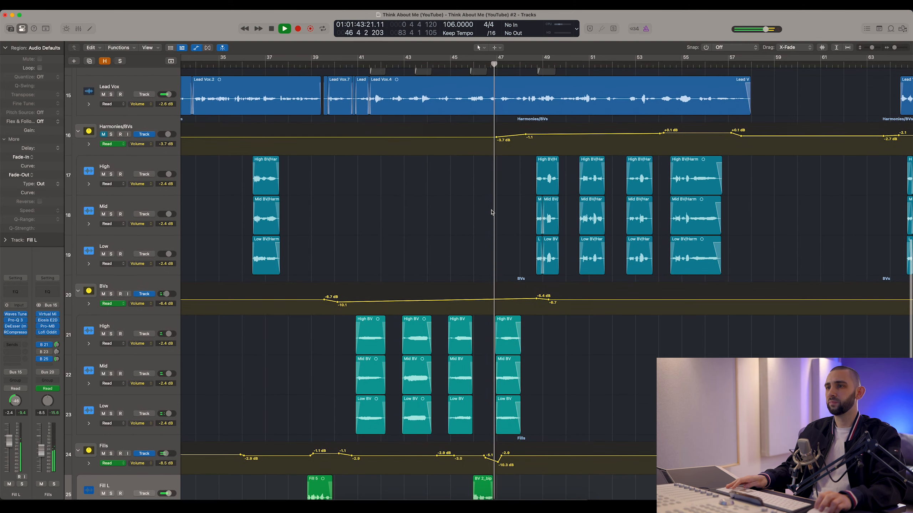
scroll(492, 212, down, 1)
scroll(492, 213, down, 1)
key(space)
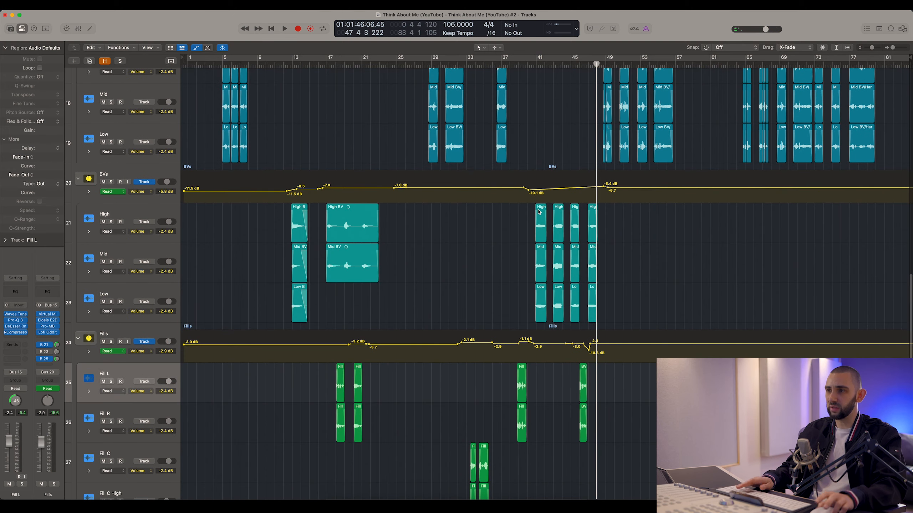
Step: Examine the volume automation of the Harmonies/BVs, BVs and Fills buses across the whole song
scroll(539, 212, down, 5)
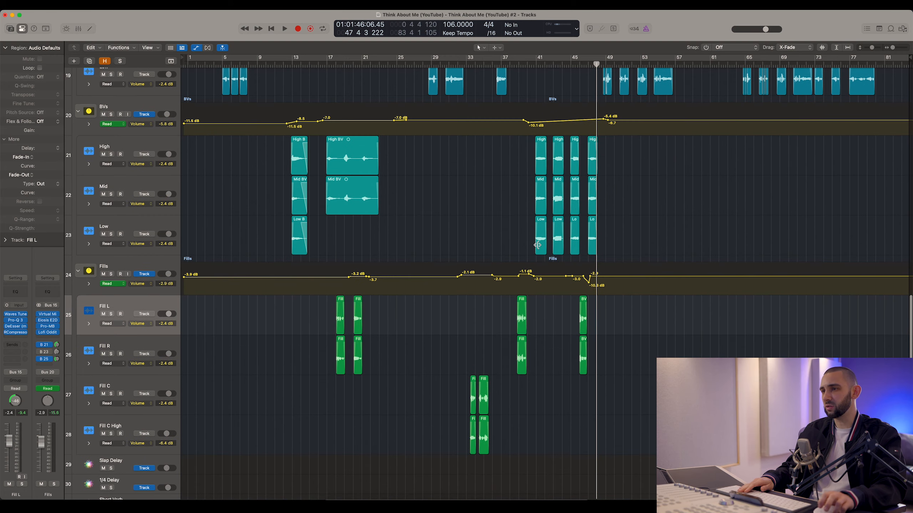
scroll(539, 245, up, 6)
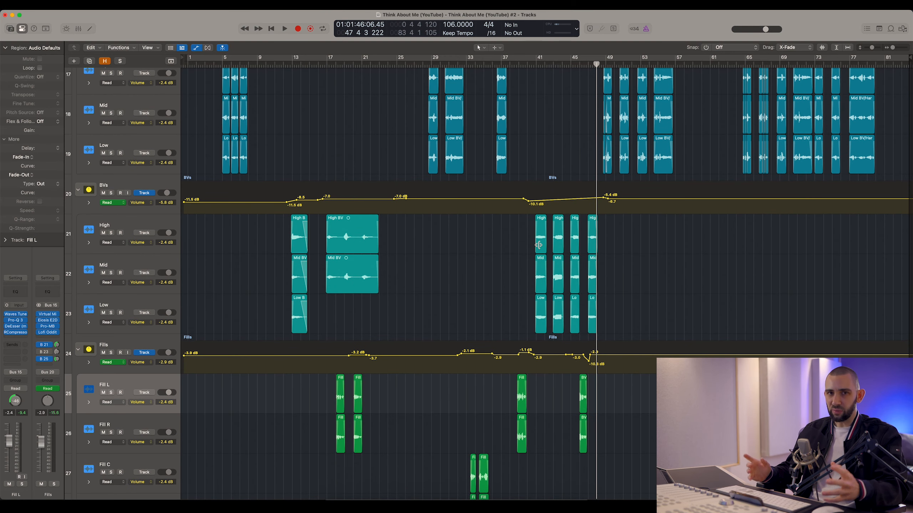
scroll(539, 245, up, 4)
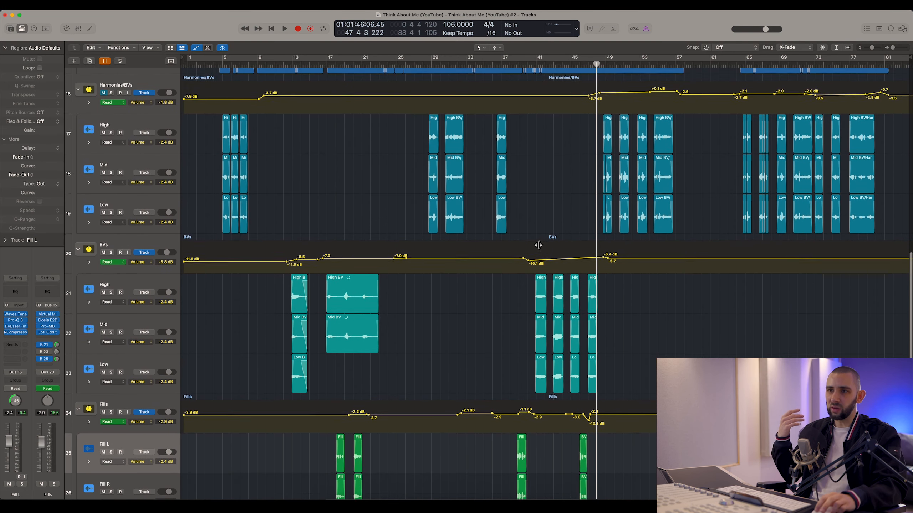
scroll(538, 245, up, 3)
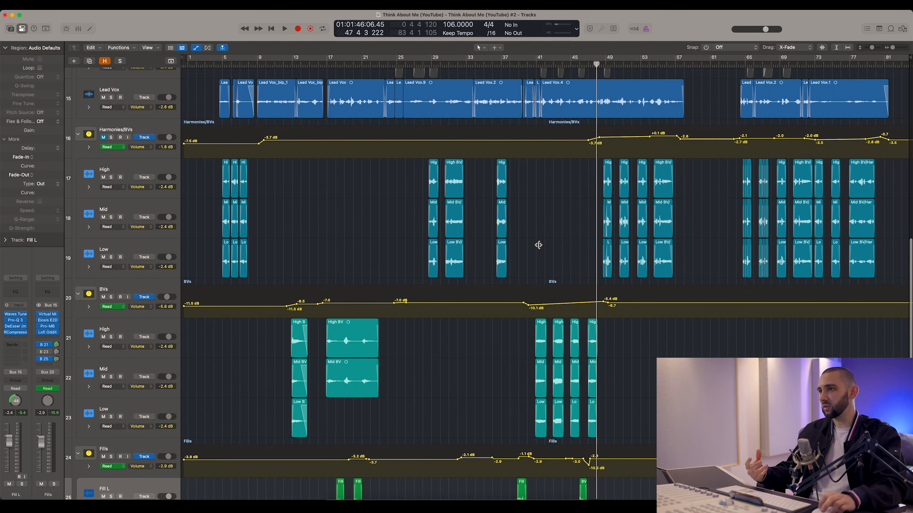
scroll(539, 246, up, 2)
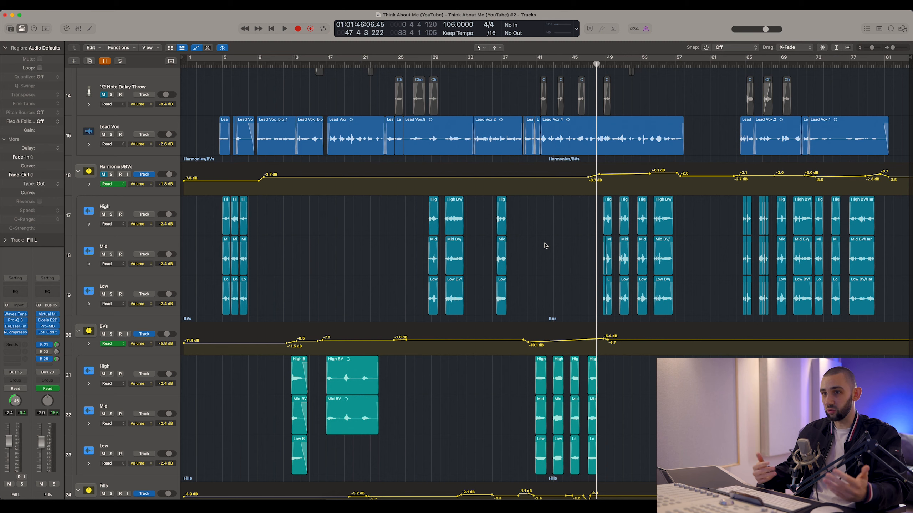
scroll(545, 245, down, 10)
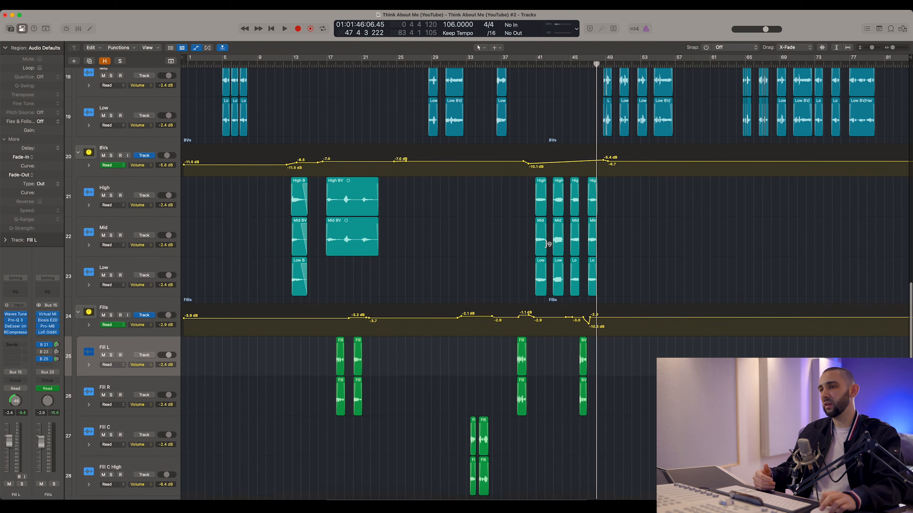
scroll(547, 244, up, 3)
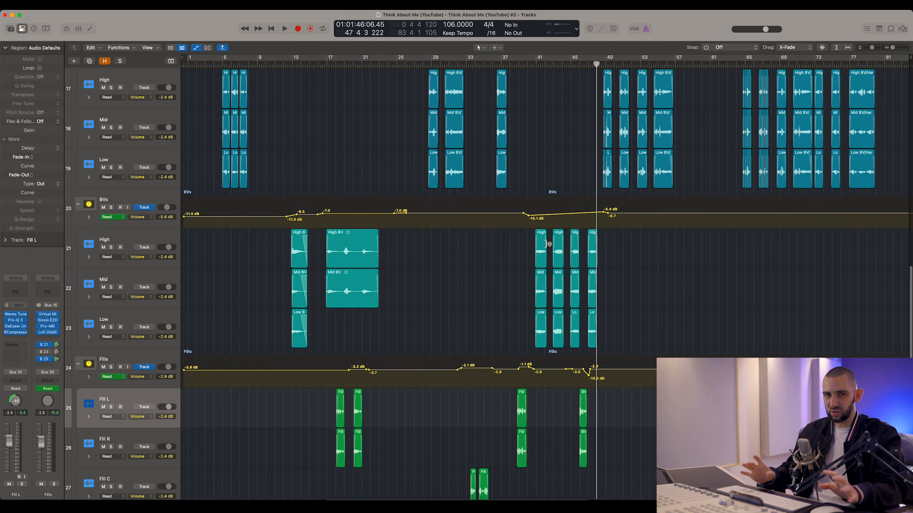
scroll(536, 256, up, 2)
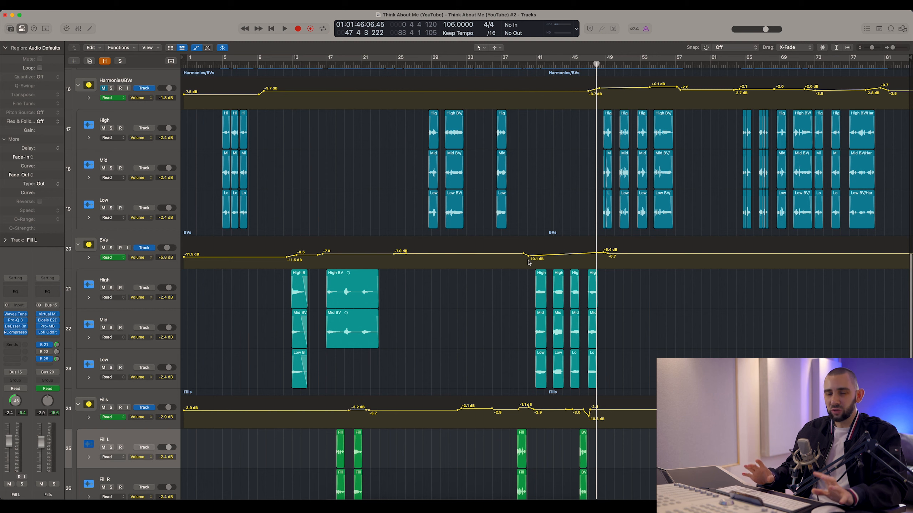
scroll(528, 263, up, 6)
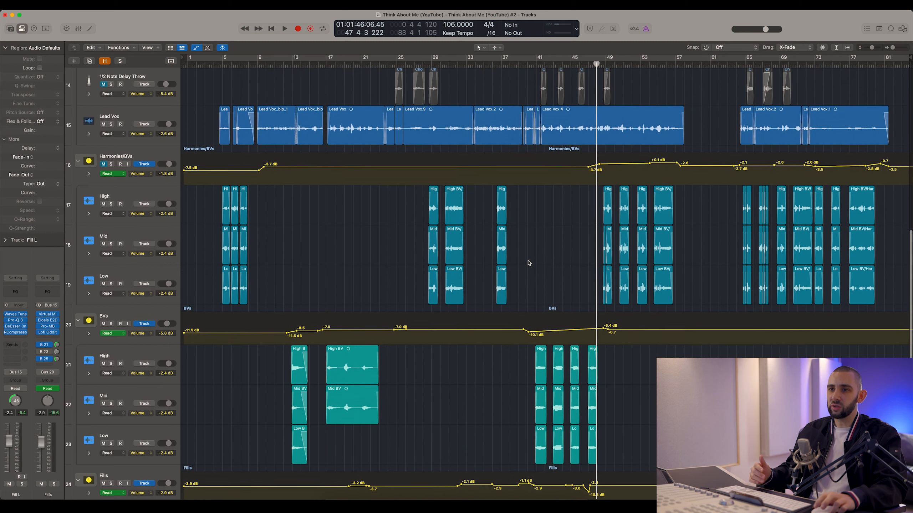
scroll(521, 263, up, 1)
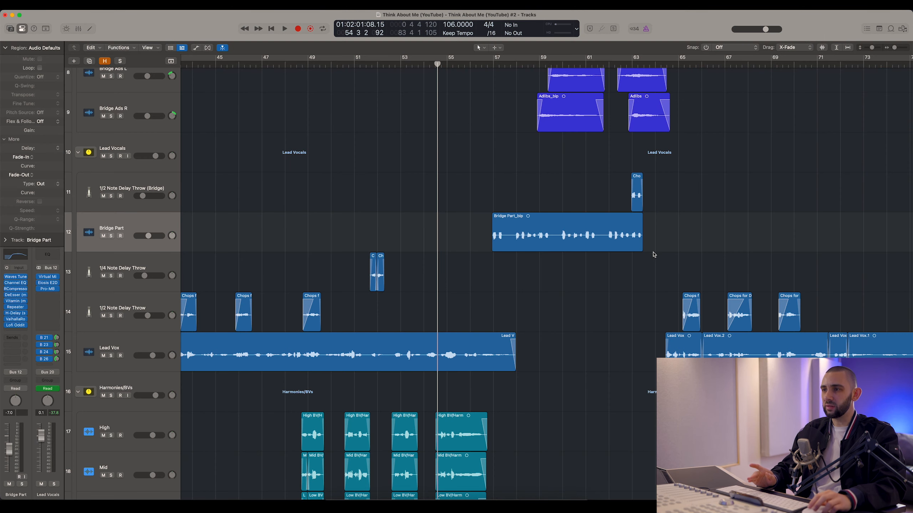
Step: Play the bridge from around bar 55 in the full mix, and stop with the playhead just before the Bridge Part region
drag(659, 250, 457, 188)
click(457, 192)
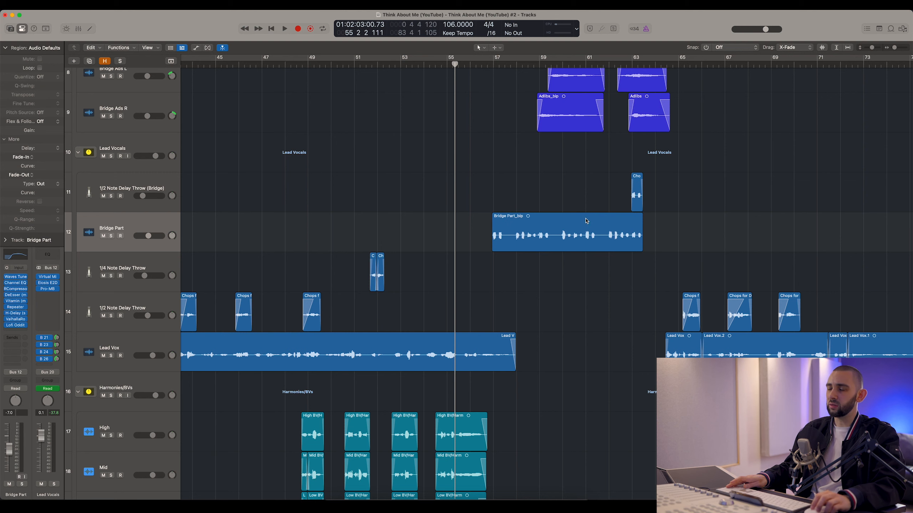
scroll(582, 218, right, 3)
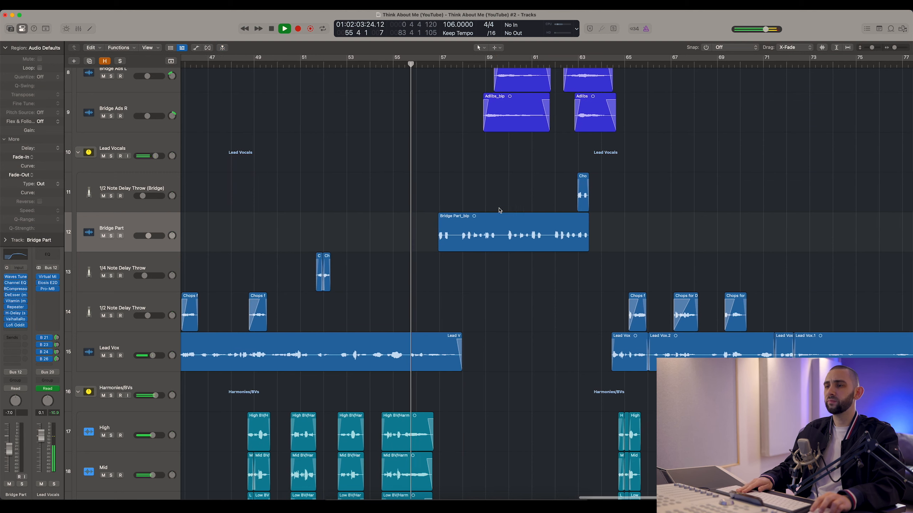
scroll(501, 211, down, 1)
scroll(500, 216, down, 1)
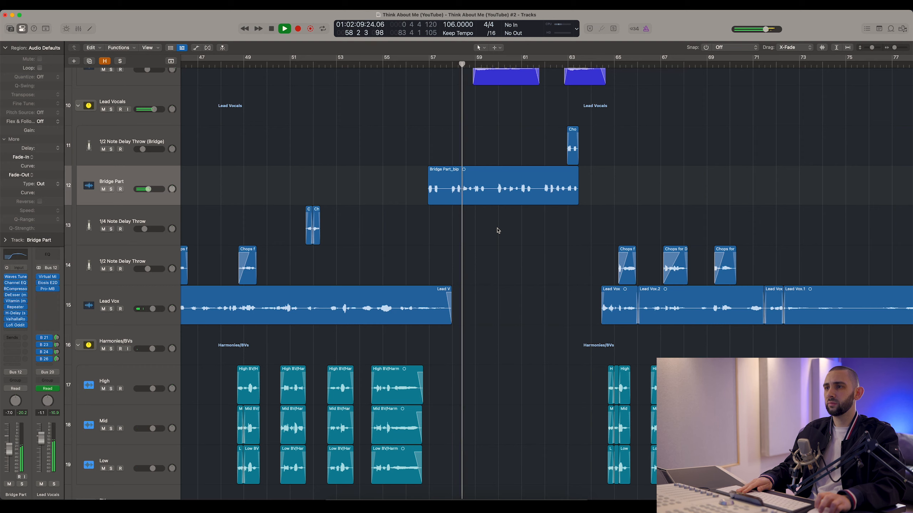
scroll(496, 230, up, 2)
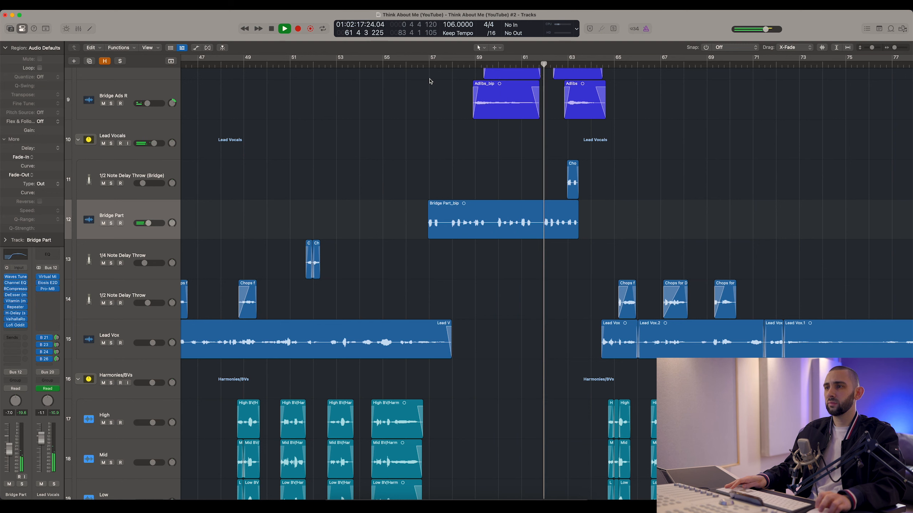
scroll(429, 81, up, 5)
scroll(430, 83, up, 2)
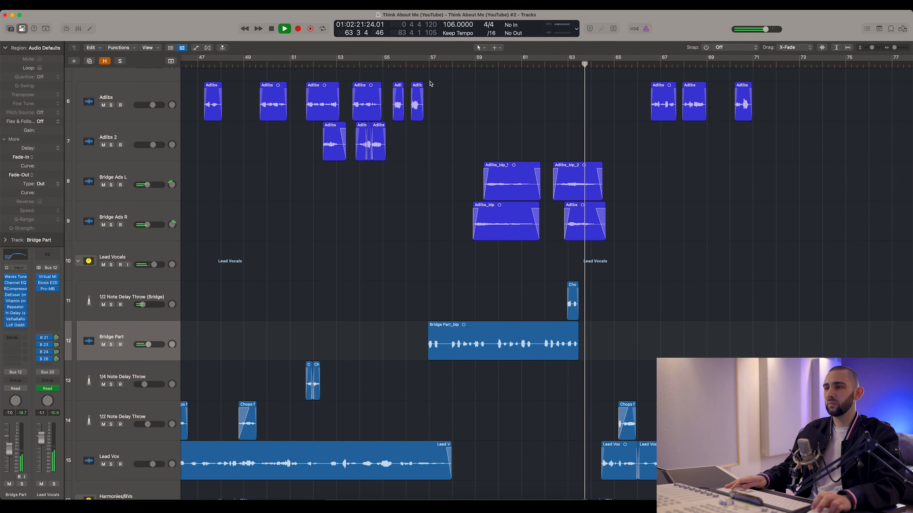
scroll(429, 82, down, 6)
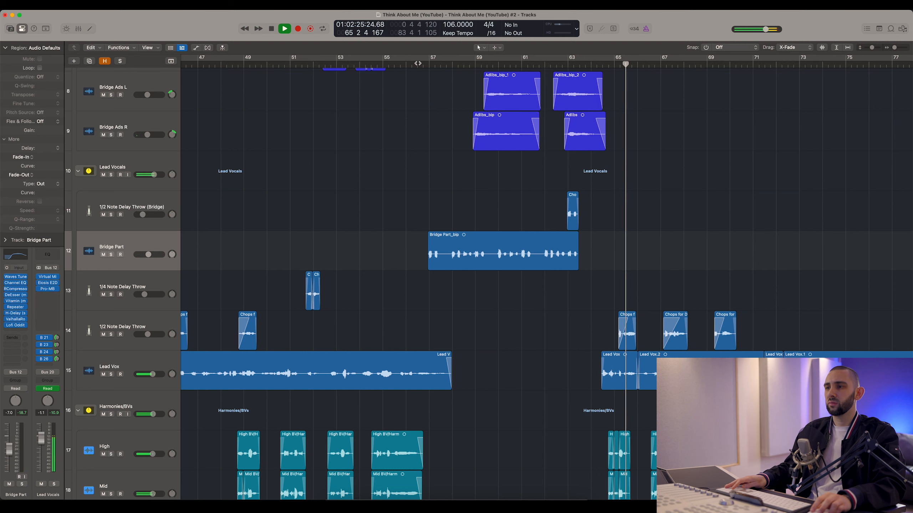
click(420, 64)
key(space)
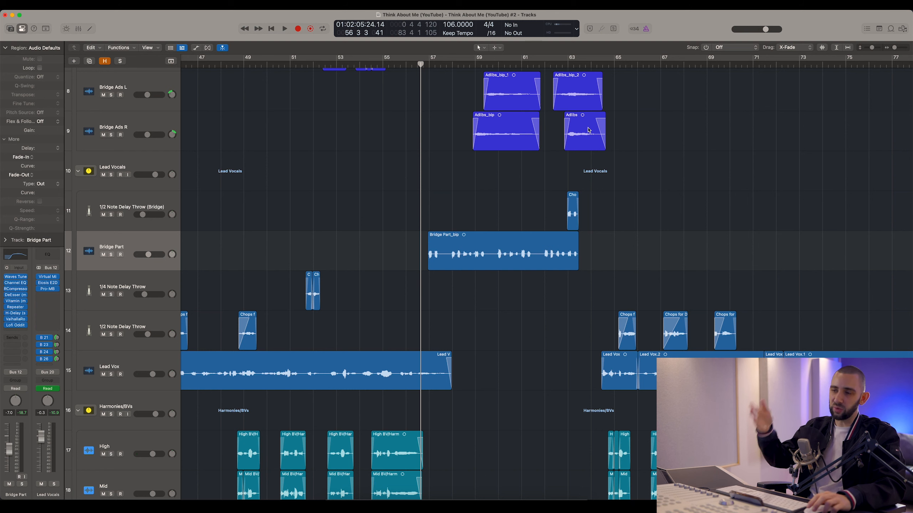
Step: Select and zoom in on the Bridge Part_bip region, and view the Bridge Part track's Channel EQ settings before closing the plugin
scroll(588, 129, right, 3)
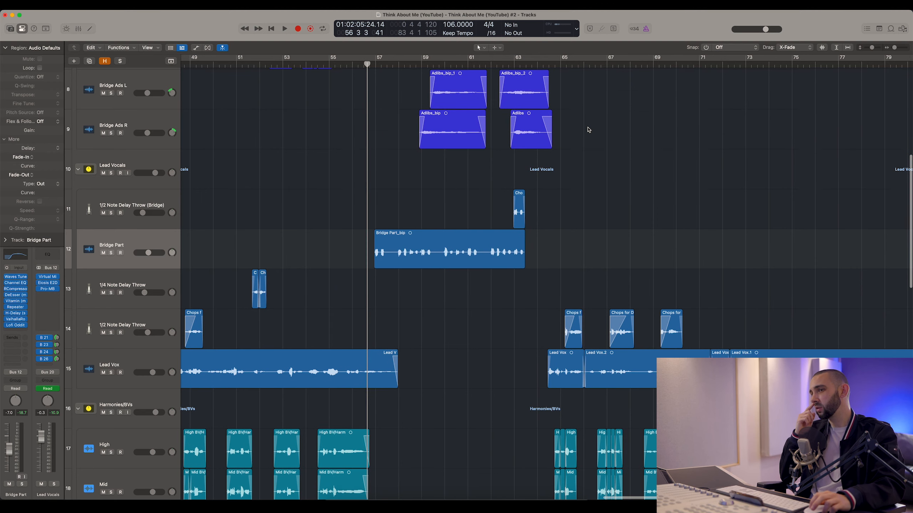
scroll(409, 190, down, 2)
click(441, 239)
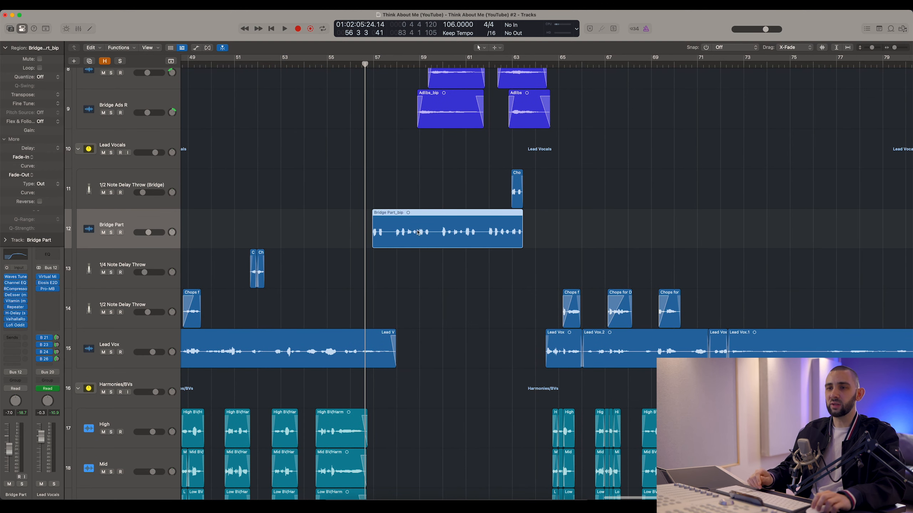
key(super+Right)
key(super+Right)
key(super+Right)
scroll(293, 230, left, 2)
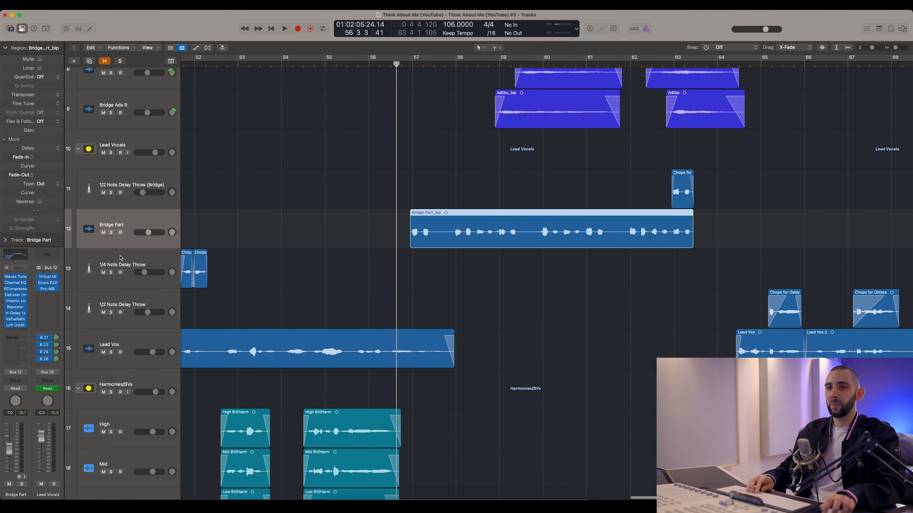
click(15, 283)
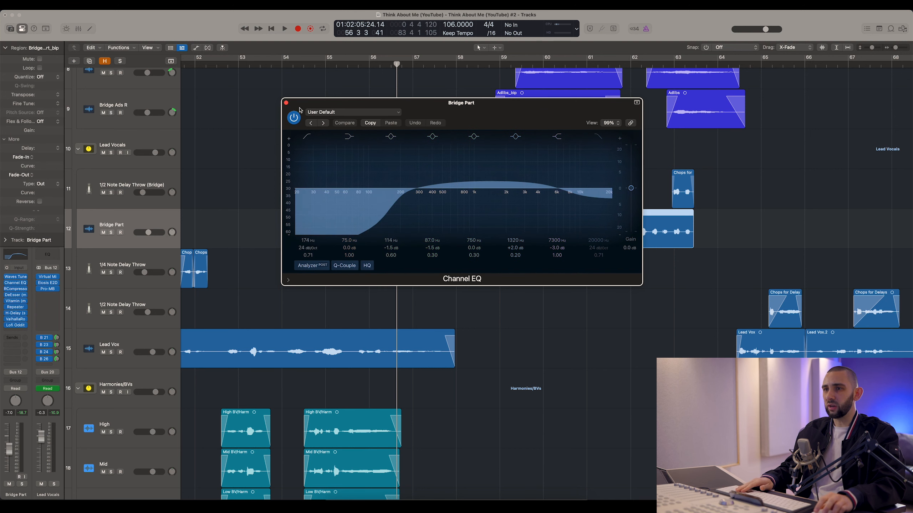
click(286, 103)
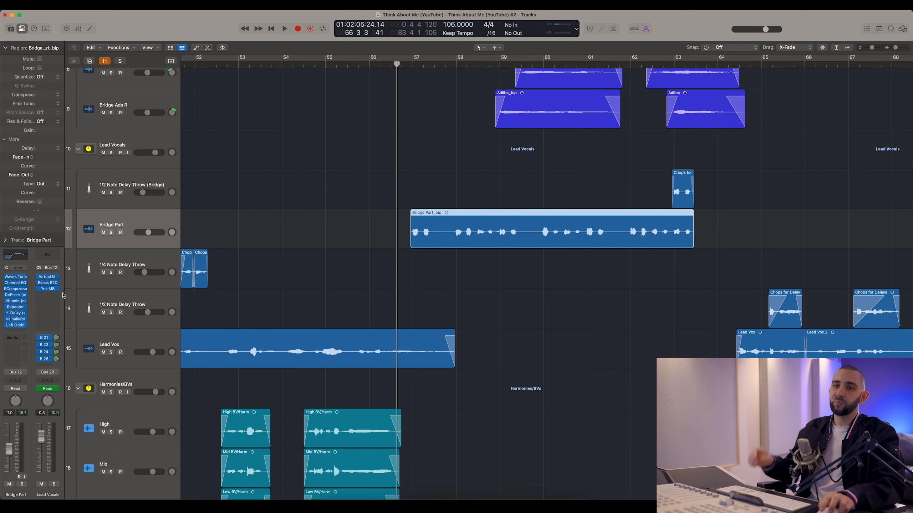
Step: Open the Vitamin plugin on the Bridge Part track and move its window clear of the Bridge Part_bip region
click(16, 301)
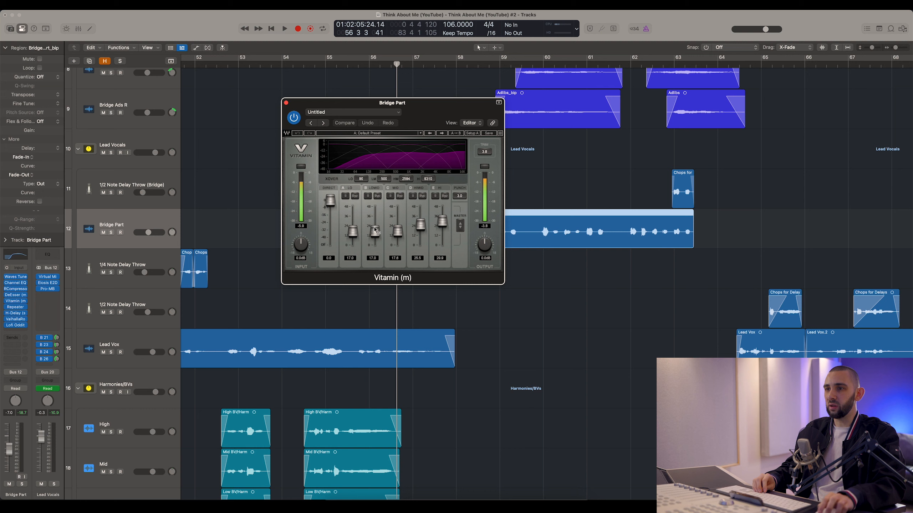
click(385, 115)
click(359, 103)
drag(329, 101, 232, 125)
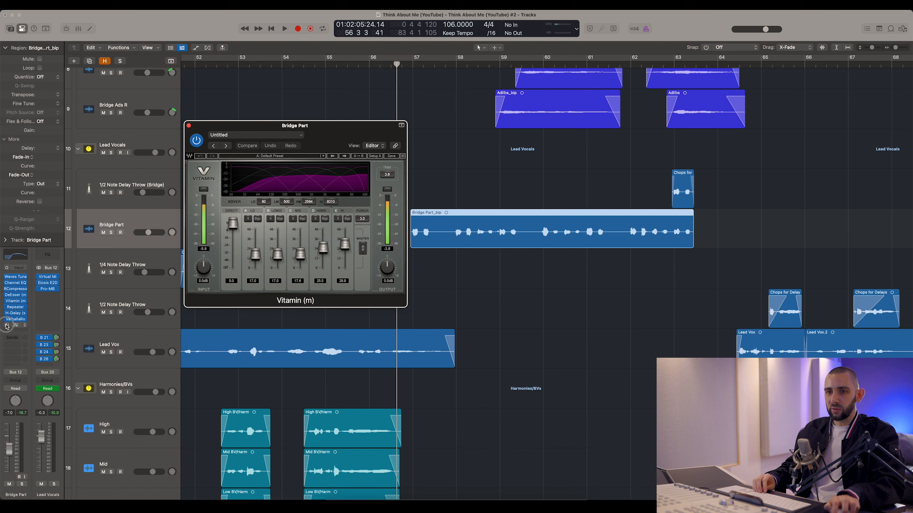
Step: Solo the Bridge Part with the effects after Vitamin bypassed, compare Vitamin off and on during playback, and stop
click(113, 233)
key(space)
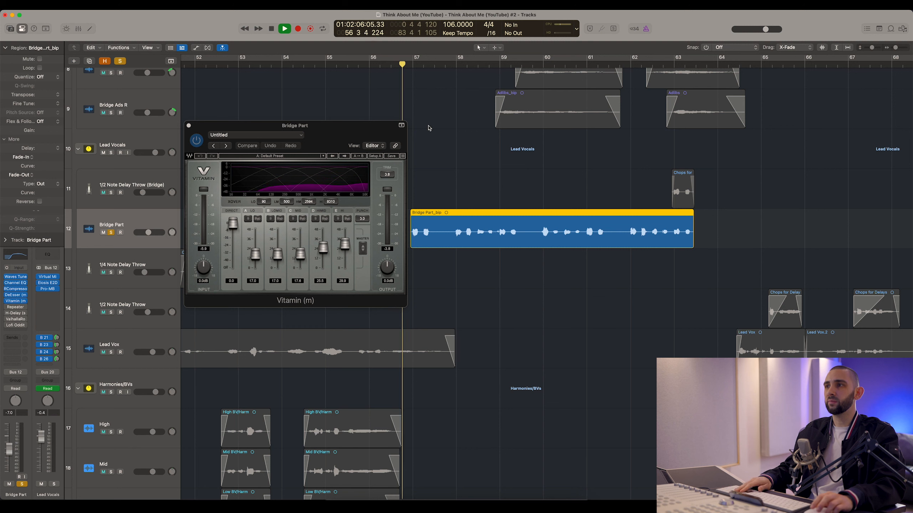
click(197, 142)
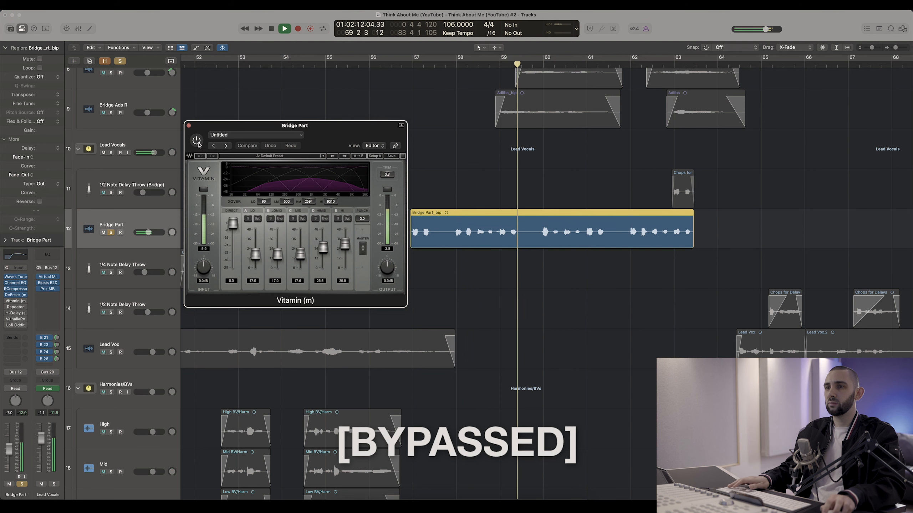
click(196, 141)
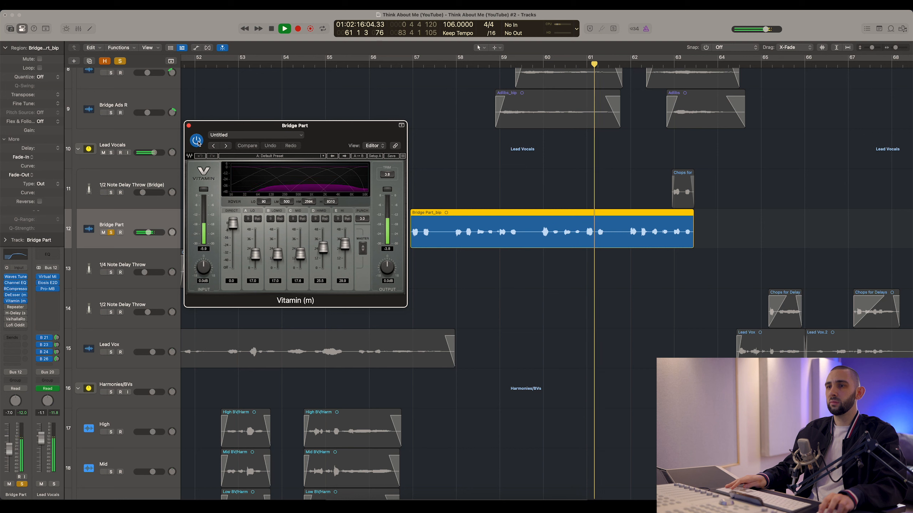
key(space)
scroll(468, 155, left, 3)
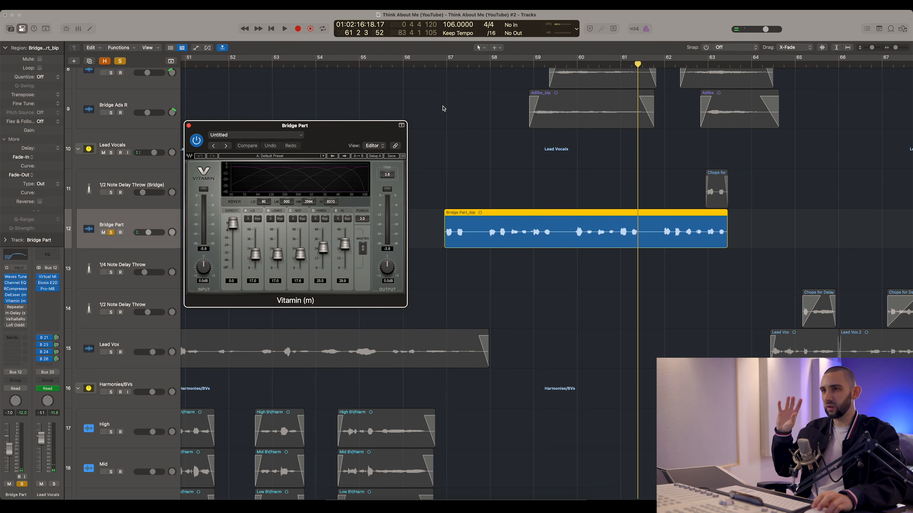
Step: Return the playhead to just before the Bridge Part_bip region and close the Vitamin plugin, leaving the effect on
click(443, 64)
click(196, 140)
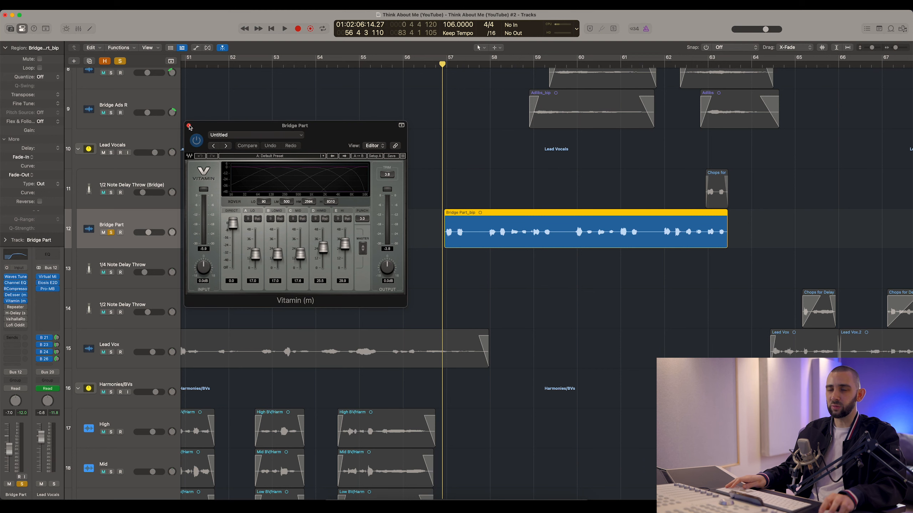
click(189, 126)
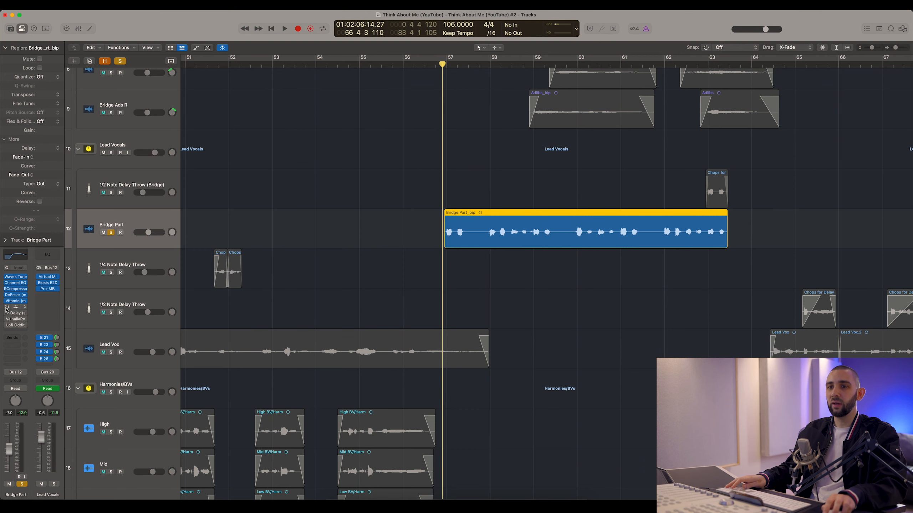
Step: Turn on and open the Repeater plugin on the Bridge Part track, and move its window clear of the Bridge Part_bip region
click(15, 309)
drag(380, 104, 286, 110)
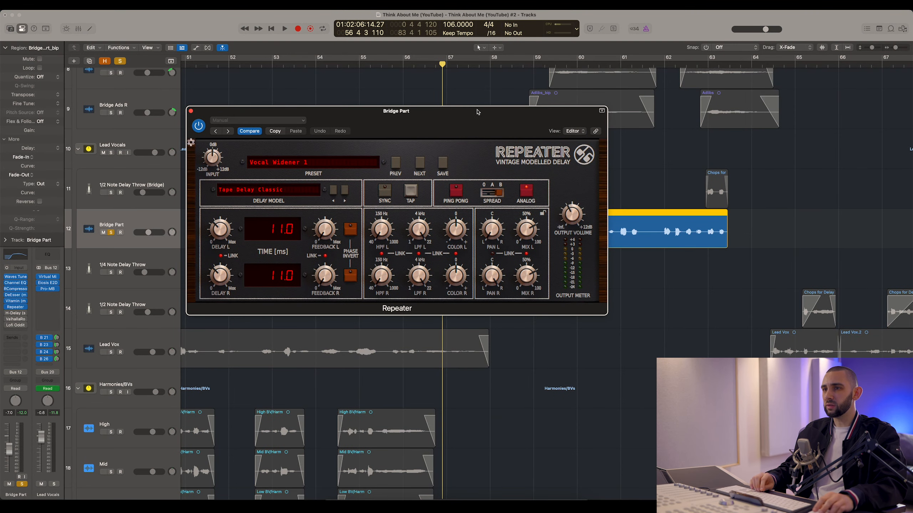
drag(477, 112, 517, 267)
scroll(435, 190, down, 3)
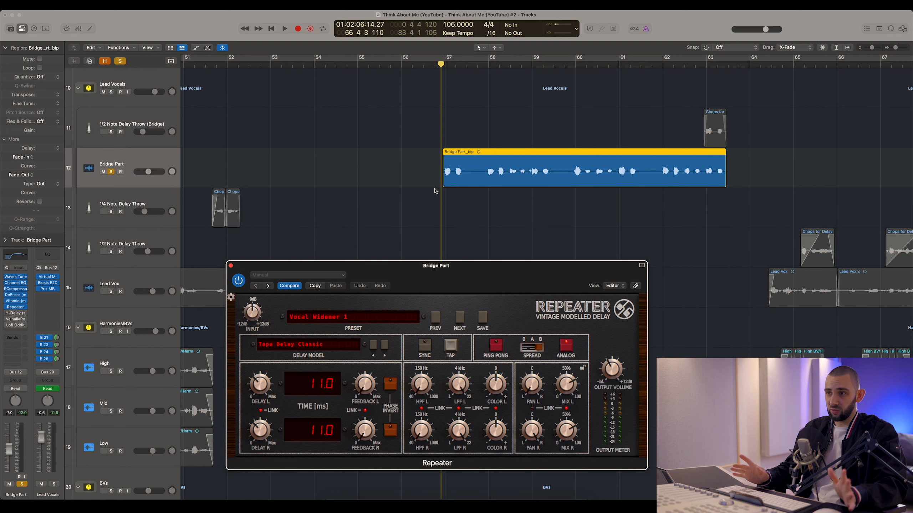
Step: Play the soloed Bridge Part, compare Repeater bypassed and on during playback, and stop
click(410, 202)
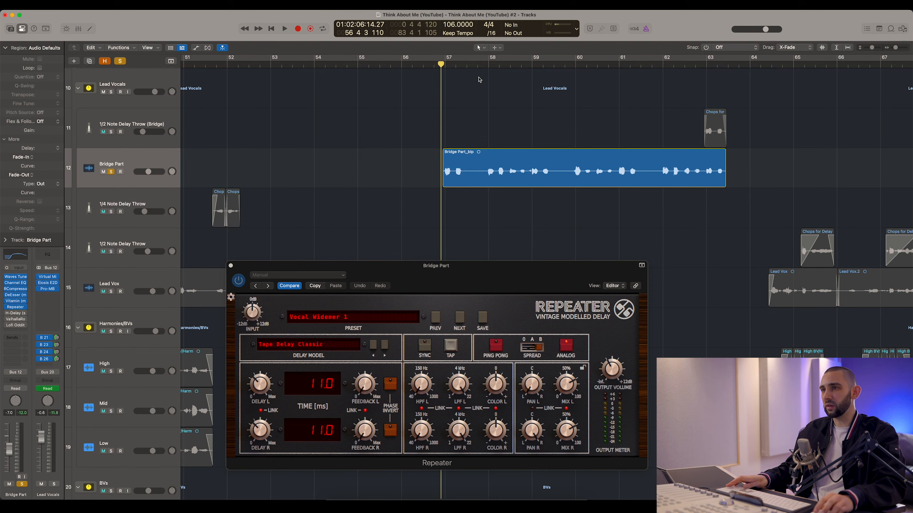
click(239, 281)
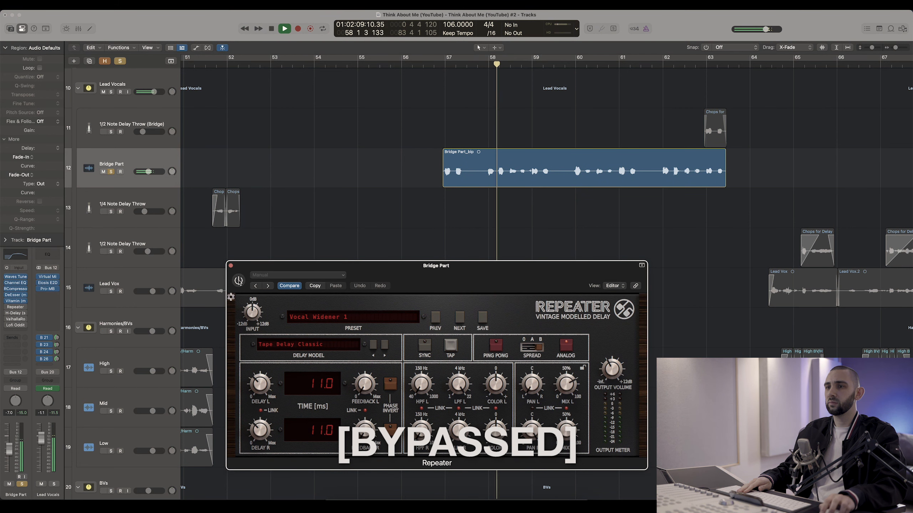
click(238, 281)
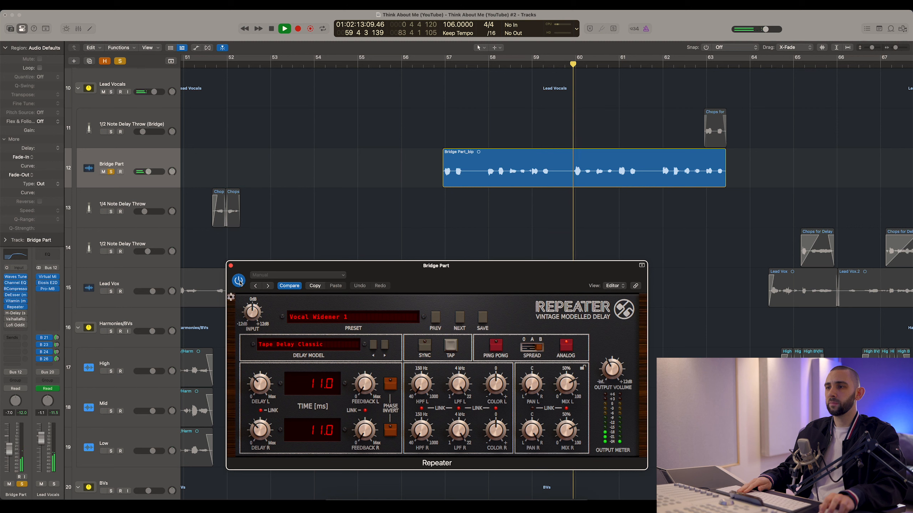
click(238, 281)
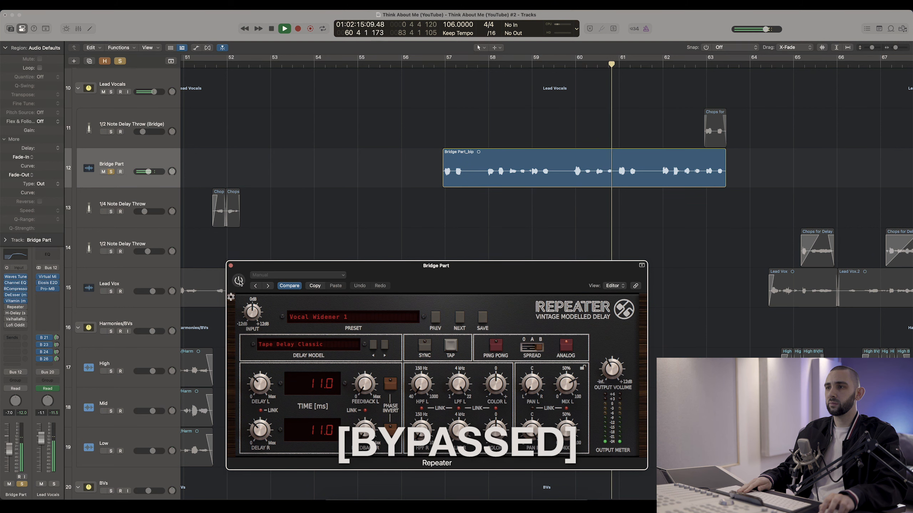
click(239, 281)
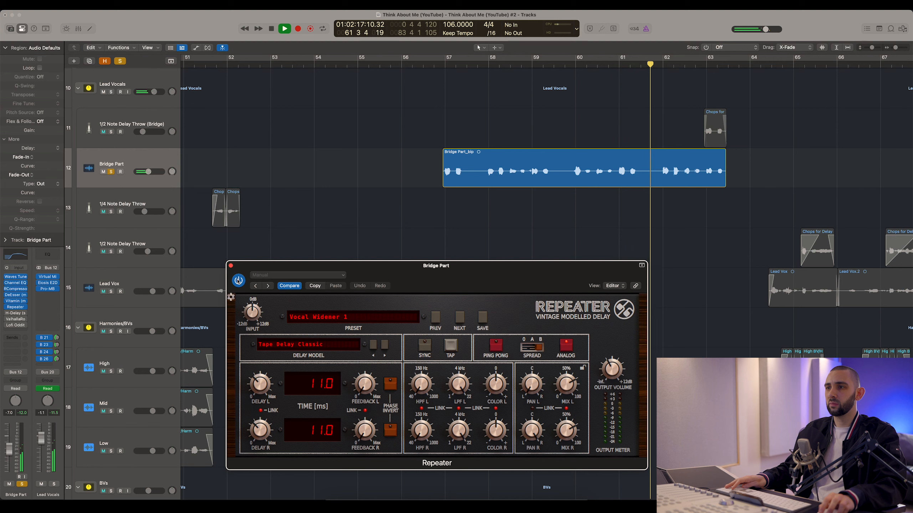
click(238, 280)
key(space)
Step: Close the Repeater plugin and move the playhead back to just before the Bridge Part_bip region
click(231, 265)
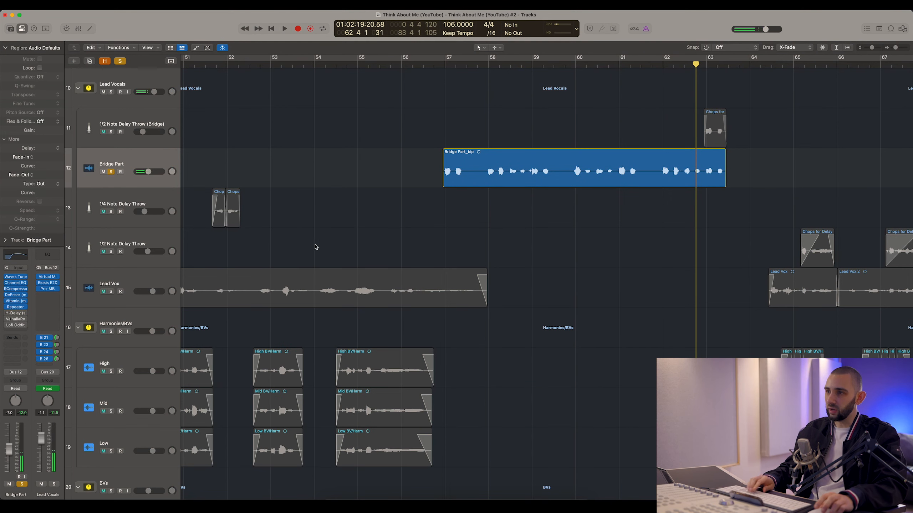
click(442, 64)
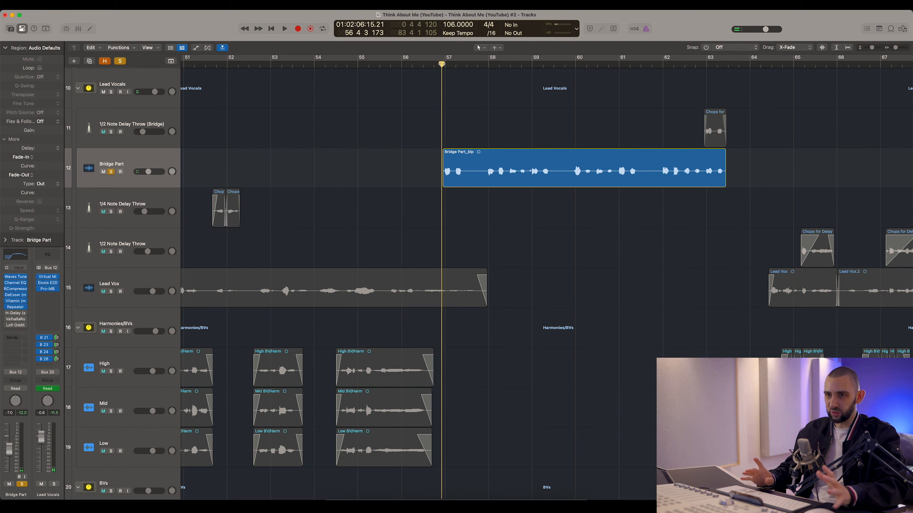
key(super+Right)
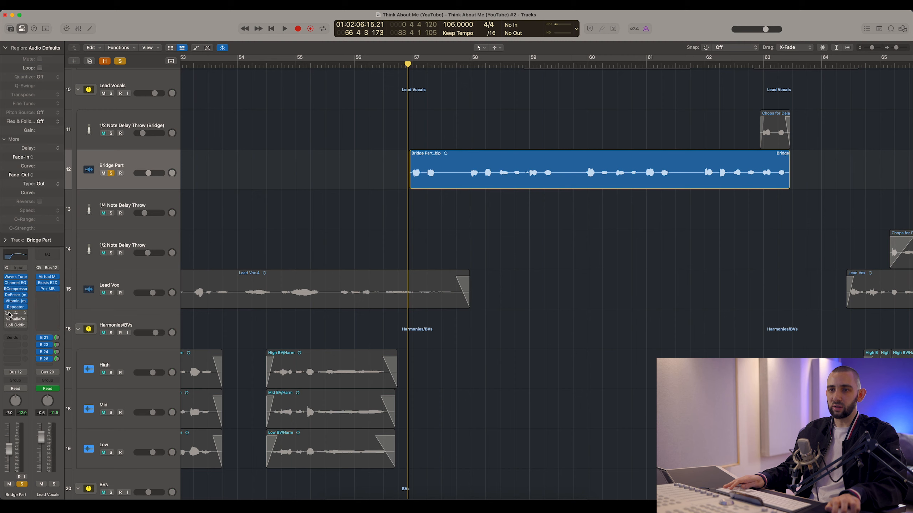
Step: Turn on H-Delay on the Bridge Part track and compare the vocal during playback with the delay bypassed and active
click(17, 314)
drag(396, 106, 419, 203)
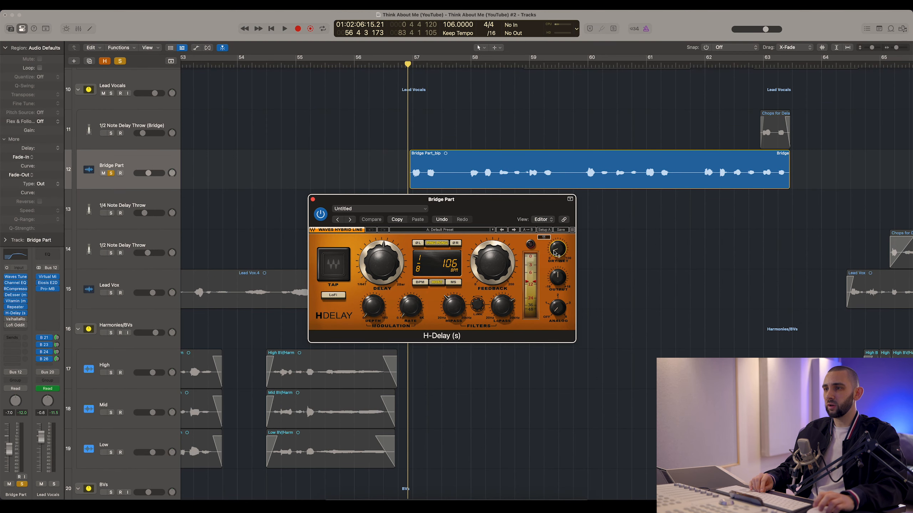
key(space)
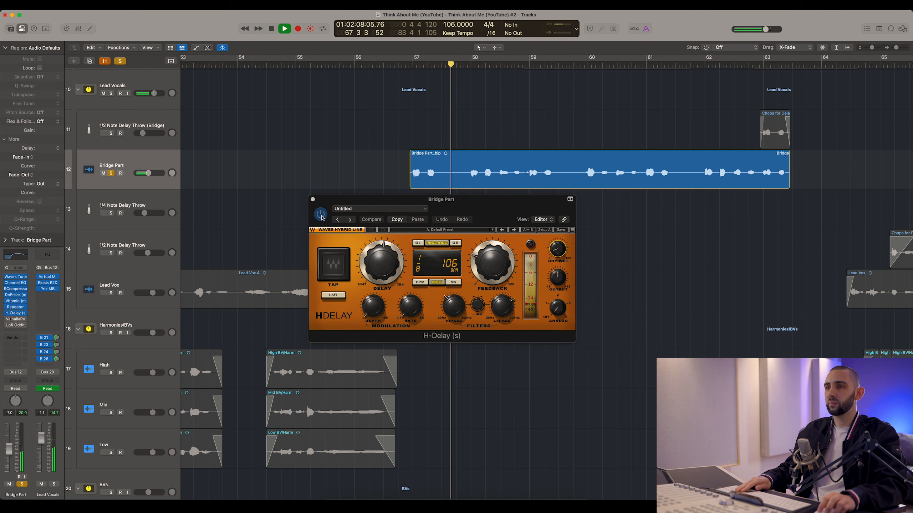
click(320, 215)
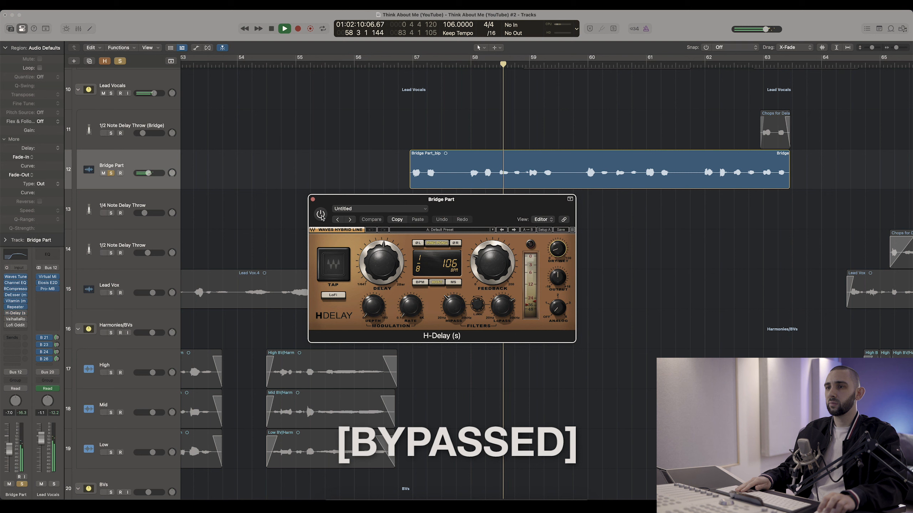
click(321, 215)
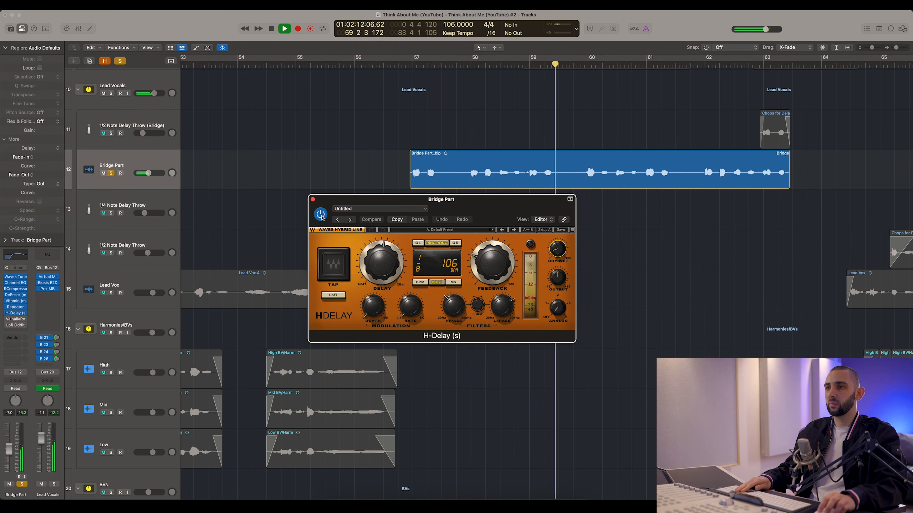
click(321, 215)
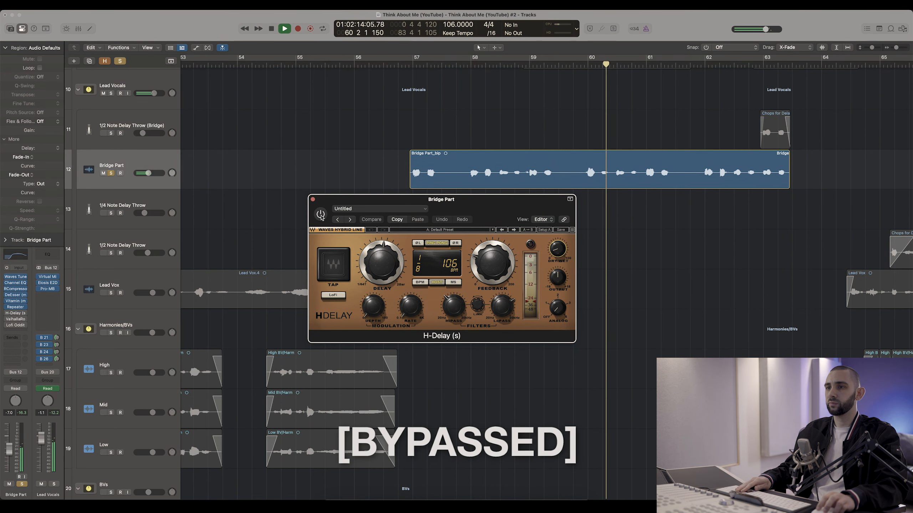
click(321, 215)
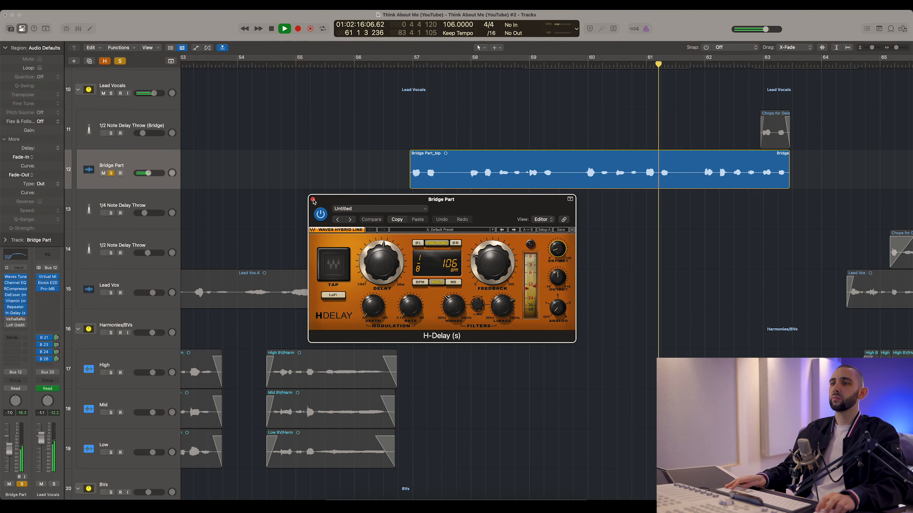
click(313, 200)
key(space)
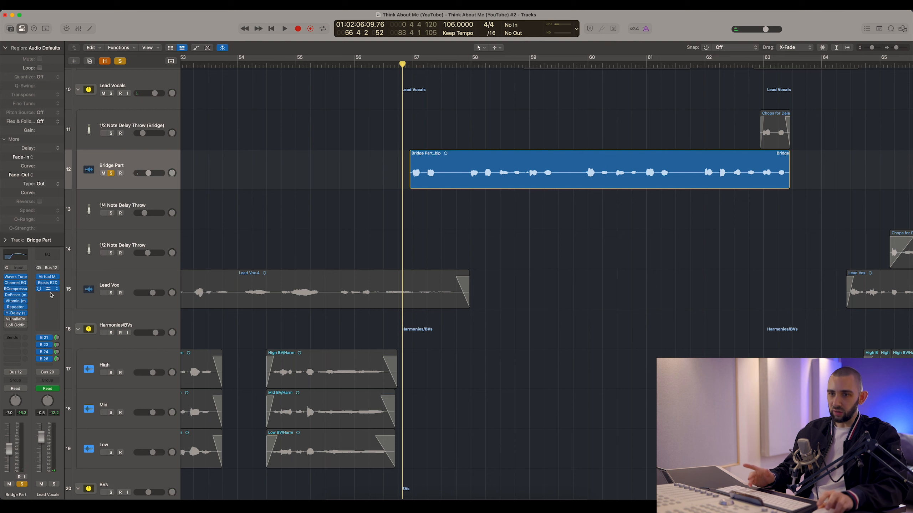
Step: Turn on ValhallaRoom on the Bridge Part track and compare the vocal during playback with the reverb bypassed and active
click(15, 320)
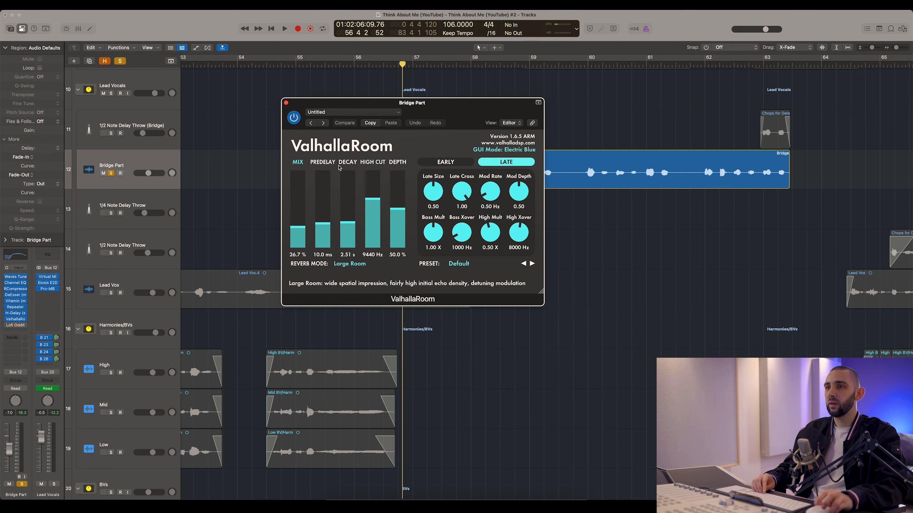
drag(339, 105, 460, 195)
scroll(461, 230, down, 3)
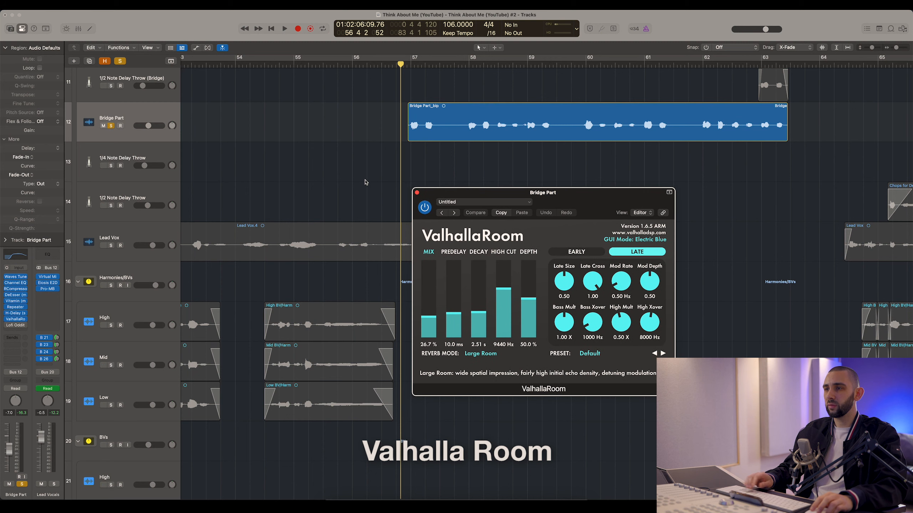
key(space)
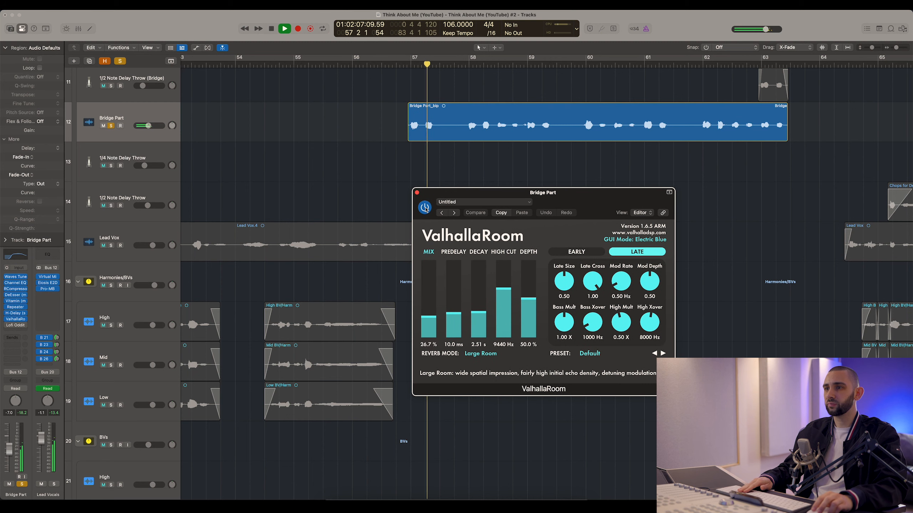
click(424, 207)
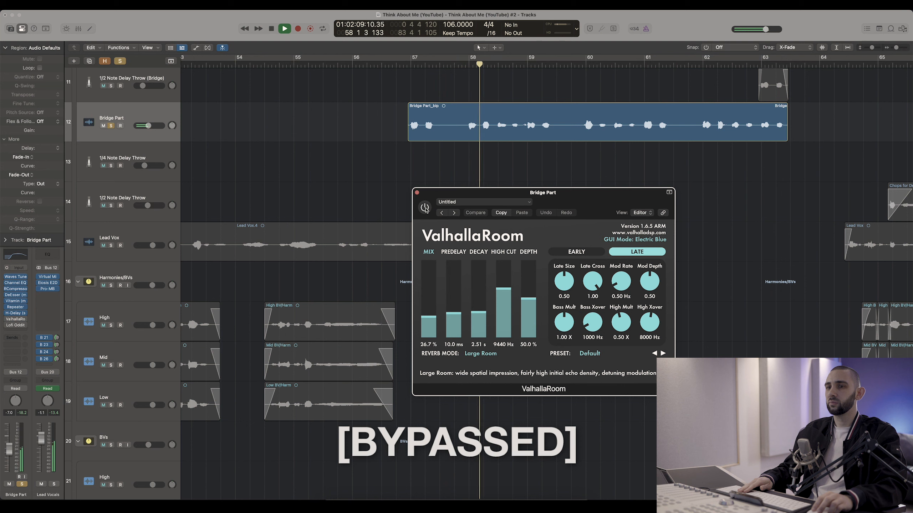
click(424, 208)
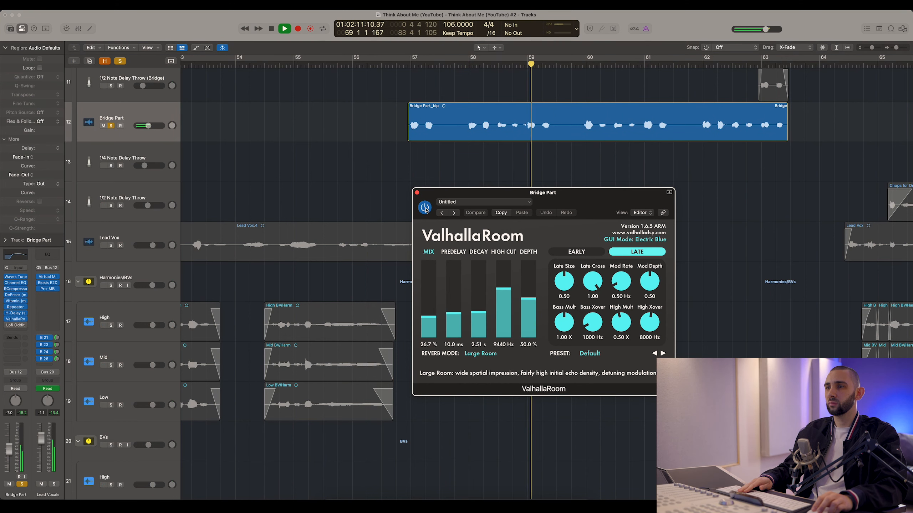
click(424, 207)
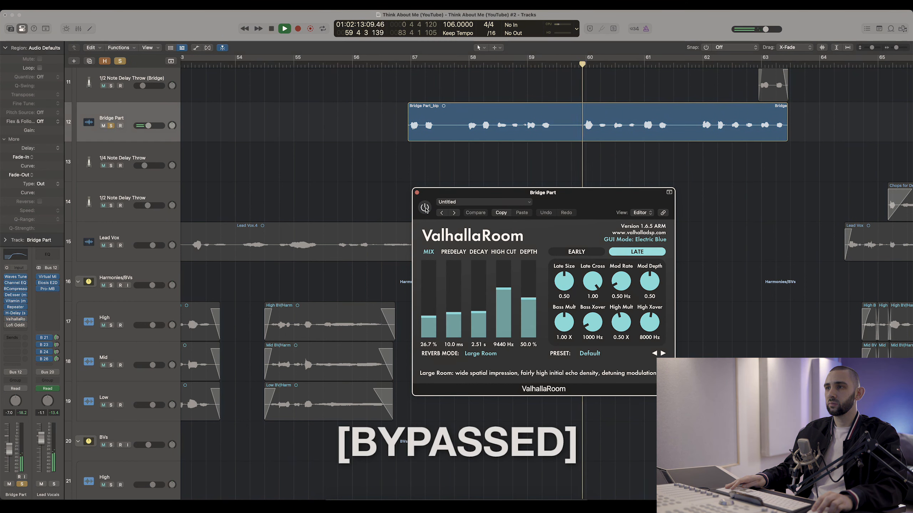
click(424, 208)
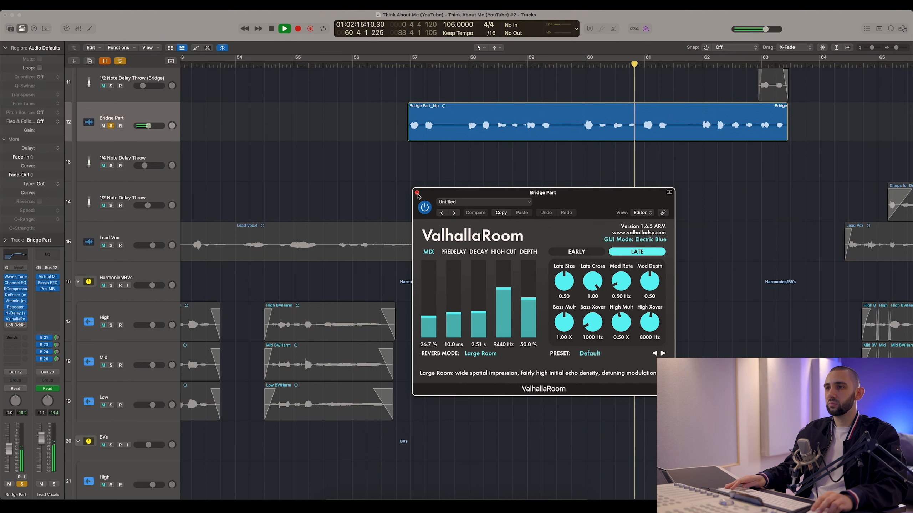
click(417, 194)
key(space)
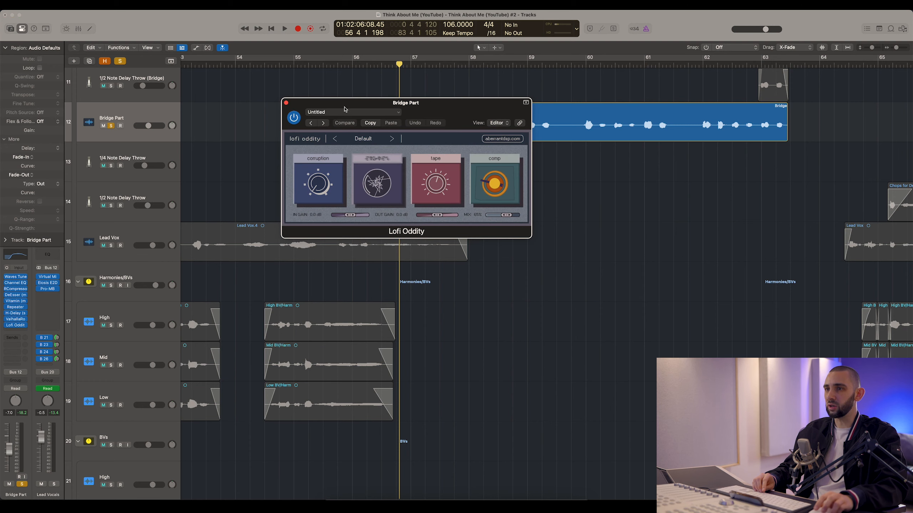
Step: Move the Lofi Oddity window clear of the Bridge Part region and place the playhead just before bar 60
drag(406, 98, 469, 170)
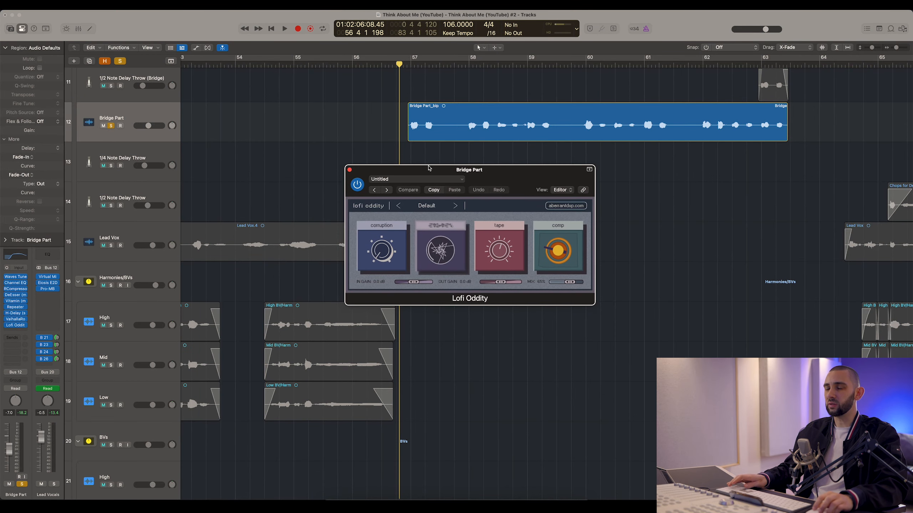
drag(428, 168, 407, 166)
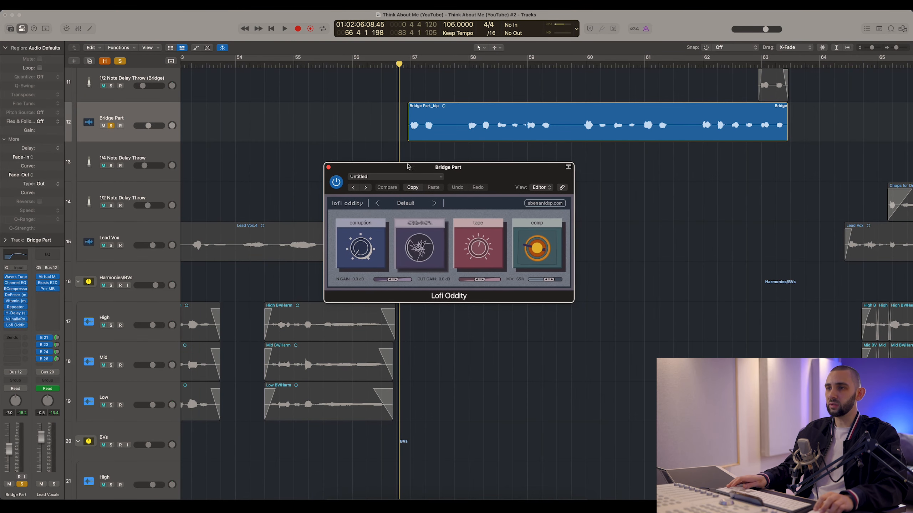
click(452, 104)
drag(405, 65, 406, 65)
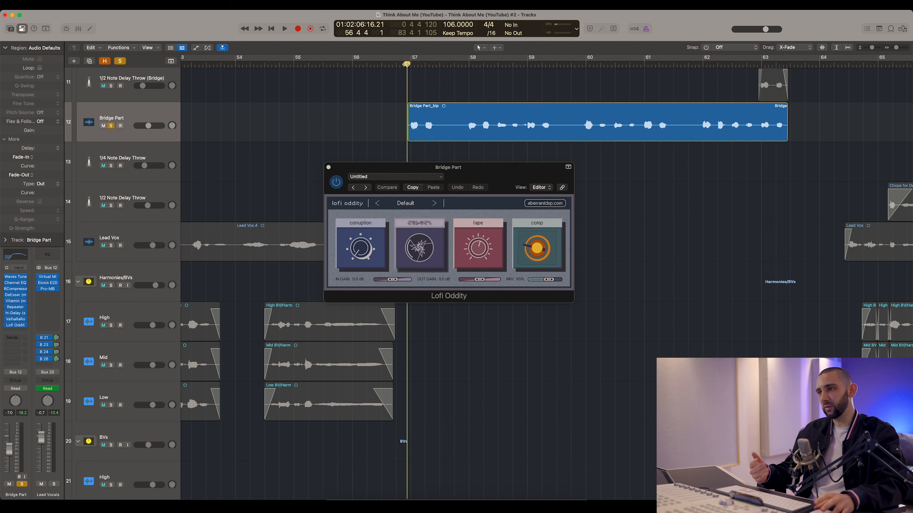
click(578, 64)
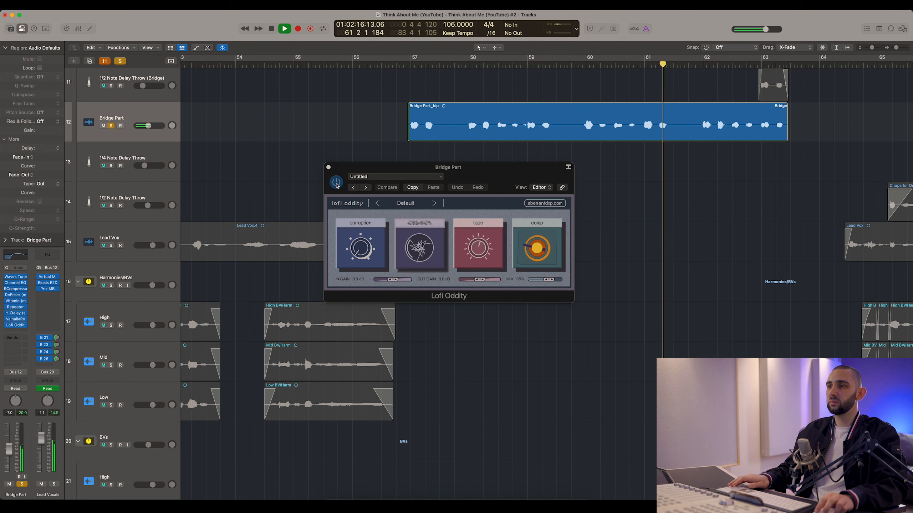
Step: Compare the Bridge Part vocal with Lofi Oddity bypassed and active, leave it active and close the plug-in
click(336, 183)
key(space)
key(space)
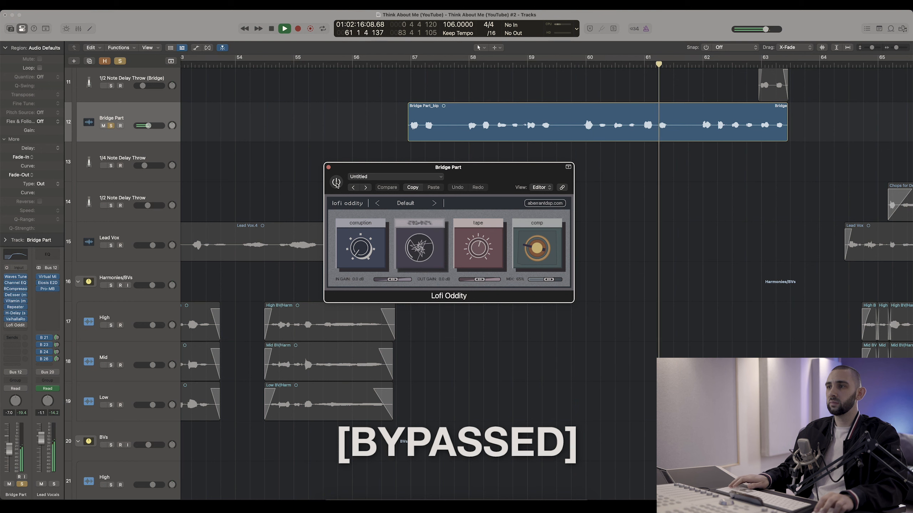
click(336, 182)
key(space)
key(space)
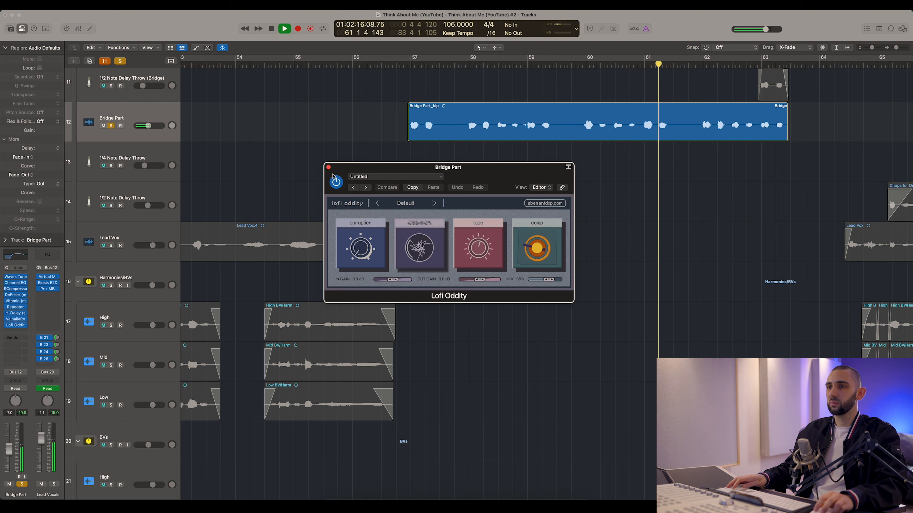
click(329, 168)
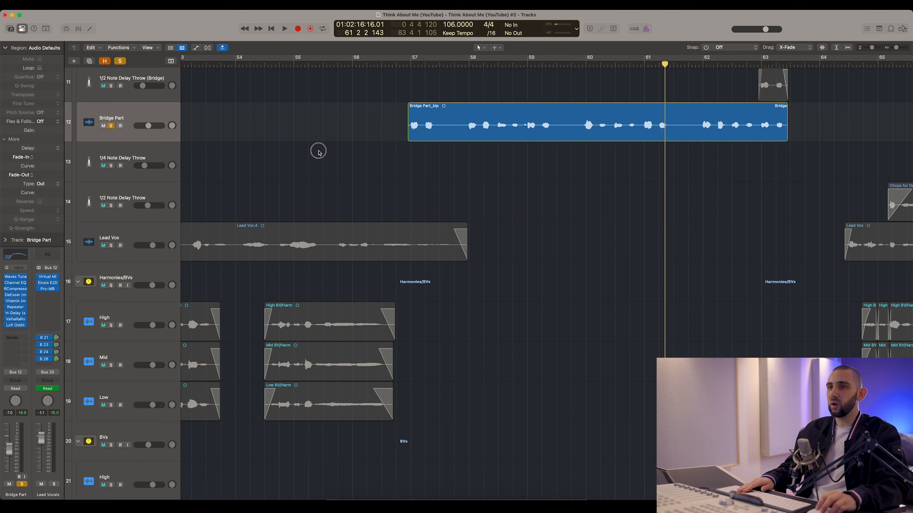
Step: Unsolo the Bridge Part track and play the full mix from bar 53
click(111, 126)
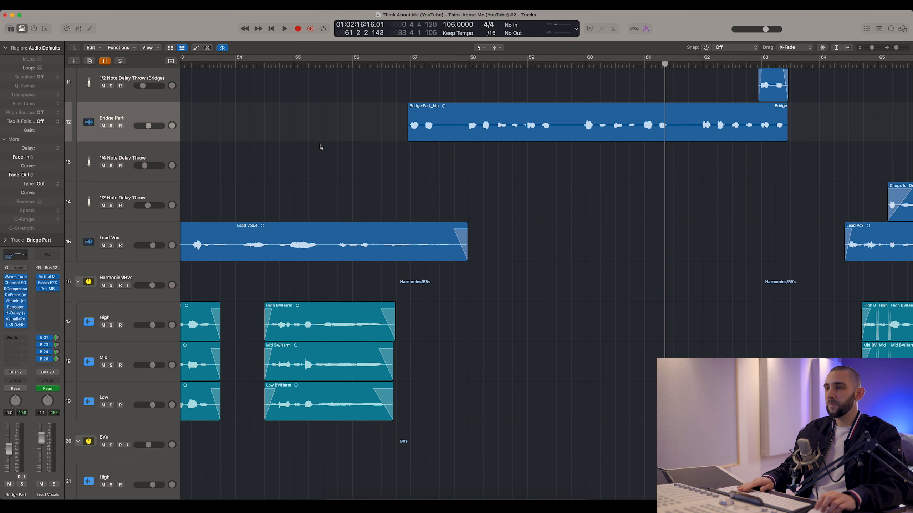
key(super+Left)
click(498, 63)
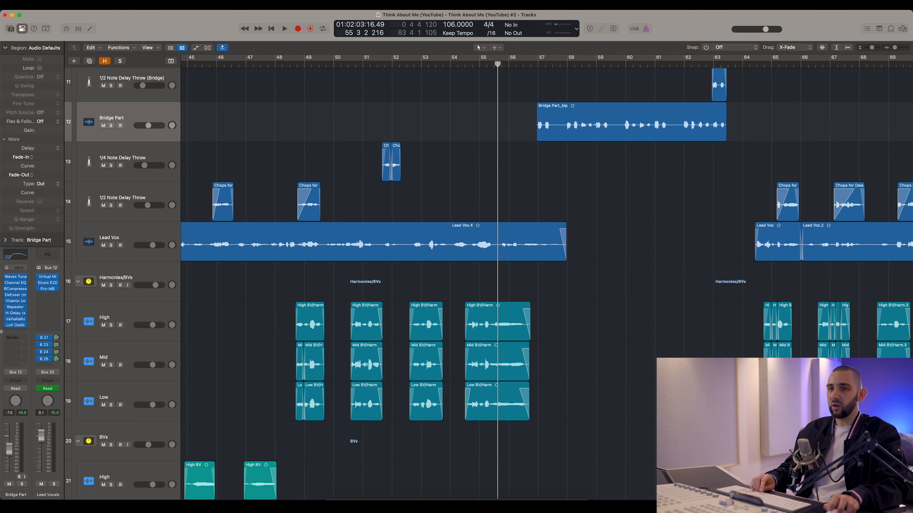
scroll(542, 155, up, 5)
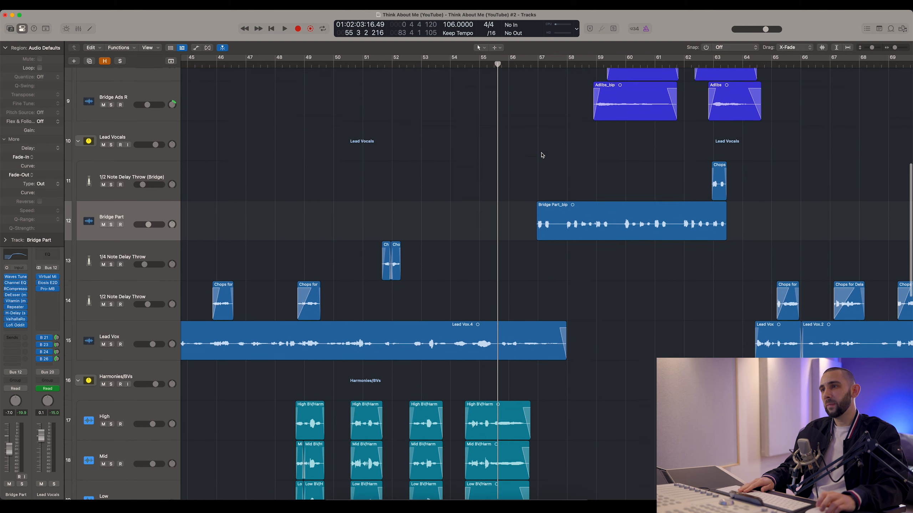
scroll(541, 155, down, 3)
scroll(542, 156, right, 3)
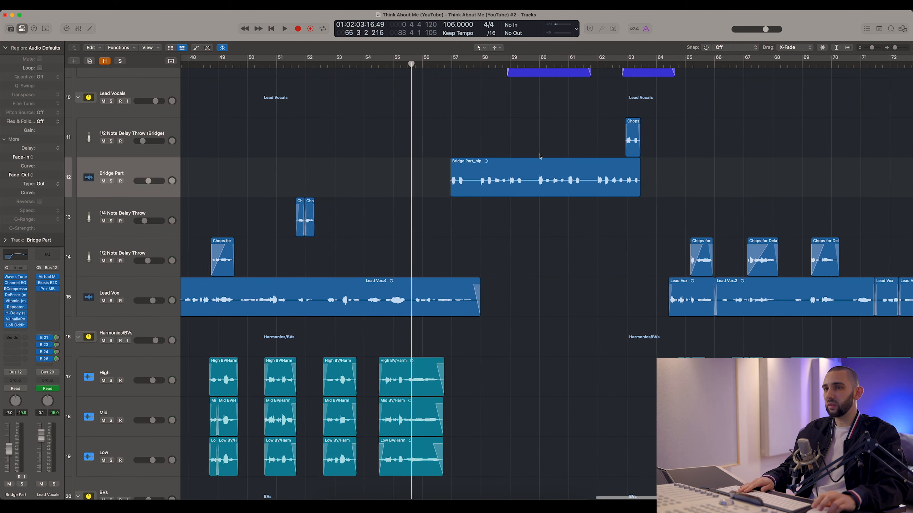
click(339, 64)
scroll(399, 102, up, 4)
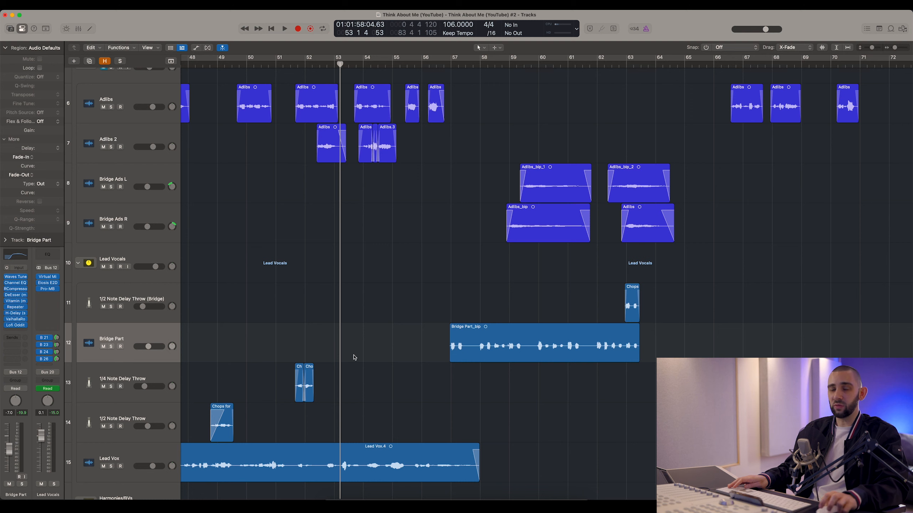
key(space)
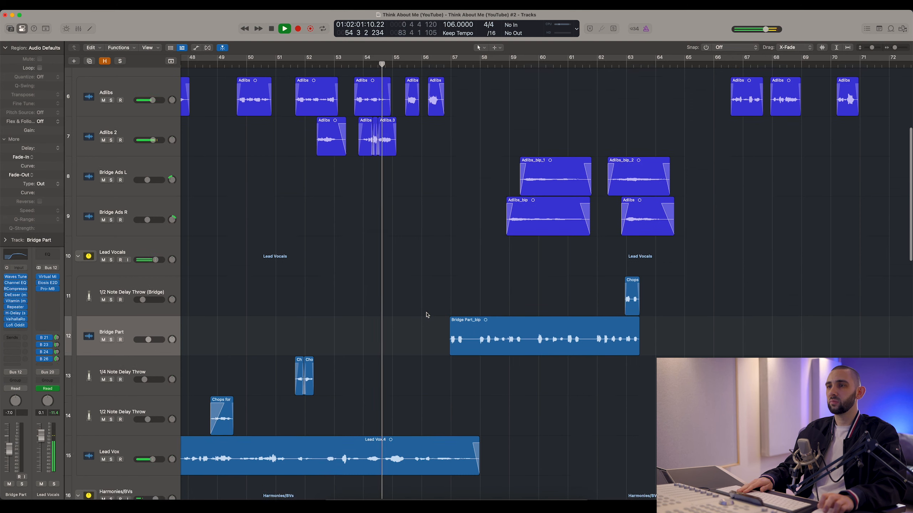
Step: Listen to the bridge in the full mix while examining the adlib, delay throw and lead vocal tracks around bars 57 to 65
scroll(426, 315, up, 2)
scroll(427, 315, down, 4)
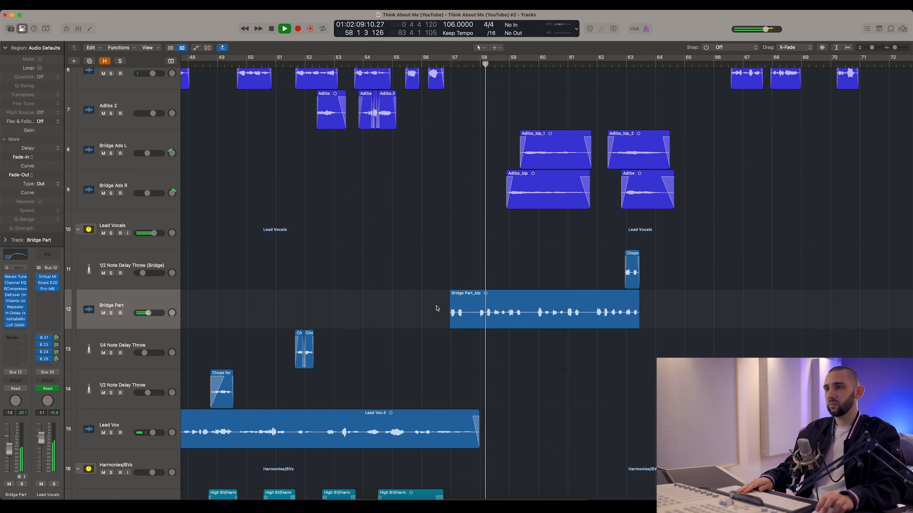
scroll(437, 309, up, 5)
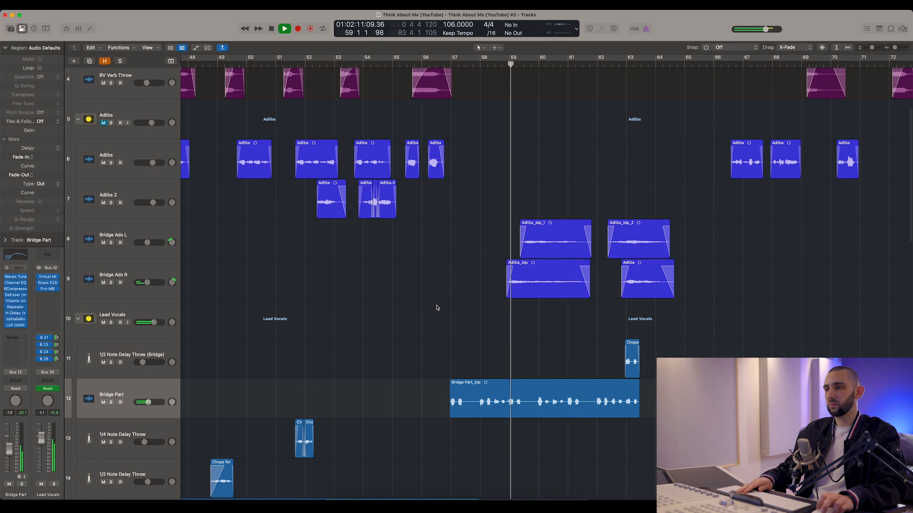
scroll(436, 309, down, 5)
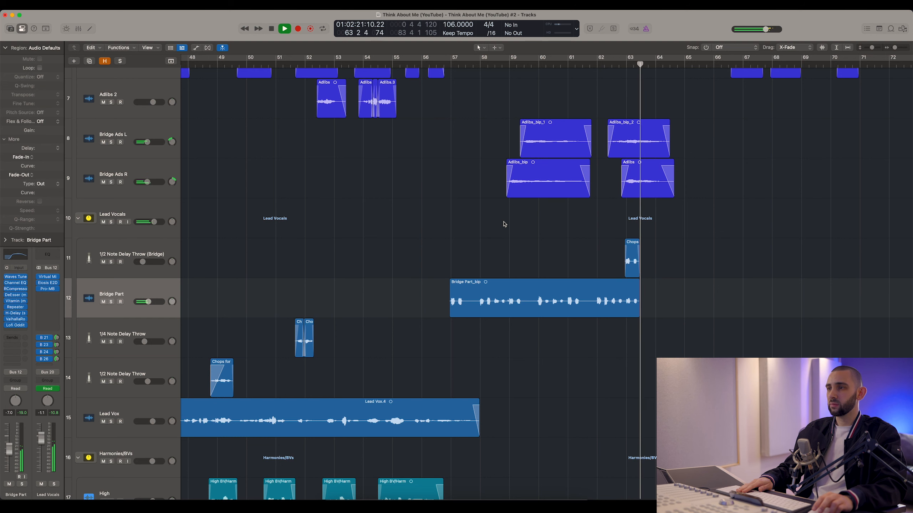
key(super+Right)
key(super+Right)
key(super+Right)
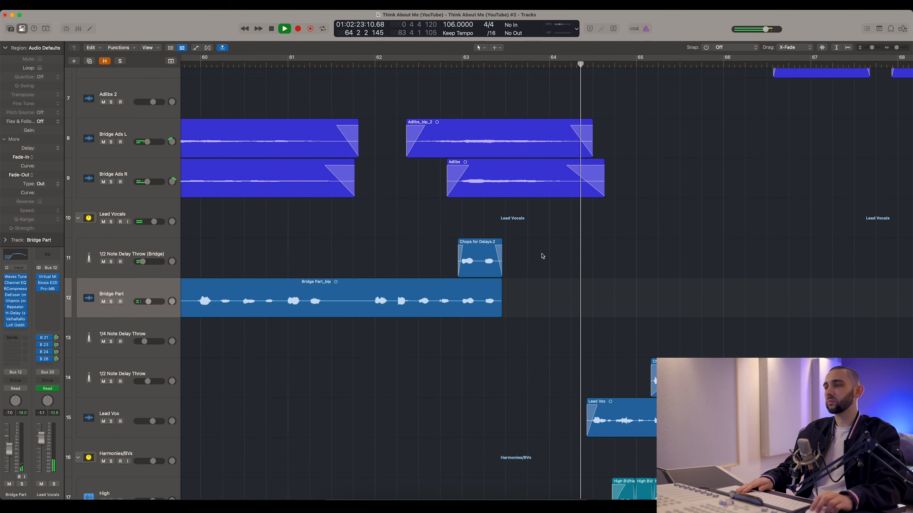
scroll(549, 257, down, 2)
scroll(546, 257, up, 3)
key(space)
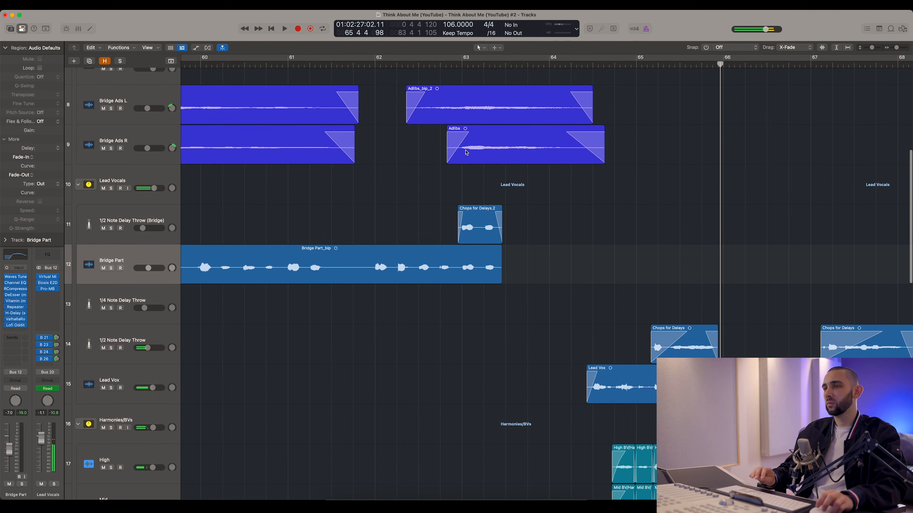
Step: Place the playhead at the start of the second adlib region on the Bridge Ads R track, just before bar 63
click(448, 64)
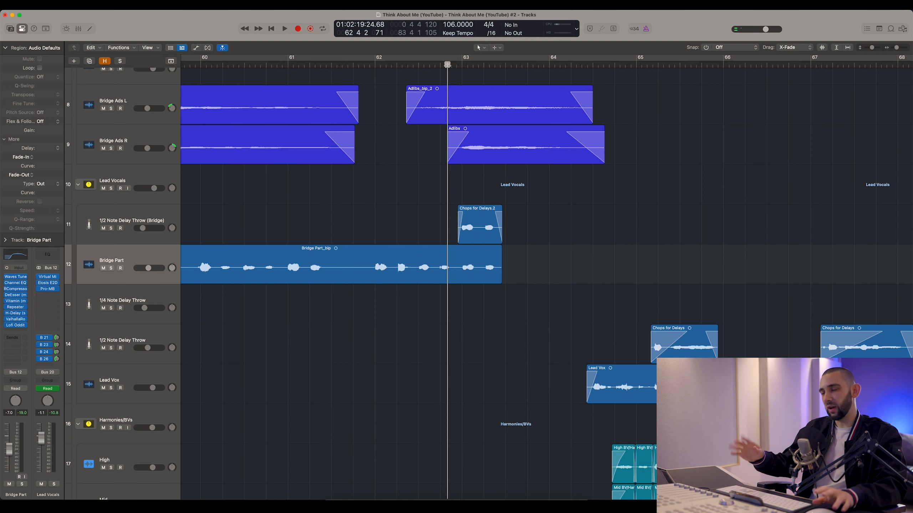
scroll(581, 216, up, 7)
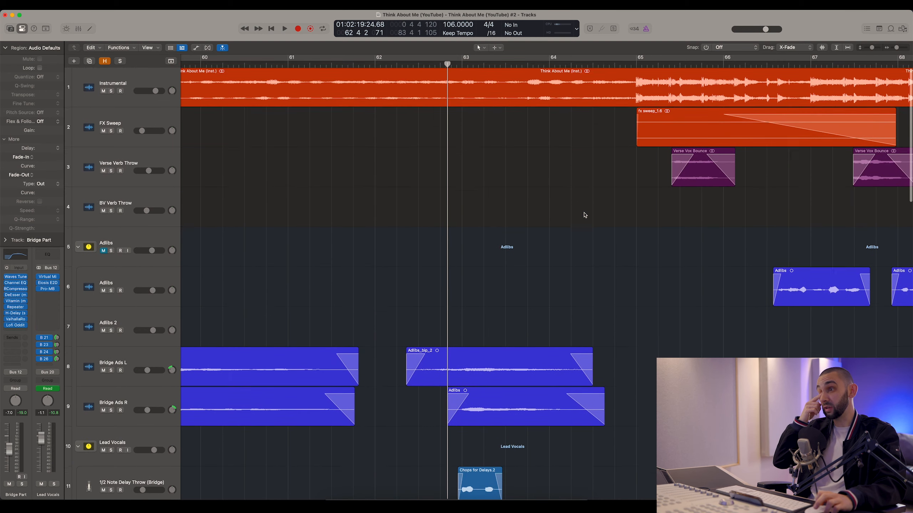
Step: Solo the 1/2 Note Delay Throw (Bridge) and Bridge Part tracks around bar 63
scroll(584, 215, down, 5)
scroll(584, 215, down, 5)
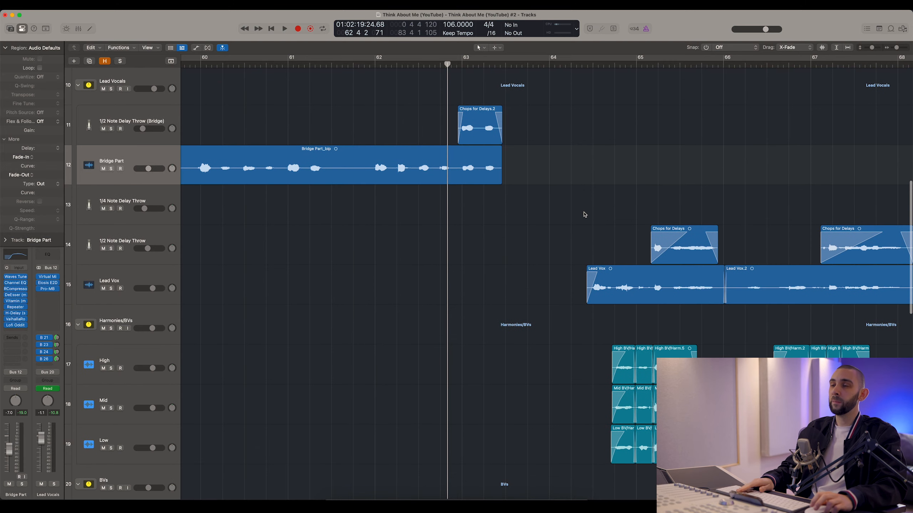
scroll(580, 214, up, 2)
scroll(579, 214, up, 1)
key(super+Right)
click(478, 202)
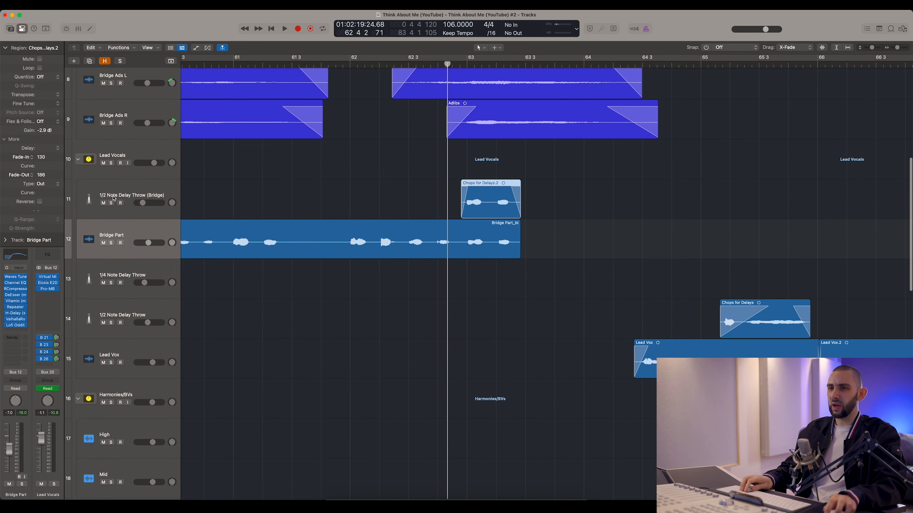
click(117, 199)
drag(111, 203, 111, 236)
click(583, 204)
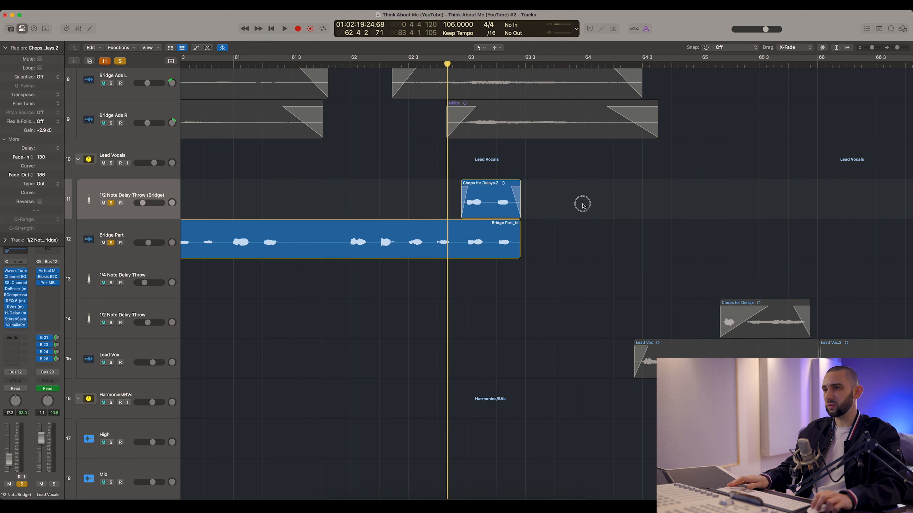
Step: Listen to the soloed bridge ending with its delay throw, stop playback around bar 64 and unsolo both tracks
key(space)
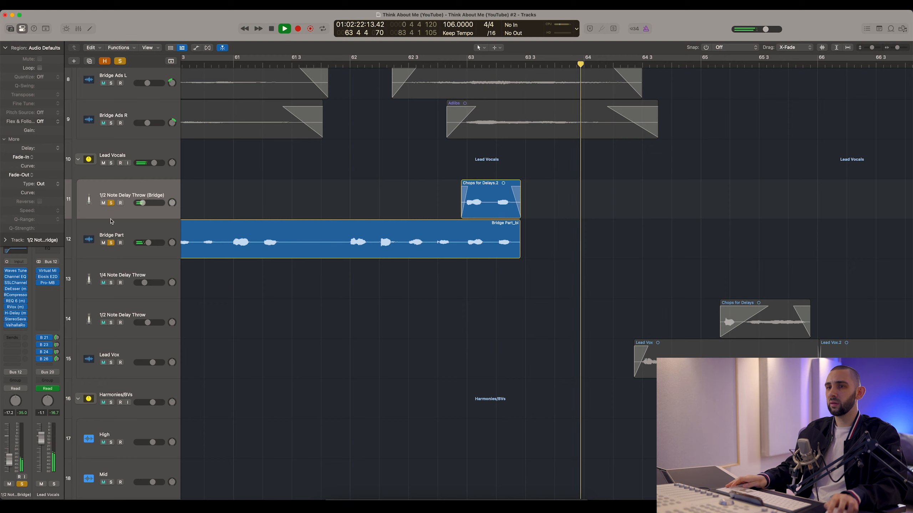
key(space)
click(111, 204)
click(111, 243)
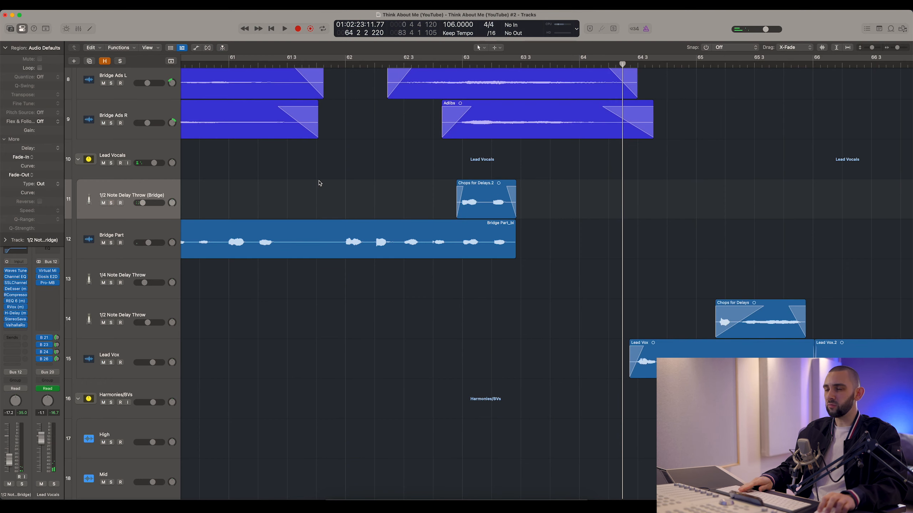
Step: Show the whole song's arrangement and select the High track in the Harmonies/BVs stack
key(super+Left)
key(super+Left)
key(super+Left)
key(super+Left)
key(super+Left)
scroll(356, 174, down, 8)
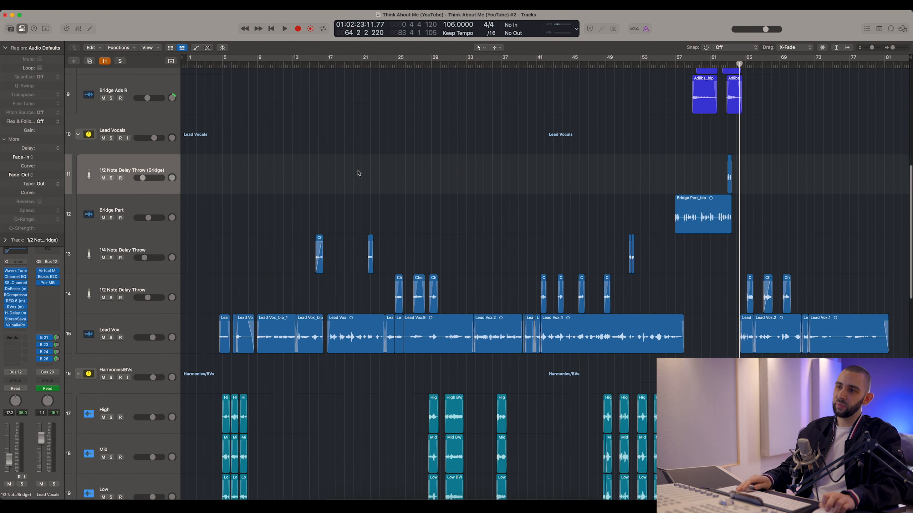
scroll(358, 172, down, 2)
click(221, 178)
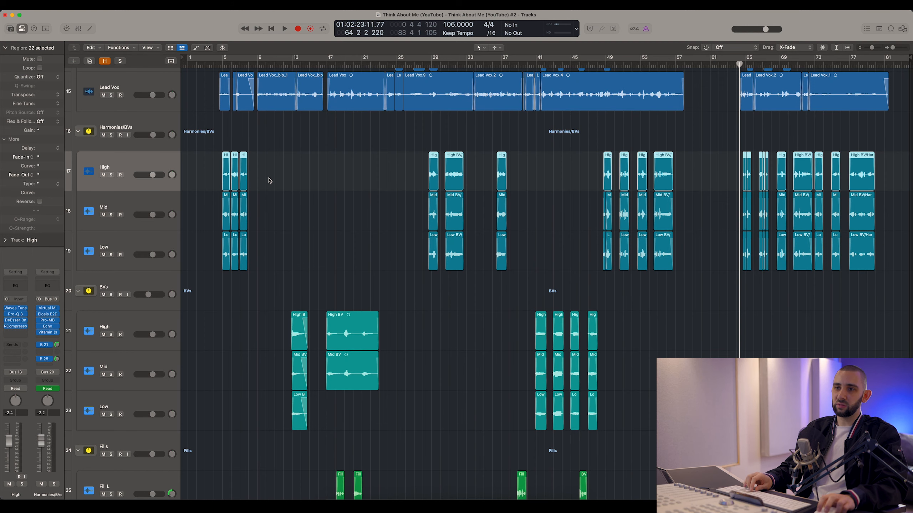
Step: Step through the harmony, BVs and fill tracks one by one down to Fill R
key(Down)
key(Down)
key(Down)
key(Down)
key(Down)
key(Down)
key(Down)
key(Down)
key(Down)
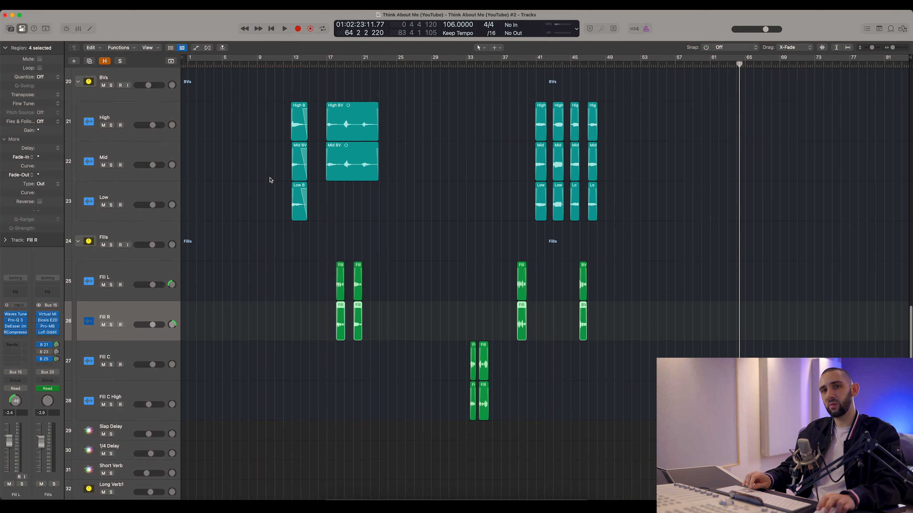
Step: Return to the Bridge Part track and look over the adlib tracks above the lead vocals
scroll(271, 180, up, 15)
click(149, 220)
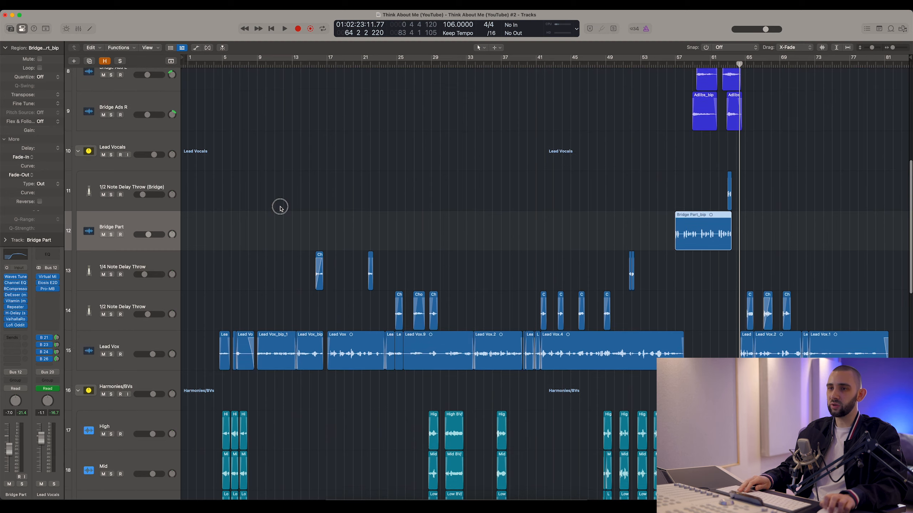
scroll(281, 206, up, 5)
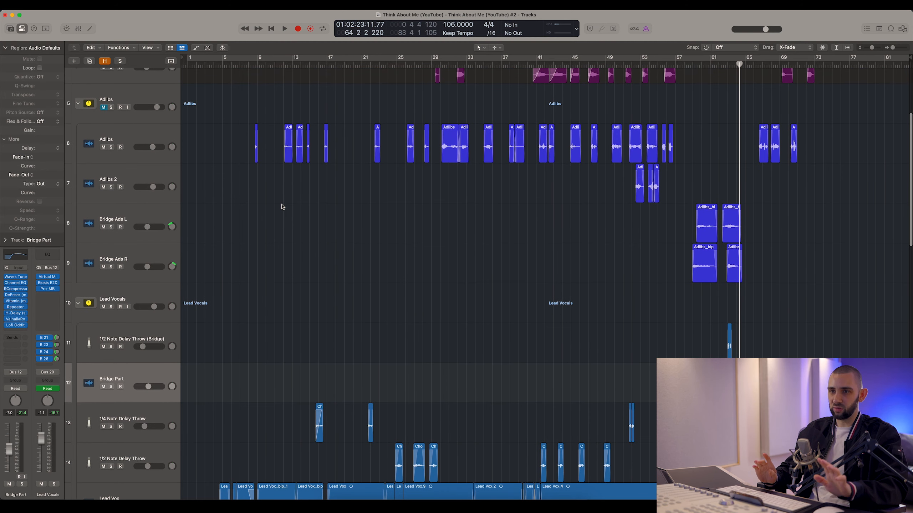
scroll(281, 207, up, 1)
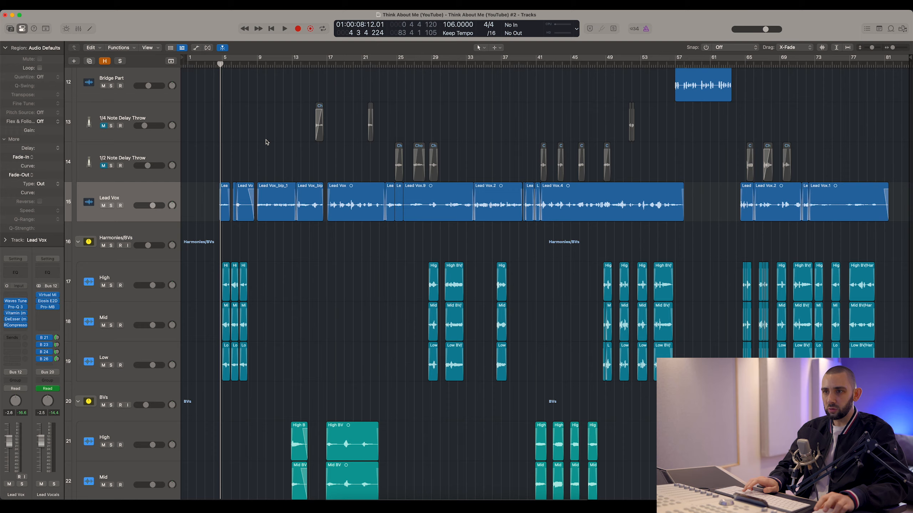
Step: Select the Harmonies/BVs stack and review the lead, harmony, backing vocal, fill and adlib tracks
key(Down)
scroll(425, 328, down, 10)
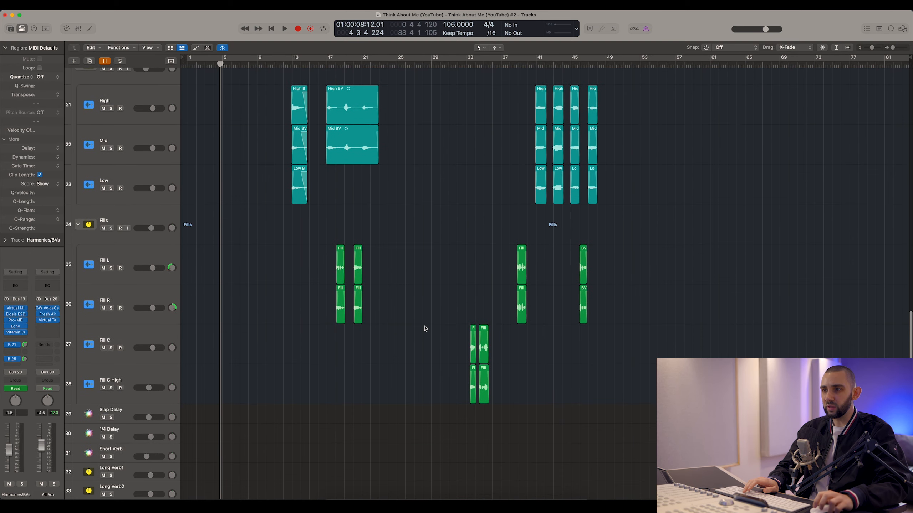
scroll(348, 289, up, 8)
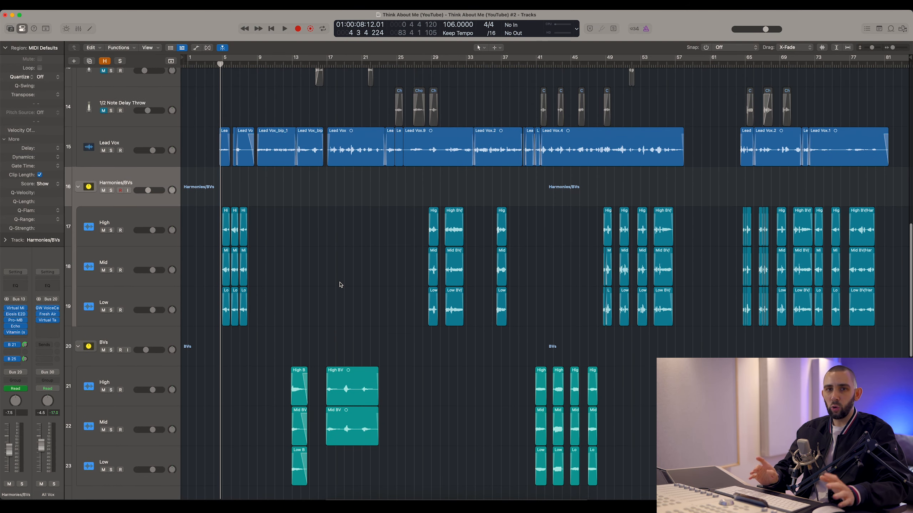
scroll(340, 285, up, 3)
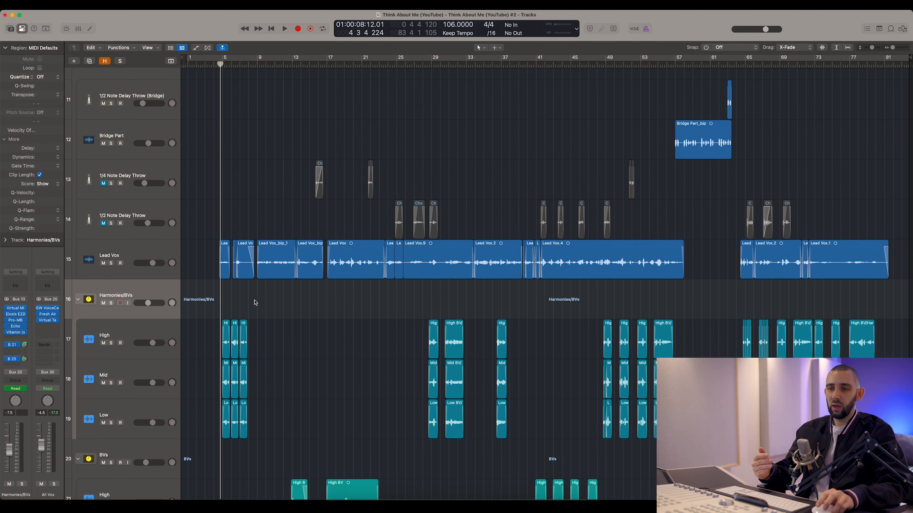
scroll(210, 326, down, 6)
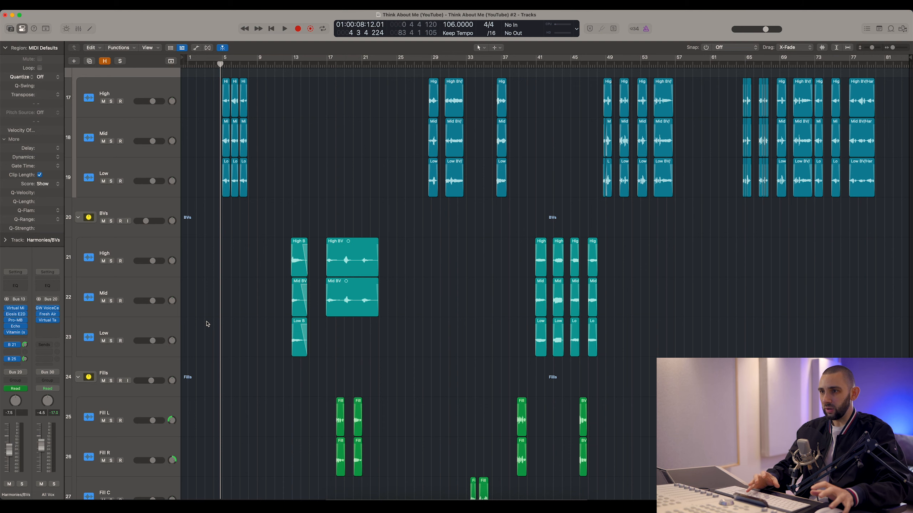
scroll(207, 324, down, 2)
scroll(207, 324, up, 13)
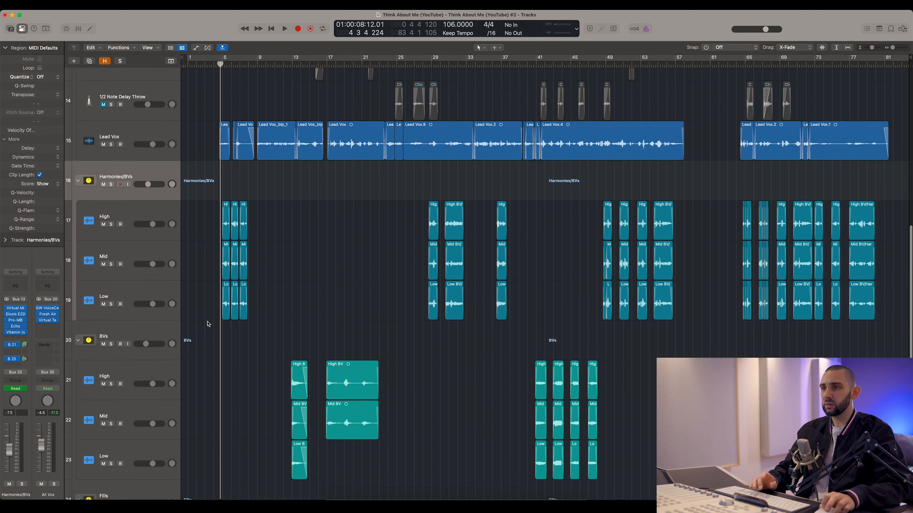
scroll(278, 249, up, 3)
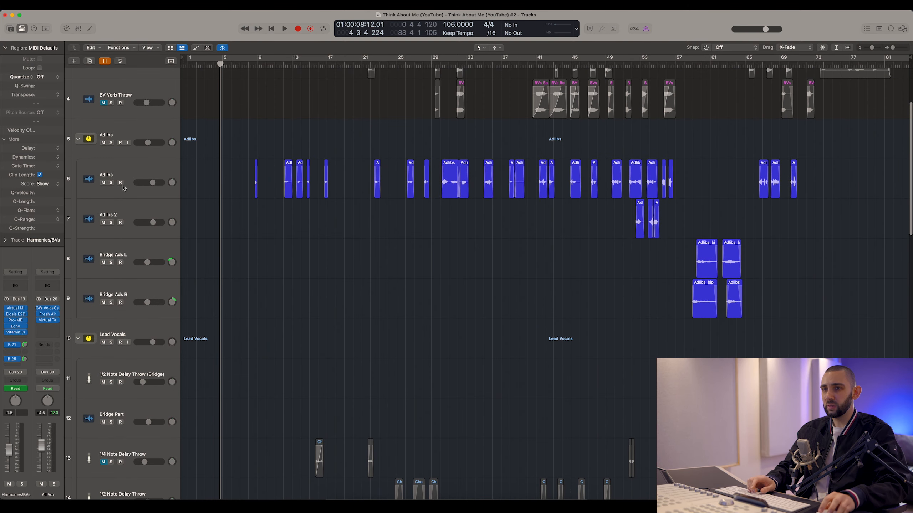
Step: Step through the Adlibs, Adlibs 2 and Bridge Ads tracks to compare their channel strips, finishing on Adlibs 2
click(130, 174)
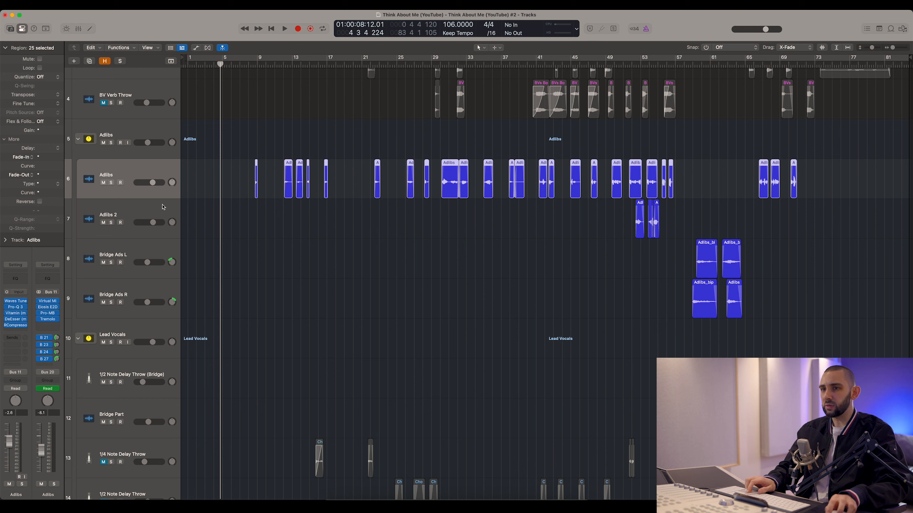
key(Down)
key(Down)
key(Down)
key(Down)
key(Up)
key(Up)
key(Up)
key(Up)
key(Up)
key(Down)
key(Down)
key(Down)
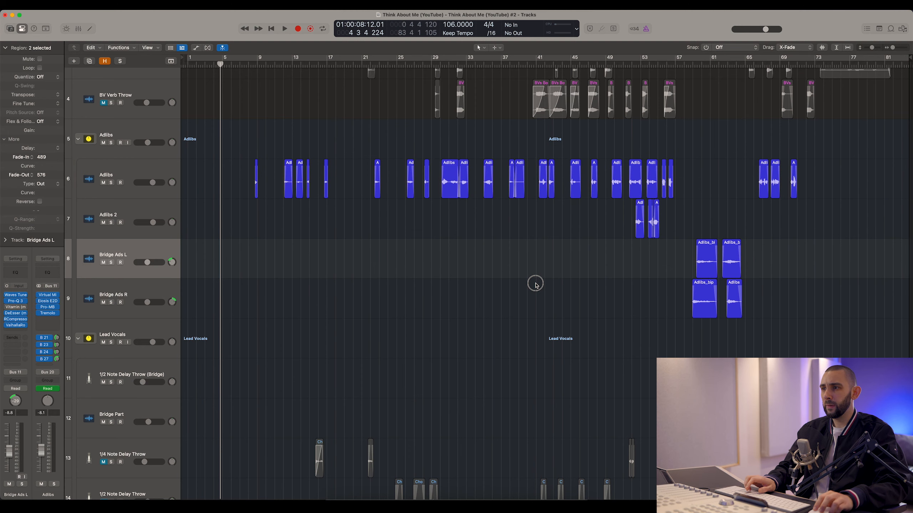
key(Up)
Step: Examine where the adlib regions sit along the song's timeline, up to the bridge adlibs, and return to the full overview
click(616, 233)
key(super+Right)
key(super+Right)
key(super+Right)
scroll(641, 215, right, 15)
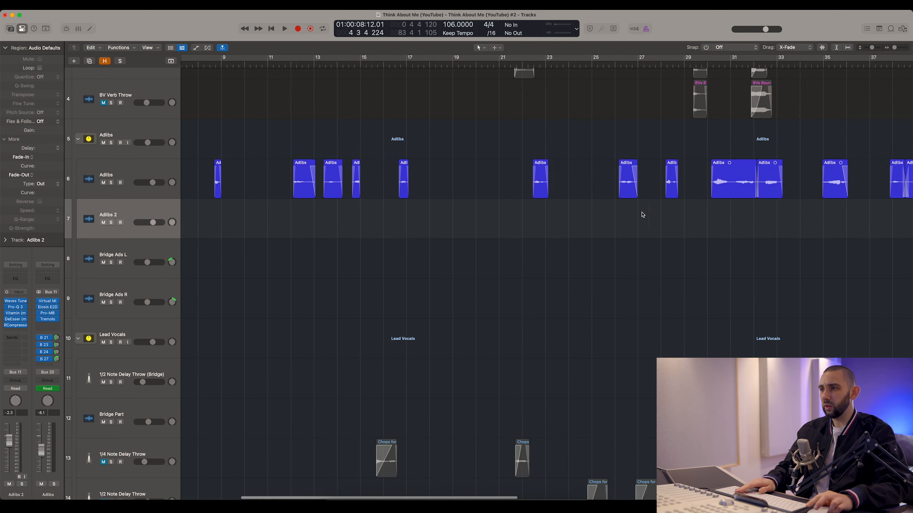
scroll(717, 230, down, 5)
scroll(718, 232, down, 3)
scroll(718, 240, up, 7)
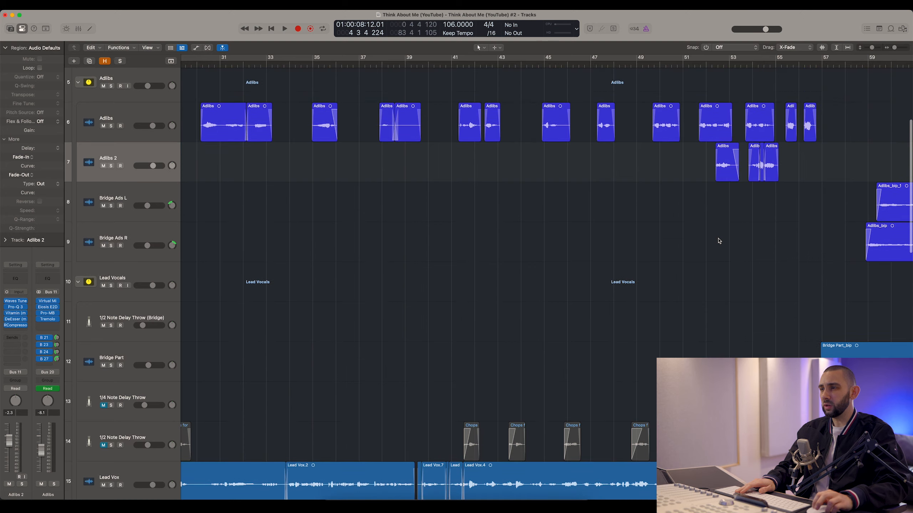
key(super+Left)
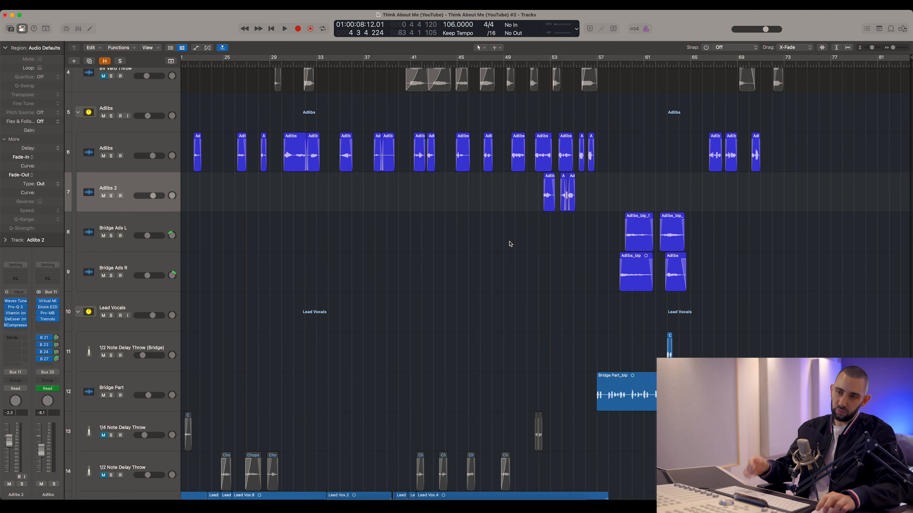
key(super+Left)
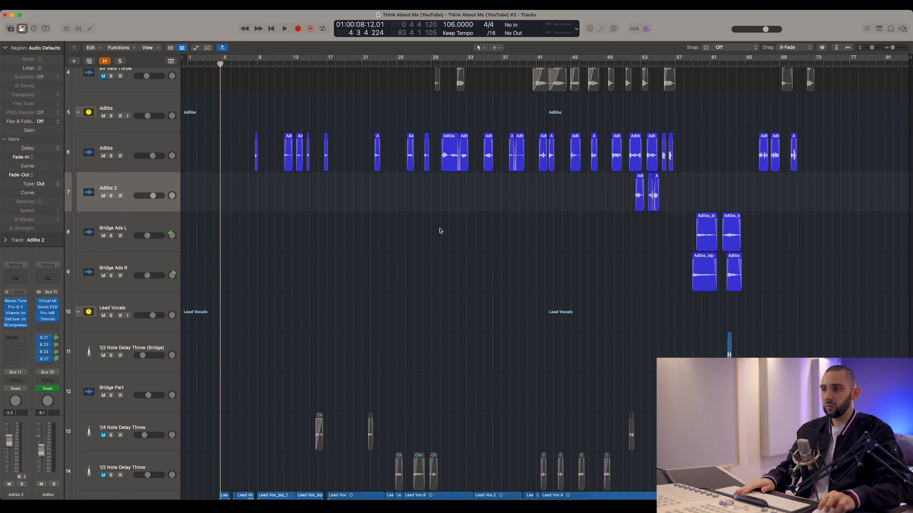
Step: Select the Adlibs track and inspect its Waves Tune Real-Time and Pro-Q 3 settings, closing each plug-in
click(350, 162)
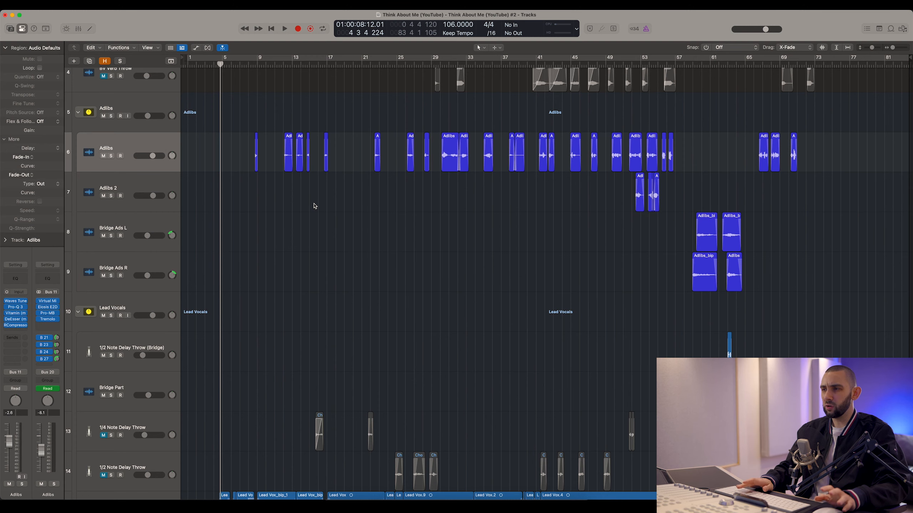
scroll(226, 153, up, 4)
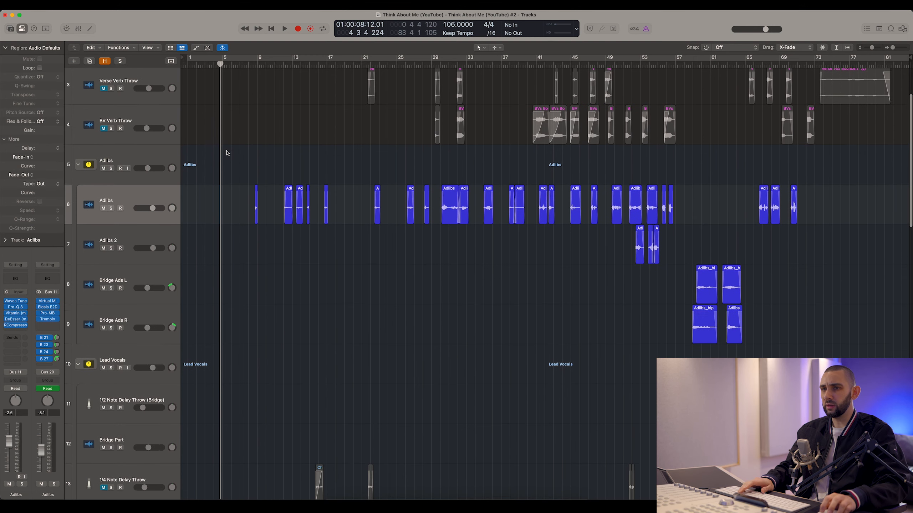
key(Down)
key(Up)
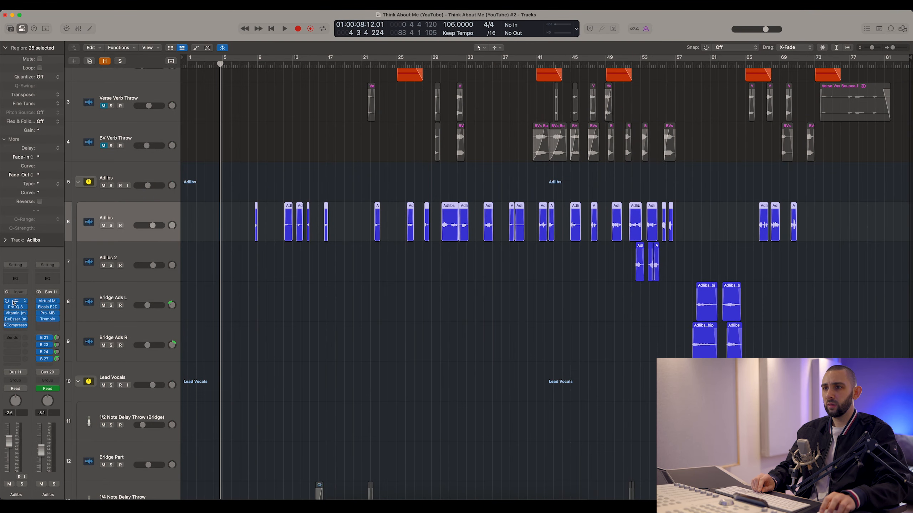
click(13, 303)
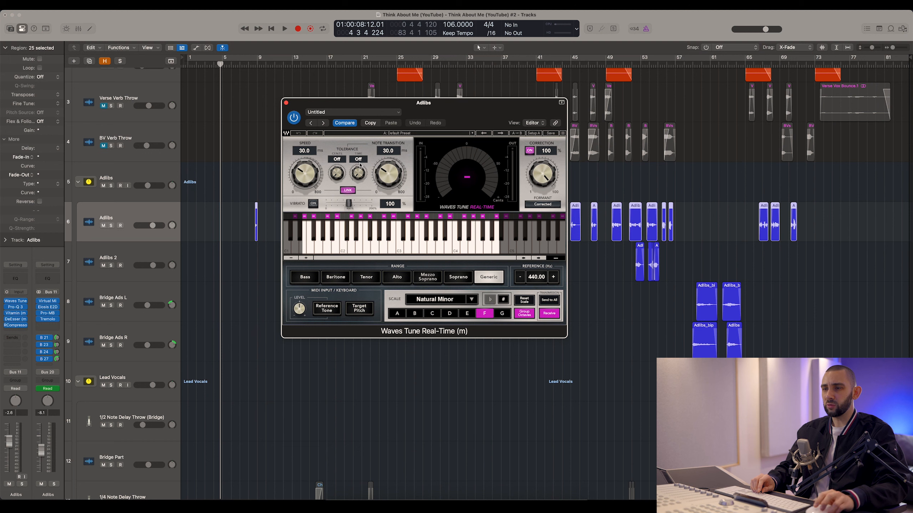
click(286, 103)
click(19, 308)
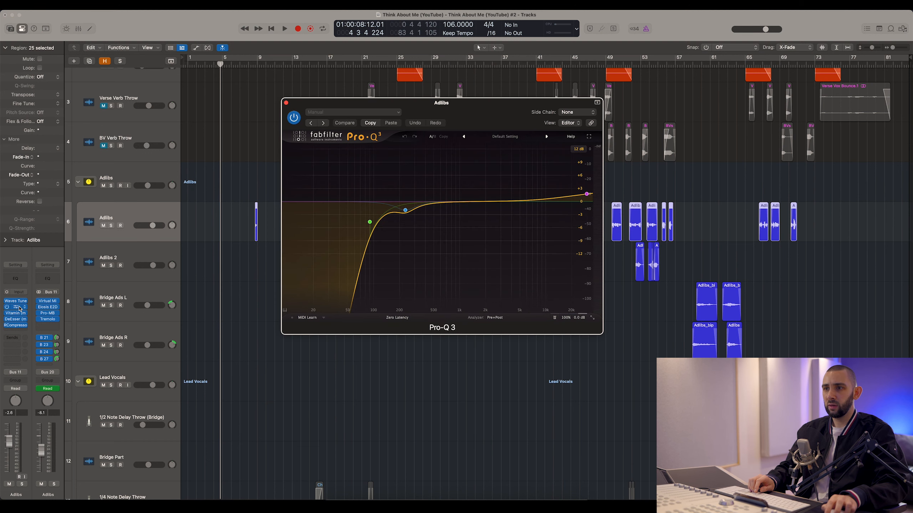
click(17, 308)
Step: Inspect the Vitamin and DeEsser settings on the Adlibs track, closing each plug-in
click(15, 313)
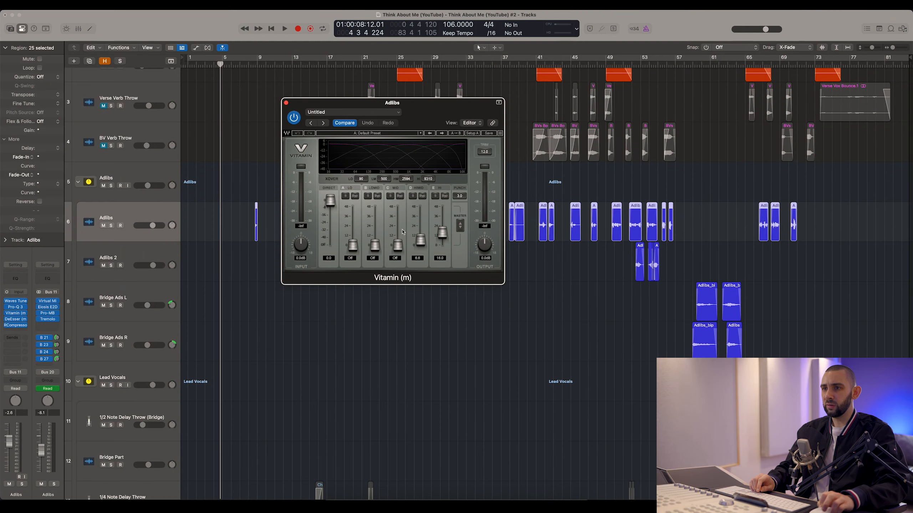
click(286, 103)
click(15, 320)
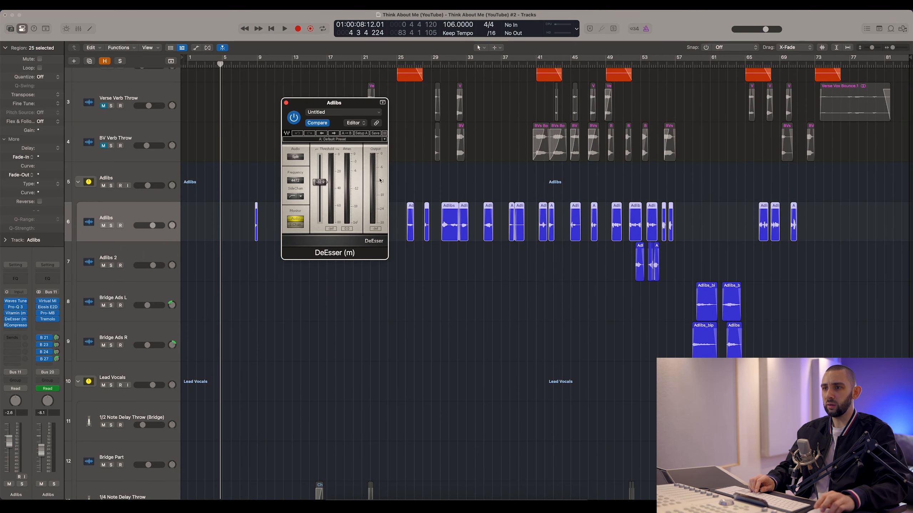
click(286, 103)
Step: Inspect RCompressor on the Adlibs track and Virtual Mix Rack on the Adlibs stack's bus, closing both plug-ins
click(15, 326)
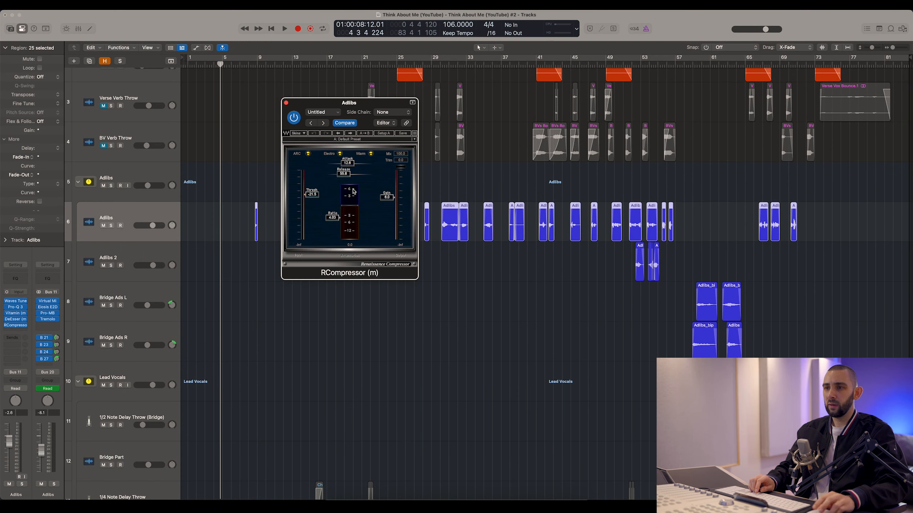
click(286, 103)
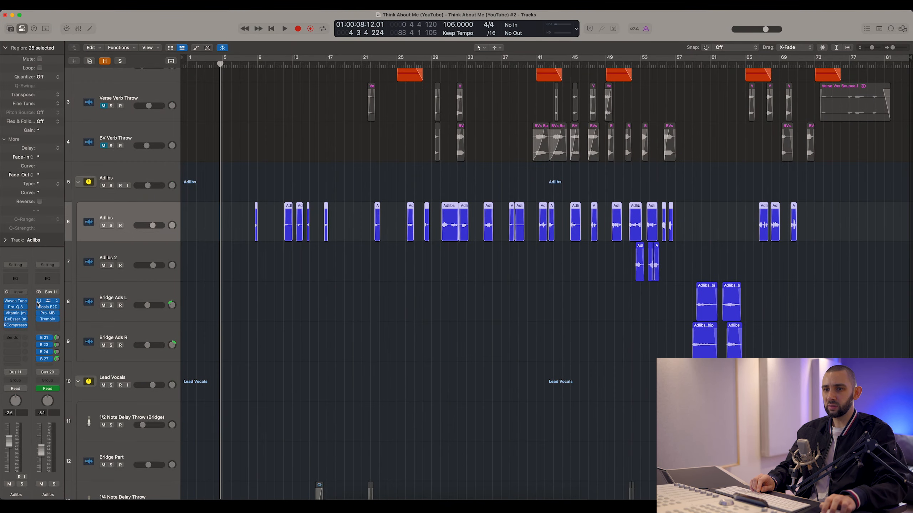
click(96, 294)
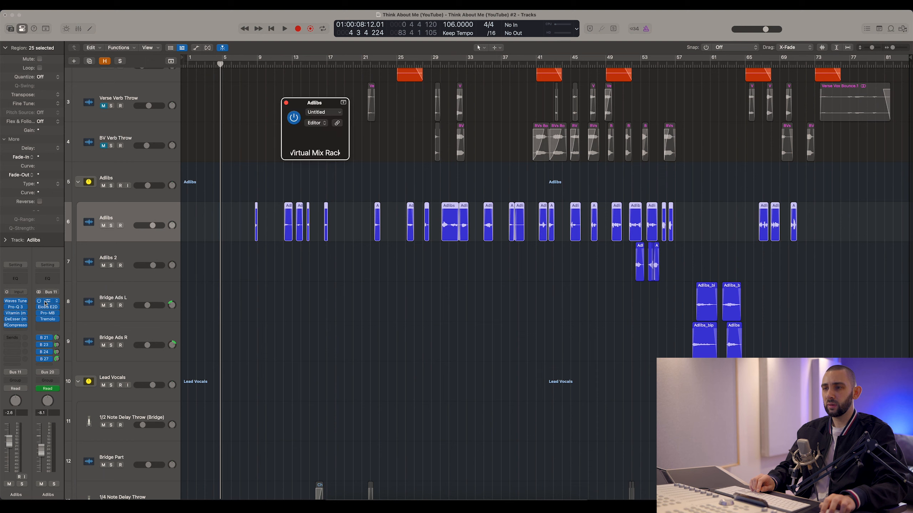
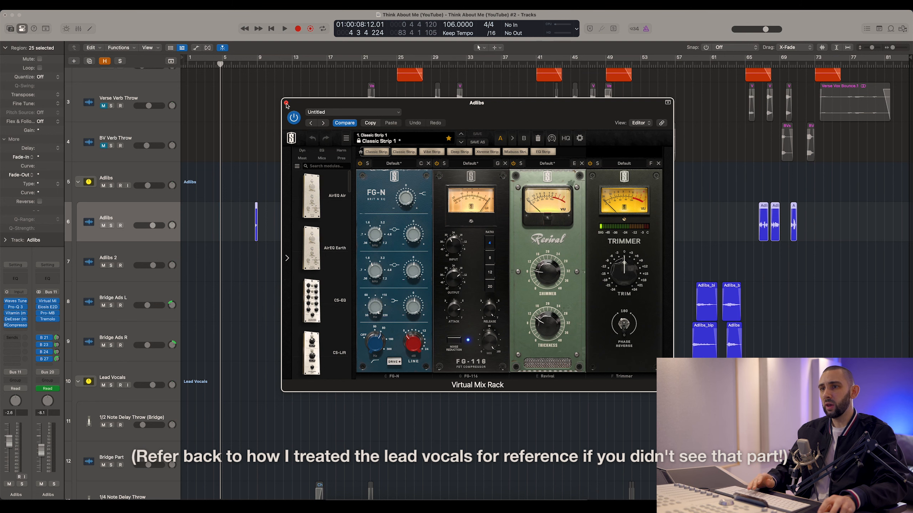
click(285, 103)
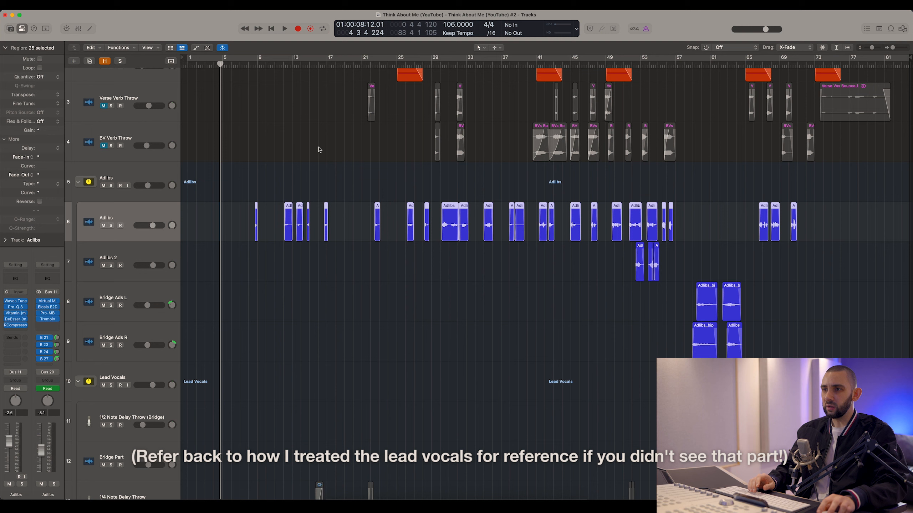
Step: Compare the channel strip of the Lead Vox track with that of the Adlibs track, leaving Adlibs selected and its regions deselected
click(328, 178)
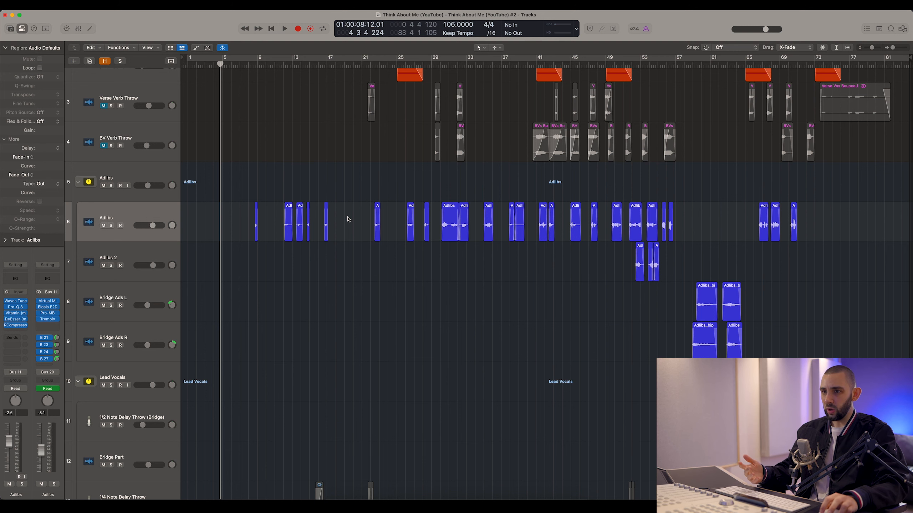
scroll(348, 219, down, 5)
click(150, 395)
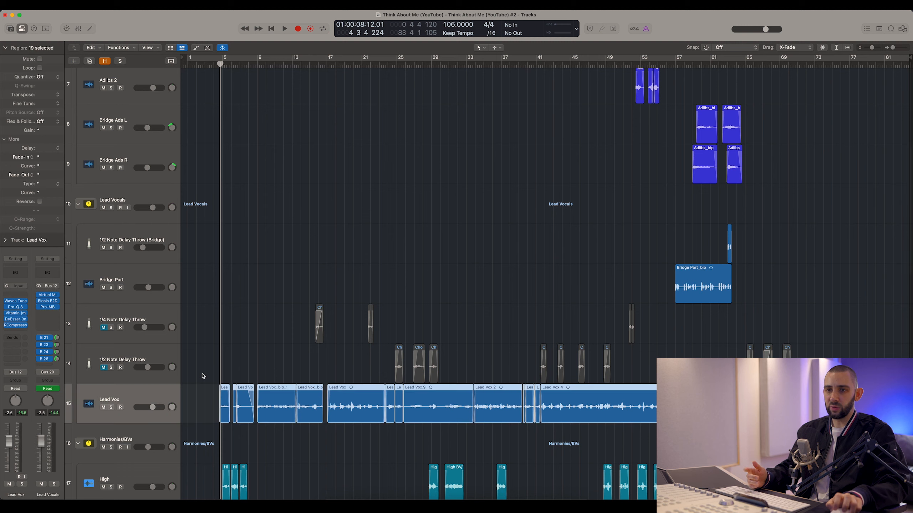
scroll(209, 288, up, 5)
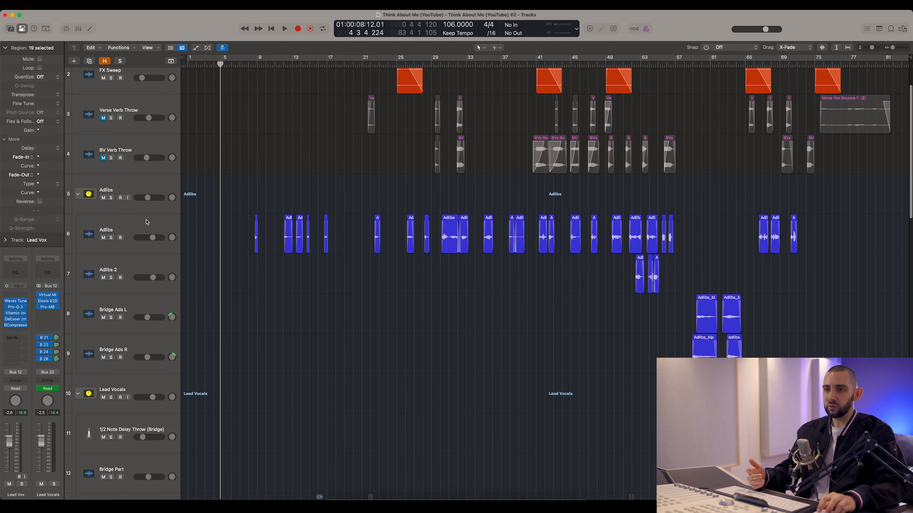
click(146, 222)
click(225, 284)
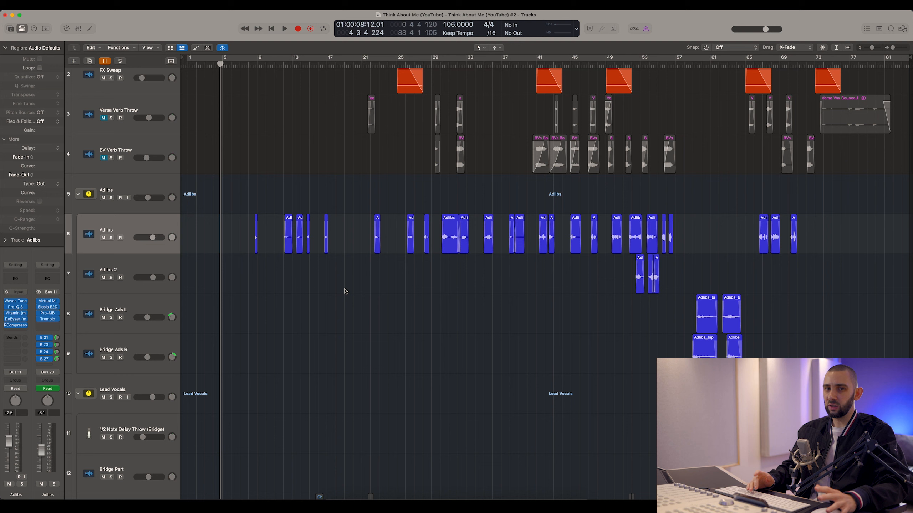
Step: Compare the Lead Vox and Adlibs inserts once more, inspect Pro-MB on the Adlibs bus, and close the plug-in
scroll(344, 291, down, 5)
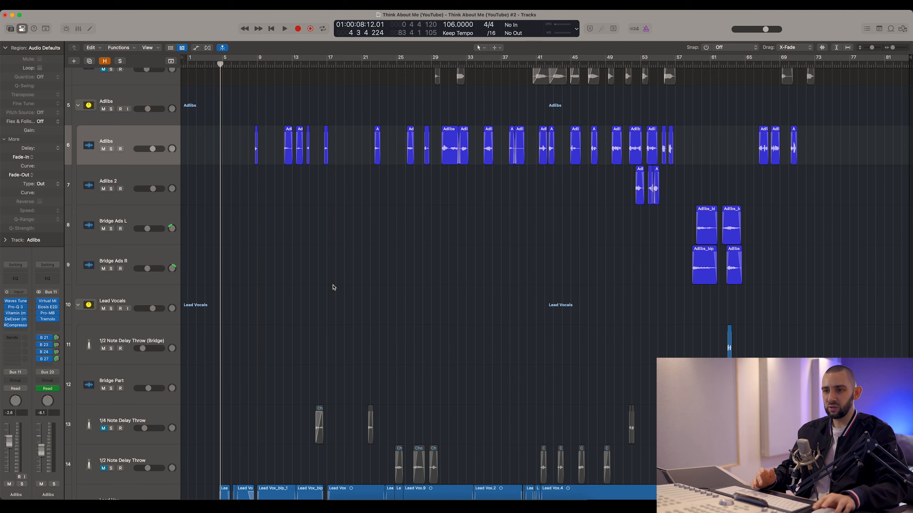
scroll(334, 287, down, 3)
click(161, 439)
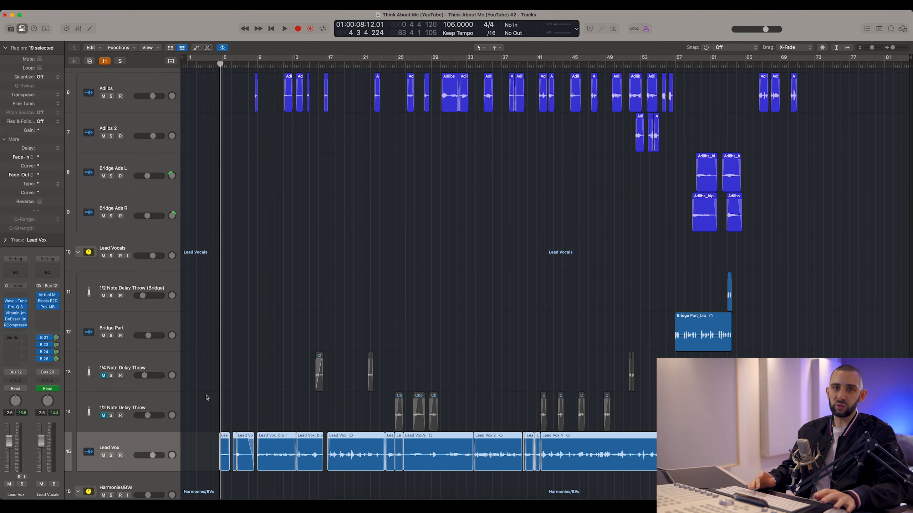
scroll(273, 284, up, 5)
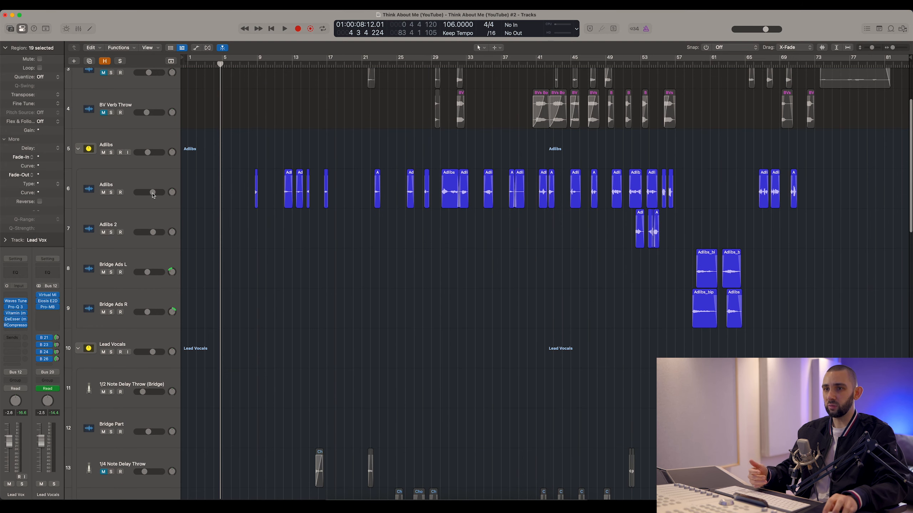
click(141, 184)
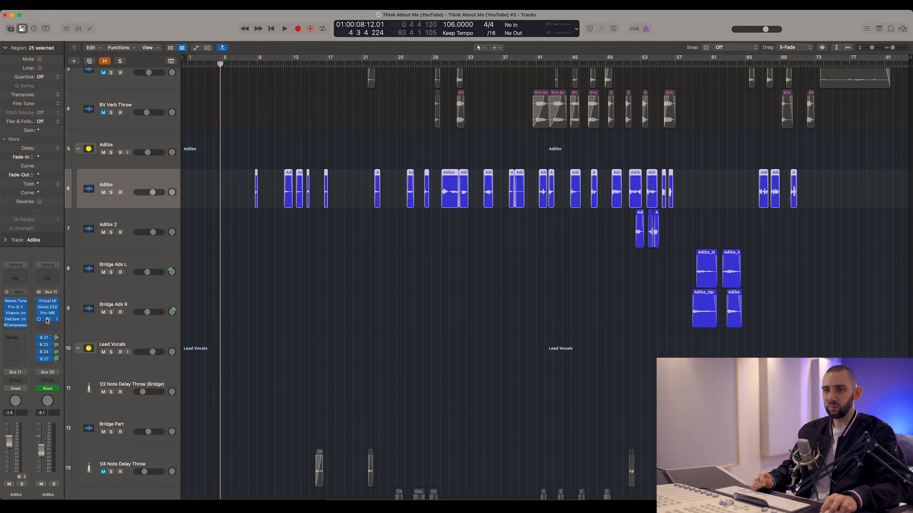
click(48, 313)
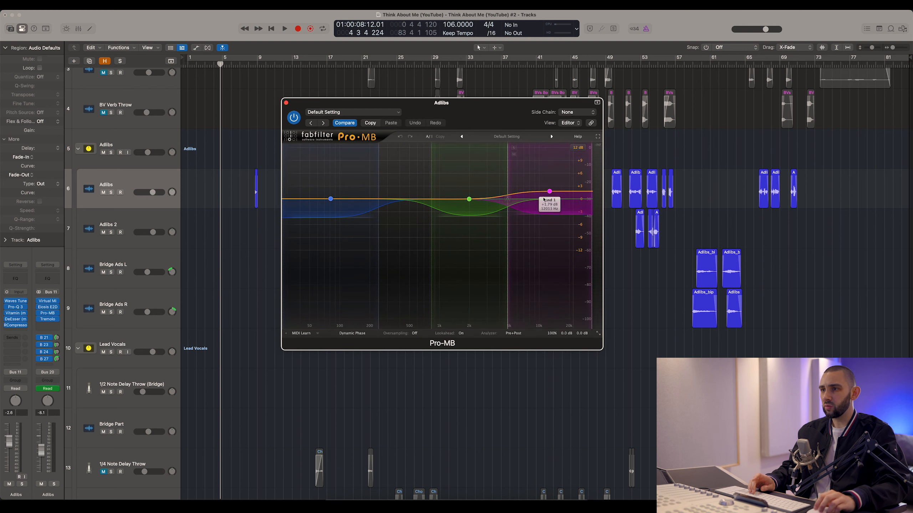
click(287, 103)
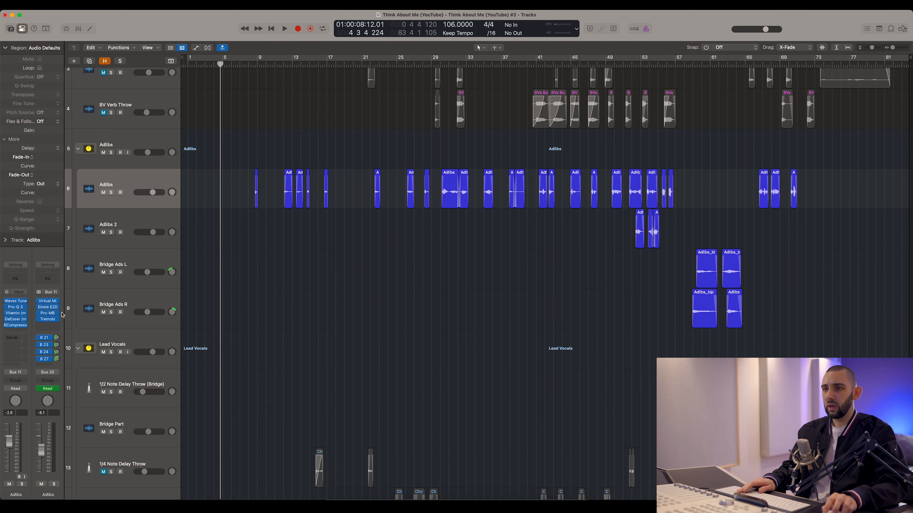
Step: Play the adlibs in the full mix from bar 11 to bar 16, following the Adlibs regions up close, and stop playback
scroll(307, 274, down, 6)
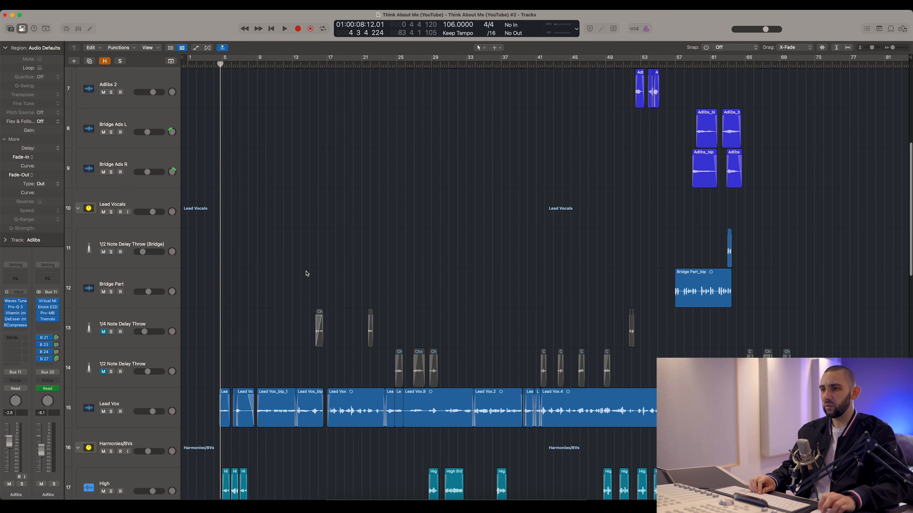
scroll(307, 273, up, 3)
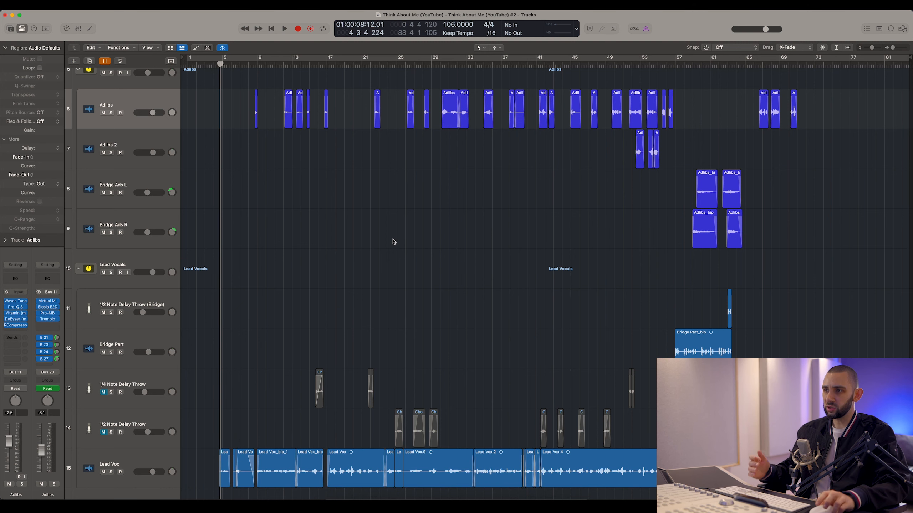
scroll(394, 238, up, 2)
scroll(326, 148, up, 1)
click(274, 66)
scroll(308, 282, down, 4)
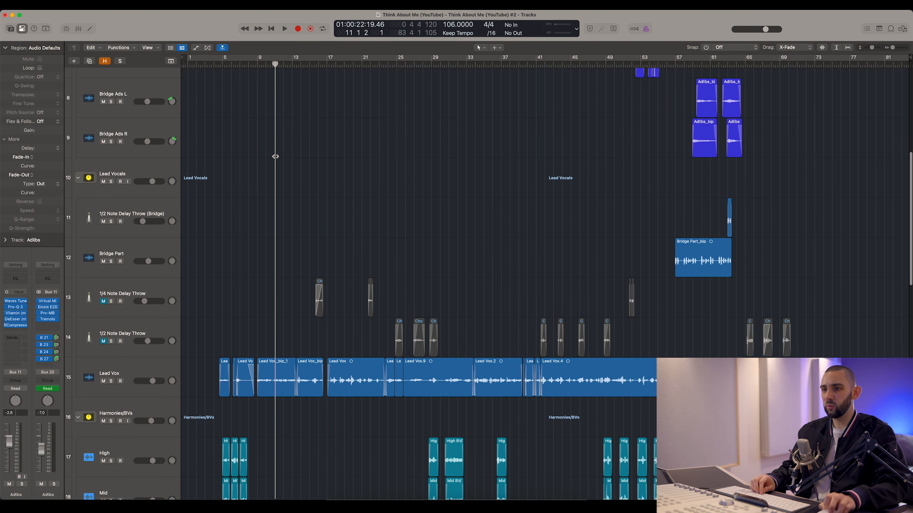
scroll(308, 282, up, 3)
scroll(308, 282, up, 1)
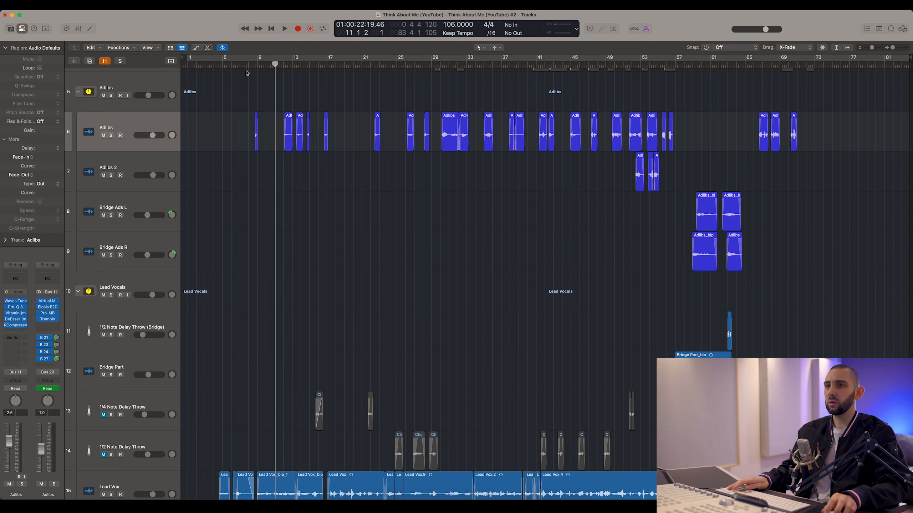
key(space)
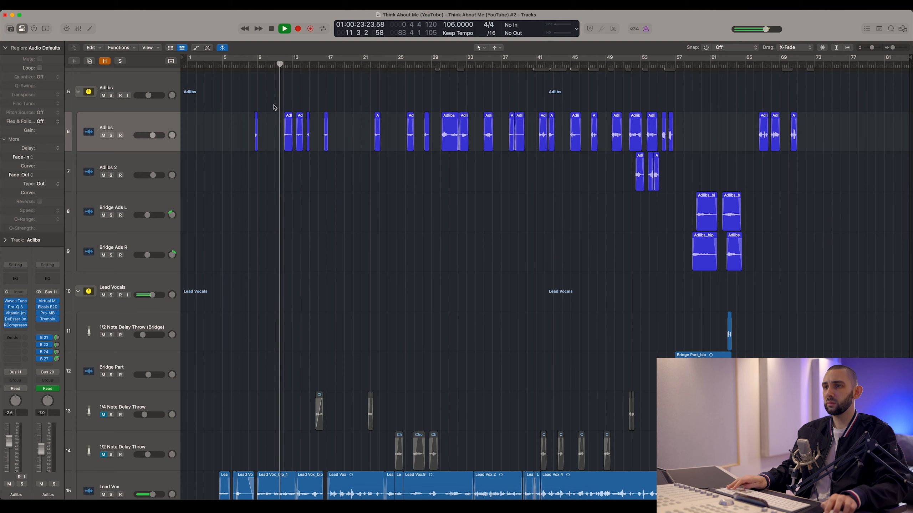
key(super+Right)
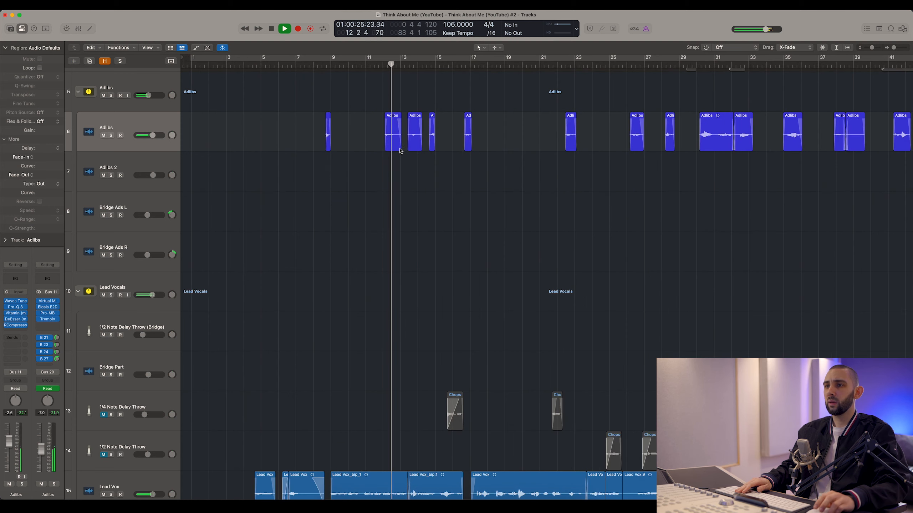
key(super+Right)
scroll(472, 145, right, 8)
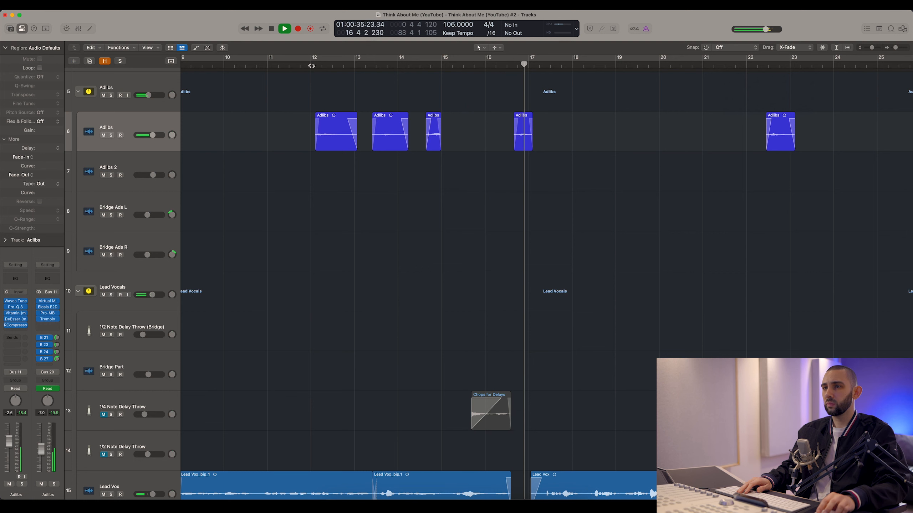
key(space)
Step: Solo the Adlibs track, play its regions from bar 12, and stop playback
click(311, 66)
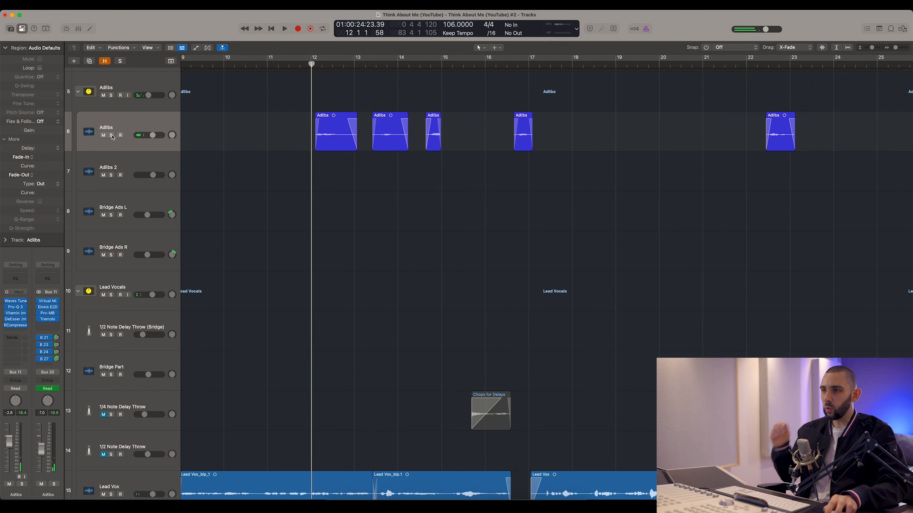
click(111, 135)
key(space)
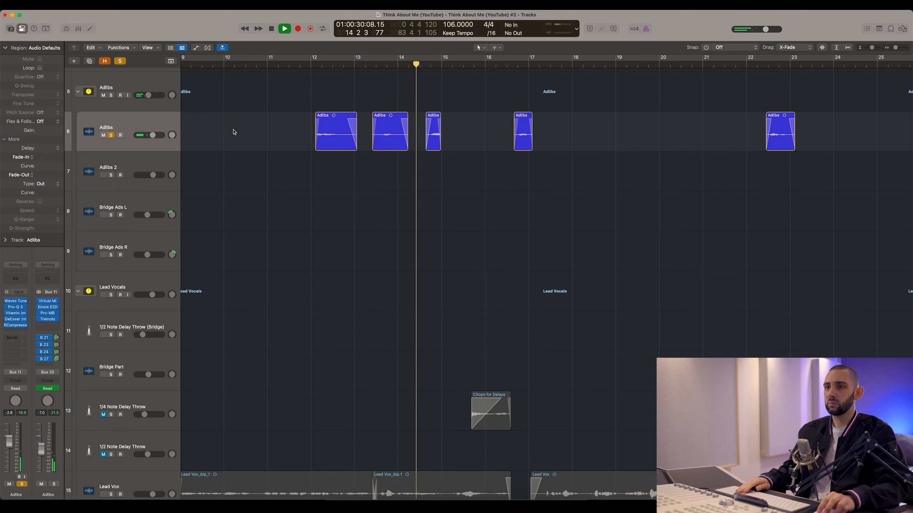
key(super+Left)
key(super+Left)
key(super+Left)
key(super+Left)
key(space)
Step: Unsolo the Adlibs track and play the adlib at bar 22 in the full mix
click(435, 64)
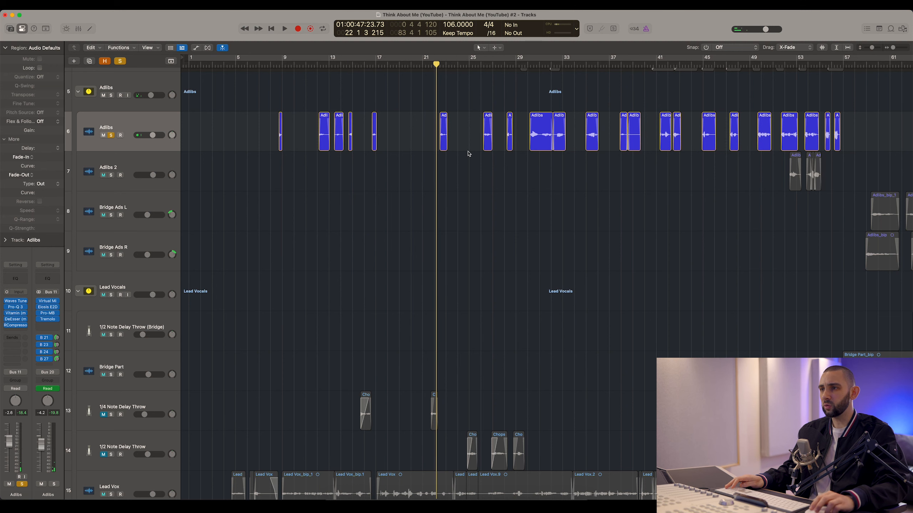
click(111, 135)
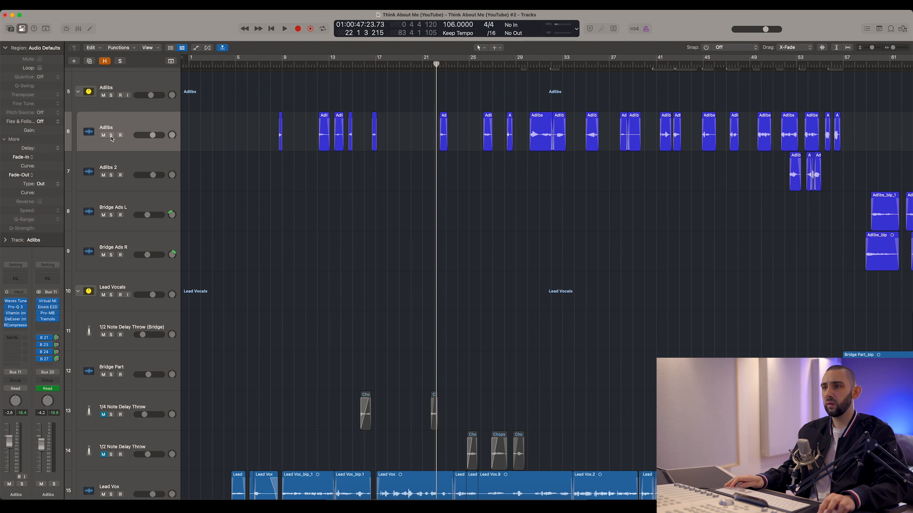
key(space)
key(super+Right)
key(super+Right)
key(super+Right)
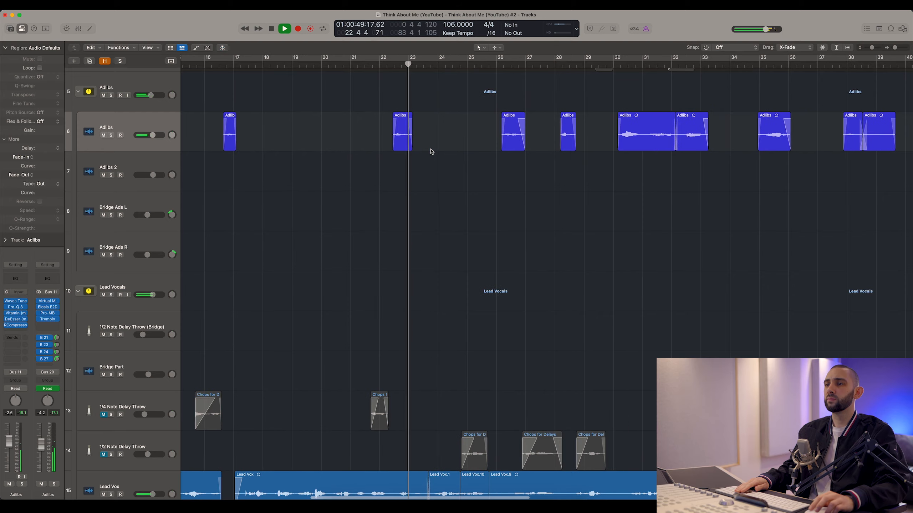
Step: Skip ahead to just before bar 26, listen to the adlibs in the full mix up to bar 33, and stop playback
click(493, 65)
scroll(395, 96, right, 5)
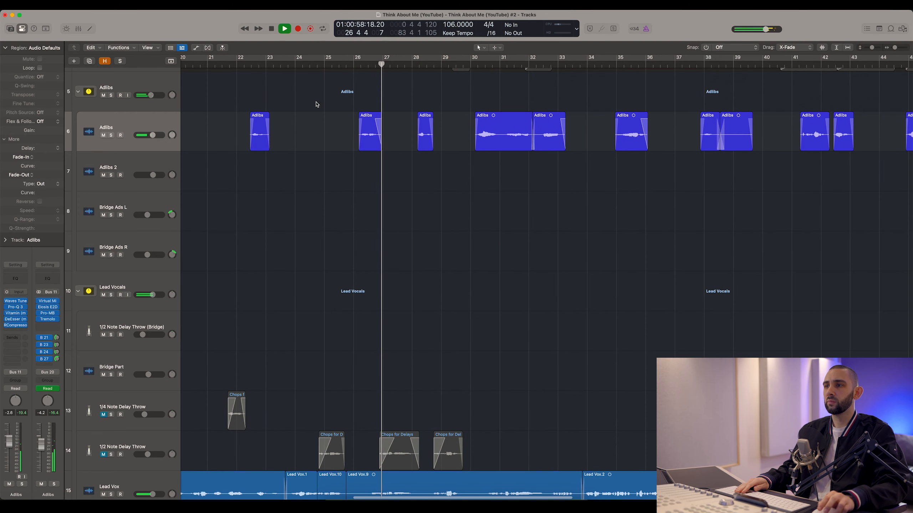
scroll(318, 101, right, 3)
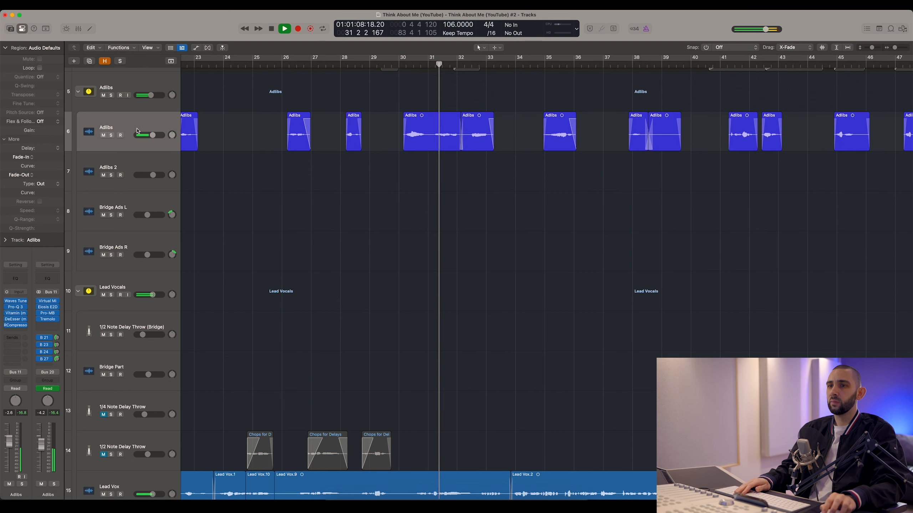
scroll(112, 137, up, 1)
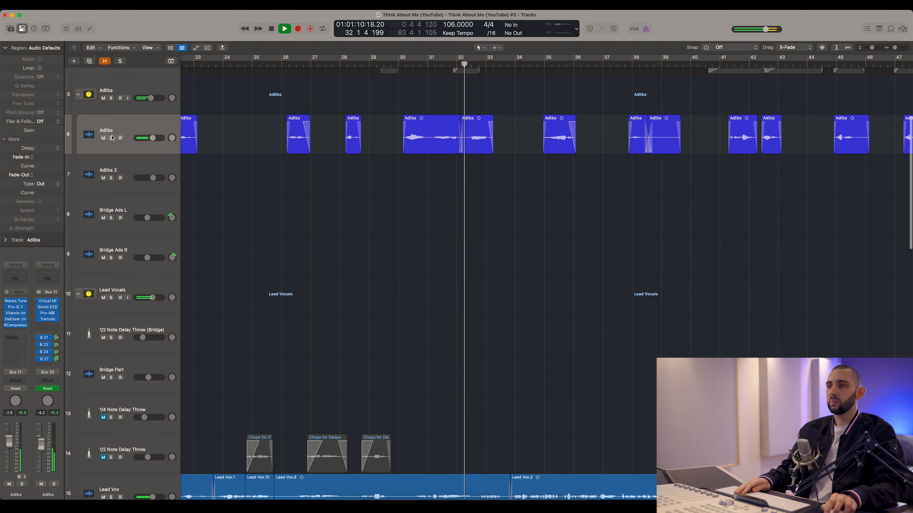
scroll(463, 109, right, 3)
key(space)
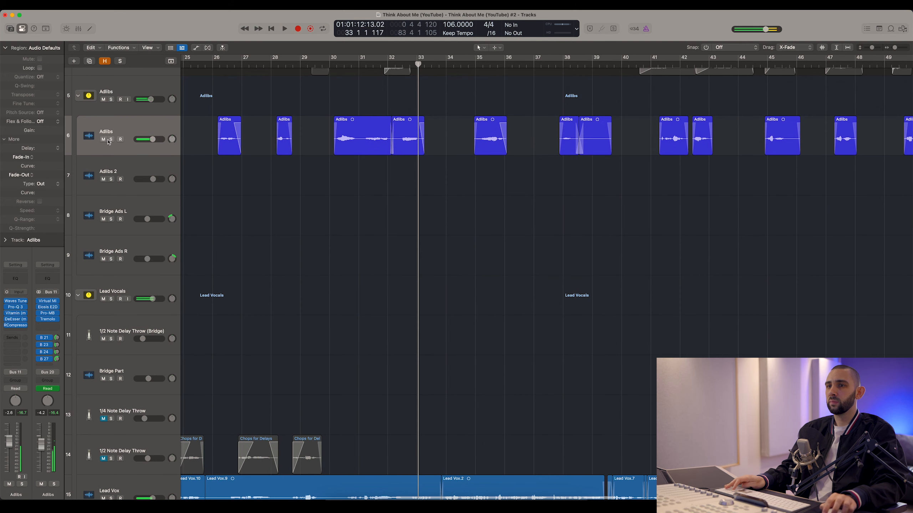
Step: Solo the Adlibs track, play the long adlibs from bar 30, stop, and turn the solo off
key(s)
click(333, 64)
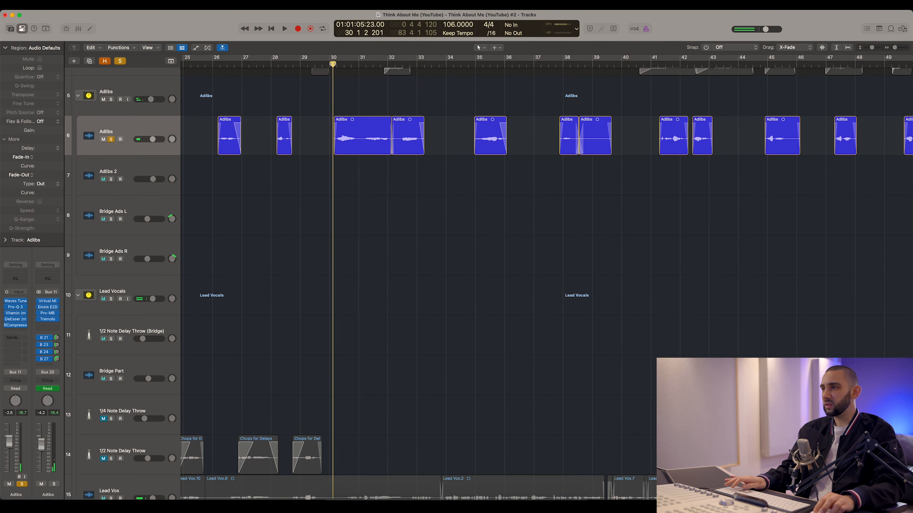
key(space)
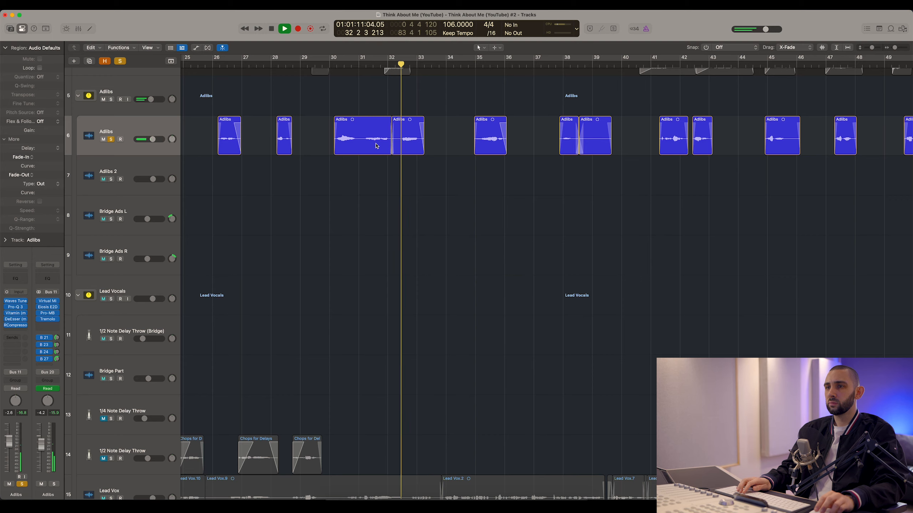
key(super+Left)
key(super+Left)
key(super+Left)
scroll(377, 145, right, 5)
key(space)
click(115, 139)
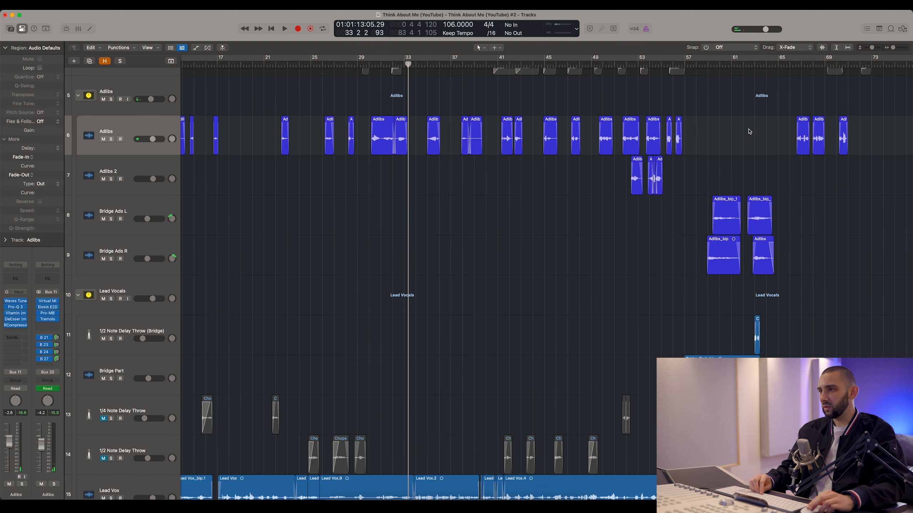
Step: Play the full mix from bar 64 and follow the adlibs that come in after the bridge
scroll(749, 132, right, 3)
drag(715, 64, 705, 64)
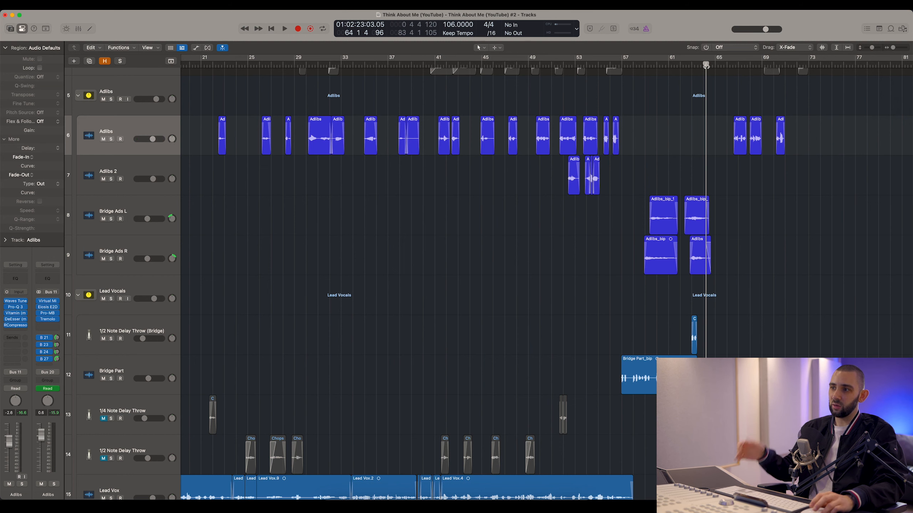
scroll(718, 102, up, 5)
scroll(718, 101, right, 2)
scroll(708, 115, down, 6)
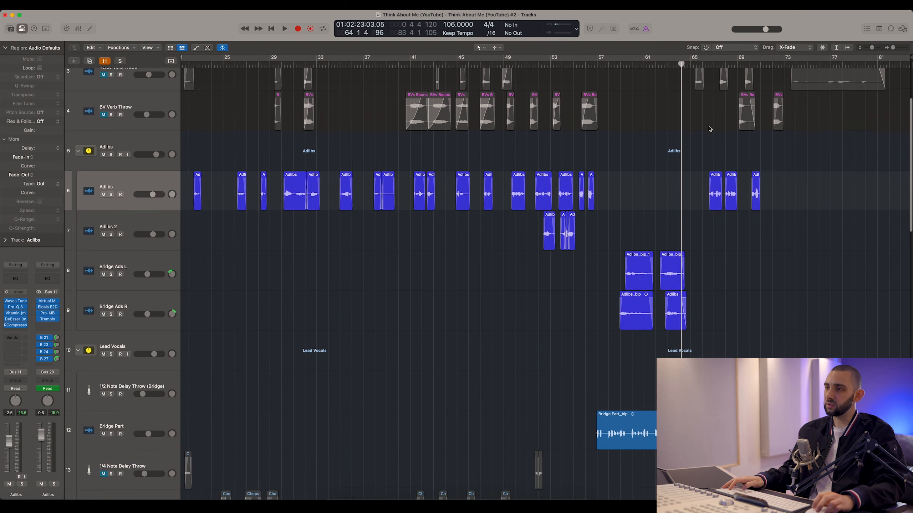
scroll(697, 126, up, 3)
scroll(698, 126, right, 3)
key(space)
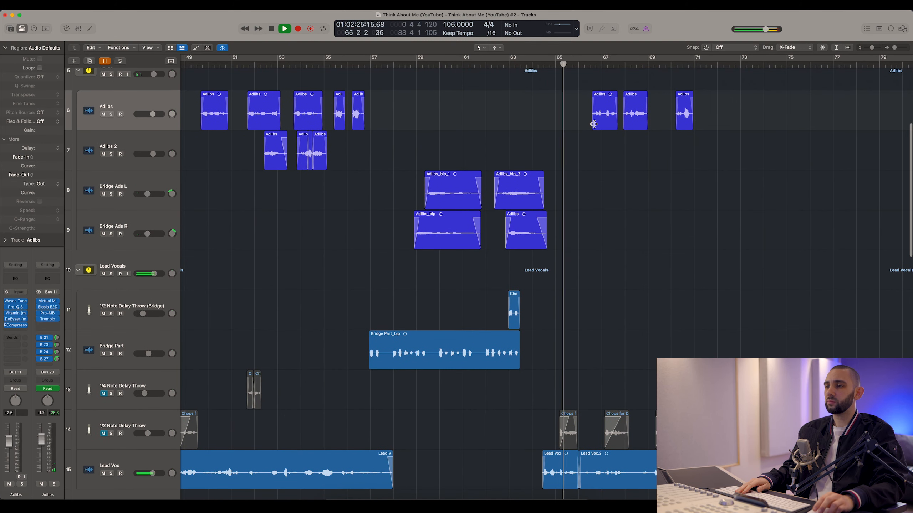
scroll(595, 125, right, 1)
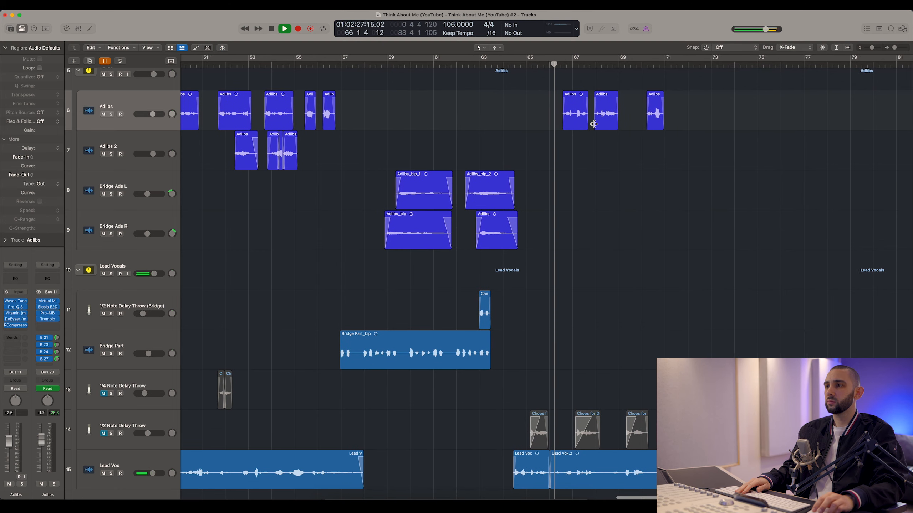
scroll(594, 124, right, 2)
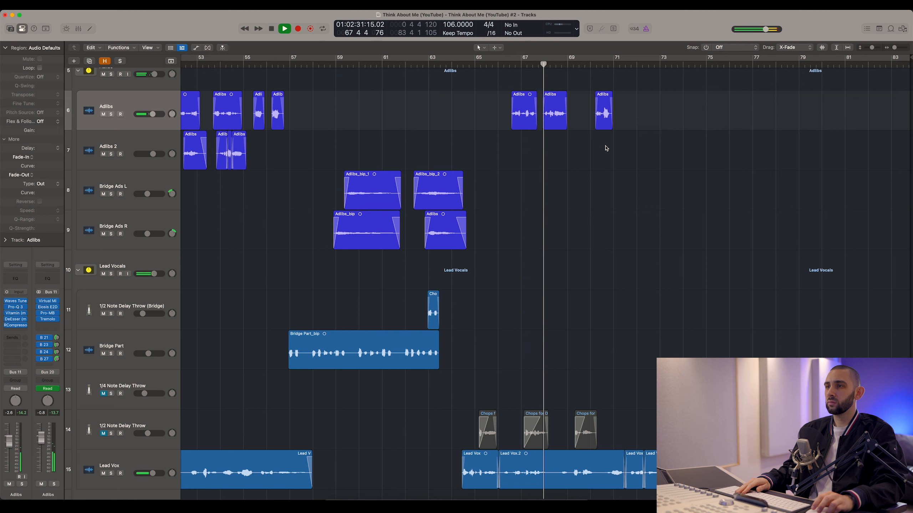
Step: Select the adlib region at bar 68, keep following the adlibs in the full mix up to bar 70, and stop playback
click(560, 127)
key(super+Right)
key(super+Right)
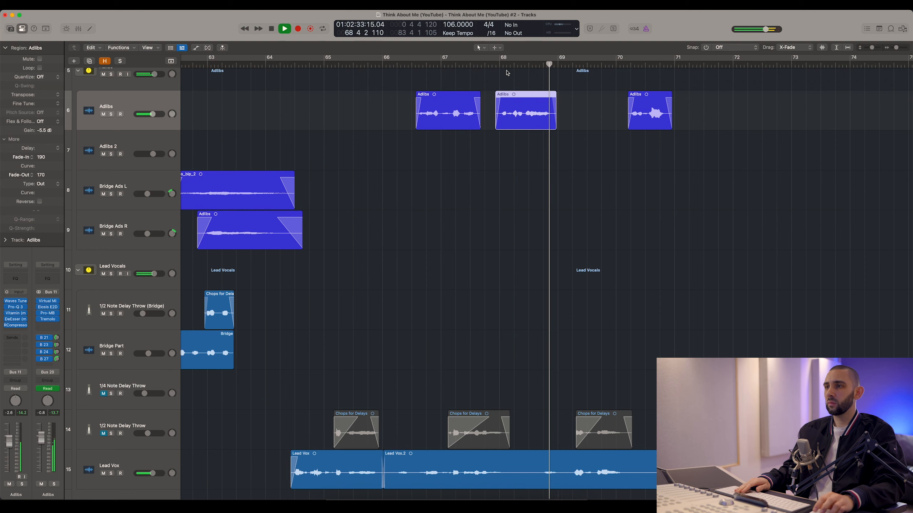
scroll(539, 90, up, 5)
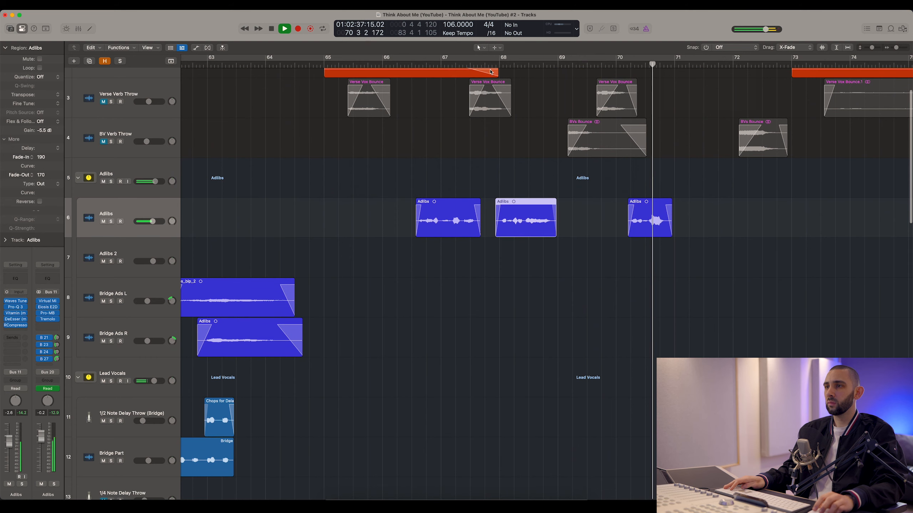
key(space)
Step: Solo the Adlibs track, play the last adlib at bar 70, stop, and turn the solo off
click(111, 221)
key(space)
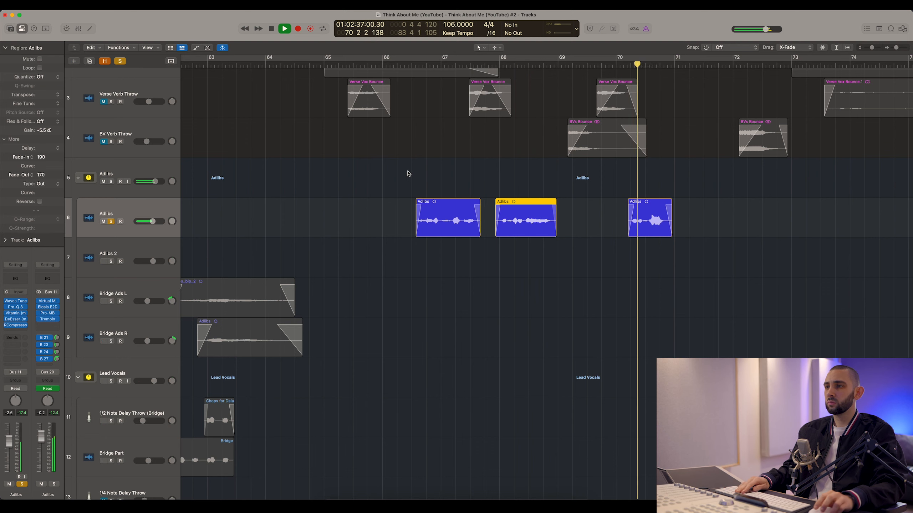
key(super+Left)
key(super+Left)
key(super+Left)
key(super+Left)
key(space)
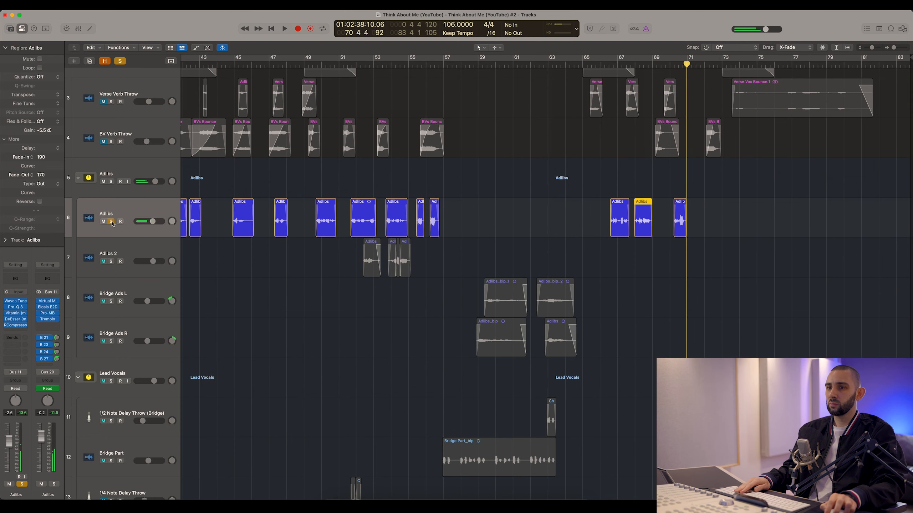
click(111, 222)
Step: Move the playhead to bar 51, then back to about bar 29, to compare the Adlibs bus volume automation
key(super+Right)
key(super+Right)
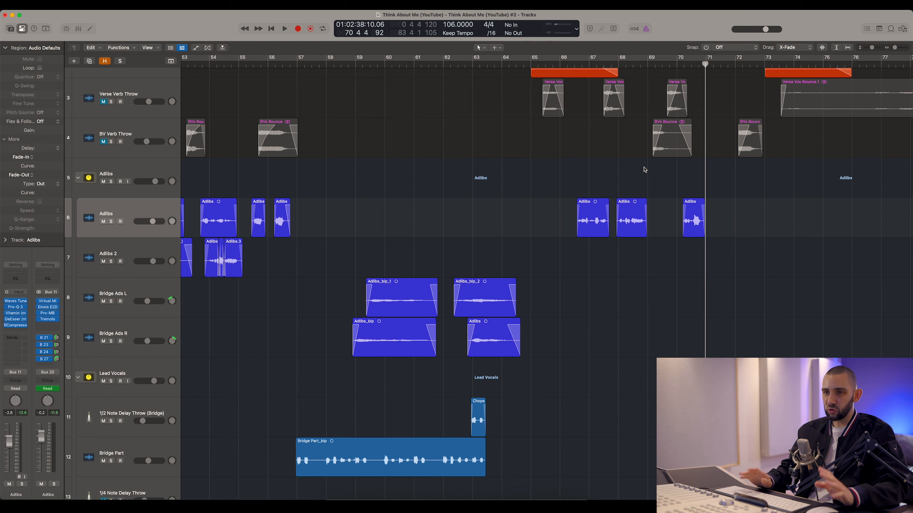
key(super+Left)
key(super+Left)
key(super+Left)
key(super+Left)
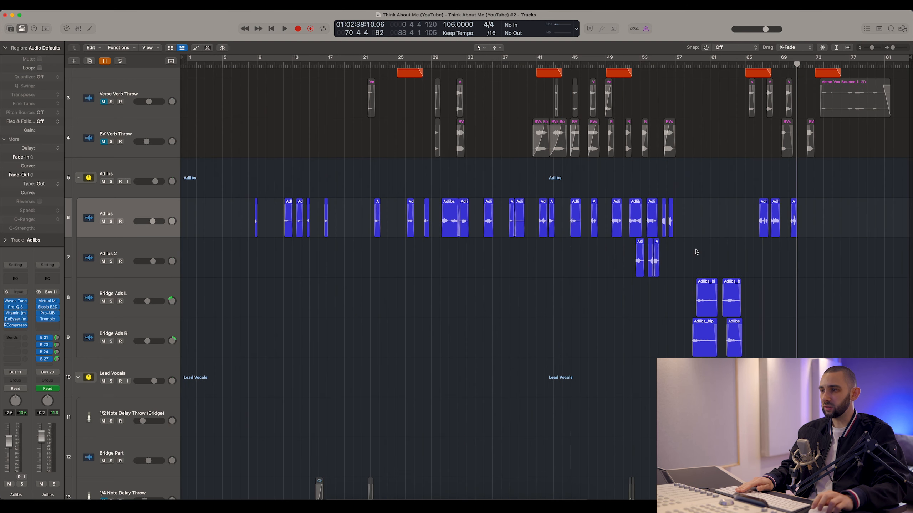
click(630, 72)
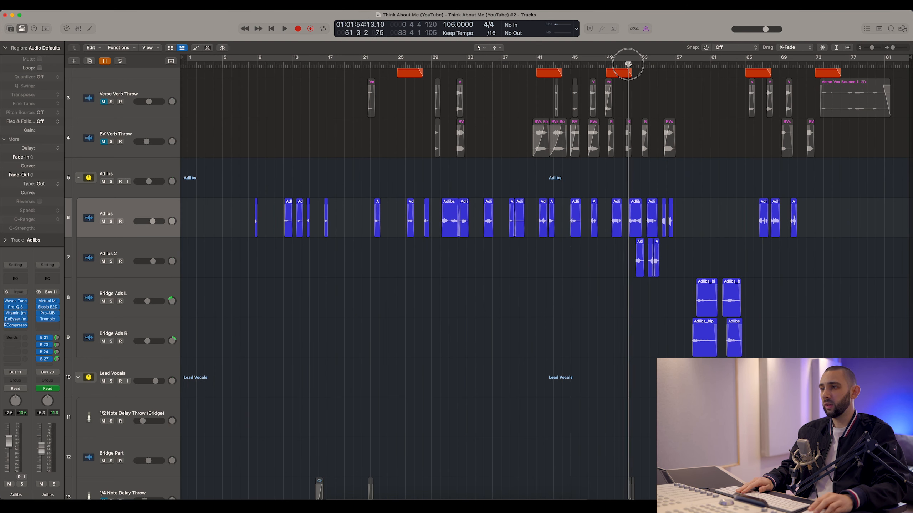
drag(274, 67, 436, 84)
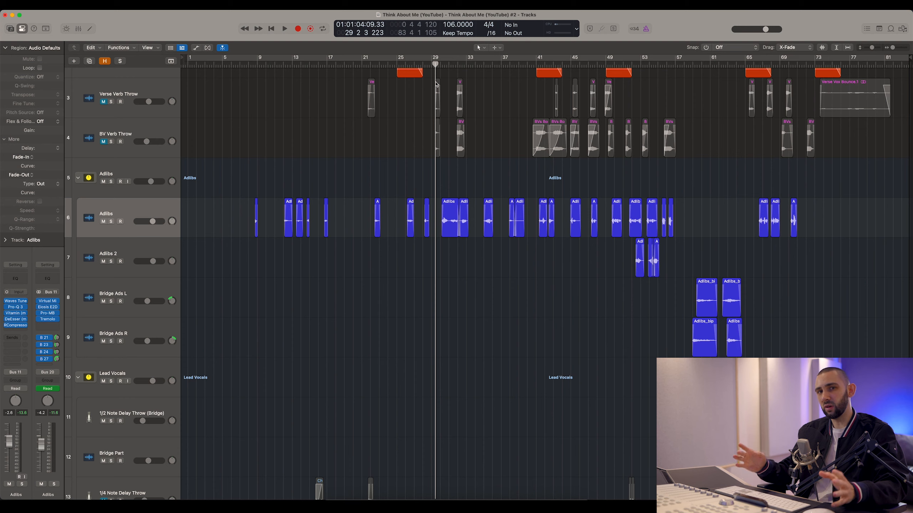
Step: Open the Tremolo plug-in on the Adlibs bus and review its rate, depth and smoothing settings
click(47, 320)
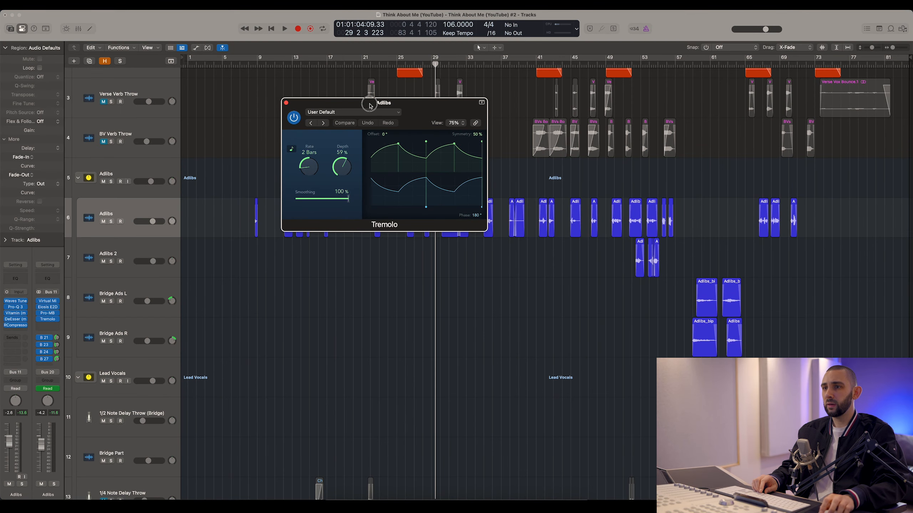
drag(370, 105, 371, 125)
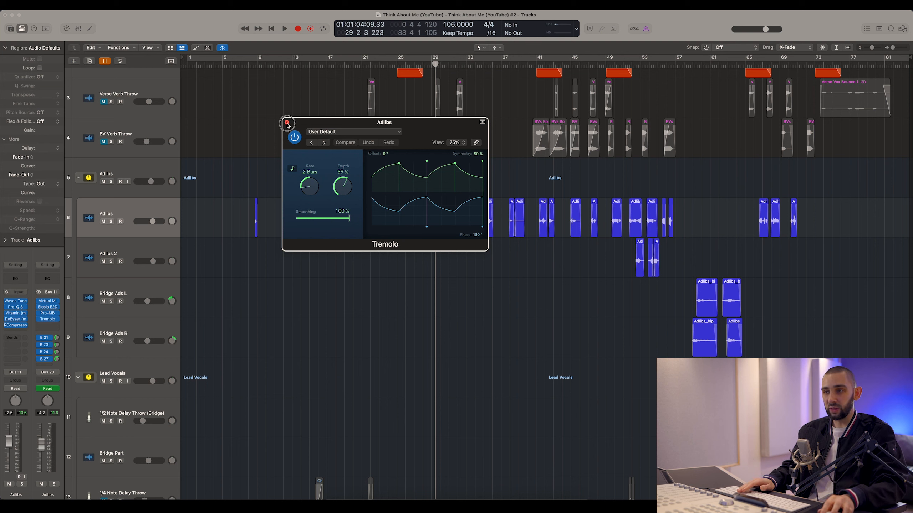
click(286, 123)
click(165, 233)
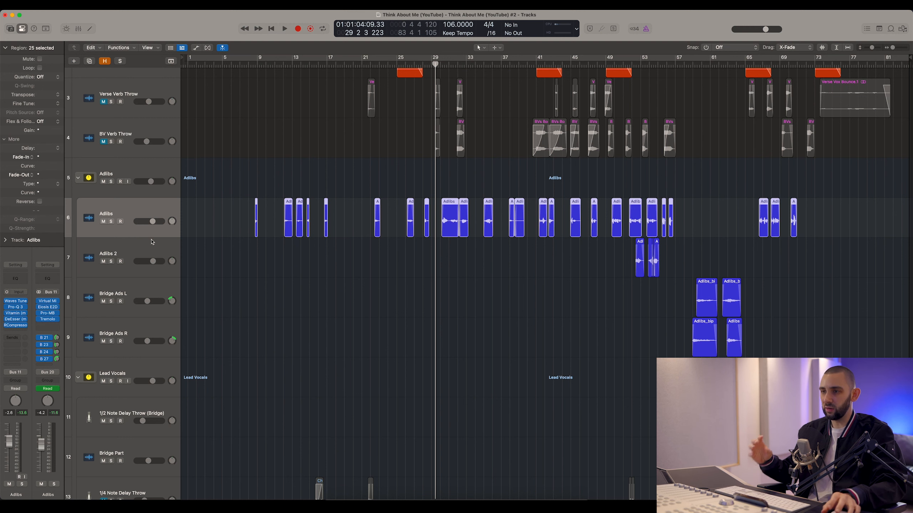
click(459, 262)
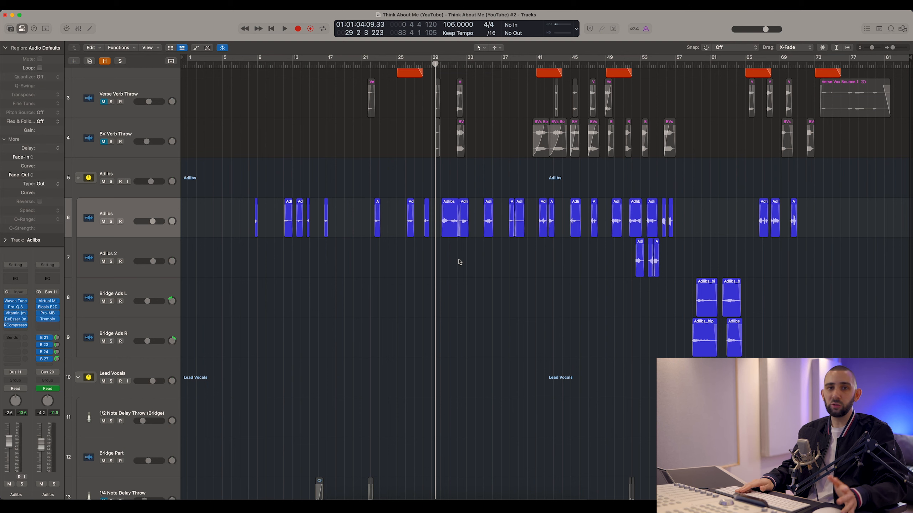
click(50, 322)
drag(389, 127, 396, 155)
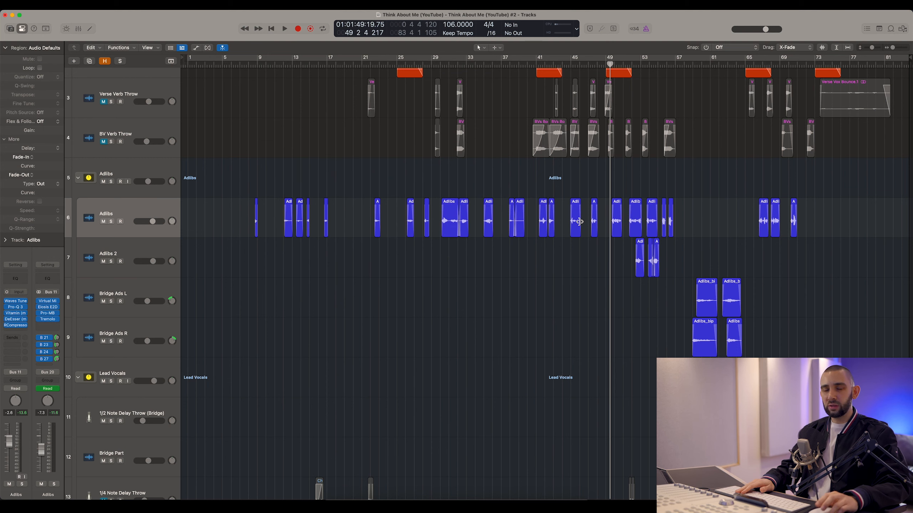
Step: Play the full mix from bar 49 and follow the layered adlibs up to bar 54
key(super+Right)
key(super+Right)
key(super+Right)
scroll(591, 216, right, 8)
scroll(557, 209, right, 3)
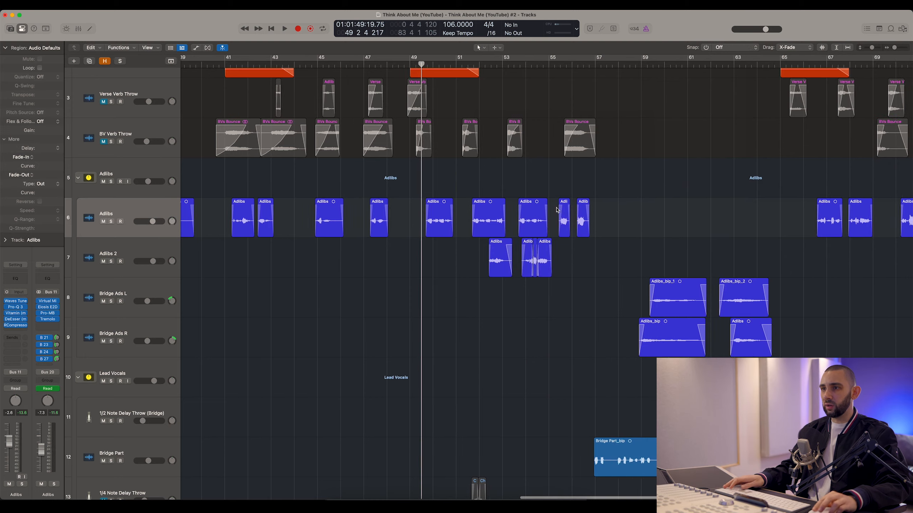
scroll(420, 197, up, 3)
key(space)
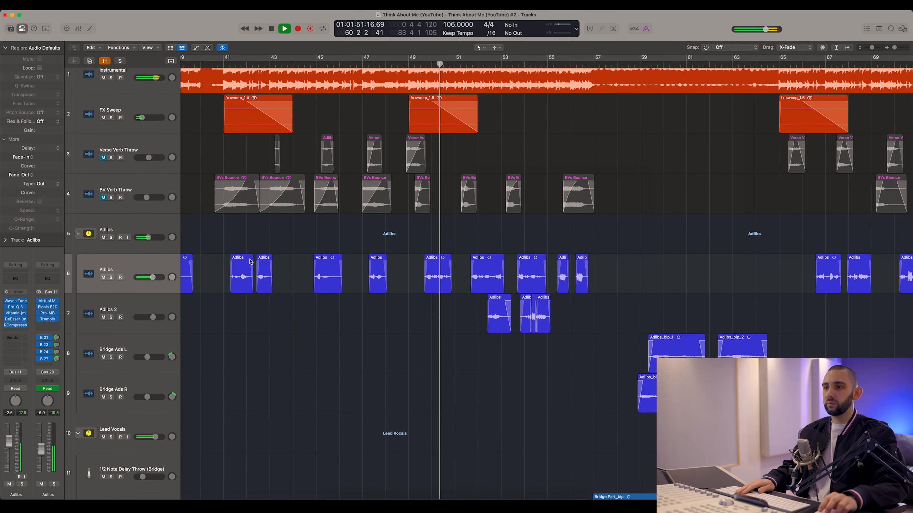
key(super+Right)
key(super+Right)
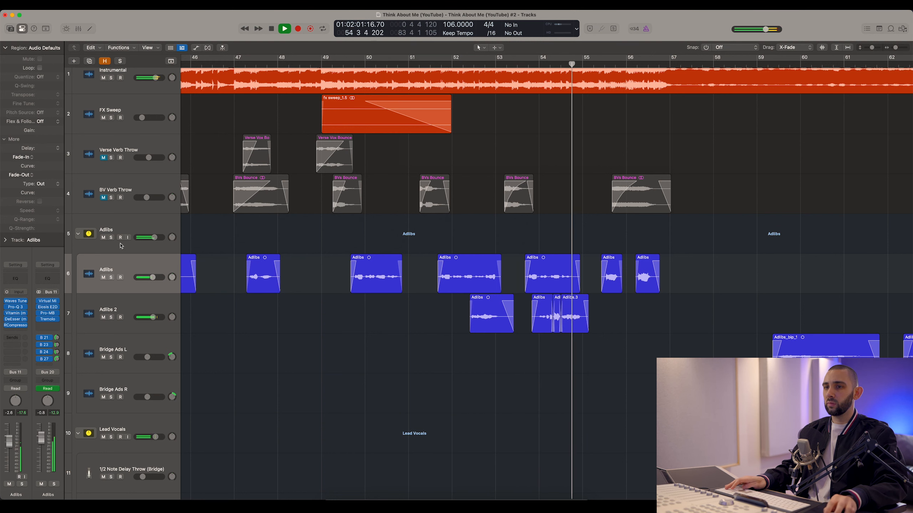
Step: Solo the Adlibs stack during playback, listen up to bar 57, stop, and pick out the last two adlib regions before that bar
click(111, 238)
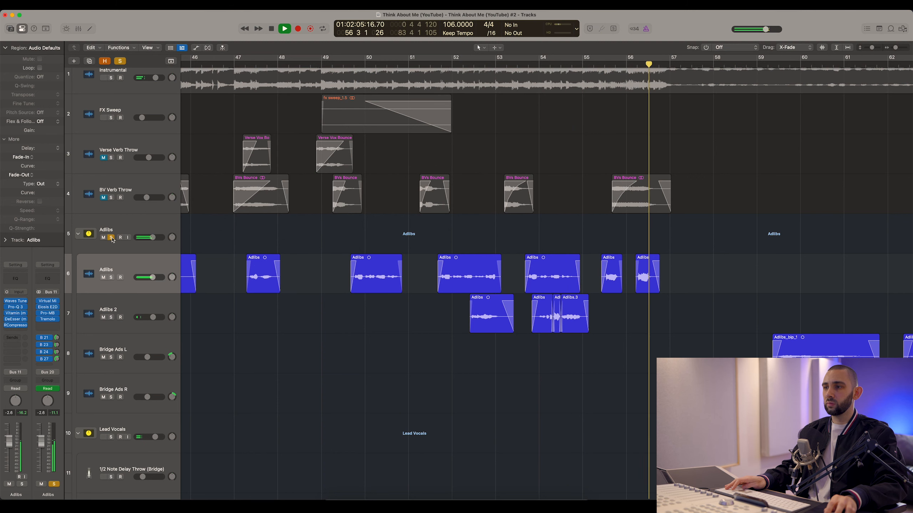
key(space)
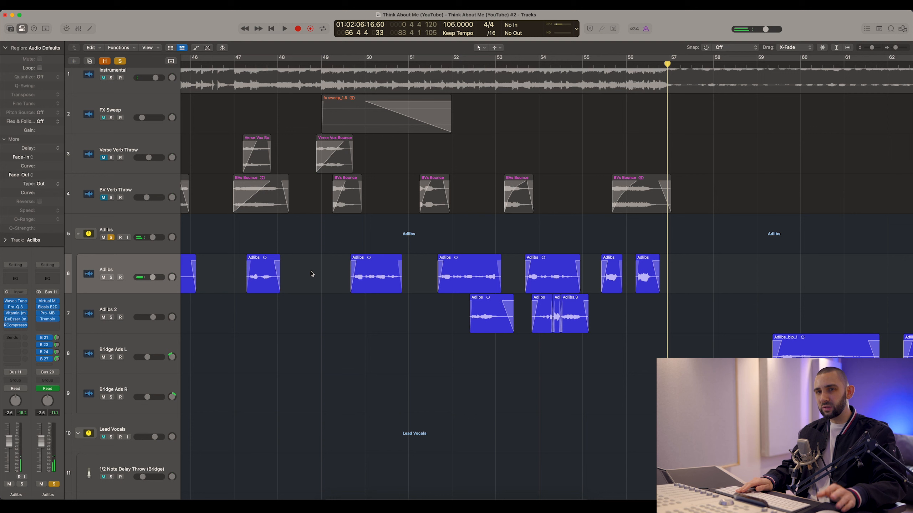
click(610, 267)
click(649, 271)
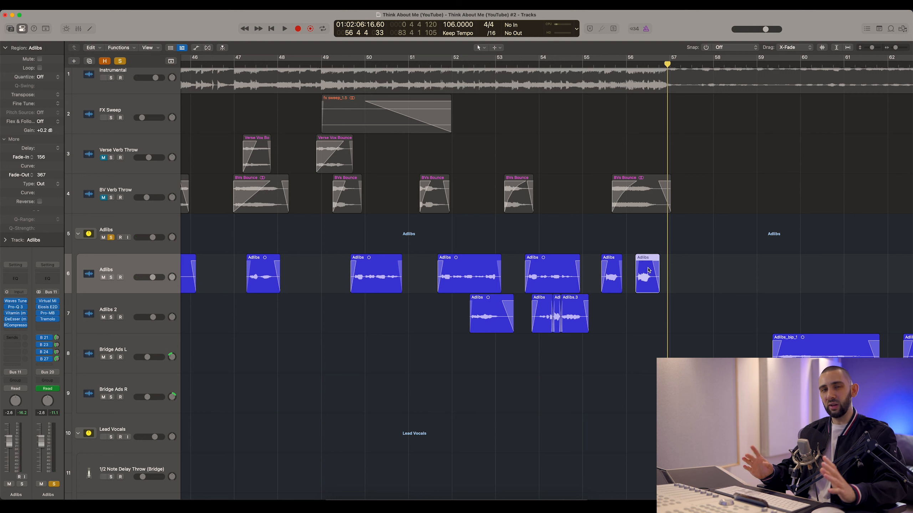
click(592, 245)
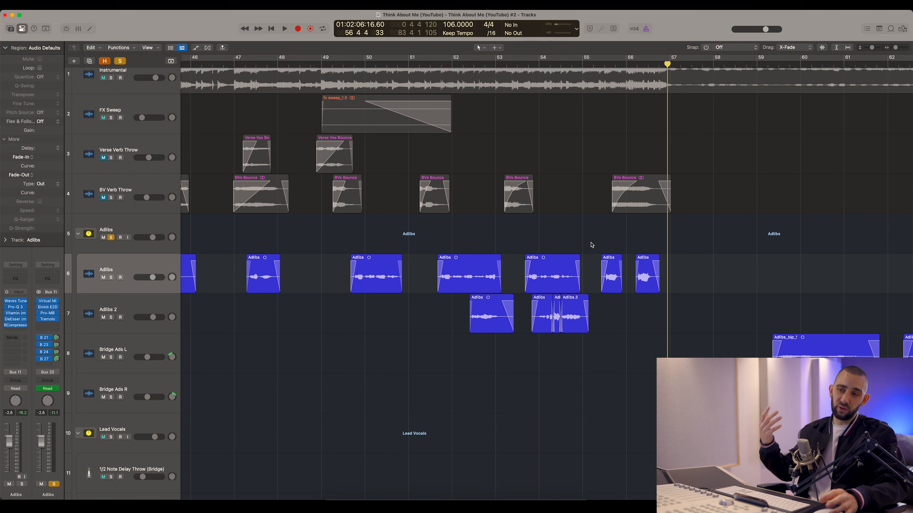
Step: Select the Adlibs stack and open the ValhallaVintageVerb on the Long Verb3 send to review its reverb settings
key(super+Left)
key(super+Left)
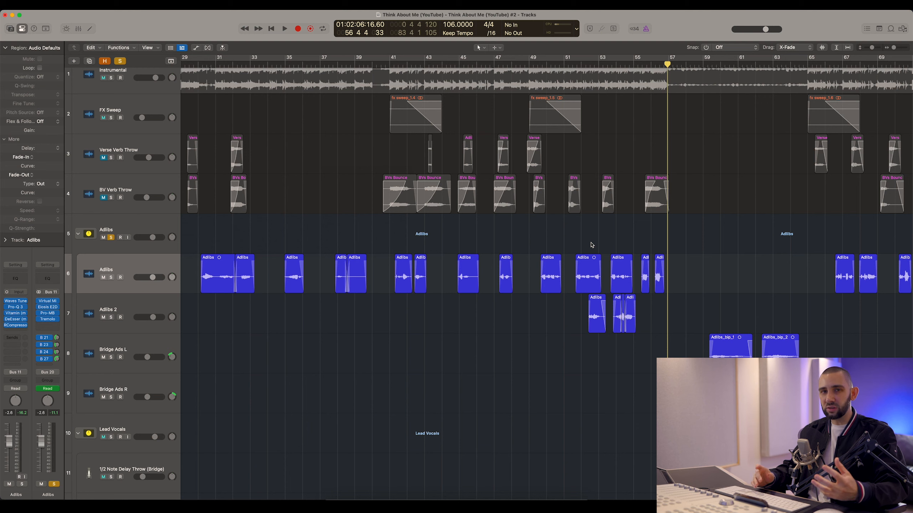
key(super+Left)
key(super+Left)
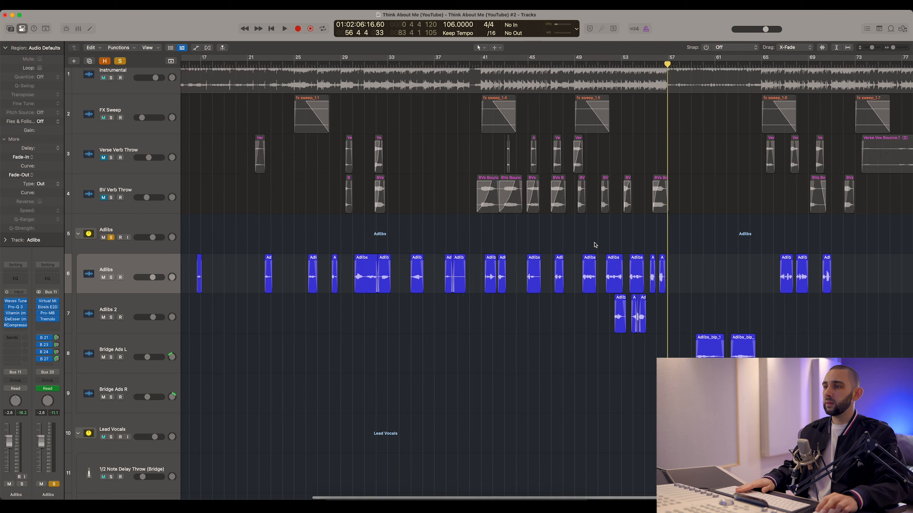
scroll(592, 245, down, 4)
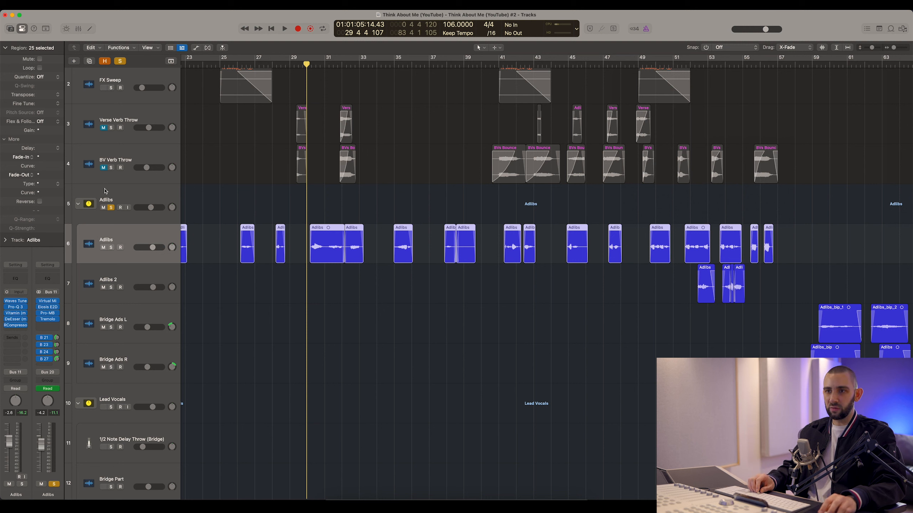
click(123, 196)
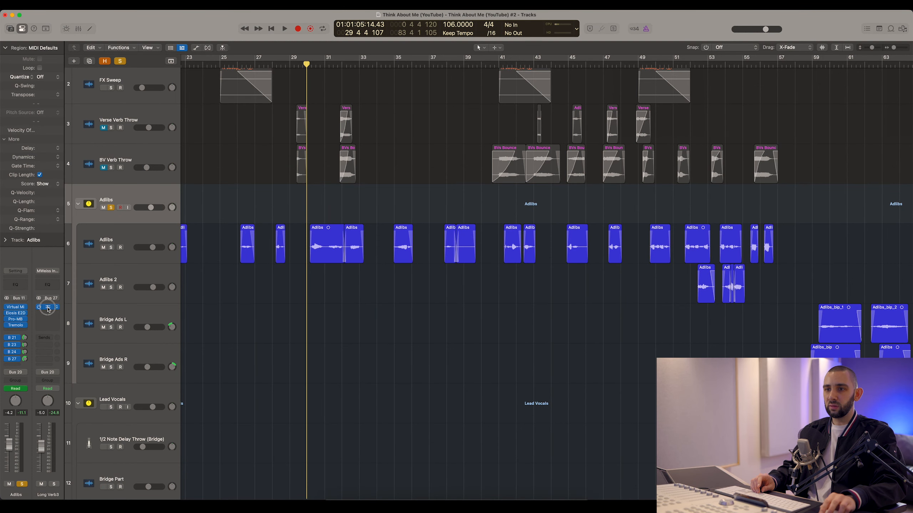
click(48, 307)
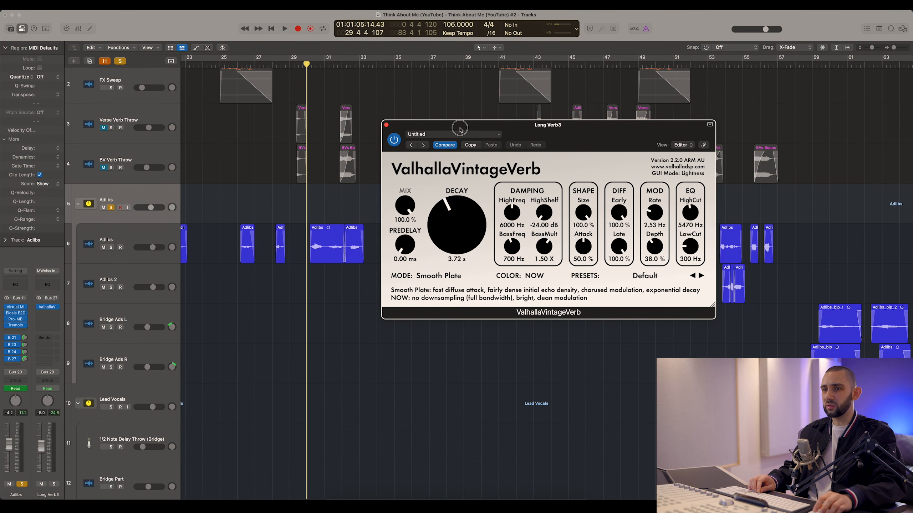
drag(460, 129, 487, 159)
Step: Play the soloed adlibs up to about bar 56, repeatedly muting and unmuting Long Verb3 to compare them with and without reverb, and stop
scroll(439, 133, down, 3)
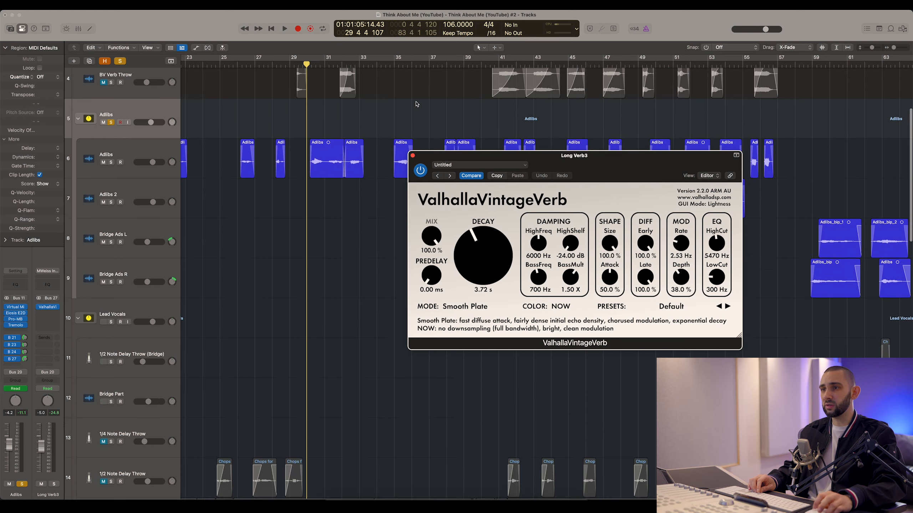
click(308, 64)
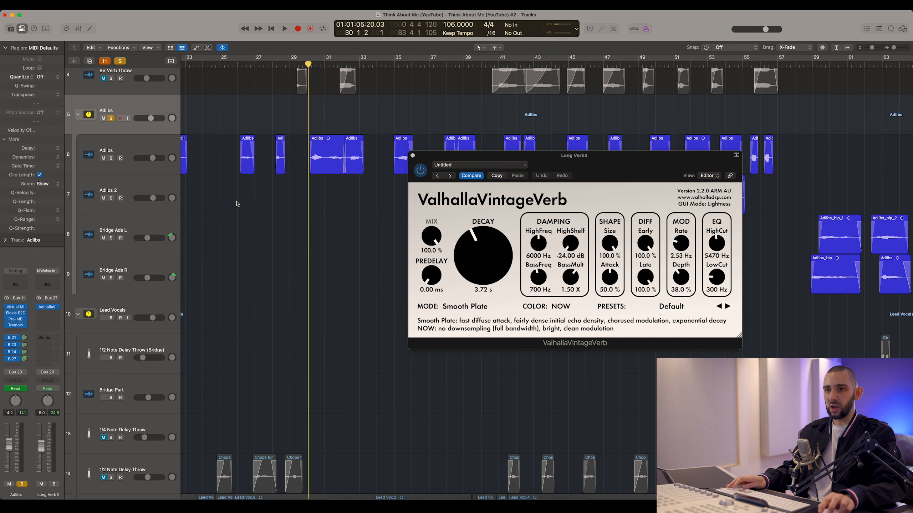
key(space)
click(41, 484)
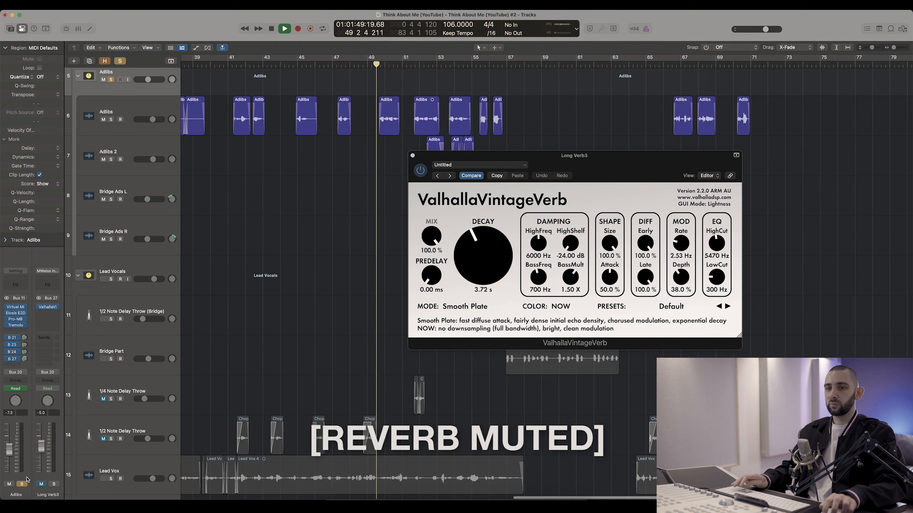
click(41, 484)
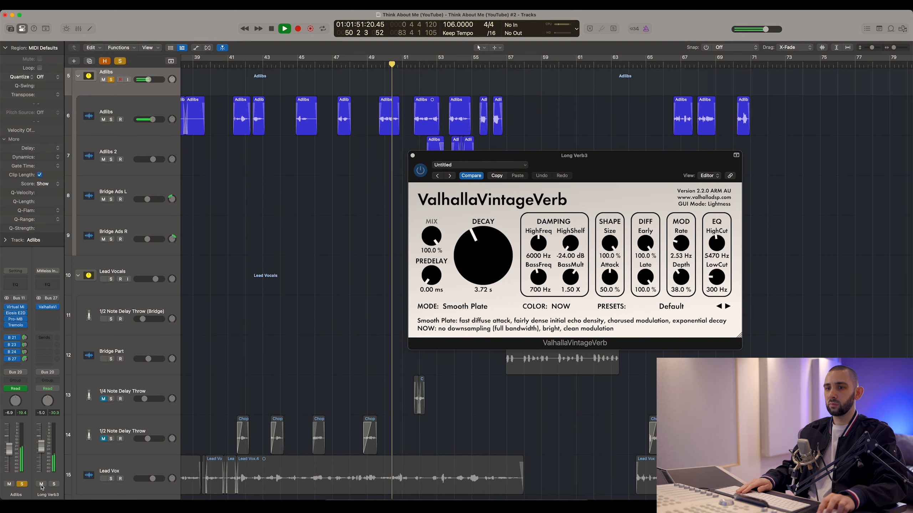
click(41, 484)
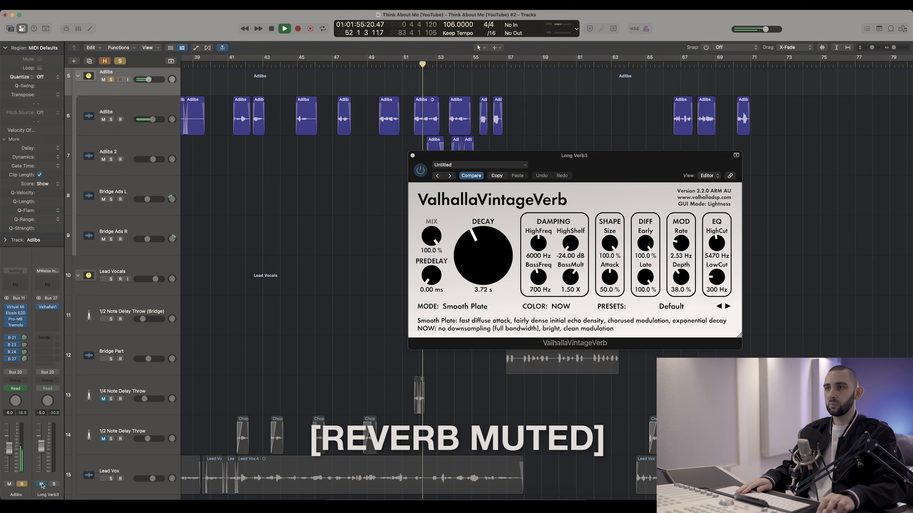
click(41, 484)
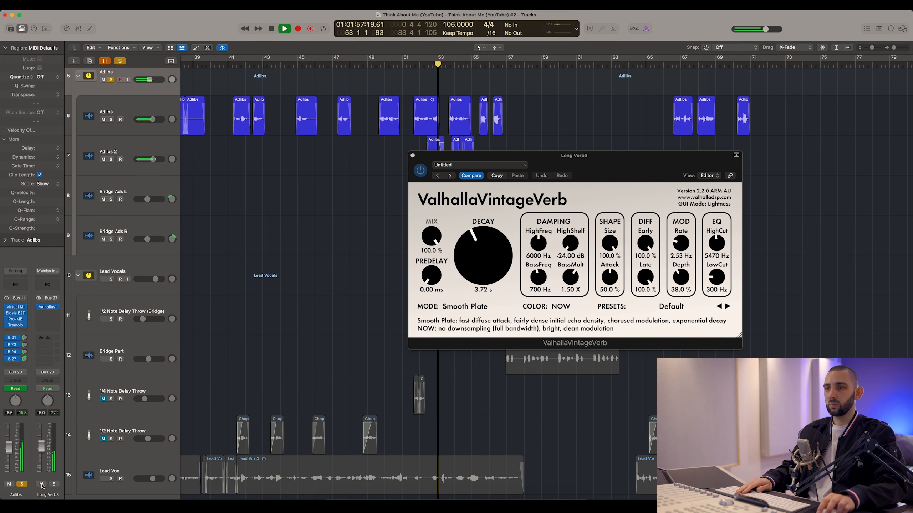
click(41, 484)
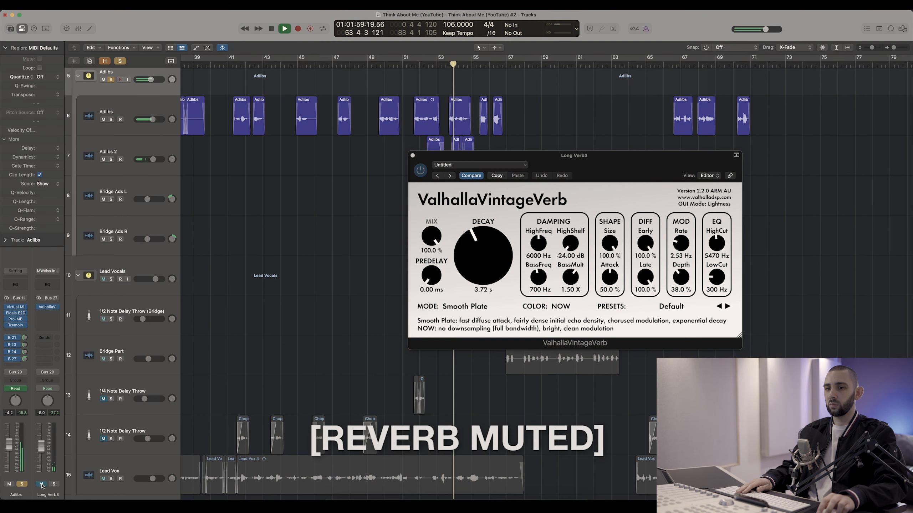
click(41, 484)
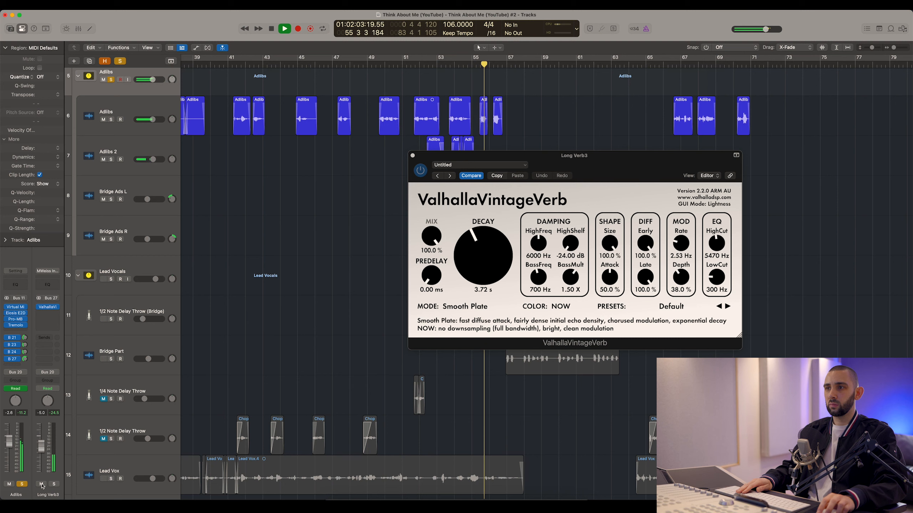
click(41, 484)
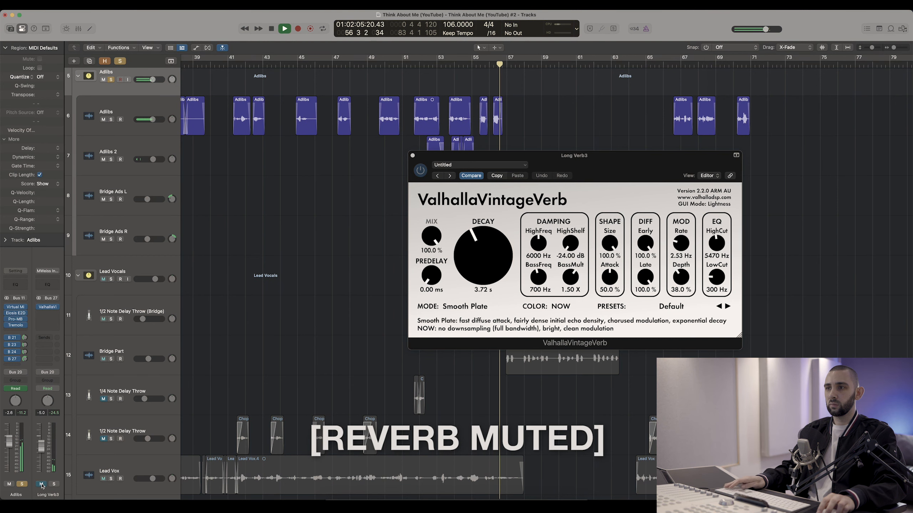
key(space)
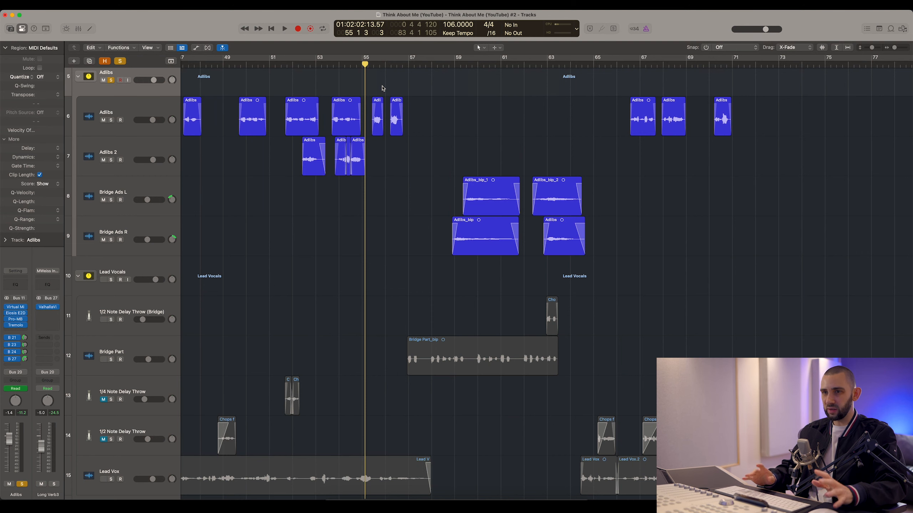
Step: Move the playhead to the start of the bridge adlibs near bar 58 and take the Adlibs stack out of solo
key(z)
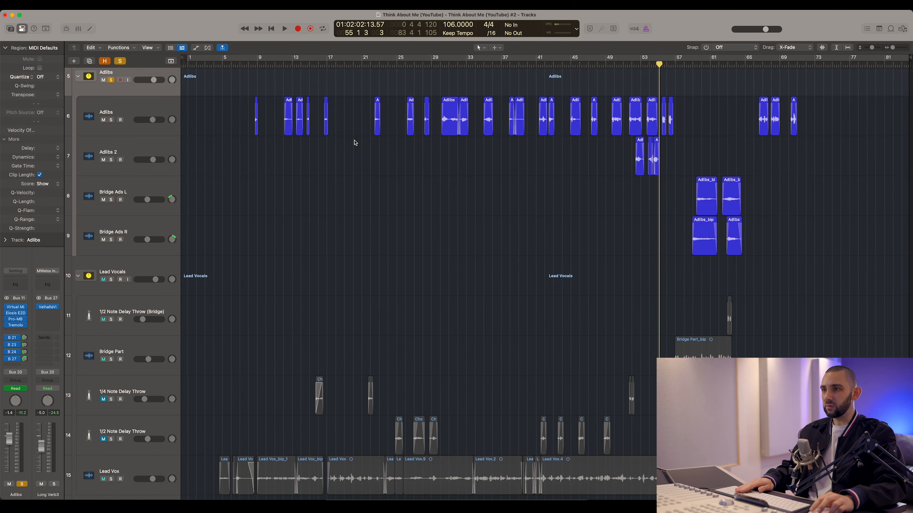
scroll(356, 143, down, 2)
key(super+Right)
key(super+Right)
key(super+Right)
scroll(363, 143, up, 4)
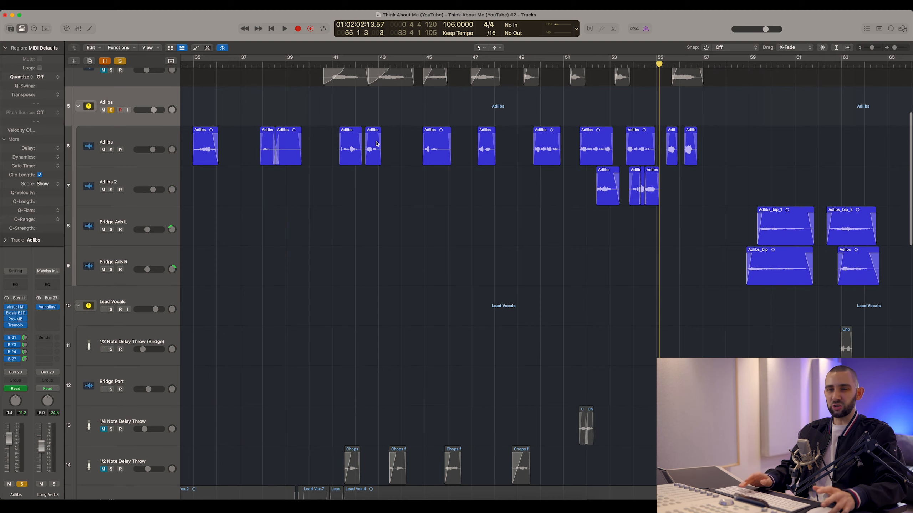
scroll(424, 149, right, 5)
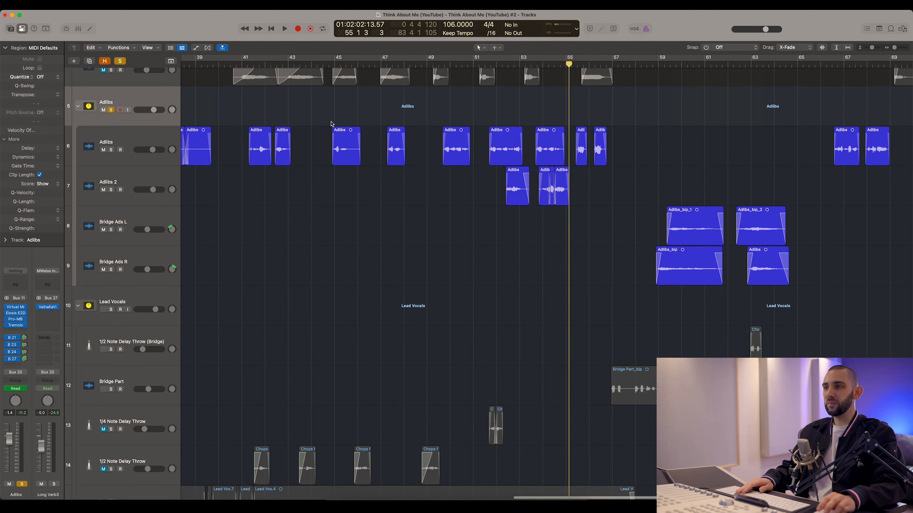
click(652, 64)
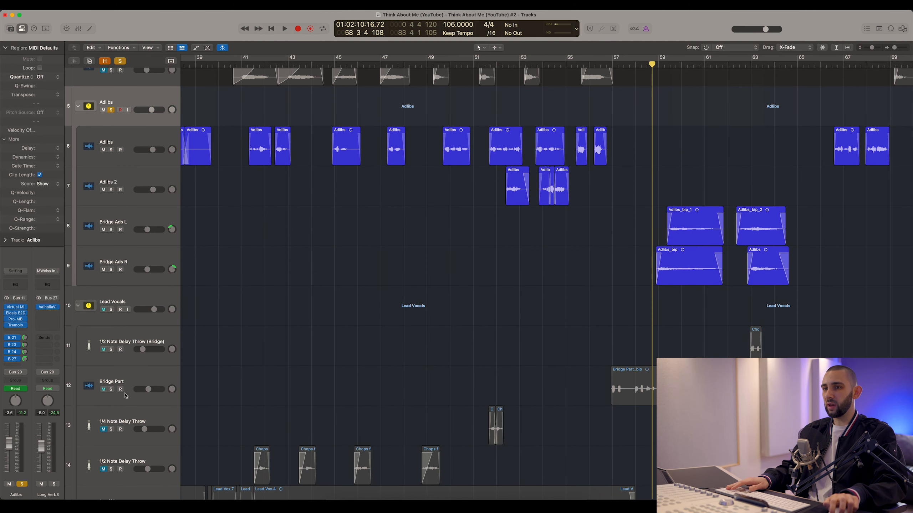
click(116, 113)
Step: Point out the bridge adlib regions between bars 58 and 65 and select the Bridge Ads L track
scroll(563, 271, right, 7)
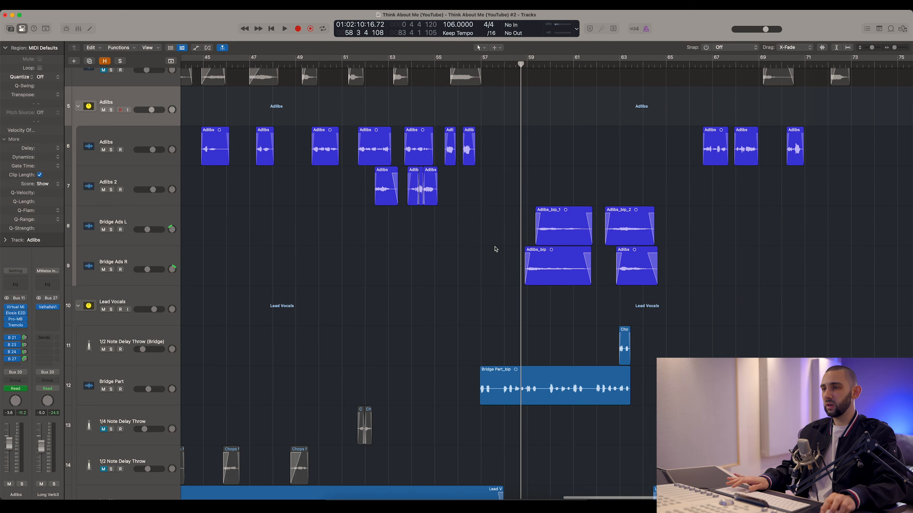
drag(710, 207, 458, 269)
click(275, 255)
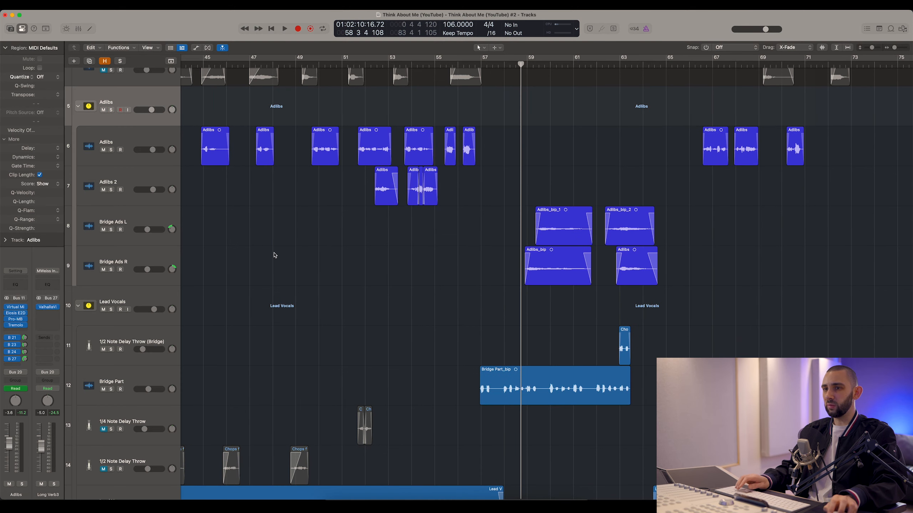
click(144, 223)
click(398, 284)
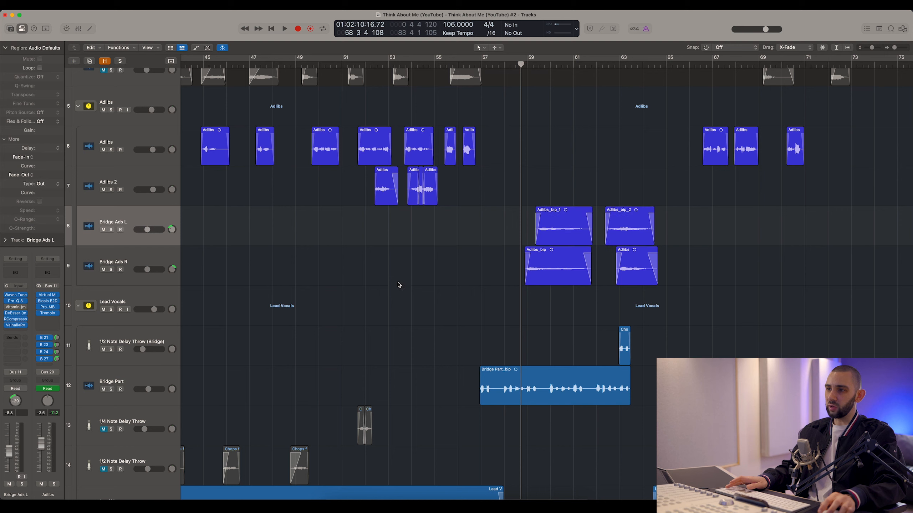
Step: Play the full mix from about bar 58, pick out the Bridge Ads R track, listen past bar 65 and stop
click(514, 63)
key(space)
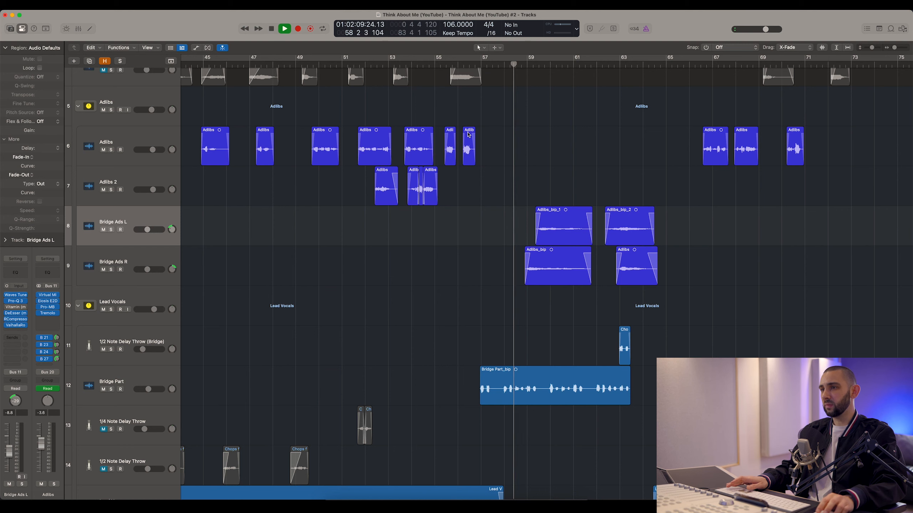
scroll(502, 197, up, 5)
scroll(502, 197, right, 5)
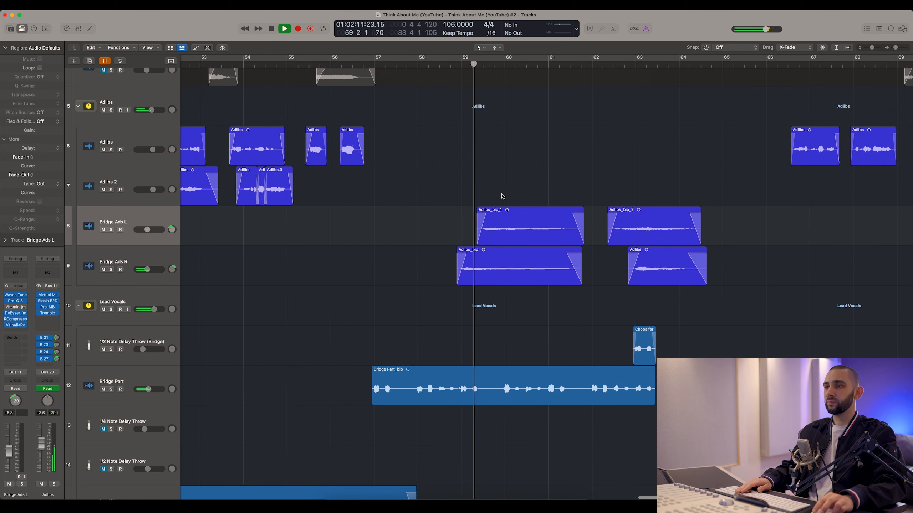
click(155, 256)
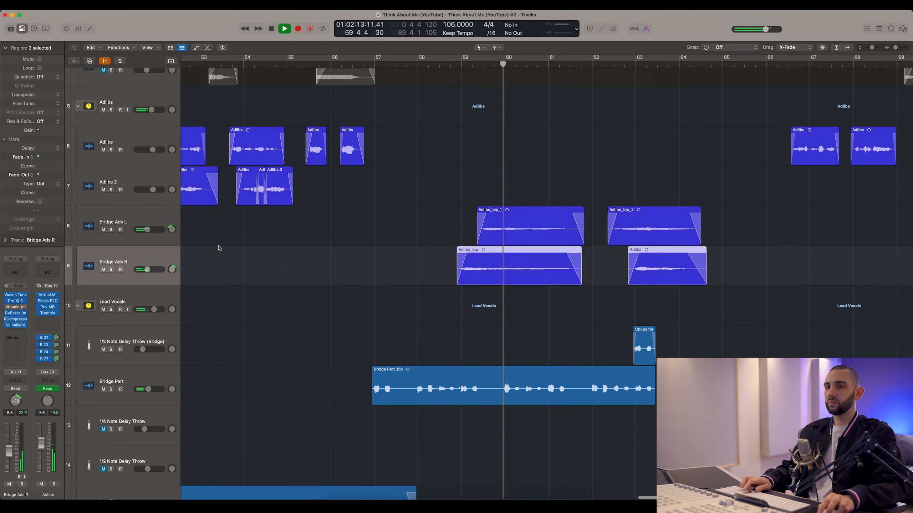
click(313, 253)
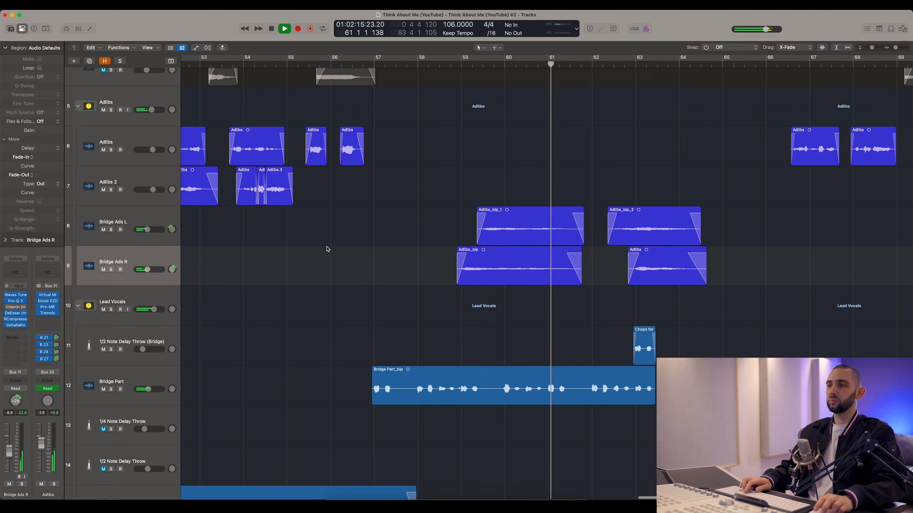
scroll(366, 248, right, 5)
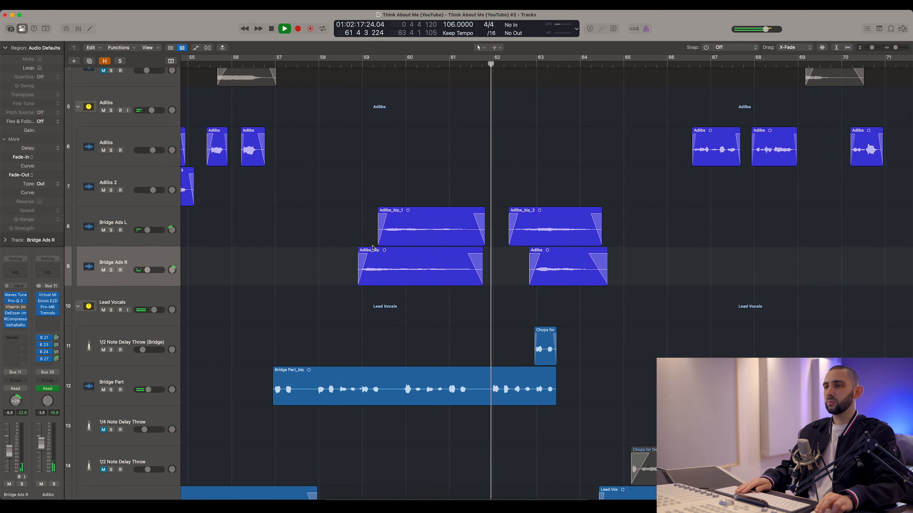
scroll(374, 248, right, 5)
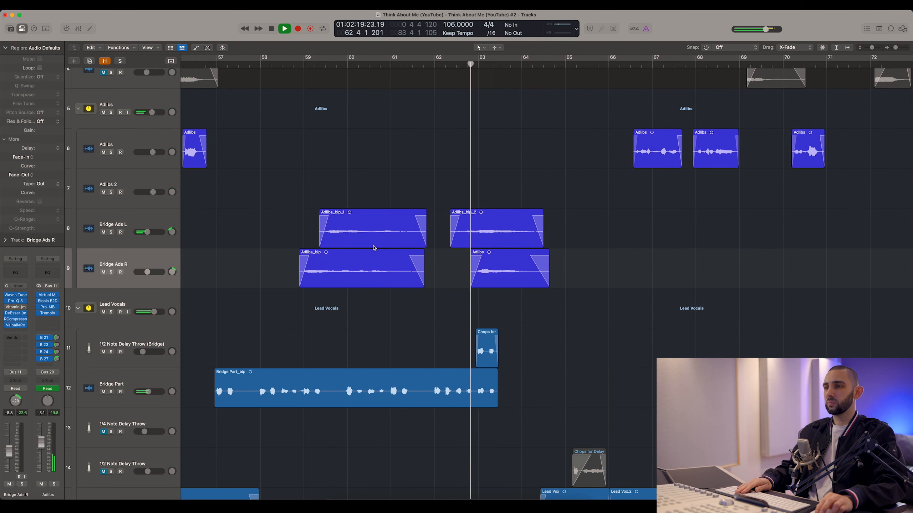
scroll(373, 248, down, 2)
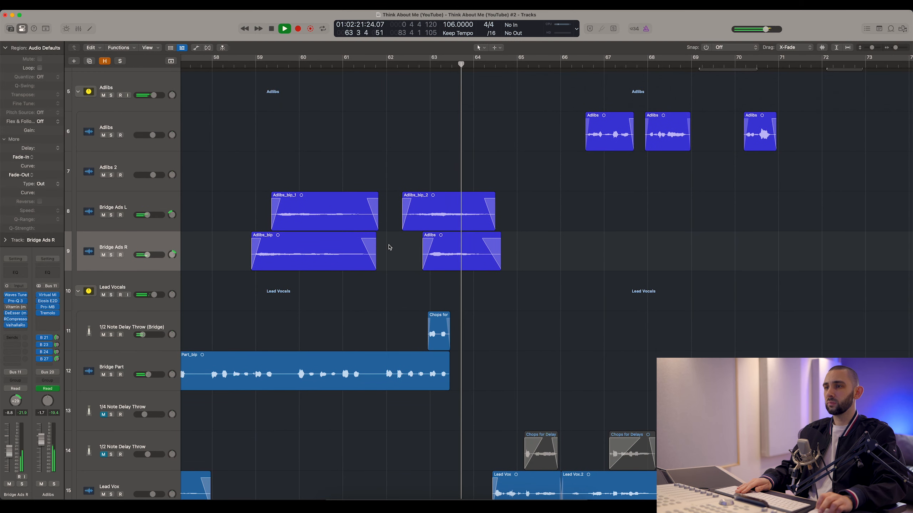
scroll(390, 248, up, 8)
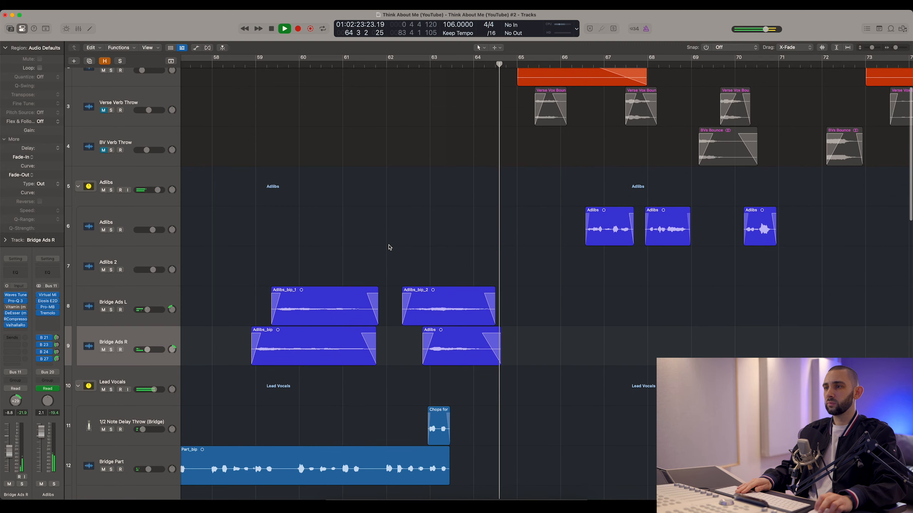
scroll(389, 245, down, 4)
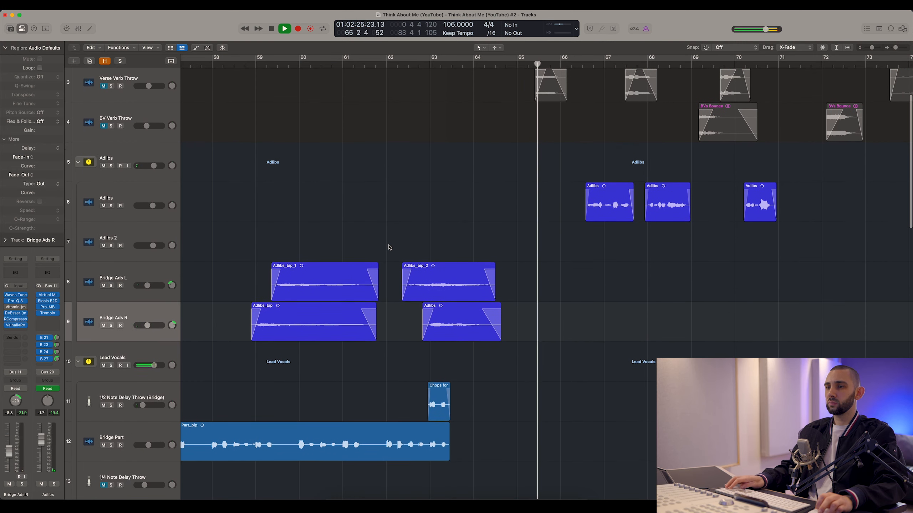
key(space)
Step: Check the track automation around the bridge with the timeline zoomed out, and hide it again
key(a)
key(super+Left)
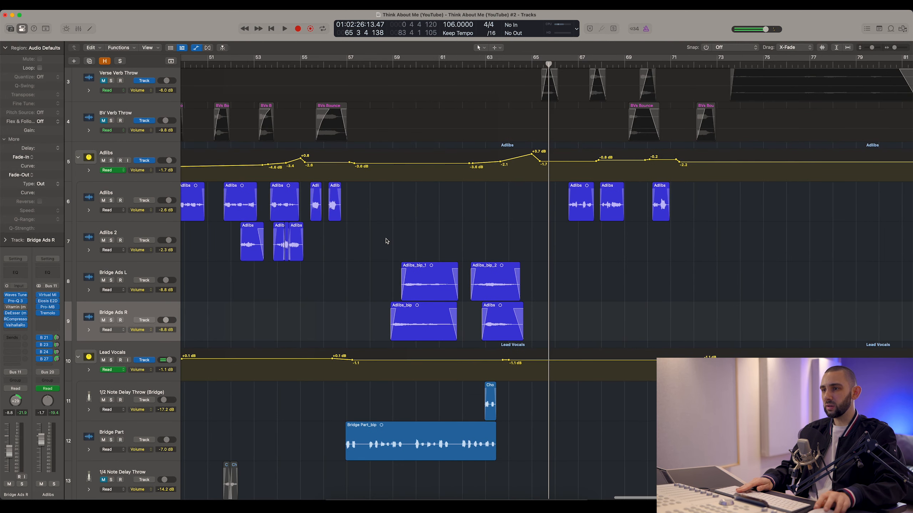
key(a)
Step: Open the ValhallaRoom insert on the Bridge Ads R track, review its reverb settings, and close it
click(124, 275)
key(Down)
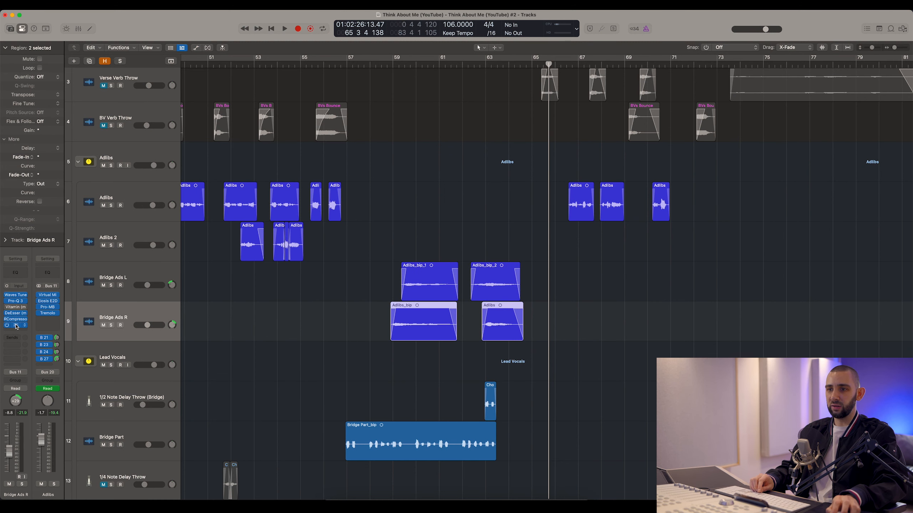
click(16, 327)
drag(323, 106, 401, 129)
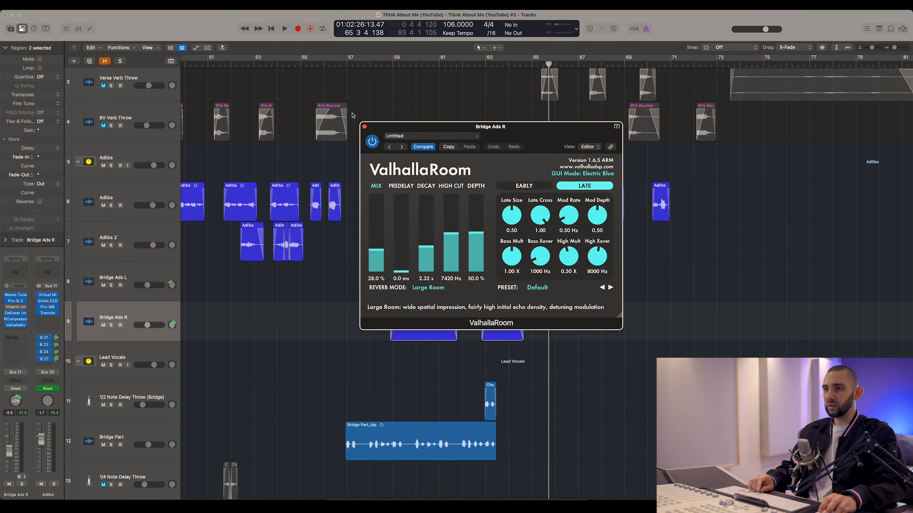
click(365, 128)
Step: Open the ValhallaRoom insert on the Bridge Ads L track, review its mix and reverb settings, and close it
key(Up)
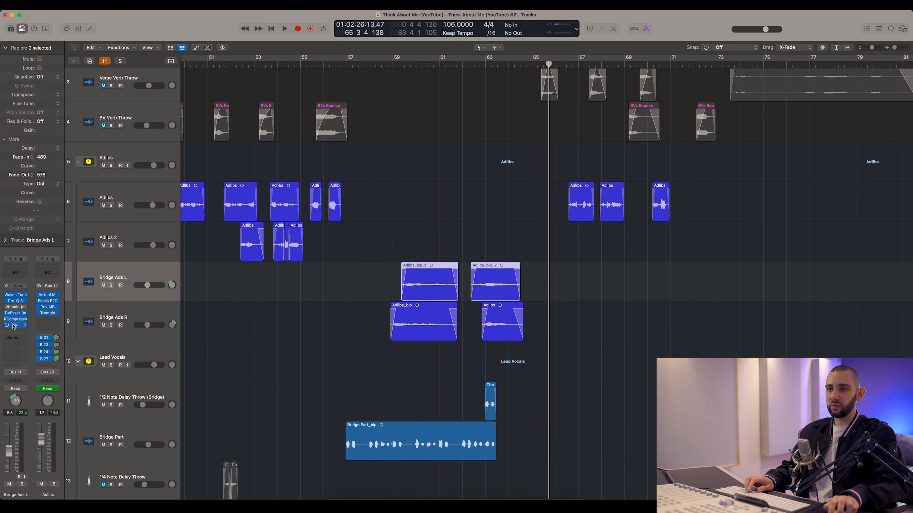
click(16, 326)
drag(381, 107, 595, 153)
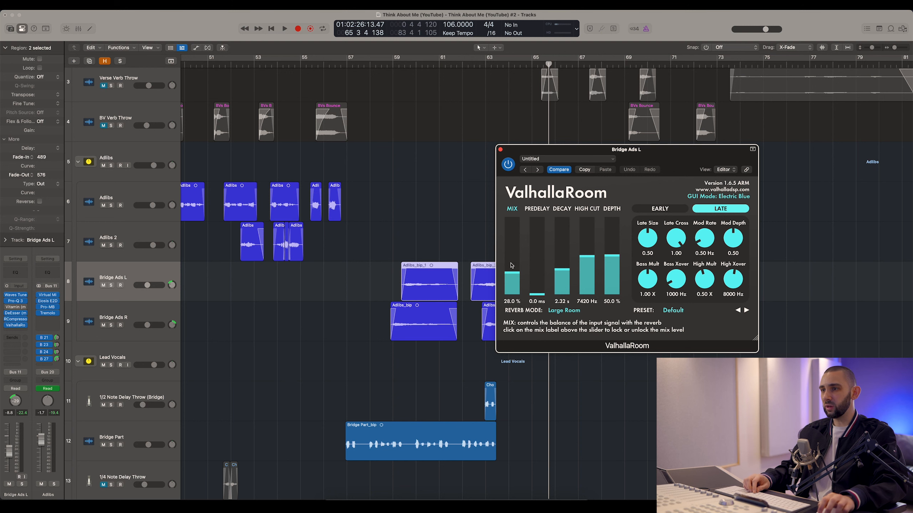
click(501, 150)
Step: Solo Bridge Ads L and Bridge Ads R, play them from about bar 58, and skip ahead to their second pair of regions
click(380, 66)
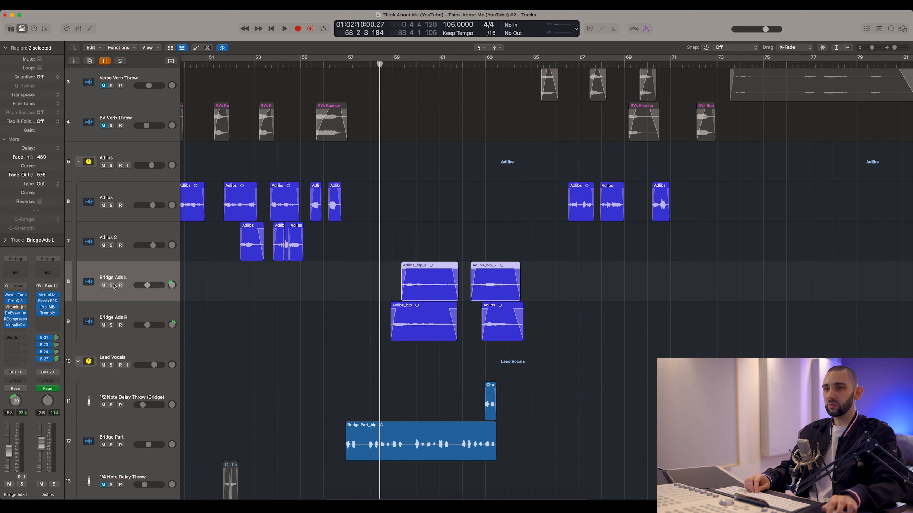
drag(113, 287, 111, 326)
key(space)
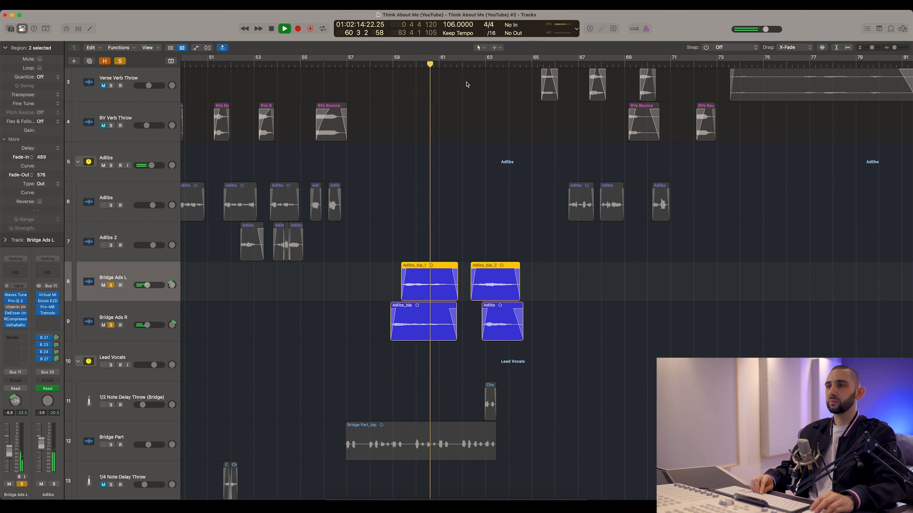
click(473, 63)
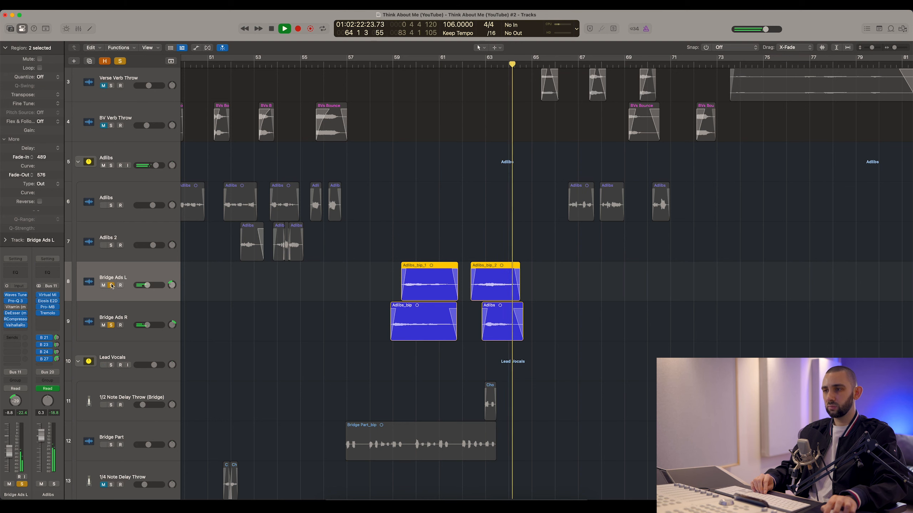
Step: Take Bridge Ads L and Bridge Ads R out of solo during playback, clear the region selection, and stop
drag(110, 285, 111, 326)
click(292, 332)
scroll(329, 312, down, 5)
key(space)
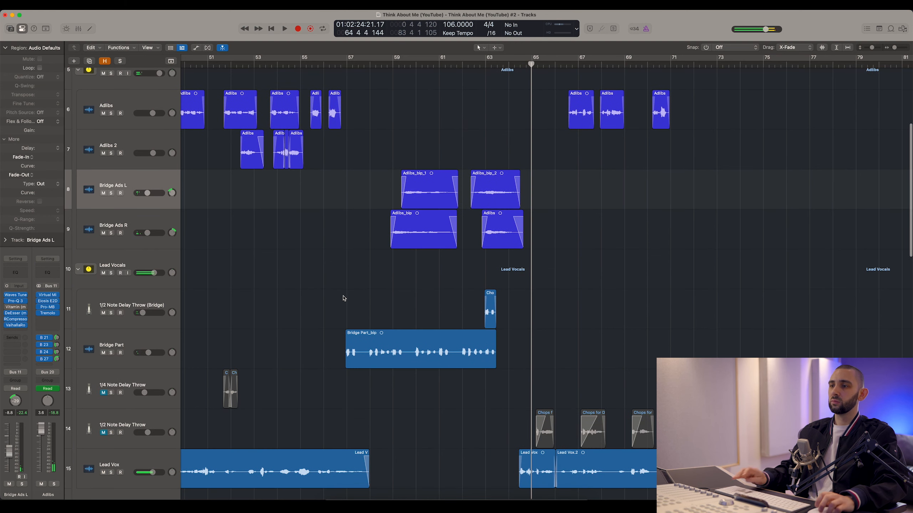
Step: Show the track automation across the whole song, place the playhead at bar 7, and select the Adlibs stack
scroll(390, 273, down, 5)
scroll(391, 273, up, 3)
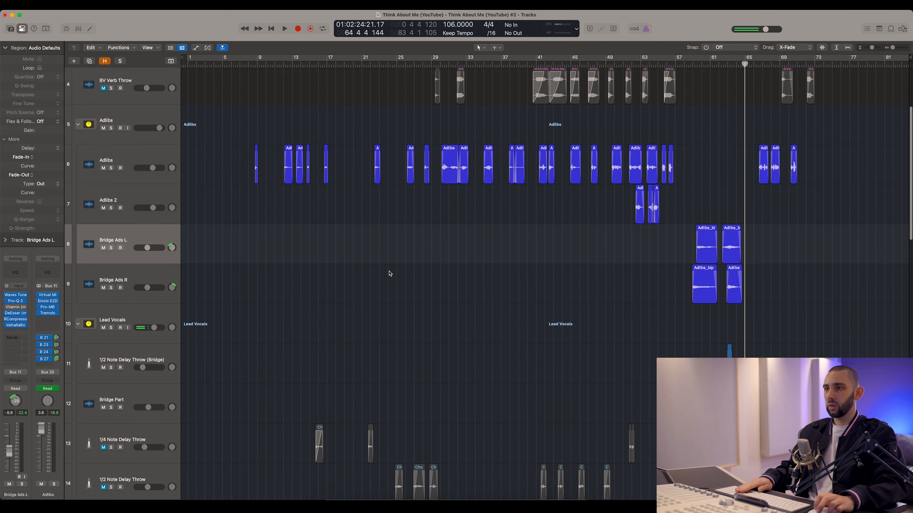
key(a)
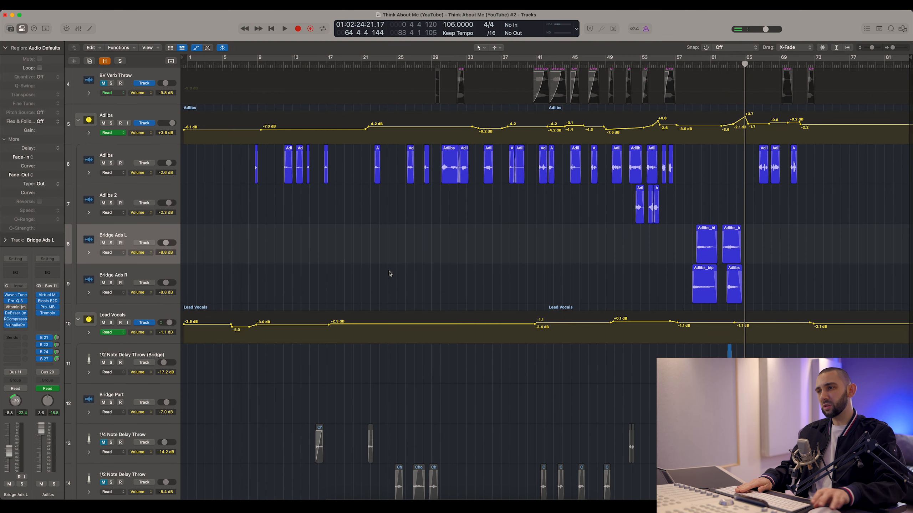
scroll(323, 155, up, 2)
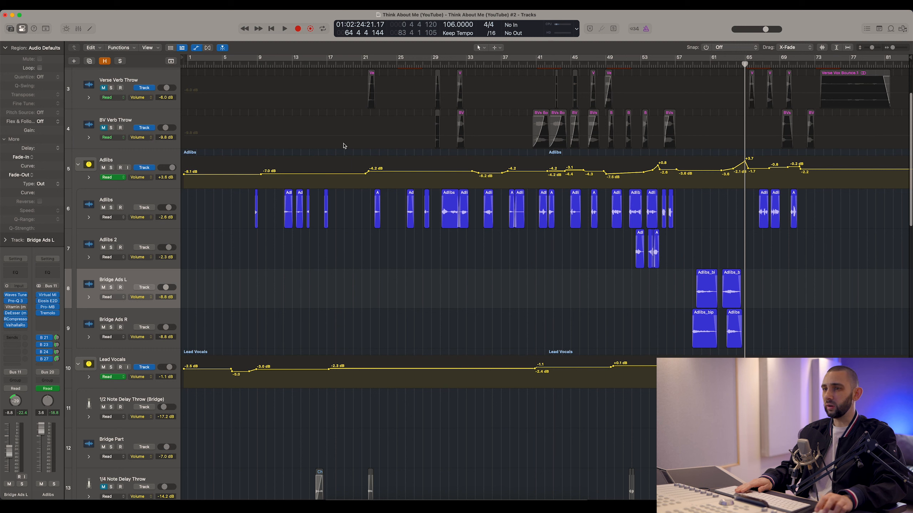
click(246, 64)
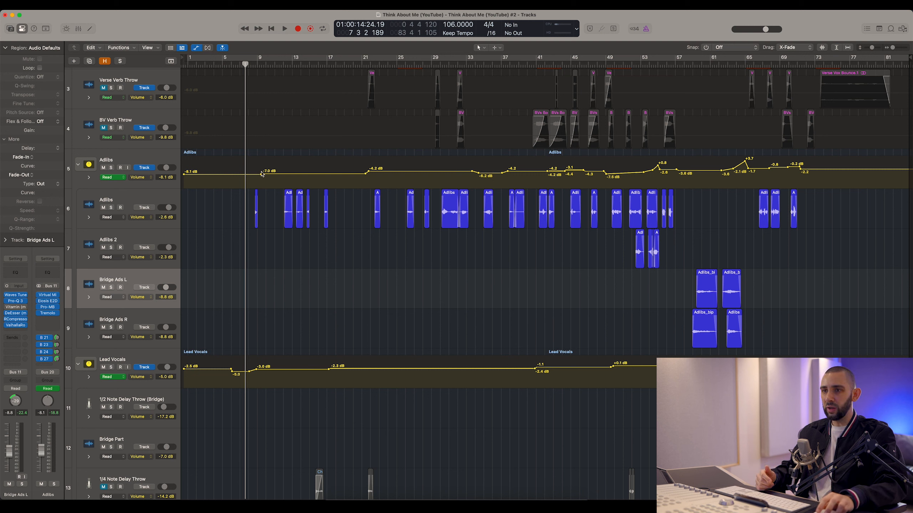
click(164, 161)
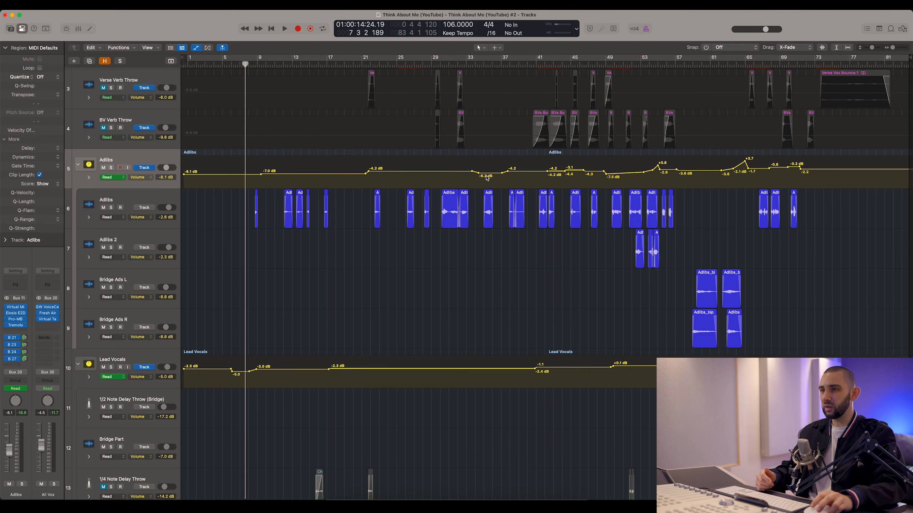
Step: Examine the Adlibs stack's volume automation through the choruses, the bridge build-up and the last adlibs around bar 71
scroll(706, 178, up, 6)
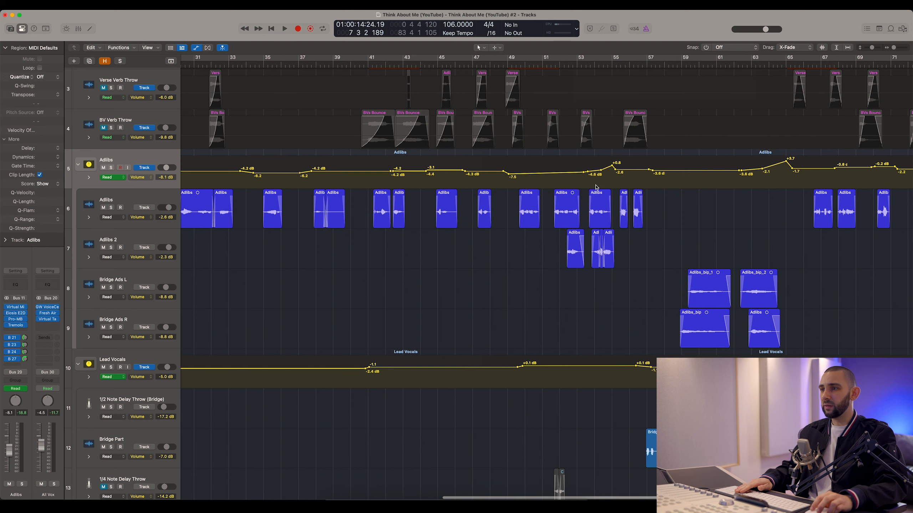
scroll(582, 176, right, 3)
scroll(561, 173, down, 1)
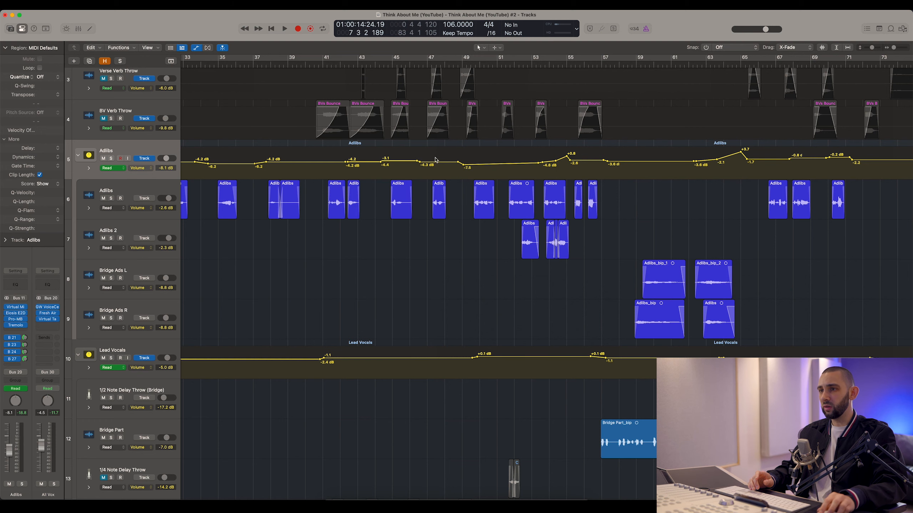
scroll(436, 159, right, 10)
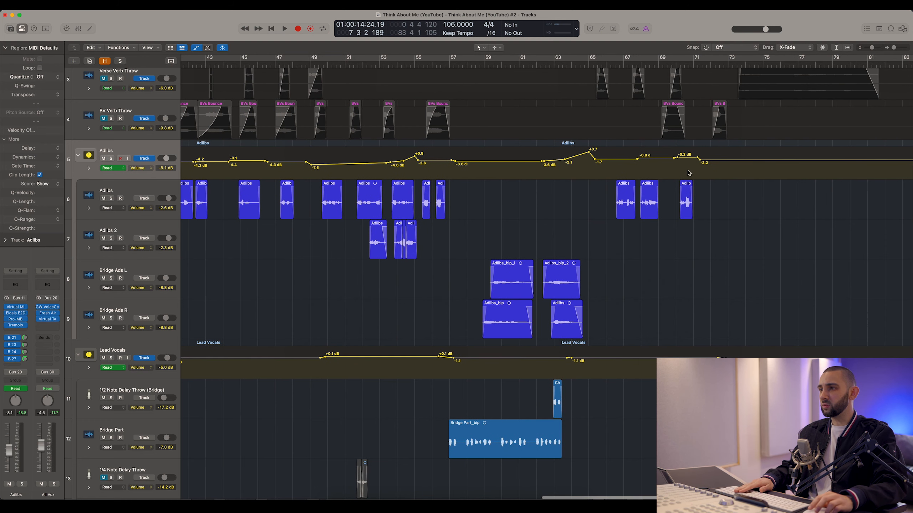
scroll(698, 172, left, 5)
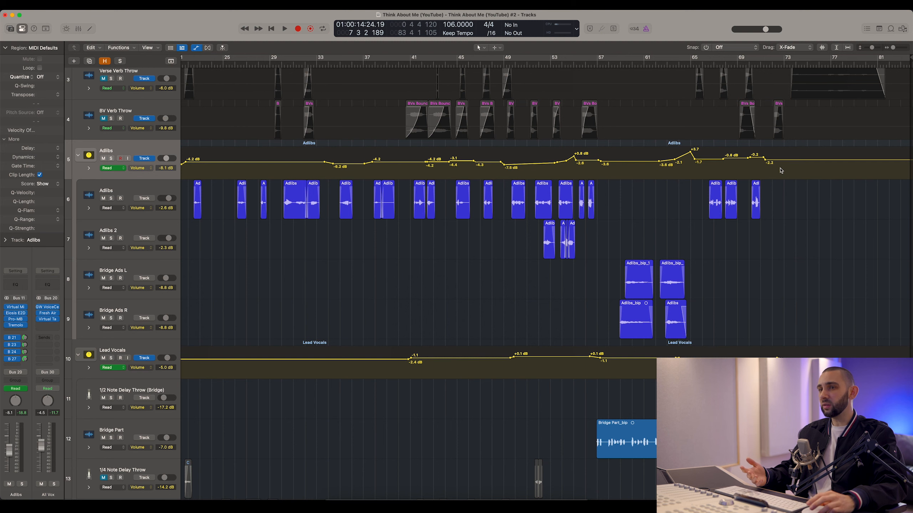
scroll(781, 171, left, 10)
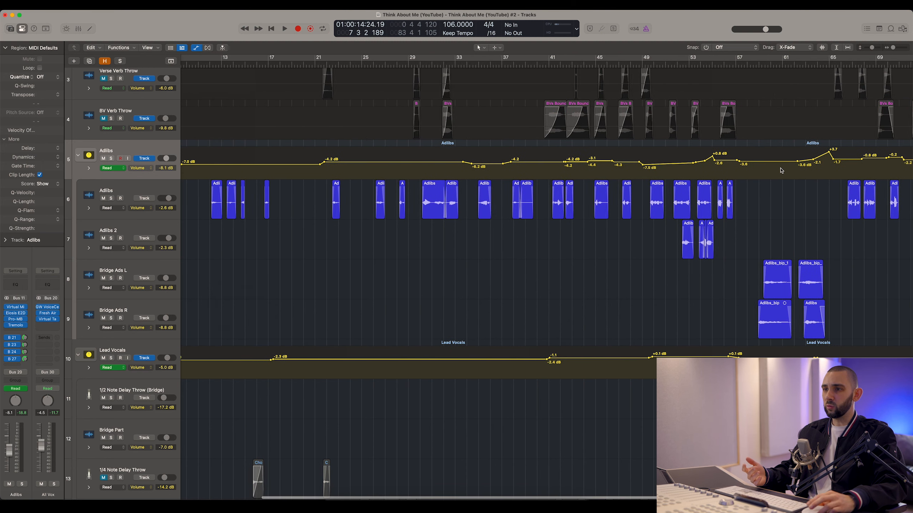
Step: Play the mix from about bar 53, solo the Adlibs stack during playback to hear its volume rise, and stop around bar 55
scroll(781, 170, right, 6)
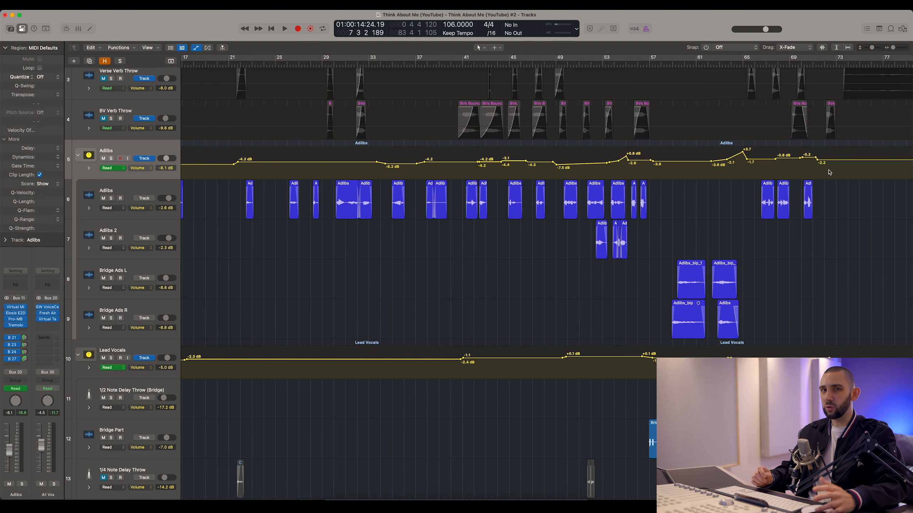
scroll(606, 179, up, 10)
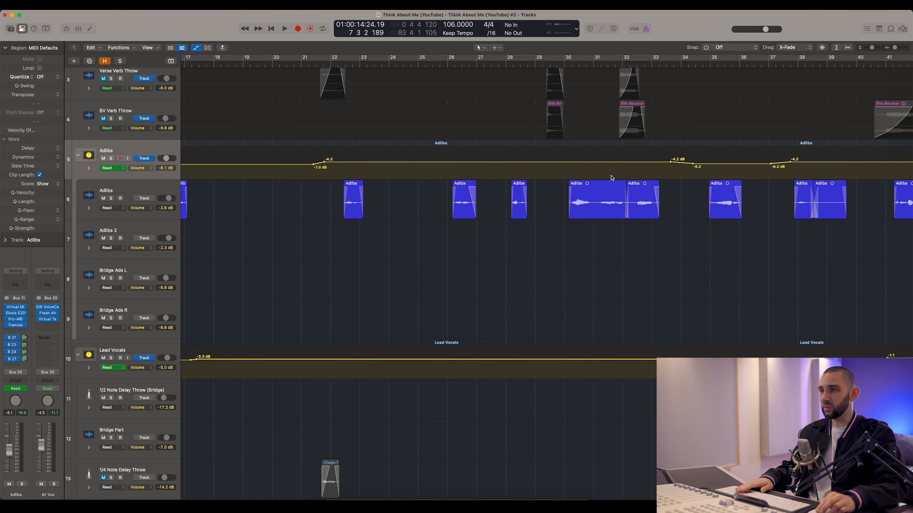
scroll(550, 166, down, 3)
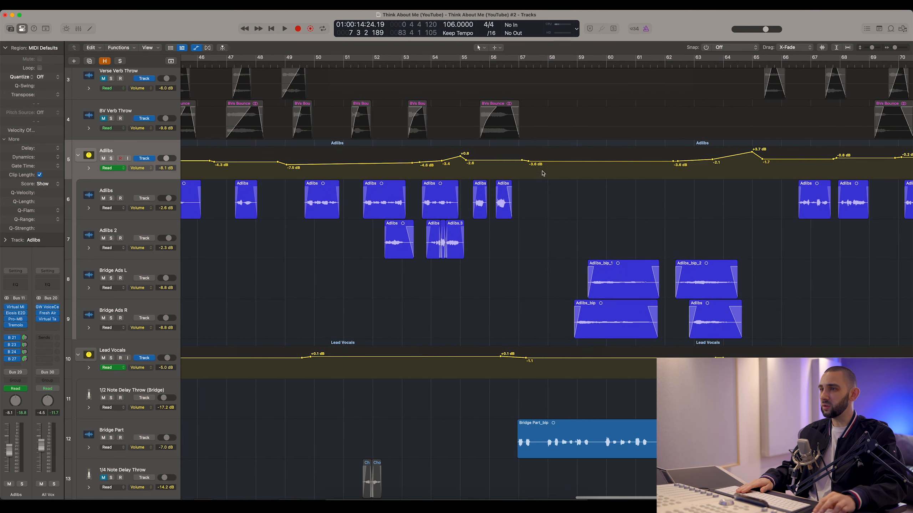
scroll(550, 172, right, 6)
scroll(550, 179, left, 2)
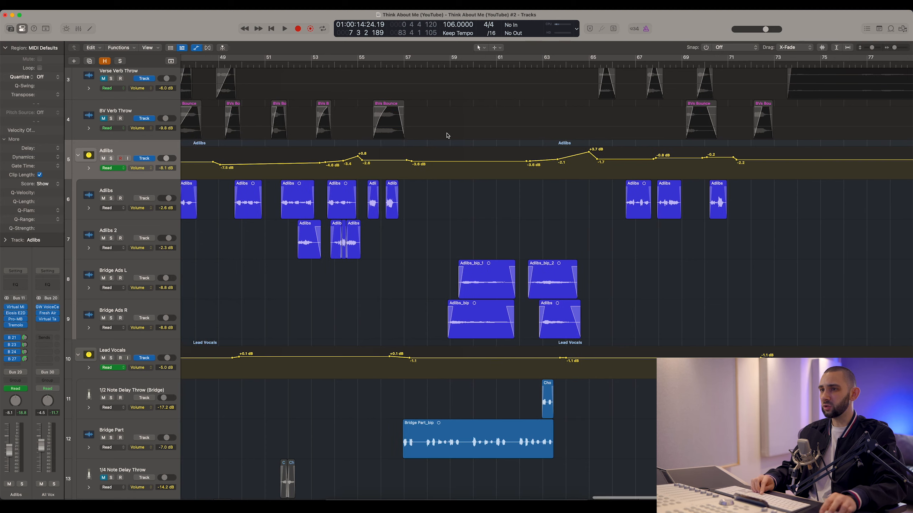
click(325, 63)
scroll(346, 116, up, 5)
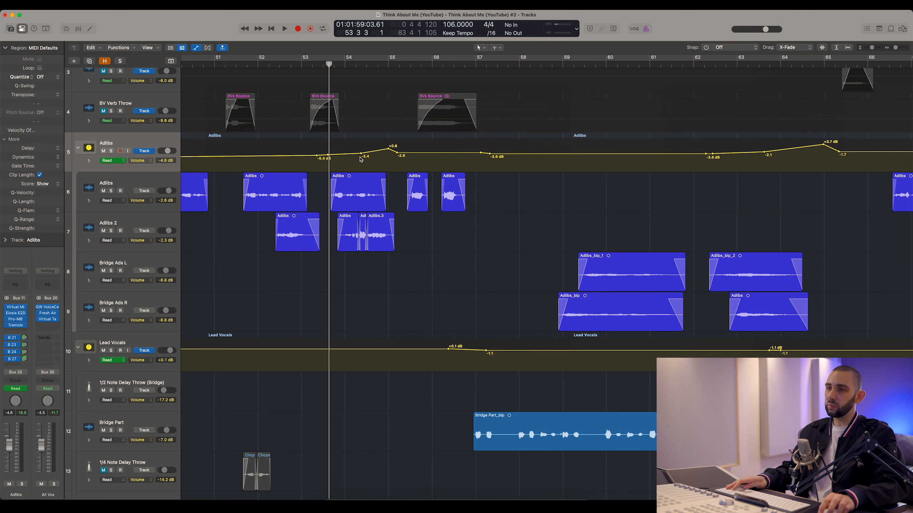
key(space)
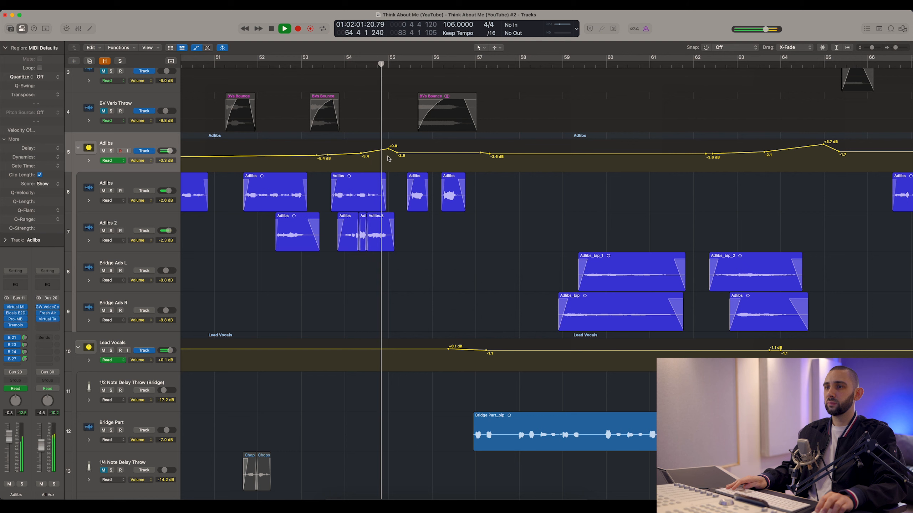
click(111, 152)
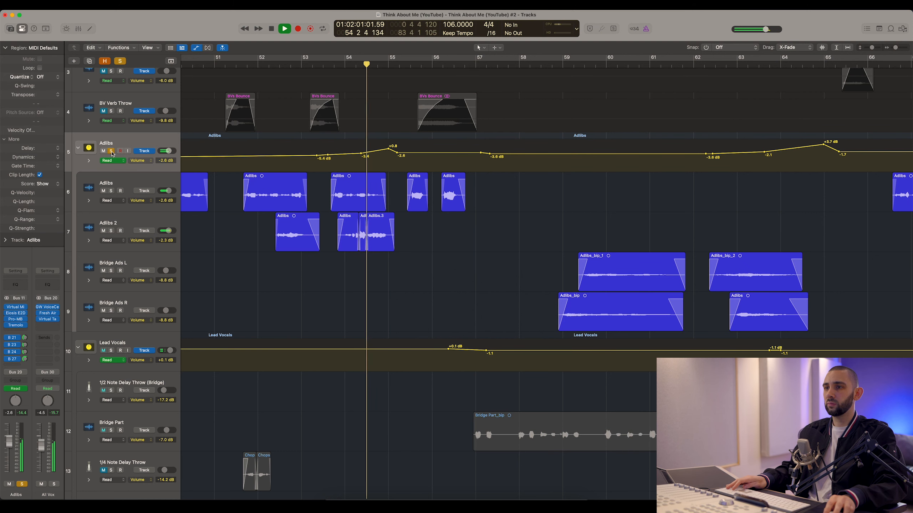
key(space)
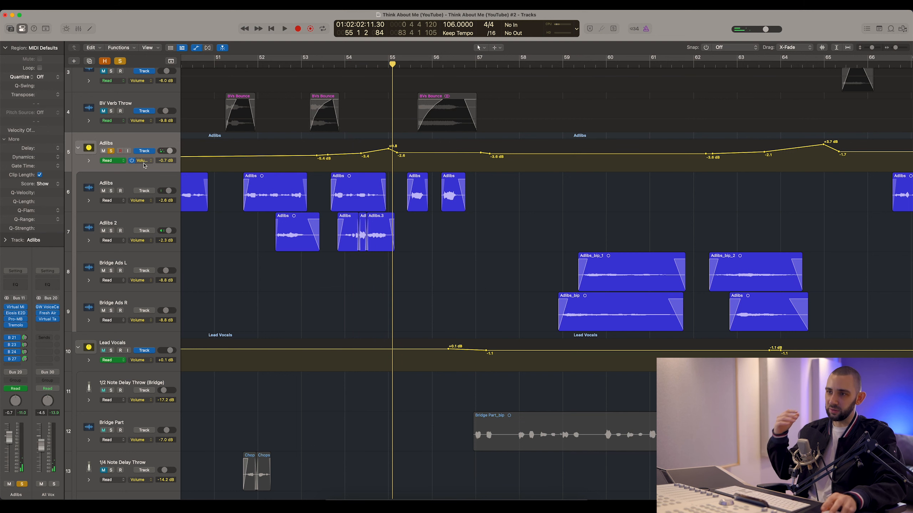
Step: Move the playhead back to about bar 51, take the Adlibs stack out of solo, and play the full mix through bar 55
click(328, 64)
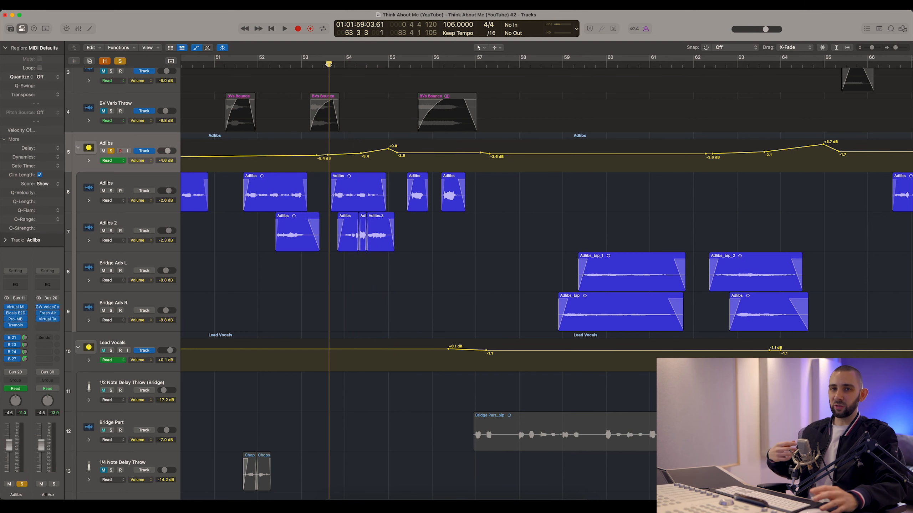
drag(328, 64, 245, 64)
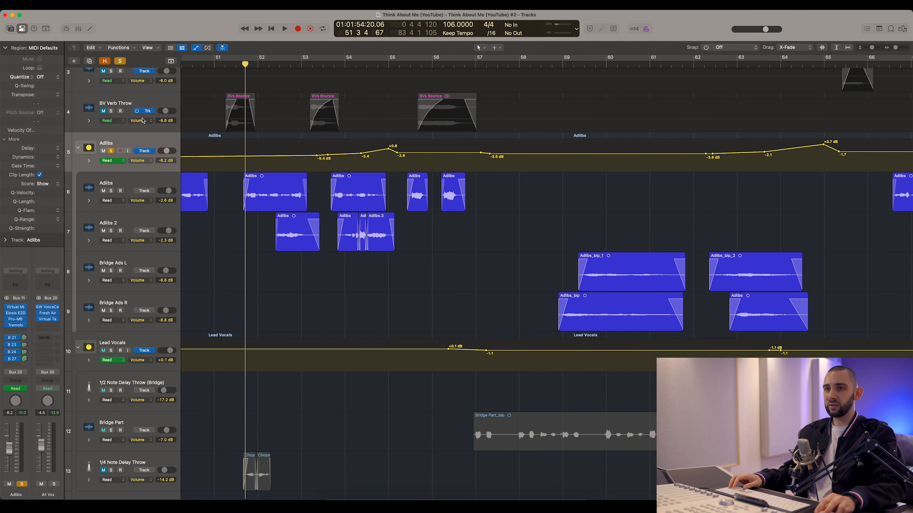
click(111, 151)
key(space)
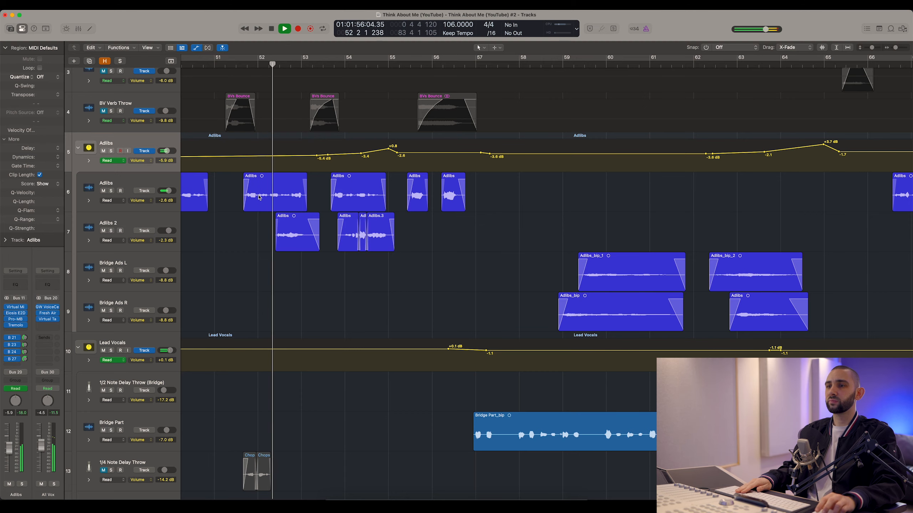
scroll(259, 197, down, 3)
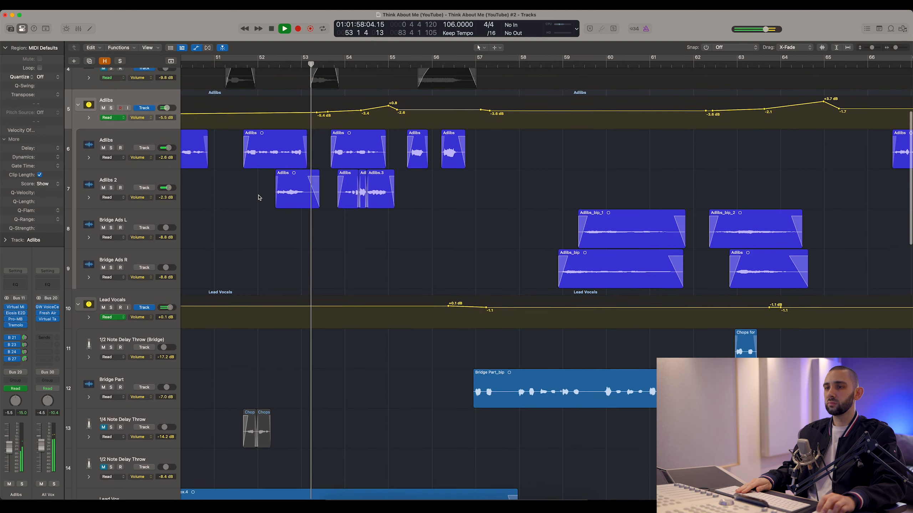
scroll(259, 197, up, 3)
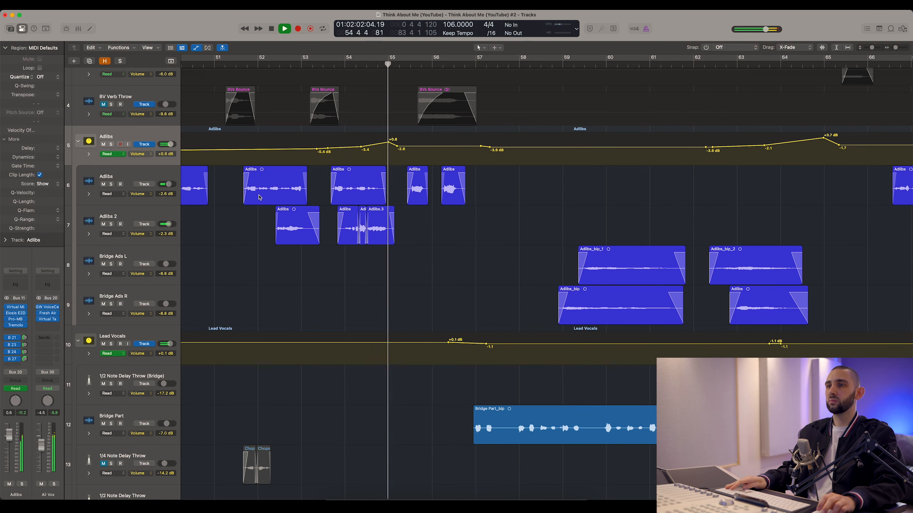
key(space)
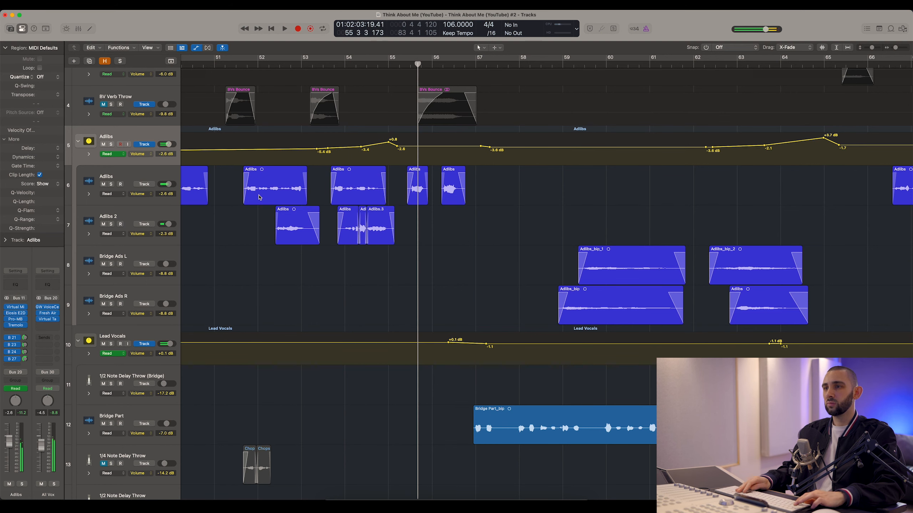
Step: Hide the track automation and examine how the adlib regions are spread across the whole song
key(a)
key(super+Left)
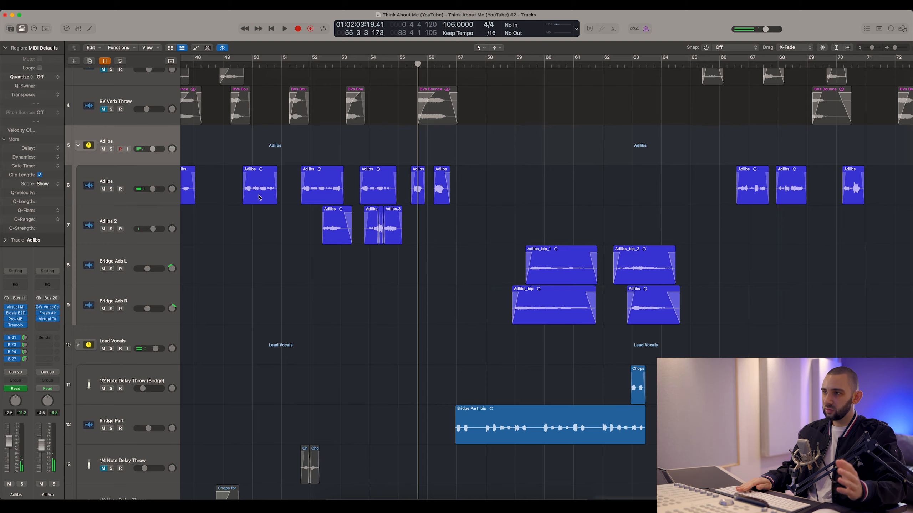
key(super+Left)
key(super+Left)
scroll(282, 197, left, 5)
key(super+Right)
key(super+Right)
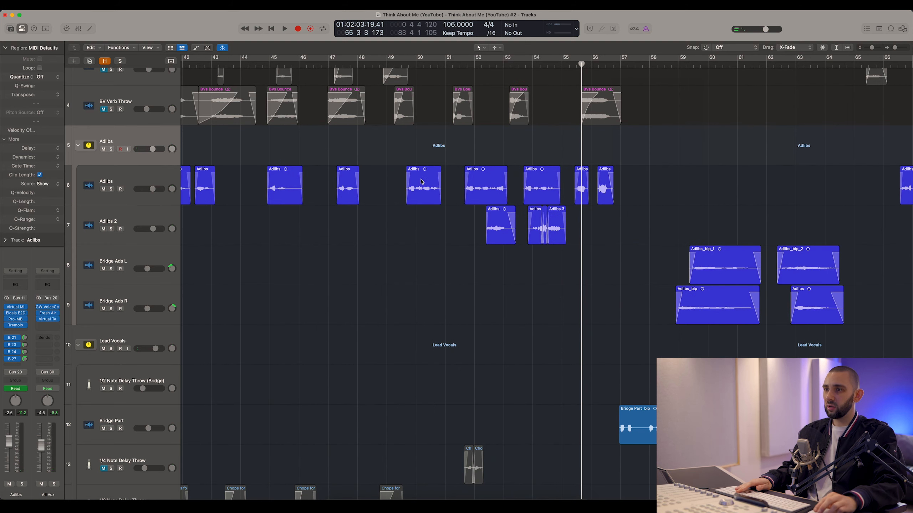
key(super+Left)
key(super+Left)
key(super+Left)
key(super+Left)
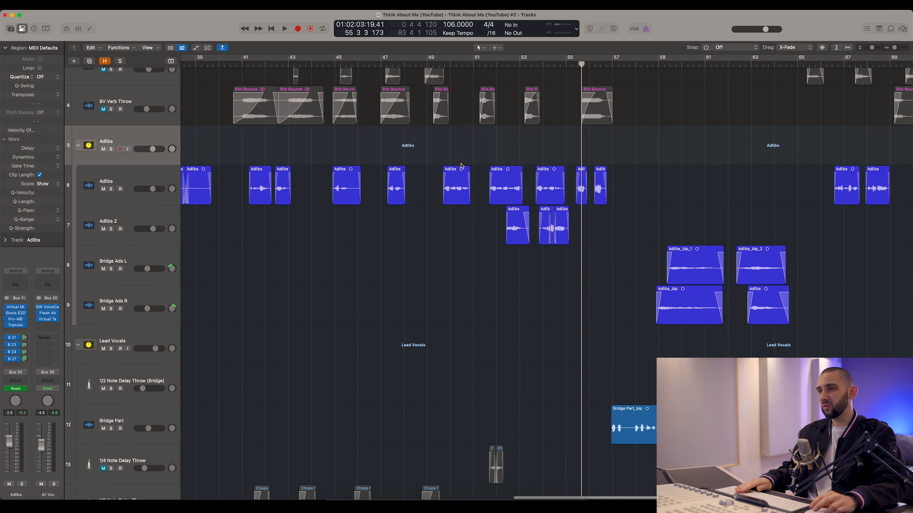
key(super+Right)
key(super+Right)
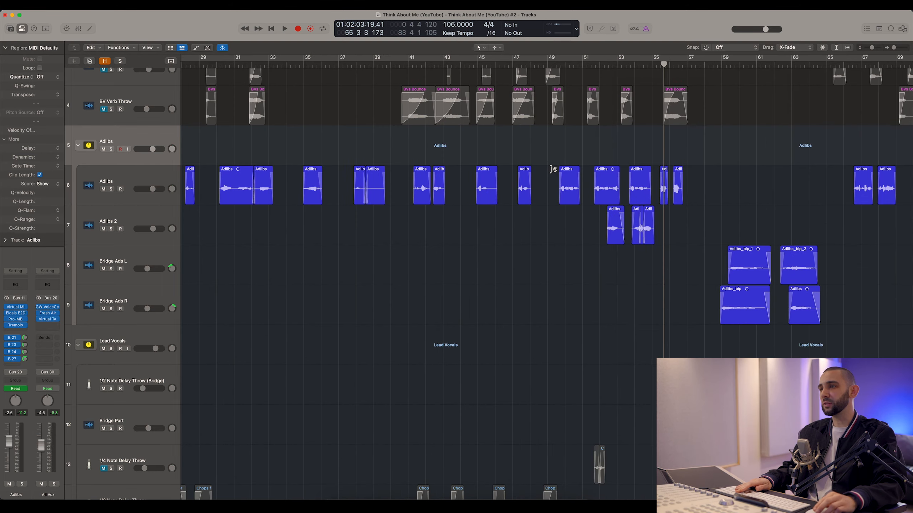
scroll(550, 171, right, 3)
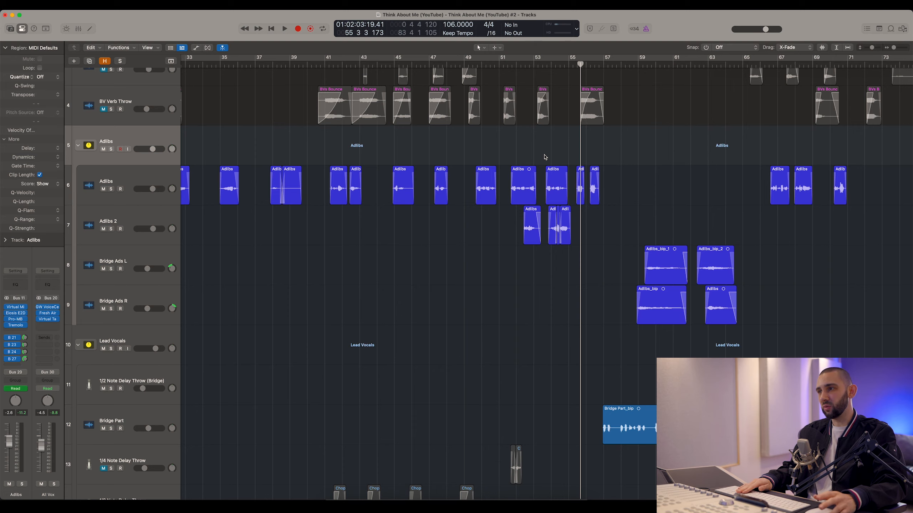
key(super+Left)
key(super+Left)
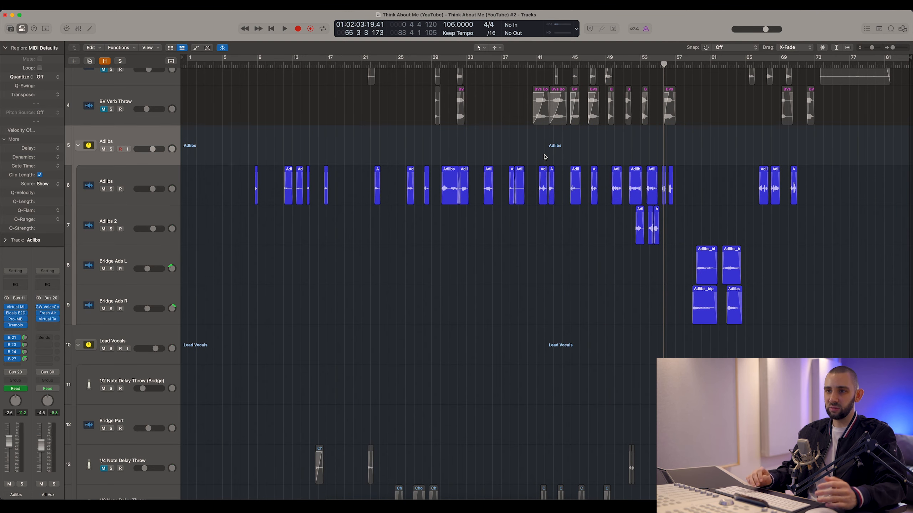
Step: Show the track automation again and examine the Adlibs stack's volume curve from the first verse through the last adlibs
key(a)
key(super+Right)
key(super+Right)
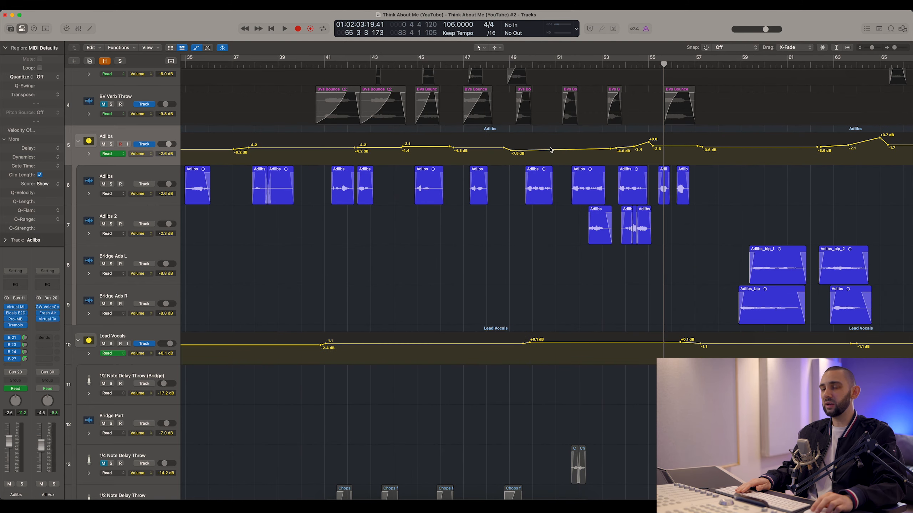
key(super+Left)
key(super+Left)
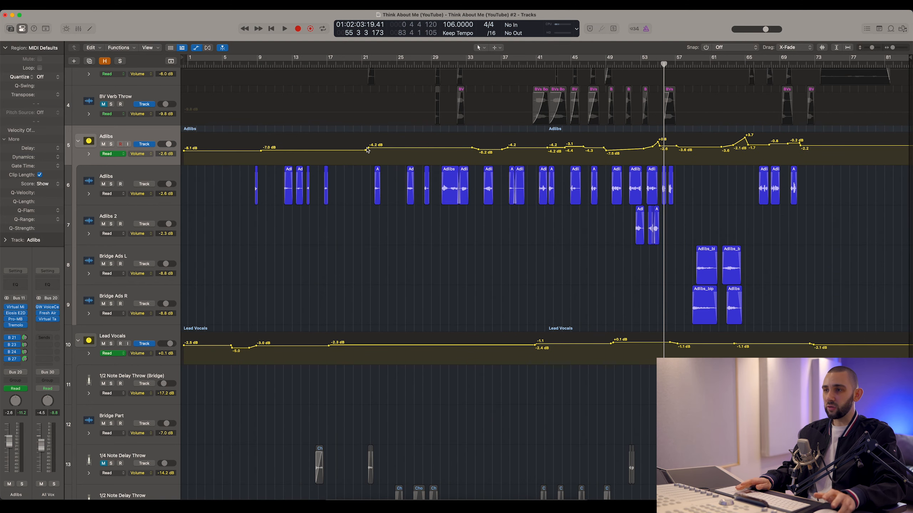
key(super+Right)
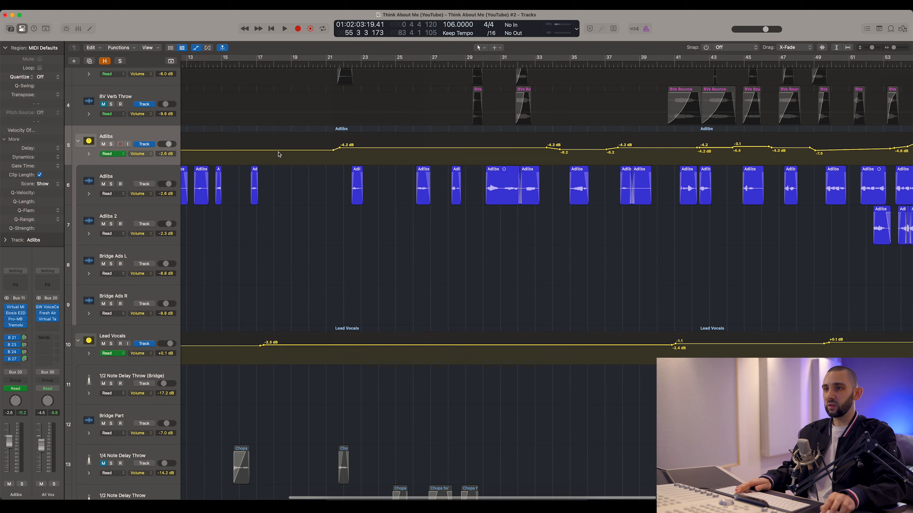
scroll(298, 146, left, 5)
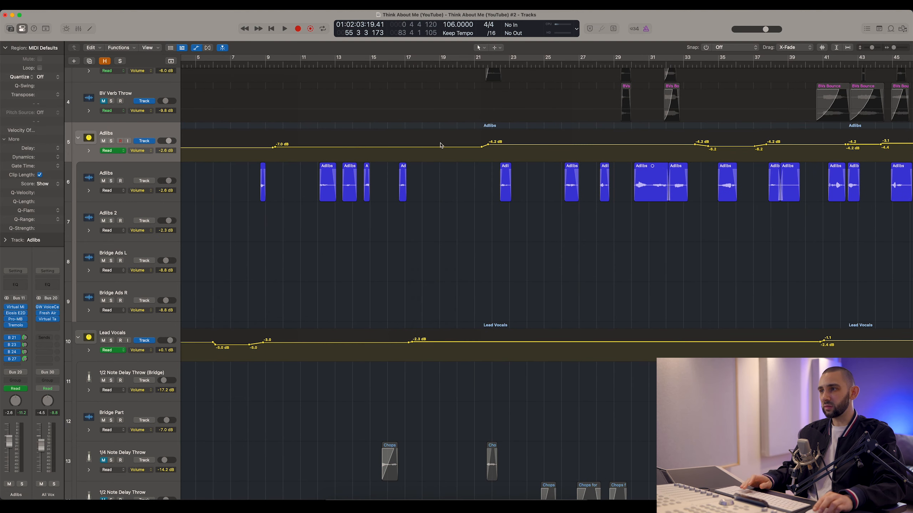
scroll(442, 145, right, 12)
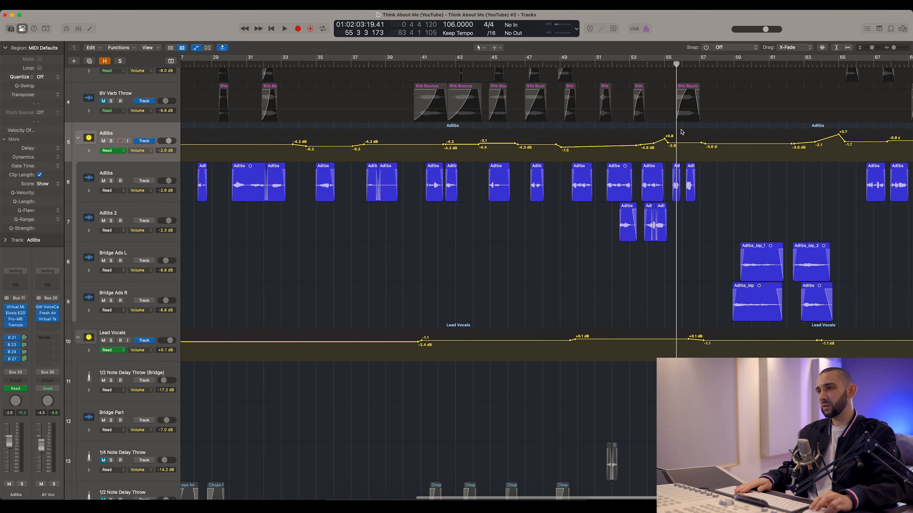
scroll(568, 140, right, 9)
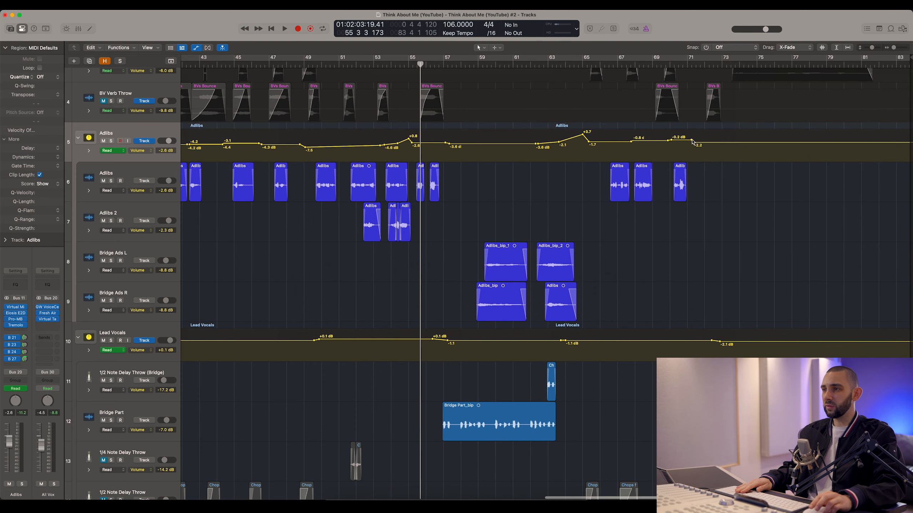
scroll(644, 247, left, 5)
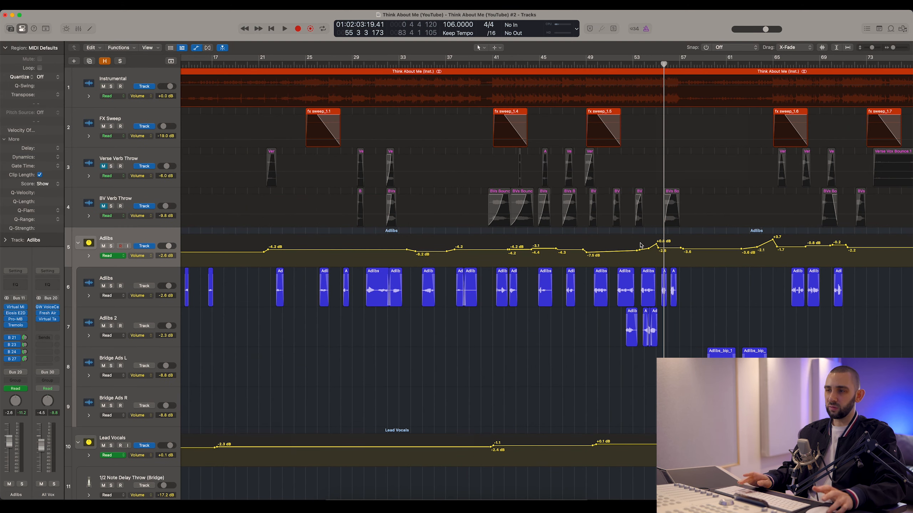
Step: Examine the volume automation of the Lead Vocals, Harmonies/BVs, BVs and Fills stacks across the whole song, ending at the Instrumental track
scroll(639, 246, down, 3)
scroll(633, 245, down, 10)
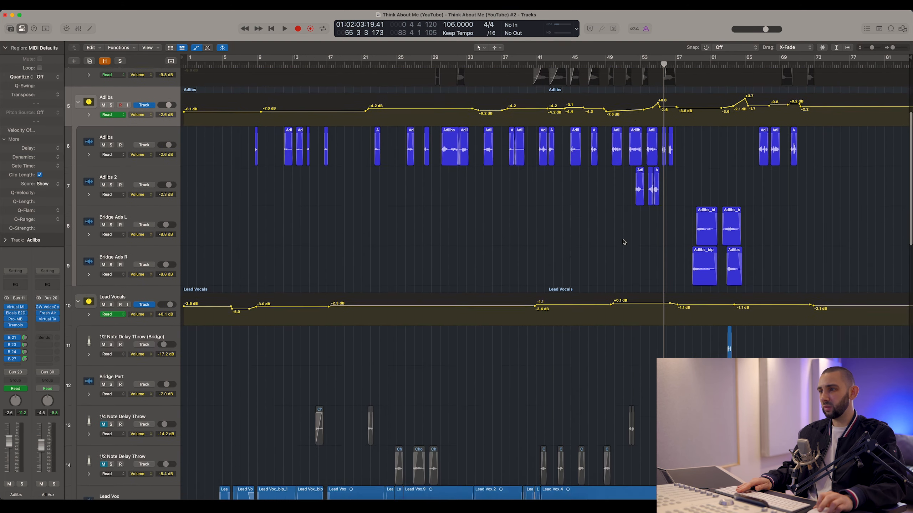
scroll(623, 242, down, 1)
scroll(683, 323, down, 20)
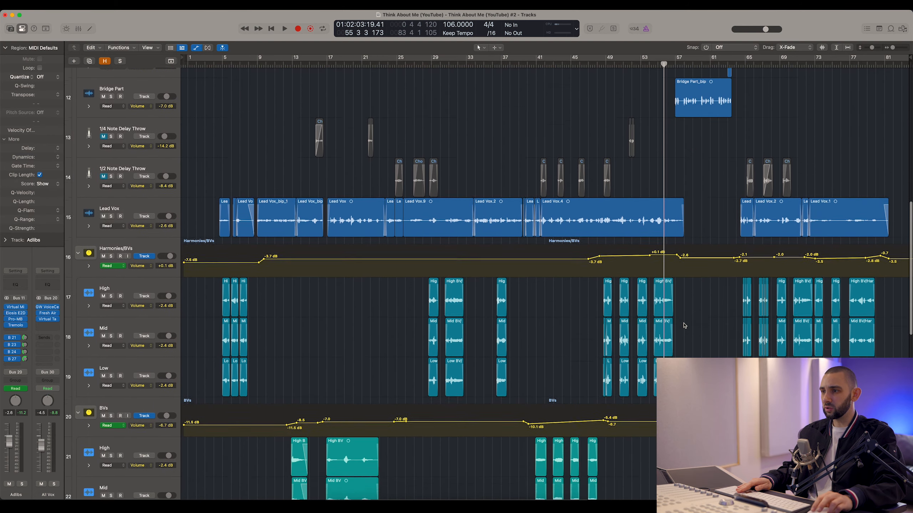
scroll(624, 336, down, 3)
scroll(505, 271, up, 3)
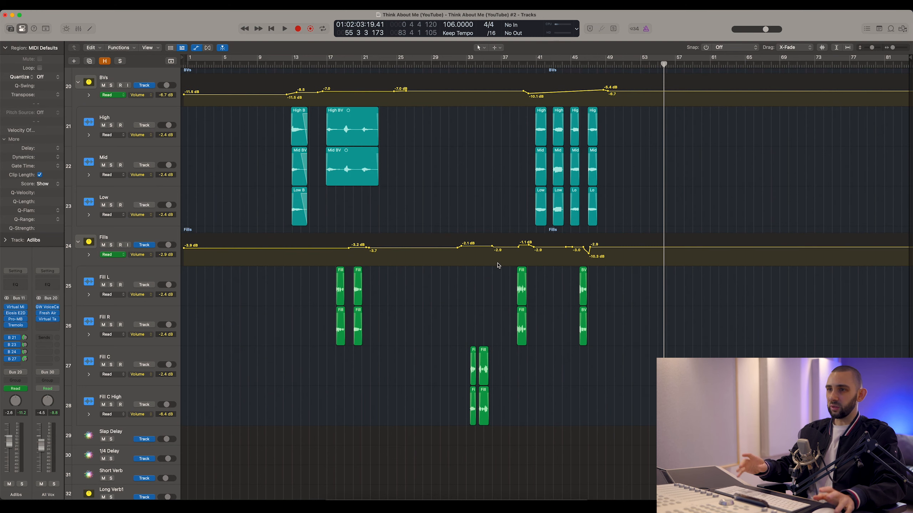
scroll(506, 265, up, 10)
scroll(516, 265, up, 4)
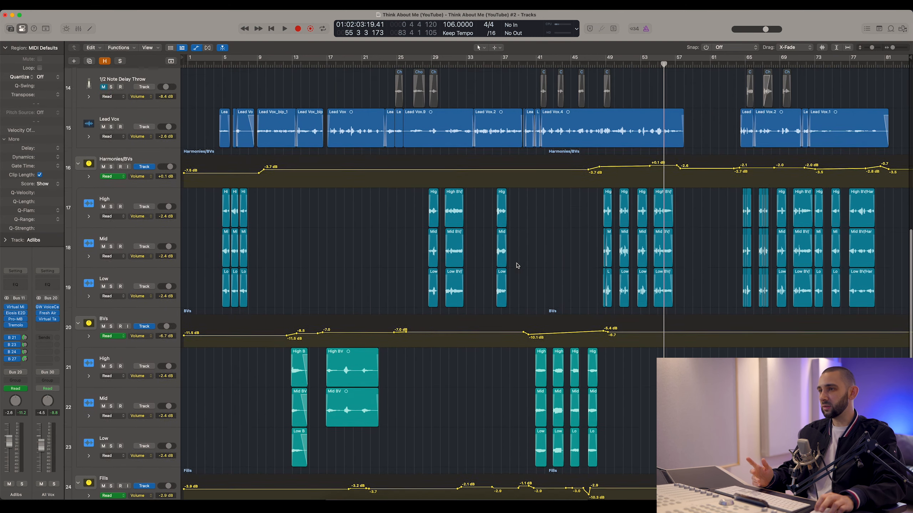
scroll(844, 184, up, 4)
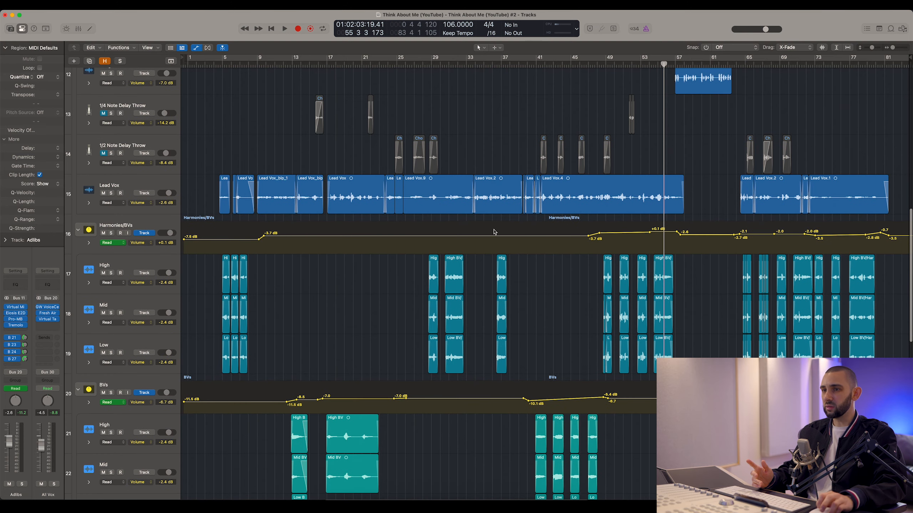
scroll(493, 231, up, 9)
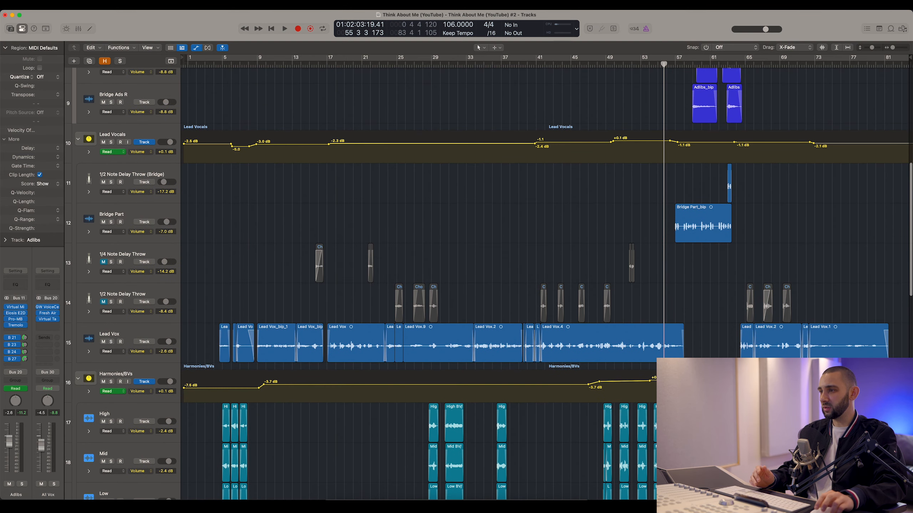
scroll(546, 284, up, 10)
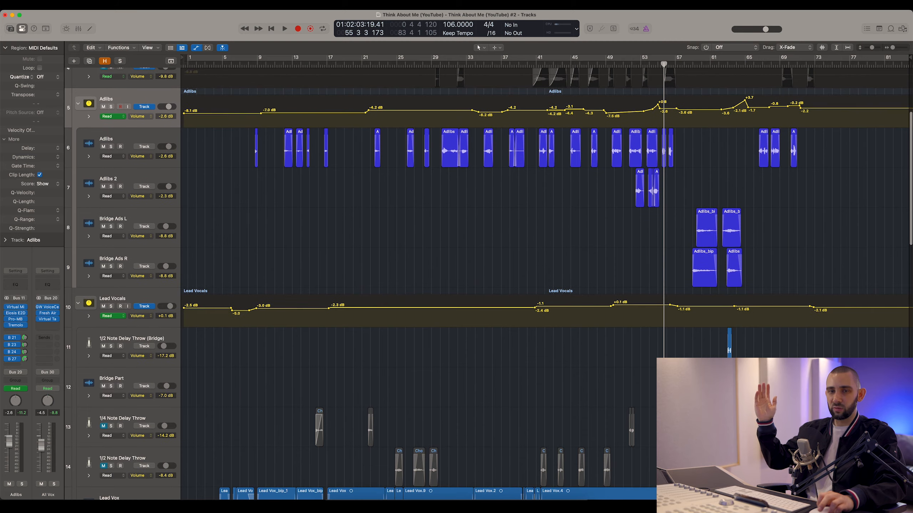
scroll(547, 284, up, 8)
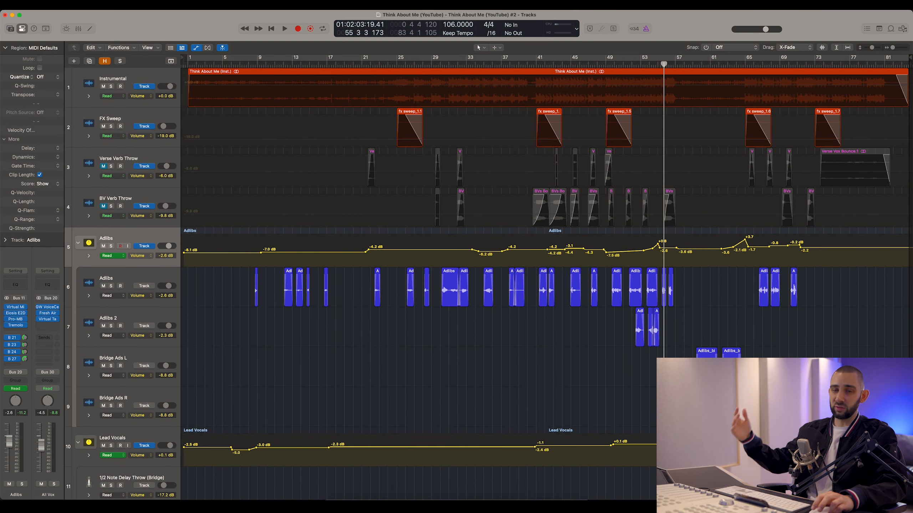
Step: Hide the track automation and look over the delay throw and lead vocal tracks in the Lead Vocals stack
scroll(546, 284, down, 20)
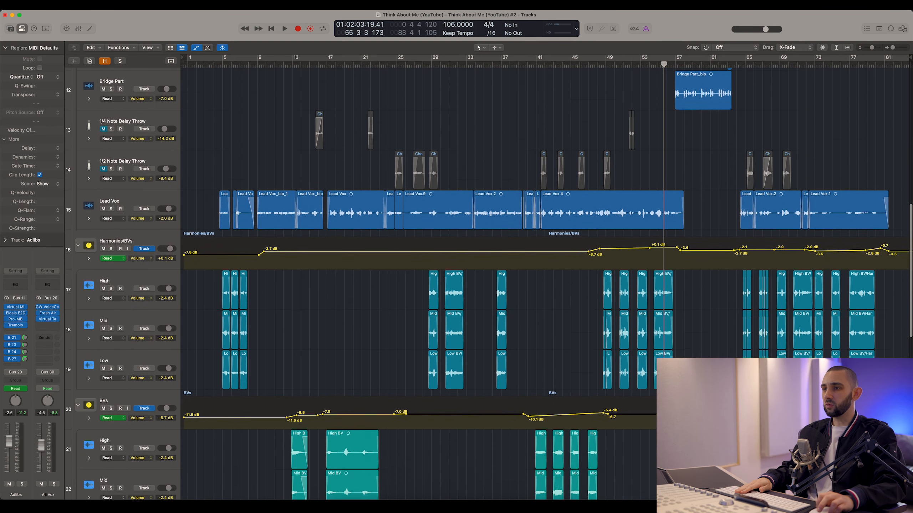
scroll(546, 284, down, 10)
key(a)
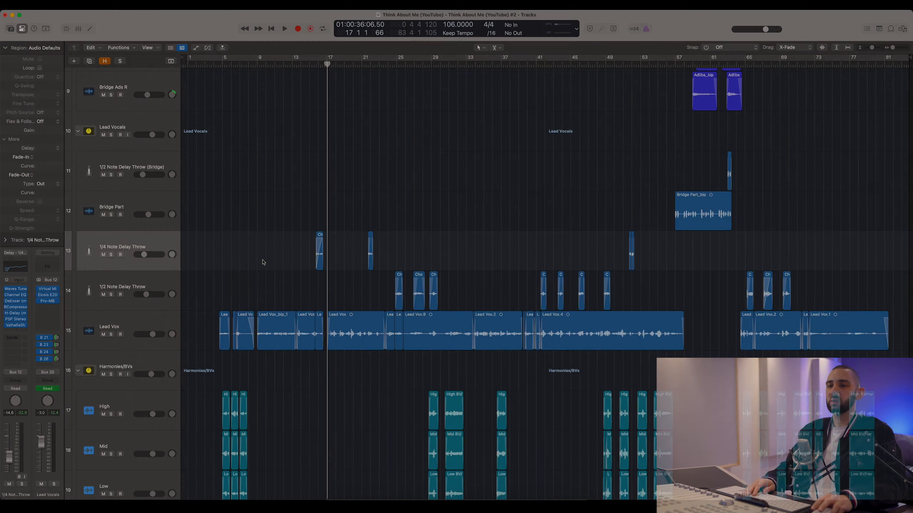
scroll(264, 262, down, 10)
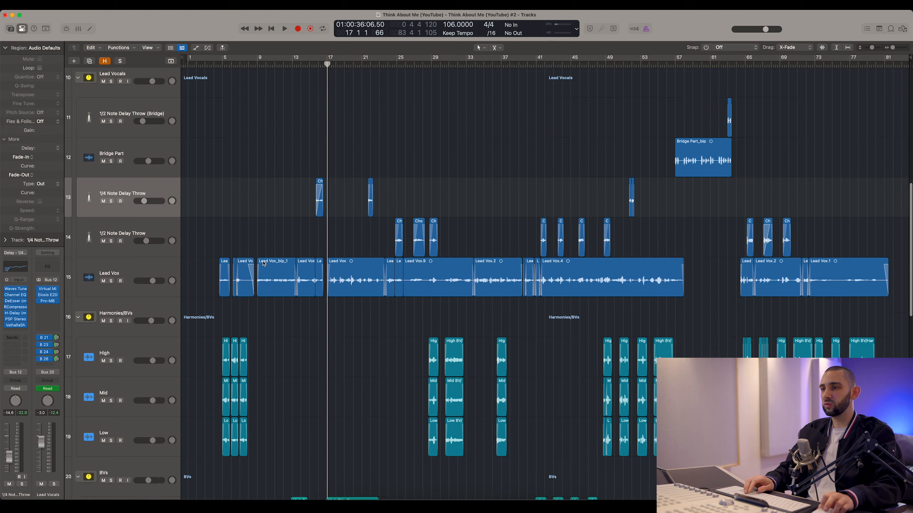
scroll(263, 261, up, 9)
scroll(263, 263, up, 5)
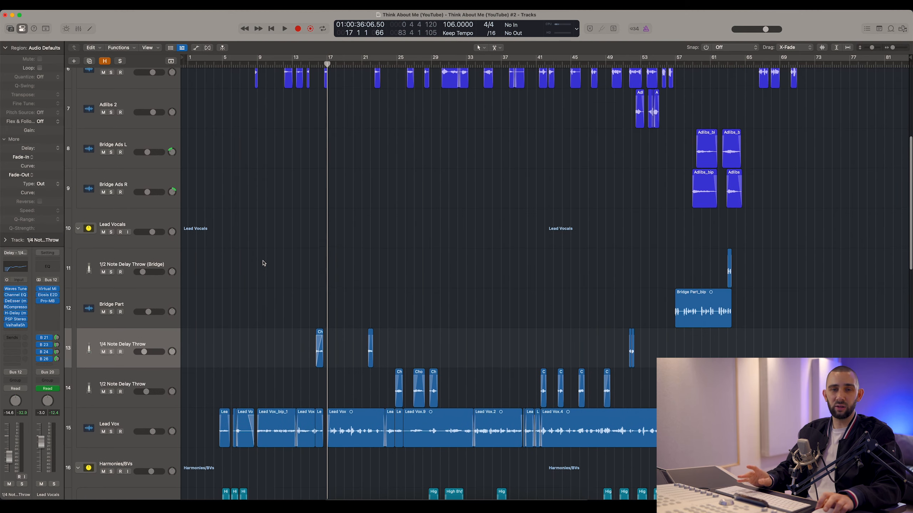
scroll(263, 263, down, 4)
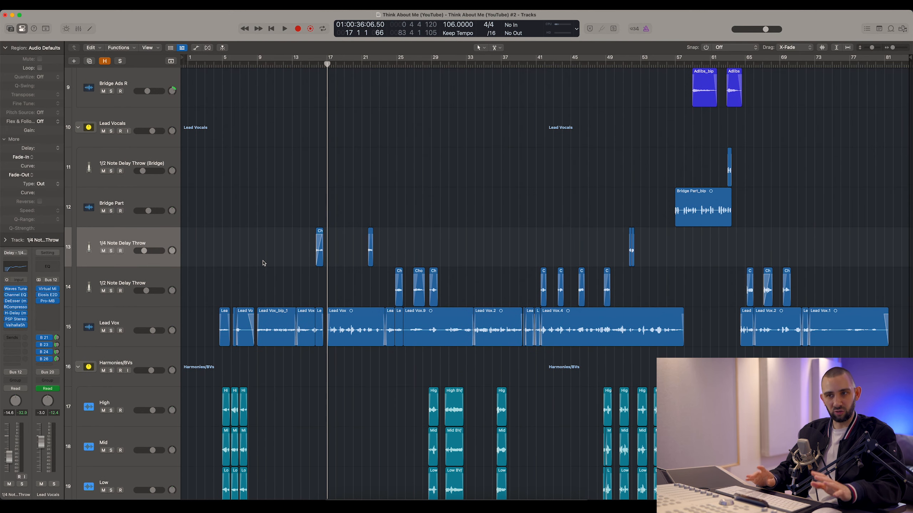
Step: Highlight the chops on the 1/4 Note Delay Throw track and those on the 1/2 Note Delay Throw track, ending with nothing selected
drag(300, 244, 695, 251)
drag(827, 279, 358, 286)
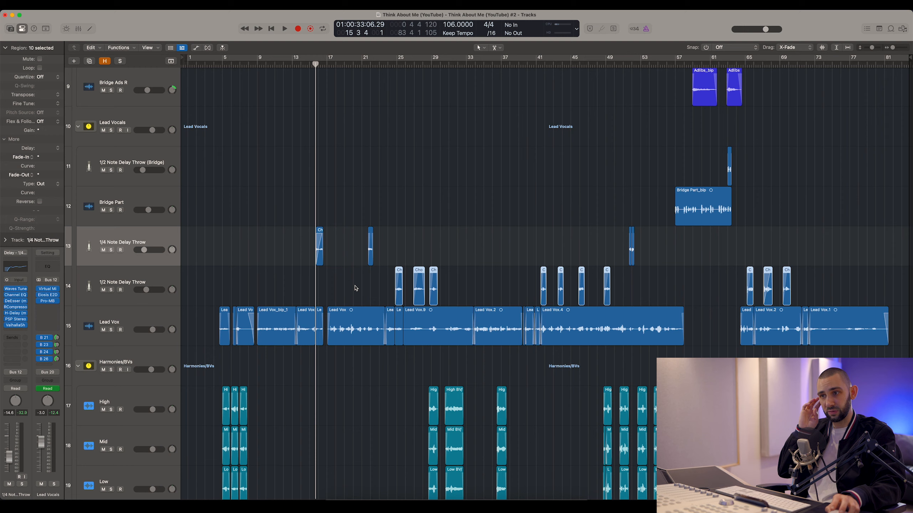
click(358, 289)
Step: Split the Lead Vox region where the first quarter-note chop begins and copy the split-off piece onto the 1/2 Note Delay Throw track
key(super+Right)
key(super+Right)
key(super+Right)
key(super+Right)
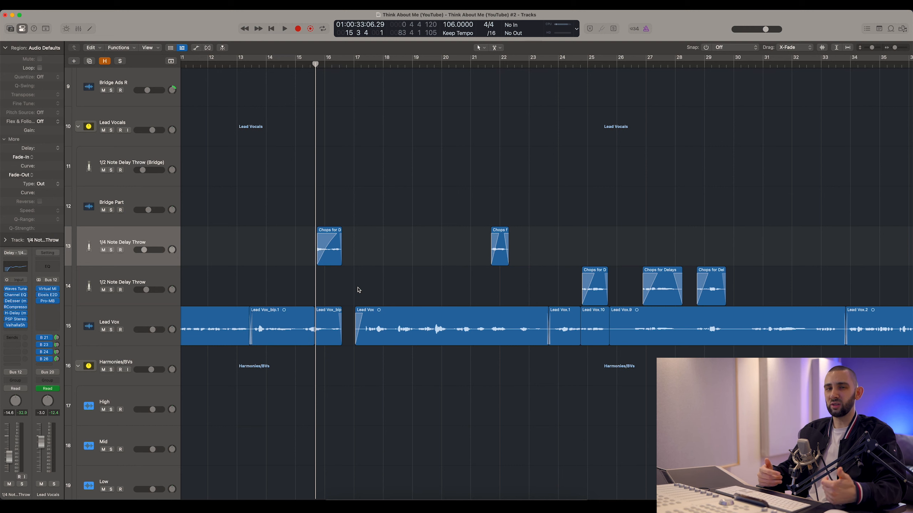
key(super+Right)
key(super+Right)
key(super+Right)
key(super+Right)
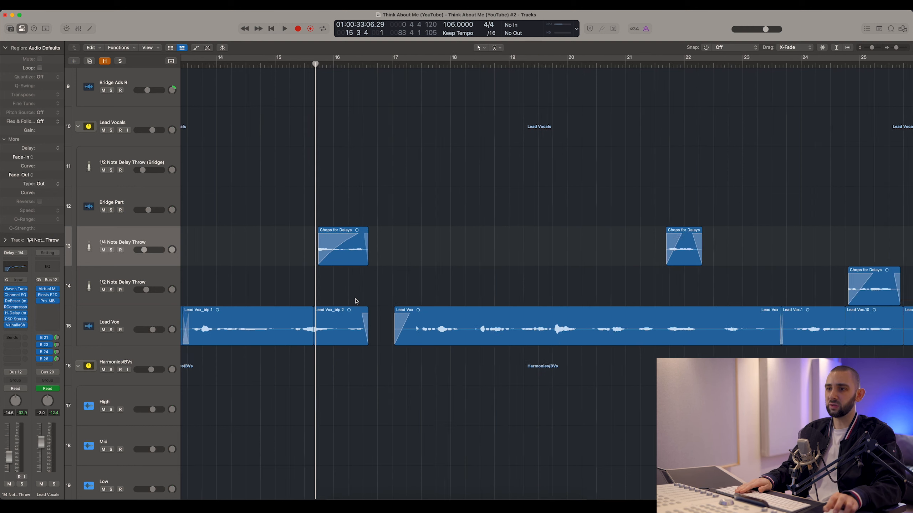
click(322, 320)
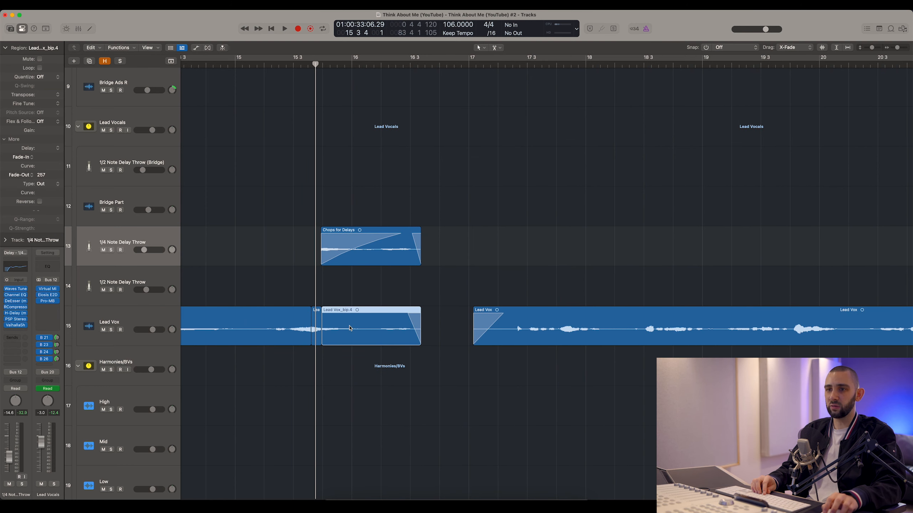
drag(350, 326, 334, 298)
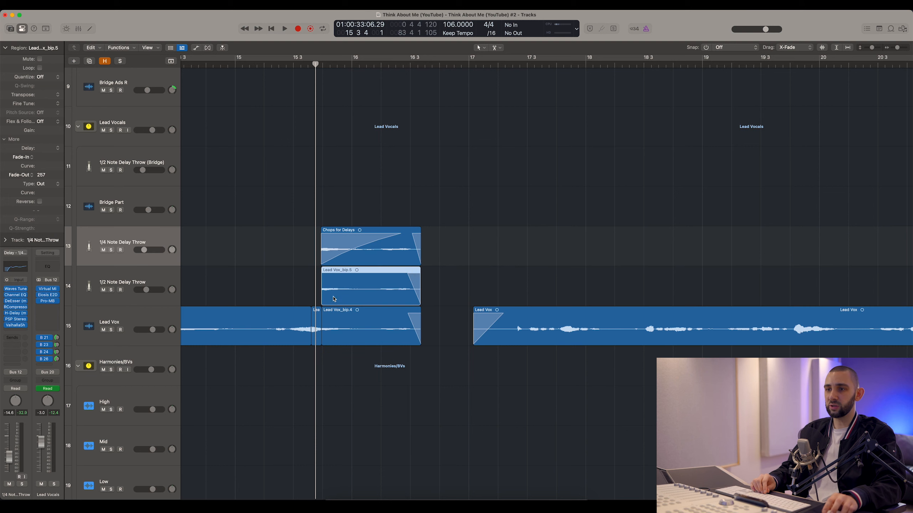
Step: Add a curved fade-in to the copied lead vocal piece on the 1/2 Note Delay Throw track and delete that piece
click(140, 279)
click(254, 275)
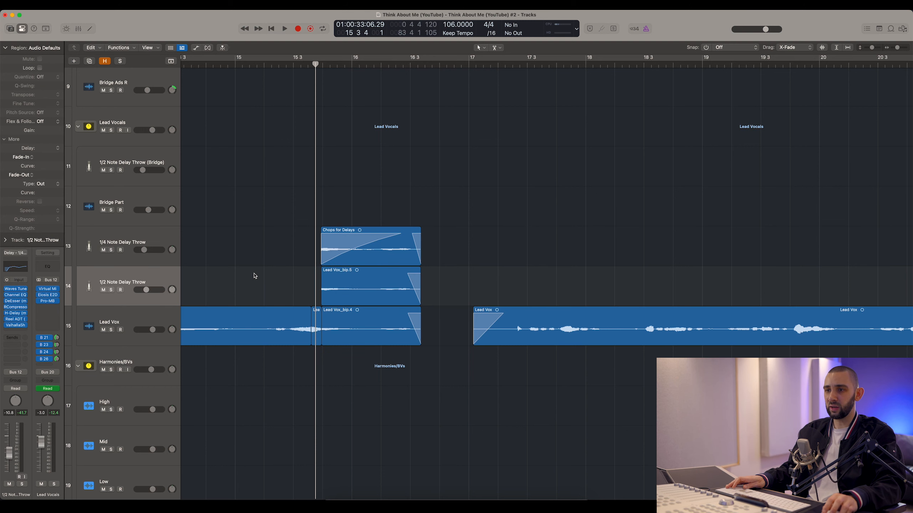
drag(321, 289, 362, 290)
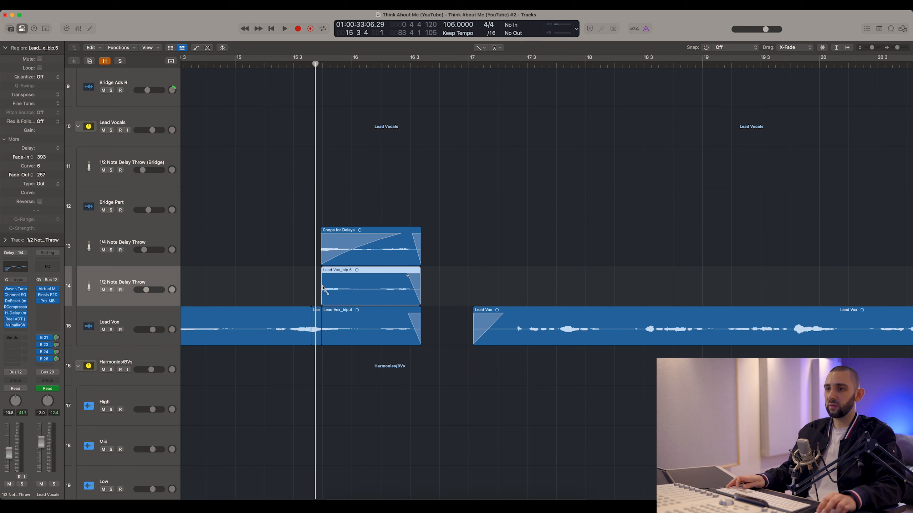
key(Delete)
Step: Examine how the chops on the 1/4 and 1/2 Note Delay Throw tracks are placed across the song
click(157, 239)
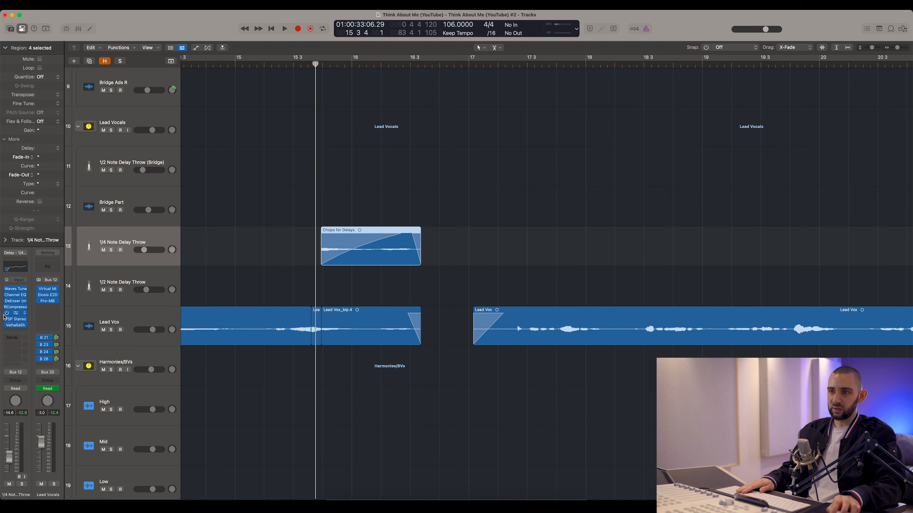
click(245, 272)
key(super+Left)
key(super+Left)
key(super+Left)
key(super+Left)
key(super+Left)
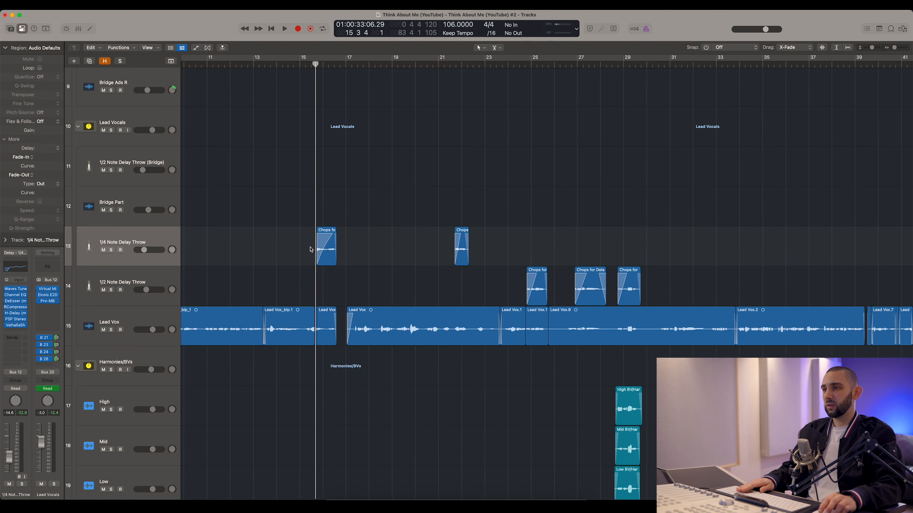
key(super+Left)
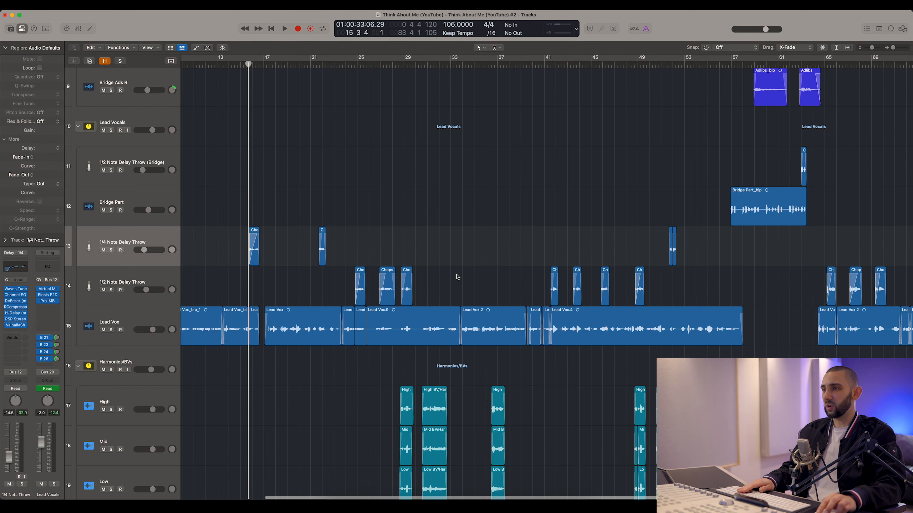
scroll(457, 277, right, 5)
scroll(359, 266, left, 4)
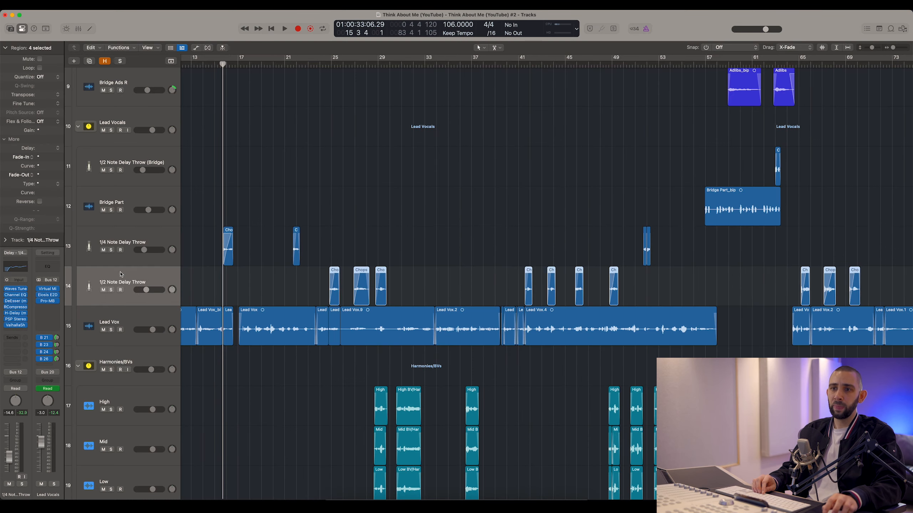
Step: Compare the regions of the two delay throw tracks with the Lead Vox part by highlighting each throw track in turn
click(349, 256)
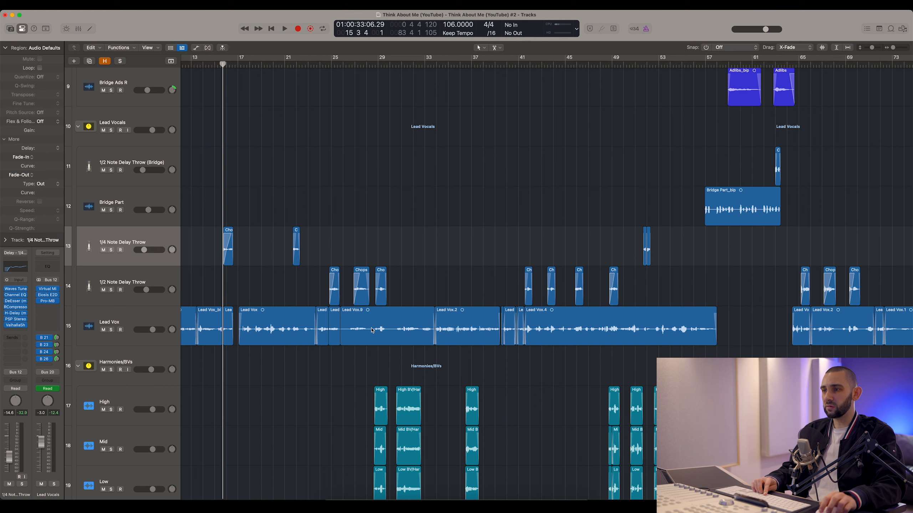
scroll(409, 264, down, 1)
scroll(537, 261, down, 2)
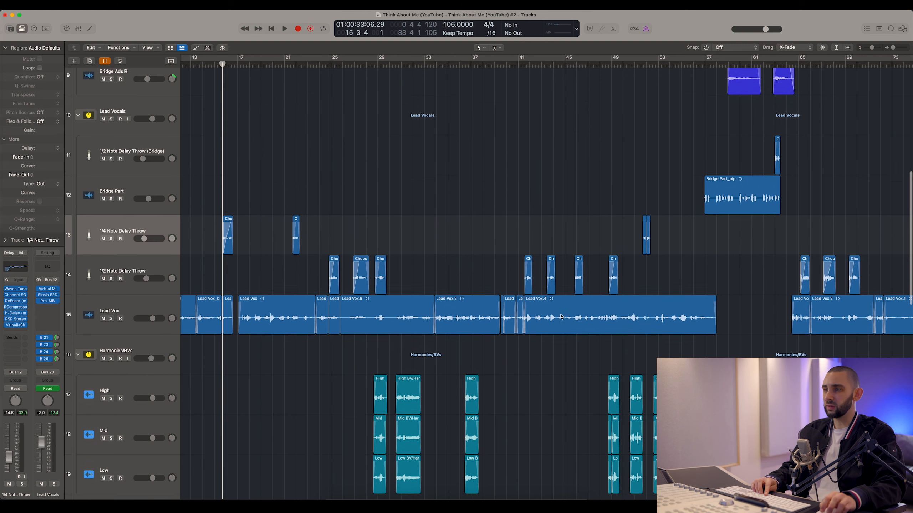
scroll(571, 234, right, 5)
scroll(341, 263, left, 4)
click(142, 260)
click(133, 215)
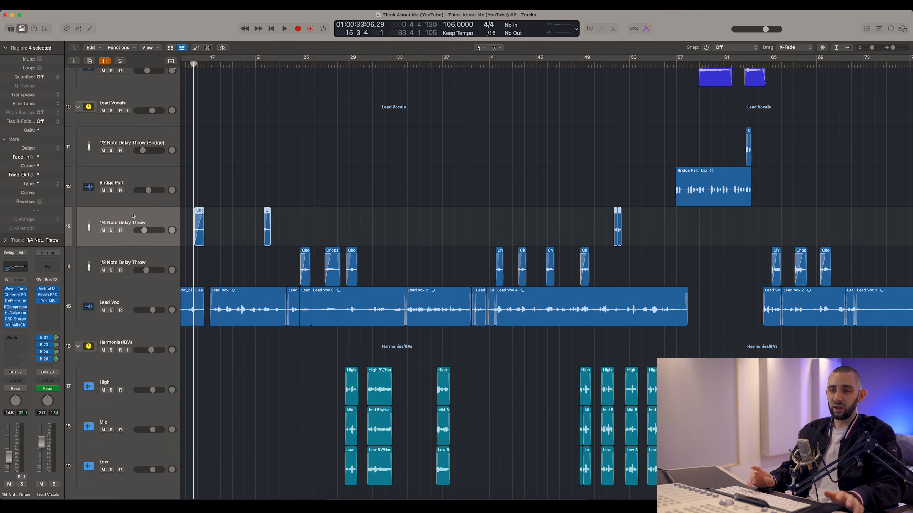
click(149, 254)
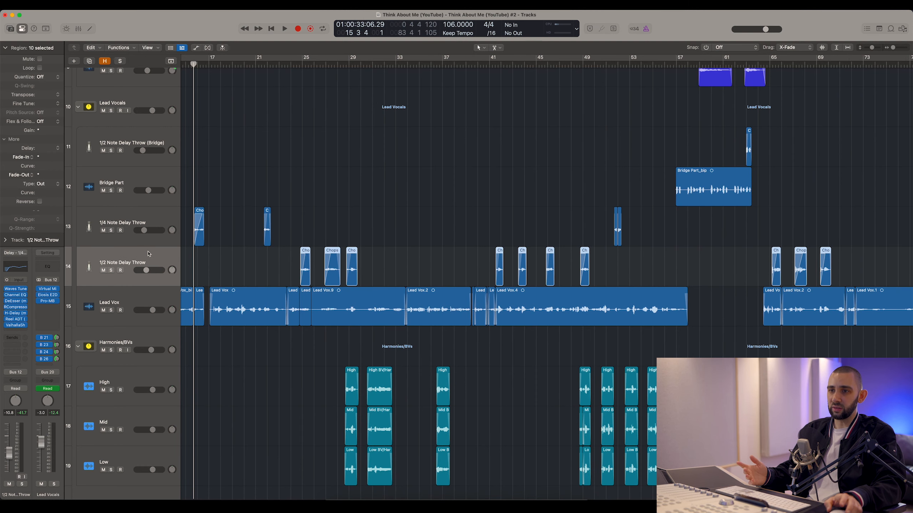
Step: Open the H-Delay plug-in on the 1/4 Note Delay Throw track, examine its delay, feedback and filter settings, and close it
click(153, 221)
key(z)
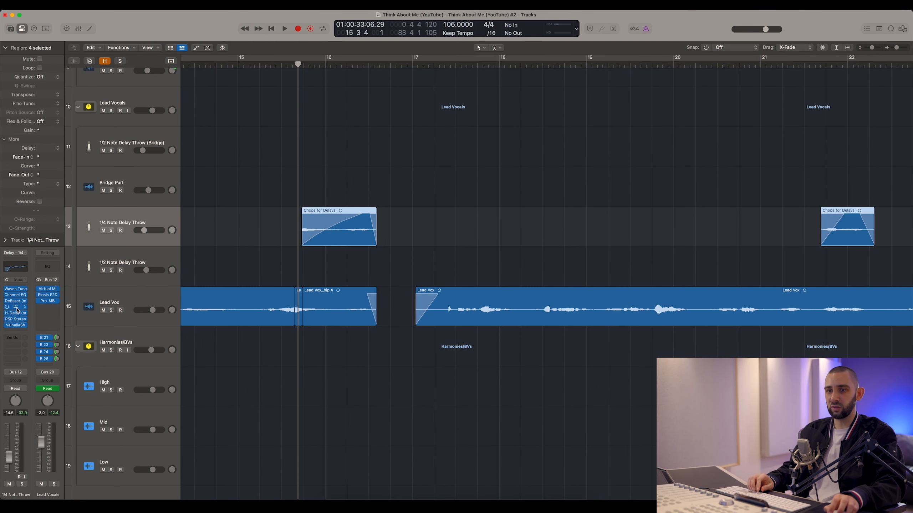
click(17, 314)
drag(394, 108, 492, 119)
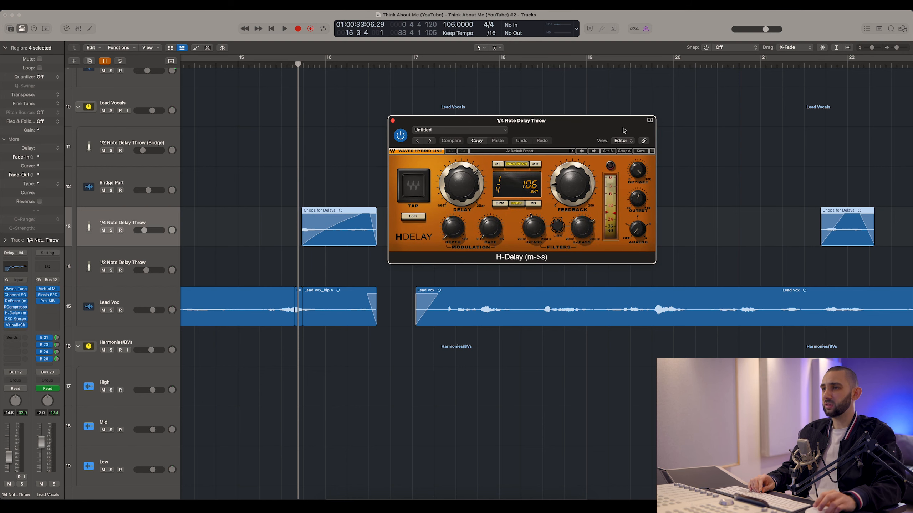
drag(620, 132, 588, 137)
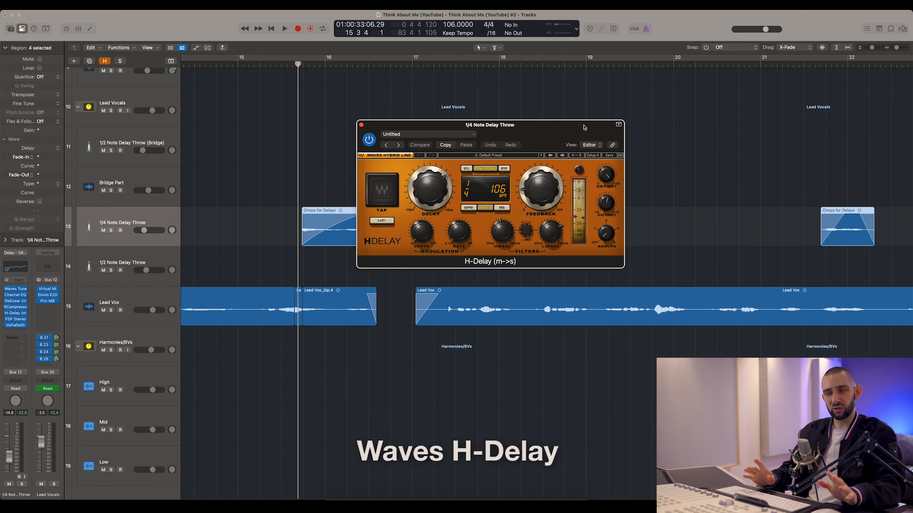
drag(584, 127, 572, 114)
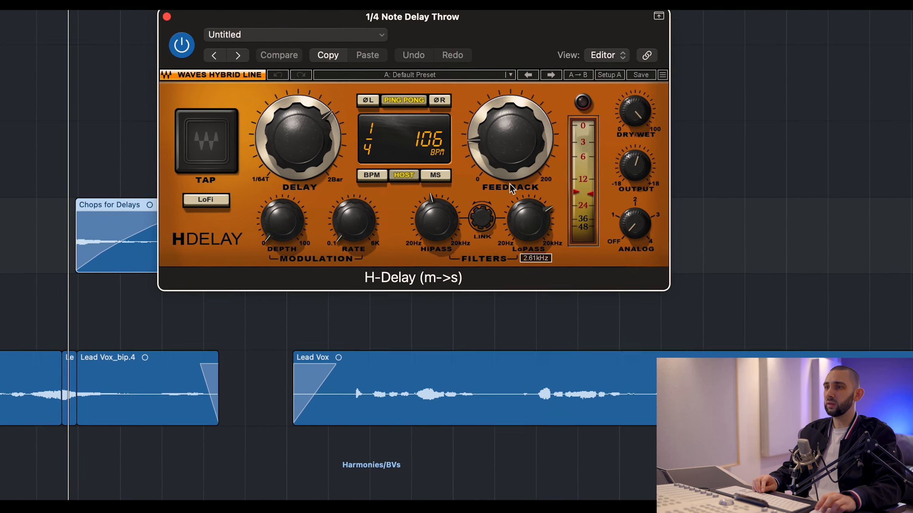
mouse_move(504, 150)
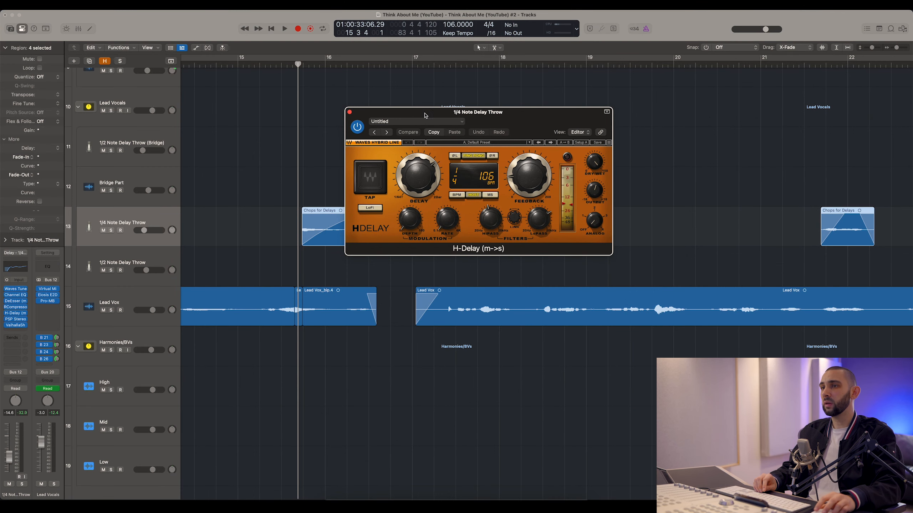
drag(423, 112, 487, 110)
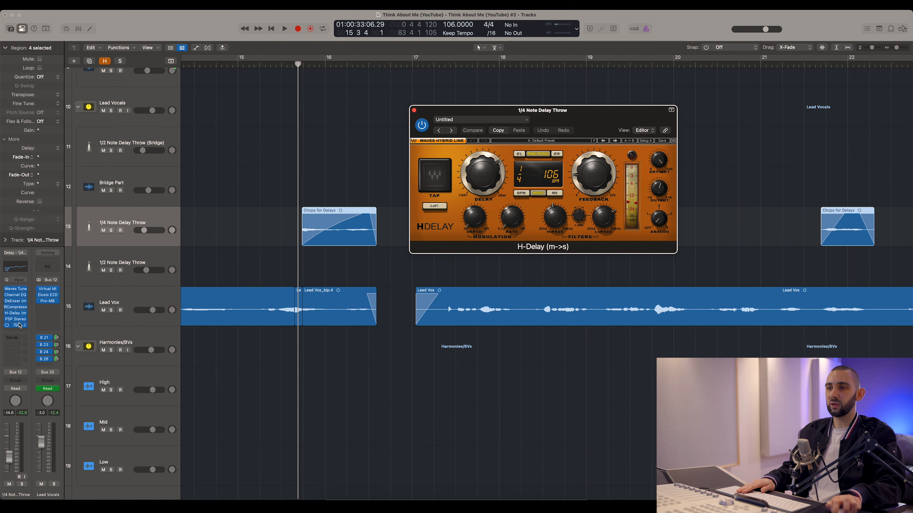
click(415, 111)
Step: Play the mix from about bar 14 through the first quarter-note chop, using the 1/4 Note Delay Throw track's mute to compare
key(super+Left)
key(super+Left)
key(super+Left)
key(super+Left)
key(super+Left)
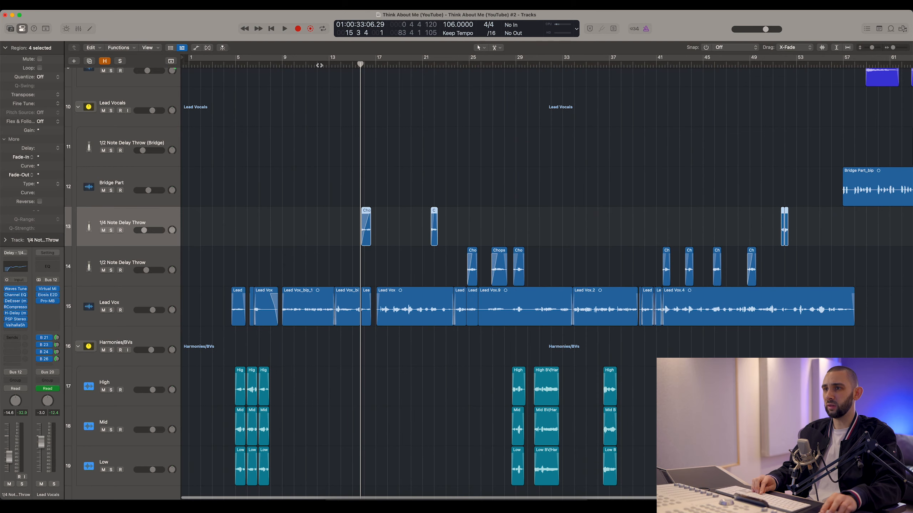
drag(343, 64, 349, 71)
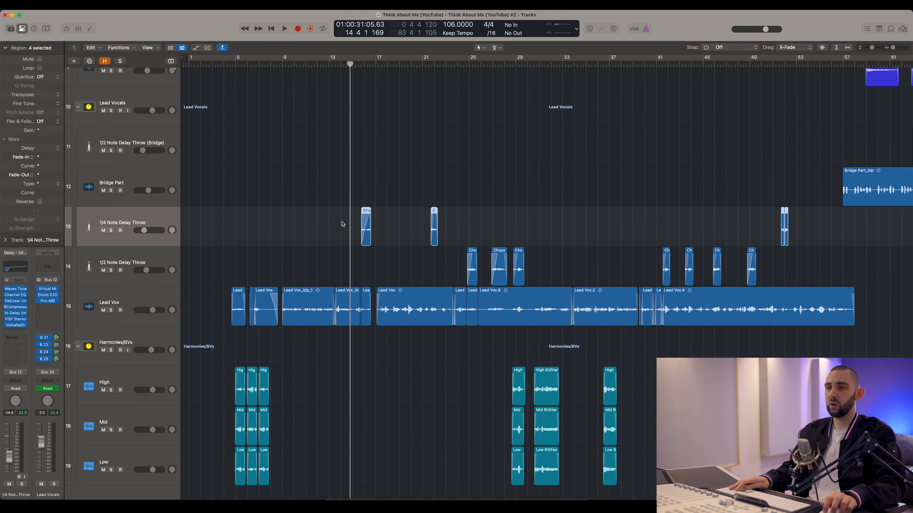
key(super+Right)
key(super+Right)
key(super+Right)
key(super+Right)
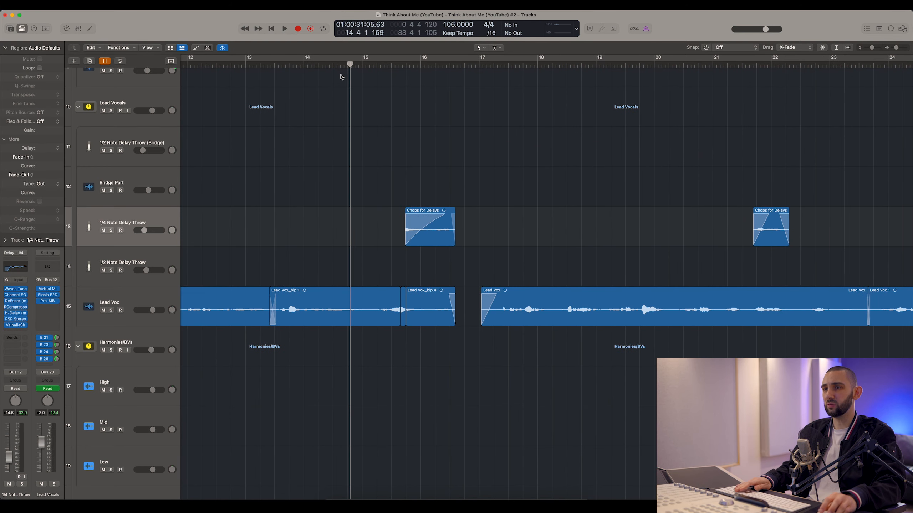
key(space)
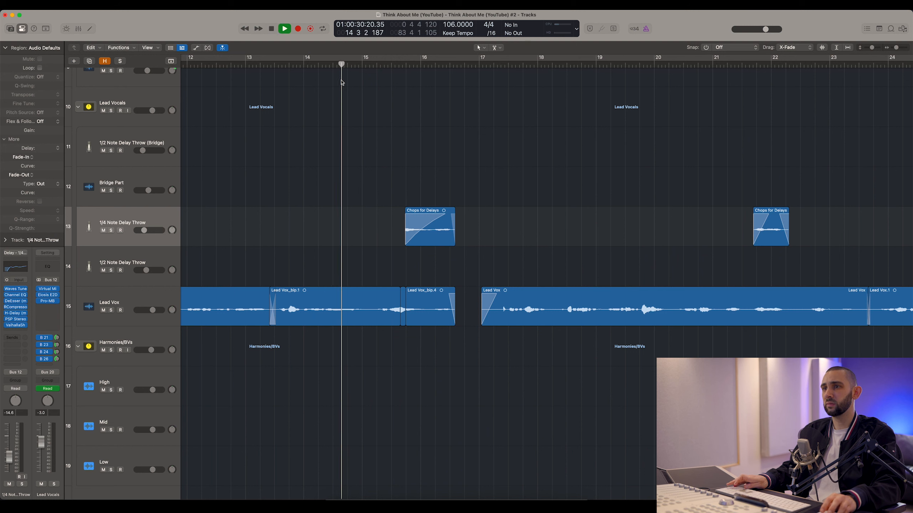
click(103, 230)
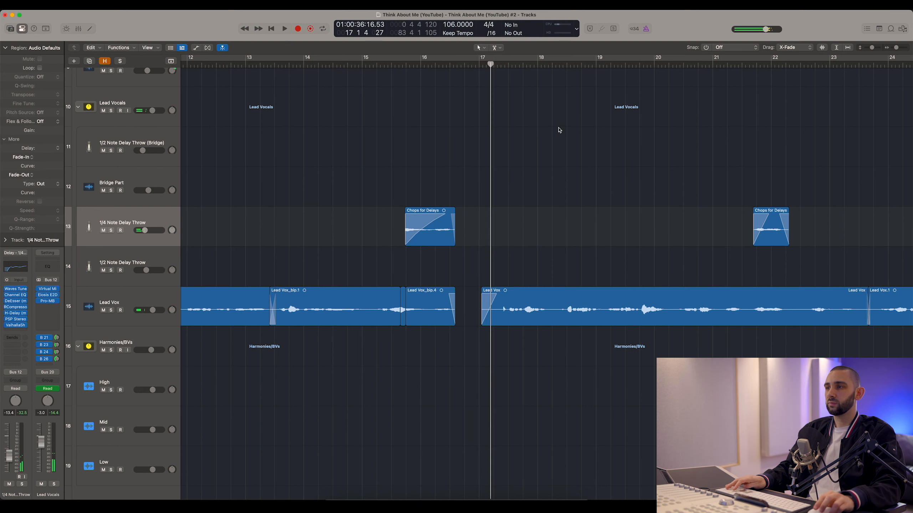
key(space)
Step: Play the mix through the 1/4 Note Delay Throw chop between bars 21 and 22
scroll(596, 116, right, 5)
click(578, 65)
key(space)
scroll(554, 113, right, 5)
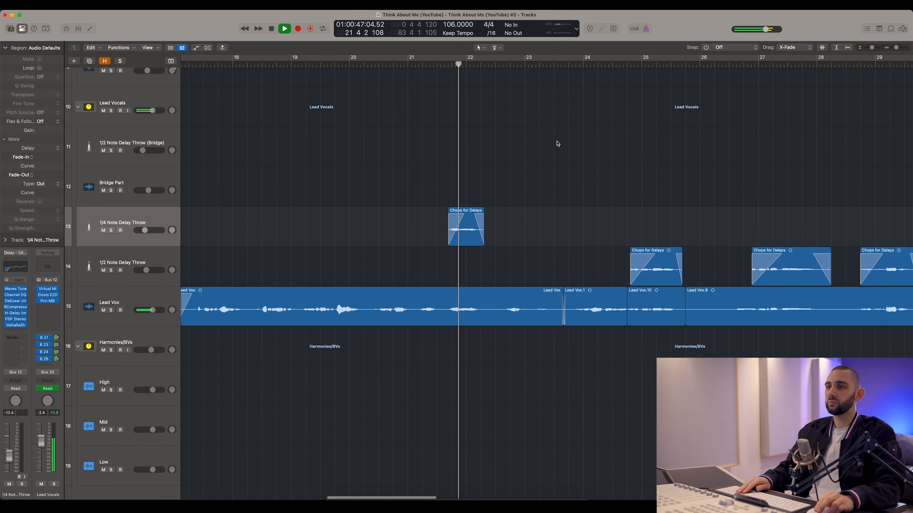
scroll(544, 140, right, 5)
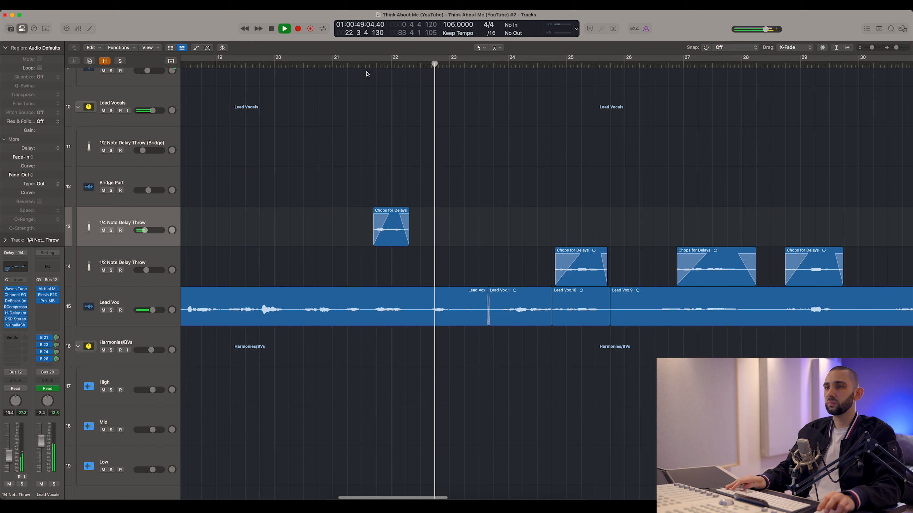
Step: Replay the mix from about bar 21, comparing the throw with the 1/4 Note Delay Throw track muted and unmuted
click(356, 65)
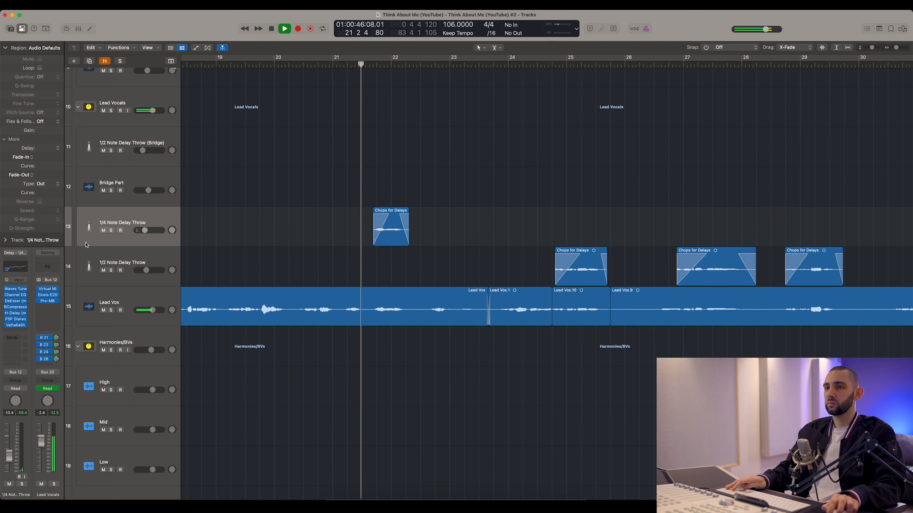
click(103, 230)
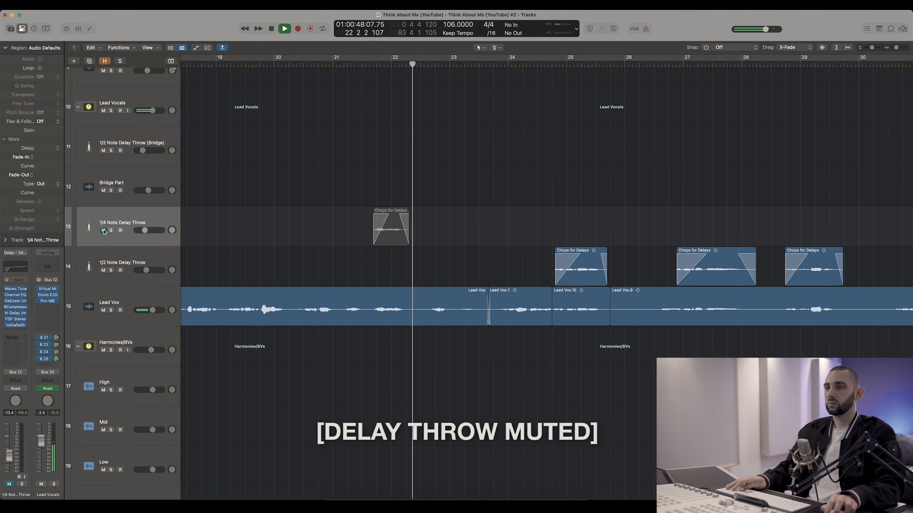
click(103, 230)
key(space)
key(space)
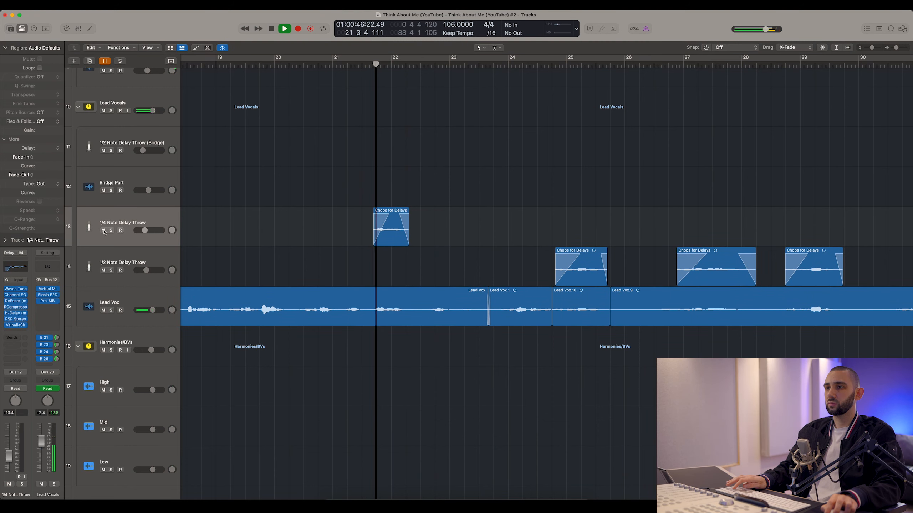
key(super+Left)
key(super+Left)
key(super+Left)
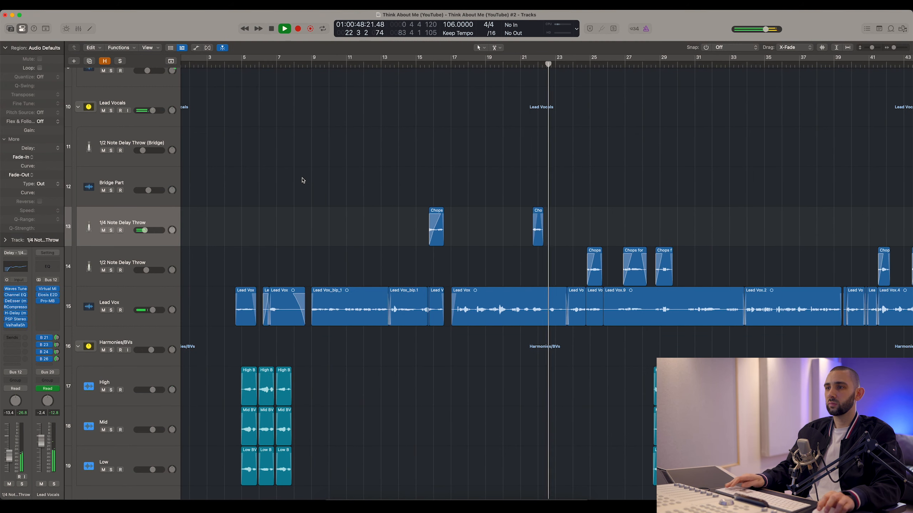
key(space)
Step: Play the mix from about bar 51 through the pair of 1/4 Note Delay Throw chops, and replay them
click(418, 67)
key(super+Left)
key(super+Left)
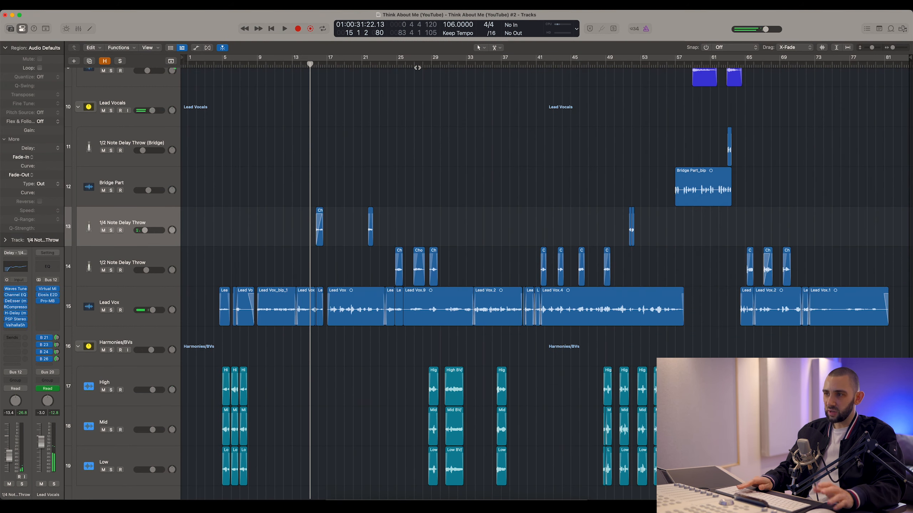
click(627, 65)
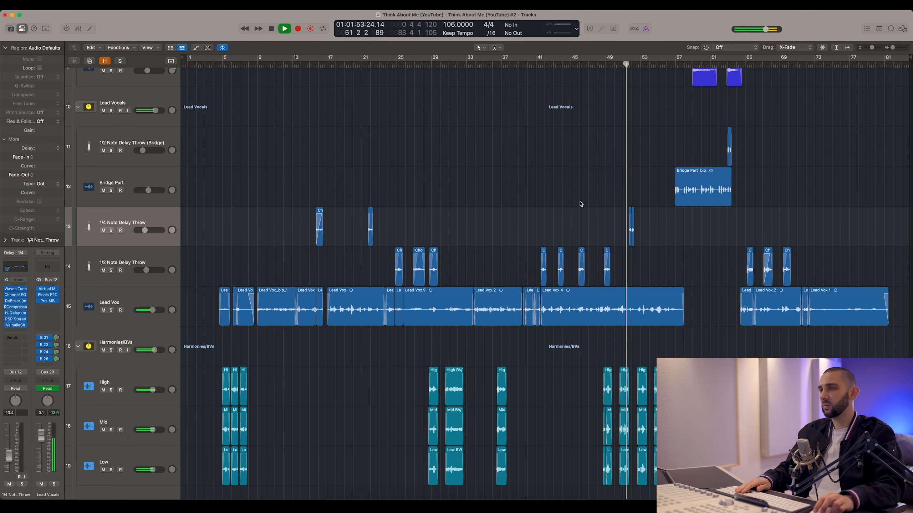
key(super+Right)
key(super+Right)
key(super+Right)
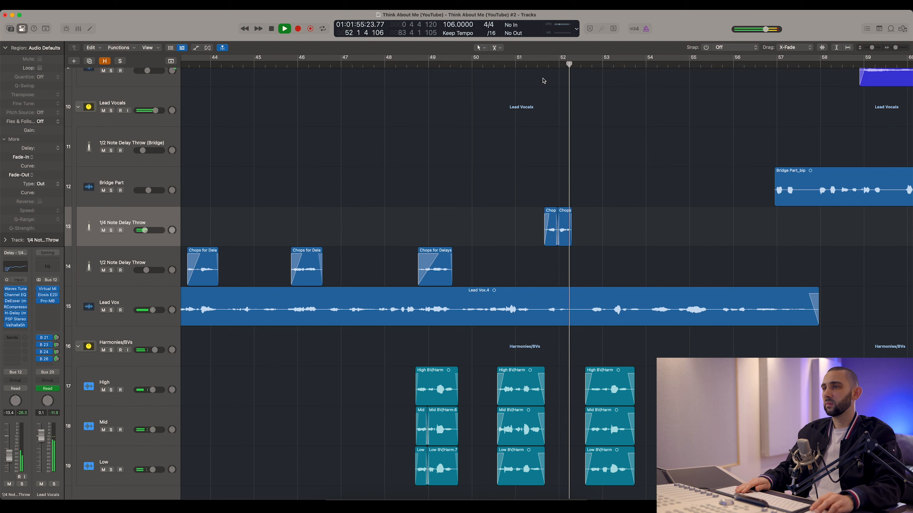
click(534, 64)
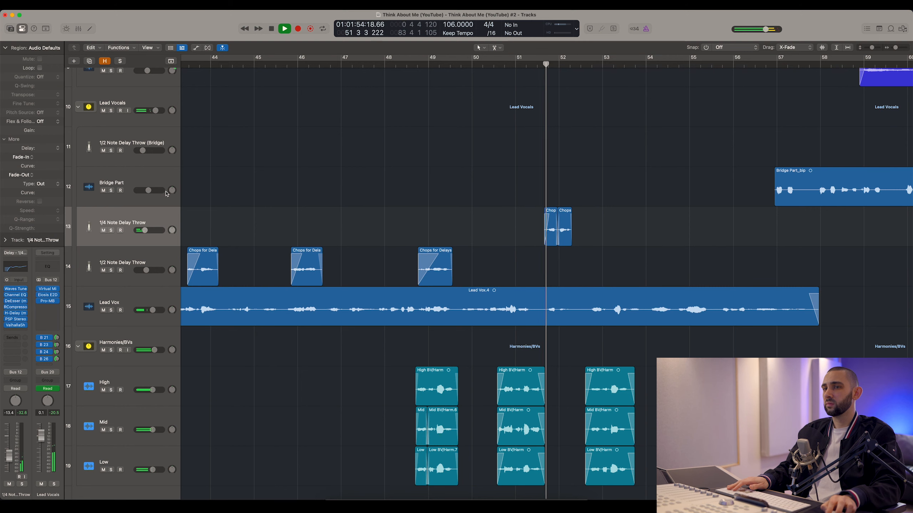
key(super+Left)
key(super+Left)
key(super+Left)
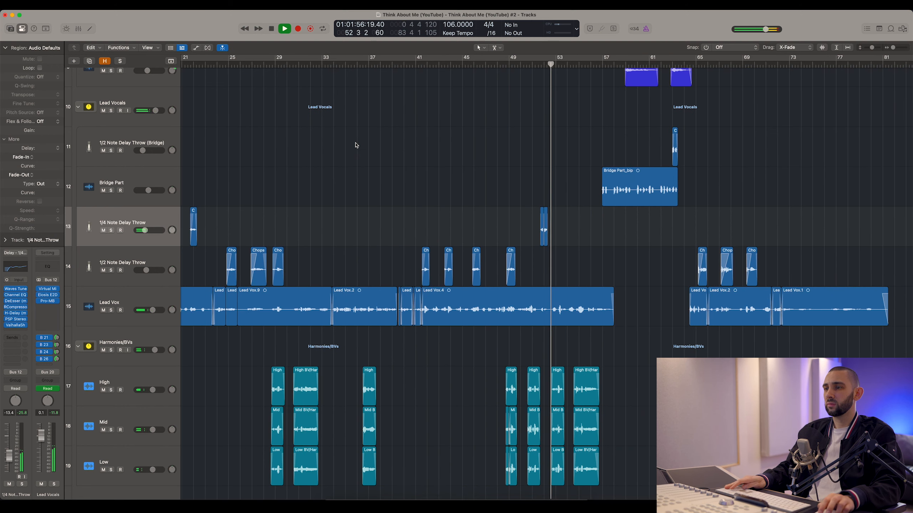
scroll(354, 144, left, 5)
key(super+Left)
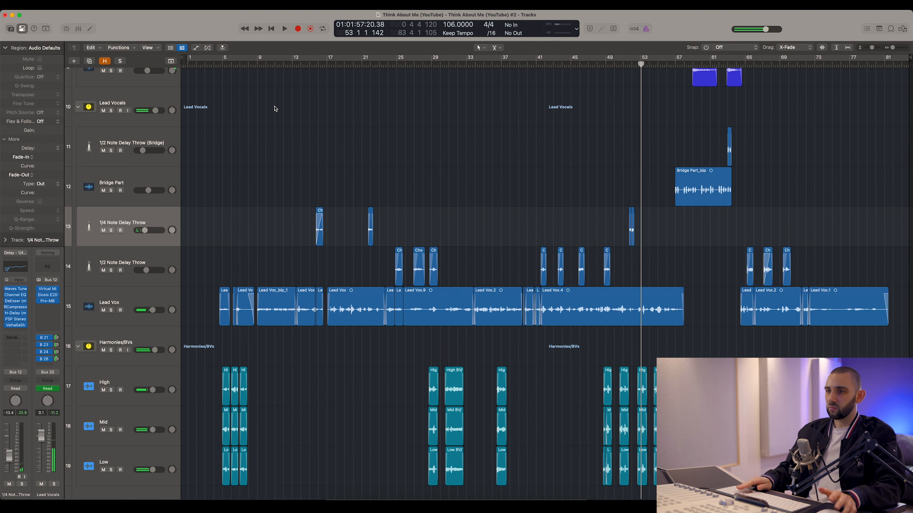
Step: Examine the H-Delay and ValhallaShimmer settings on the 1/4 Note Delay Throw track, keeping only the ValhallaShimmer window open
click(304, 65)
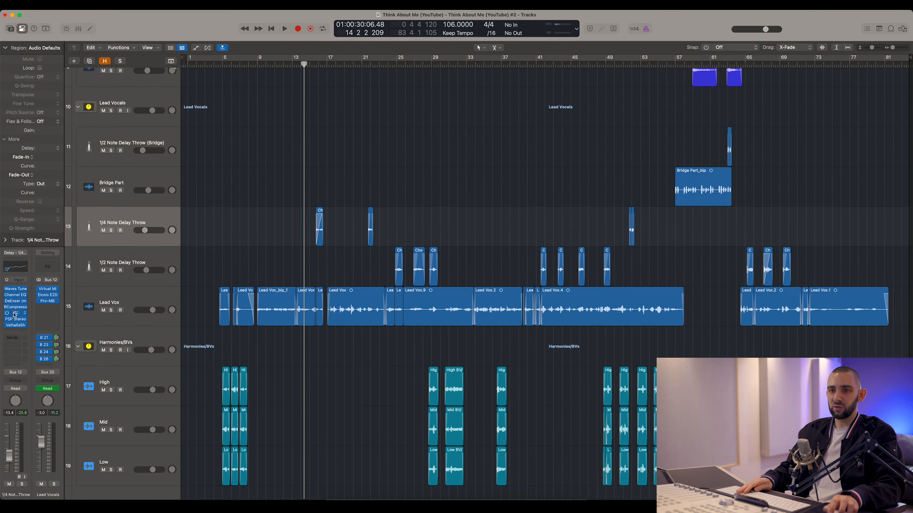
click(15, 313)
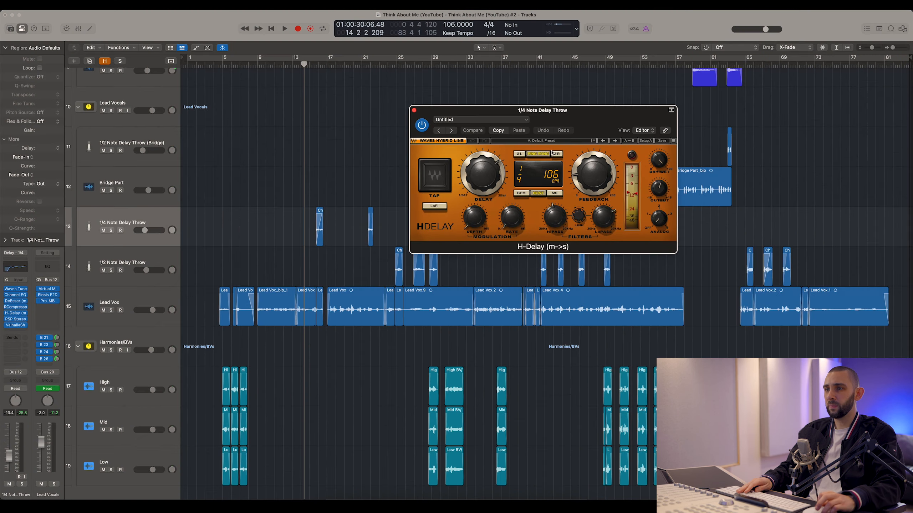
click(16, 326)
drag(365, 117, 427, 134)
click(416, 111)
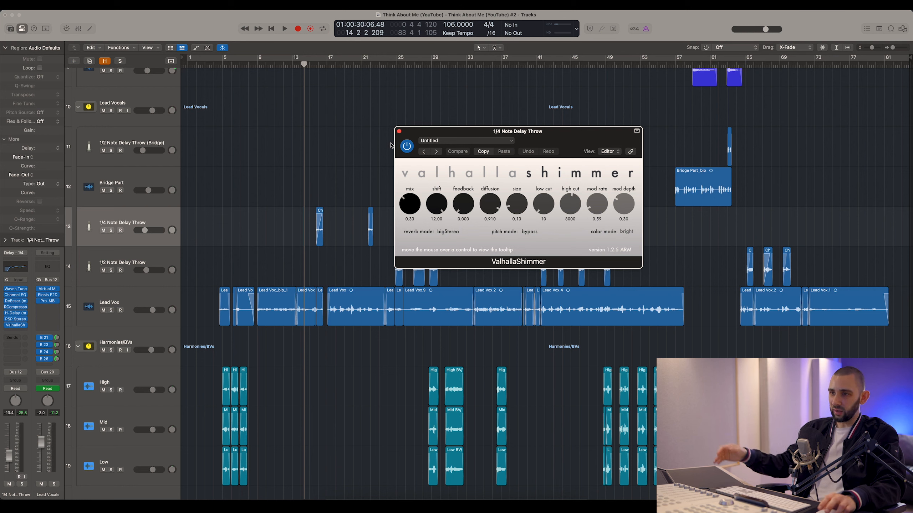
drag(412, 133, 436, 204)
Step: Solo the 1/4 Note Delay Throw track and play its first chop from about bar 15 with ValhallaShimmer enabled
click(314, 74)
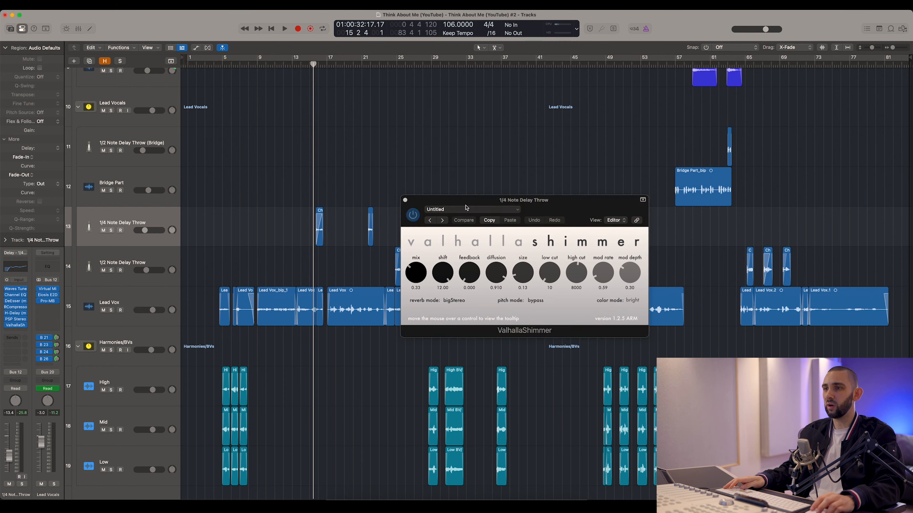
drag(465, 205, 463, 198)
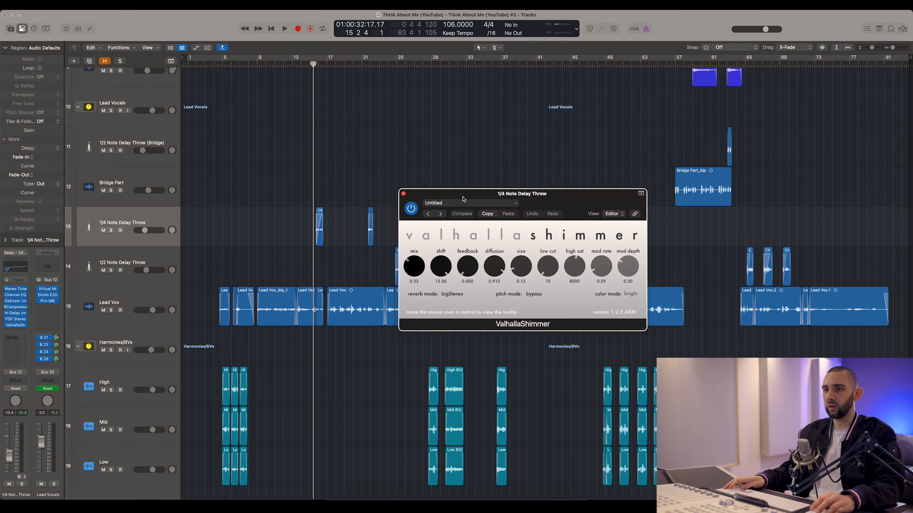
click(110, 231)
key(space)
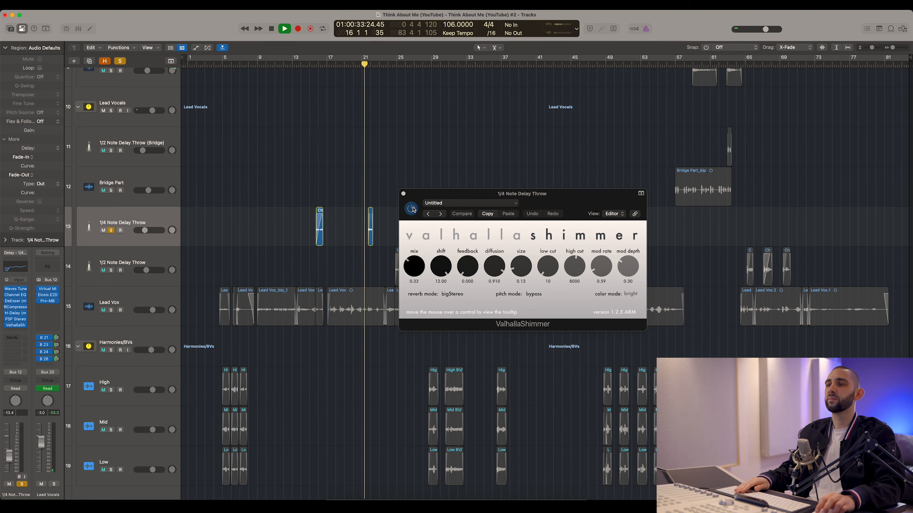
Step: Play the soloed chops near bars 15 and 51, comparing the throw with ValhallaShimmer bypassed and enabled
key(super+Right)
key(super+Right)
key(super+Right)
drag(428, 196, 420, 268)
scroll(434, 216, right, 2)
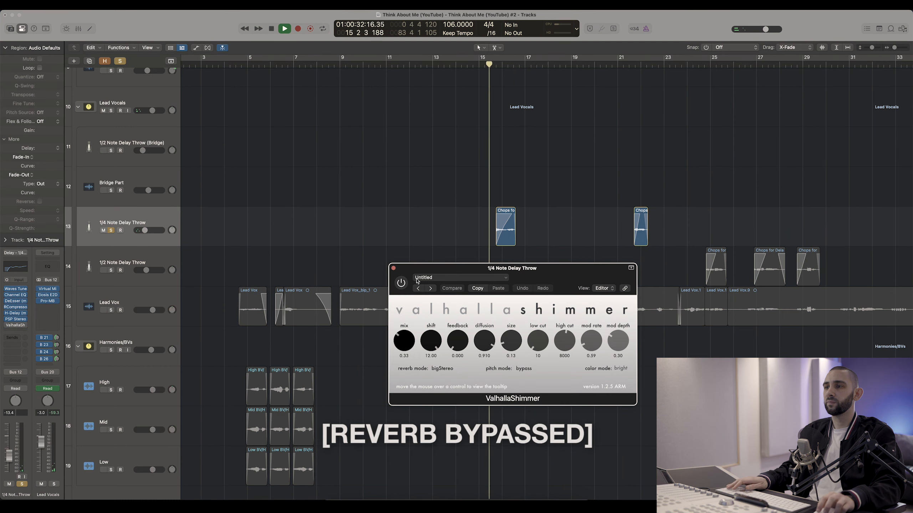
scroll(504, 207, right, 10)
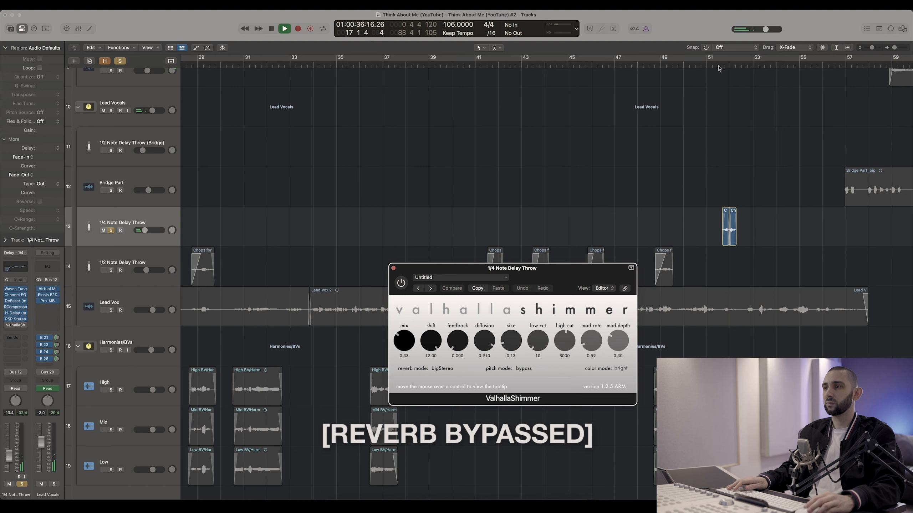
click(718, 67)
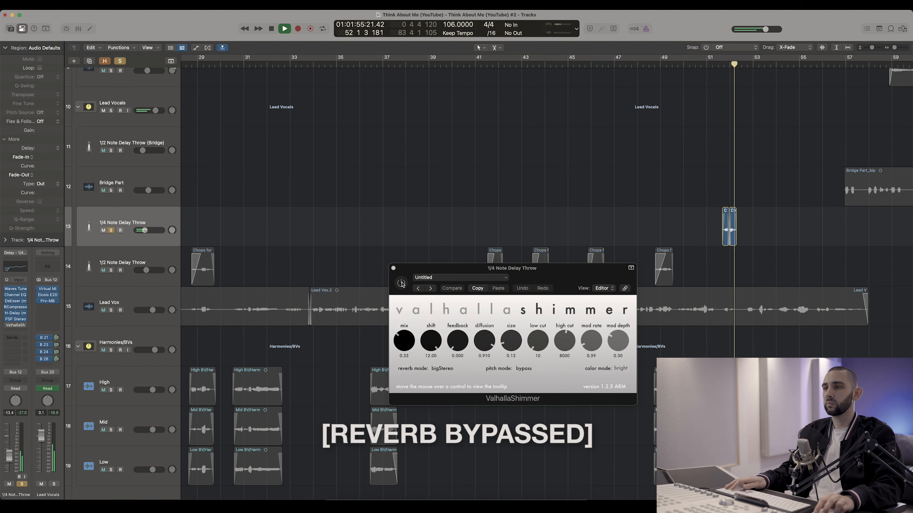
drag(411, 272, 396, 245)
click(387, 256)
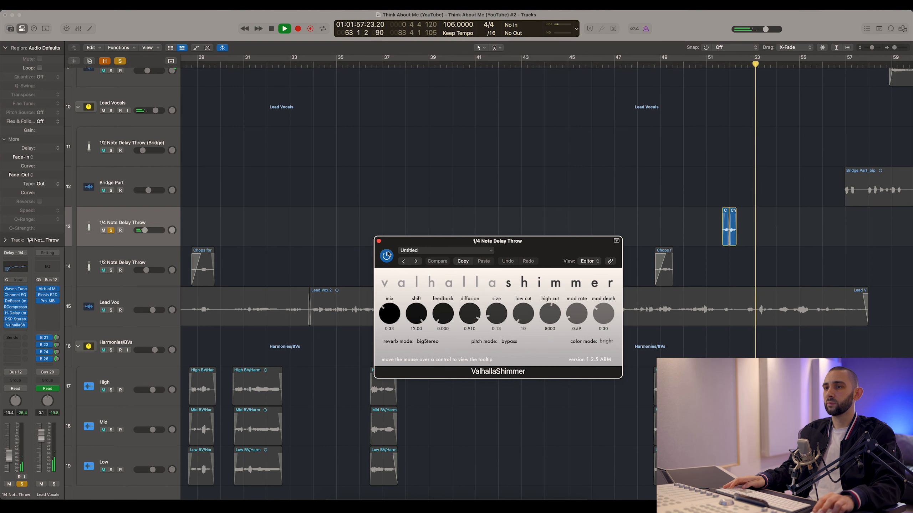
Step: Stop playback, close ValhallaShimmer and take the 1/4 Note Delay Throw track out of solo
key(space)
click(379, 241)
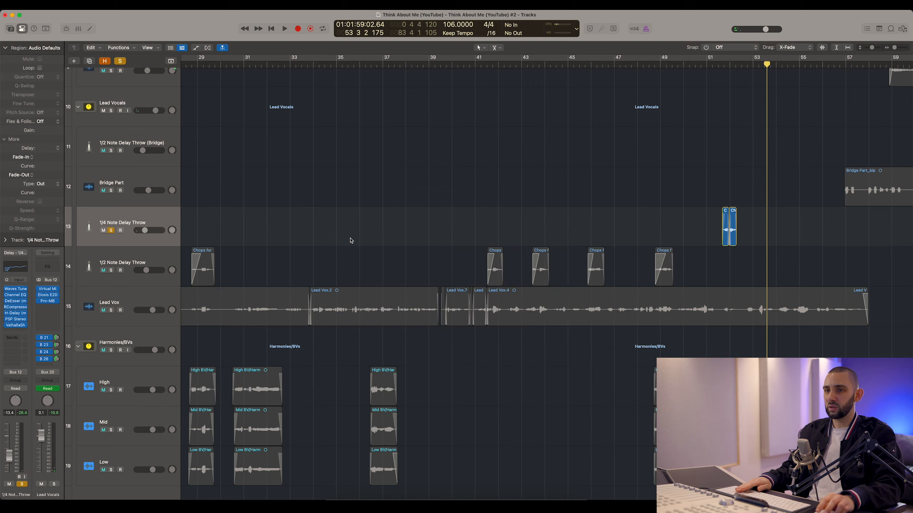
key(super+Left)
key(super+Left)
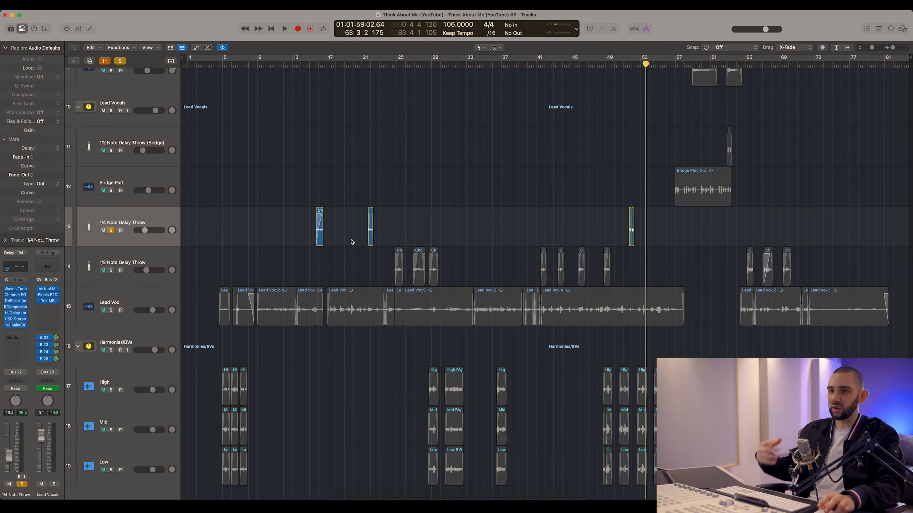
click(112, 230)
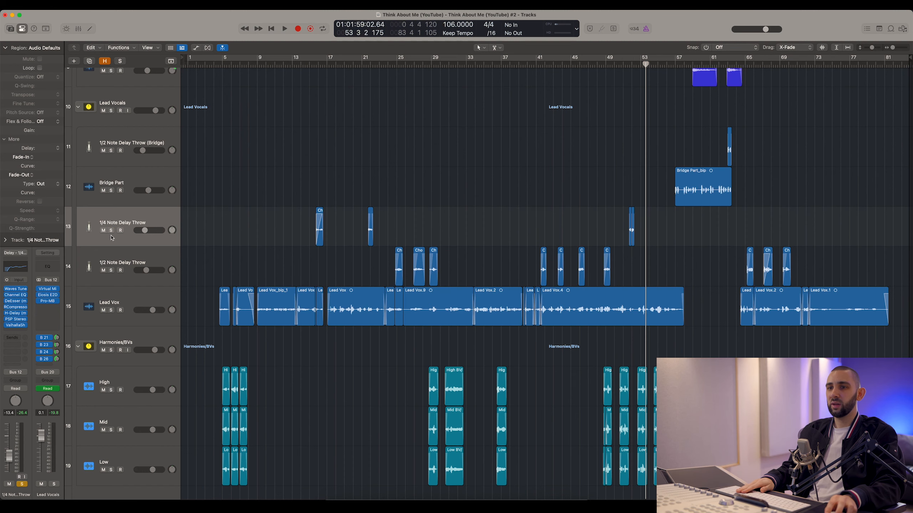
Step: Select the 1/2 Note Delay Throw track and examine its Reel ADT plug-in, keeping the window clear of the track's chops
click(274, 259)
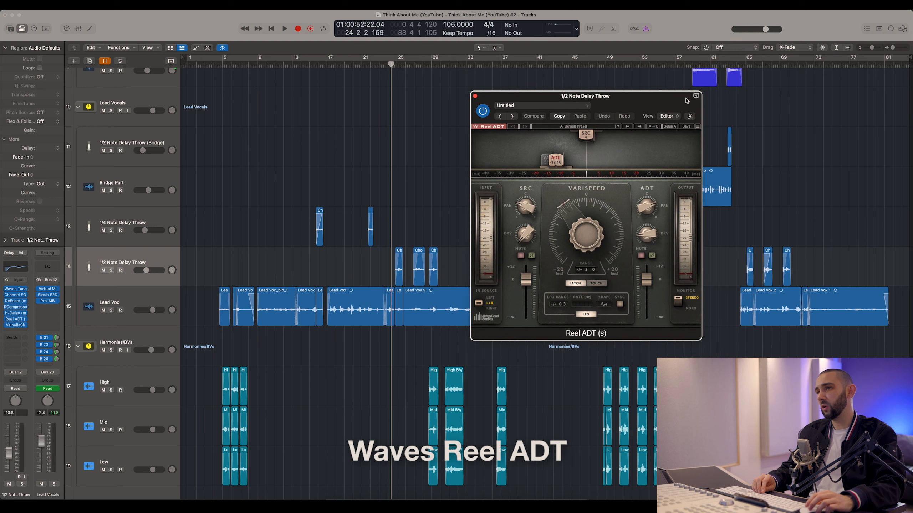
drag(595, 100, 602, 114)
drag(536, 116, 153, 83)
click(407, 157)
key(super+Right)
key(super+Right)
key(super+Right)
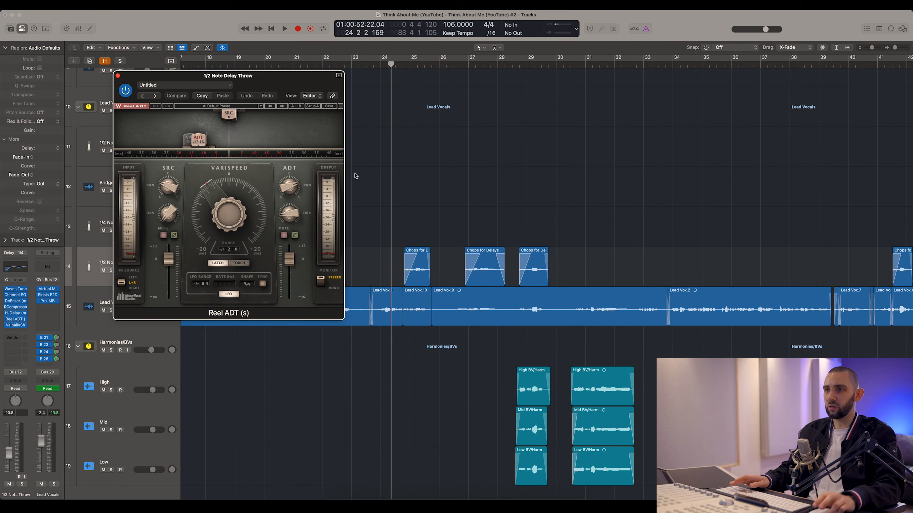
drag(311, 86, 319, 188)
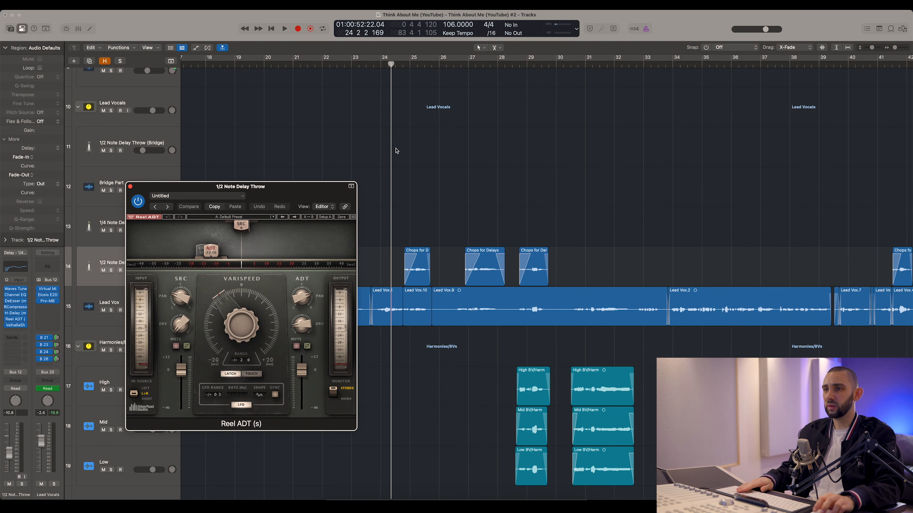
Step: Play the half-note chops up to about bar 30, comparing Reel ADT bypassed and enabled, close it and return to bar 24
key(super+Left)
key(super+Left)
drag(287, 242, 255, 182)
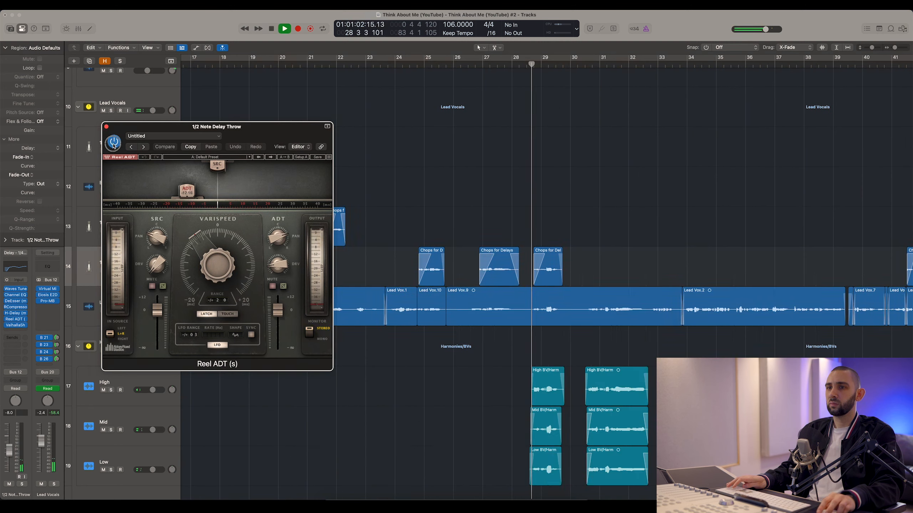
click(114, 142)
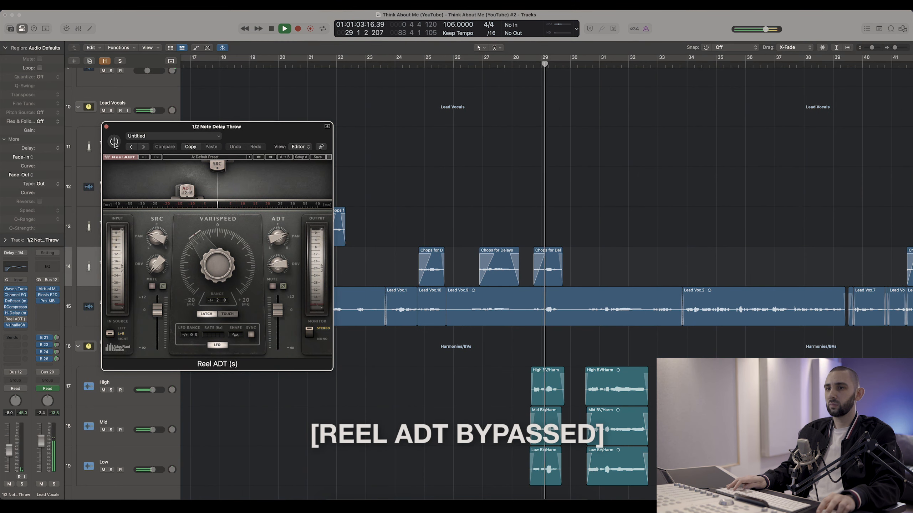
click(114, 142)
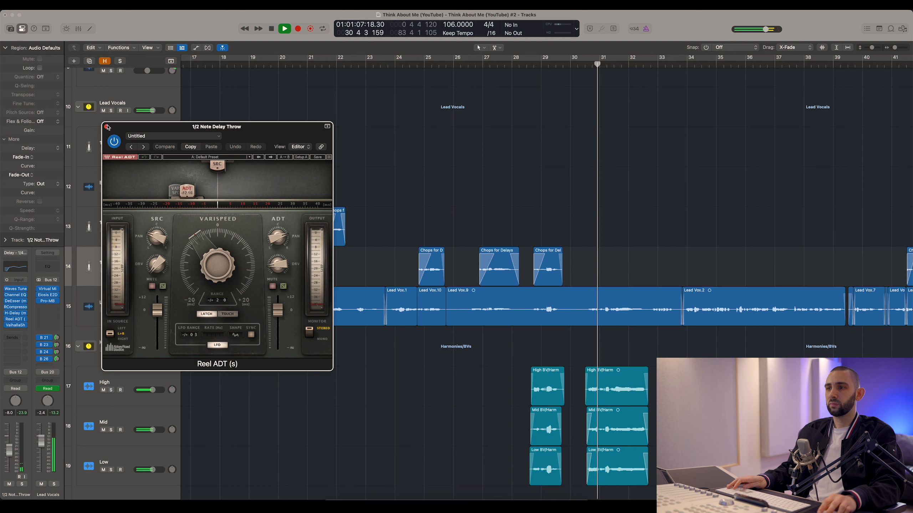
click(107, 127)
key(space)
click(411, 65)
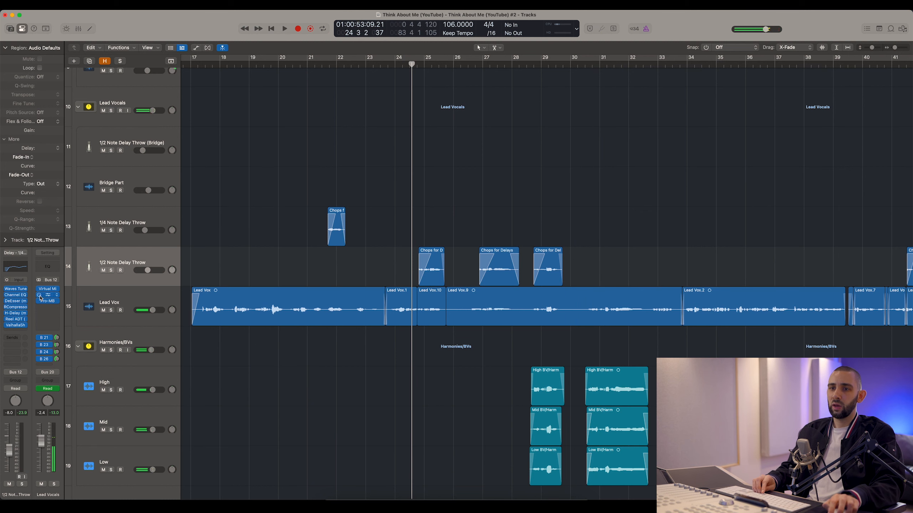
Step: Open ValhallaShimmer on the 1/2 Note Delay Throw track, examine its reverb settings, and close it
click(16, 326)
drag(363, 132, 362, 97)
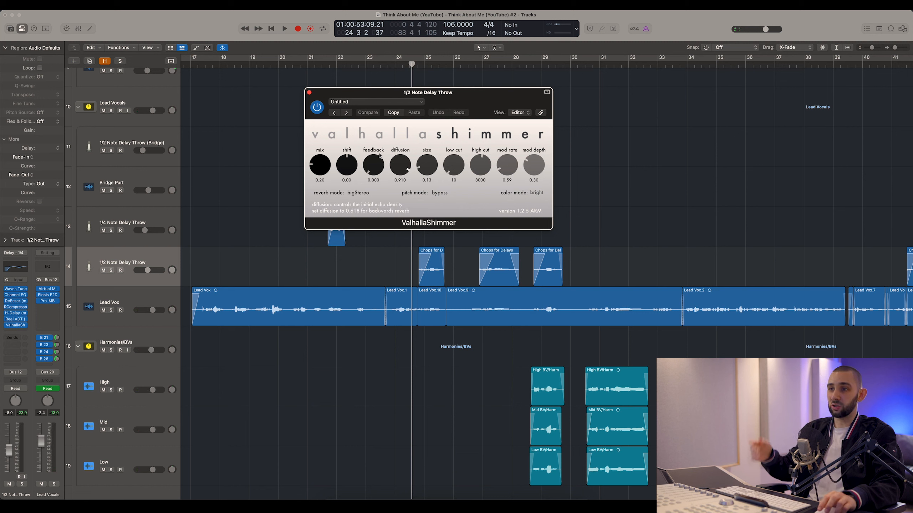
click(310, 94)
Step: Solo the 1/2 Note Delay Throw track together with Lead Vox and start playback from about bar 64
key(z)
click(111, 270)
key(super+Left)
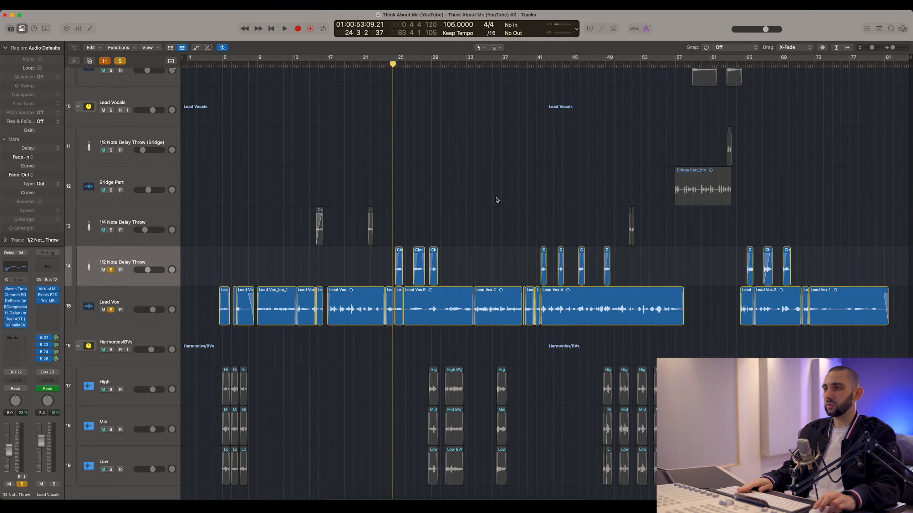
click(739, 65)
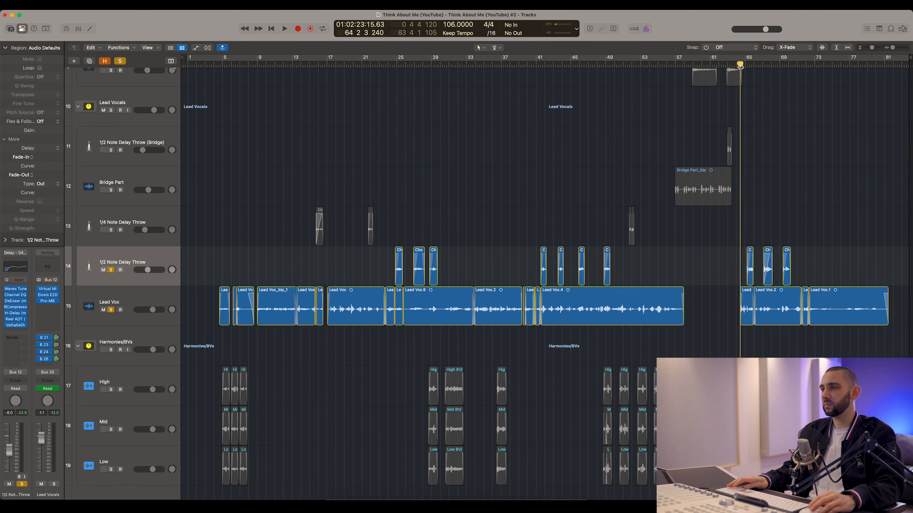
key(space)
Step: Follow the soloed playback up close from about bar 65 and select the three half-note chops between bars 65 and 71
key(super+Right)
key(super+Right)
key(super+Right)
key(super+Right)
key(super+Right)
key(super+Right)
scroll(728, 240, right, 1)
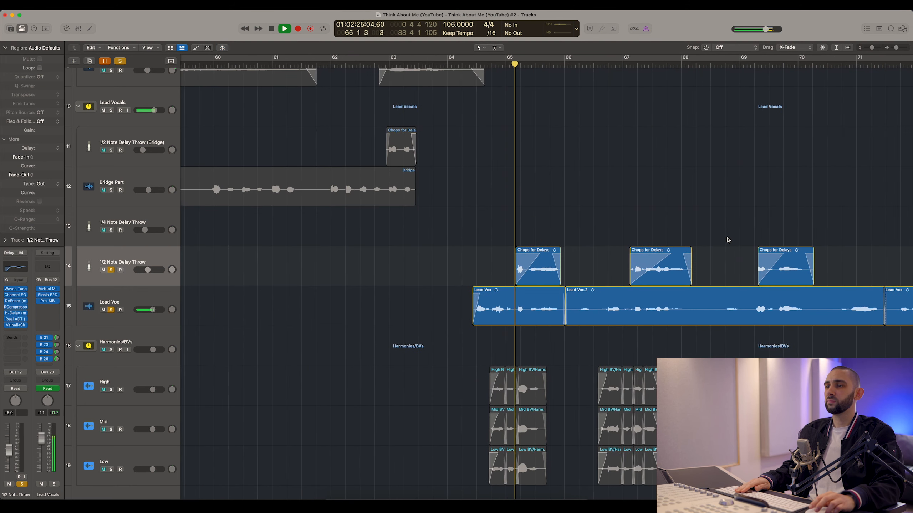
scroll(726, 240, right, 2)
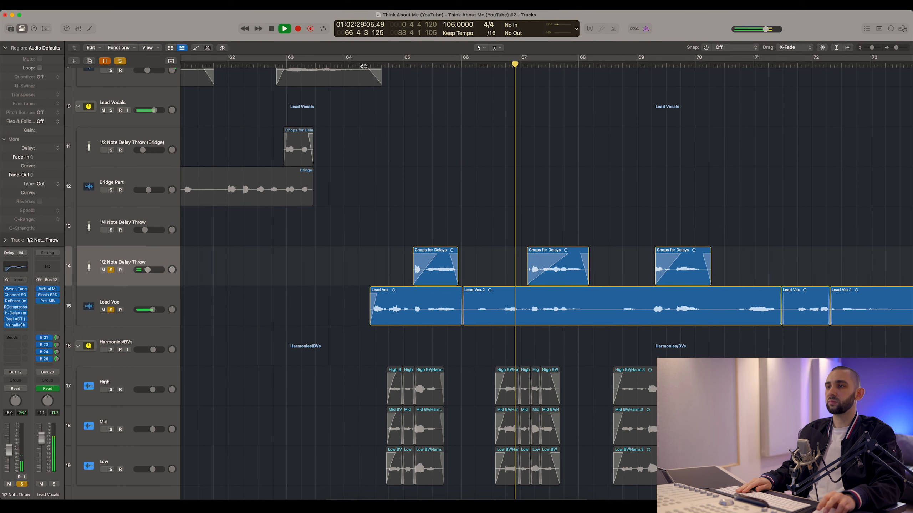
drag(403, 240, 733, 273)
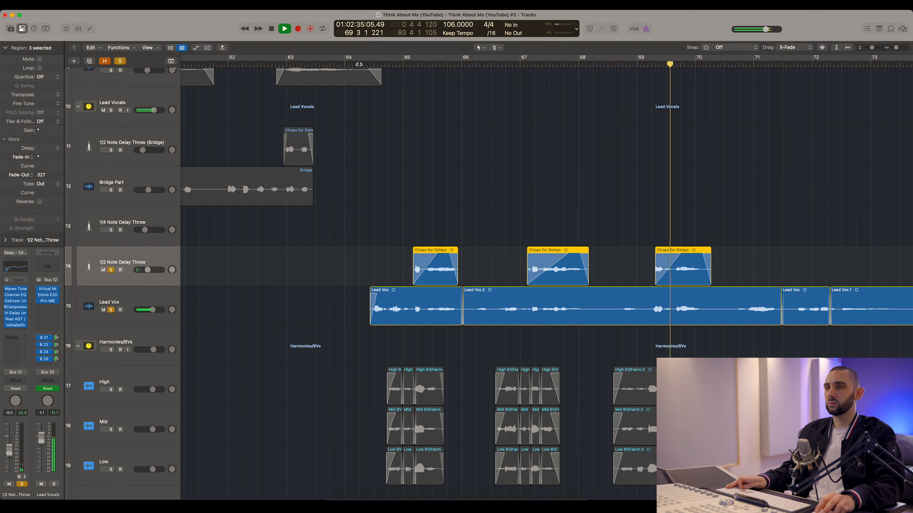
Step: Clear the solos and replay the section from about bar 64 to hear the half-note chops in the full mix
key(ctrl+s)
click(358, 64)
scroll(364, 185, down, 2)
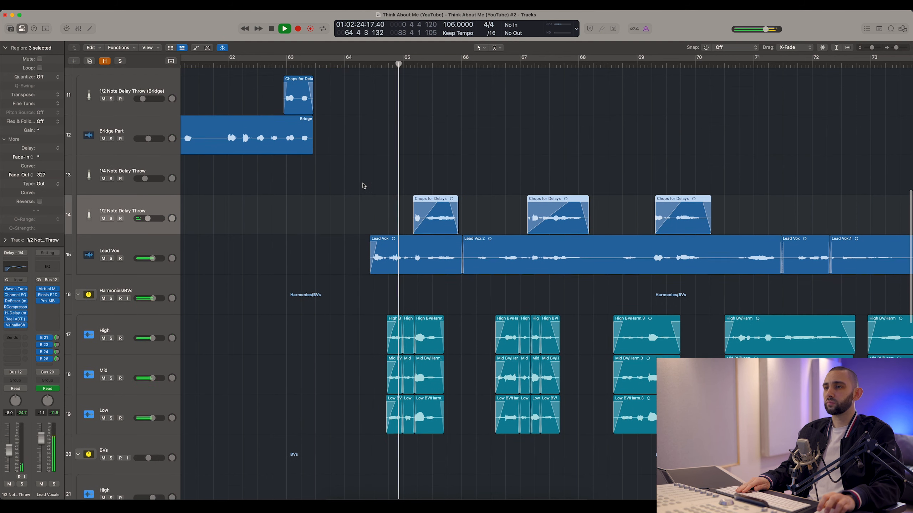
scroll(364, 185, down, 1)
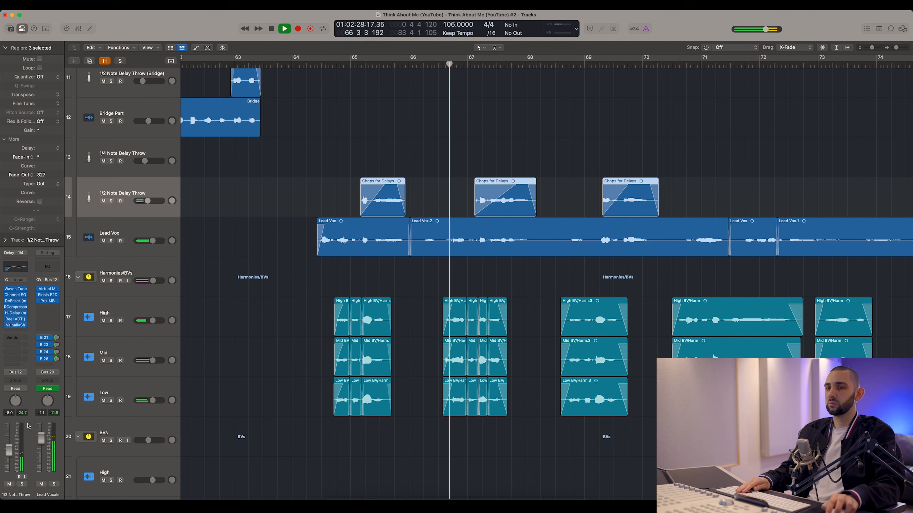
Step: Lower the 1/2 Note Delay Throw track's volume to -9.4 dB during playback, then stop near bar 71
drag(8, 445, 8, 441)
key(super+Left)
key(super+Left)
key(super+Left)
click(419, 279)
key(super+Left)
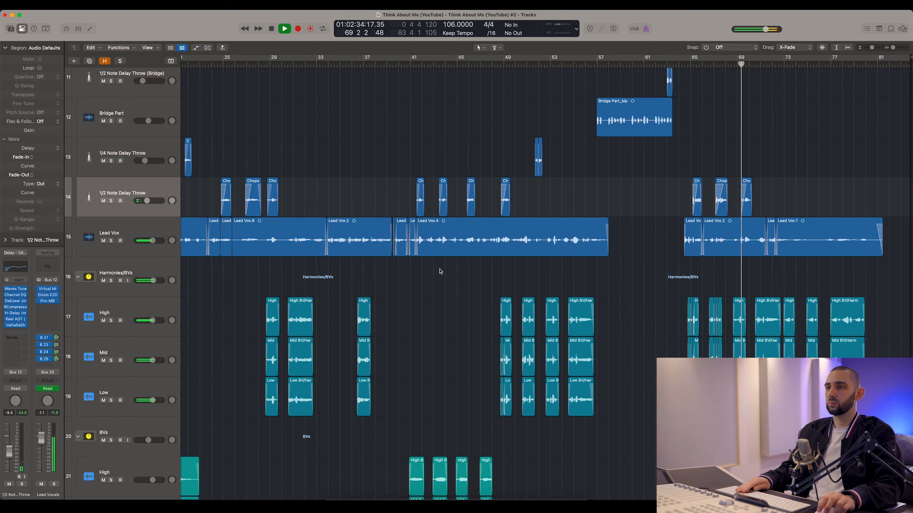
scroll(525, 143, up, 10)
scroll(524, 142, down, 8)
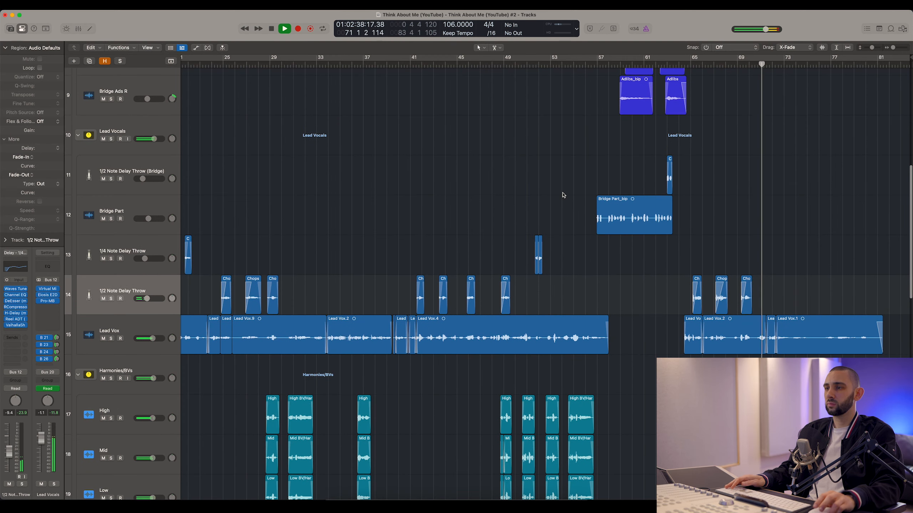
key(space)
Step: Select the three half-note chops between bars 65 and 71 to point them out, then clear the selection
key(super+Right)
key(super+Right)
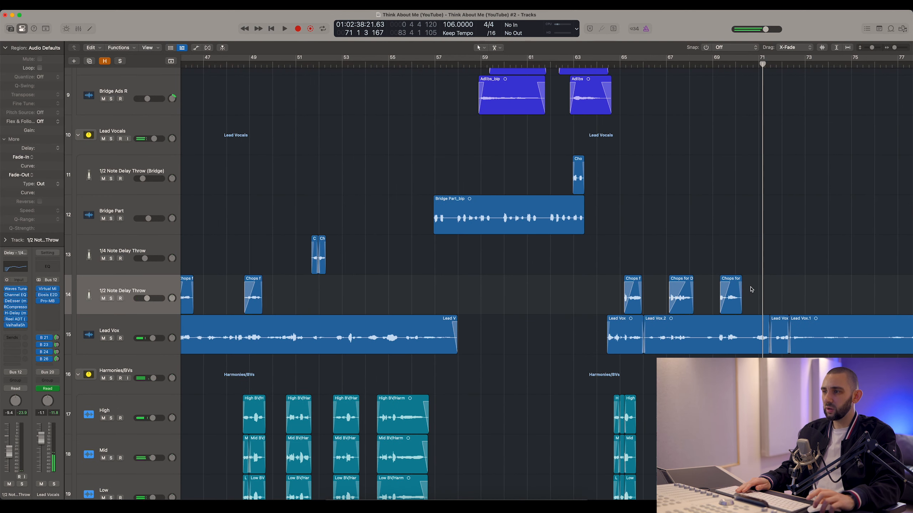
drag(752, 289, 575, 302)
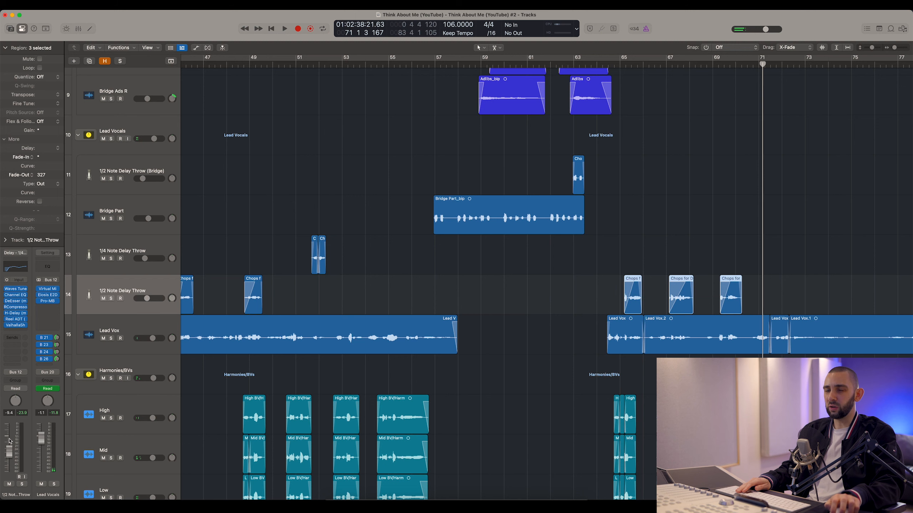
click(336, 294)
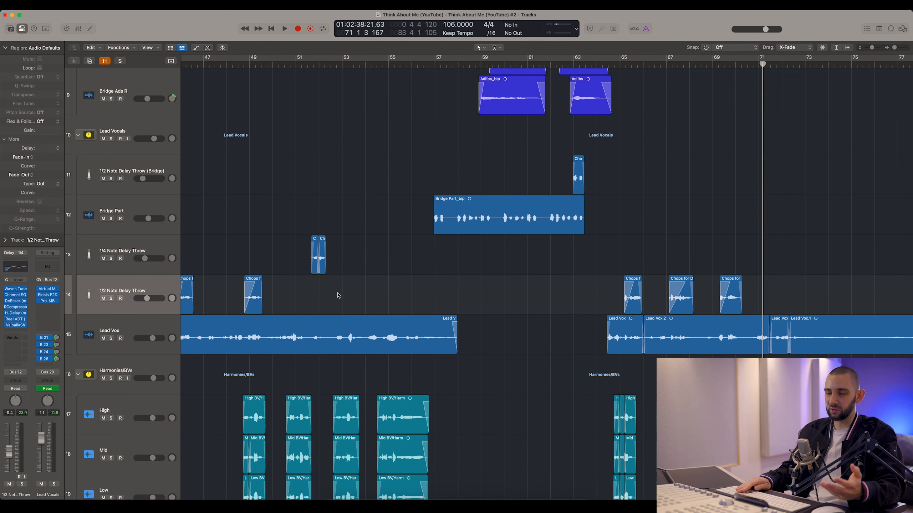
Step: Play the mix from about bar 40 and select the four half-note chops between bars 41 and 50
key(super+Left)
key(super+Left)
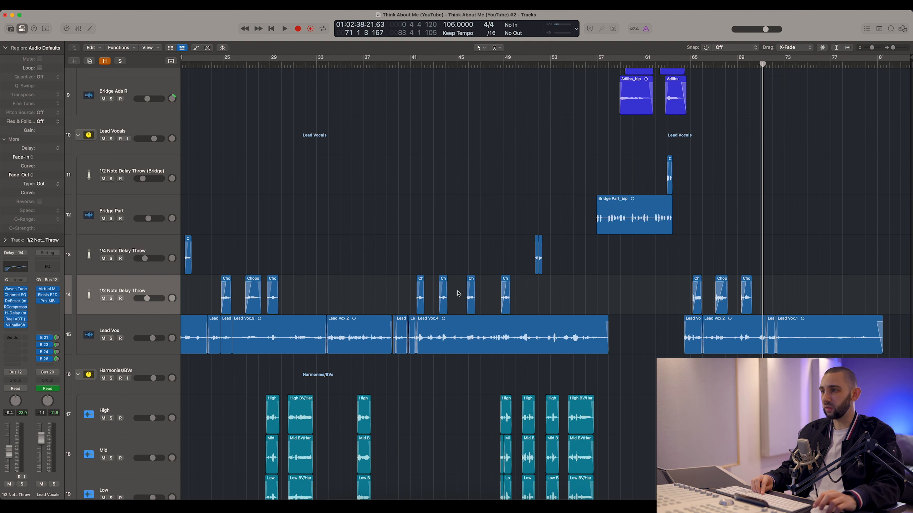
key(a)
key(a)
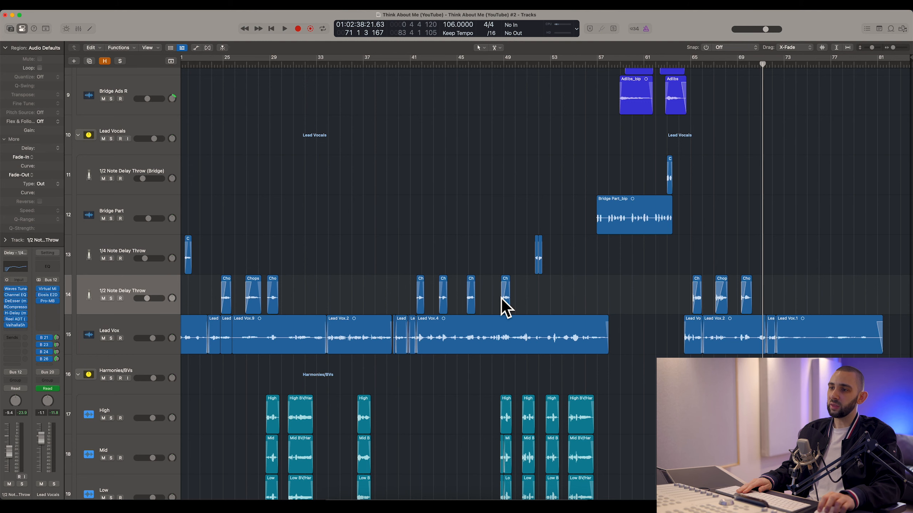
scroll(389, 290, left, 5)
scroll(474, 277, right, 3)
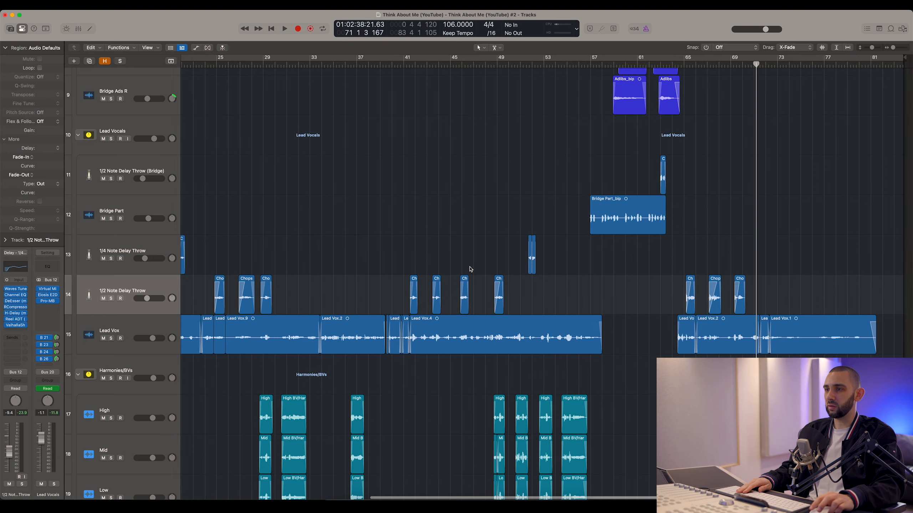
scroll(446, 268, left, 3)
click(583, 66)
scroll(526, 162, right, 5)
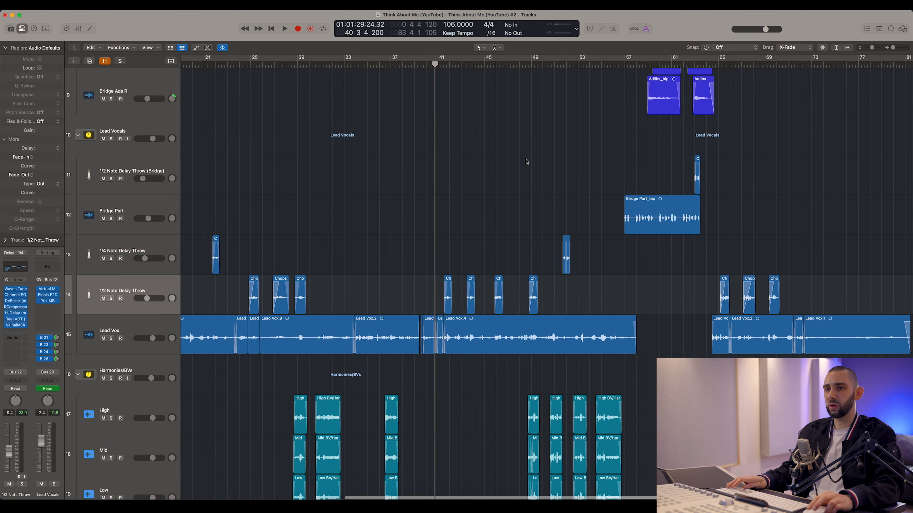
key(space)
drag(542, 297, 408, 297)
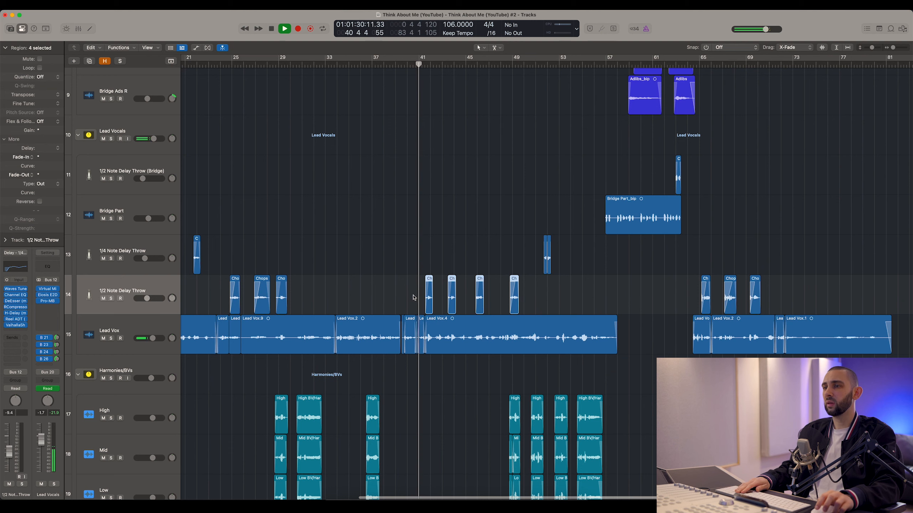
Step: Follow the four half-note chops up close during playback, soloing the Lead Vocals stack briefly around bar 46 before returning to the full mix
key(super+Right)
key(super+Right)
key(super+Right)
scroll(424, 294, right, 4)
scroll(425, 294, right, 3)
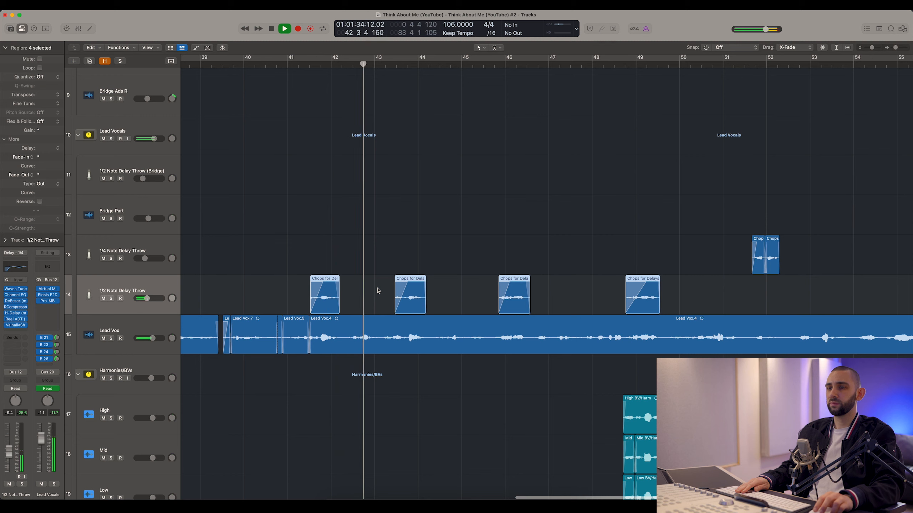
click(111, 139)
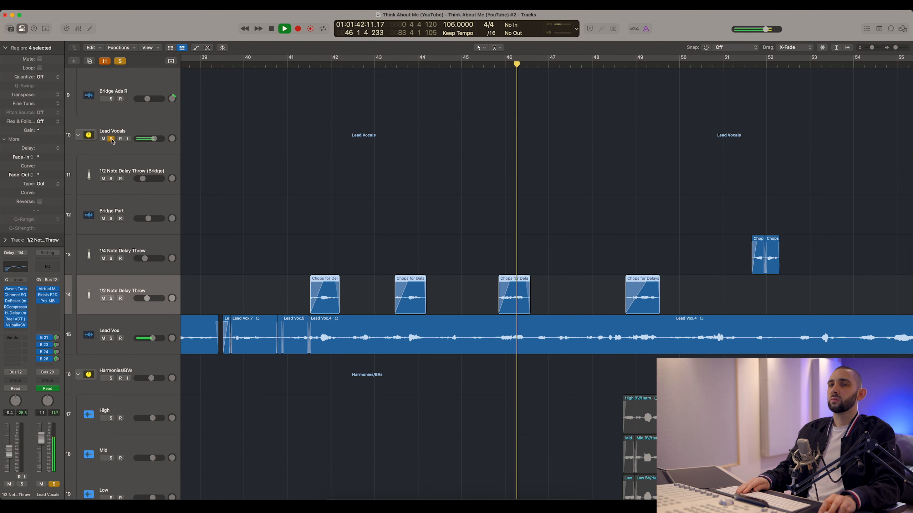
click(111, 139)
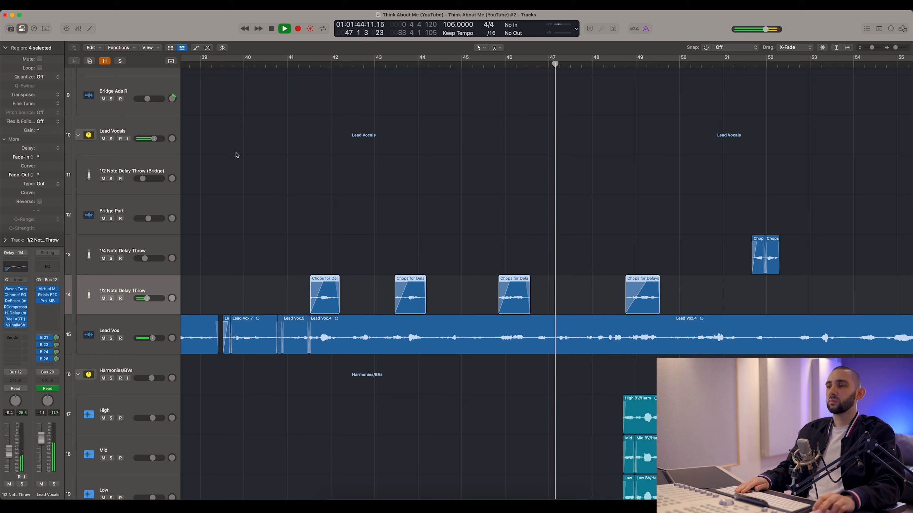
Step: Clear the chop selection, keep listening in context with the harmonies and BVs, and stop playback around bar 51
click(438, 195)
scroll(438, 196, down, 2)
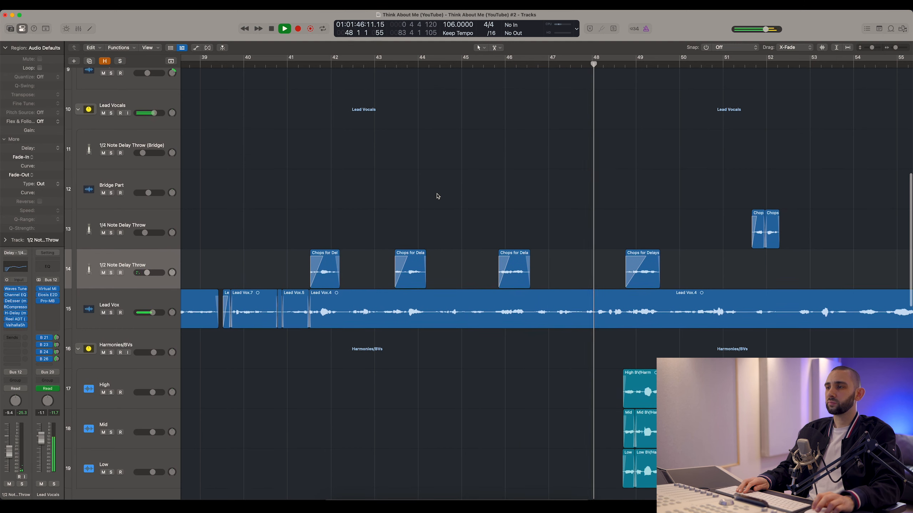
scroll(443, 196, down, 3)
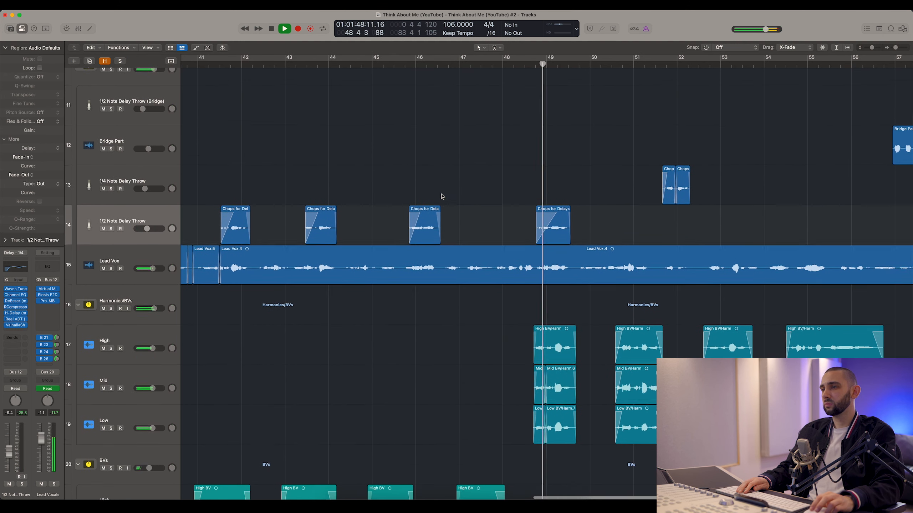
scroll(443, 196, down, 2)
scroll(442, 197, right, 1)
scroll(442, 196, right, 2)
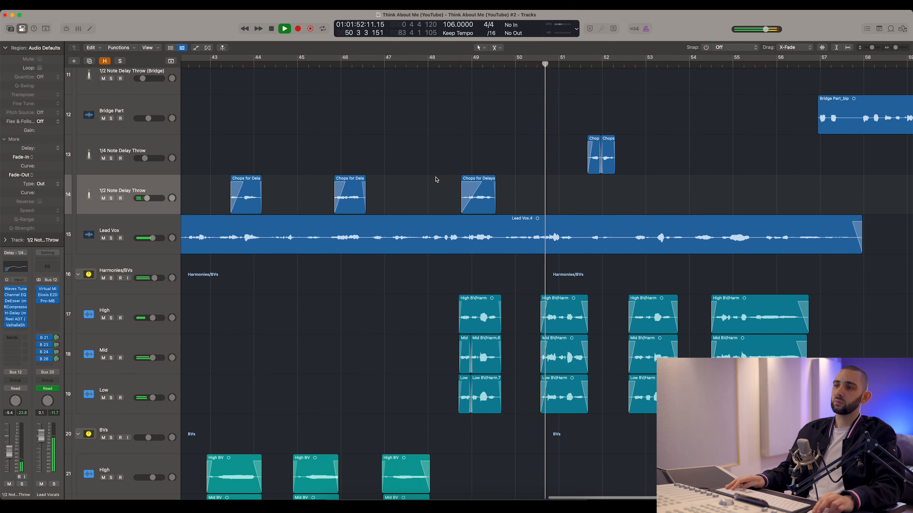
scroll(435, 180, right, 3)
key(space)
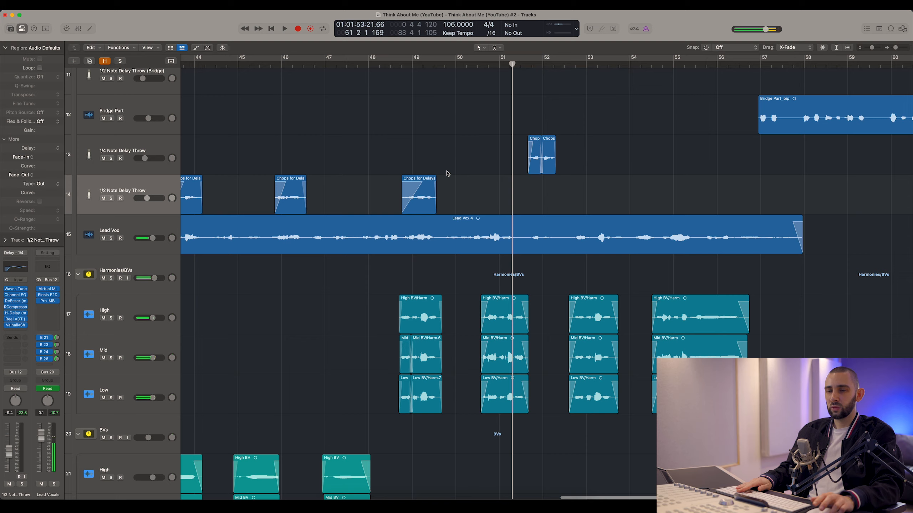
Step: Review the whole song's vocal tracks, then unmute the Verse Verb Throw and BV Verb Throw tracks
key(z)
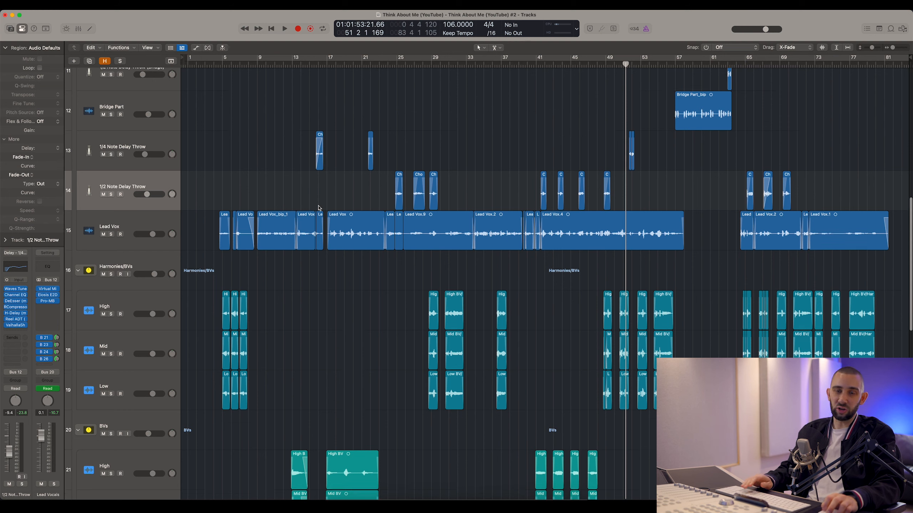
scroll(319, 211, down, 3)
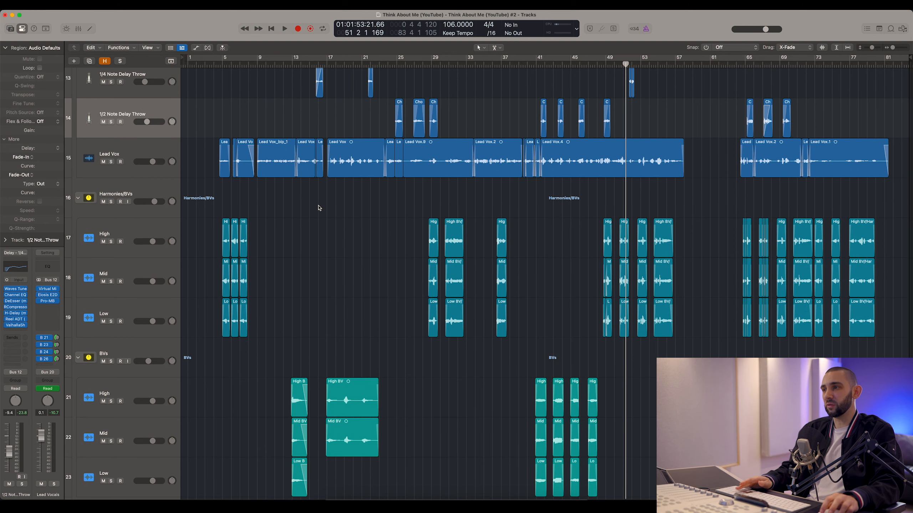
scroll(319, 207, down, 2)
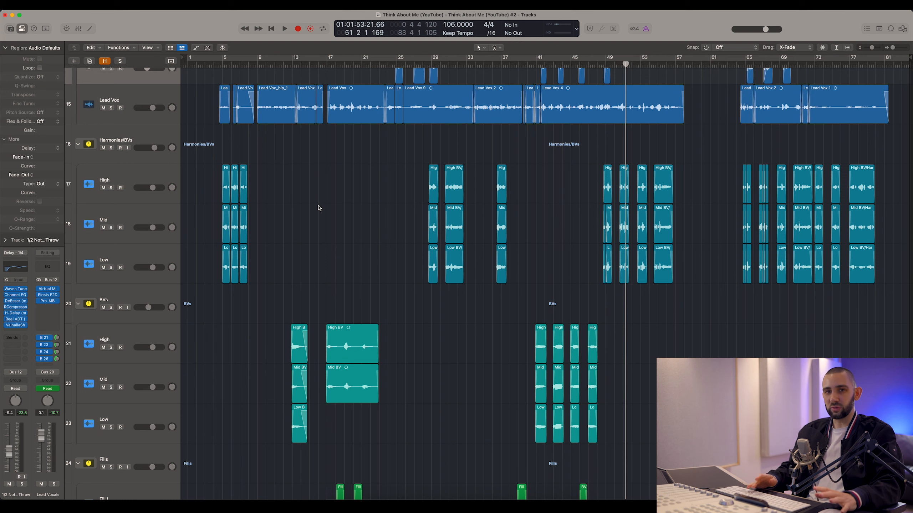
scroll(324, 216, up, 8)
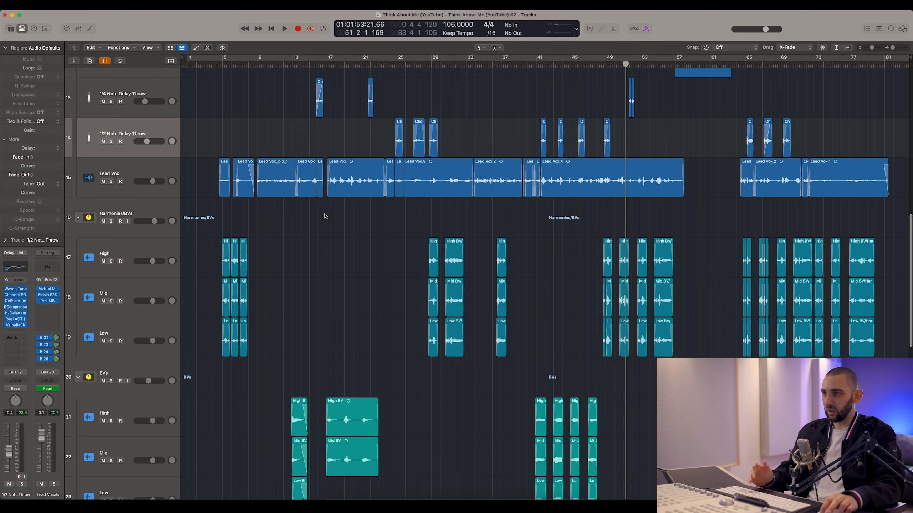
mouse_move(245, 241)
mouse_down()
mouse_move(812, 284)
mouse_move(261, 245)
mouse_up()
click(262, 245)
scroll(265, 246, up, 10)
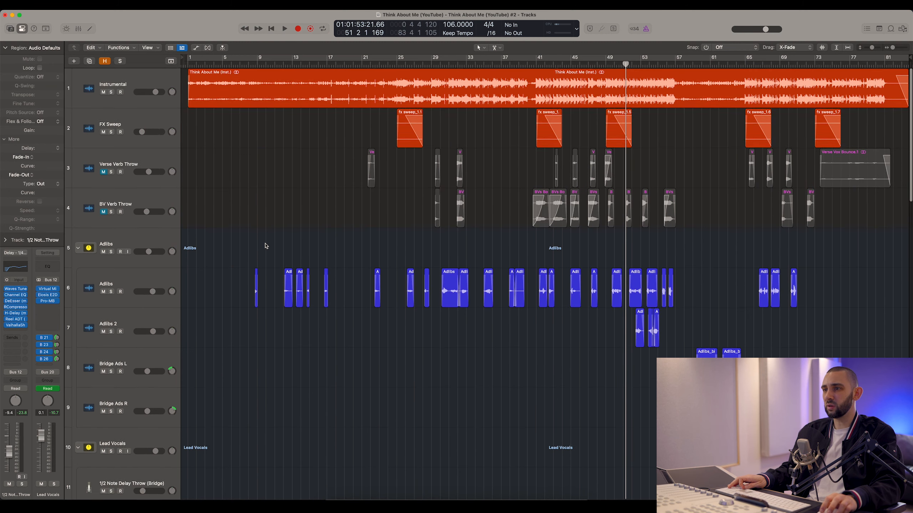
drag(103, 171, 106, 197)
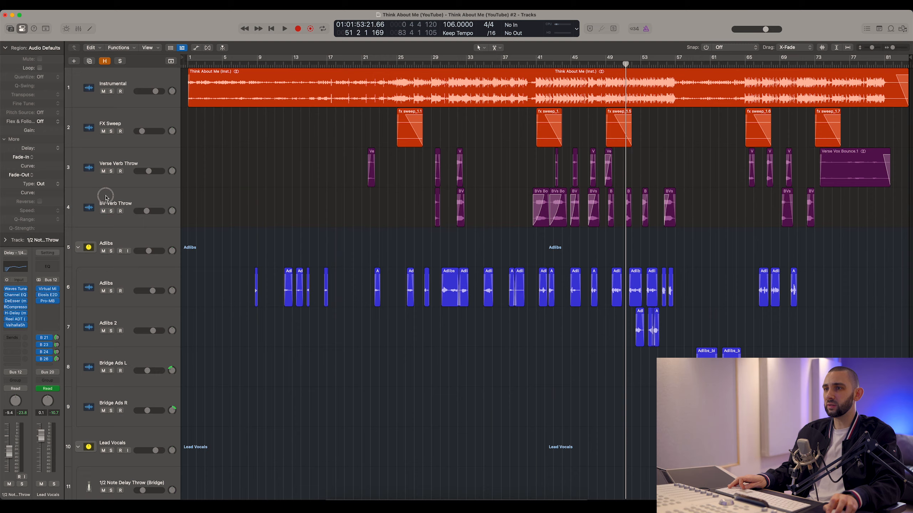
Step: Select the Verse Verb Throw track, place the playhead before its first region at about bar 21, and clear the region selection
click(143, 159)
scroll(363, 106, up, 5)
click(365, 66)
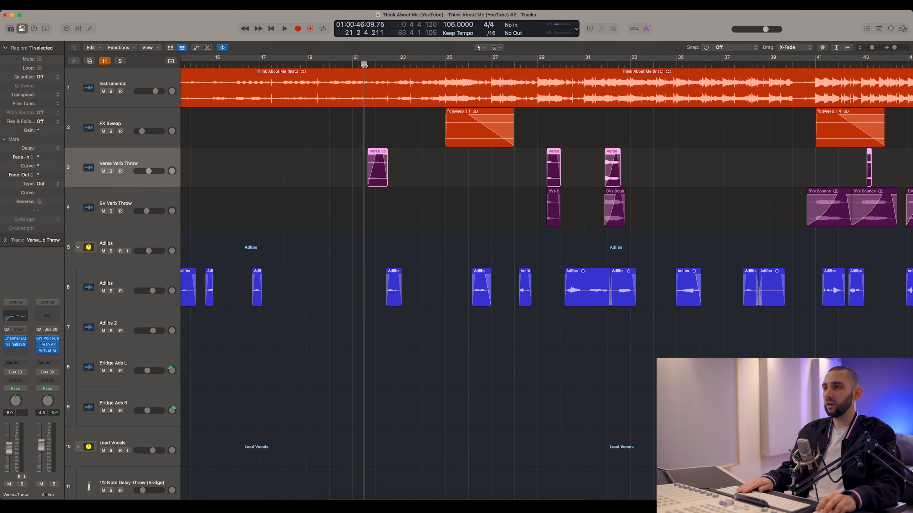
scroll(365, 67, down, 5)
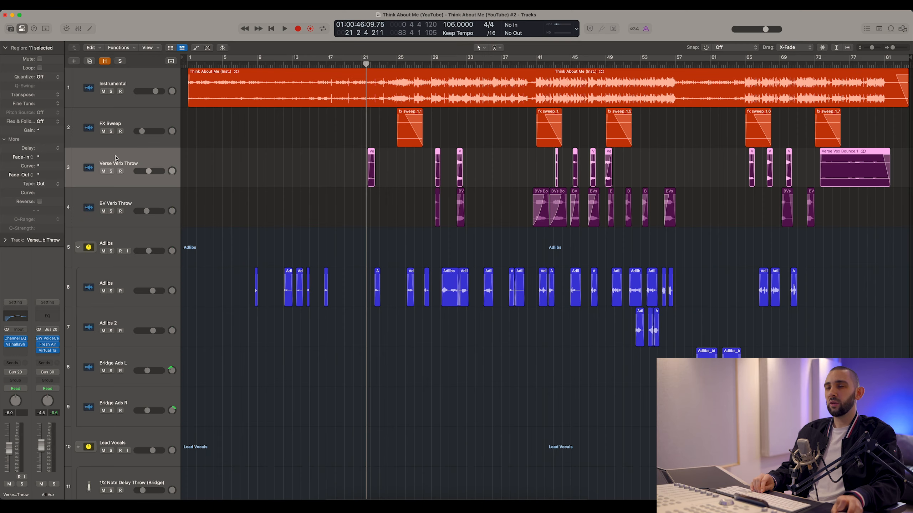
click(244, 182)
scroll(281, 184, up, 5)
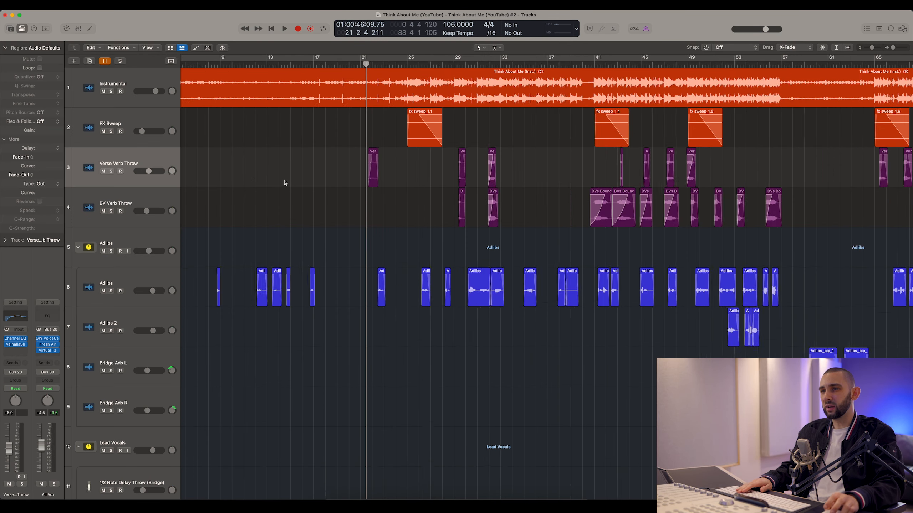
Step: Compare where the Verse and BV Verb Throw regions sit against the quarter- and half-note delay throw chops across the song
click(153, 196)
click(149, 164)
click(282, 180)
key(super+Left)
scroll(375, 220, down, 8)
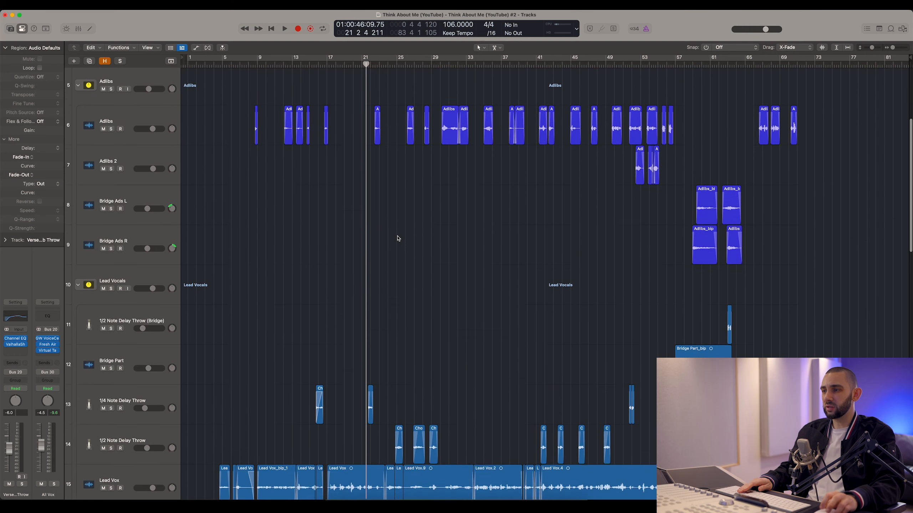
drag(841, 426, 285, 391)
scroll(285, 391, up, 8)
drag(329, 174, 909, 227)
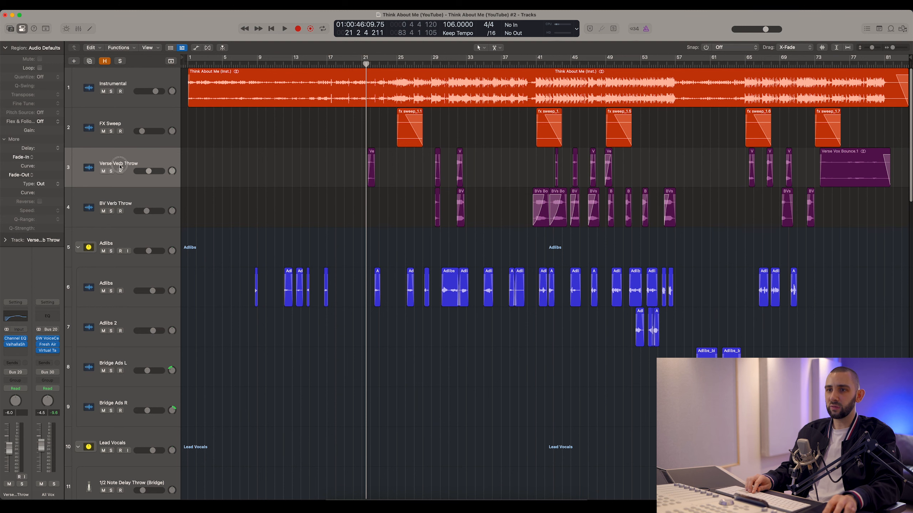
Step: Open the ValhallaShimmer reverb on the BV Verb Throw track, inspect its ConcertHall settings, and close the plug-in
click(134, 201)
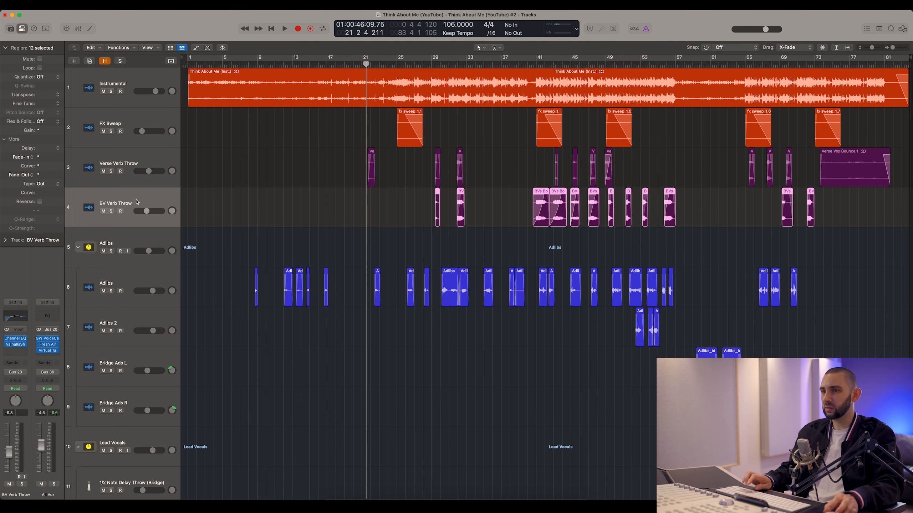
key(Up)
click(155, 202)
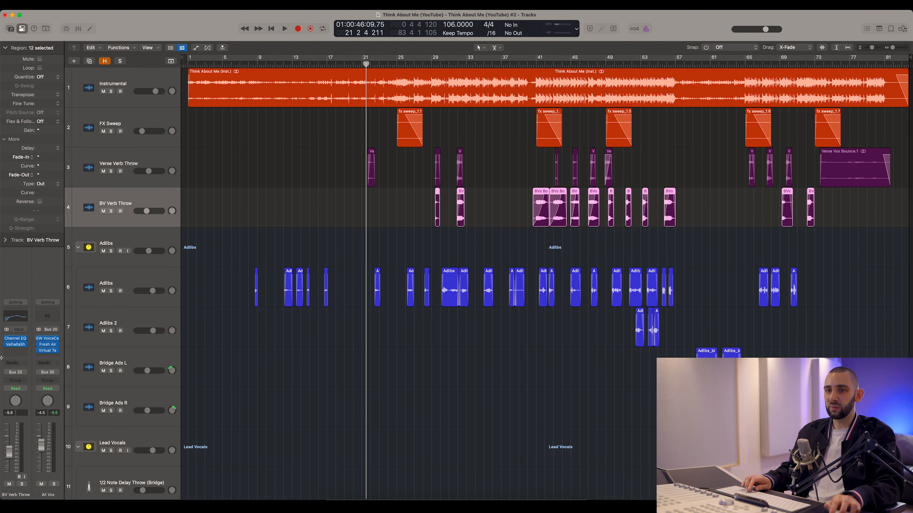
click(16, 345)
drag(335, 121, 345, 280)
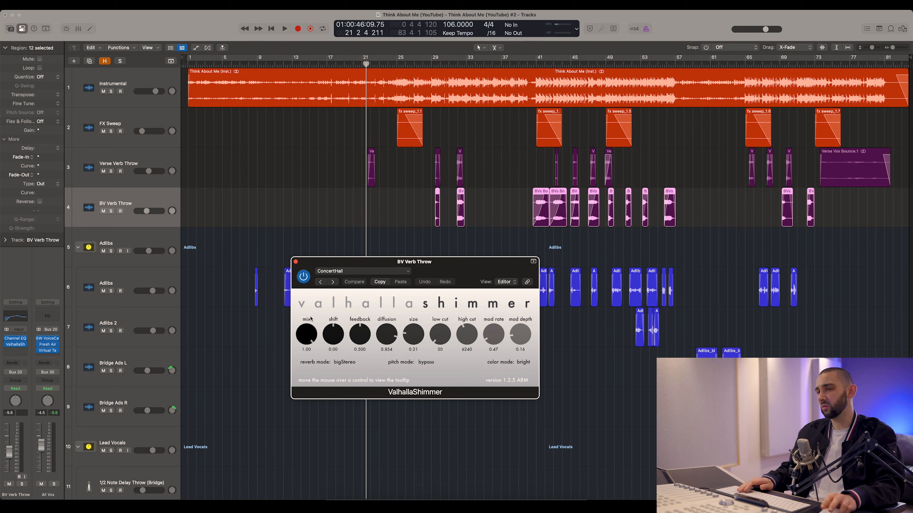
drag(347, 265, 346, 269)
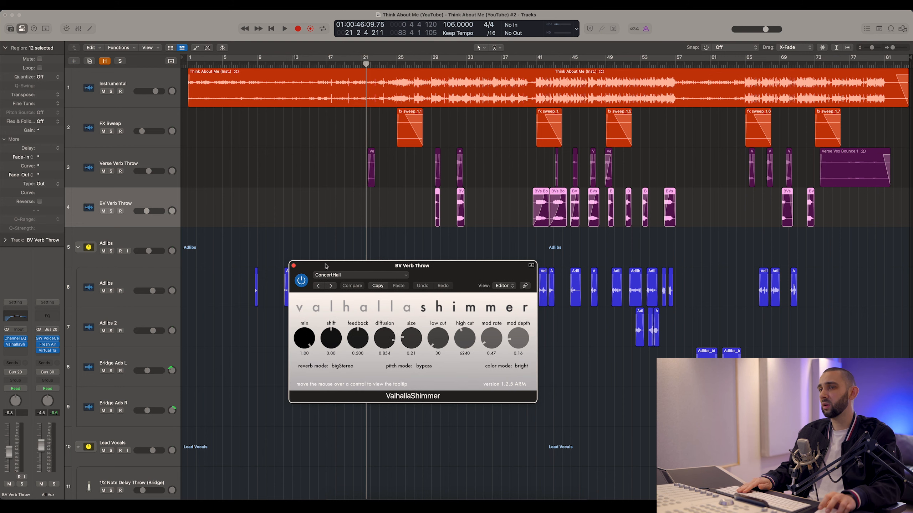
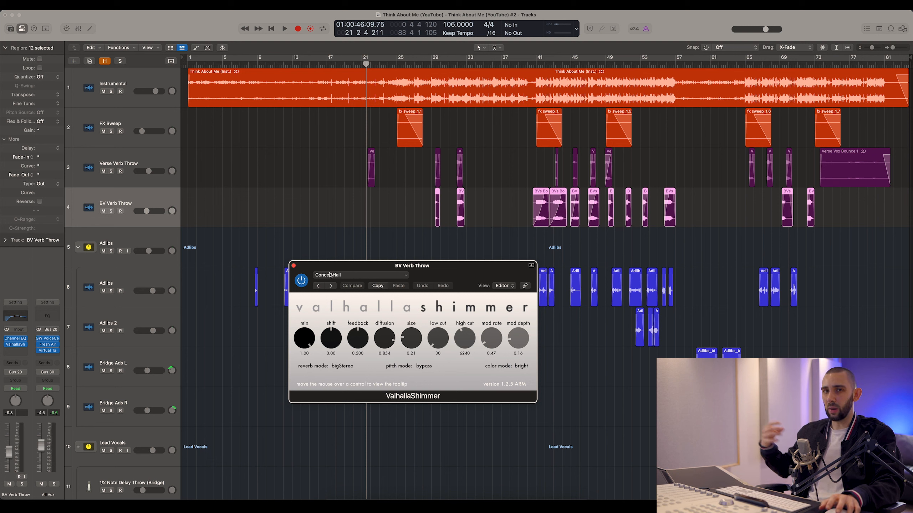
click(294, 267)
Step: Select the Verse Verb Throw track and, for comparison with its source, the Lead Vox track
key(Up)
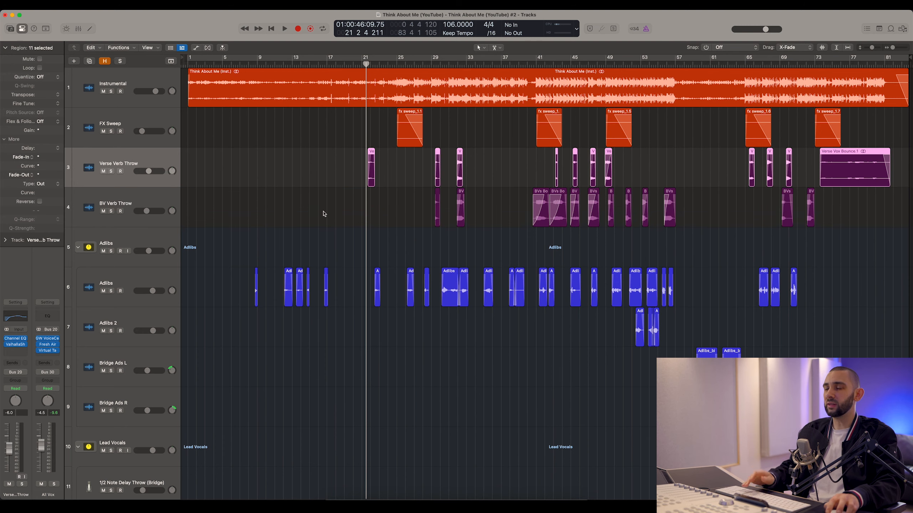
scroll(322, 212, down, 10)
click(149, 290)
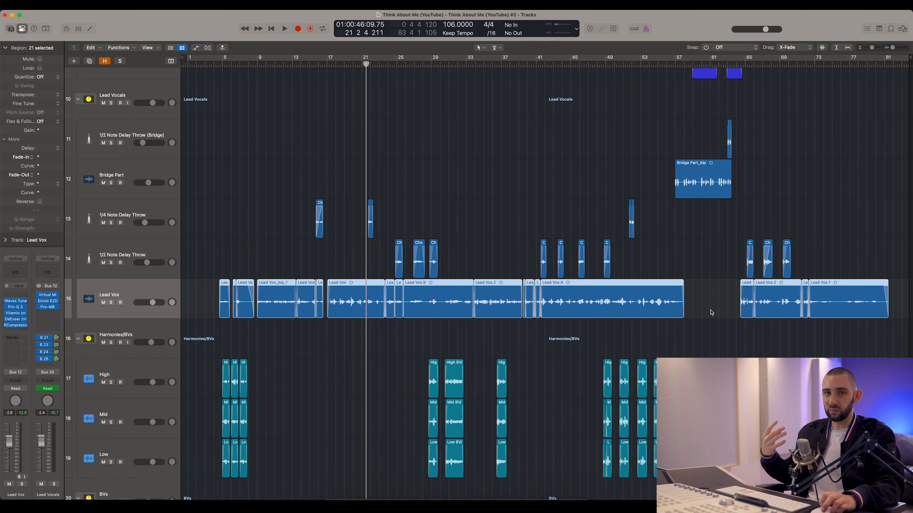
Step: Select all the harmony and BV tracks, from the High harmony down to the Low BV track
scroll(713, 314, down, 3)
click(137, 265)
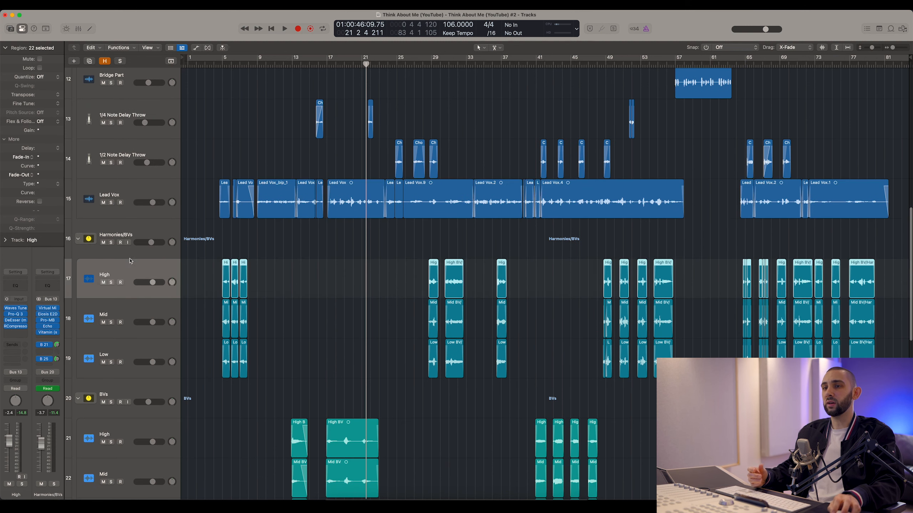
scroll(129, 260, down, 8)
scroll(133, 302, down, 2)
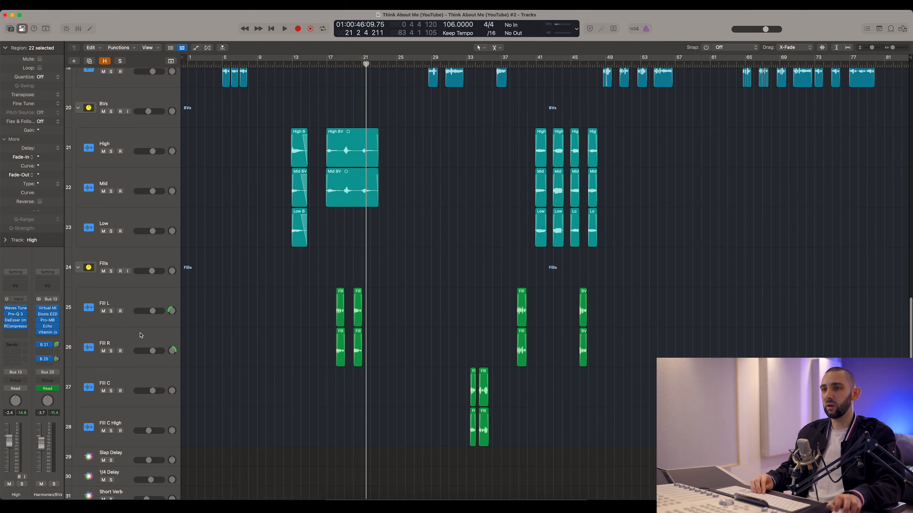
shift+click(139, 234)
scroll(287, 235, up, 5)
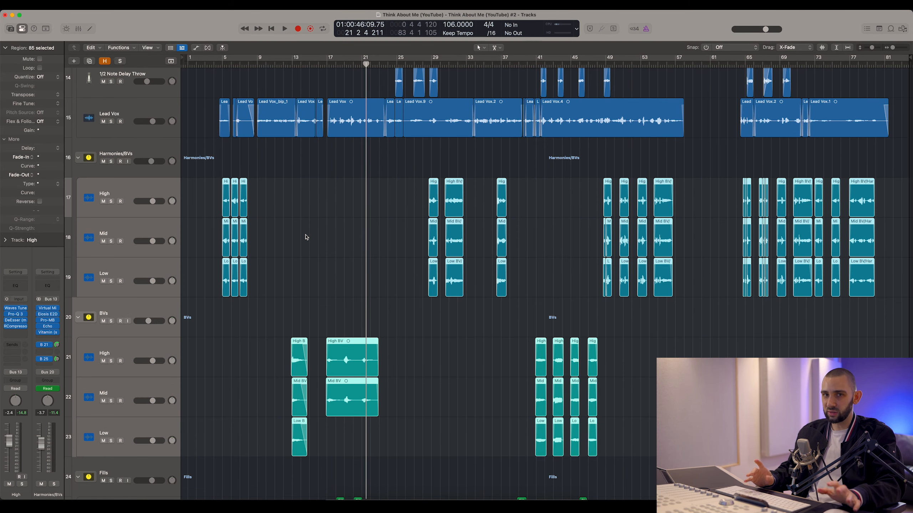
Step: Return to the reverb throws, highlight the BV Verb Throw track's regions across the song, and clear the selection
scroll(305, 236, up, 10)
drag(847, 210, 316, 149)
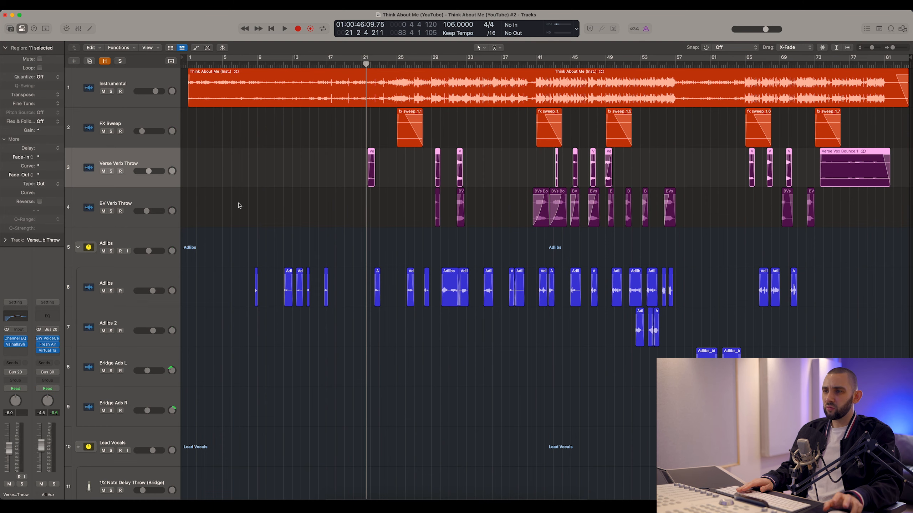
click(282, 207)
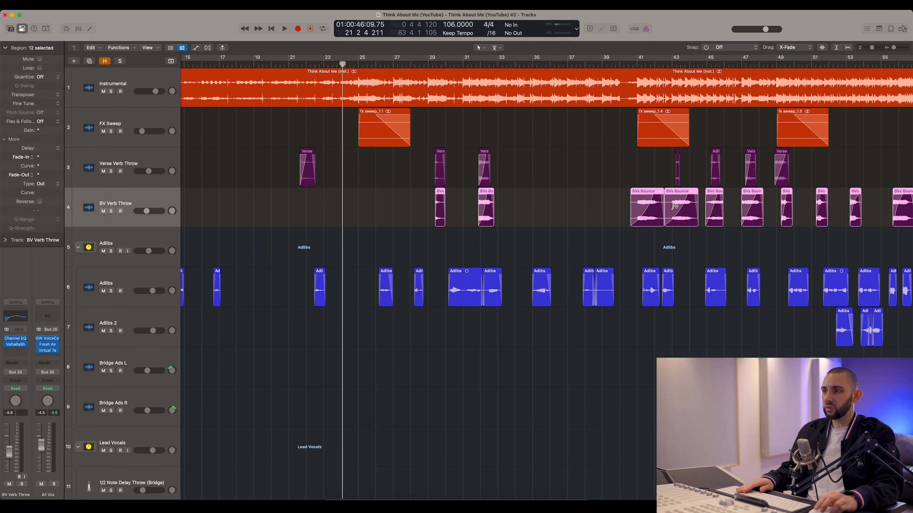
drag(839, 210, 421, 204)
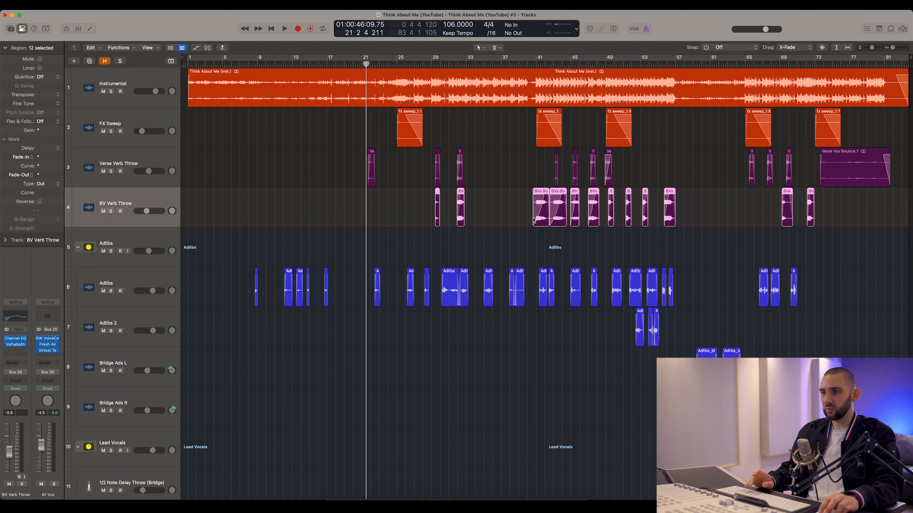
click(521, 234)
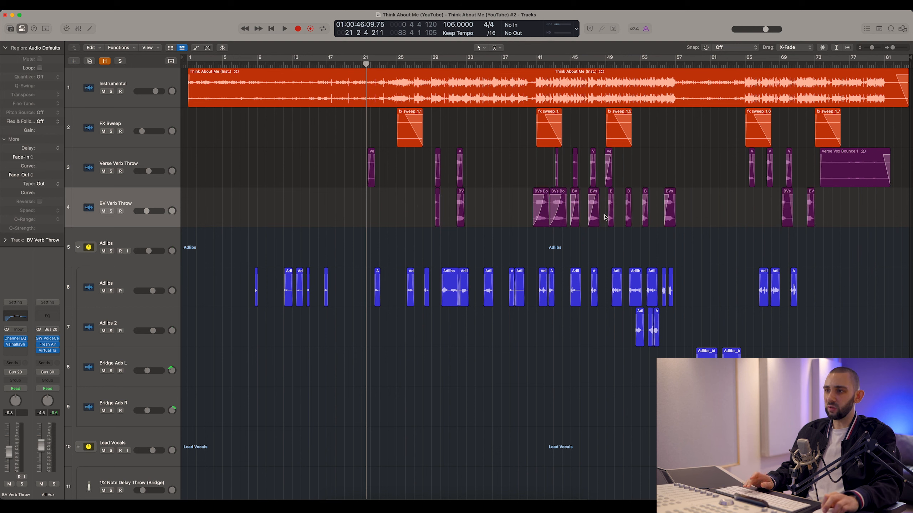
Step: Compare the positions of the BV Verb Throw regions with the harmony, BV and fill regions across the song
scroll(605, 217, down, 15)
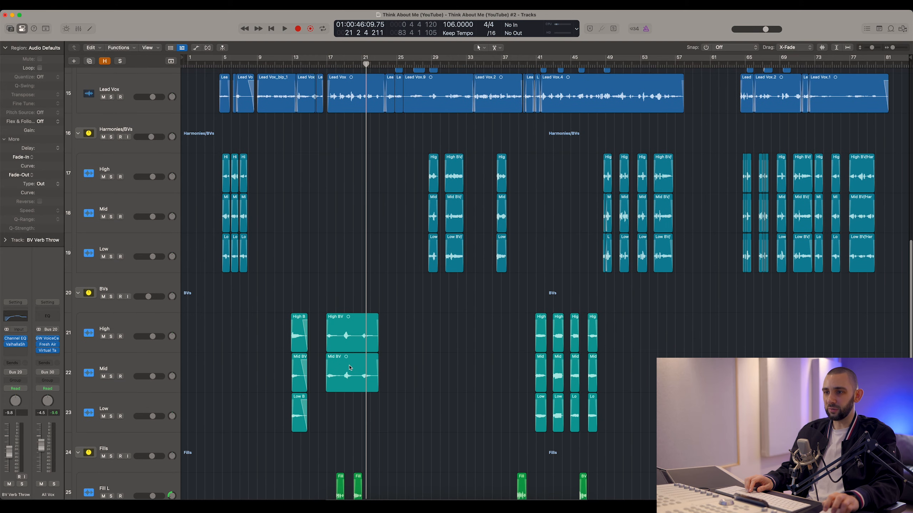
scroll(356, 341, down, 10)
scroll(405, 323, up, 8)
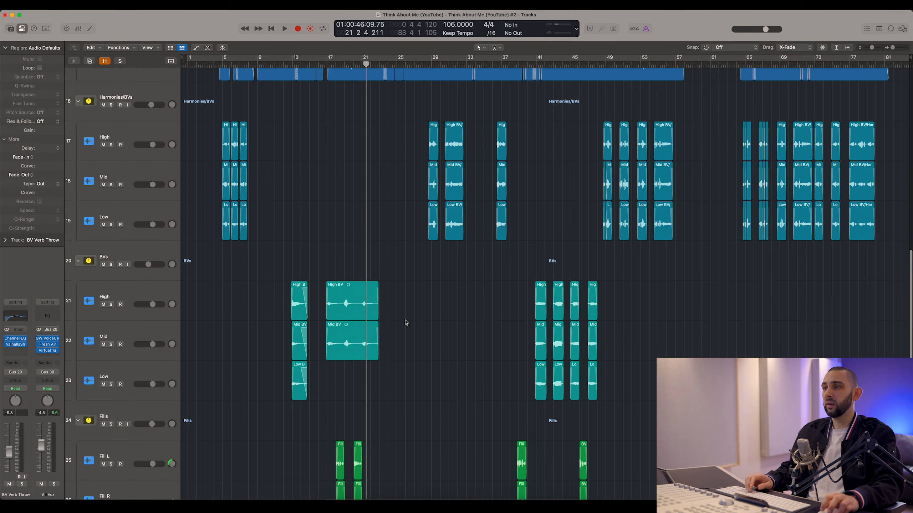
scroll(407, 323, up, 5)
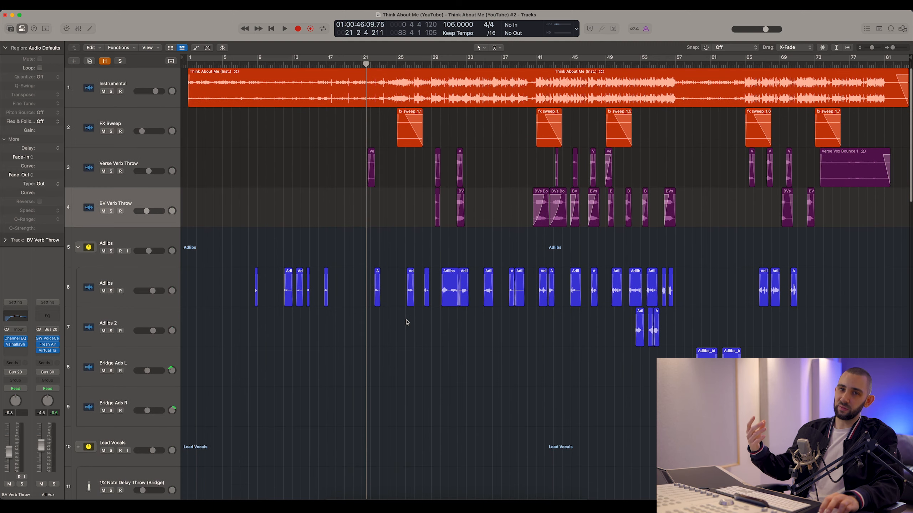
scroll(406, 322, down, 5)
scroll(407, 323, down, 1)
scroll(405, 320, down, 3)
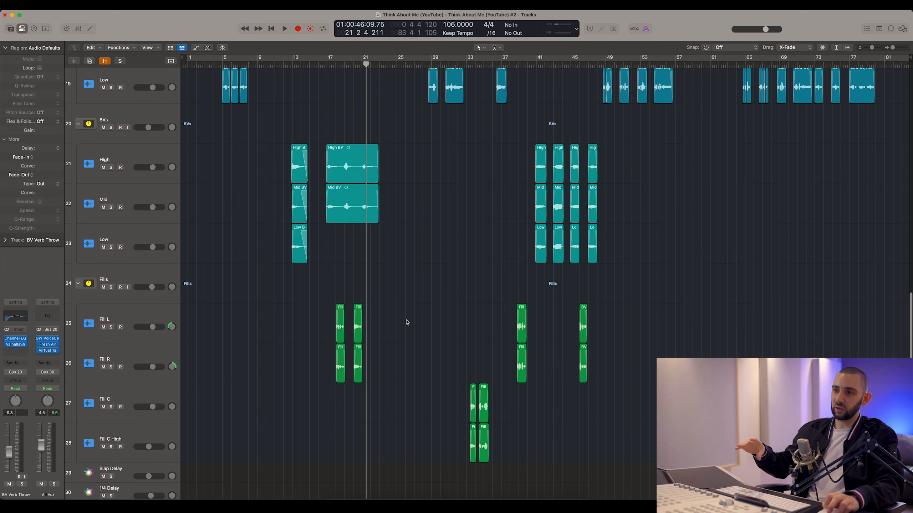
scroll(251, 371, up, 3)
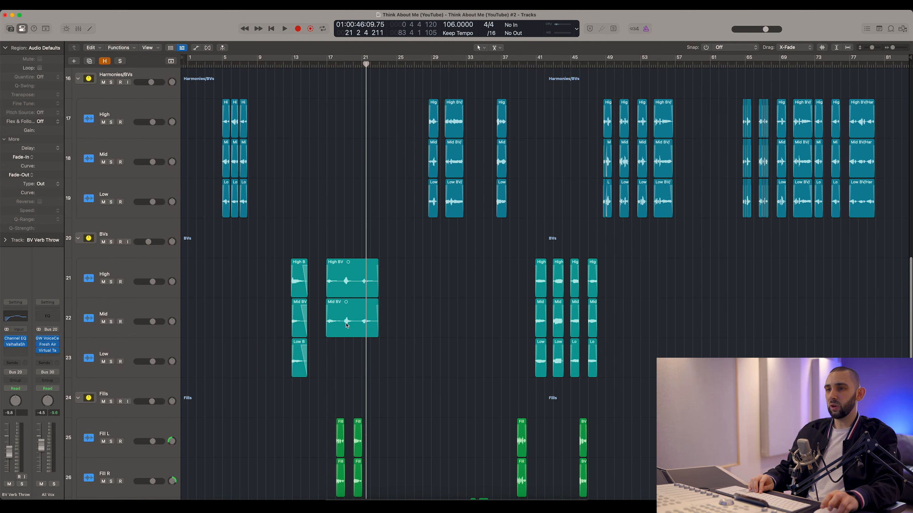
scroll(449, 290, up, 15)
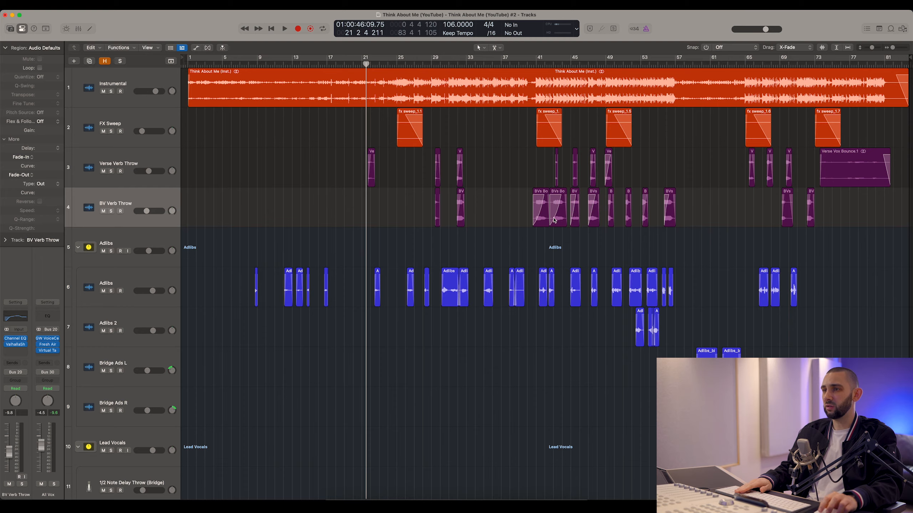
Step: Extend the start of the BV Verb Throw region near bar 41 back to about bar 38, and undo the change
scroll(558, 220, up, 5)
drag(585, 220, 520, 209)
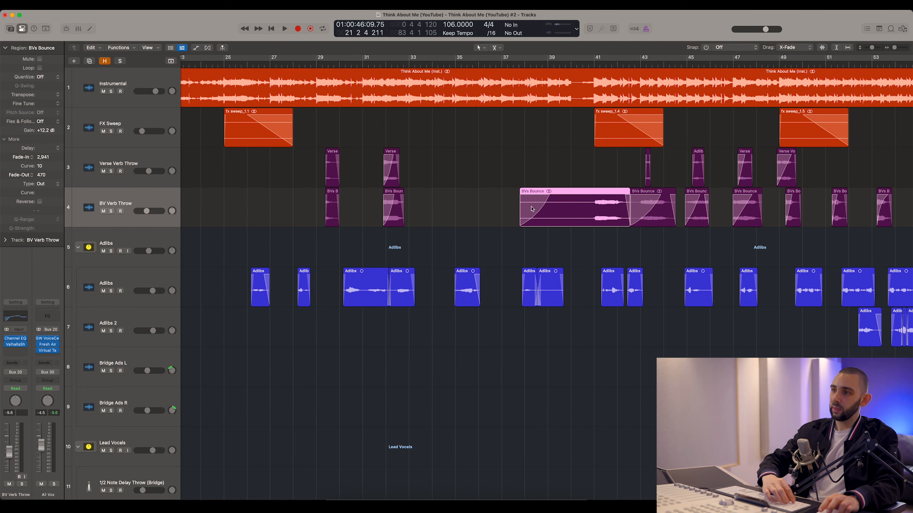
key(super+z)
scroll(637, 206, down, 5)
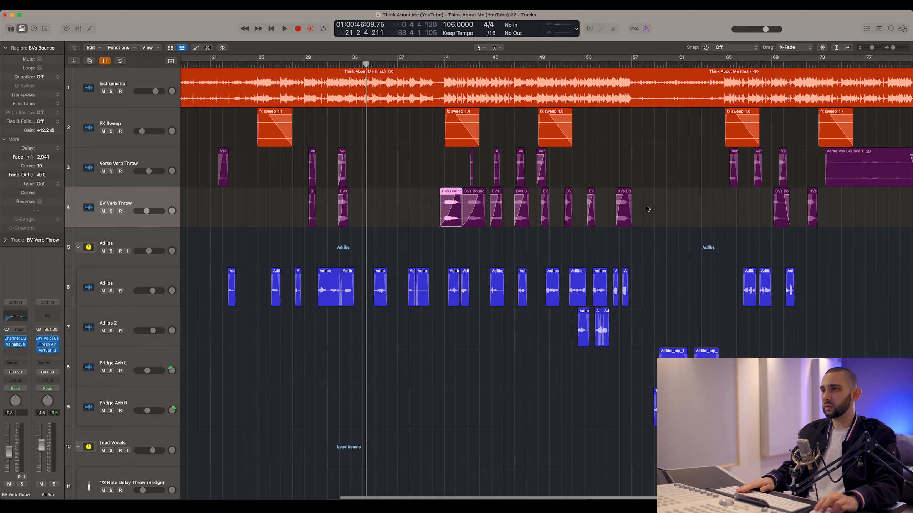
Step: Solo the Verse Verb Throw and BV Verb Throw tracks and place the playhead at about bar 40
key(super+Right)
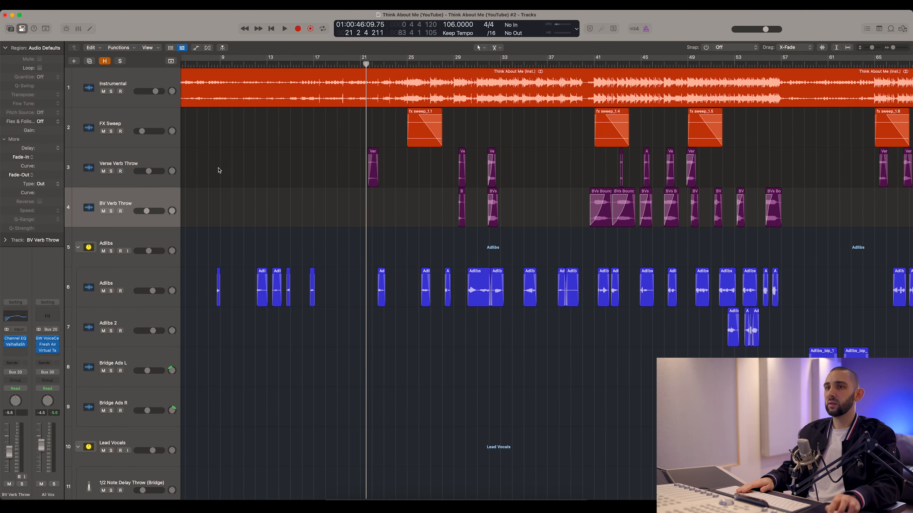
click(110, 171)
click(110, 211)
scroll(468, 149, right, 5)
click(463, 69)
scroll(414, 143, right, 3)
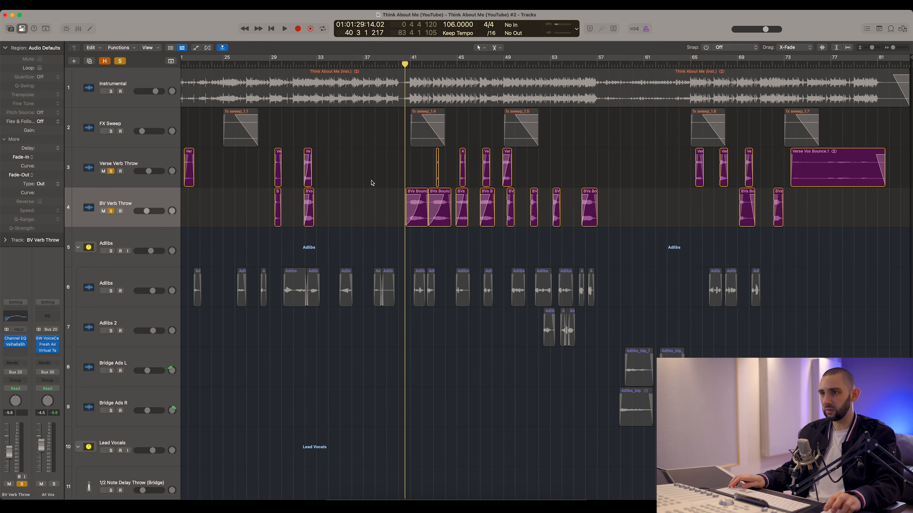
Step: Play the two soloed reverb throw tracks from bar 40 and stop playback around bar 49
key(space)
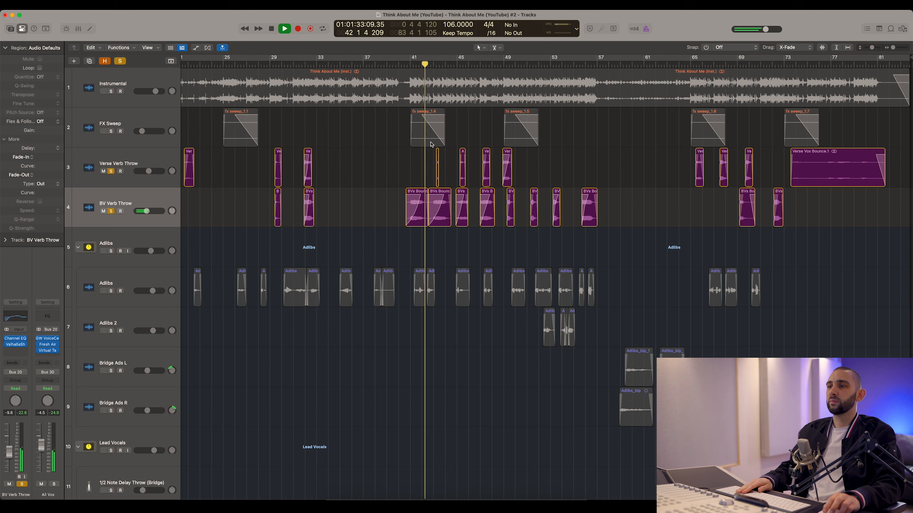
scroll(422, 146, down, 1)
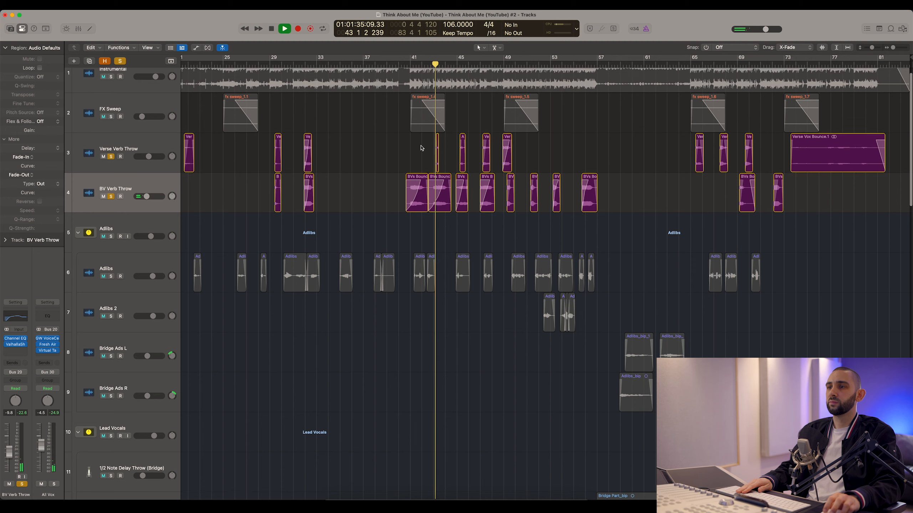
scroll(417, 147, down, 1)
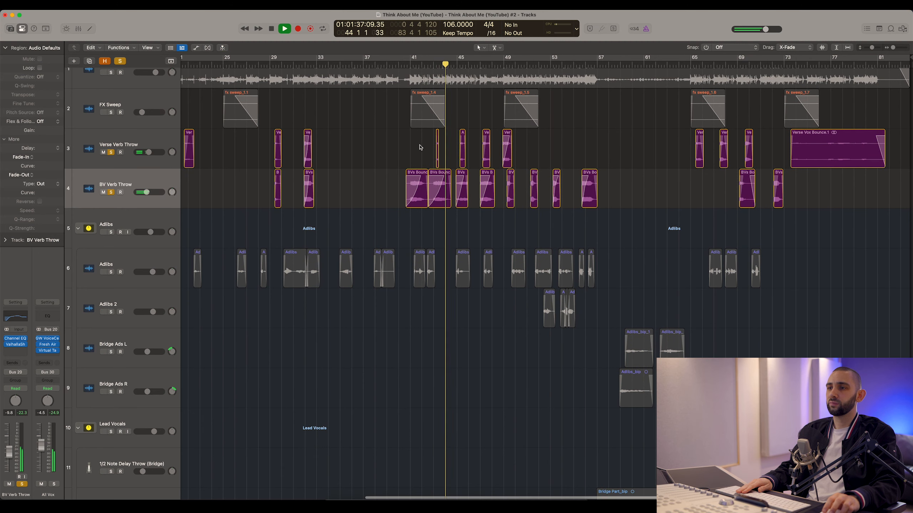
scroll(421, 148, down, 1)
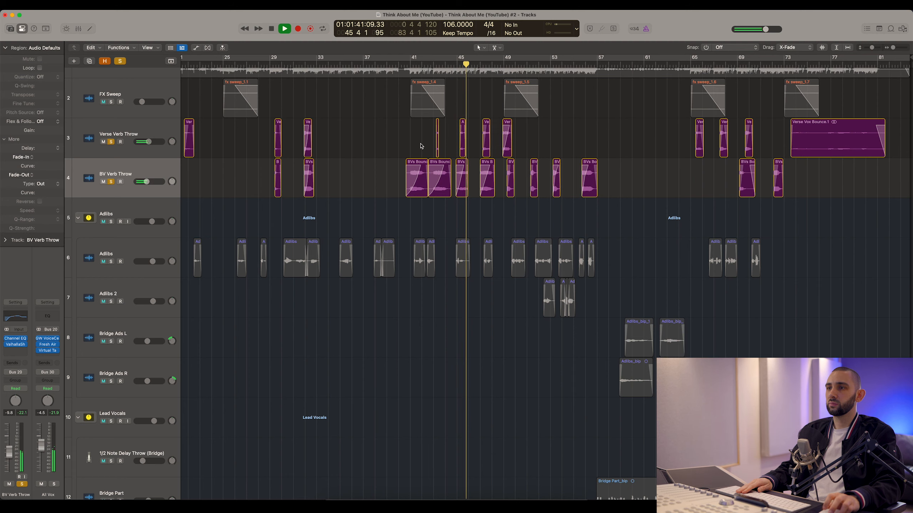
scroll(421, 146, up, 3)
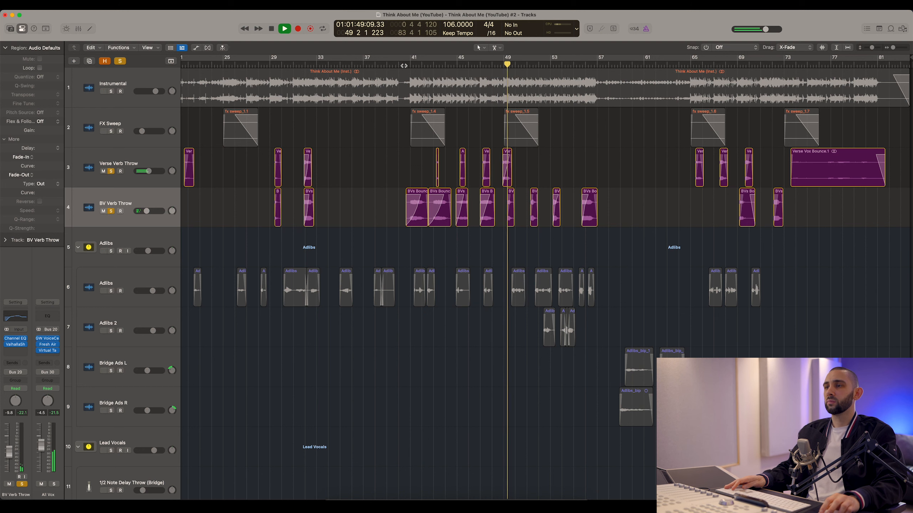
key(space)
Step: Return the playhead to bar 40, unsolo both Verb Throw tracks, and mute the Instrumental, FX Sweep and Adlibs tracks
click(402, 66)
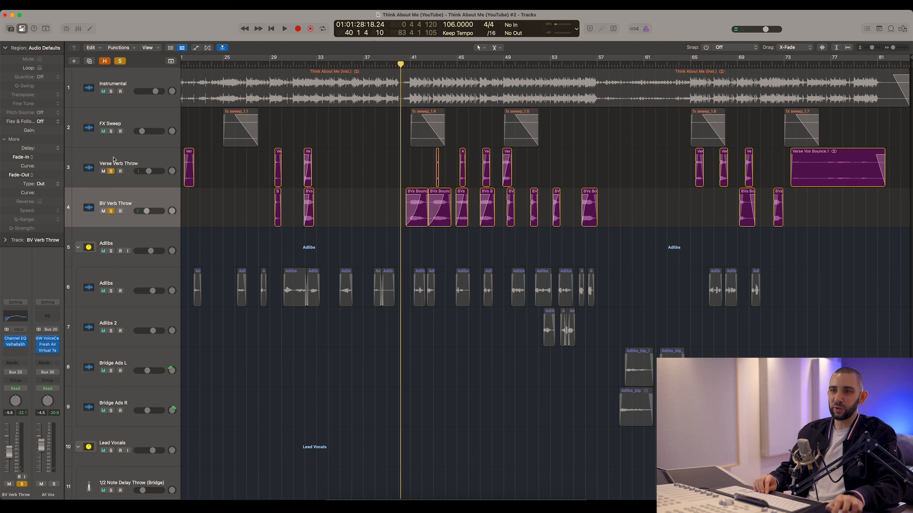
drag(111, 171, 111, 210)
drag(104, 91, 104, 125)
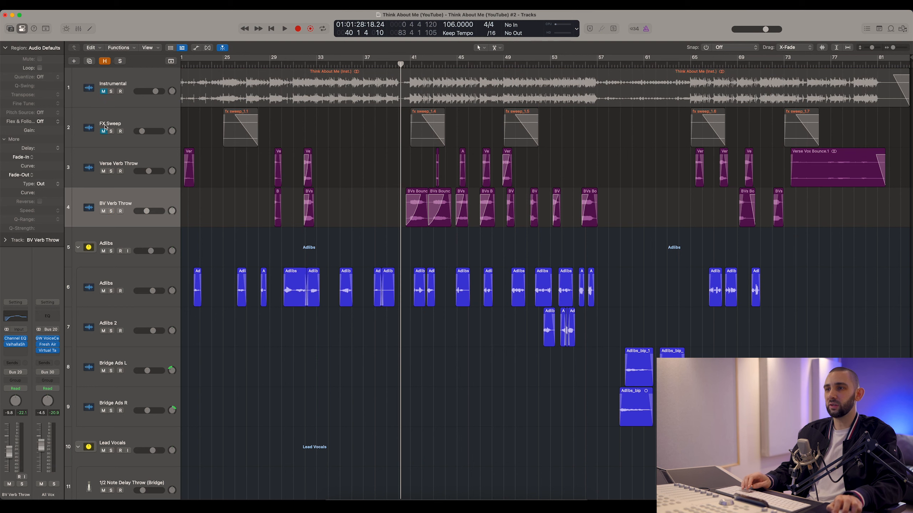
scroll(230, 198, down, 2)
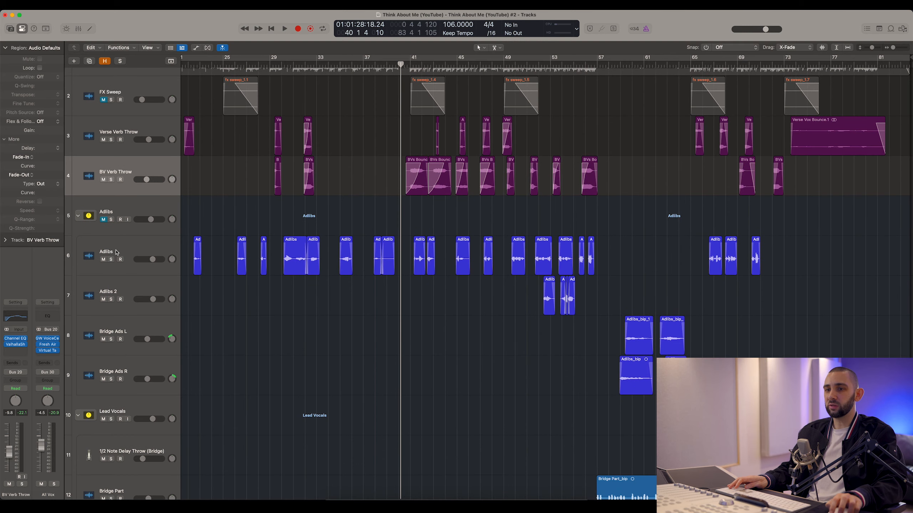
Step: Toggle mutes among the lead and backing vocal tracks, and play the remaining vocals with the reverb throws from bar 40
scroll(408, 168, down, 20)
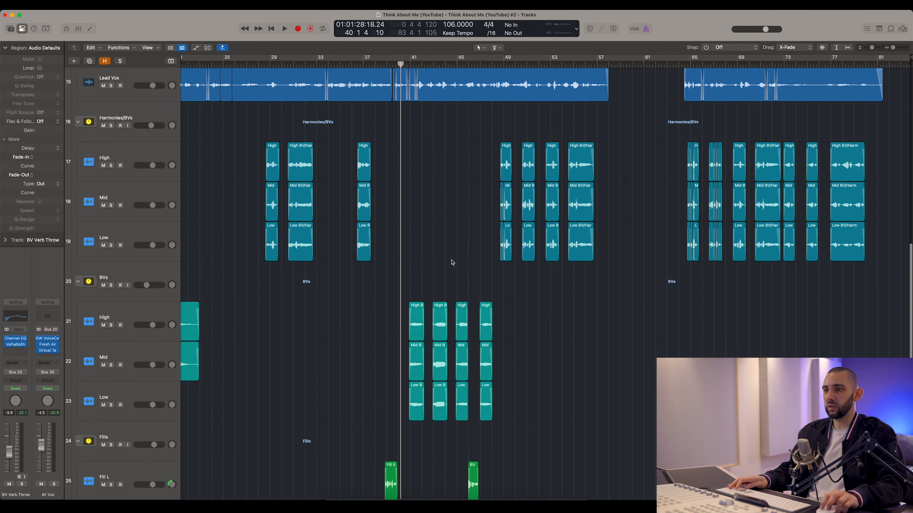
scroll(427, 255, up, 2)
click(103, 148)
click(103, 109)
scroll(345, 322, down, 8)
scroll(441, 232, up, 20)
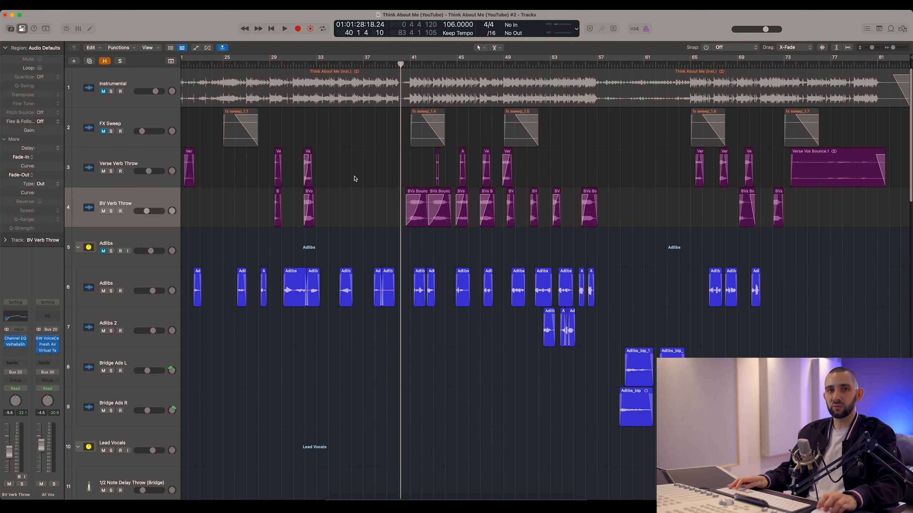
key(space)
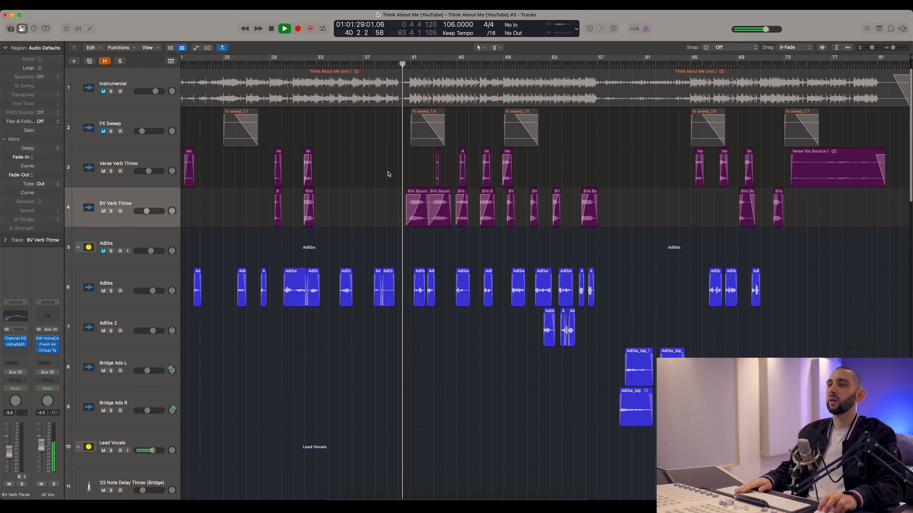
Step: Listen to the vocals with the reverb throws from bar 40 to about bar 45, following the throw regions up close
key(super+Right)
key(super+Right)
key(super+Right)
scroll(393, 173, right, 7)
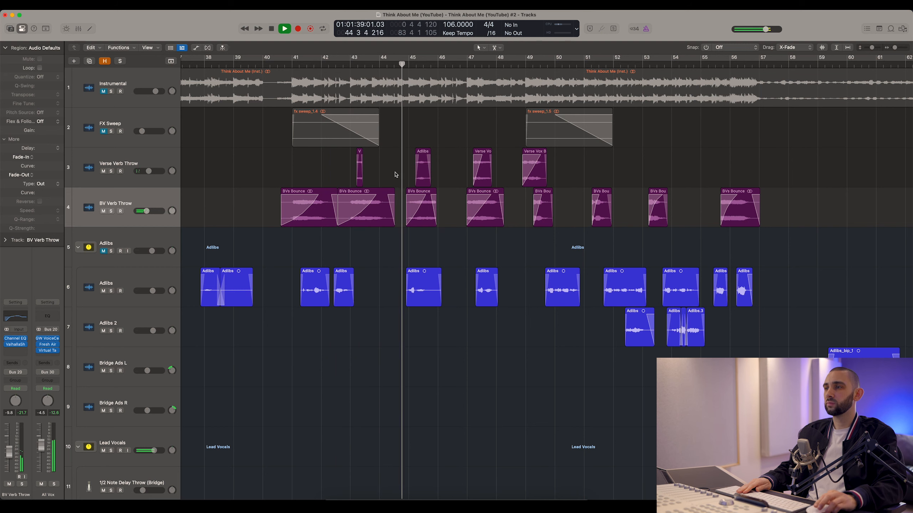
scroll(399, 173, right, 3)
scroll(402, 173, right, 2)
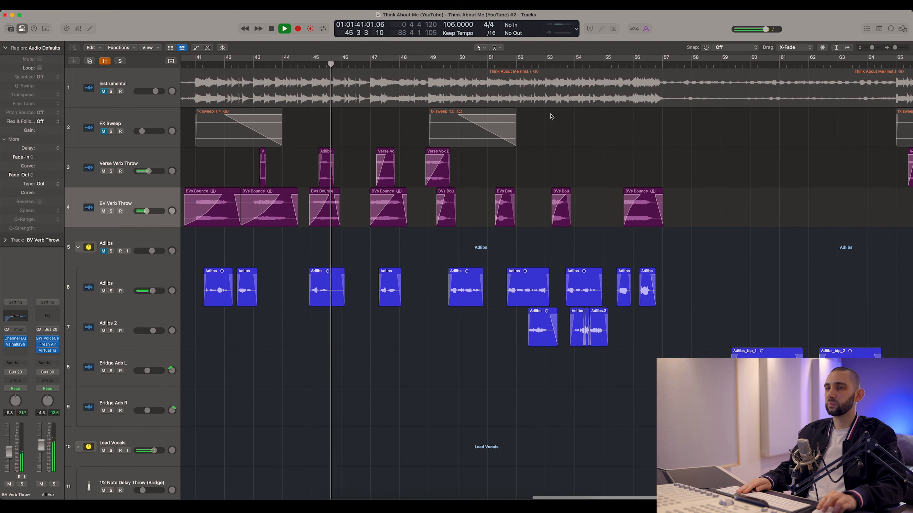
Step: Play the vocals from about bar 55, soloing the Harmonies/BVs and BVs stacks, and stop around bar 57
click(619, 65)
scroll(519, 139, right, 6)
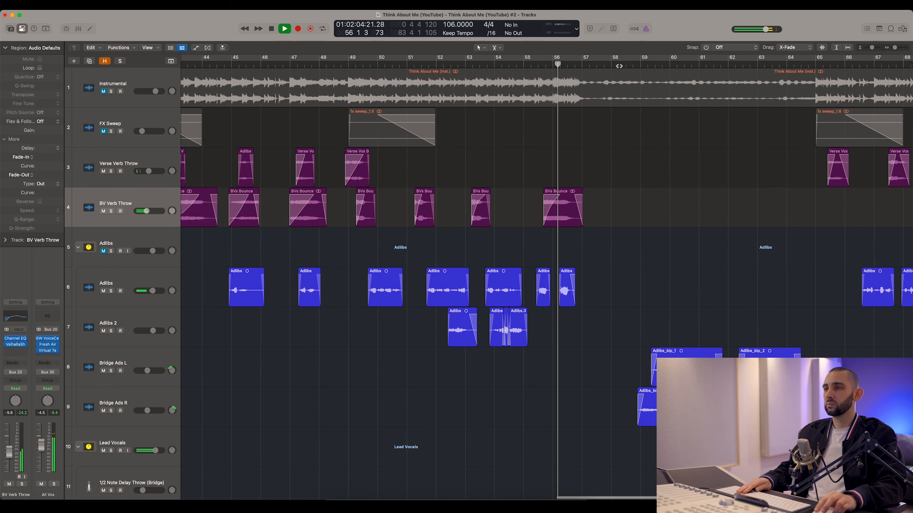
scroll(518, 139, right, 3)
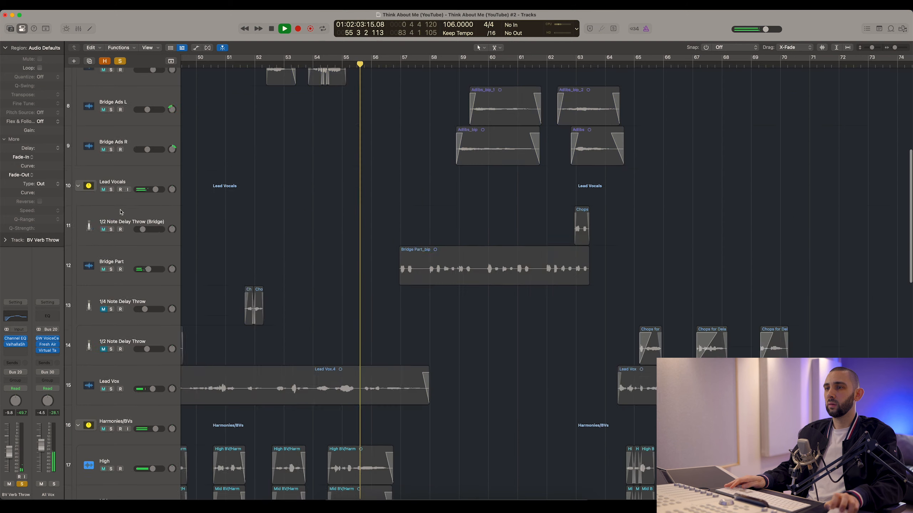
scroll(101, 153, down, 5)
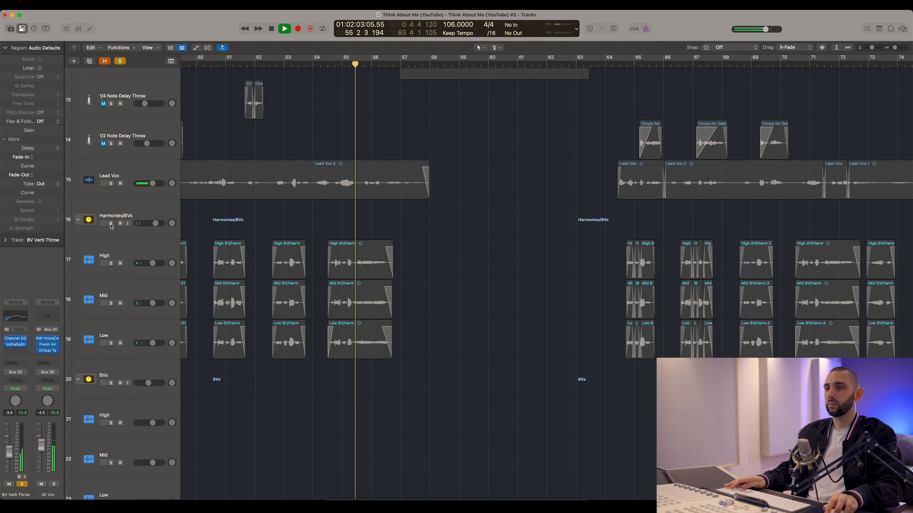
click(111, 224)
click(110, 383)
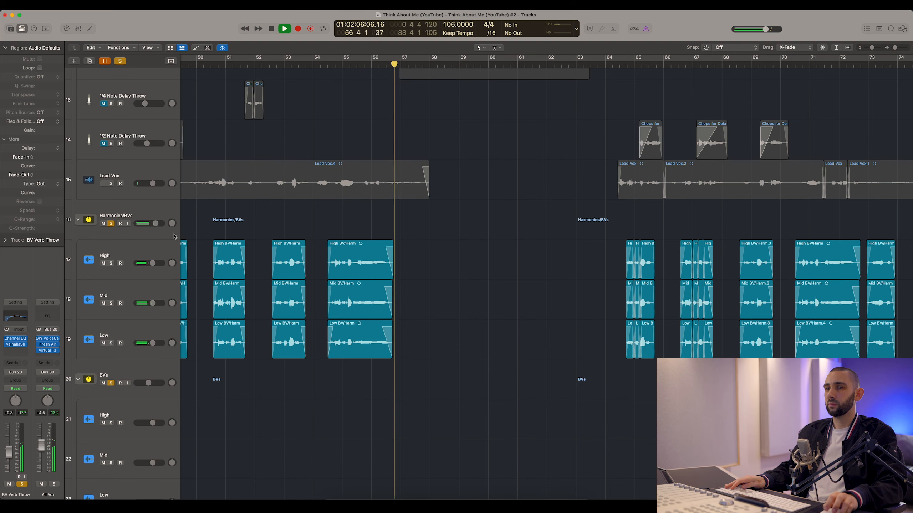
key(space)
Step: Clear all solos and place the playhead at about bar 73, where the long Verse Verb Throw region begins
click(120, 61)
scroll(321, 171, up, 12)
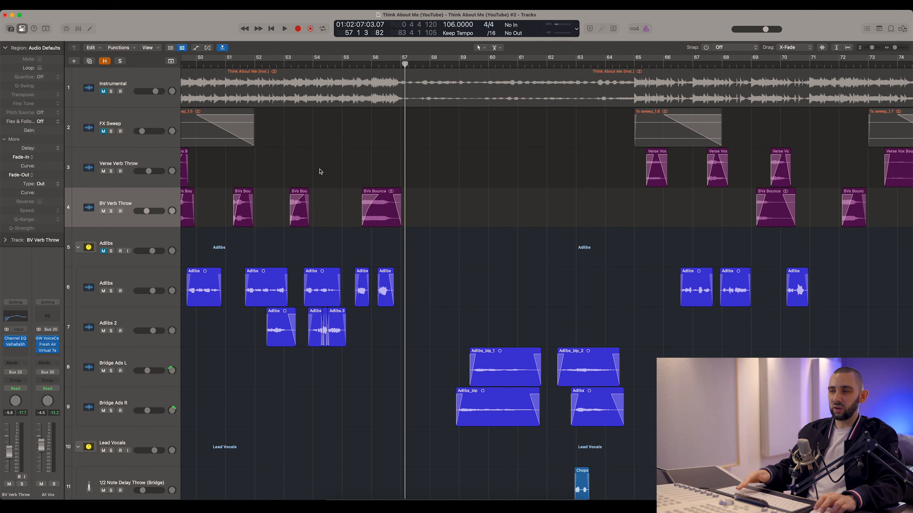
key(super+Left)
key(super+Left)
key(super+Left)
key(super+Left)
key(super+Left)
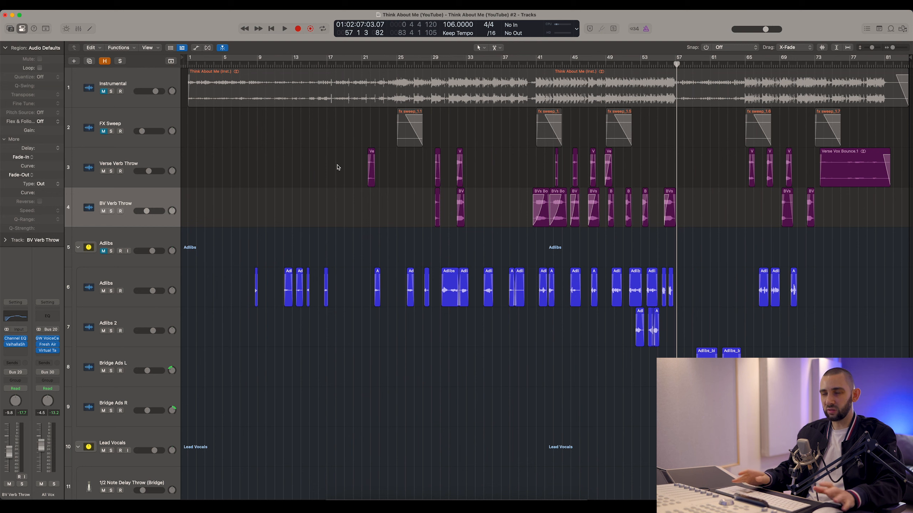
click(820, 64)
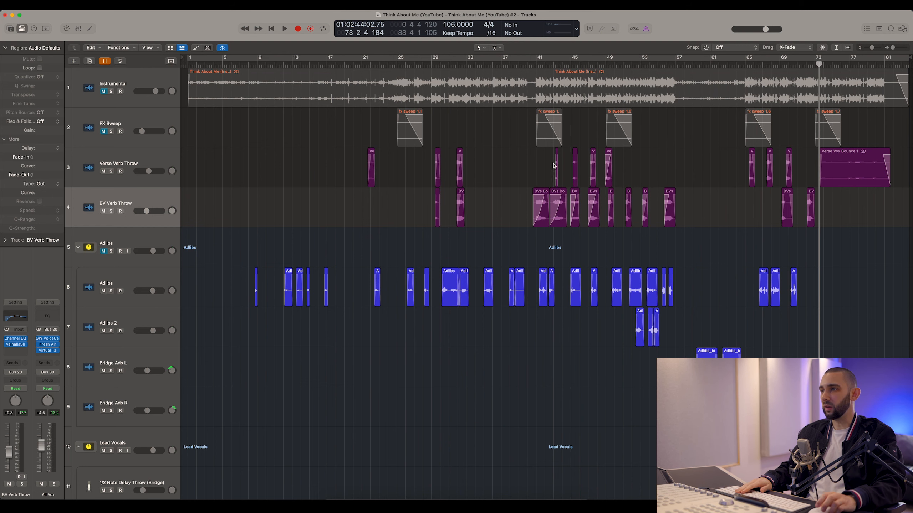
key(super+Right)
key(super+Right)
key(super+Right)
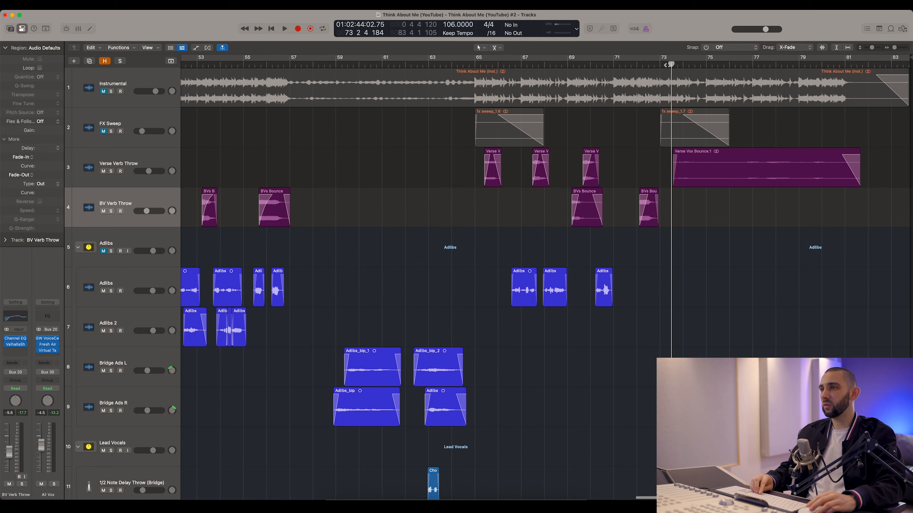
Step: Extend the start of the long Verse Vox Bounce.1 region back to about bar 61, then undo the extension
scroll(518, 161, down, 8)
key(super+Left)
key(super+Left)
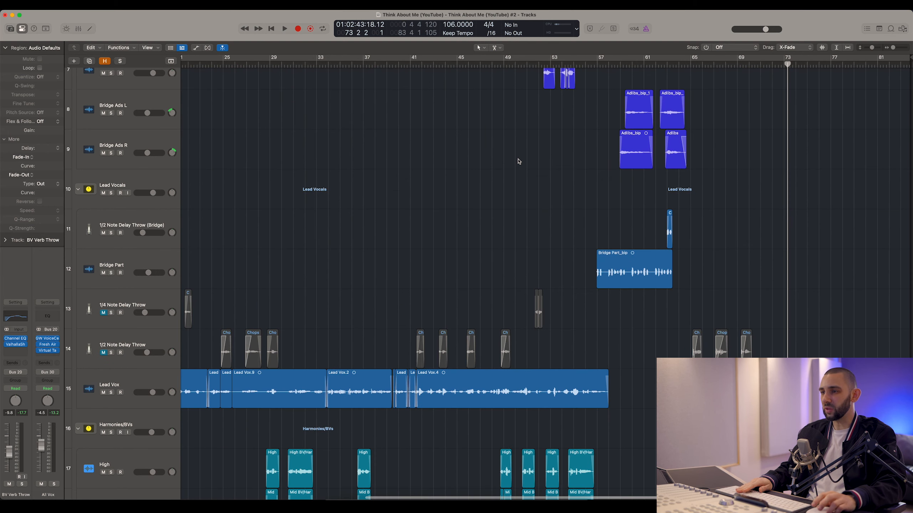
scroll(503, 297, up, 8)
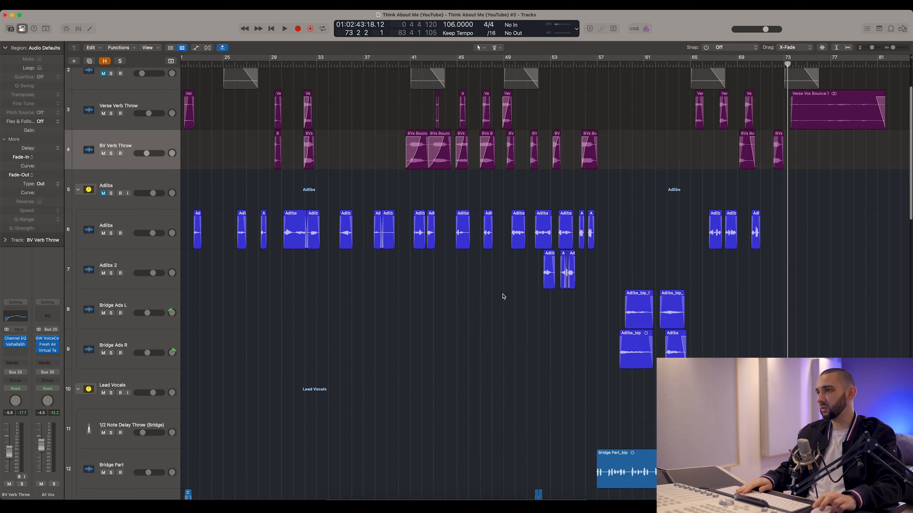
key(super+Right)
key(super+Right)
click(623, 179)
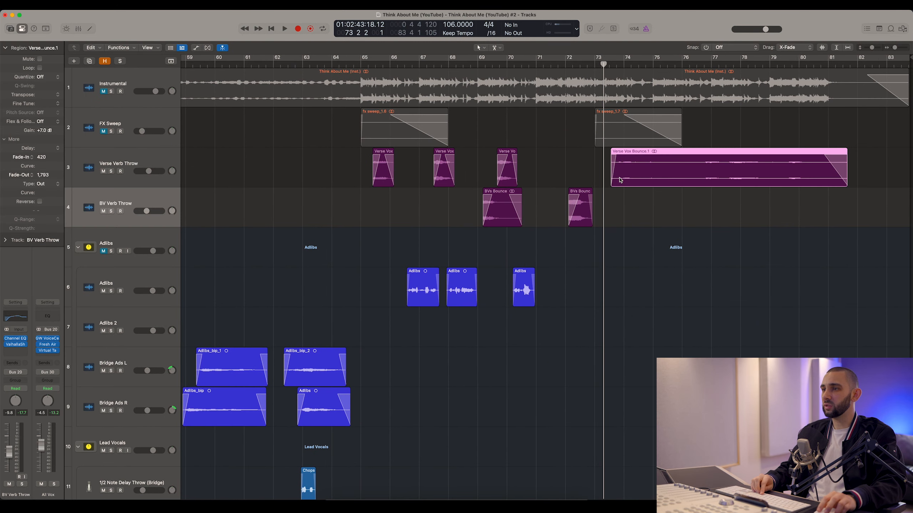
drag(613, 180, 261, 178)
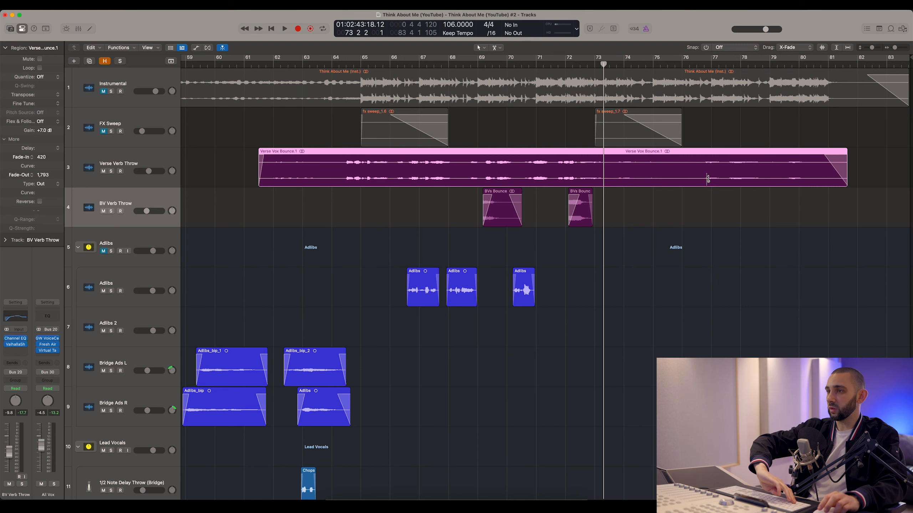
key(super+z)
click(580, 145)
Step: Select the Lead Vox.1 region and then the long Verse Vox Bounce.1 region to compare the dry vocal with its reverb
scroll(580, 145, down, 10)
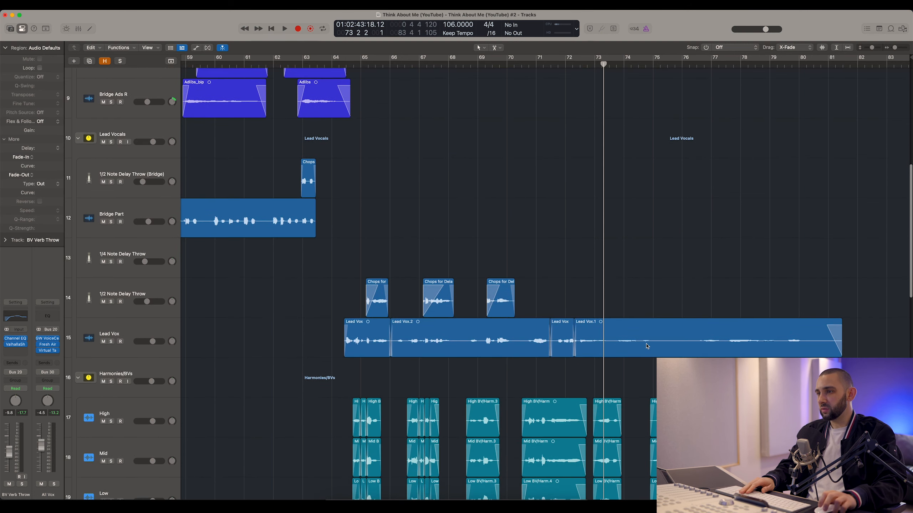
click(631, 336)
scroll(735, 289, down, 3)
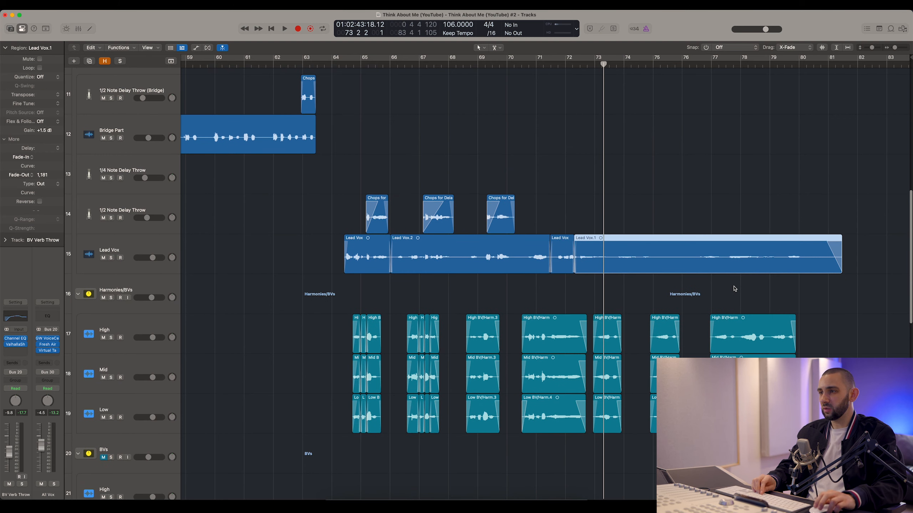
scroll(709, 285, up, 15)
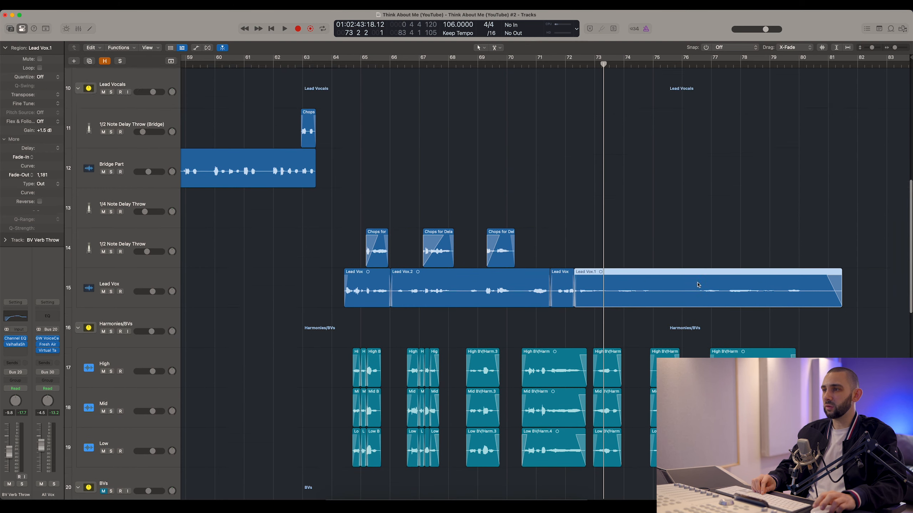
click(658, 143)
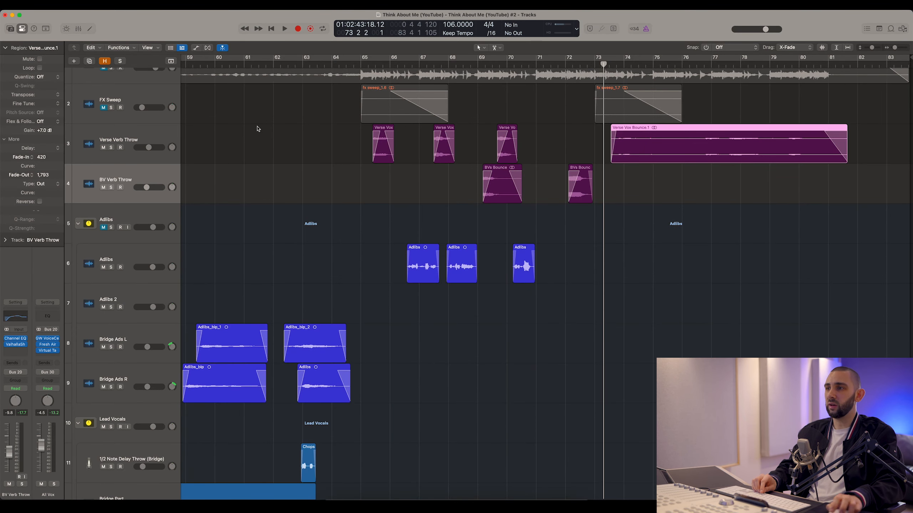
Step: Reselect the long Verse Vox Bounce.1 region, examine it against the Lead Vocals tracks, and leave it deselected
click(257, 128)
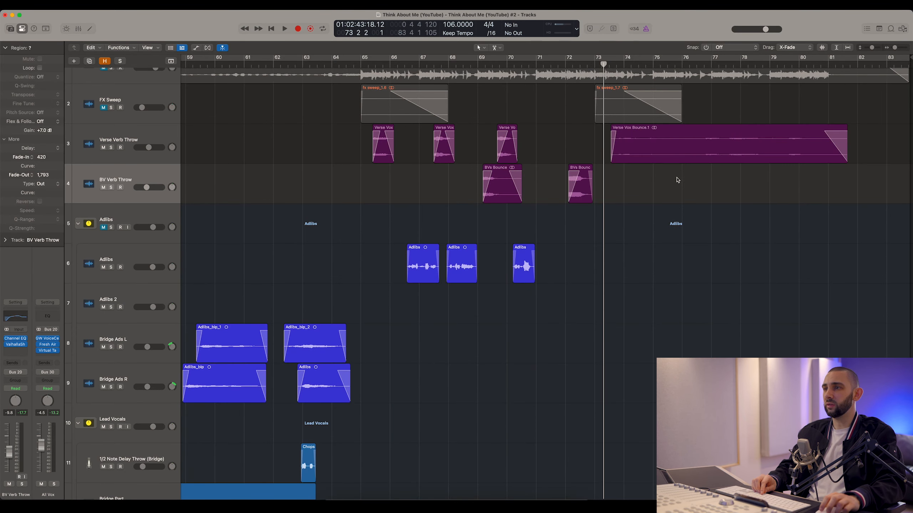
scroll(562, 116, up, 2)
click(696, 168)
scroll(681, 210, down, 10)
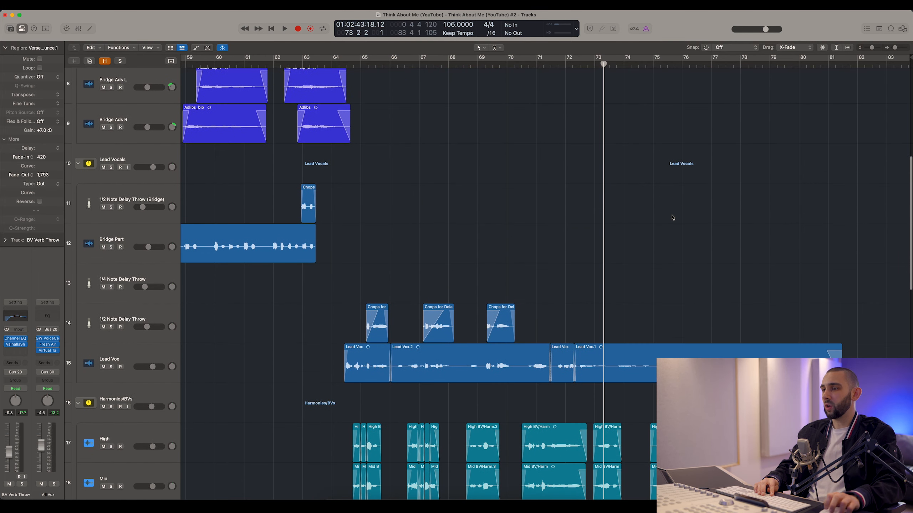
scroll(675, 351, up, 10)
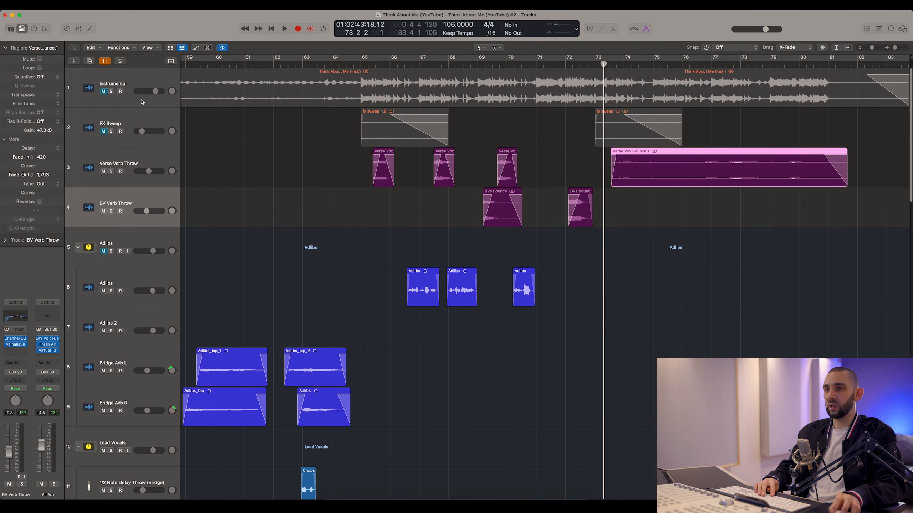
click(655, 204)
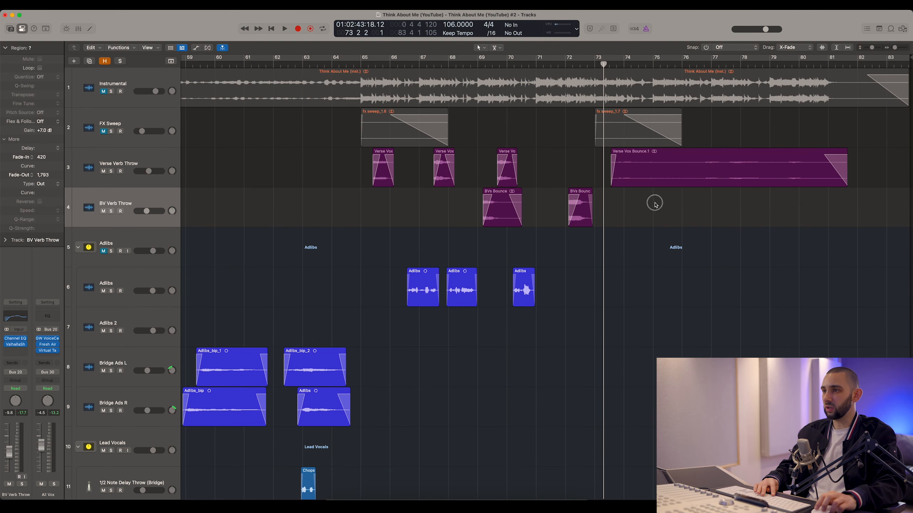
click(658, 180)
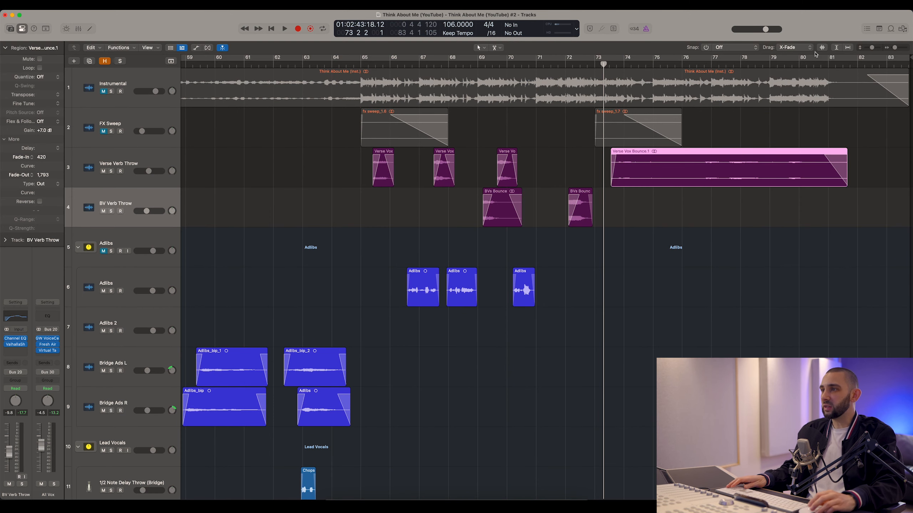
click(704, 214)
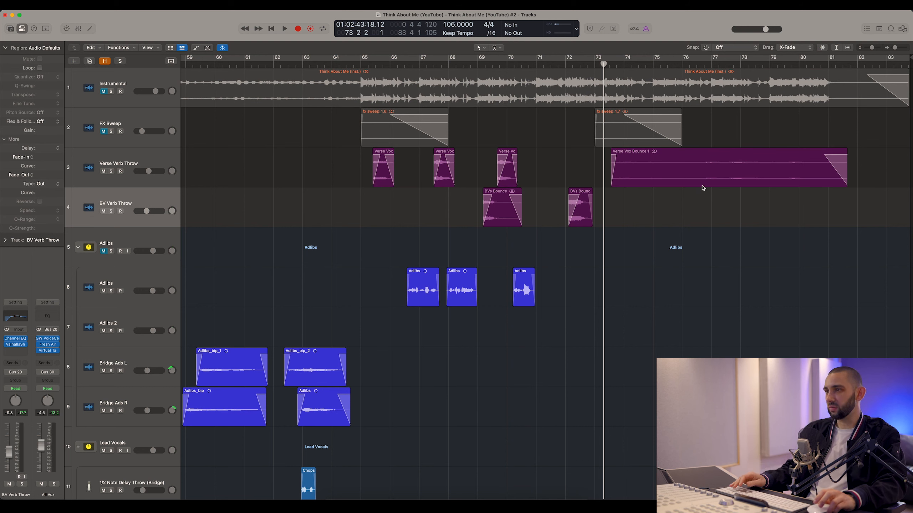
Step: Play the outro vocals from bar 73, briefly soloing the Verse Verb Throw track to hear its long reverb region
key(space)
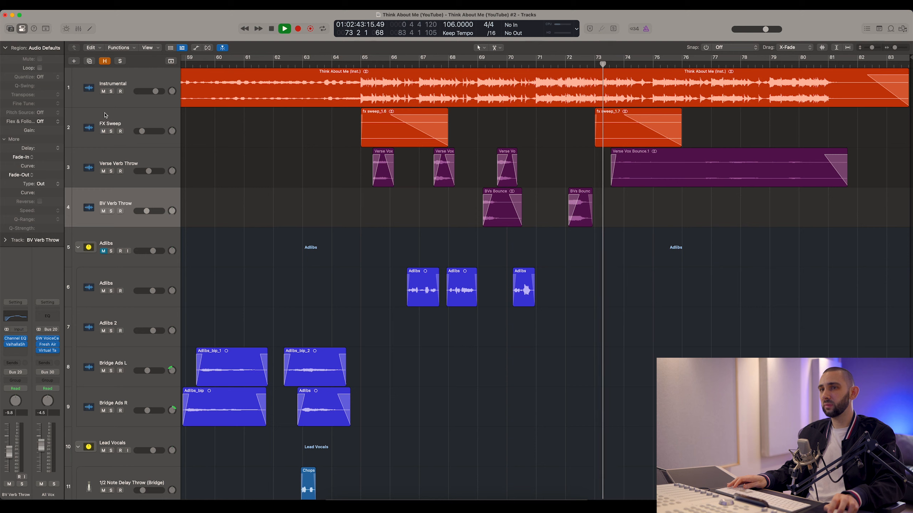
key(super+Right)
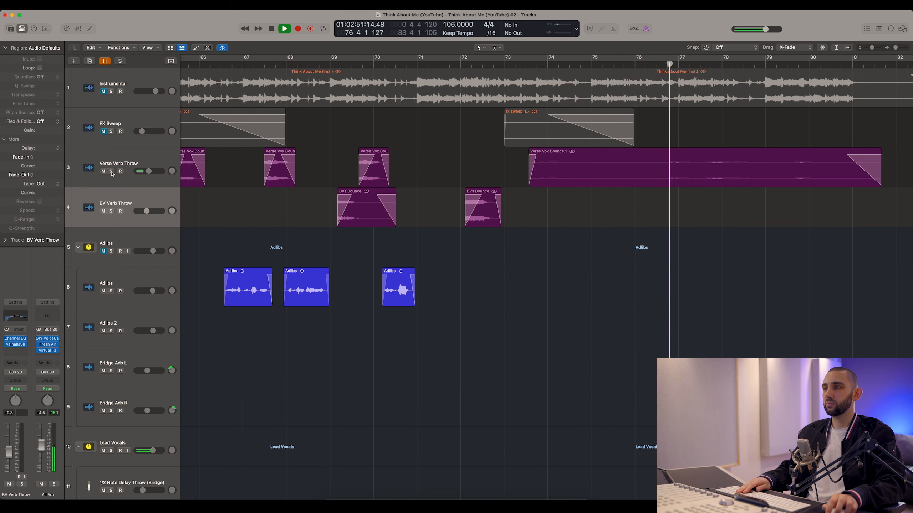
click(111, 172)
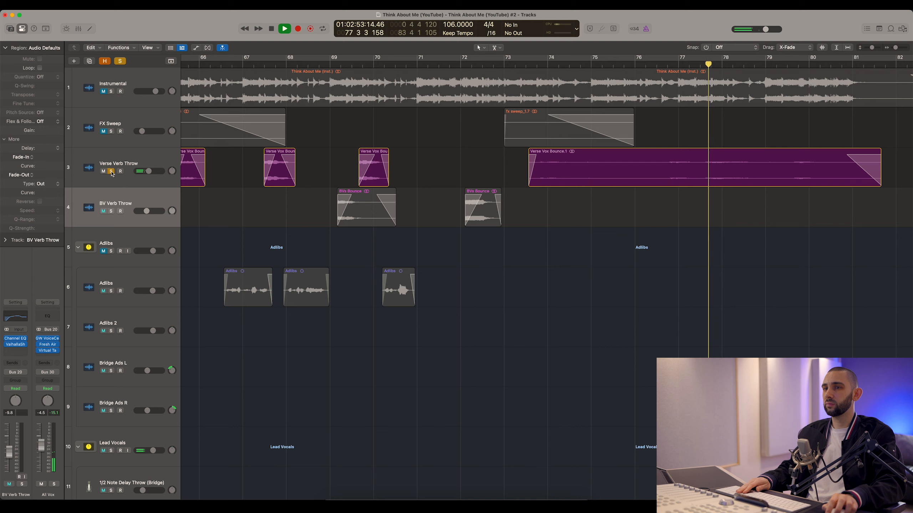
click(112, 172)
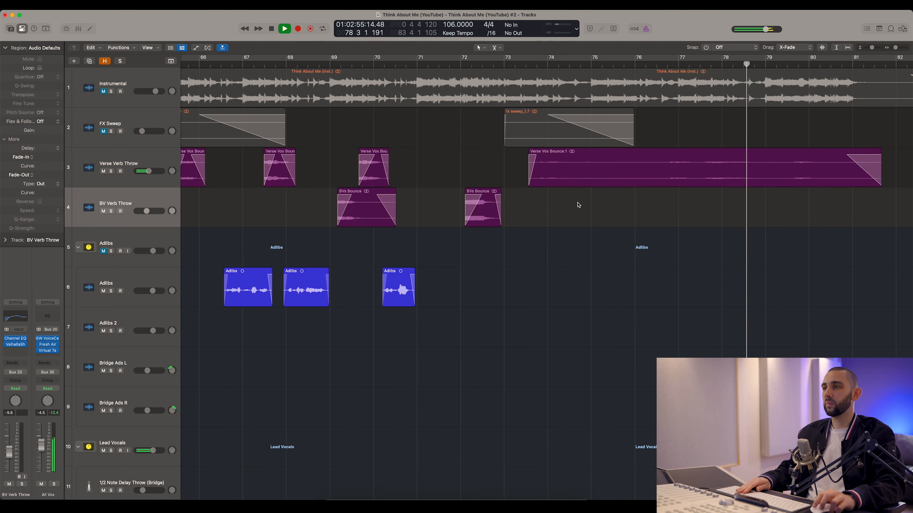
scroll(577, 204, down, 5)
scroll(578, 201, up, 5)
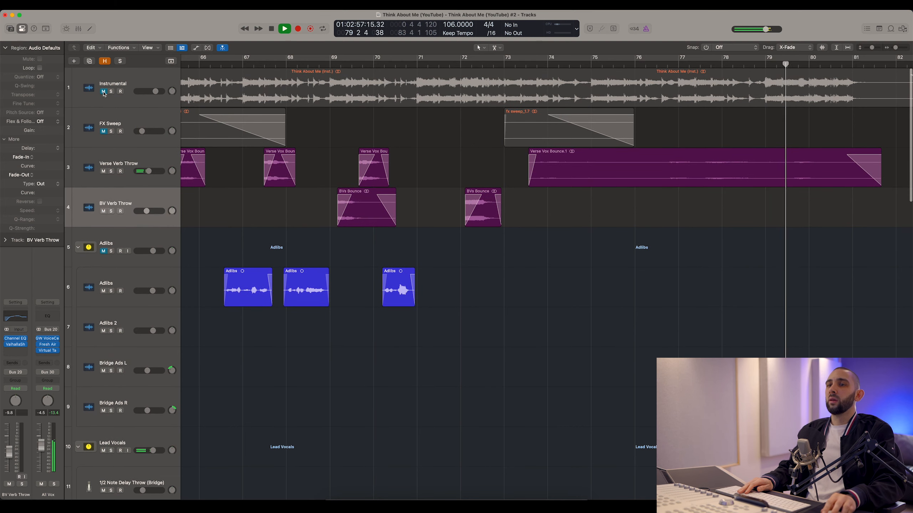
Step: Unmute the Instrumental, FX Sweep and Adlibs tracks, and stop playback at about bar 81
drag(103, 92, 103, 131)
key(super+Left)
key(super+Left)
key(super+Left)
key(super+Left)
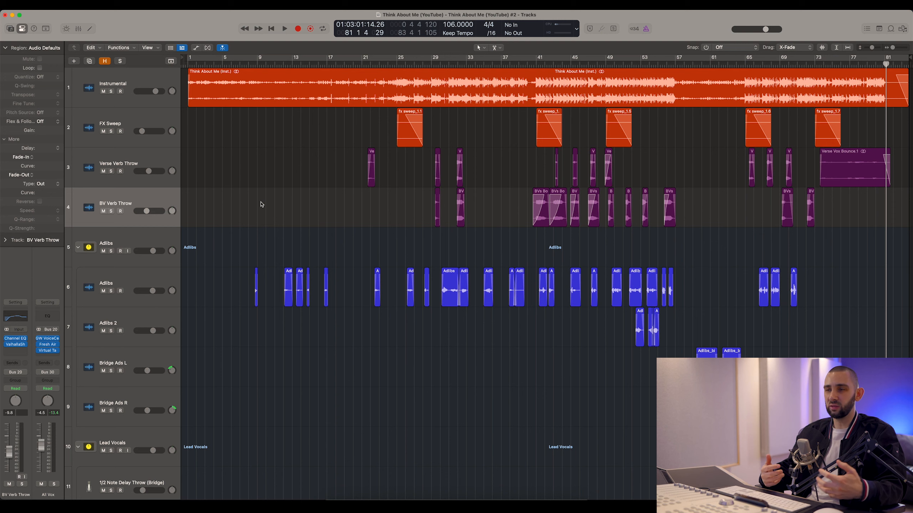
Step: Select the BV Verb Throw, 1/2 Note Delay Throw and 1/4 Note Delay Throw tracks in turn, and review the vocal stacks below
scroll(262, 205, down, 3)
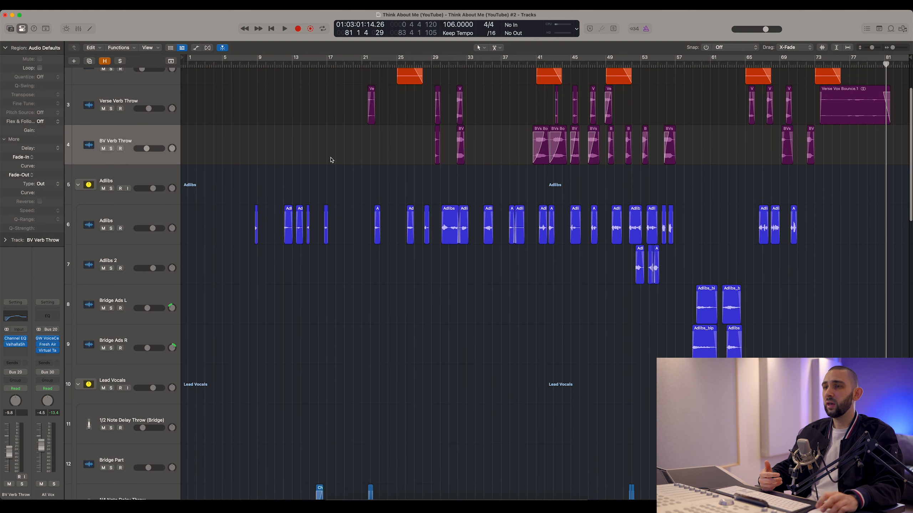
click(144, 136)
scroll(143, 138, down, 8)
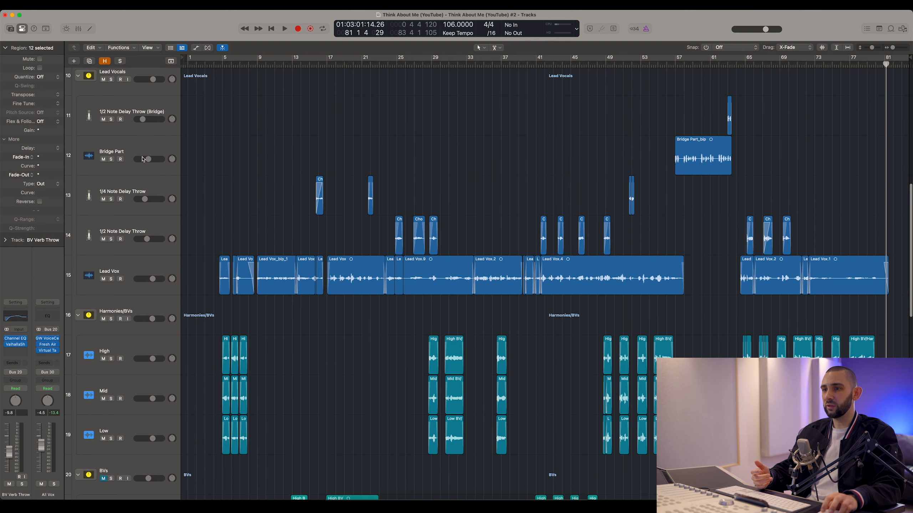
click(136, 234)
click(142, 194)
scroll(211, 208, up, 3)
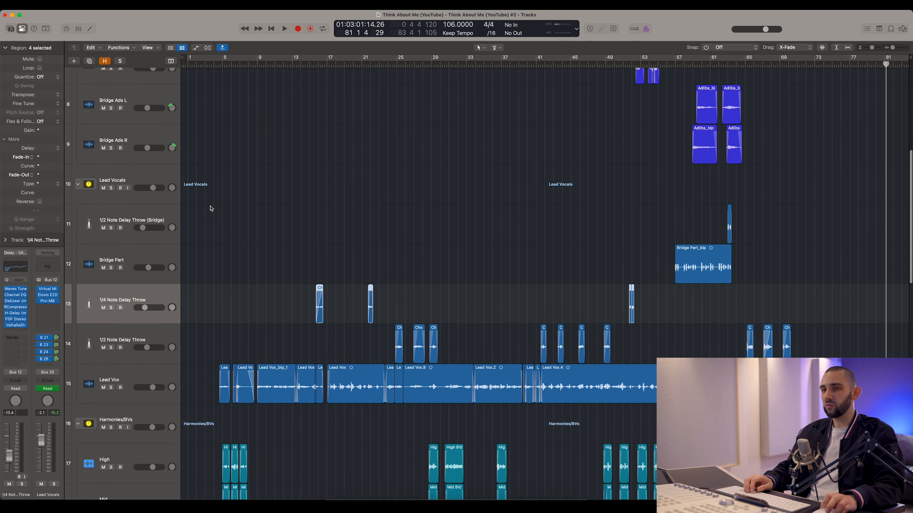
scroll(210, 209, down, 7)
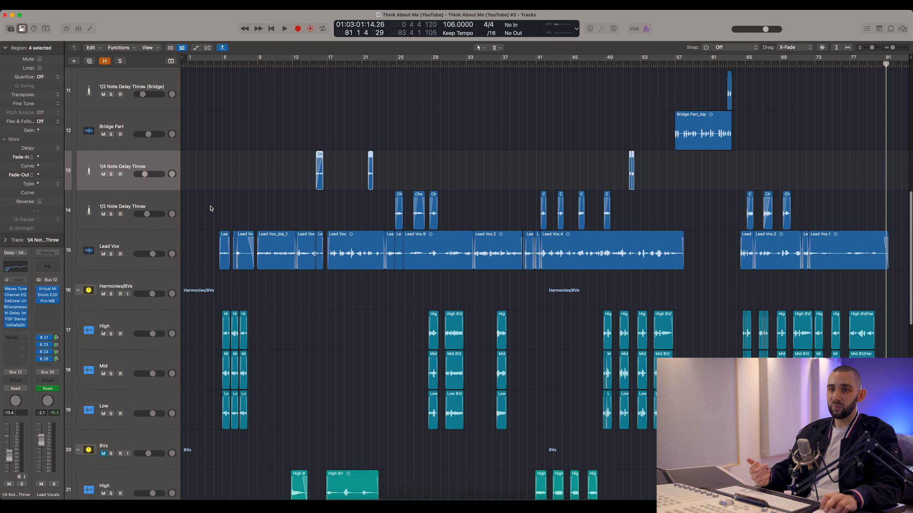
scroll(211, 209, down, 5)
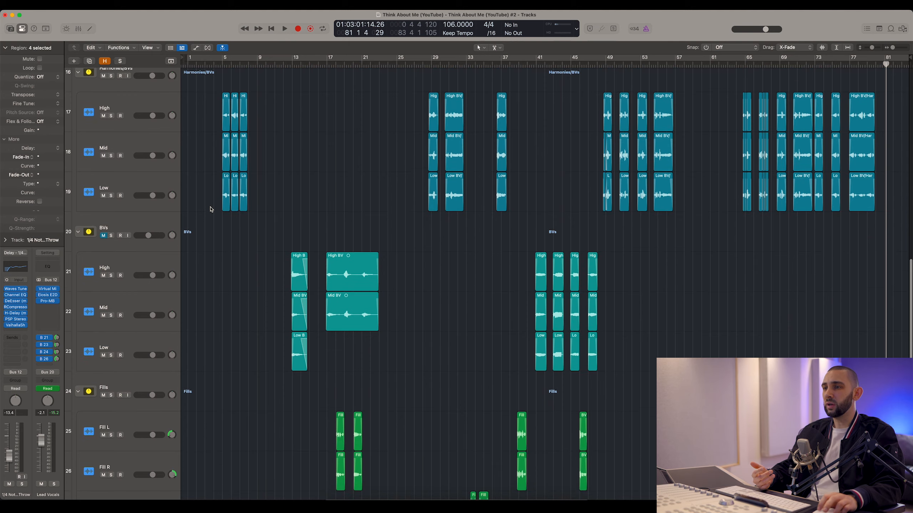
Step: Review the Harmonies/BVs and BVs stacks against the lead vocals, and select the 1/2 Note Delay Throw track
scroll(211, 208, up, 4)
scroll(211, 210, up, 1)
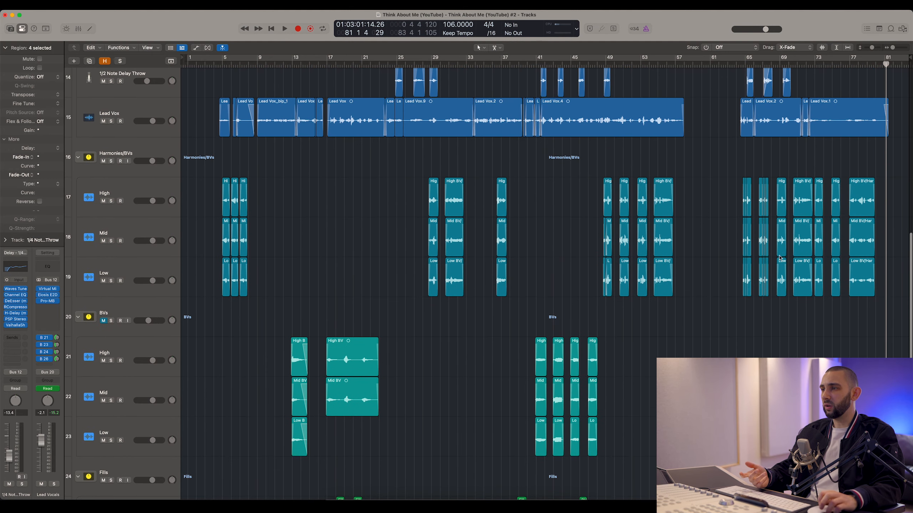
scroll(330, 229, down, 5)
scroll(444, 307, up, 6)
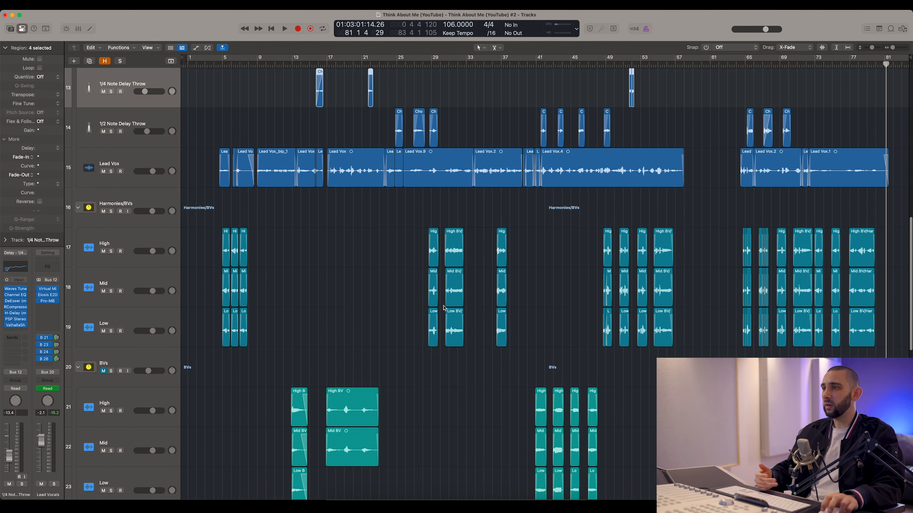
scroll(436, 301, up, 3)
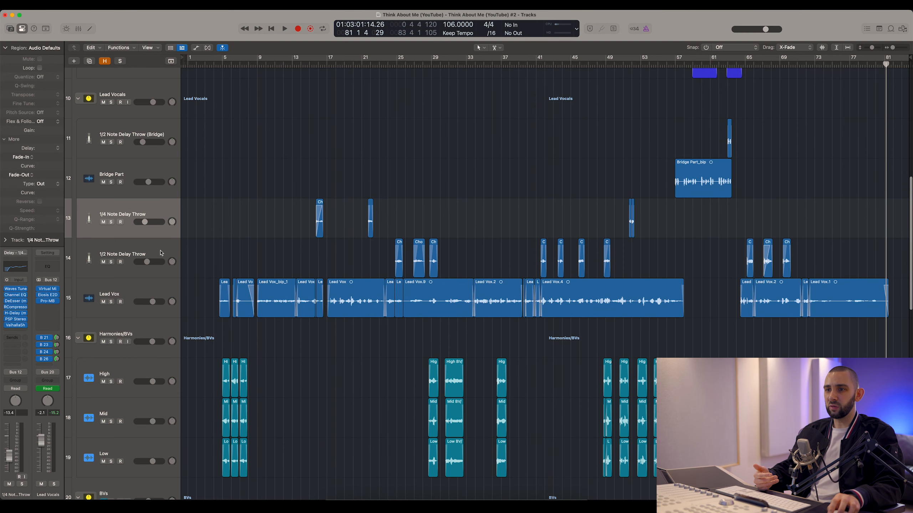
click(161, 253)
Step: Select the BV Verb Throw track, switch to Verse Verb Throw above it, and return to BV Verb Throw
scroll(228, 255, up, 9)
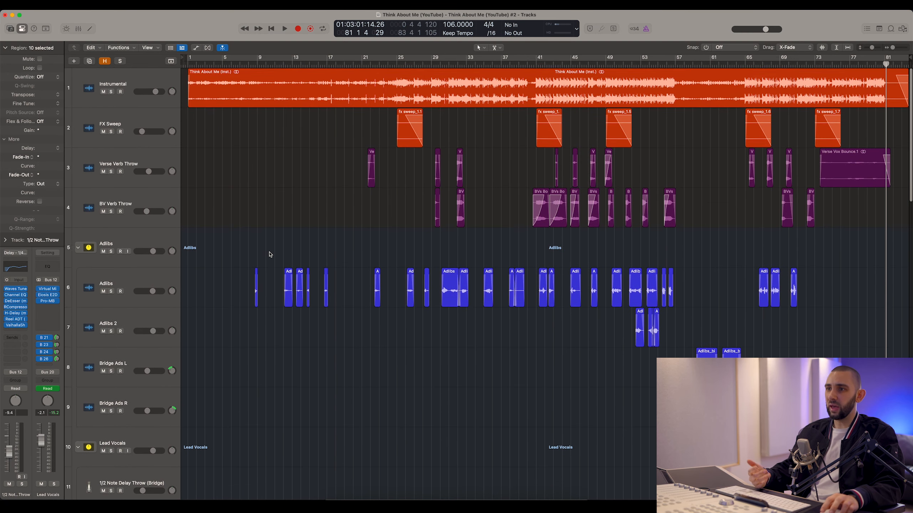
click(125, 202)
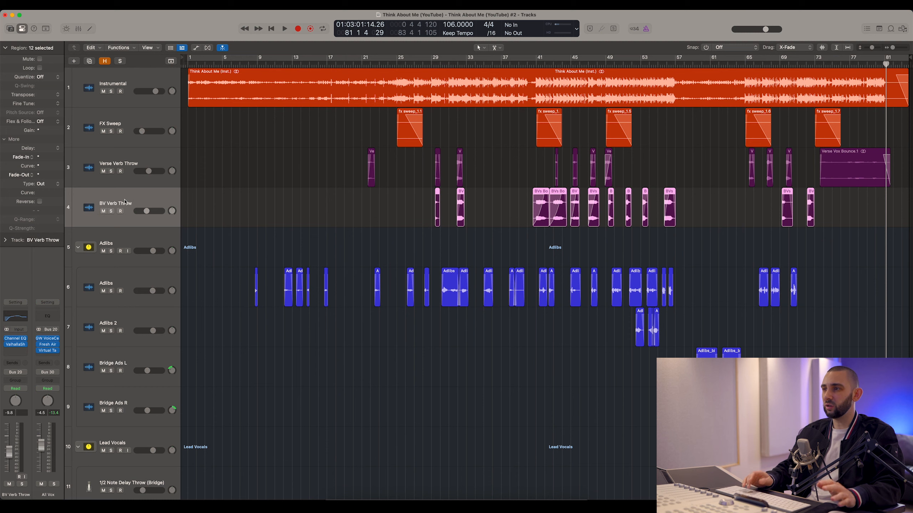
key(Up)
key(Down)
Step: Step the track selection down past the Adlibs stack and through the Lead Vocals delay throws to the 1/2 Note Delay Throw track
scroll(349, 195, down, 5)
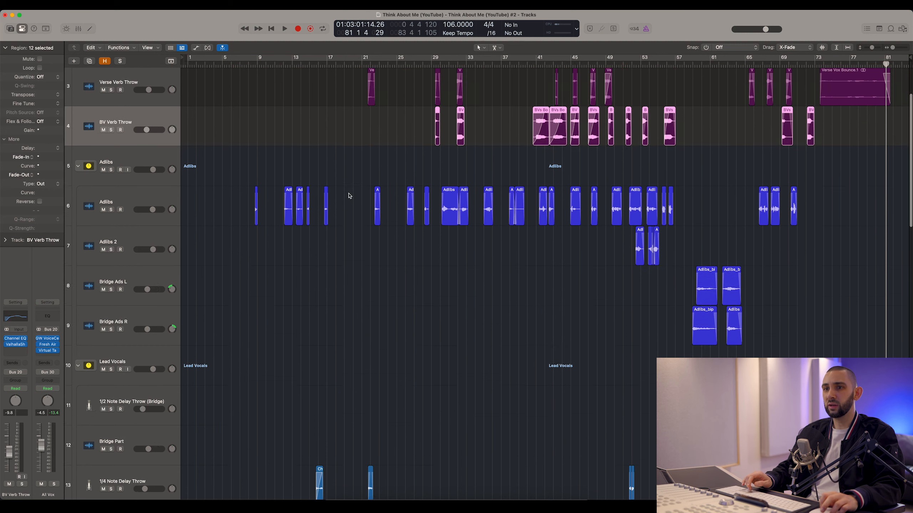
key(Down)
key(Down)
key(Down)
key(Down)
key(Down)
key(Down)
key(Down)
key(Down)
key(Down)
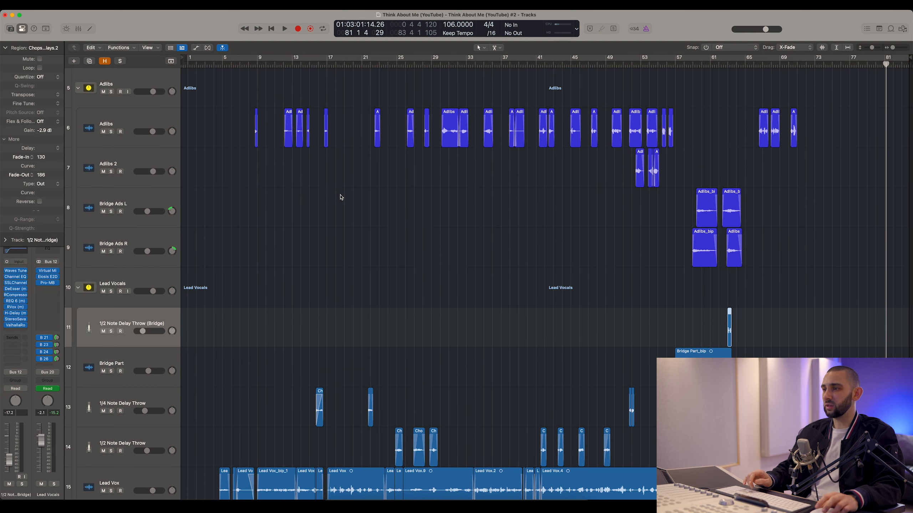
scroll(341, 197, down, 5)
key(Down)
Step: Show track automation, examine the volume curves from the Instrumental down to the Fills stack, then hide automation and deselect all regions
key(a)
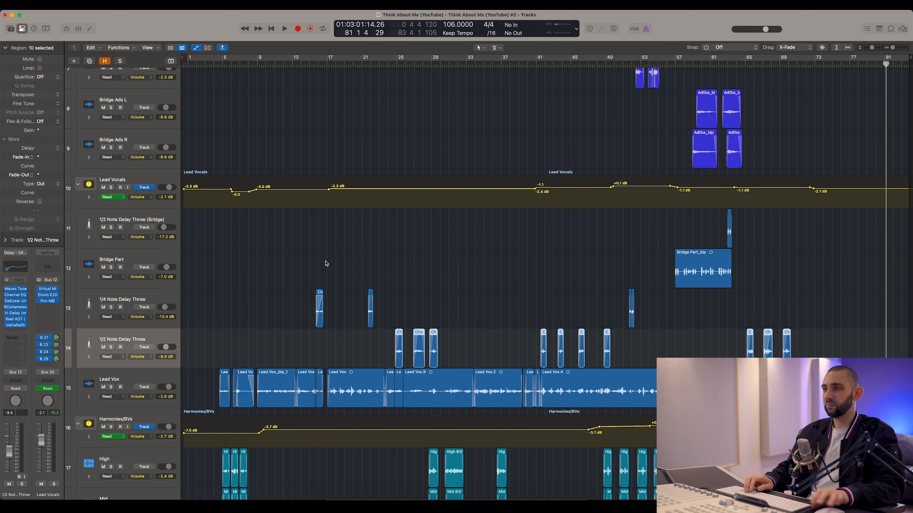
scroll(327, 264, up, 10)
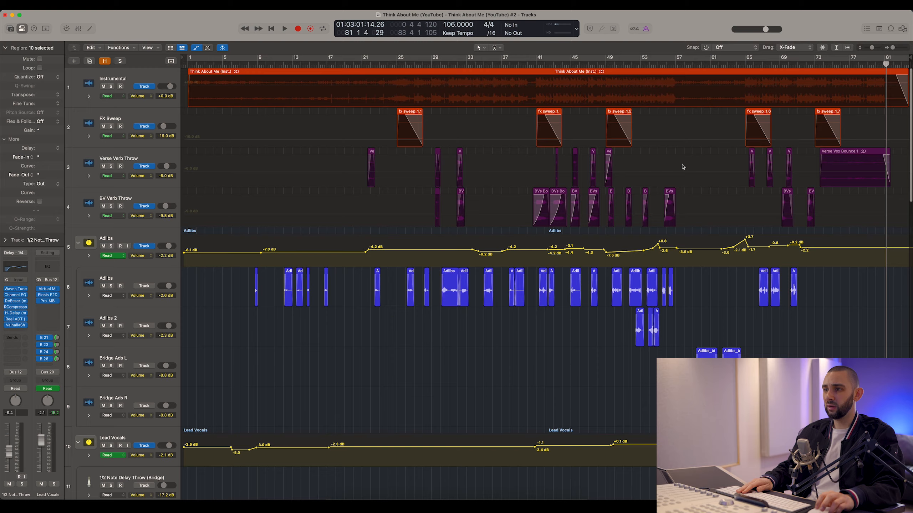
scroll(618, 200, down, 10)
scroll(613, 193, down, 12)
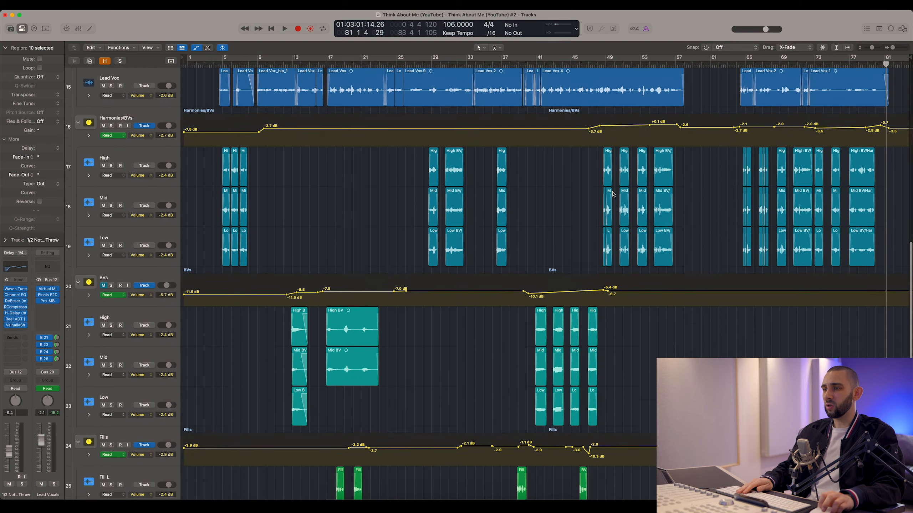
scroll(578, 197, up, 7)
scroll(578, 196, up, 12)
key(a)
click(340, 194)
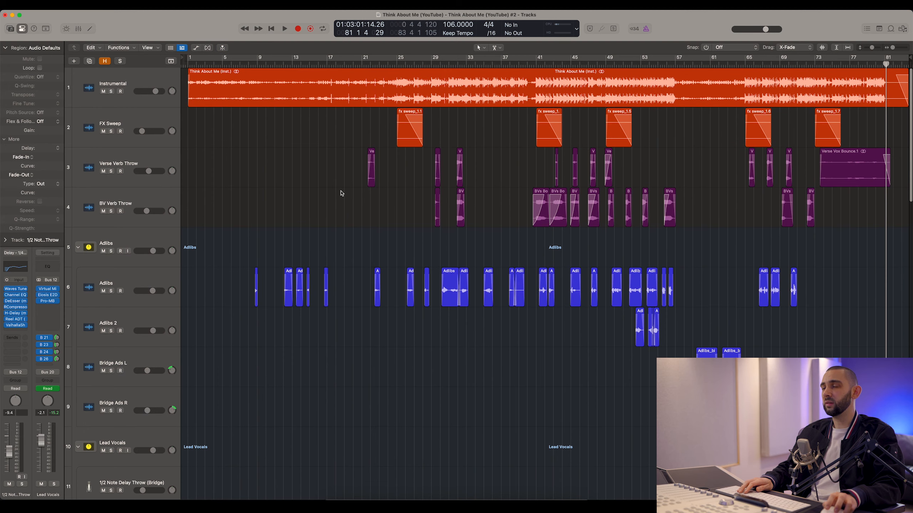